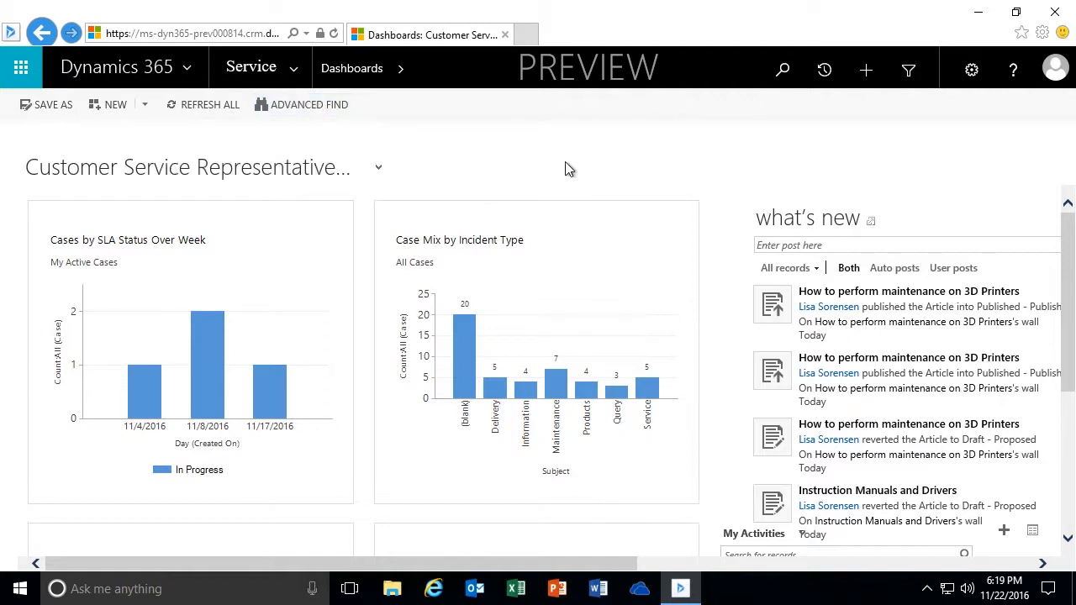
Step: Open the Cases list in the Service area, declining to send the error report
{"action": "left_click", "coordinate": [293, 66]}
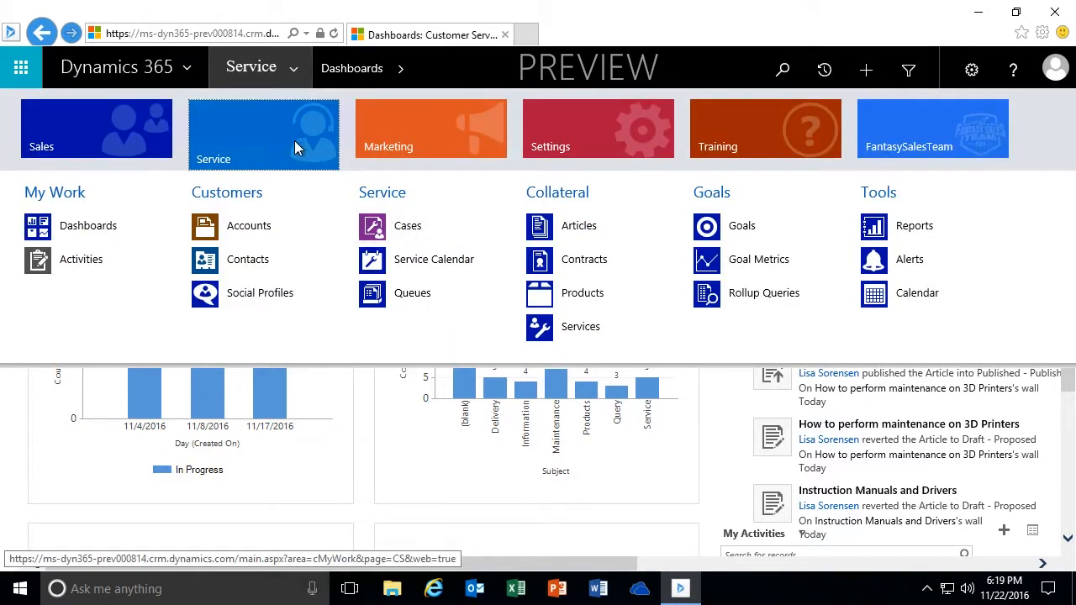
{"action": "left_click", "coordinate": [404, 234]}
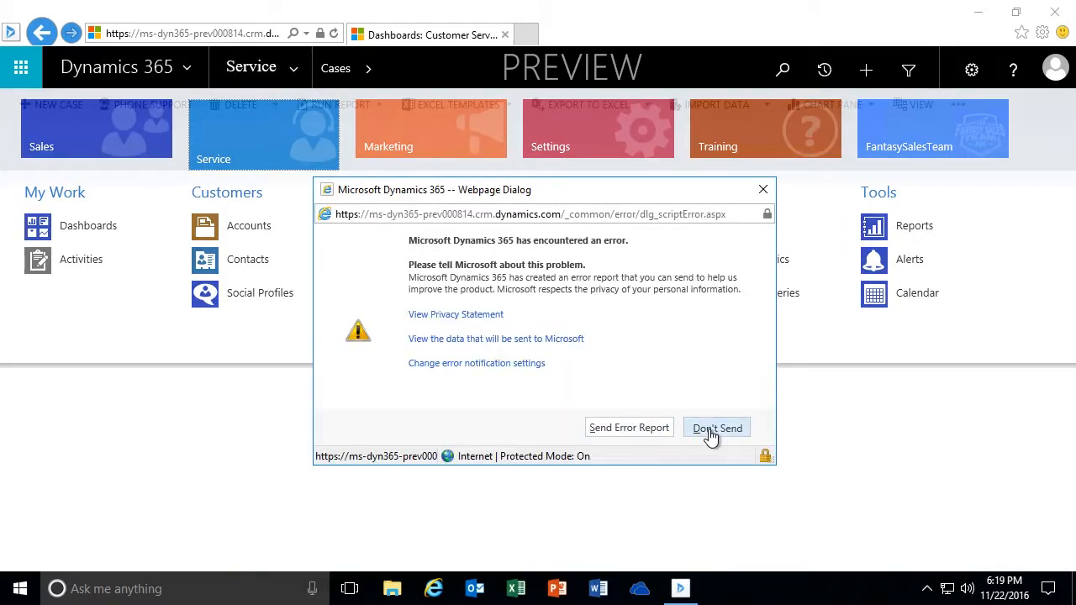
{"action": "left_click", "coordinate": [714, 434]}
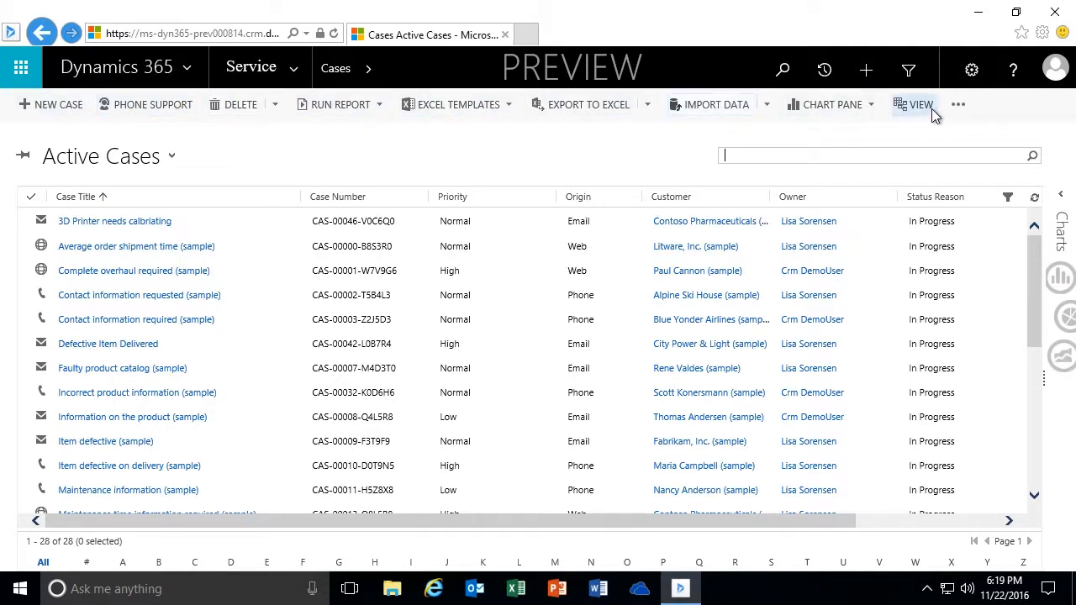
{"action": "left_click", "coordinate": [959, 104]}
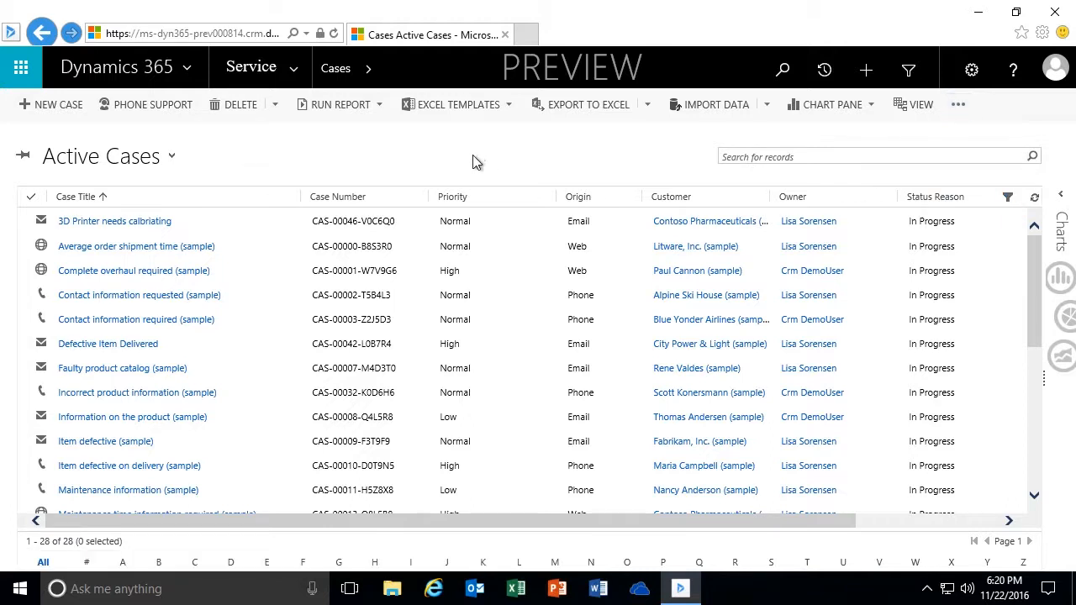
Step: Review the available system views for cases and switch the list to My Active Cases
{"action": "left_click", "coordinate": [173, 158]}
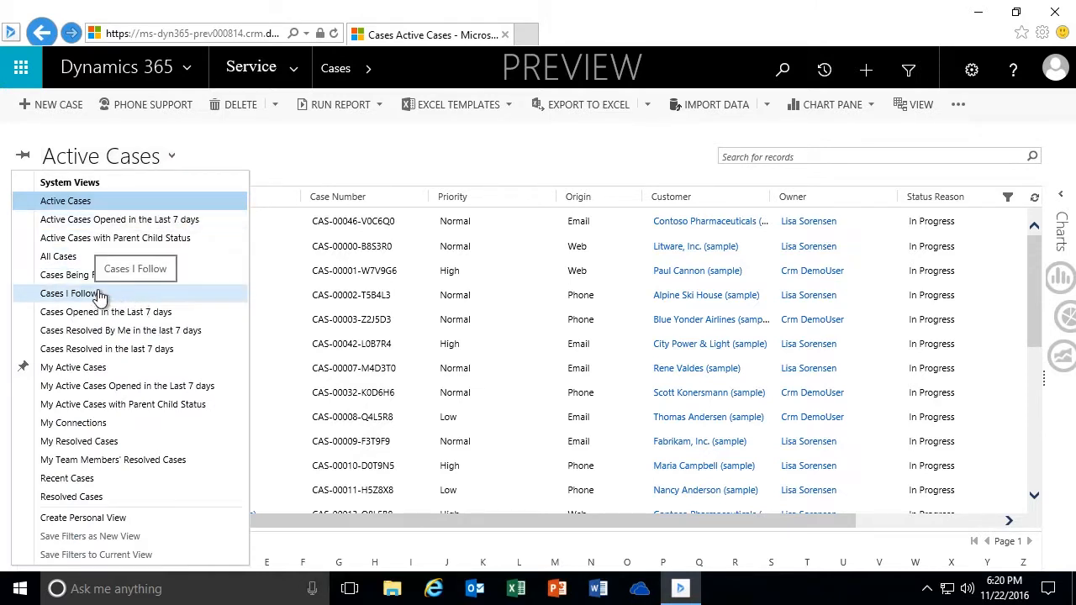
{"action": "left_click", "coordinate": [315, 173]}
{"action": "left_click", "coordinate": [172, 160]}
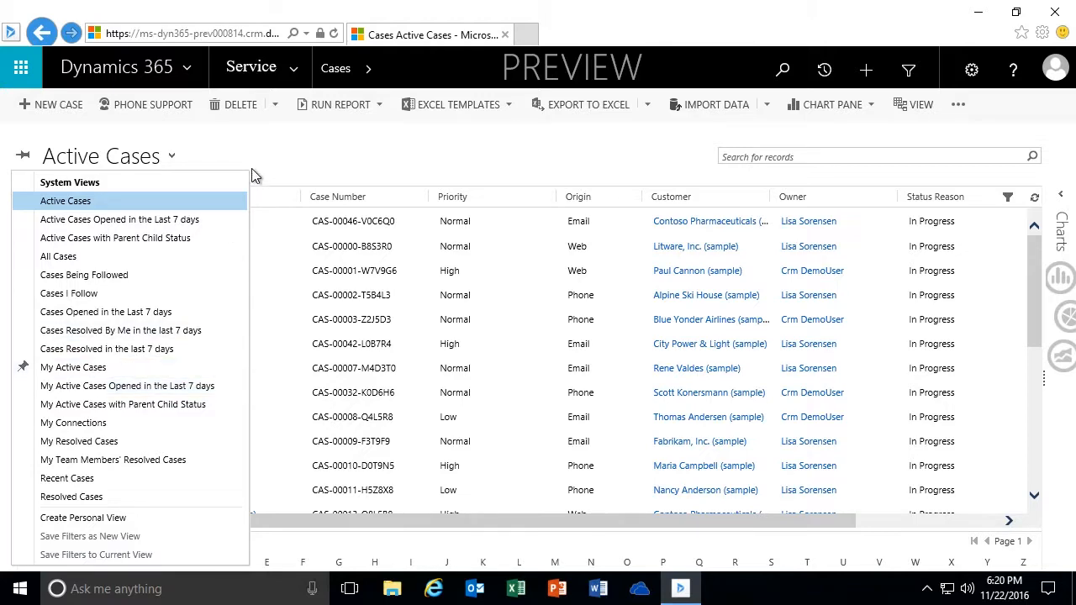
{"action": "left_click", "coordinate": [74, 367]}
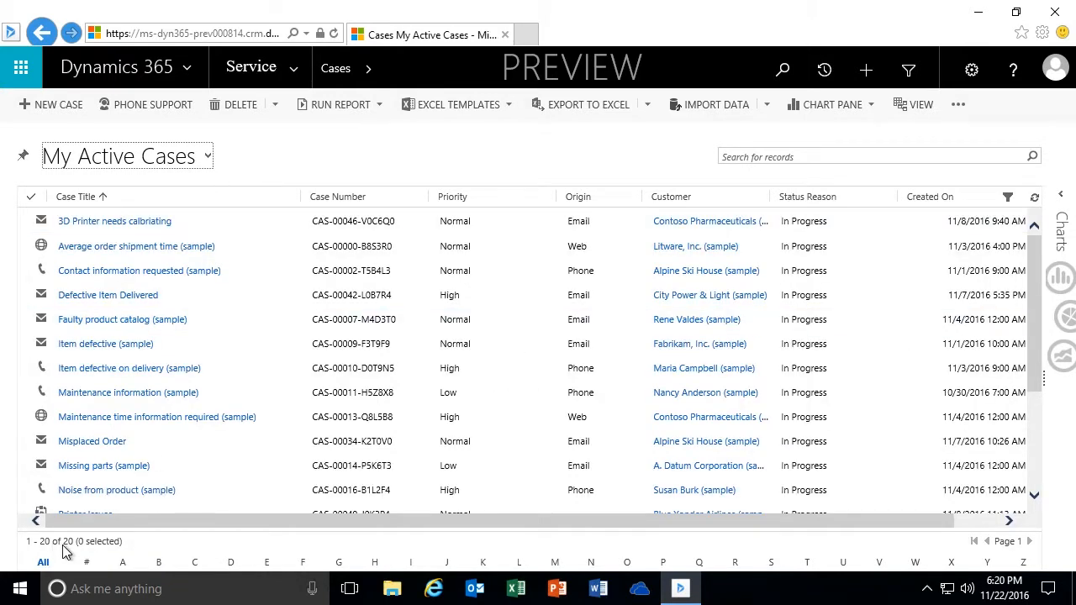
Step: Show the view Cases Opened in the Last 7 days, followed by Cases Resolved By Me in the last 7 days
{"action": "left_click", "coordinate": [207, 161]}
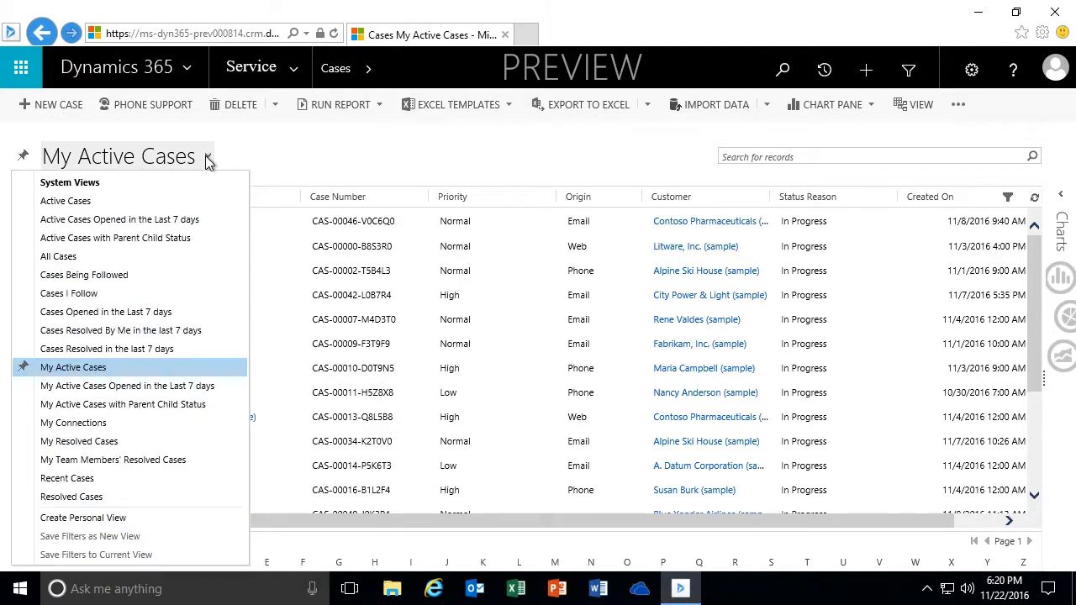
{"action": "left_click", "coordinate": [123, 313]}
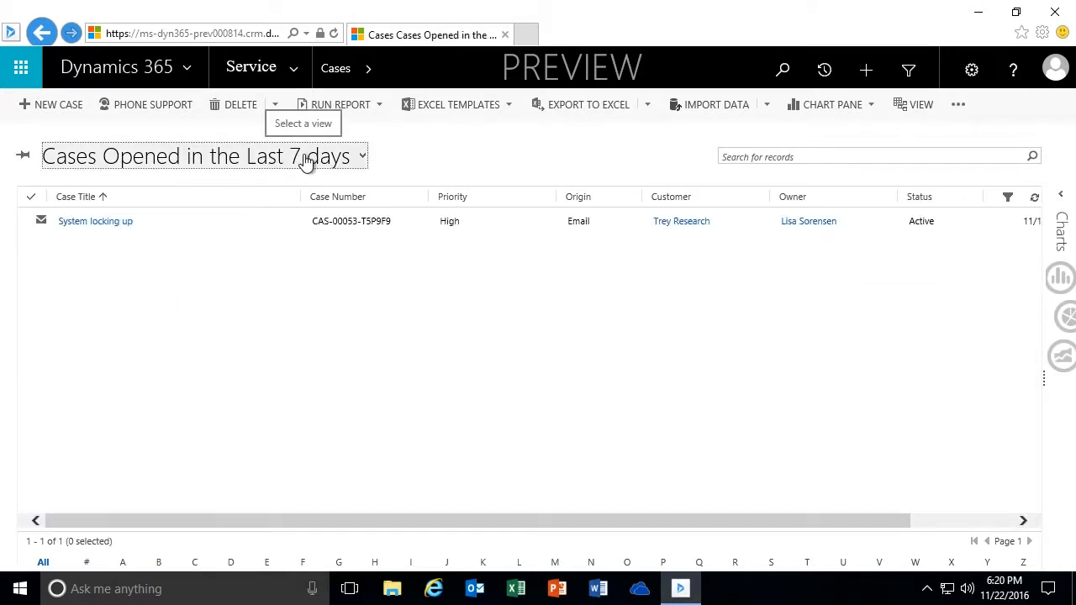
{"action": "left_click", "coordinate": [307, 162]}
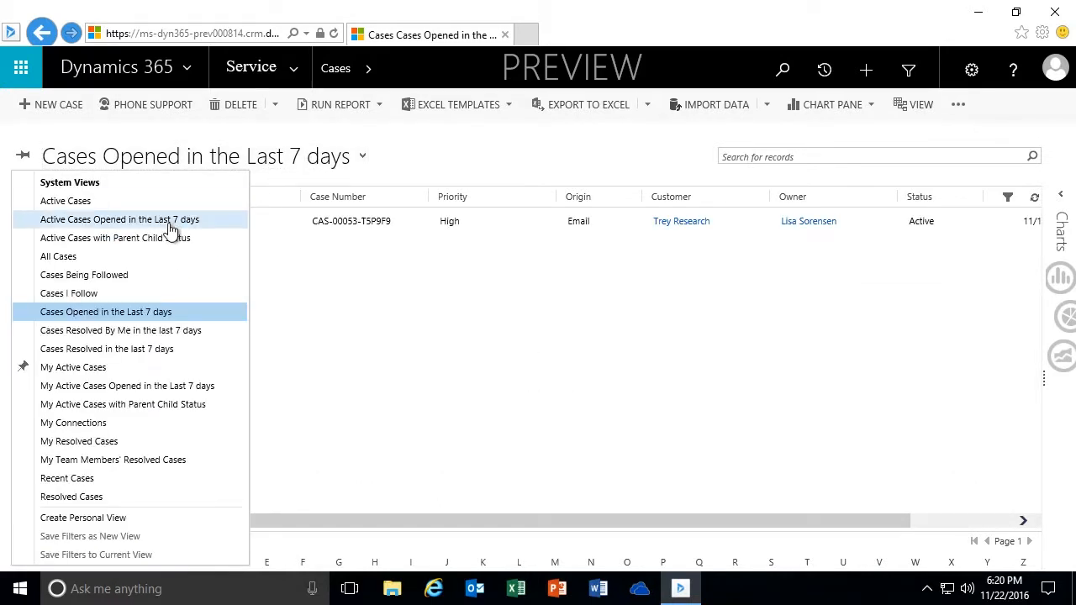
{"action": "left_click", "coordinate": [113, 330]}
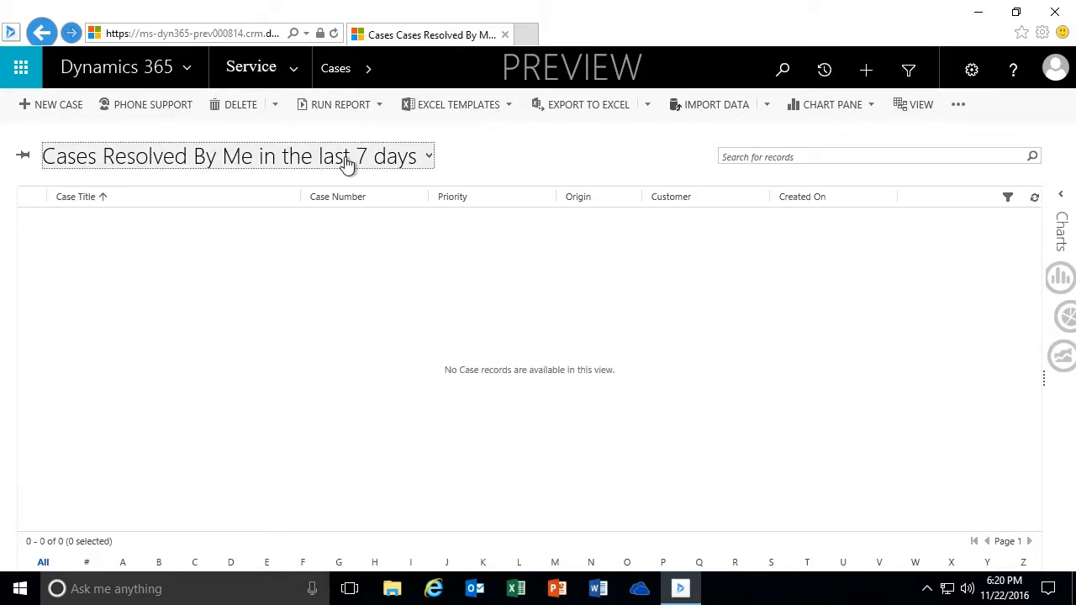
Step: Show the view Cases Resolved in the last 7 days, followed by Resolved Cases
{"action": "left_click", "coordinate": [347, 162]}
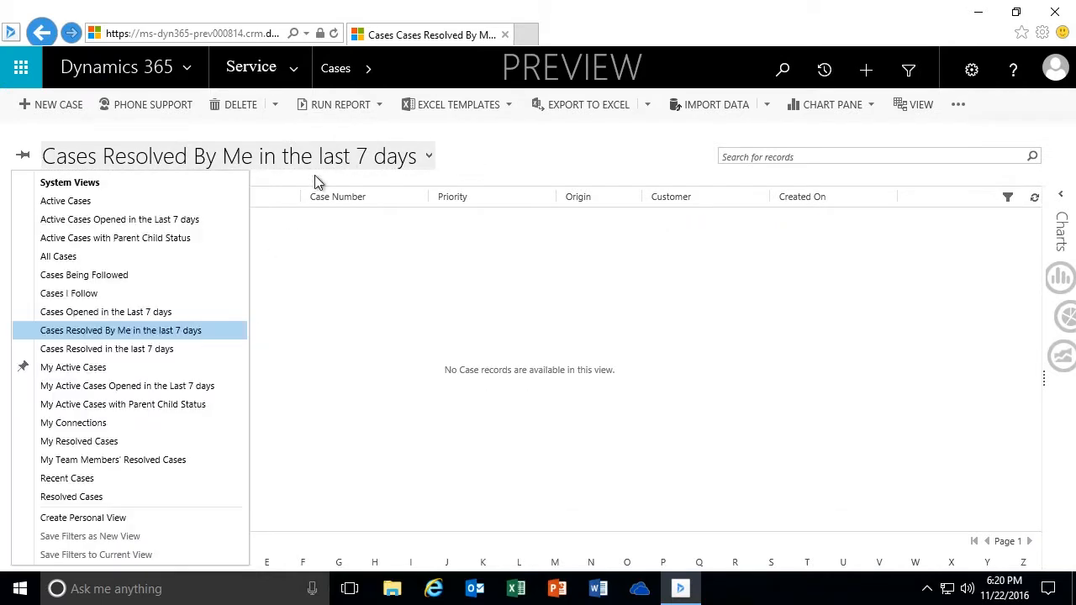
{"action": "left_click", "coordinate": [122, 350]}
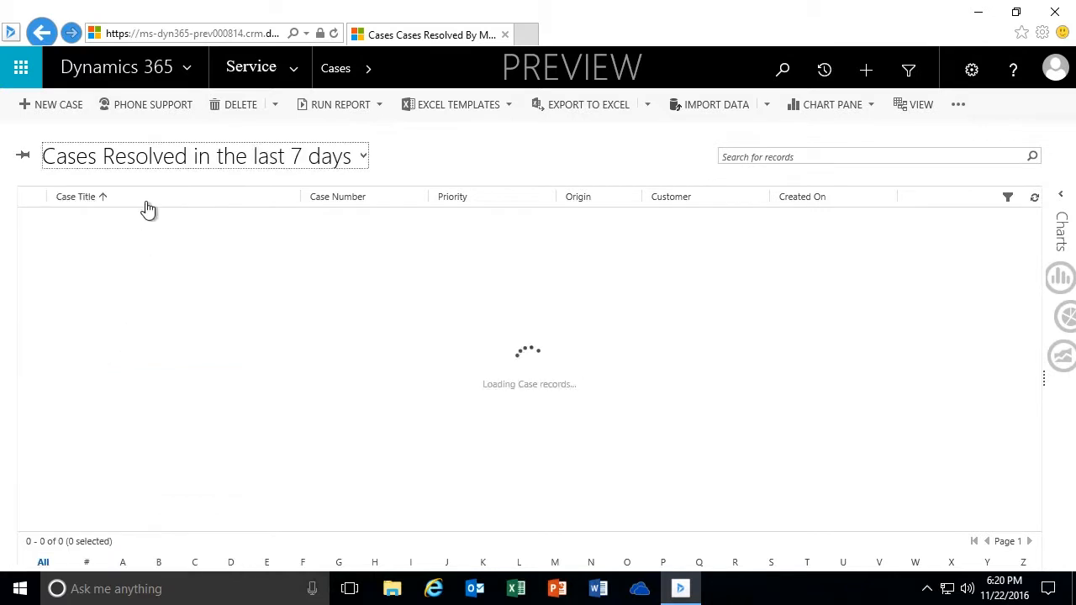
{"action": "left_click", "coordinate": [160, 162]}
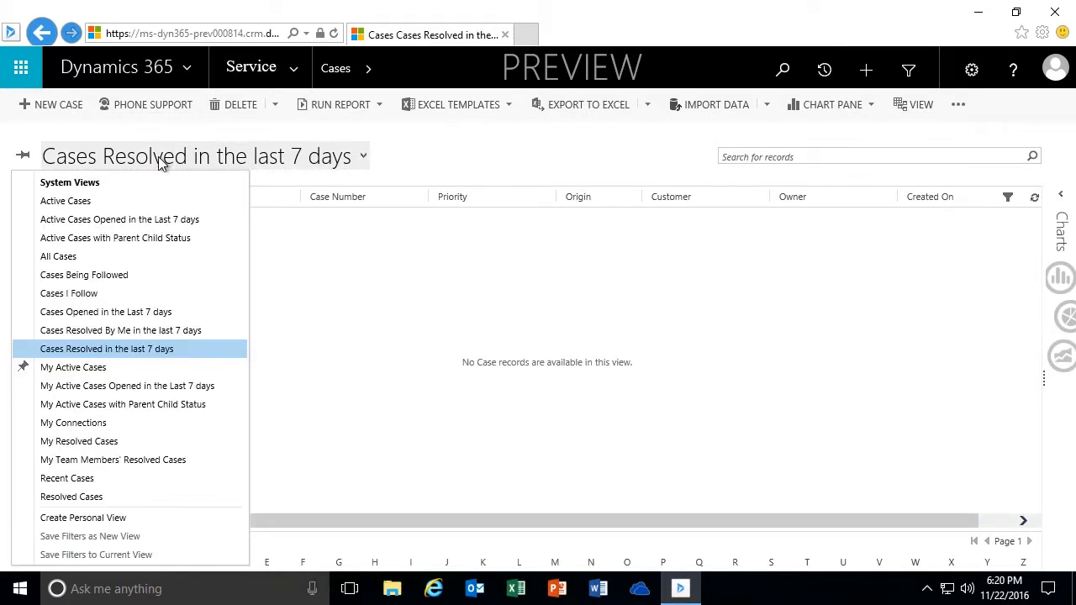
{"action": "left_click", "coordinate": [109, 500]}
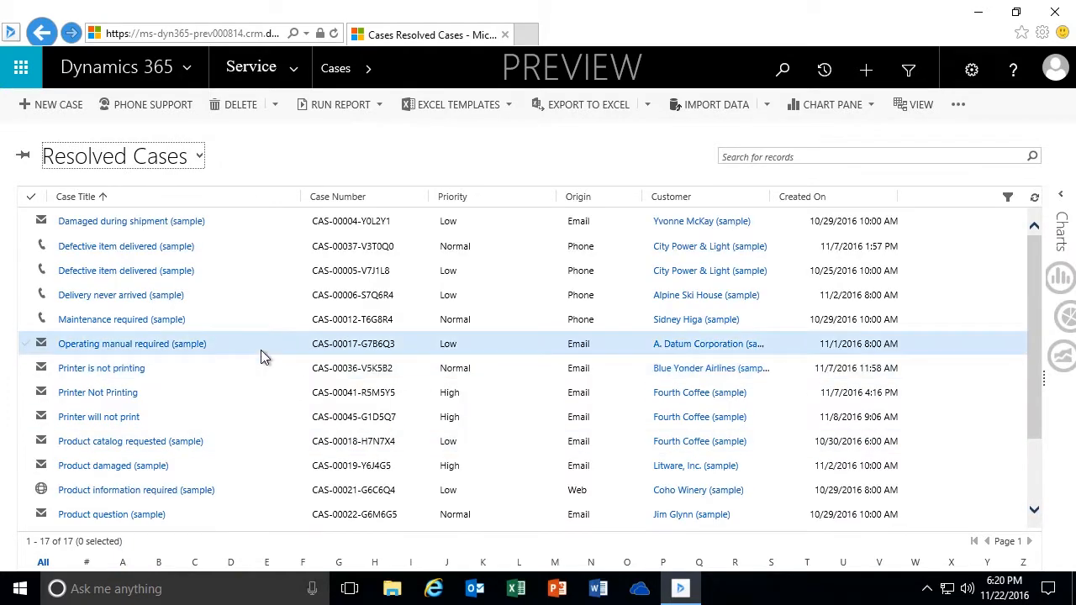
Step: Return the case list to the Active Cases view and look over the other system views
{"action": "left_click", "coordinate": [168, 160]}
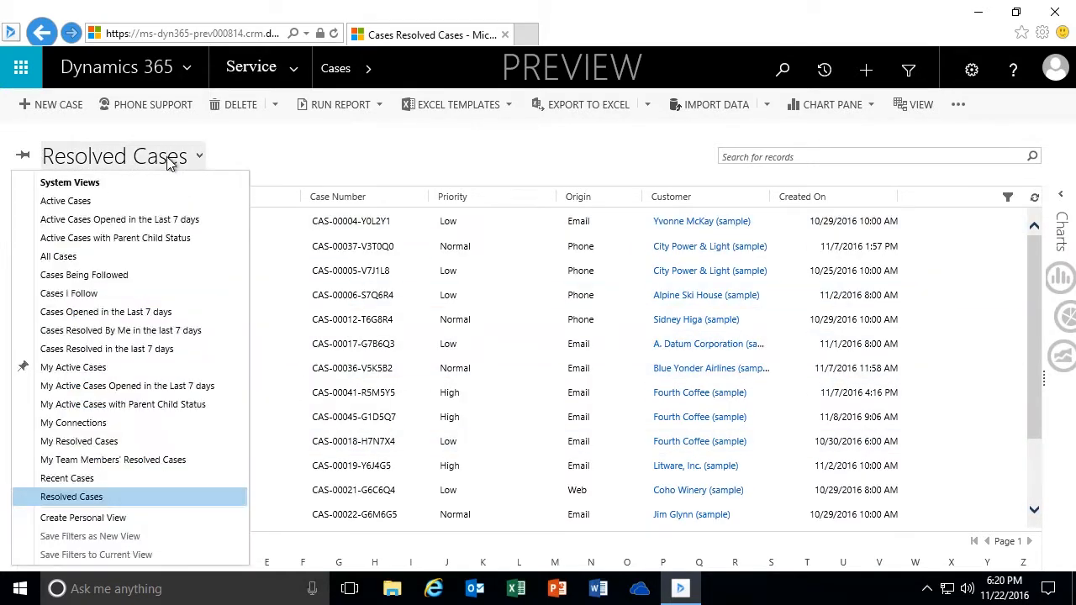
{"action": "left_click", "coordinate": [80, 208]}
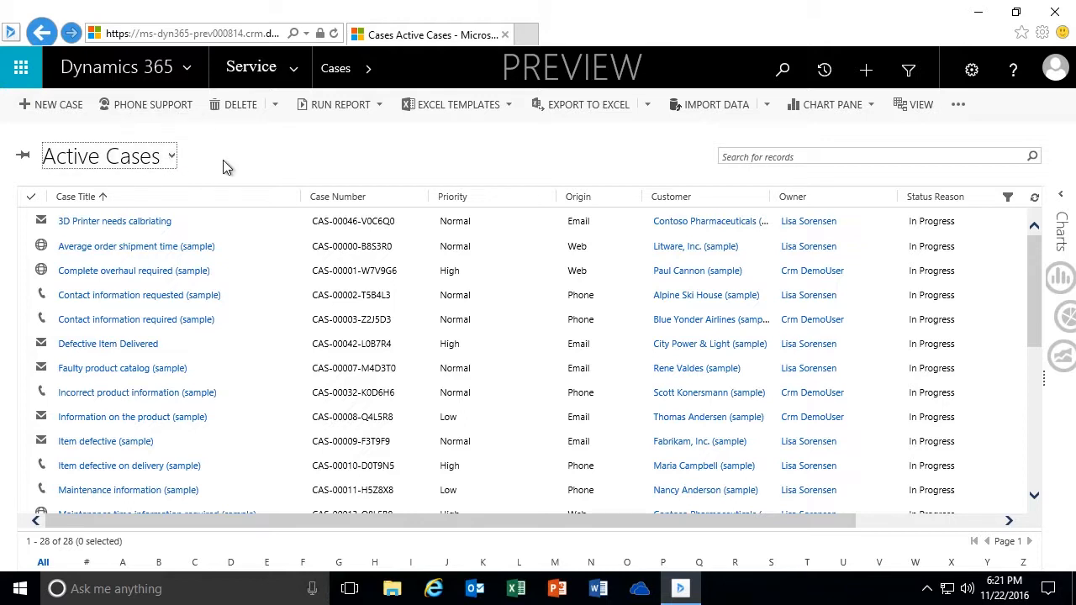
{"action": "left_click", "coordinate": [171, 159]}
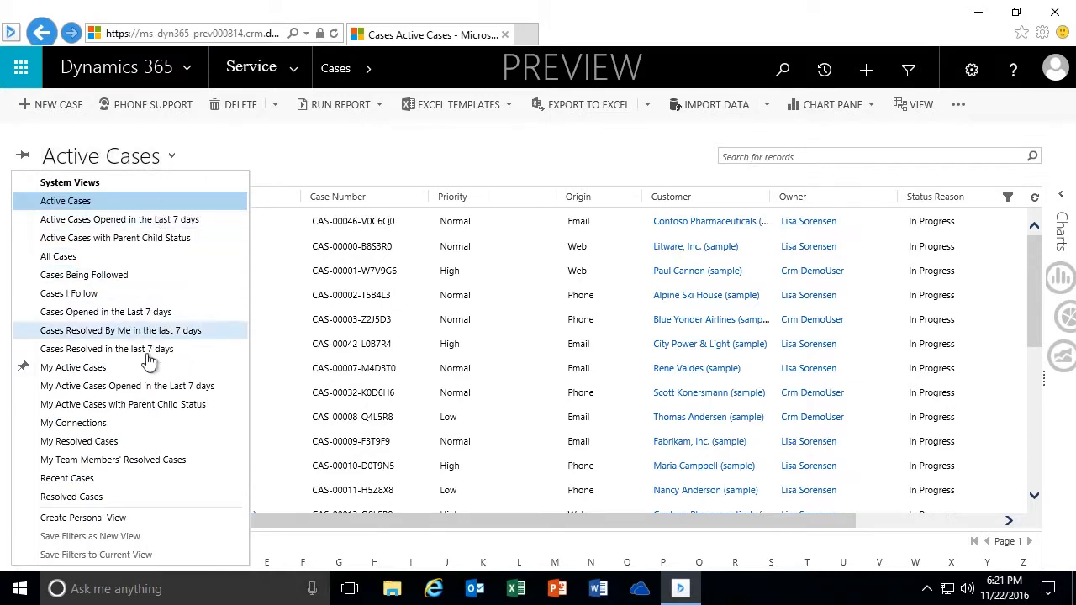
{"action": "left_click", "coordinate": [303, 162]}
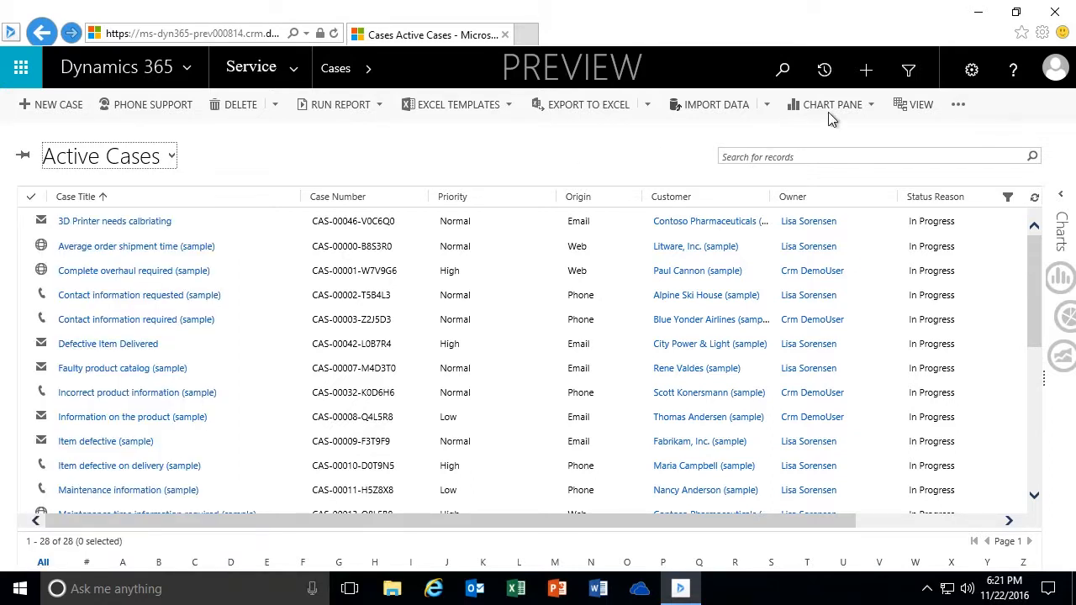
Step: Open Advanced Find with Cases as the record type and Active Cases as the saved view
{"action": "left_click", "coordinate": [908, 74]}
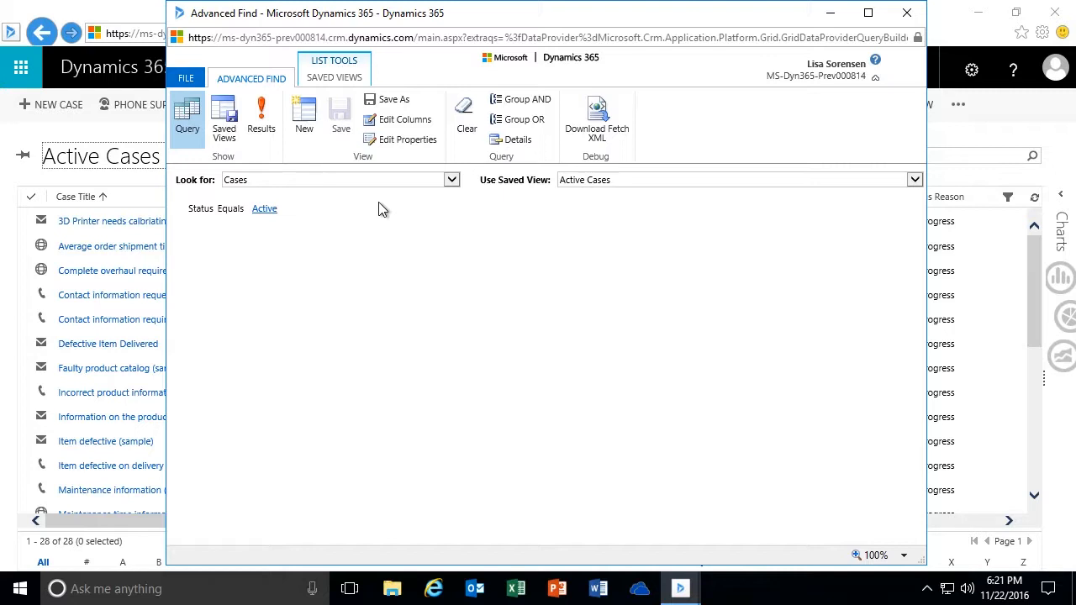
{"action": "left_click", "coordinate": [456, 181]}
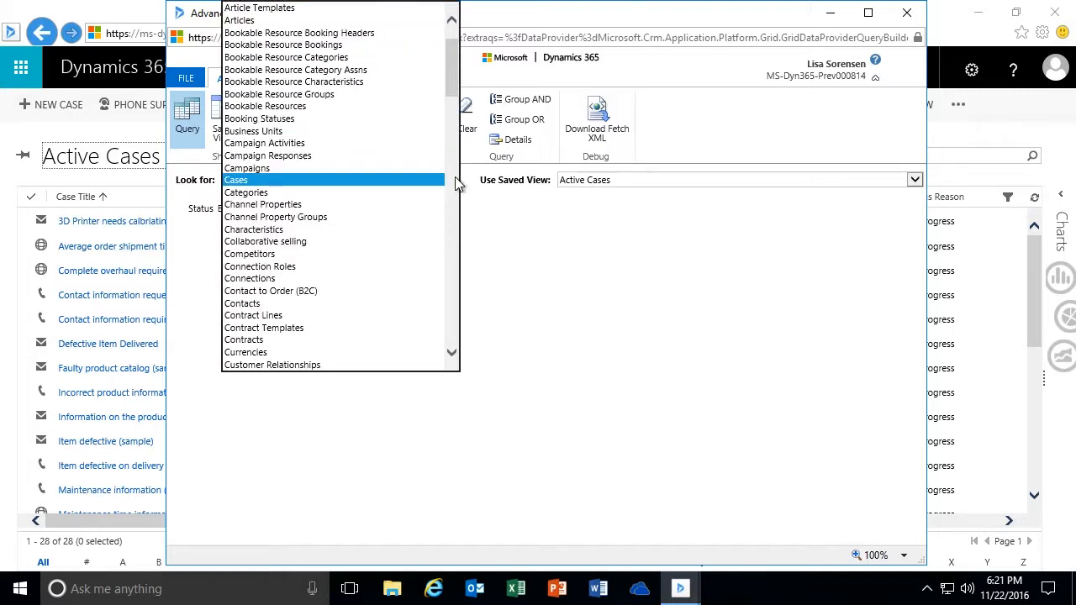
{"action": "left_click", "coordinate": [456, 184]}
{"action": "left_click_drag", "start_coordinate": [458, 132], "coordinate": [461, 91]}
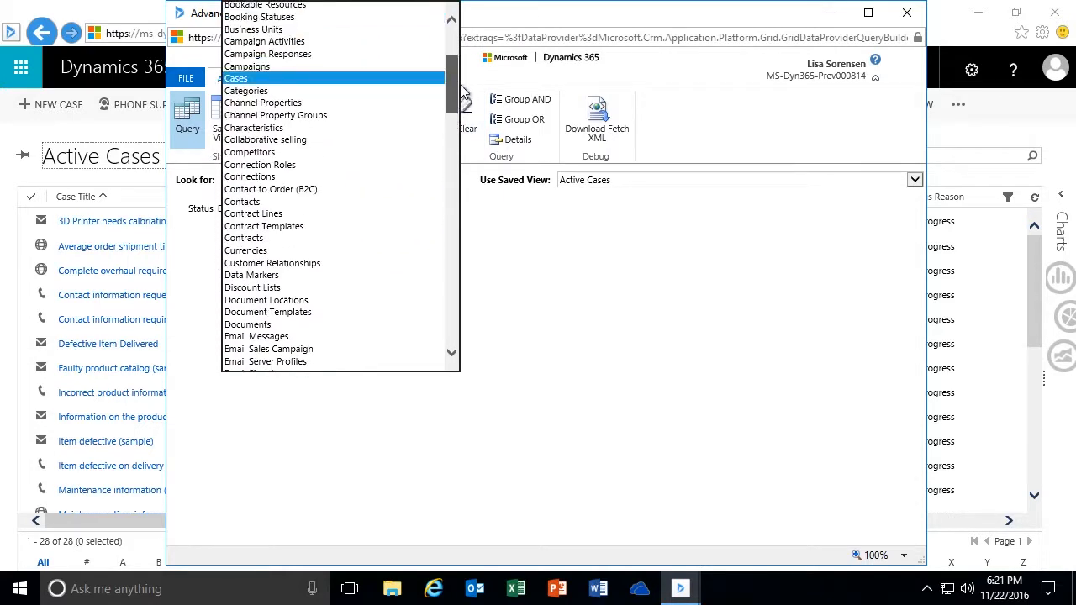
{"action": "left_click", "coordinate": [366, 81]}
{"action": "left_click", "coordinate": [595, 185]}
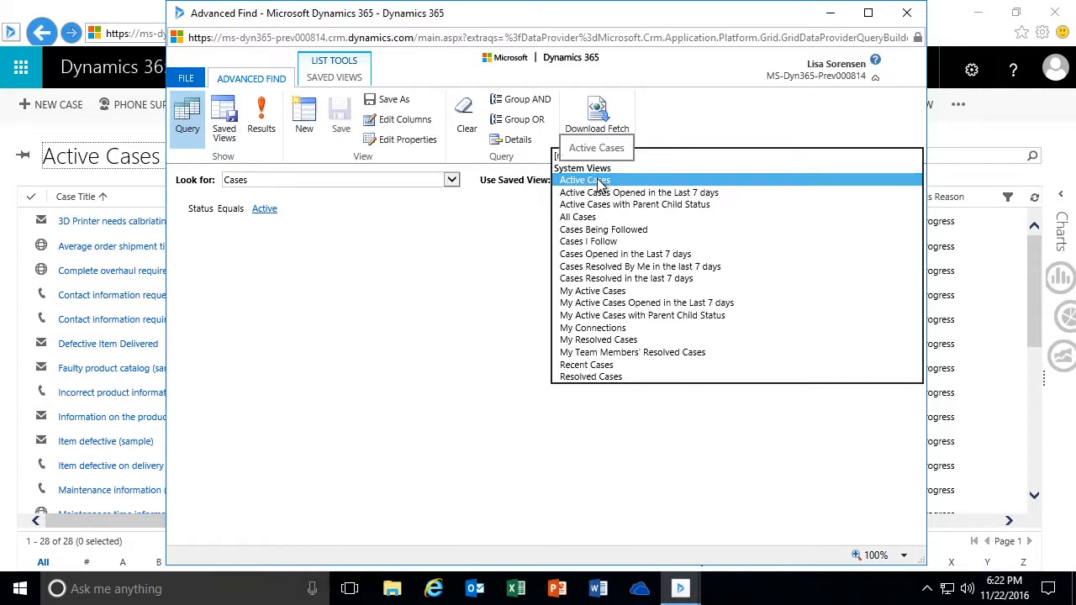
{"action": "left_click", "coordinate": [599, 182]}
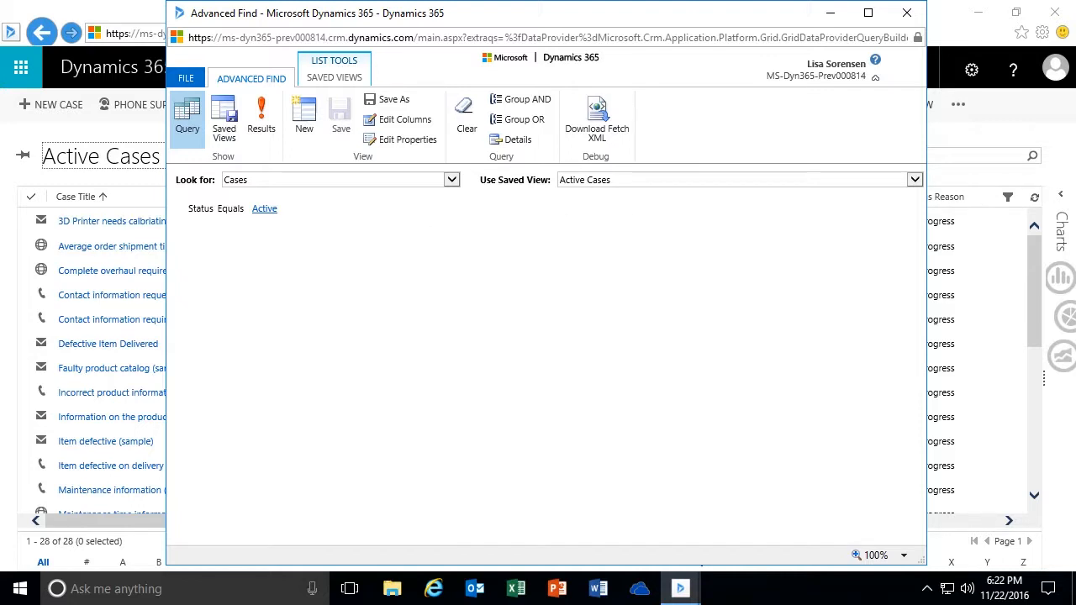
Step: Inspect the criteria of the saved view Cases Resolved By Me in the last 7 days, and switch the query back to Active Cases
{"action": "left_click", "coordinate": [914, 180]}
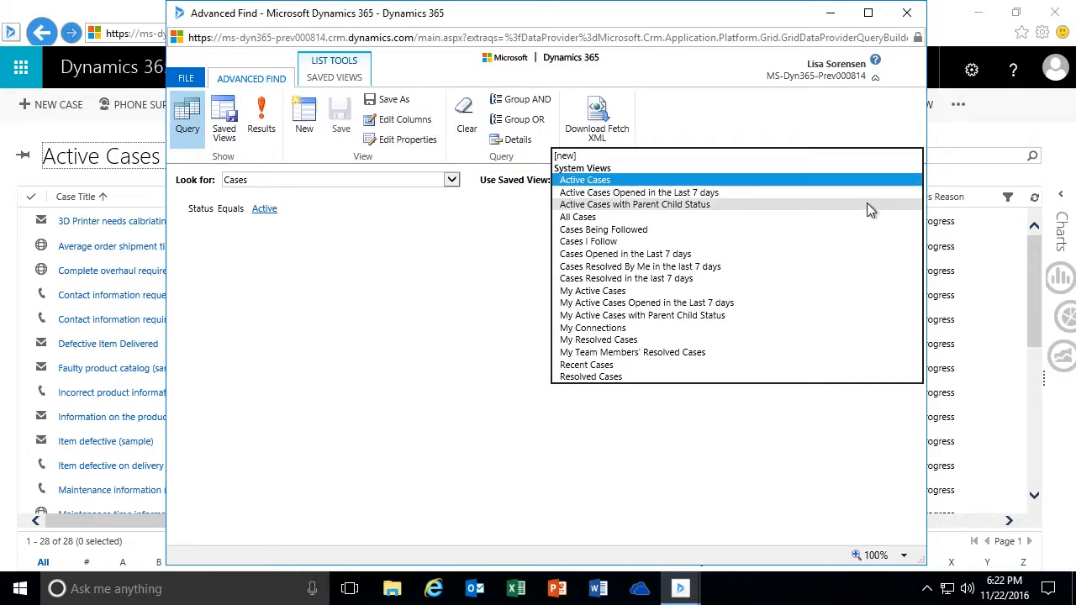
{"action": "left_click", "coordinate": [647, 267]}
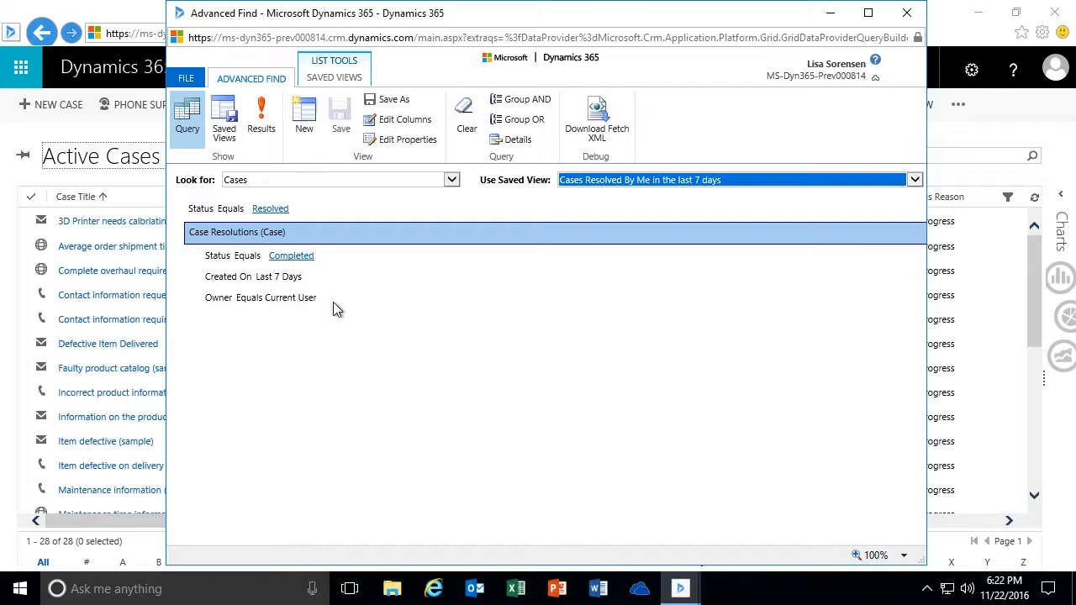
{"action": "mouse_move", "coordinate": [289, 209]}
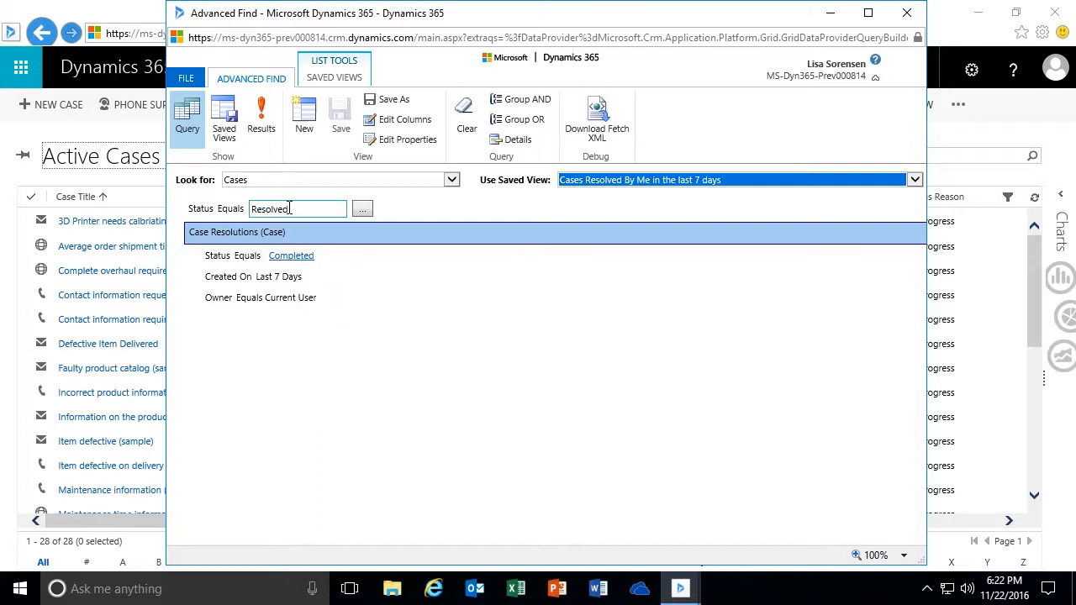
{"action": "mouse_move", "coordinate": [314, 256]}
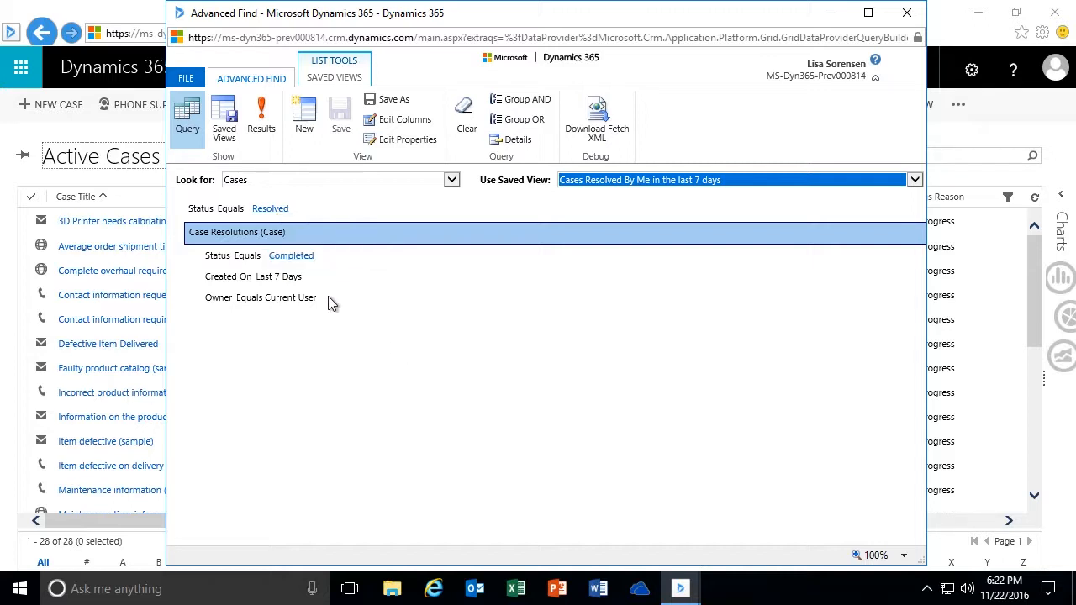
{"action": "left_click", "coordinate": [285, 279]}
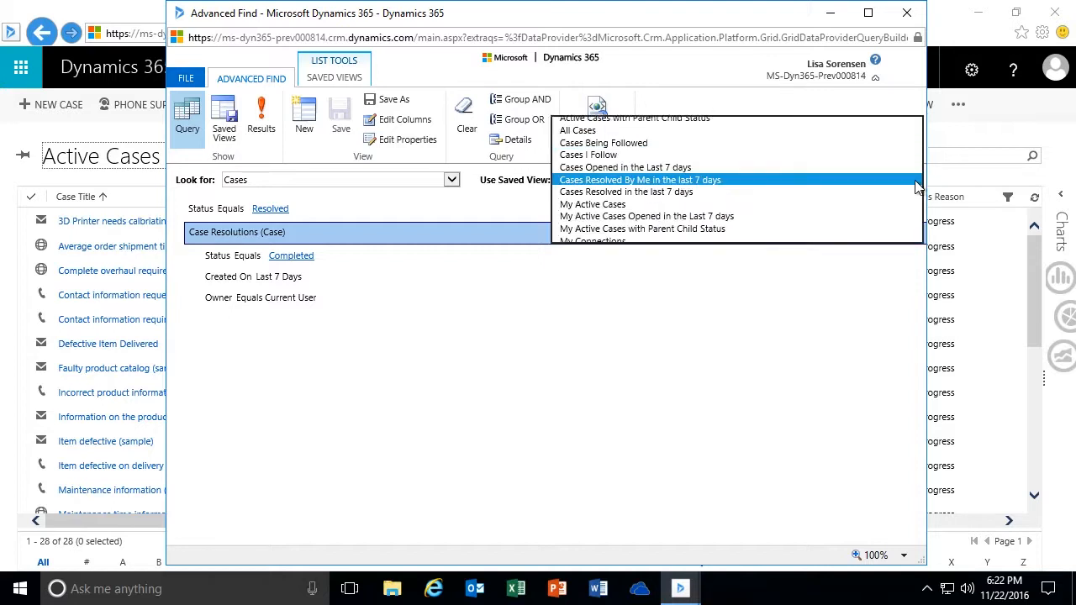
{"action": "left_click", "coordinate": [915, 180]}
{"action": "left_click", "coordinate": [613, 94]}
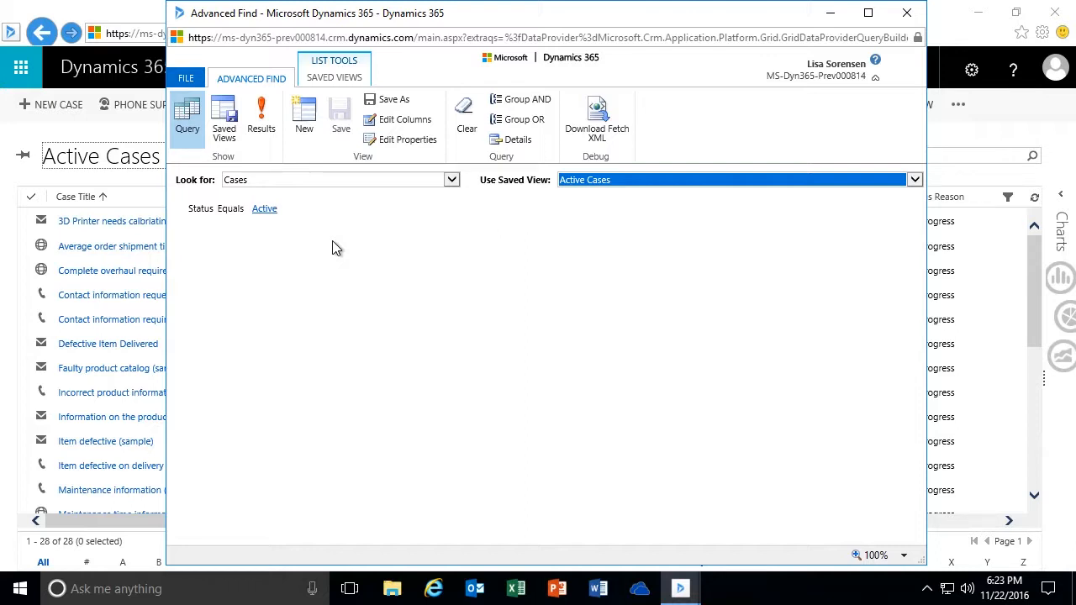
Step: Examine the commands Advanced Find offers for managing saved views and compare them with those for building queries
{"action": "left_click", "coordinate": [329, 78]}
{"action": "left_click", "coordinate": [263, 80]}
{"action": "left_click", "coordinate": [333, 78]}
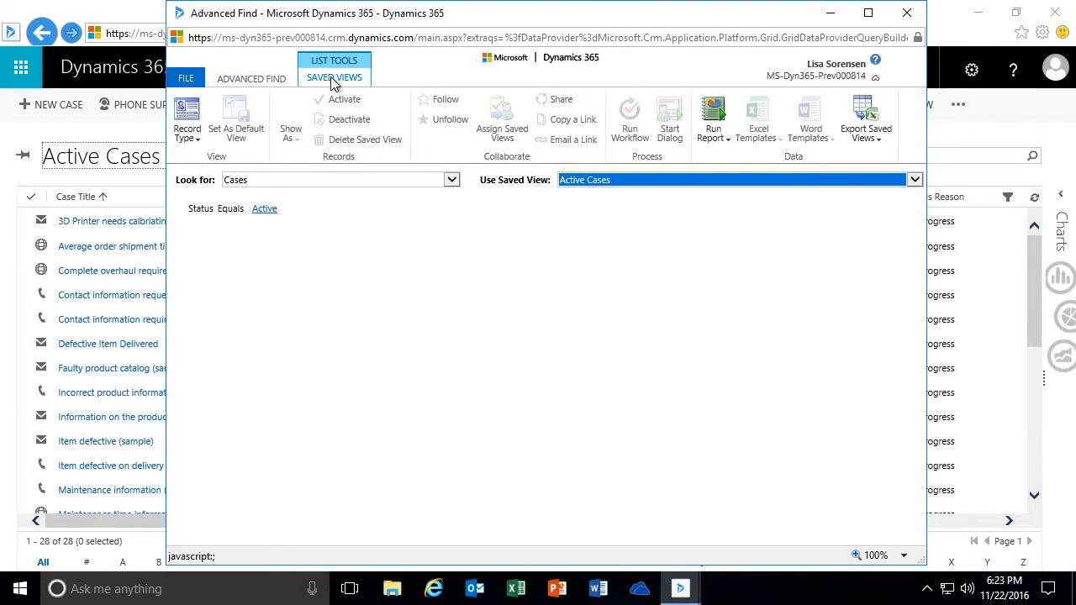
{"action": "left_click", "coordinate": [239, 81]}
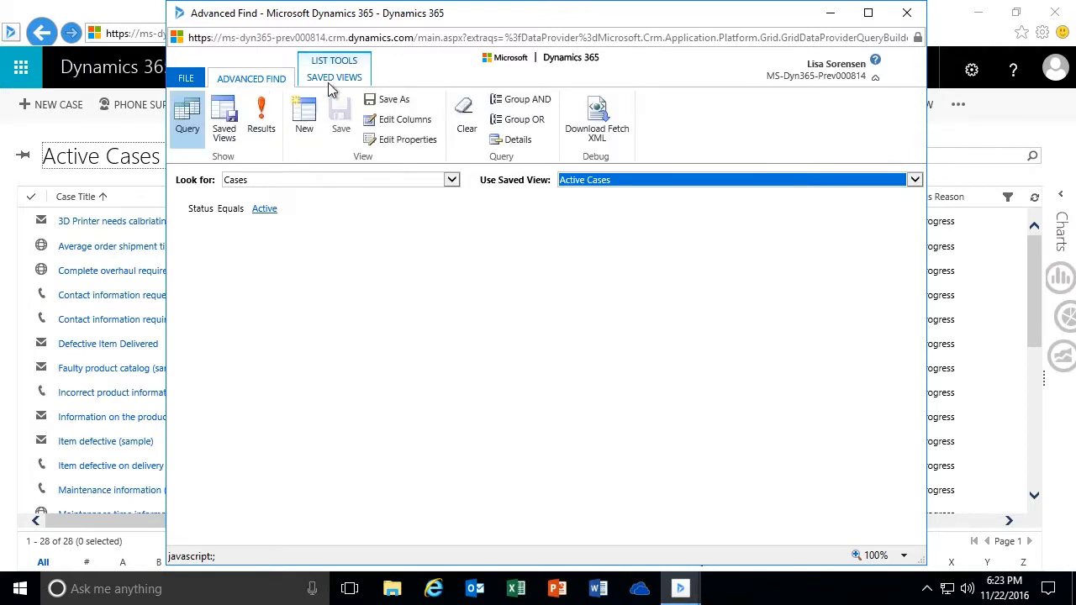
{"action": "left_click", "coordinate": [331, 77]}
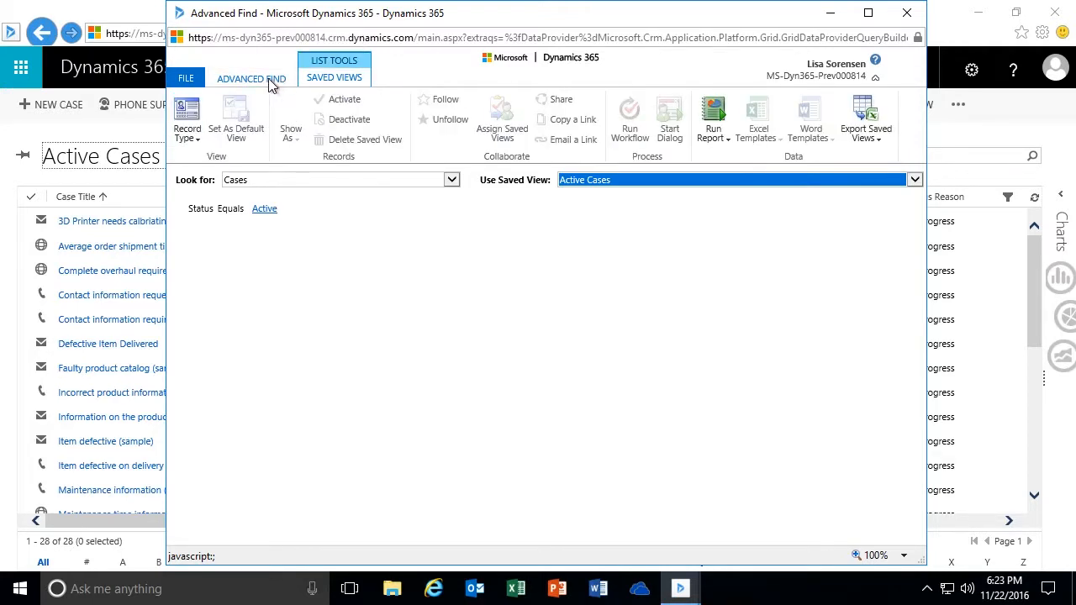
{"action": "left_click", "coordinate": [271, 84]}
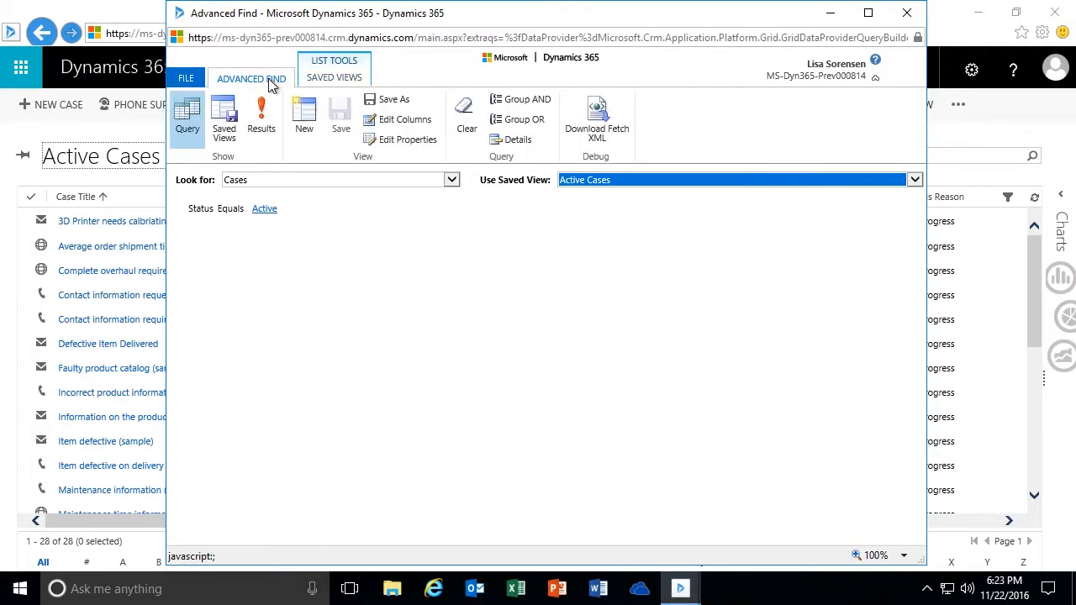
{"action": "left_click", "coordinate": [336, 78]}
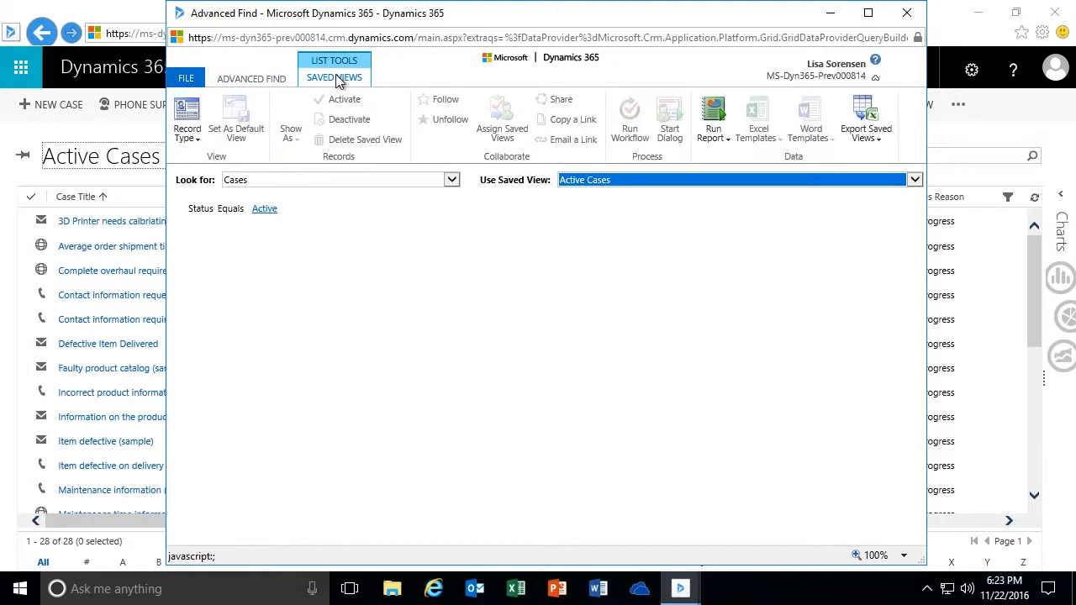
Step: Show the editable details of the Active Cases query and review the field and operator choices of its Status condition
{"action": "left_click", "coordinate": [259, 84]}
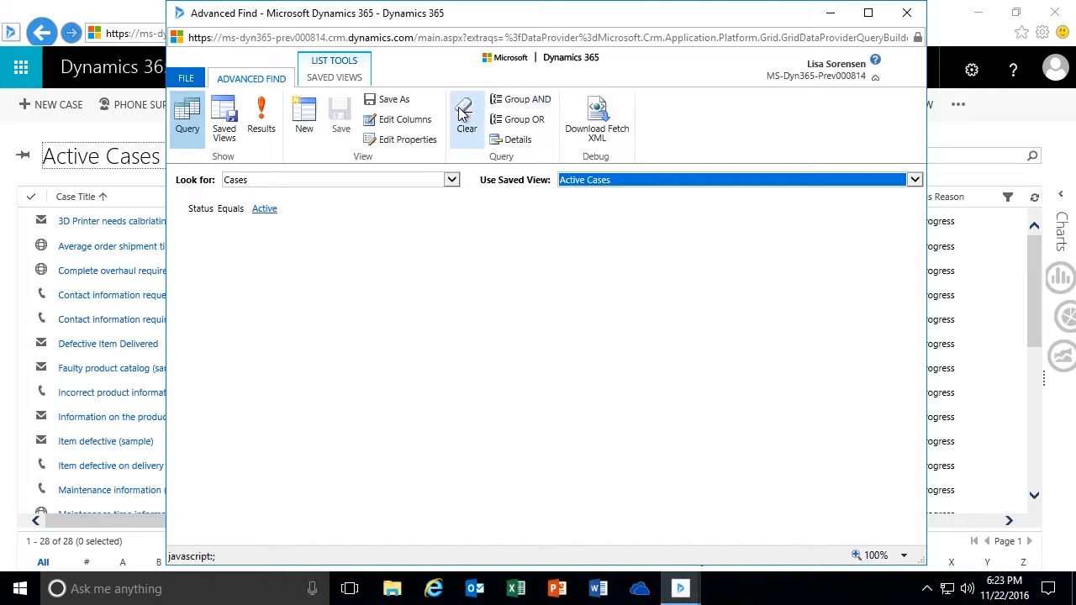
{"action": "left_click", "coordinate": [518, 141]}
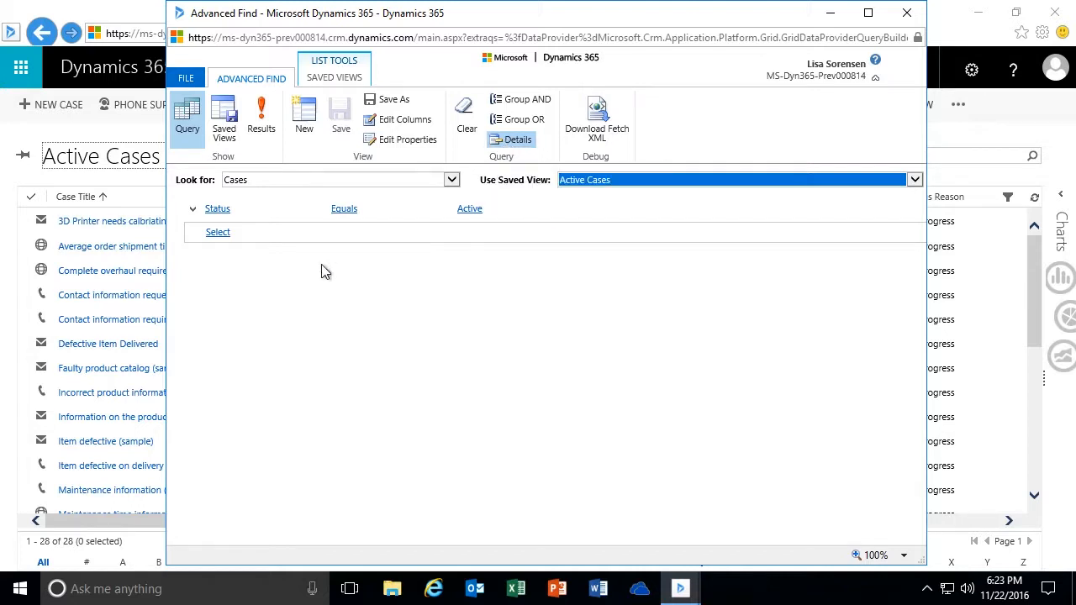
{"action": "left_click", "coordinate": [225, 217]}
{"action": "left_click", "coordinate": [316, 211]}
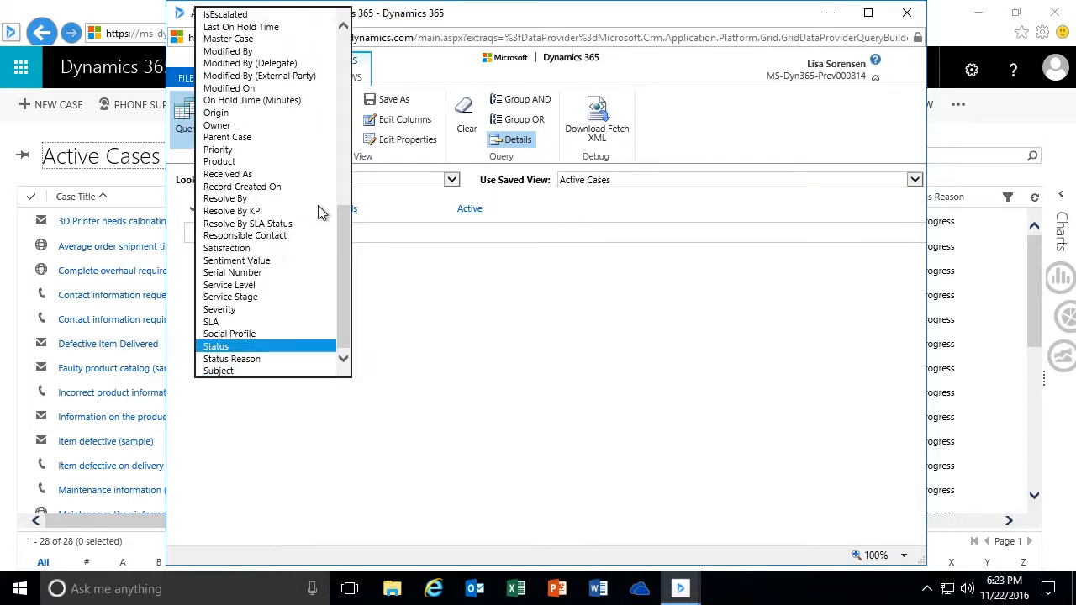
{"action": "left_click", "coordinate": [286, 346]}
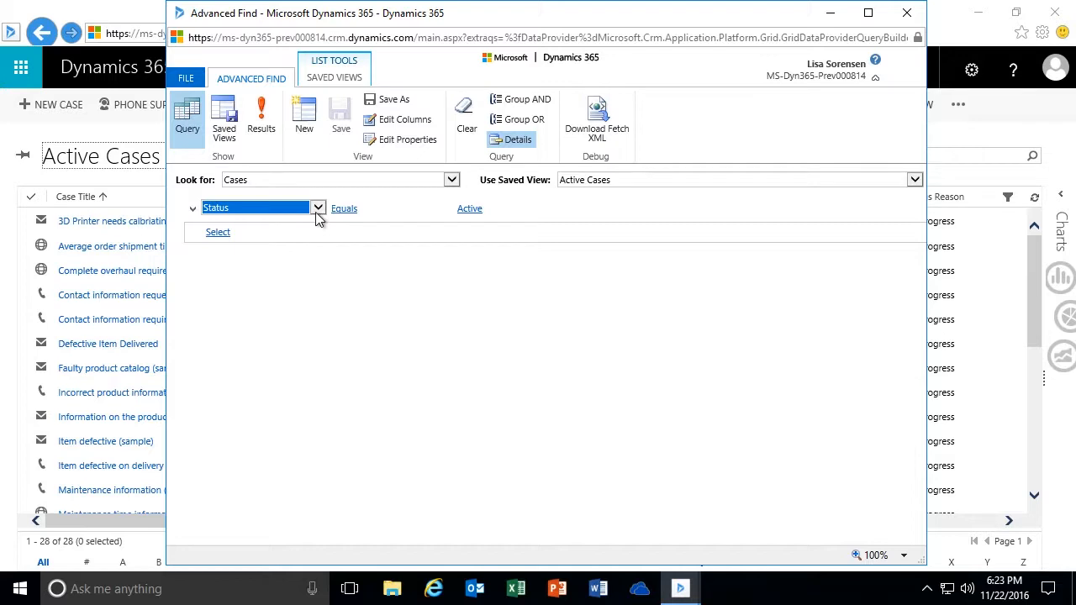
{"action": "left_click", "coordinate": [353, 216]}
{"action": "left_click", "coordinate": [443, 210]}
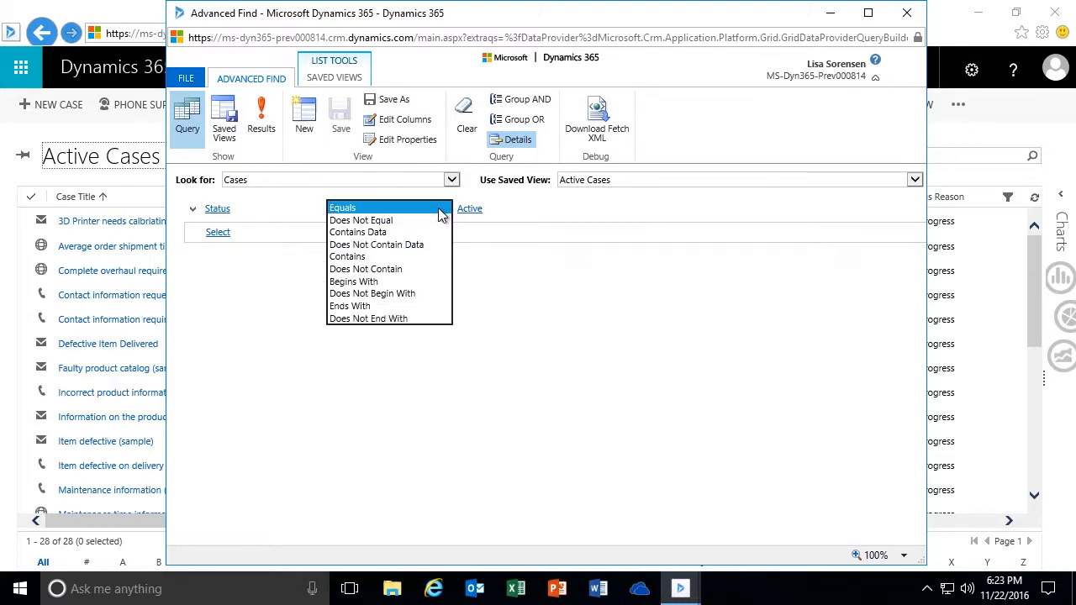
{"action": "left_click", "coordinate": [344, 211]}
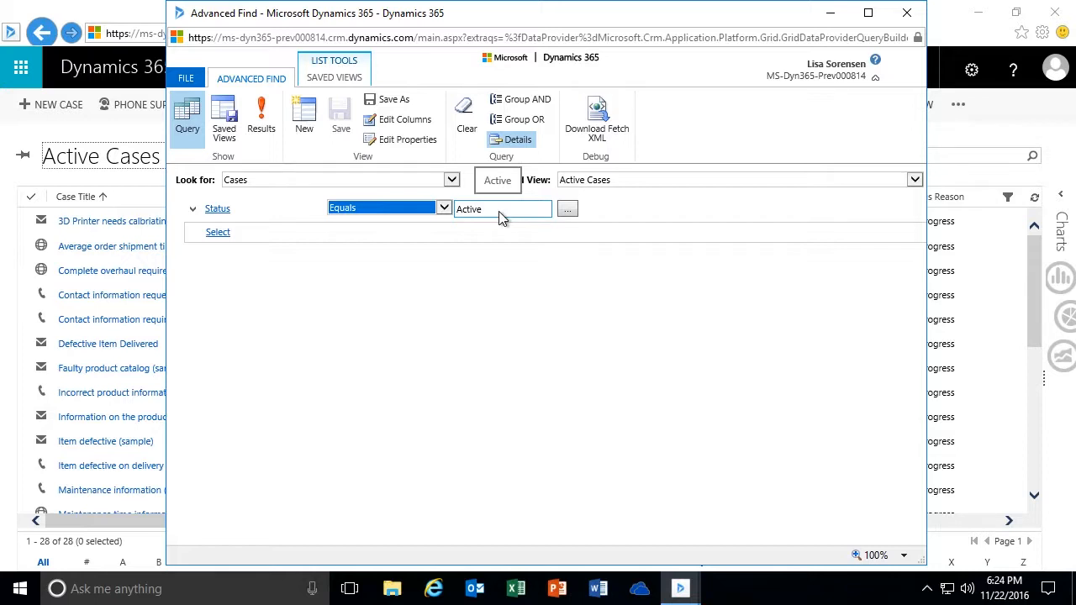
Step: Add a second condition on Priority below Status and look over the operators it offers
{"action": "left_click", "coordinate": [300, 234]}
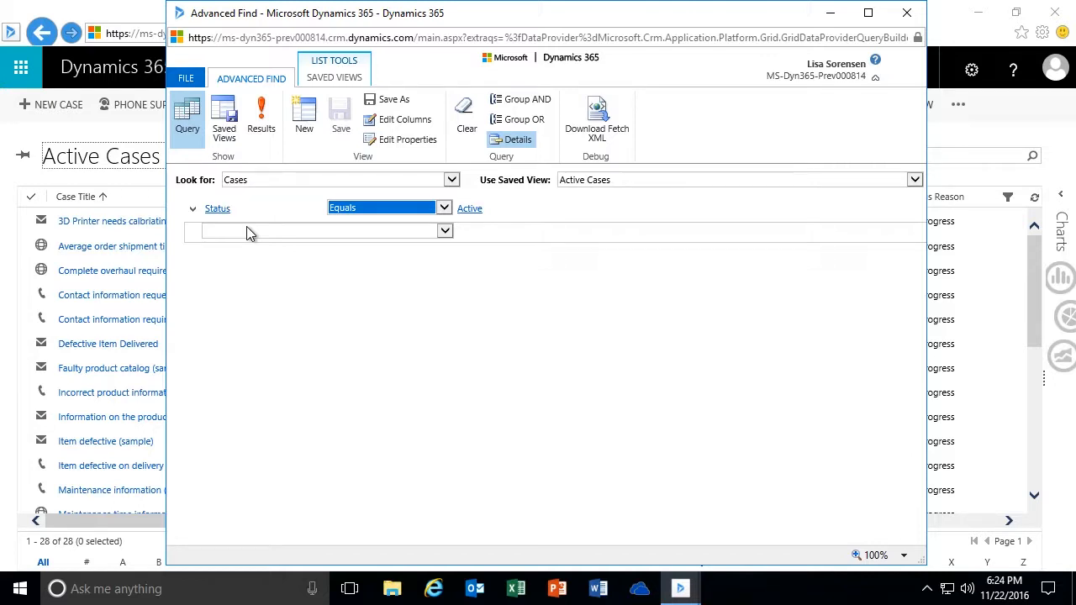
{"action": "left_click", "coordinate": [337, 231]}
{"action": "left_click_drag", "start_coordinate": [446, 267], "coordinate": [450, 330]}
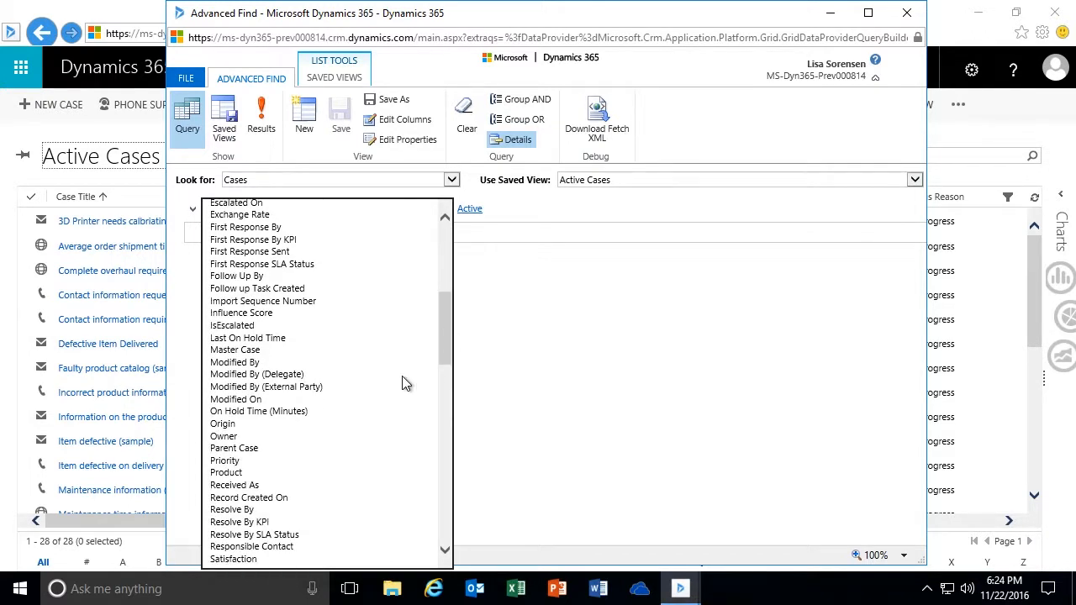
{"action": "left_click", "coordinate": [234, 461]}
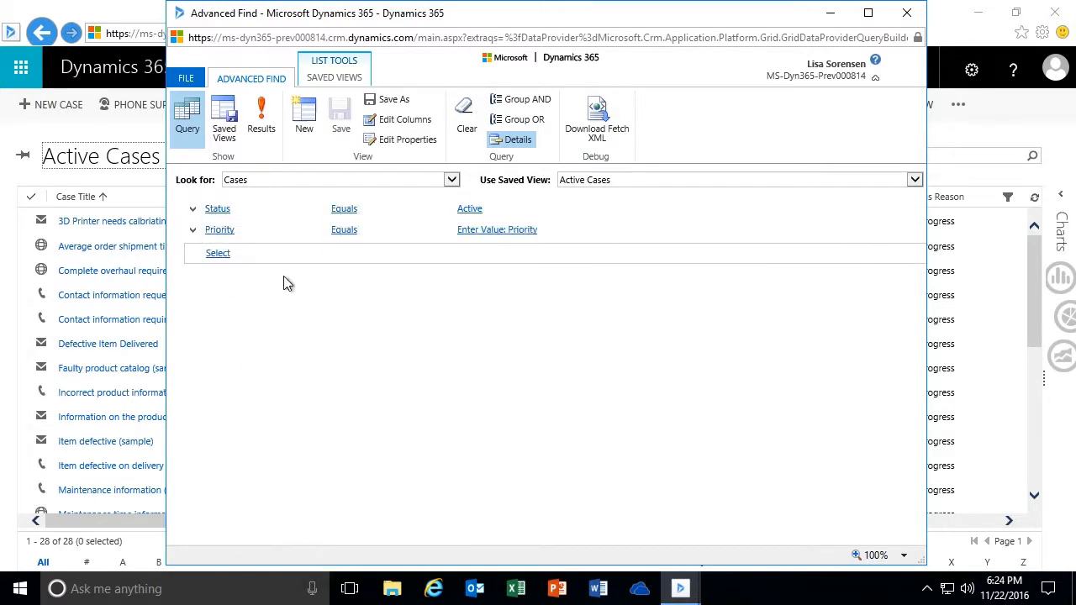
{"action": "left_click", "coordinate": [349, 229]}
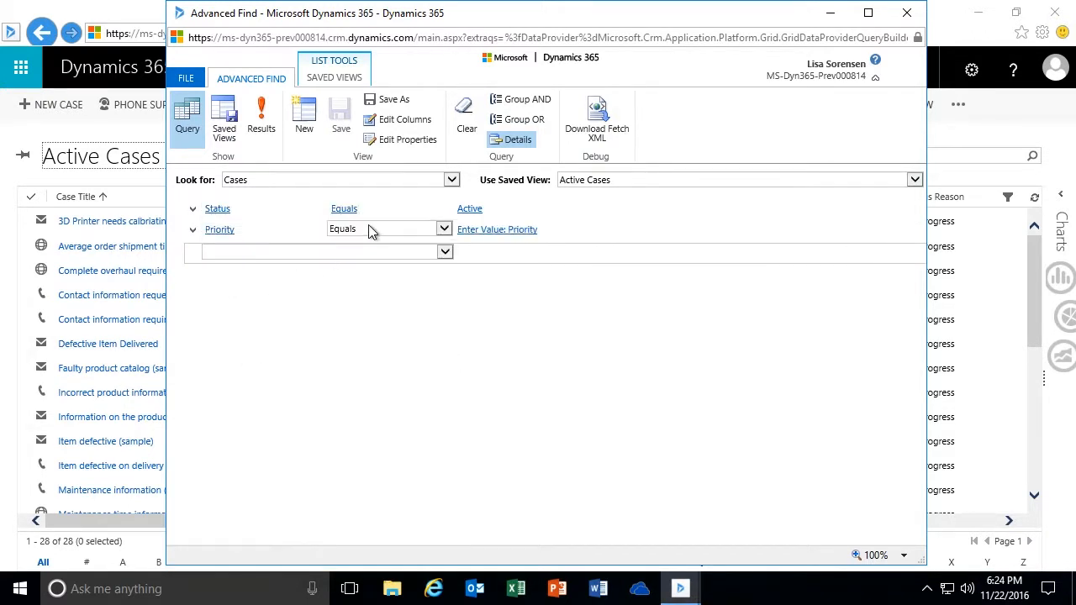
{"action": "left_click", "coordinate": [445, 229]}
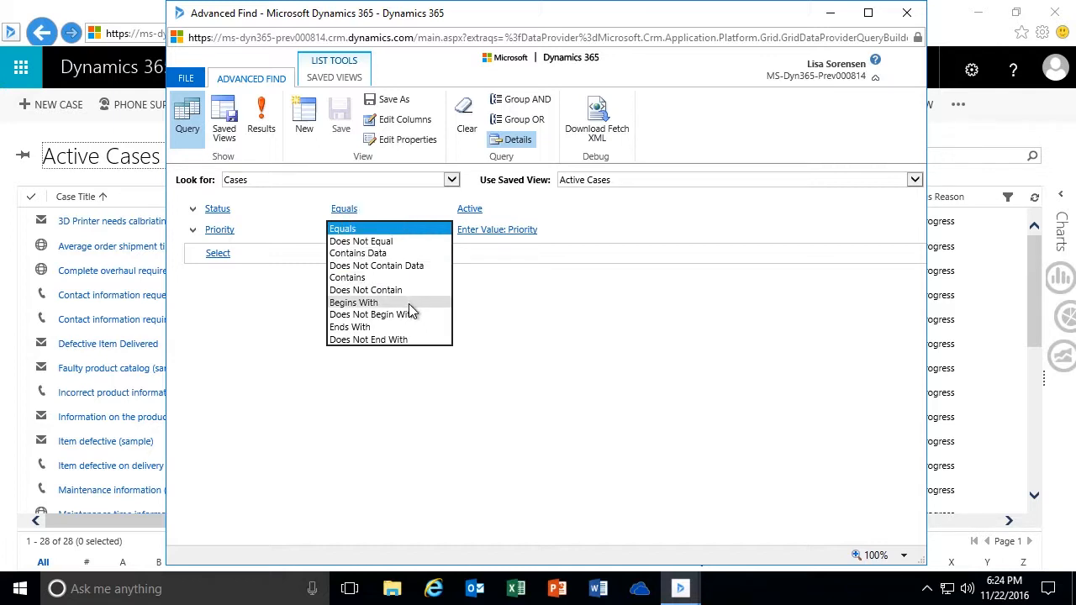
{"action": "left_click", "coordinate": [282, 338]}
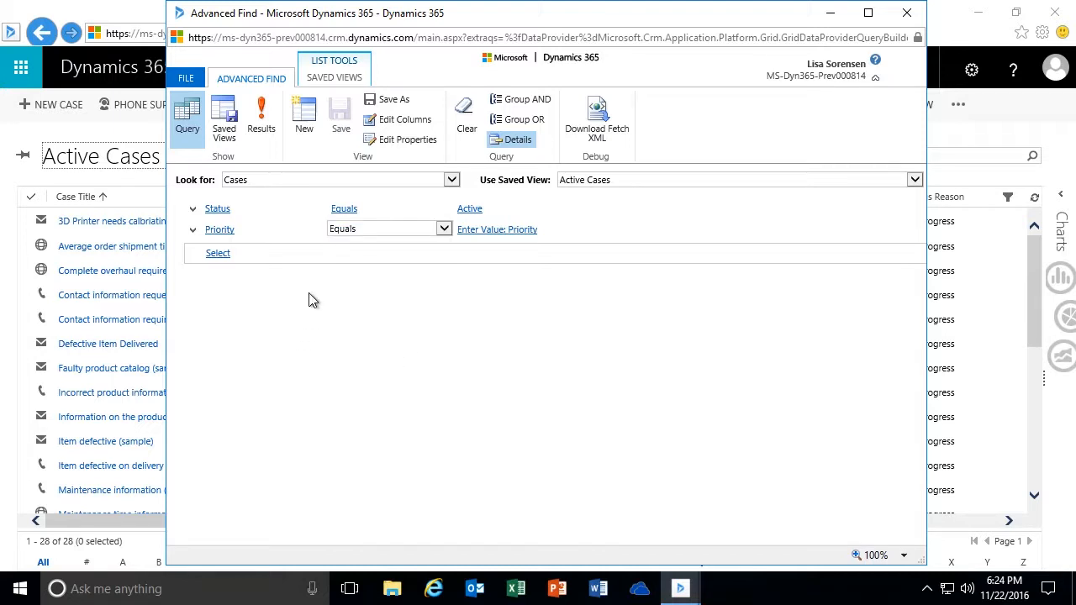
Step: Switch the Priority condition to Modified On with Last X Days set to 5, and clear the value
{"action": "left_click", "coordinate": [320, 235]}
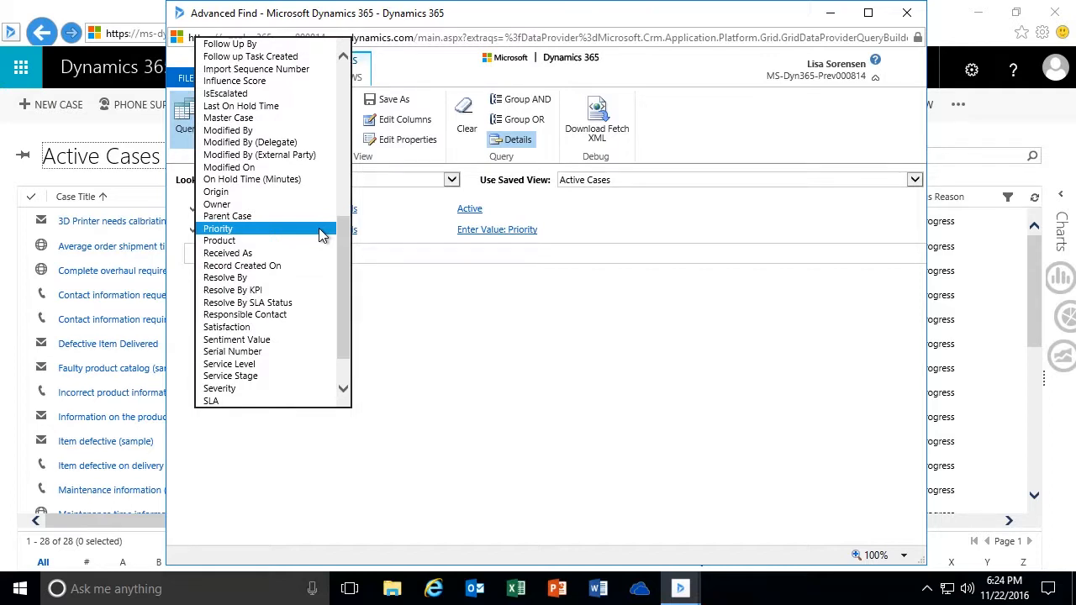
{"action": "left_click", "coordinate": [265, 164]}
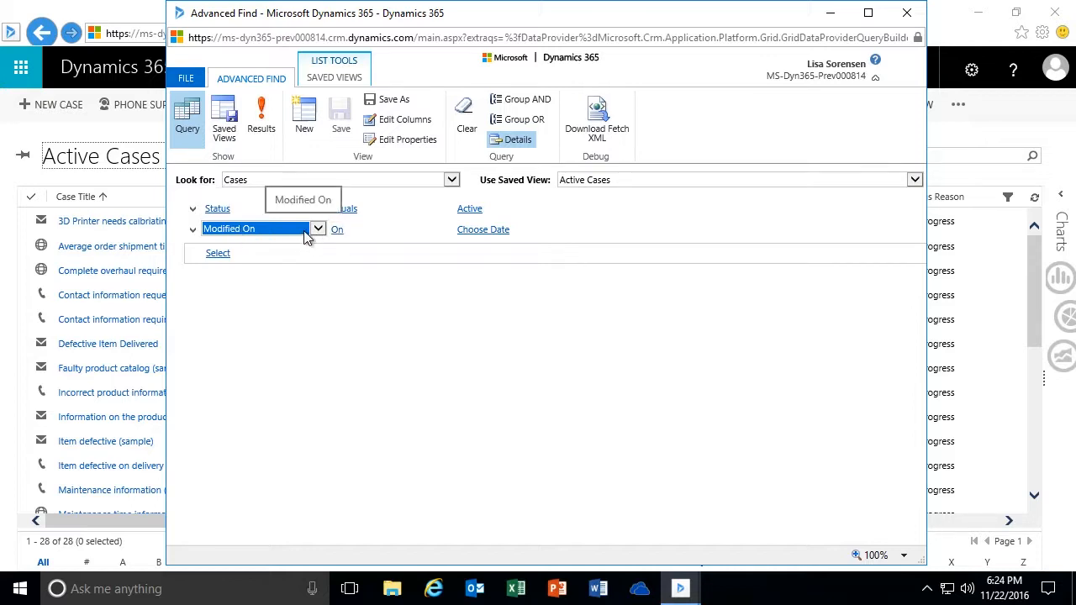
{"action": "left_click", "coordinate": [336, 230]}
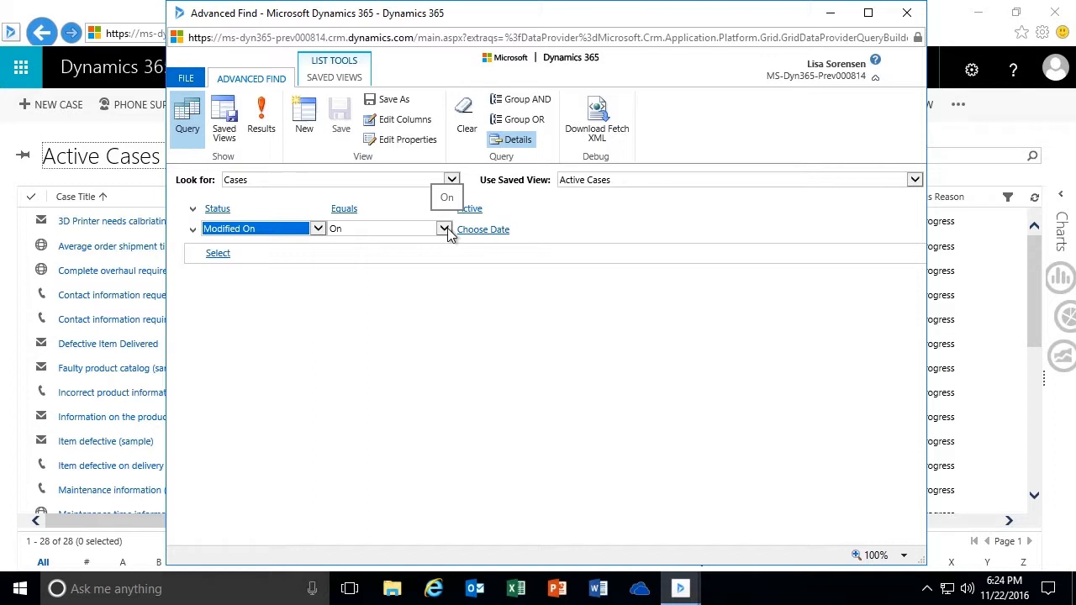
{"action": "left_click", "coordinate": [445, 229]}
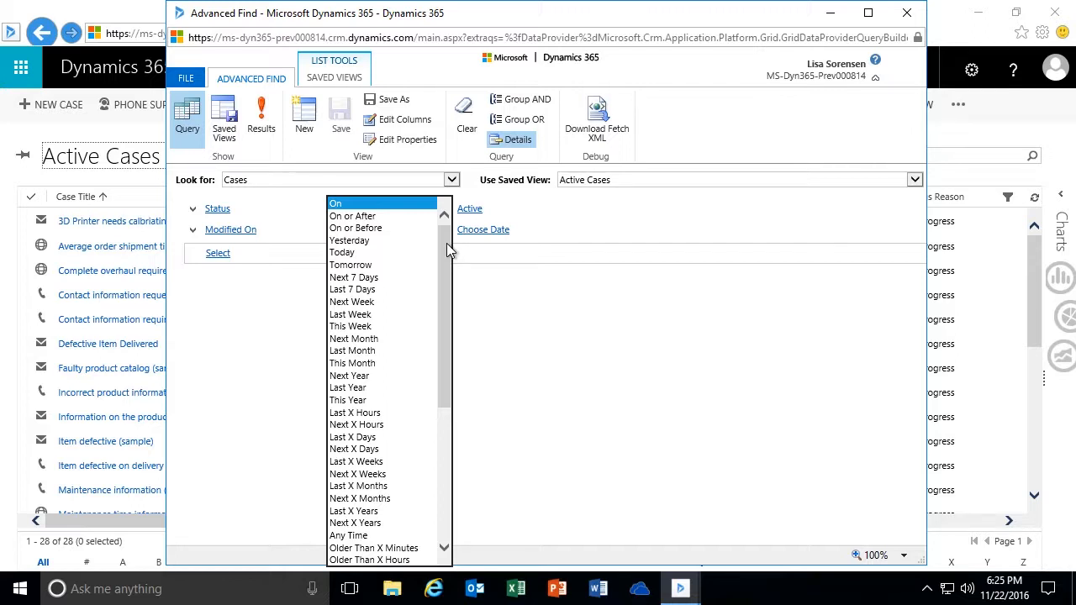
{"action": "left_click_drag", "start_coordinate": [448, 250], "coordinate": [450, 255]}
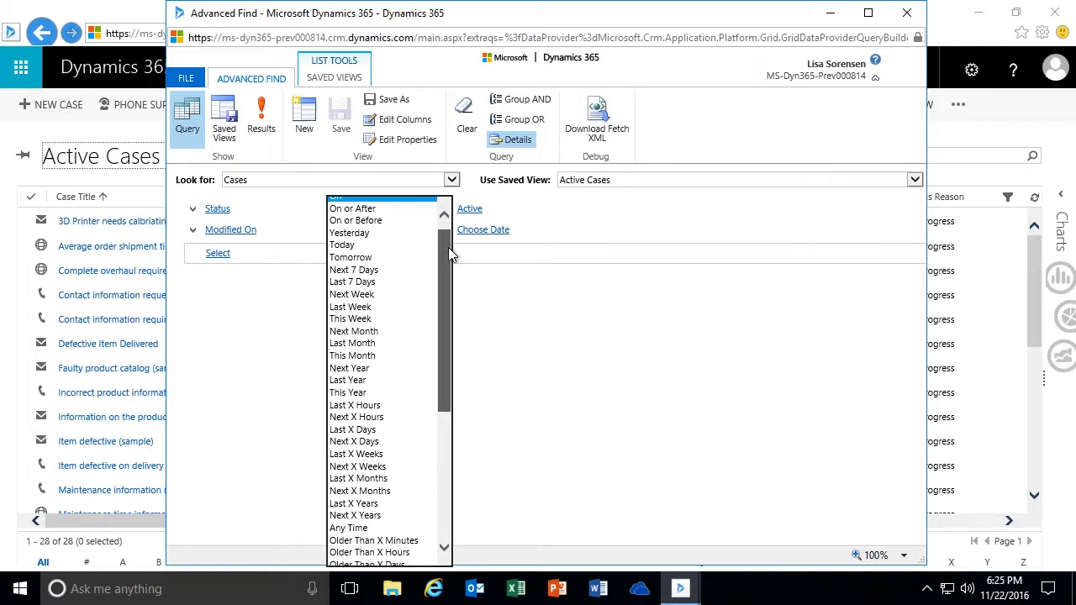
{"action": "left_click_drag", "start_coordinate": [448, 250], "coordinate": [451, 269]}
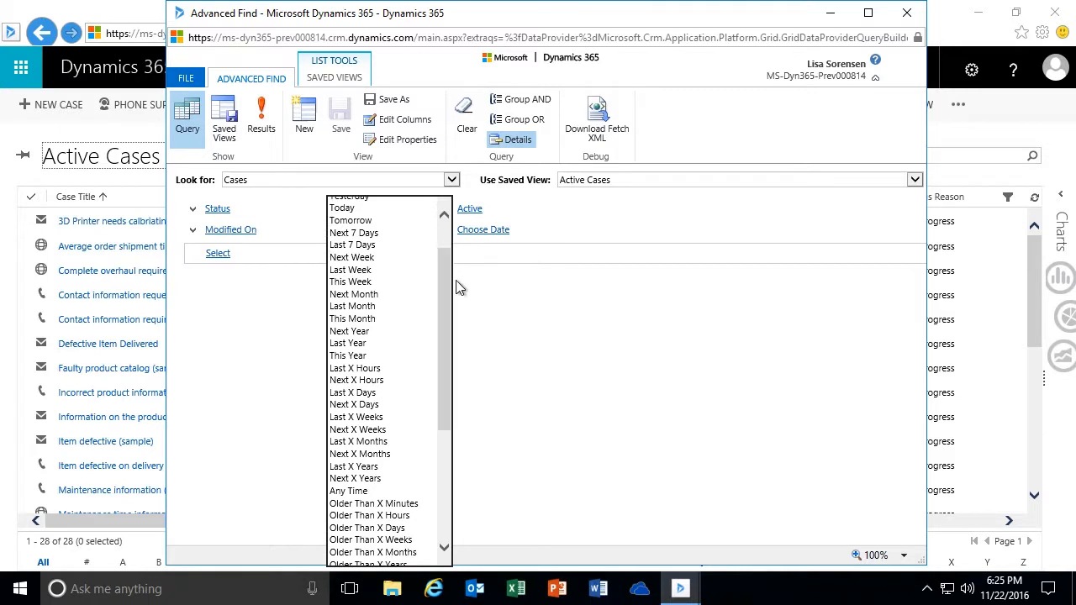
{"action": "left_click", "coordinate": [378, 393]}
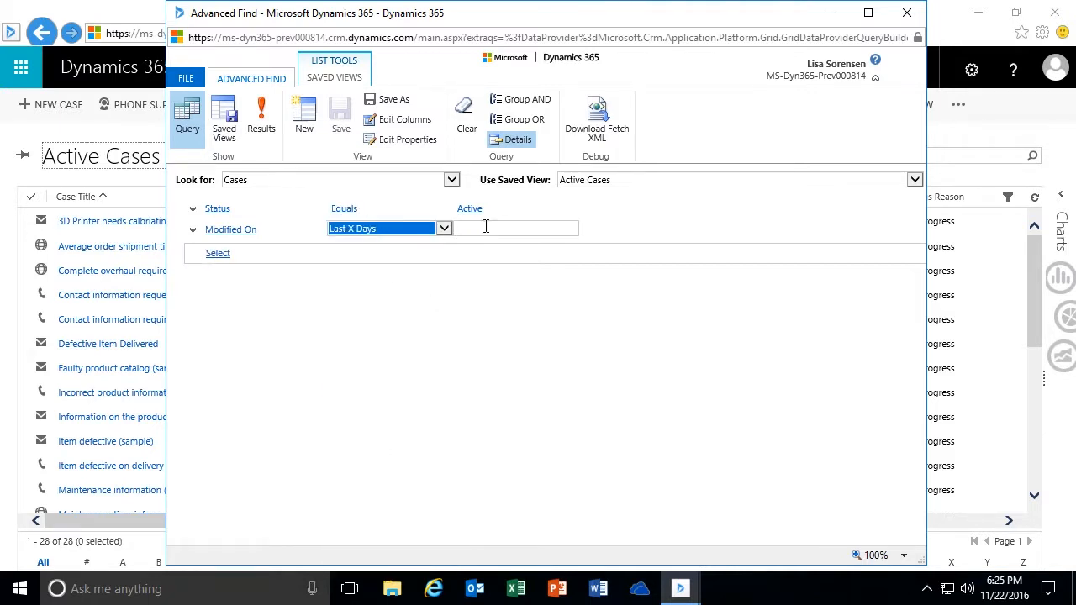
{"action": "left_click", "coordinate": [529, 230]}
{"action": "type", "text": "5"}
{"action": "left_click", "coordinate": [571, 228]}
Step: Try the Older Than X Days operator, set Modified On to Older Than X Minutes with 60, and clear the value
{"action": "left_click", "coordinate": [440, 230]}
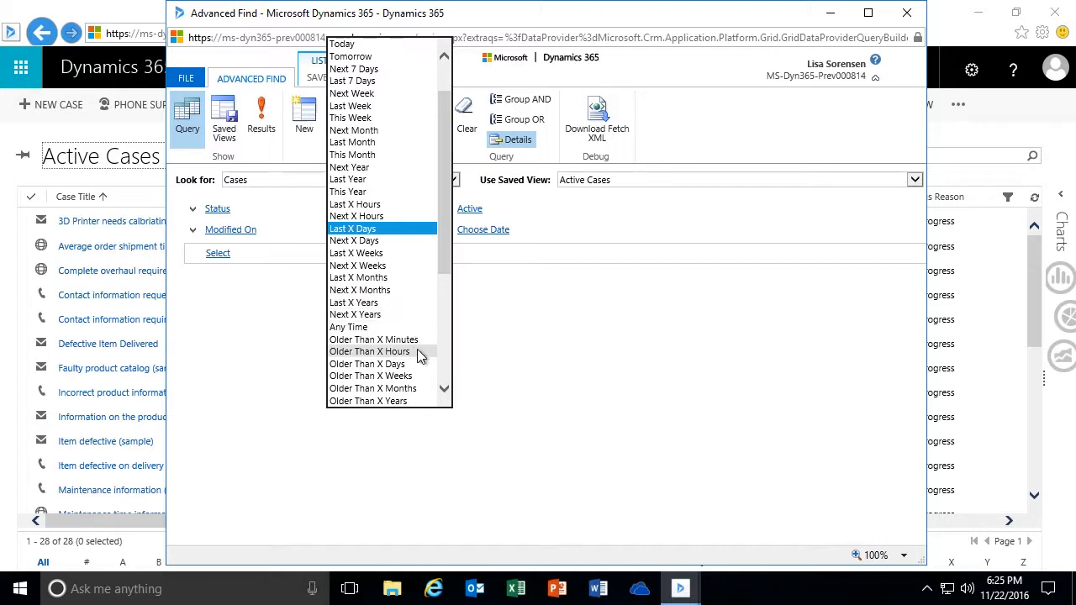
{"action": "left_click", "coordinate": [395, 364]}
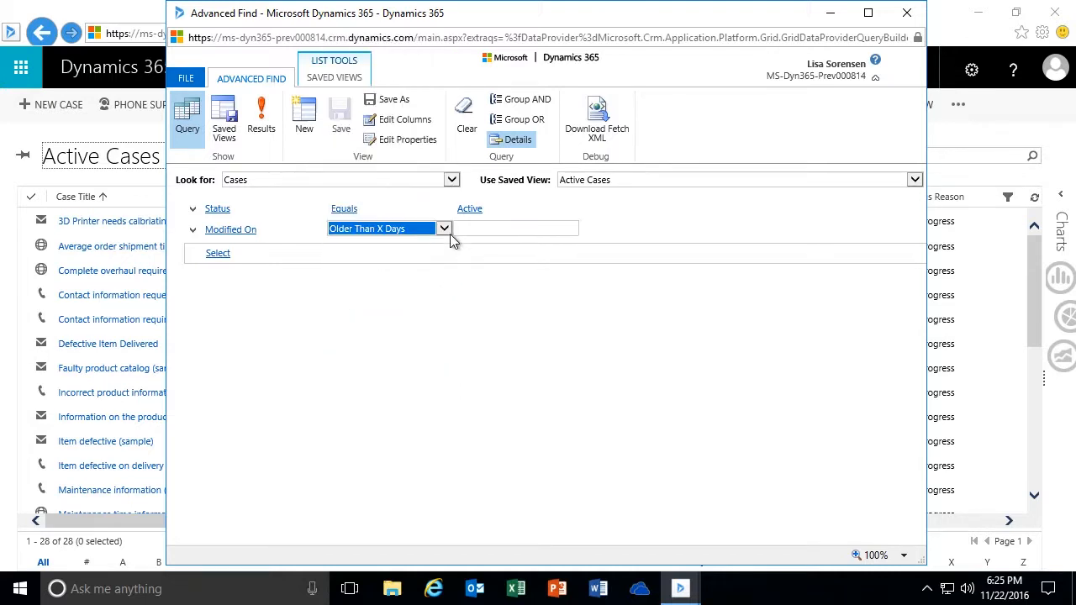
{"action": "left_click", "coordinate": [424, 229]}
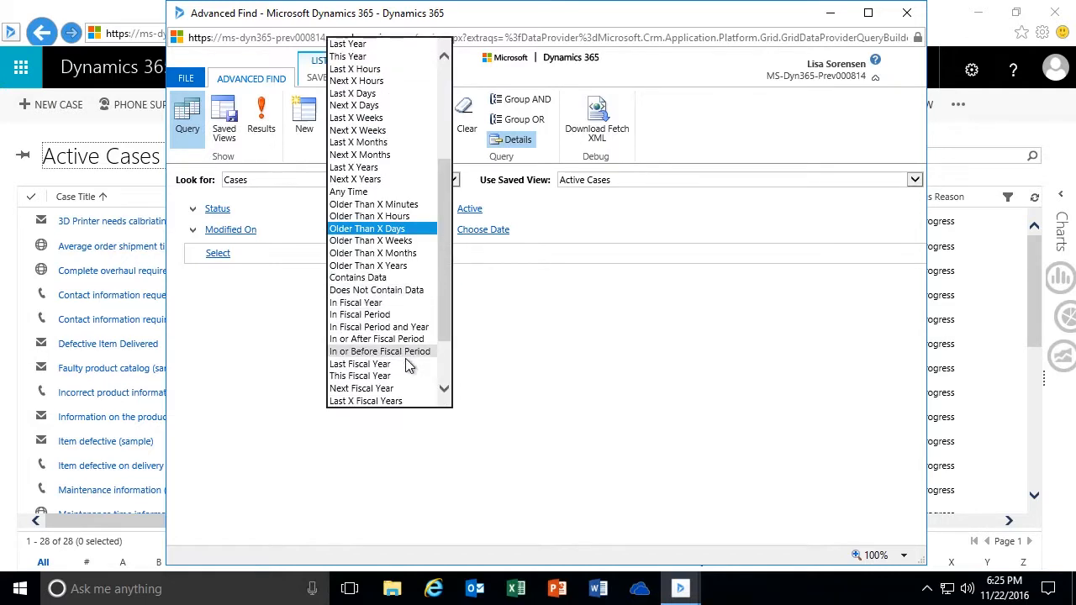
{"action": "left_click", "coordinate": [394, 204]}
{"action": "type", "text": "60"}
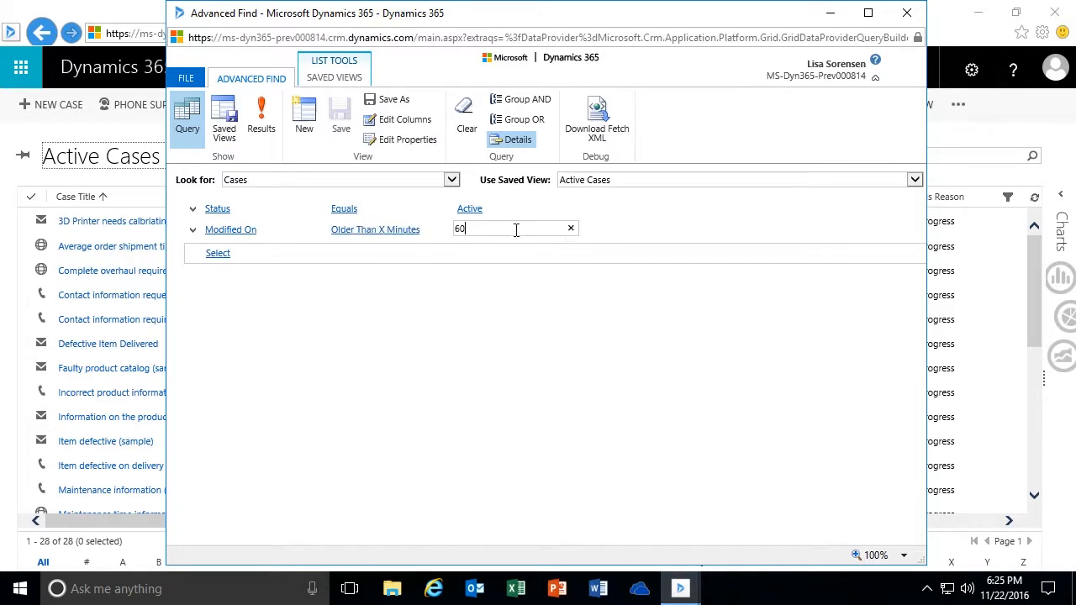
{"action": "left_click", "coordinate": [395, 230]}
{"action": "left_click", "coordinate": [573, 232]}
Step: Set the Modified On condition to Older Than X Months with a value of 3 and review the operator list
{"action": "left_click", "coordinate": [445, 234]}
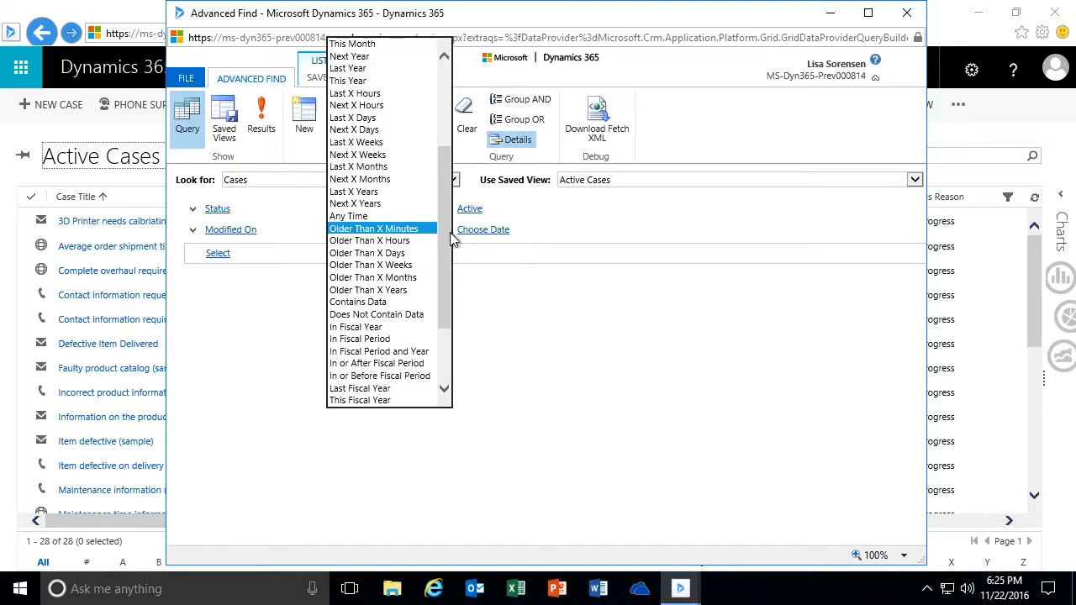
{"action": "left_click_drag", "start_coordinate": [446, 237], "coordinate": [446, 321]}
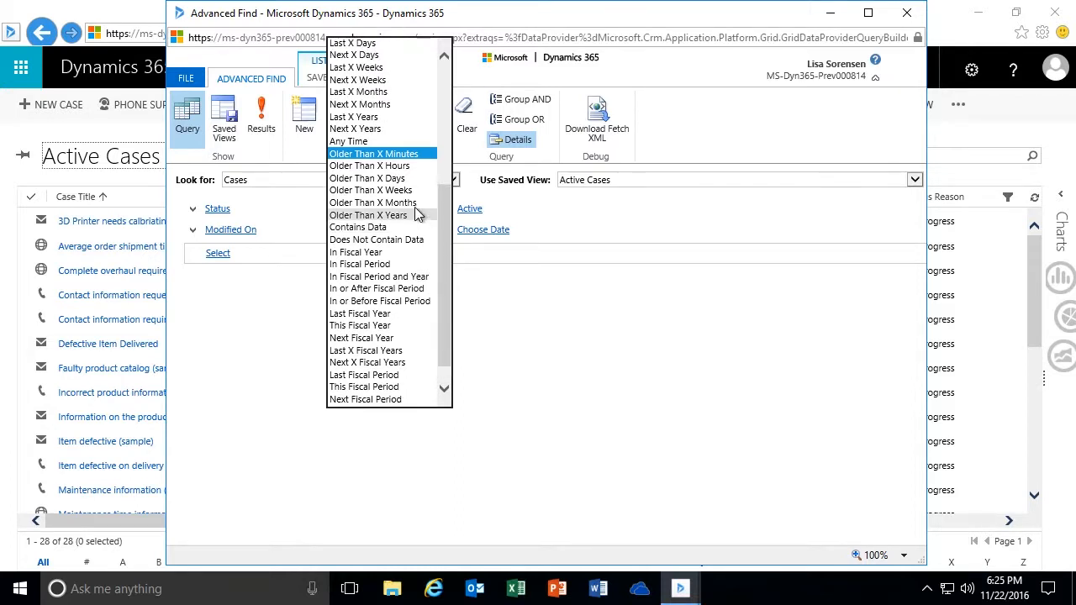
{"action": "left_click", "coordinate": [413, 204]}
{"action": "left_click", "coordinate": [533, 228]}
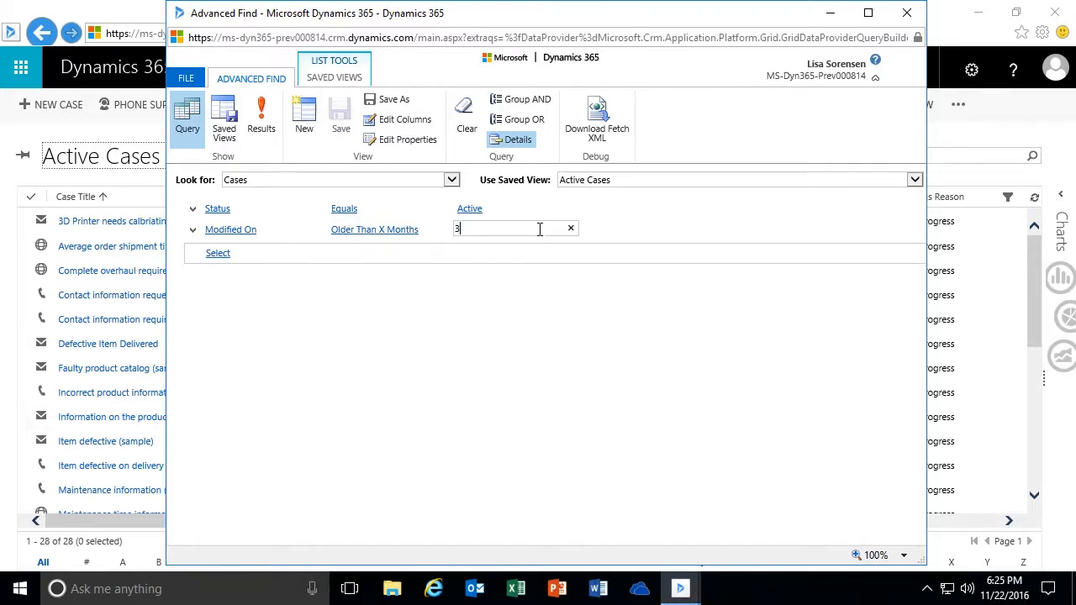
{"action": "left_click", "coordinate": [430, 231]}
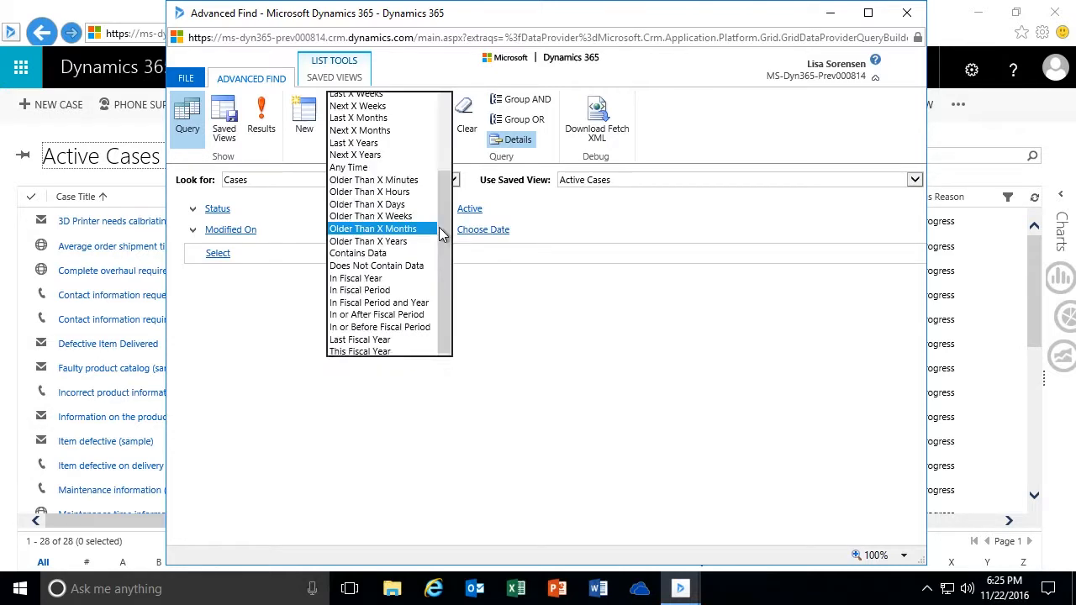
{"action": "left_click", "coordinate": [506, 274]}
Step: Change the Modified On condition back to Priority Equals with the value High
{"action": "left_click", "coordinate": [322, 234]}
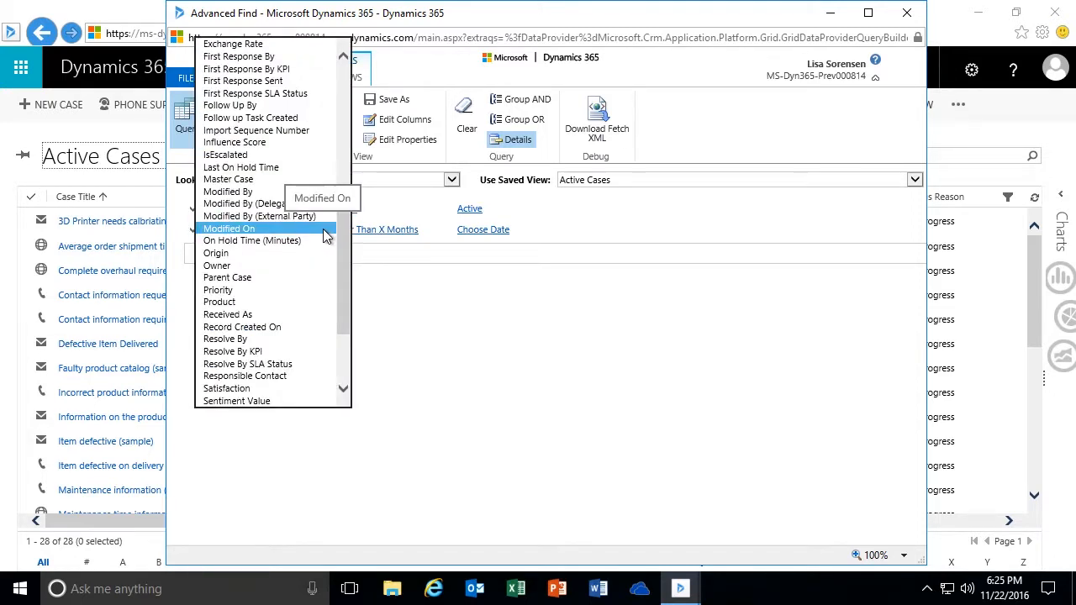
{"action": "left_click", "coordinate": [262, 288]}
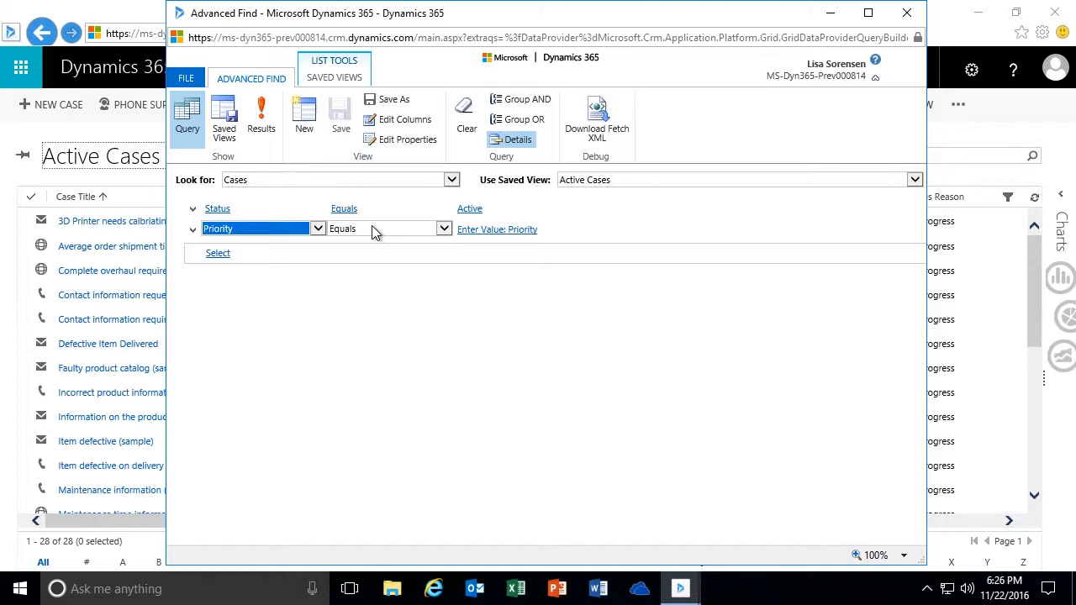
{"action": "left_click", "coordinate": [465, 234]}
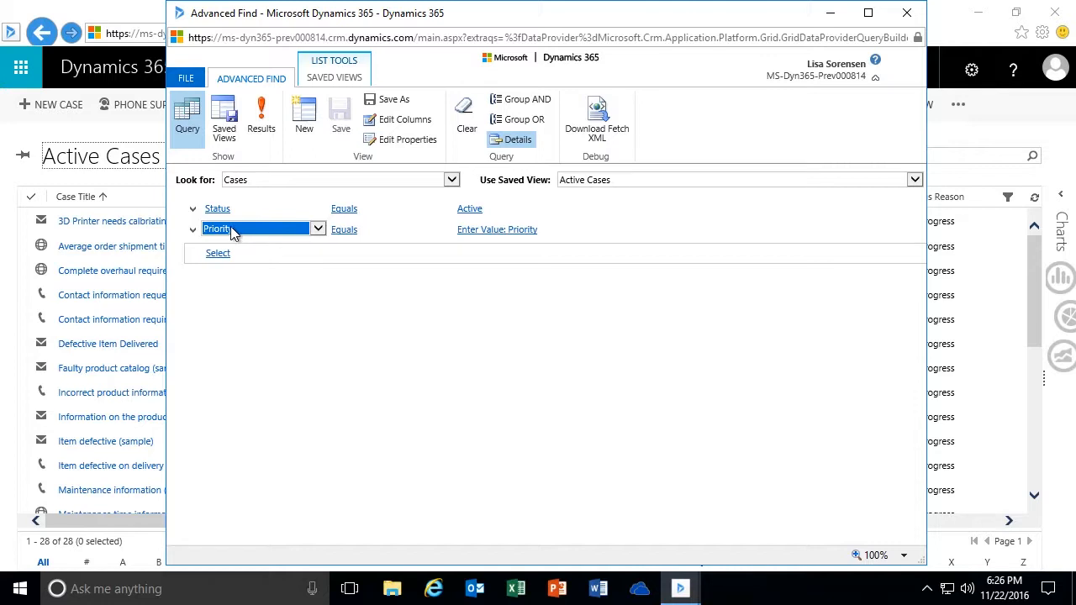
{"action": "left_click", "coordinate": [569, 233]}
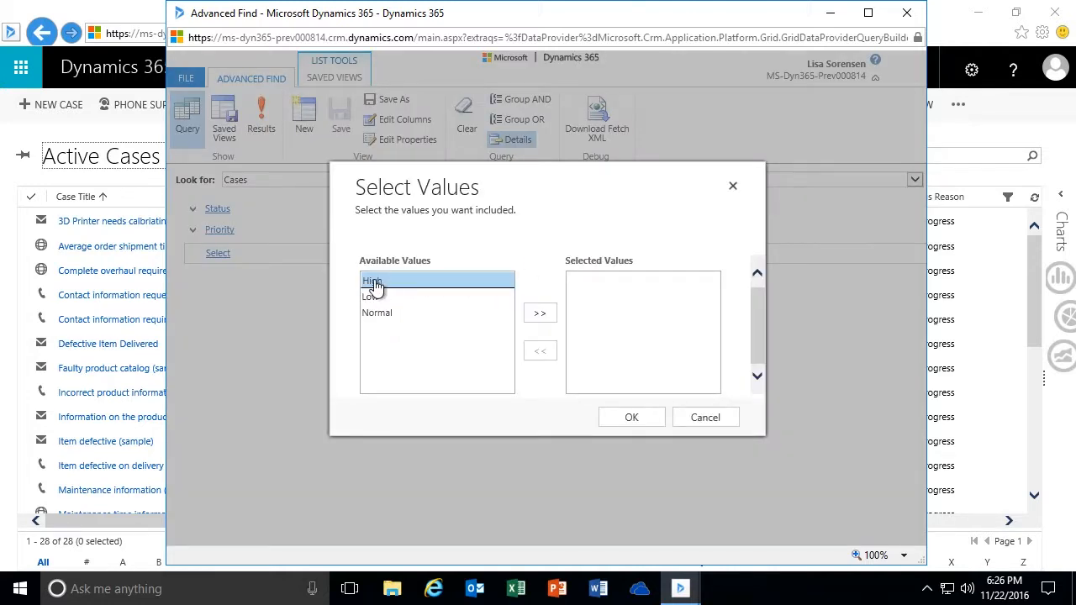
{"action": "left_click", "coordinate": [538, 315]}
{"action": "left_click", "coordinate": [632, 418]}
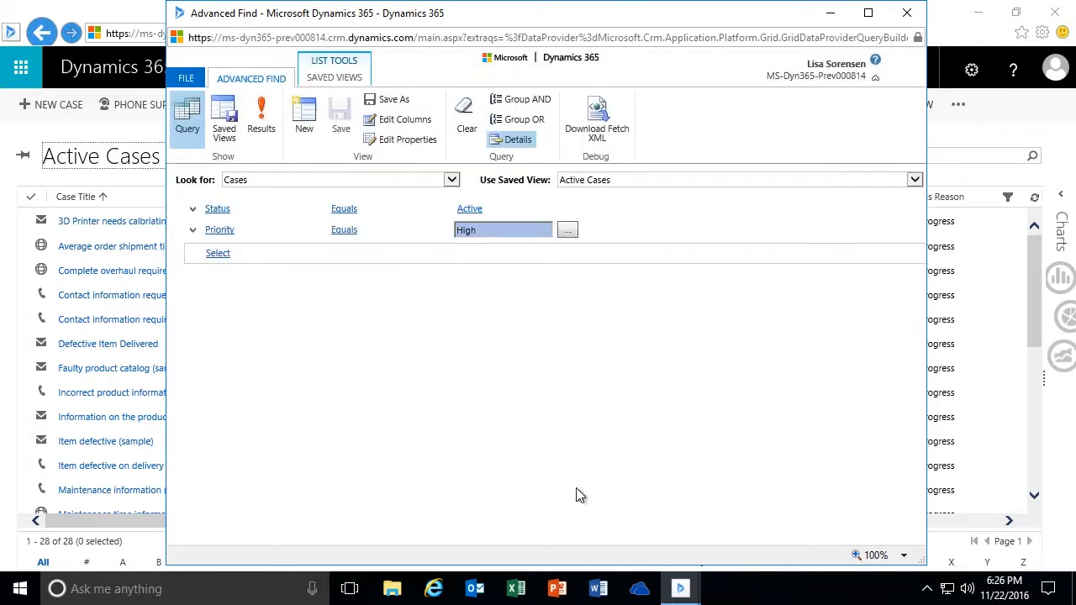
Step: Run the query for active high-priority cases and look over the export options for the results
{"action": "left_click", "coordinate": [343, 210]}
{"action": "left_click", "coordinate": [261, 115]}
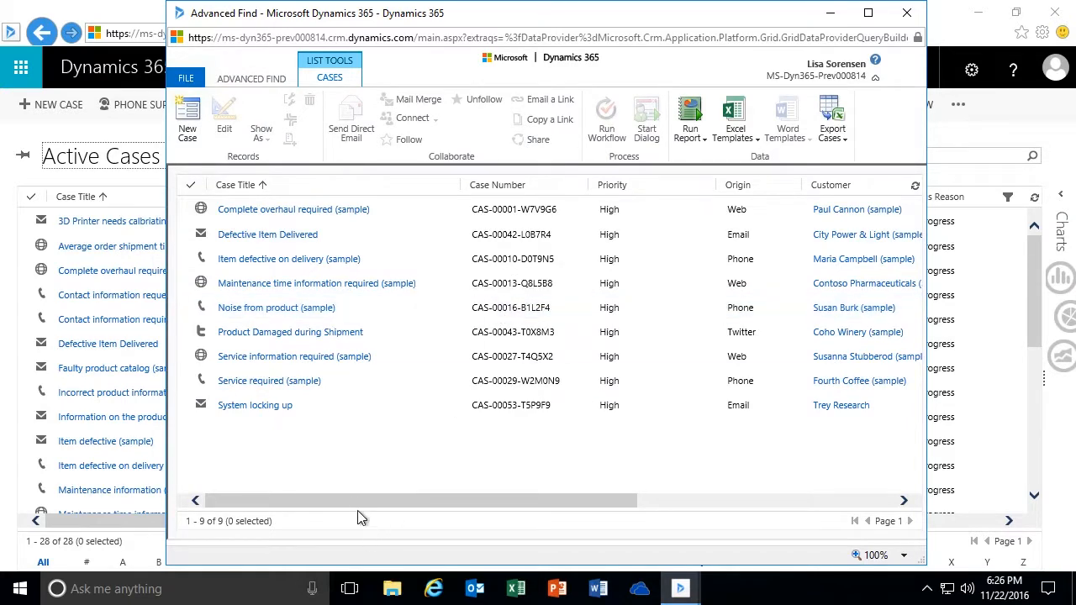
{"action": "mouse_move", "coordinate": [359, 499]}
{"action": "left_mouse_down"}
{"action": "mouse_move", "coordinate": [635, 499]}
{"action": "mouse_move", "coordinate": [362, 503]}
{"action": "left_mouse_up"}
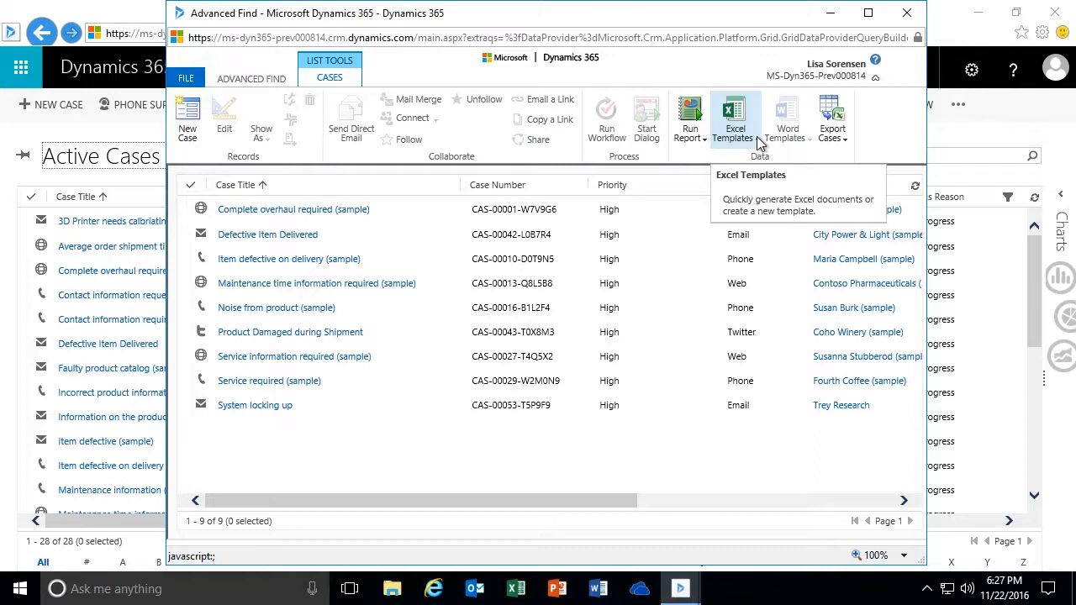
{"action": "left_click", "coordinate": [840, 136]}
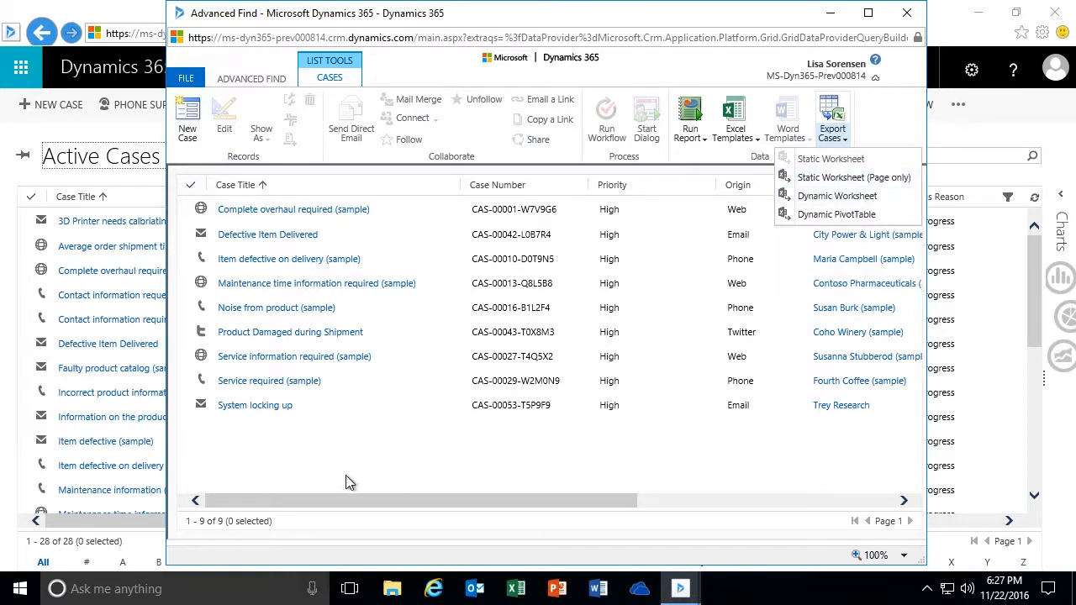
Step: Select the first five cases in the results, from Complete overhaul required to Noise from product, and review the available record actions
{"action": "left_click", "coordinate": [364, 461]}
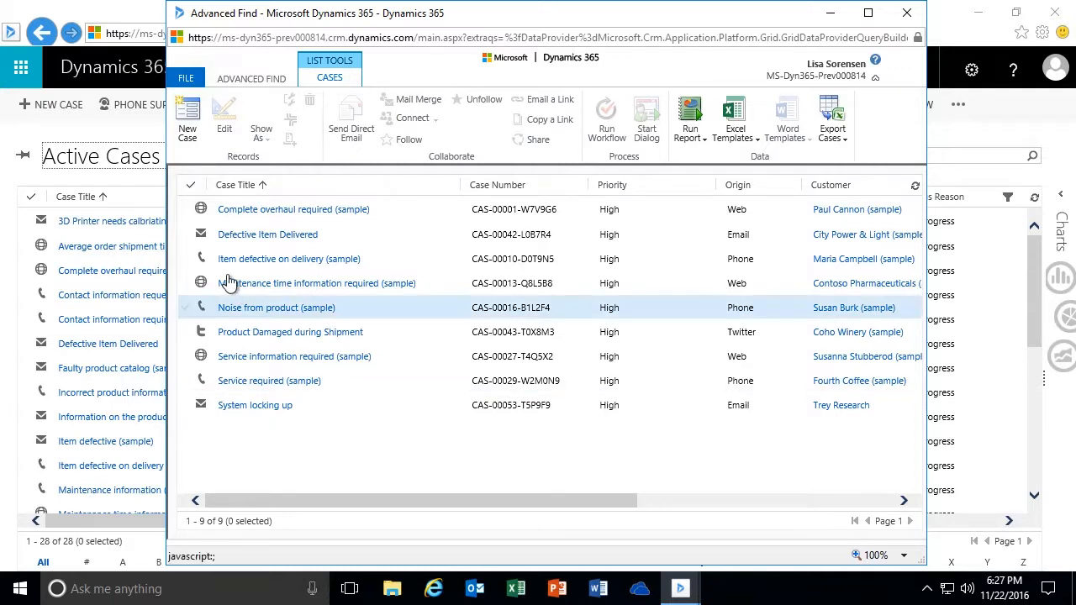
{"action": "left_click", "coordinate": [187, 212]}
{"action": "left_click", "coordinate": [187, 234]}
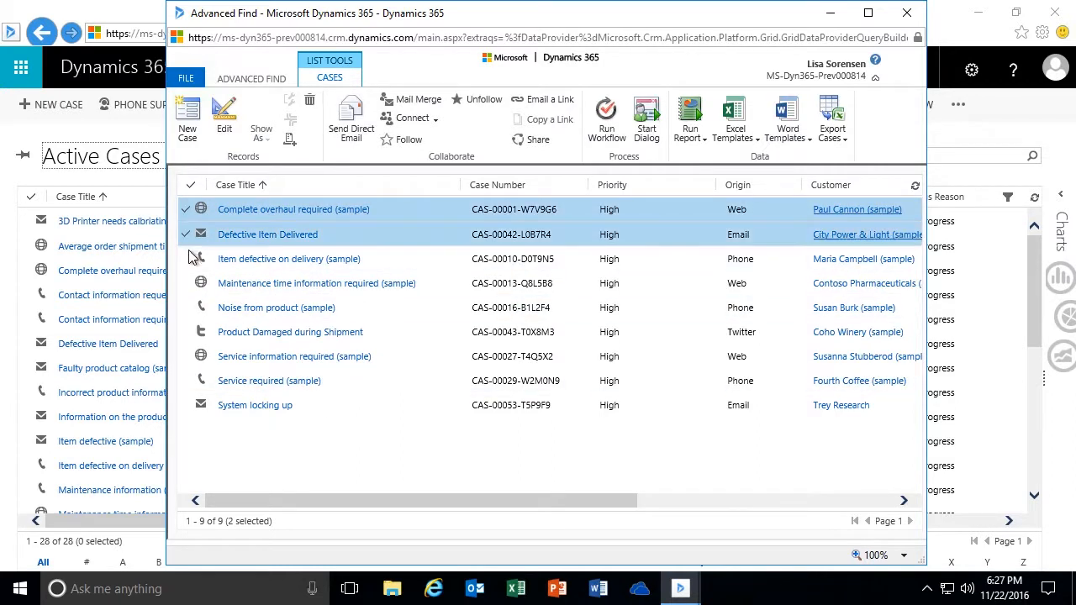
{"action": "left_click", "coordinate": [188, 259]}
{"action": "left_click", "coordinate": [187, 283]}
{"action": "left_click", "coordinate": [187, 307]}
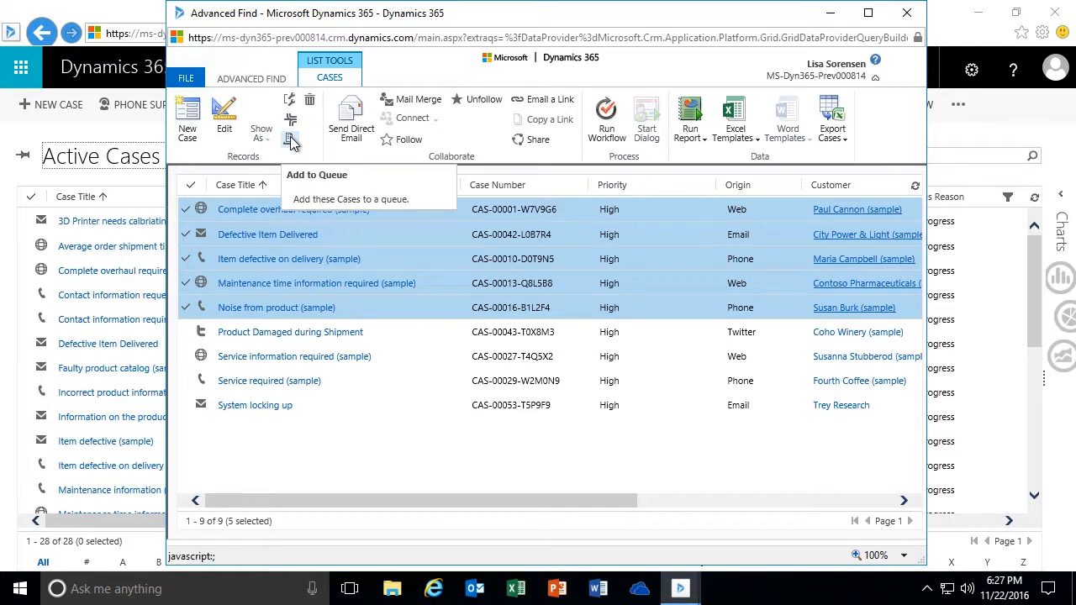
Step: Clear the selection of the five cases in the results list
{"action": "left_click", "coordinate": [186, 212]}
{"action": "left_click", "coordinate": [186, 235]}
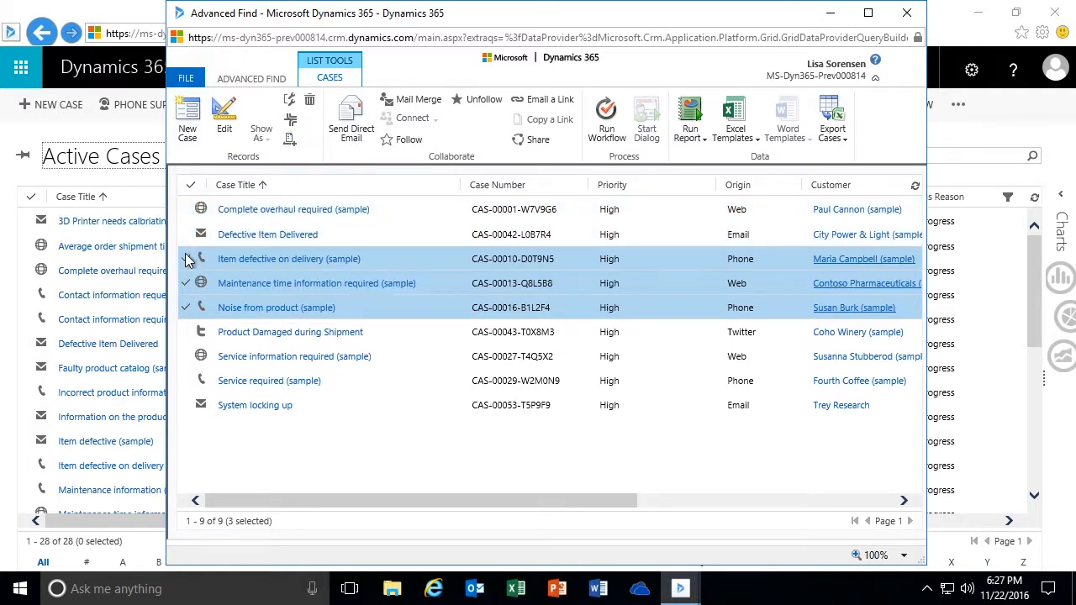
{"action": "left_click", "coordinate": [187, 308]}
{"action": "left_click", "coordinate": [188, 309]}
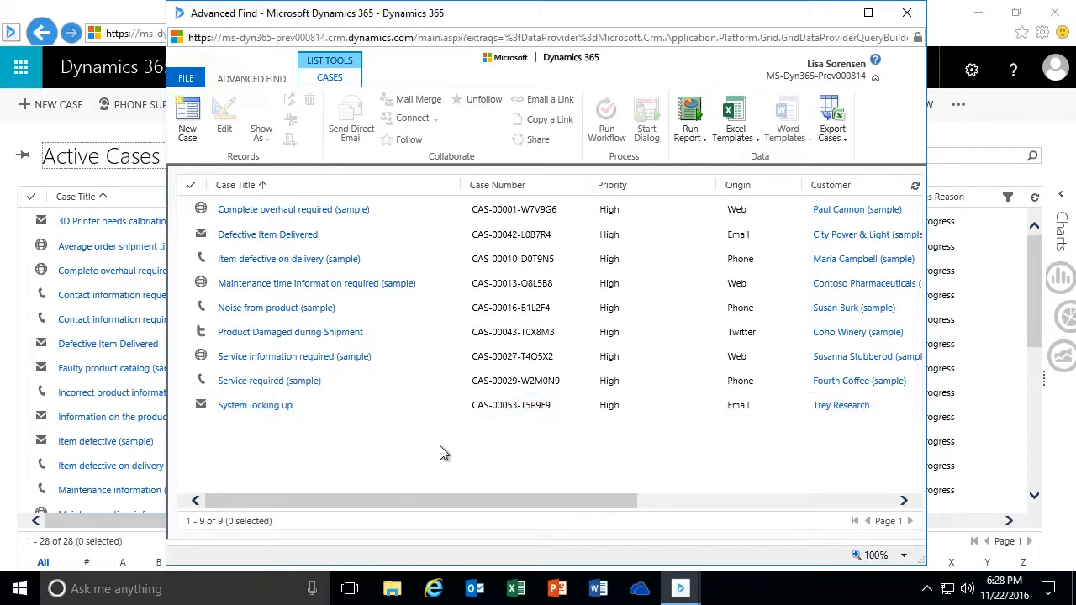
Step: Review the columns of the case results through Created On, return to the query, and open its column editor
{"action": "left_click_drag", "start_coordinate": [331, 502], "coordinate": [593, 499]}
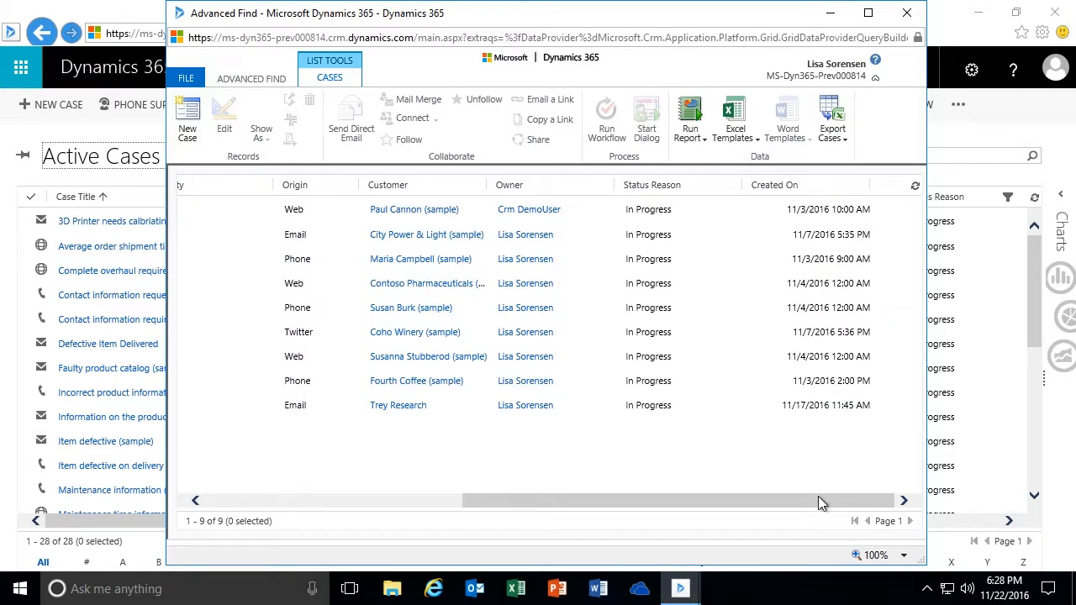
{"action": "left_click_drag", "start_coordinate": [782, 501], "coordinate": [486, 495]}
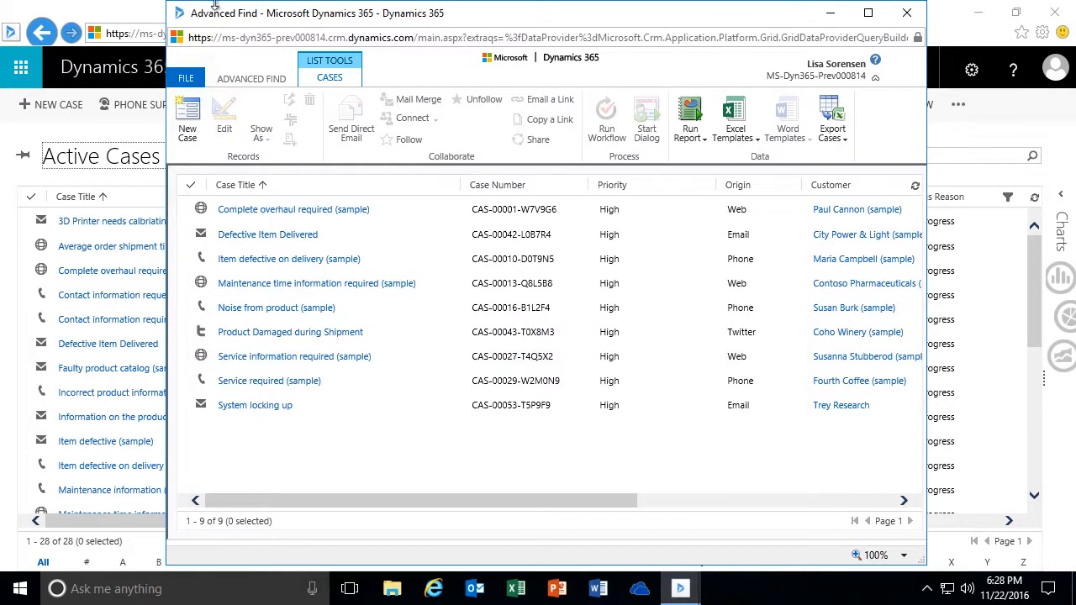
{"action": "mouse_move", "coordinate": [240, 25]}
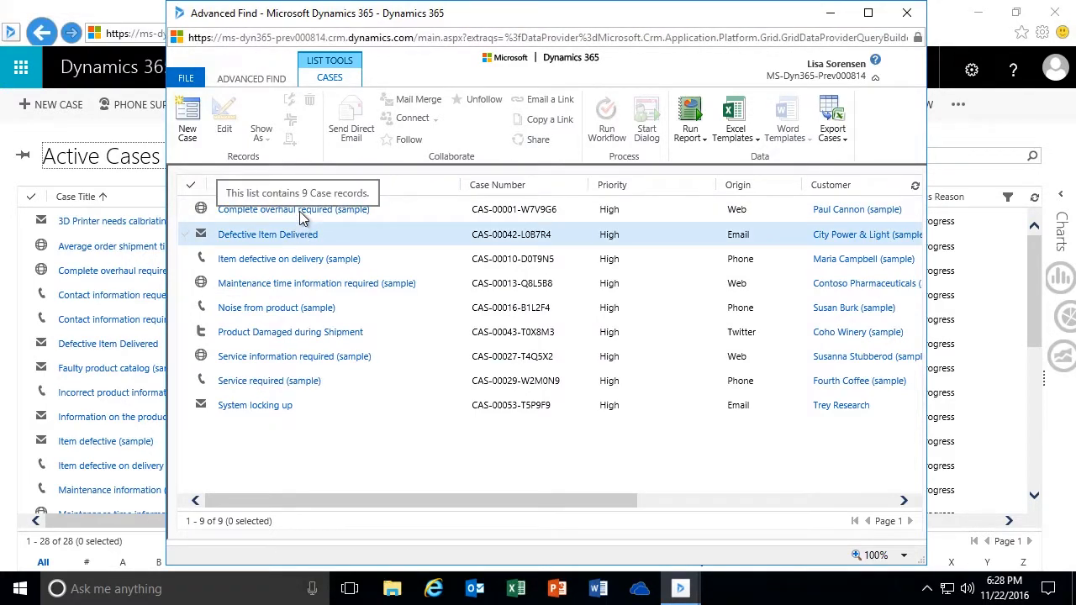
{"action": "left_click", "coordinate": [275, 81]}
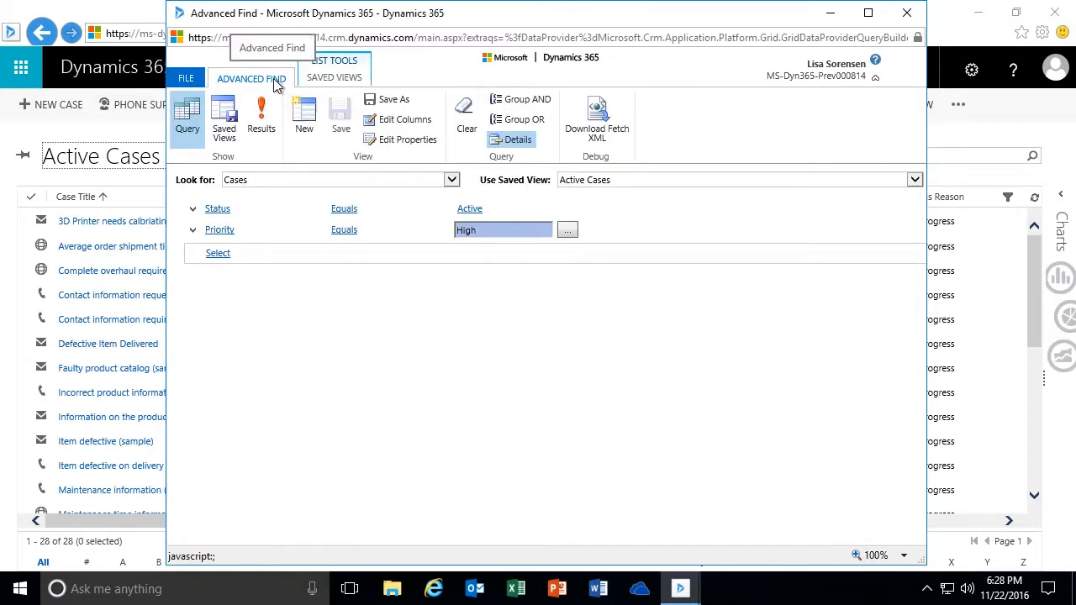
{"action": "left_click", "coordinate": [403, 123]}
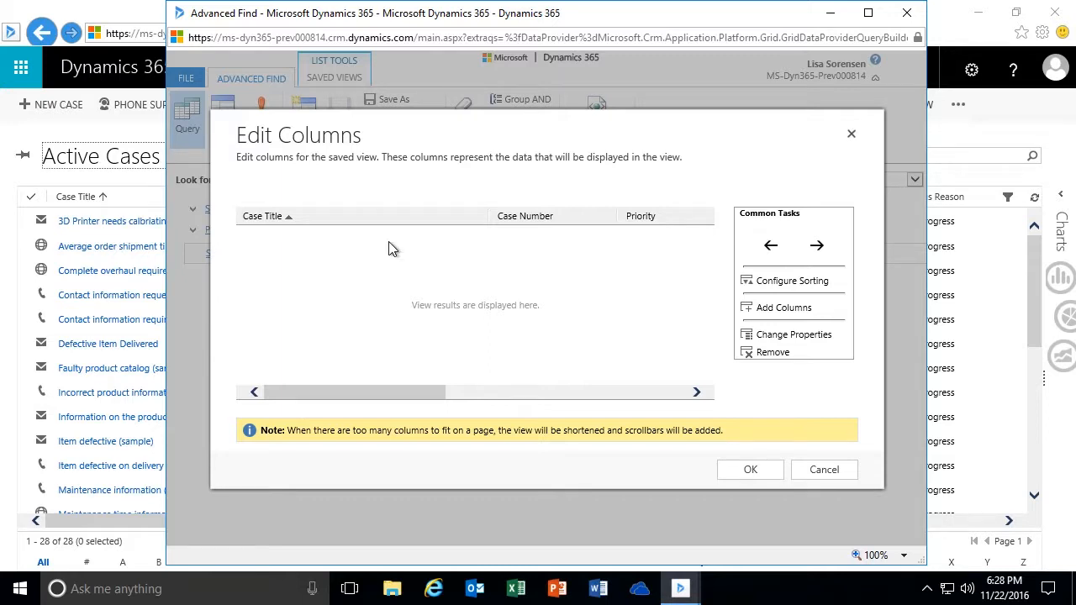
Step: Move the Customer column ahead of Case Title so that it is the first column of the view
{"action": "left_click_drag", "start_coordinate": [395, 397], "coordinate": [373, 391]}
{"action": "left_click_drag", "start_coordinate": [373, 391], "coordinate": [519, 406]}
{"action": "left_click", "coordinate": [557, 217]}
{"action": "left_click_drag", "start_coordinate": [510, 392], "coordinate": [324, 402]}
{"action": "left_click_drag", "start_coordinate": [391, 393], "coordinate": [520, 391]}
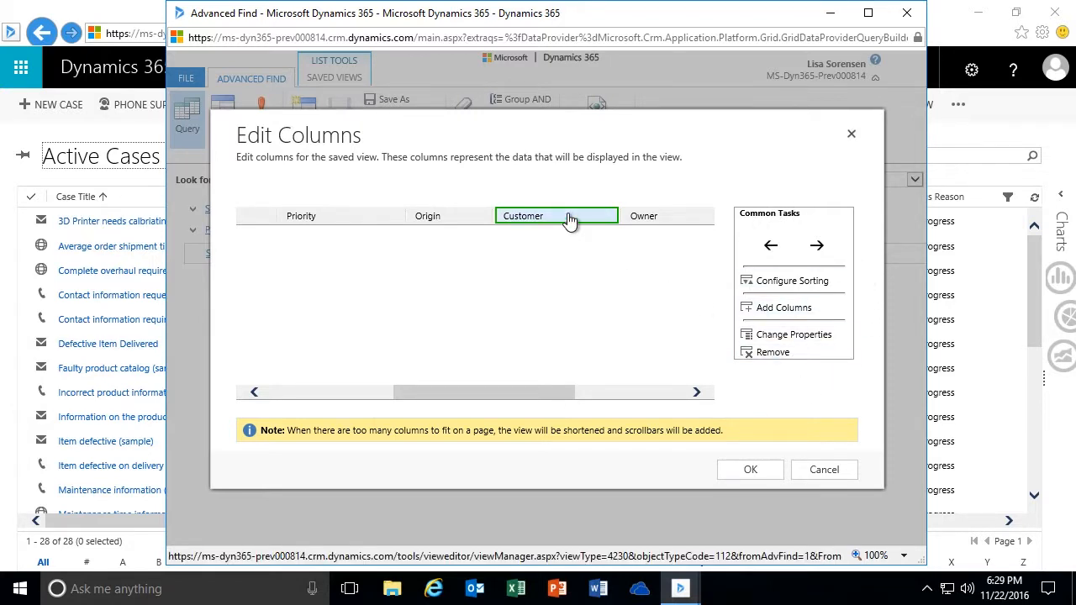
{"action": "left_click", "coordinate": [771, 246]}
{"action": "left_click", "coordinate": [771, 246]}
{"action": "left_click", "coordinate": [771, 247]}
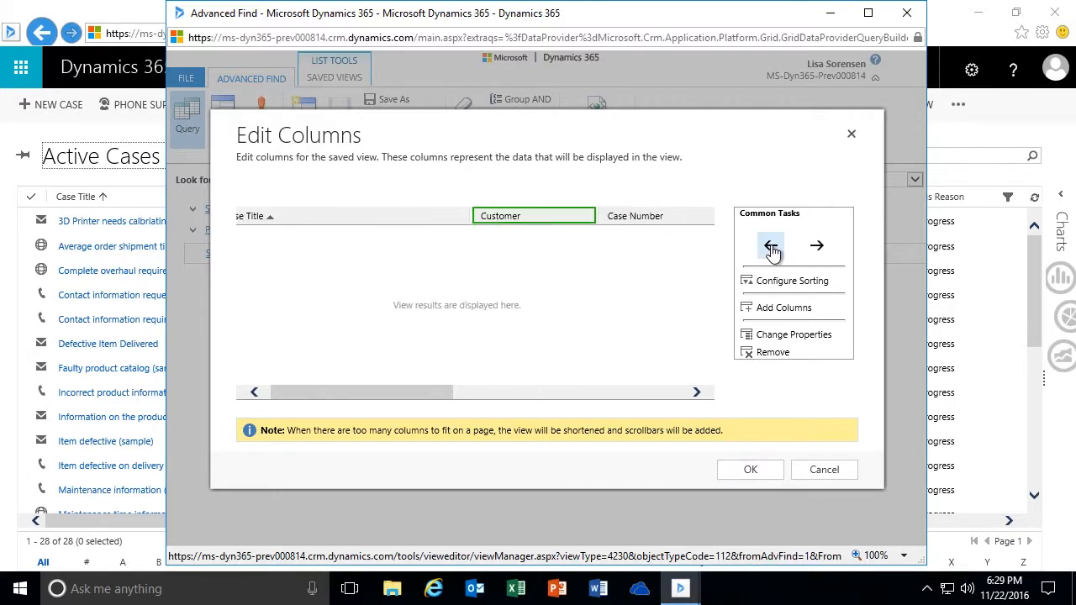
{"action": "left_click", "coordinate": [771, 247]}
Step: Set the width of the Priority column to 100px
{"action": "left_click_drag", "start_coordinate": [393, 391], "coordinate": [528, 393]}
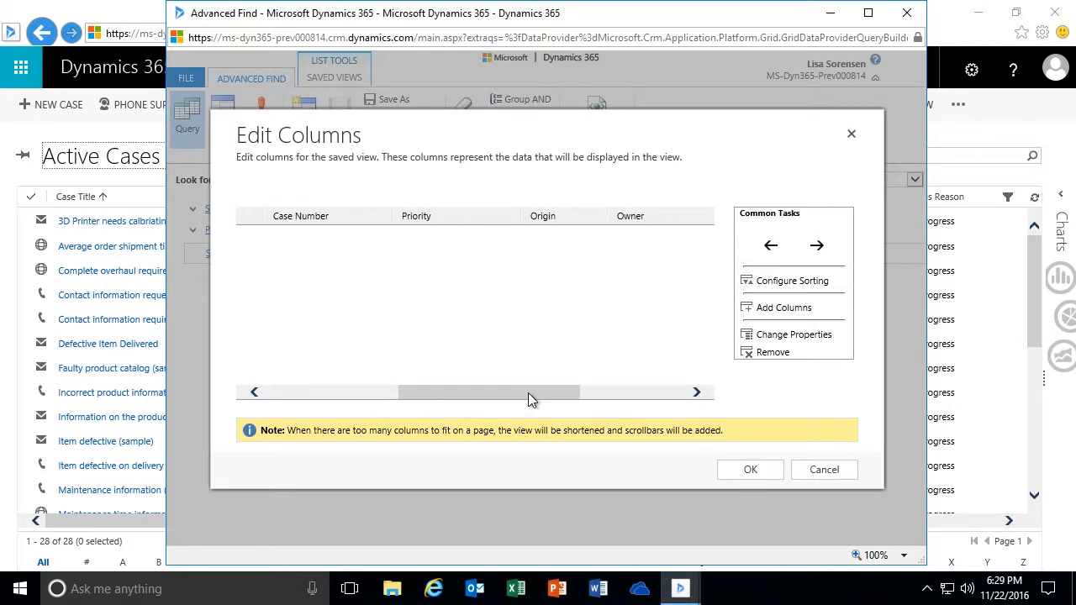
{"action": "left_click", "coordinate": [453, 218]}
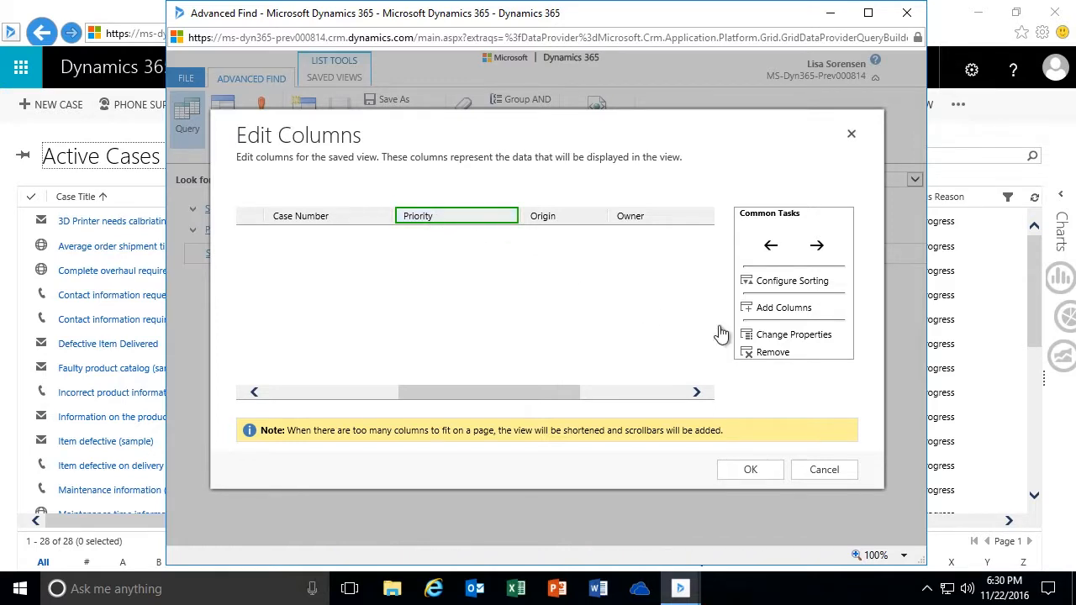
{"action": "left_click", "coordinate": [783, 339]}
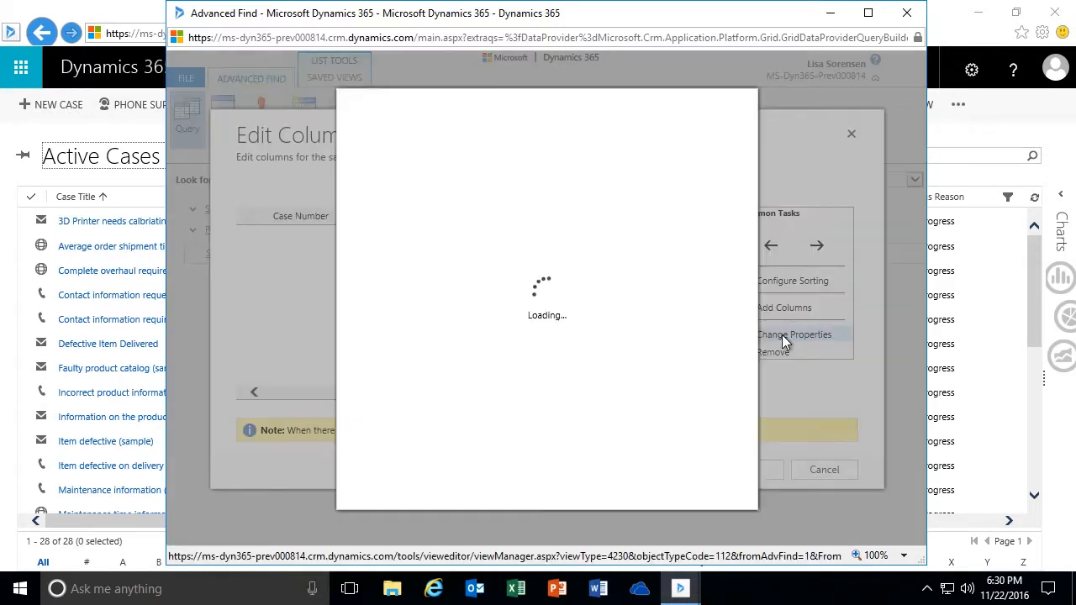
{"action": "left_click", "coordinate": [526, 337]}
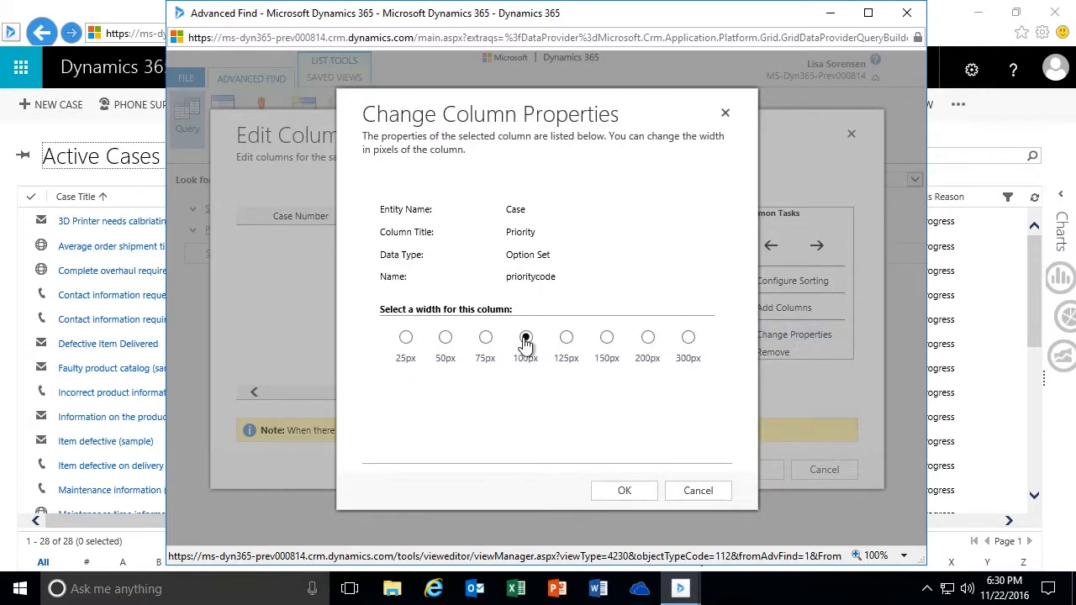
{"action": "left_click", "coordinate": [620, 498]}
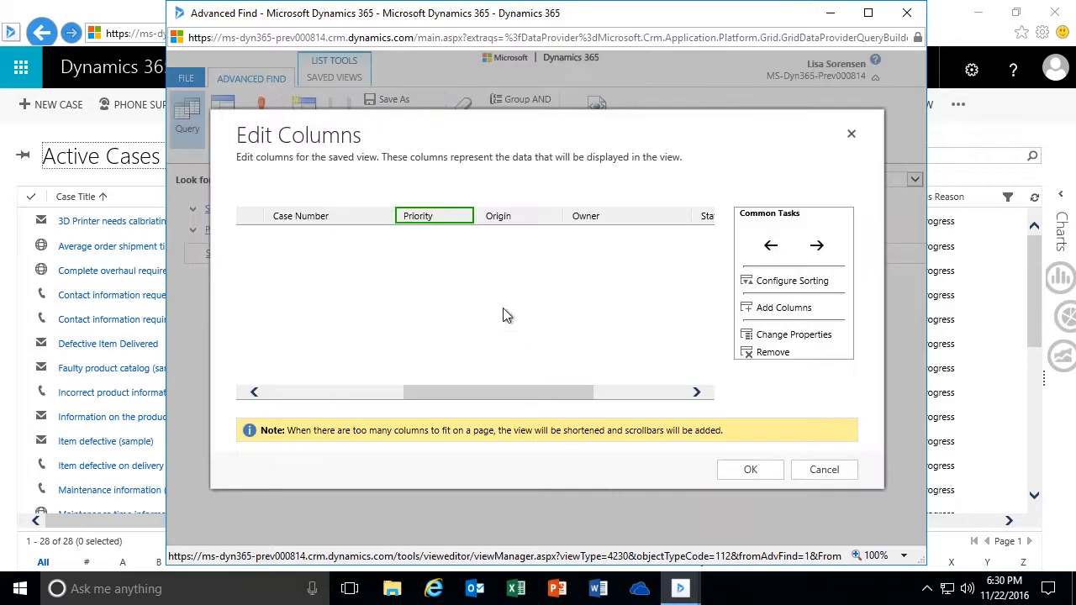
Step: Set the width of the Origin column to 75px
{"action": "left_click", "coordinate": [498, 220]}
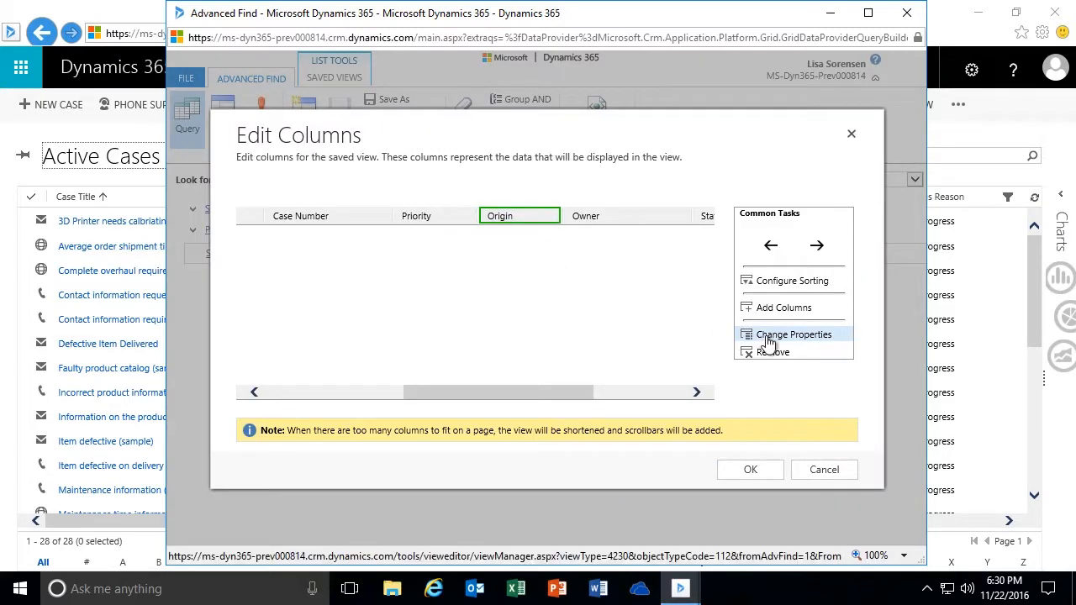
{"action": "left_click", "coordinate": [765, 336]}
{"action": "left_click", "coordinate": [485, 337]}
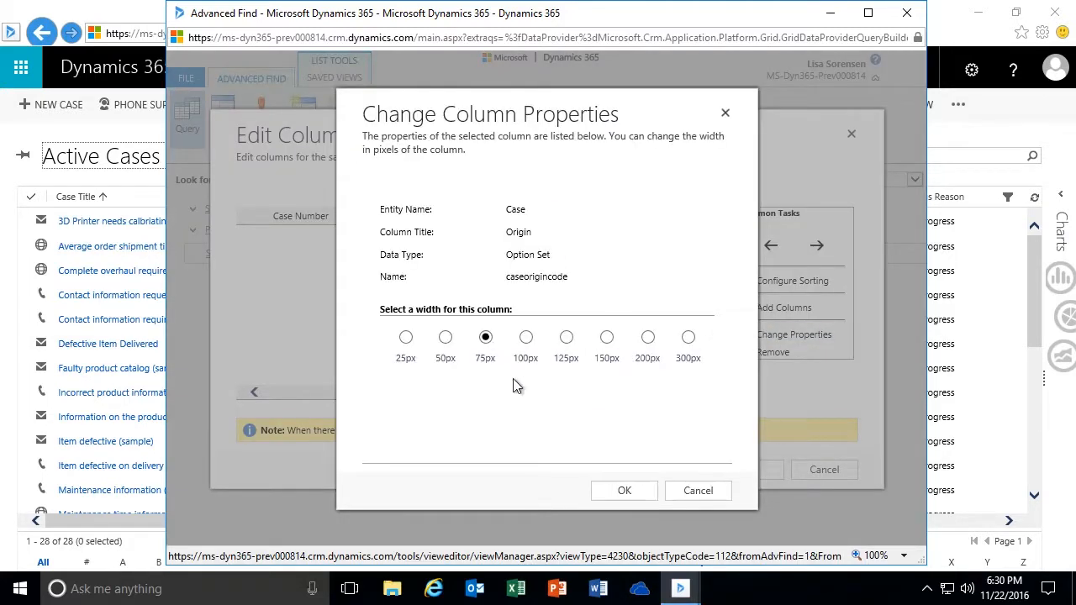
{"action": "left_click", "coordinate": [621, 492]}
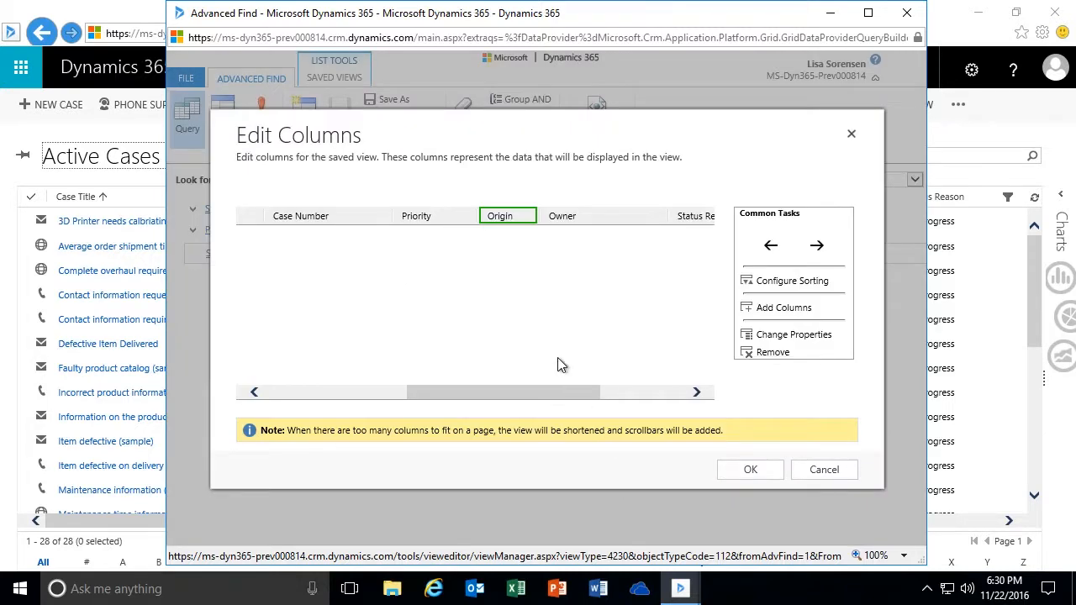
Step: Review the order and widths of the view's columns from Customer through Created On
{"action": "left_click_drag", "start_coordinate": [527, 389], "coordinate": [385, 388]}
{"action": "left_click", "coordinate": [423, 240]}
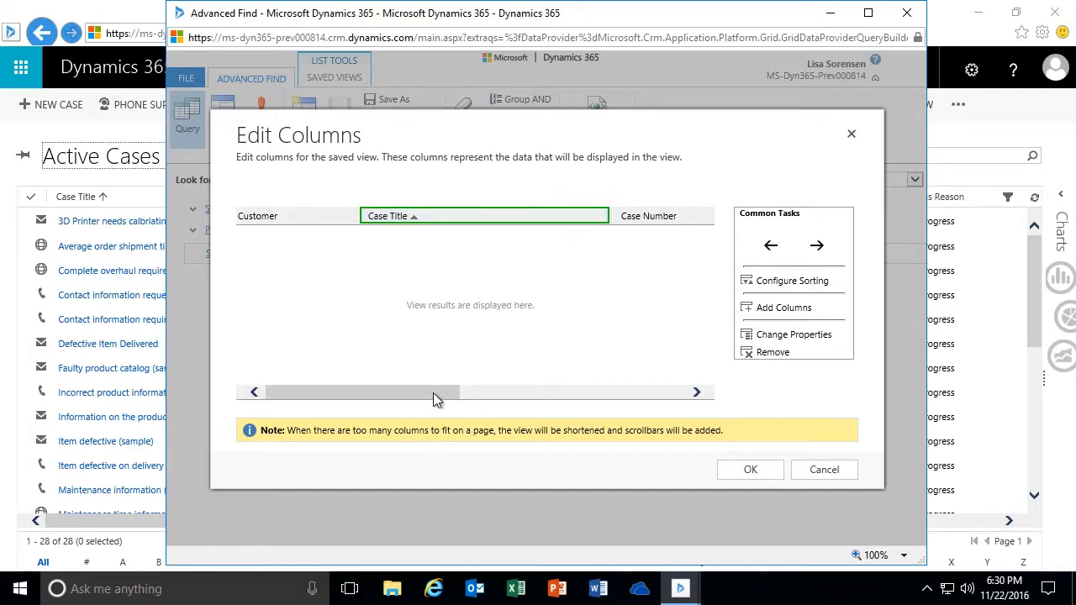
{"action": "left_click_drag", "start_coordinate": [434, 391], "coordinate": [664, 405]}
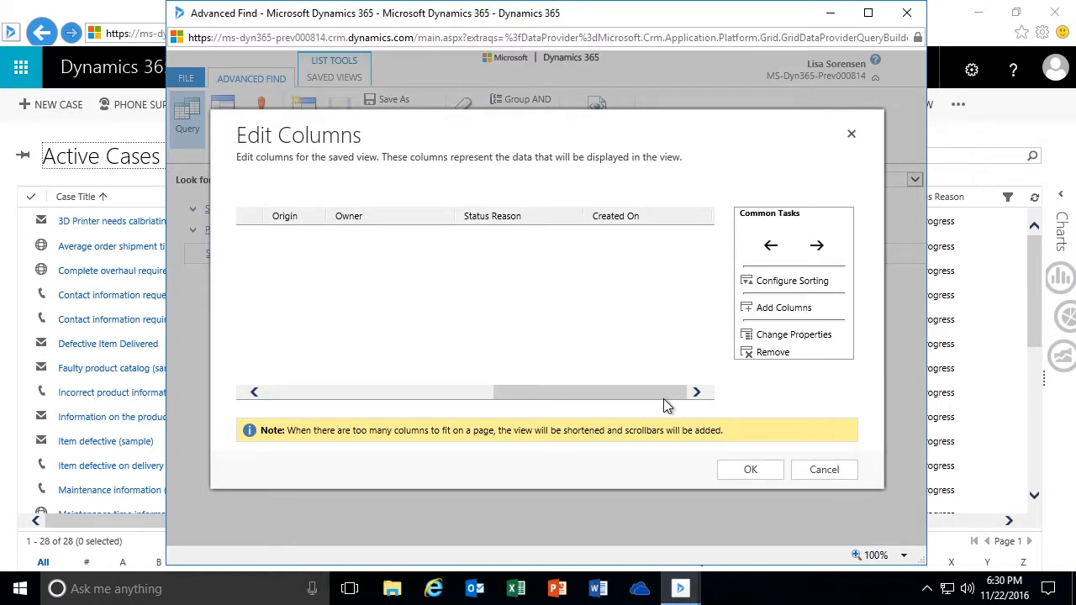
{"action": "left_click_drag", "start_coordinate": [660, 398], "coordinate": [387, 392]}
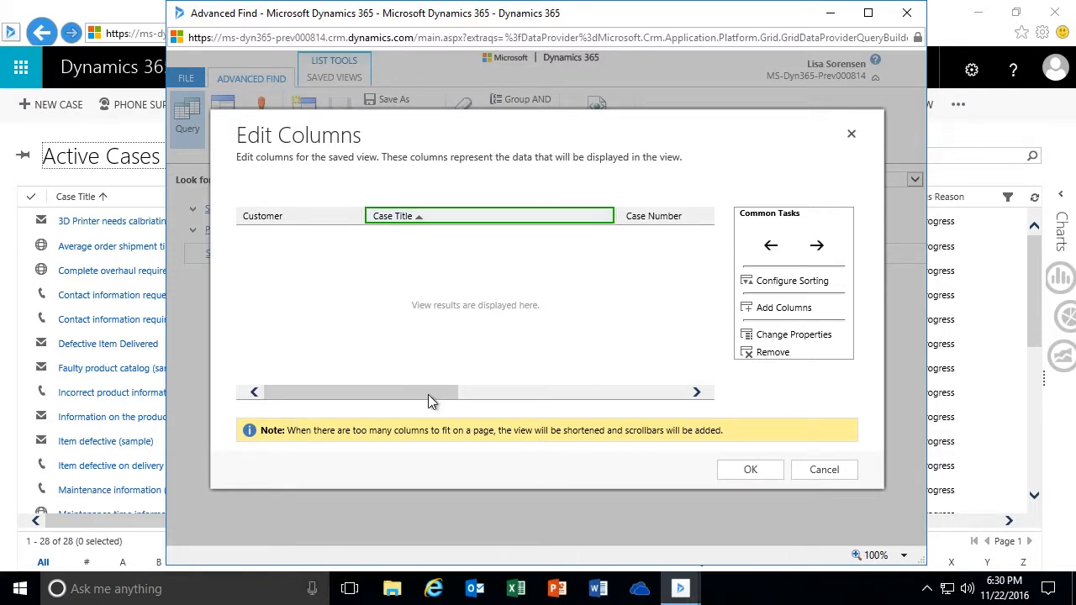
{"action": "left_click_drag", "start_coordinate": [428, 392], "coordinate": [467, 391]}
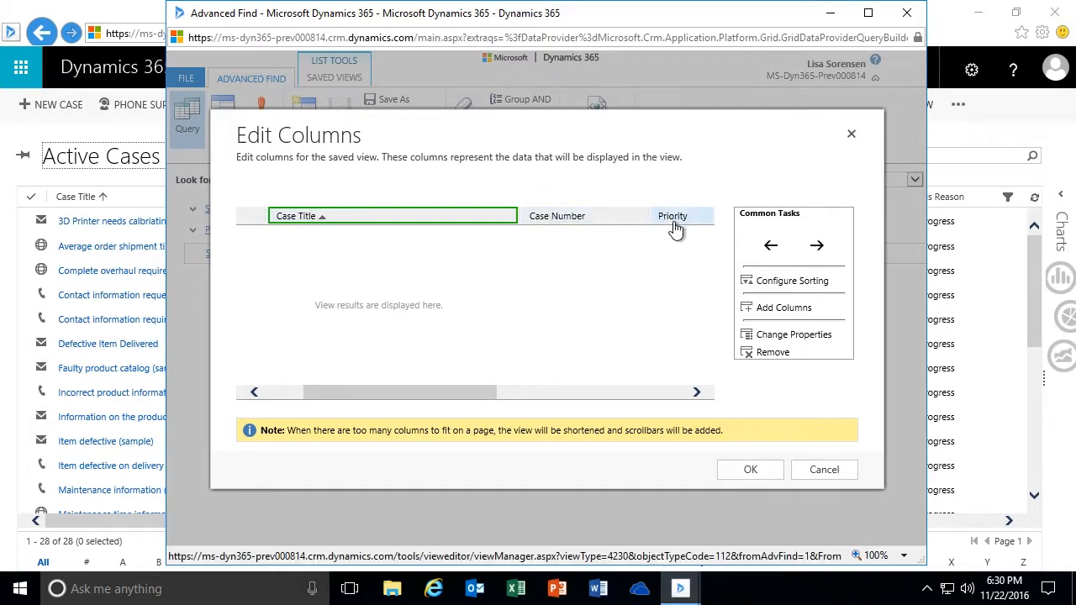
{"action": "left_click_drag", "start_coordinate": [479, 393], "coordinate": [692, 392]}
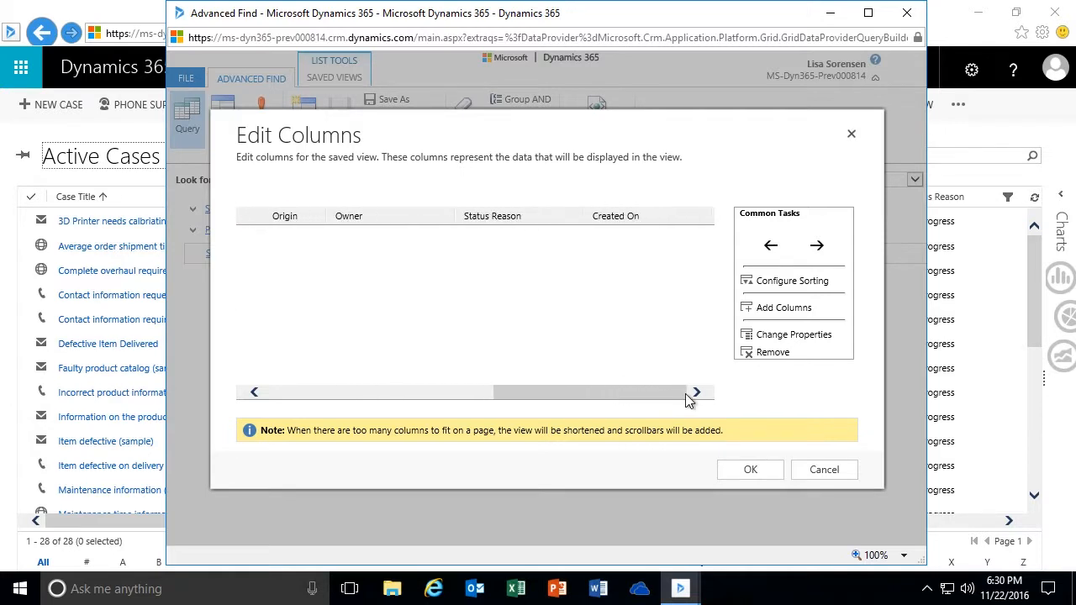
Step: With the Created On column selected, open the list of columns to add and review the record types related to Case
{"action": "left_click", "coordinate": [662, 217]}
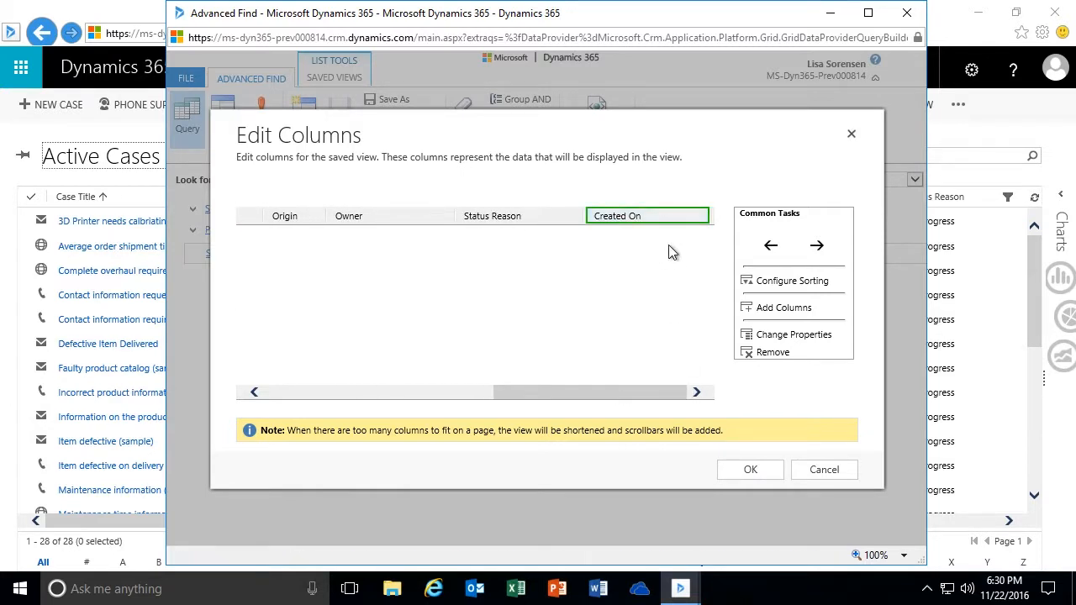
{"action": "left_click", "coordinate": [773, 311]}
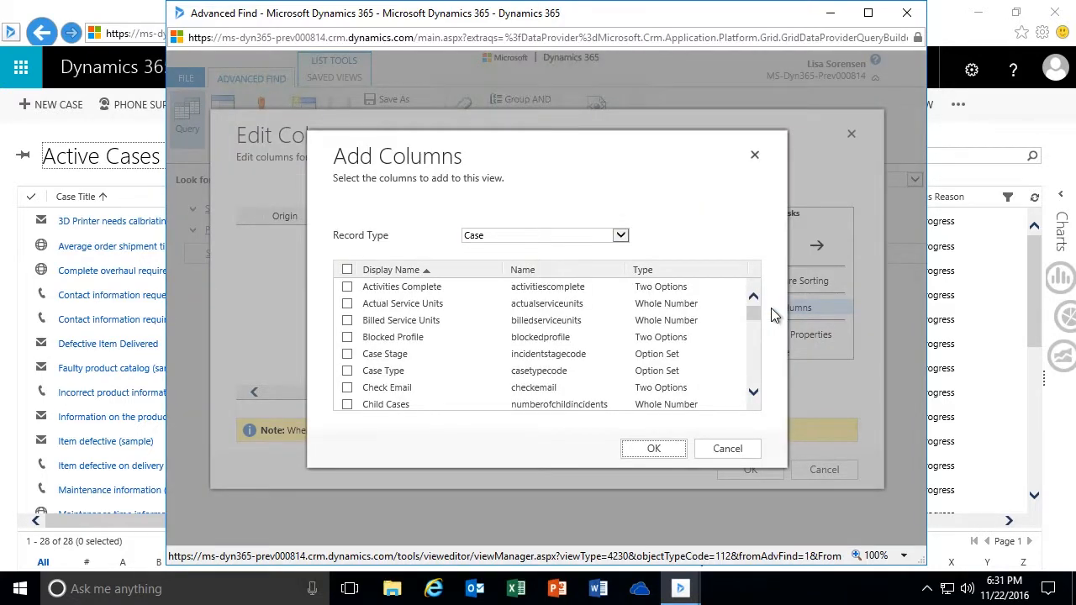
{"action": "left_click", "coordinate": [620, 237]}
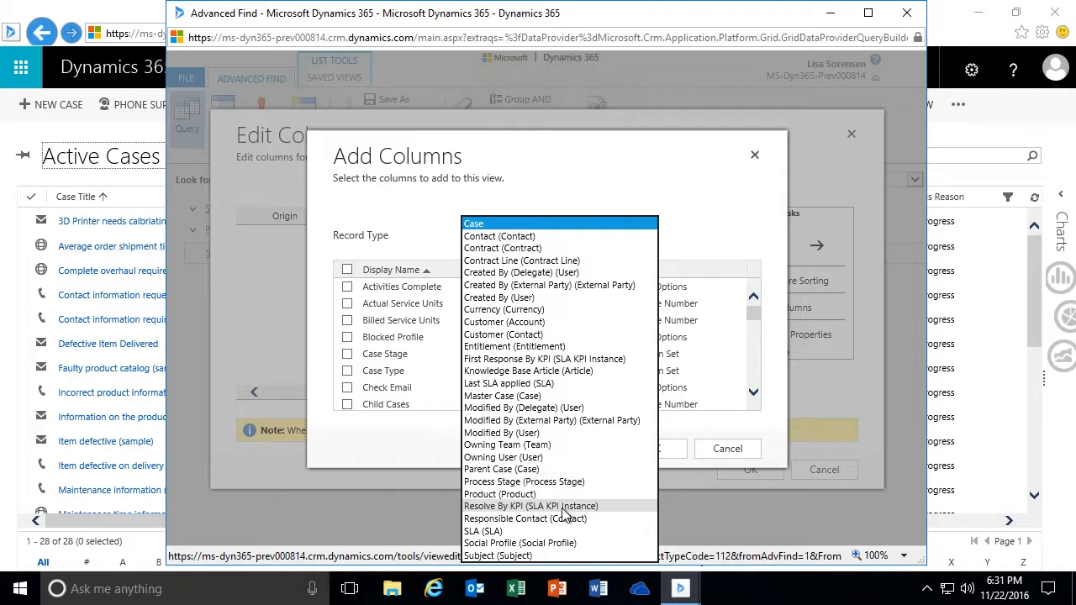
{"action": "left_click", "coordinate": [694, 222]}
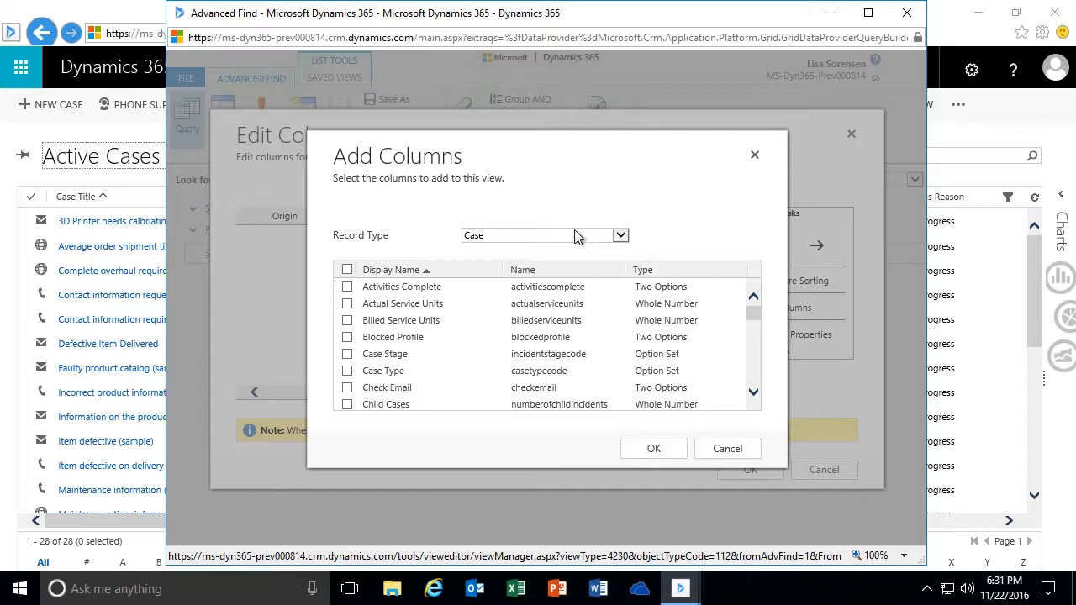
{"action": "left_click", "coordinate": [622, 237]}
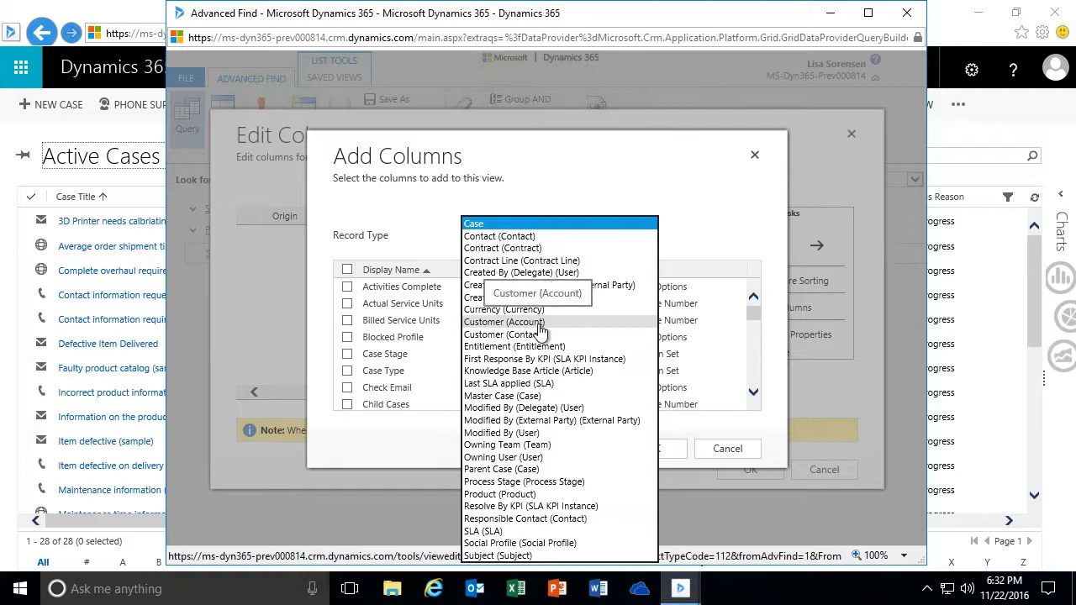
{"action": "left_click", "coordinate": [666, 171]}
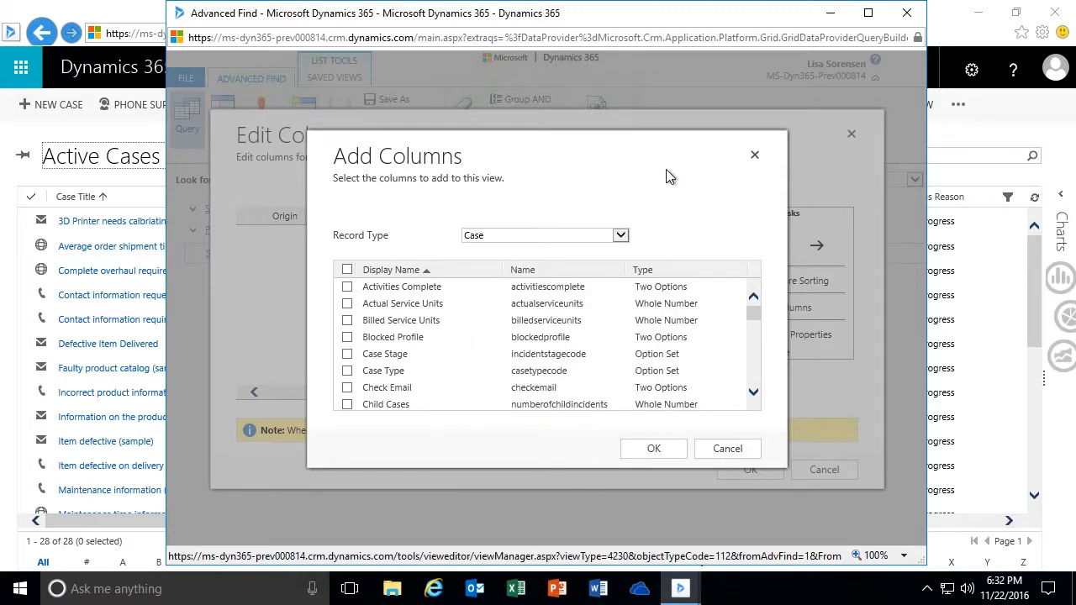
{"action": "left_click", "coordinate": [620, 237]}
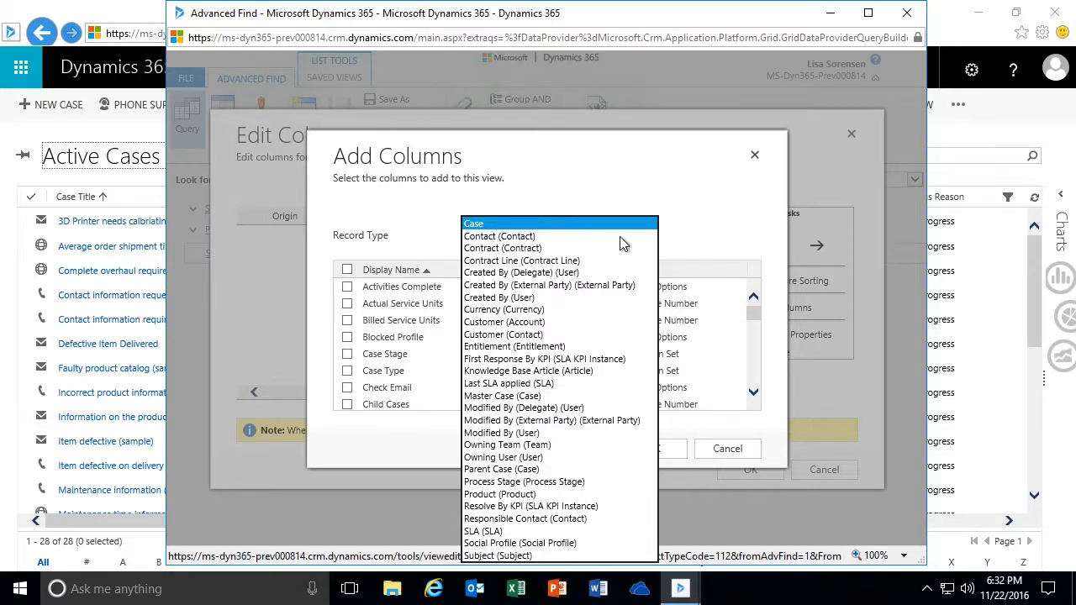
{"action": "left_click", "coordinate": [676, 207]}
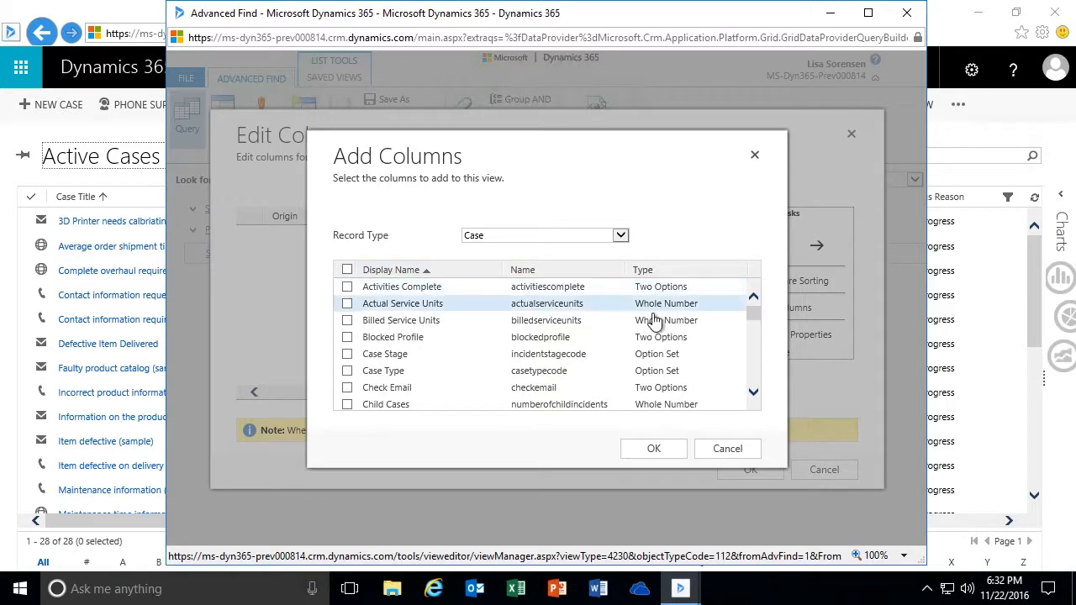
Step: Add the Modified On and Modified By columns from the Case record type to the view
{"action": "left_click_drag", "start_coordinate": [753, 314], "coordinate": [756, 352]}
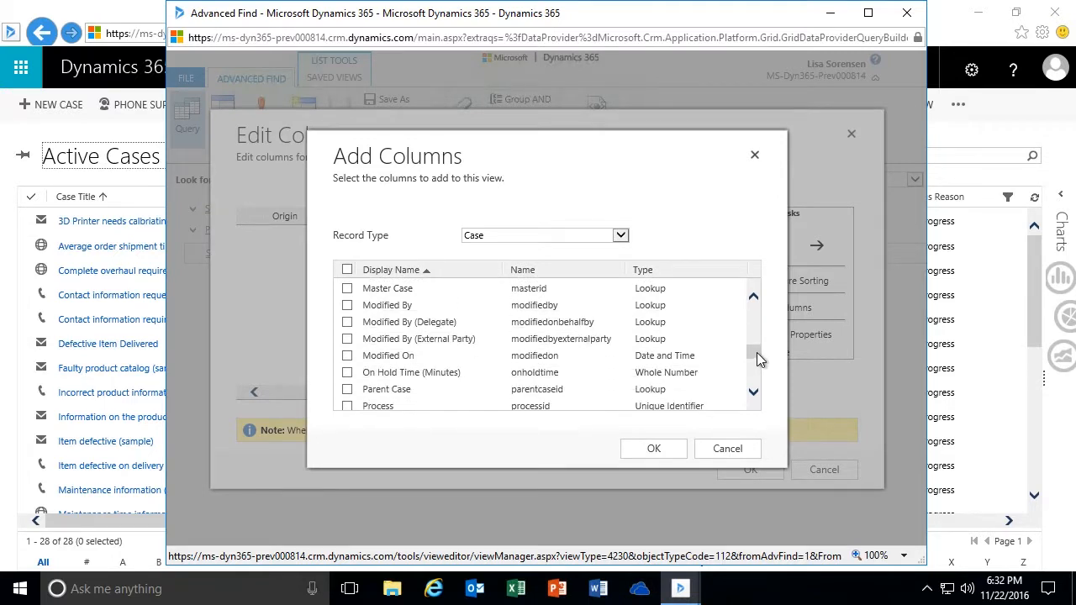
{"action": "left_click", "coordinate": [347, 357]}
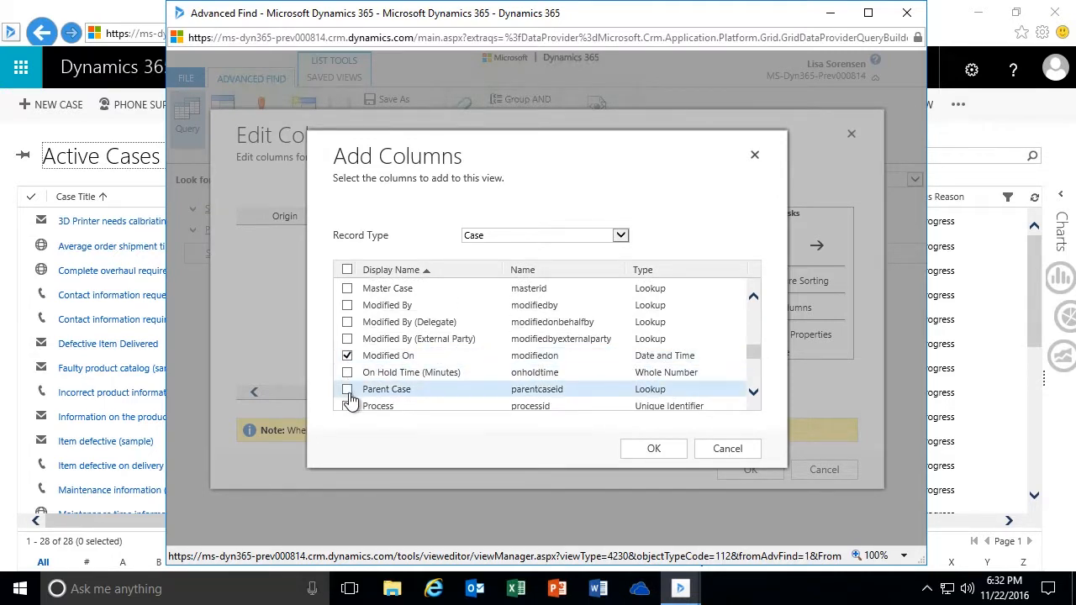
{"action": "left_click", "coordinate": [347, 306]}
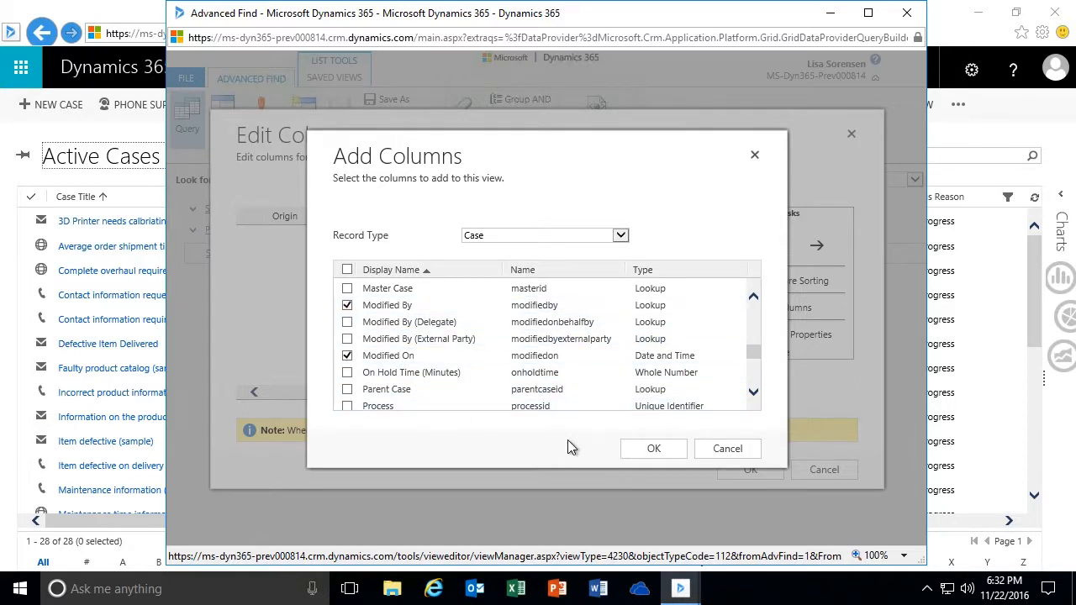
{"action": "left_click", "coordinate": [648, 452]}
Step: Move the Modified On column ahead of Modified By and apply the column edits
{"action": "left_click_drag", "start_coordinate": [597, 390], "coordinate": [685, 395]}
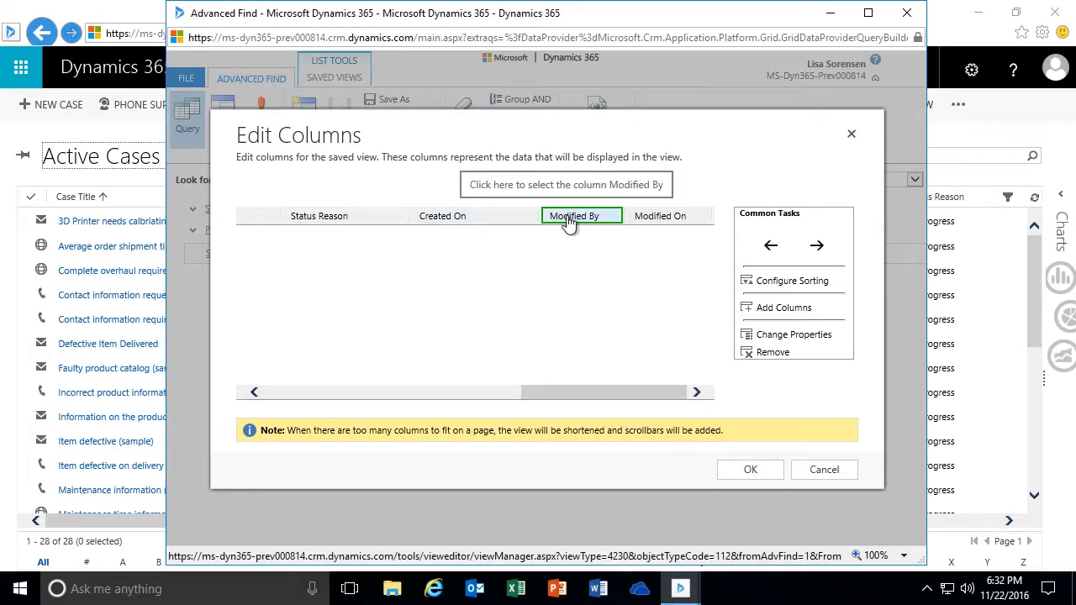
{"action": "left_click", "coordinate": [649, 218]}
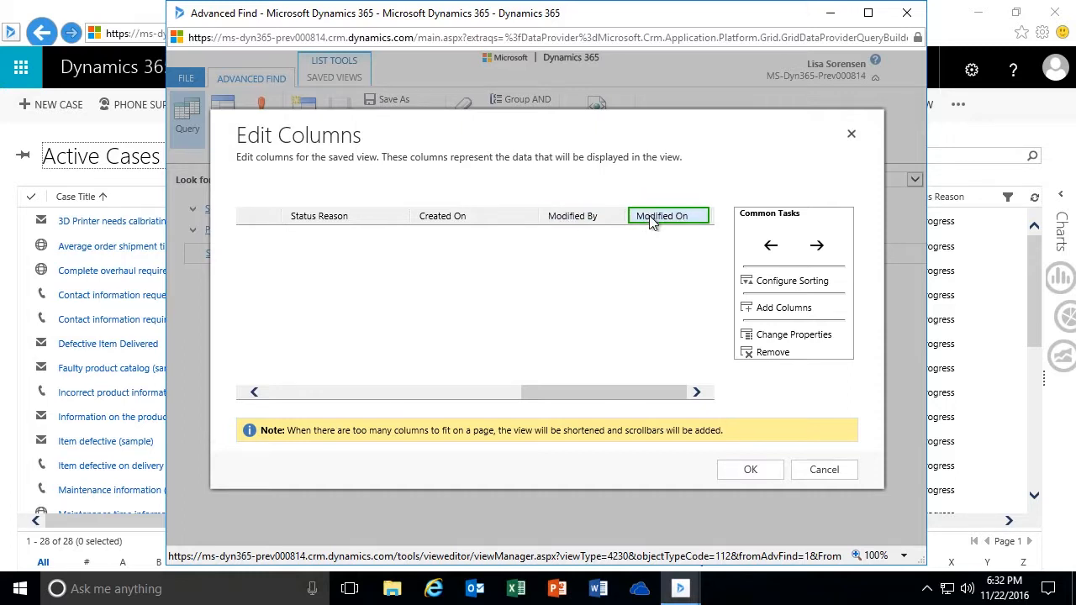
{"action": "left_click", "coordinate": [770, 248]}
{"action": "left_click_drag", "start_coordinate": [617, 388], "coordinate": [377, 386]}
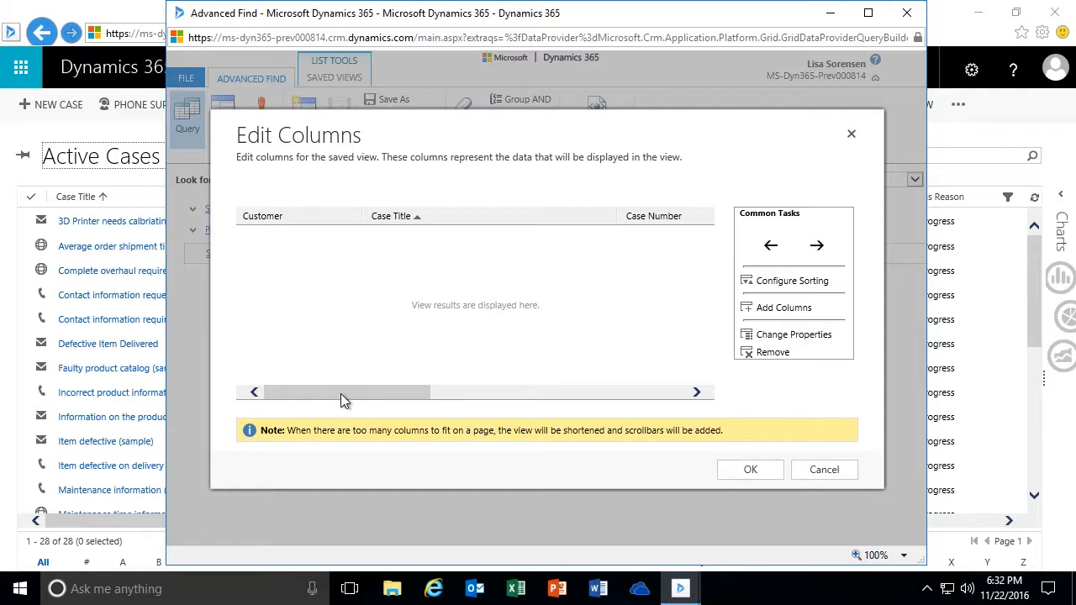
{"action": "left_click", "coordinate": [738, 474]}
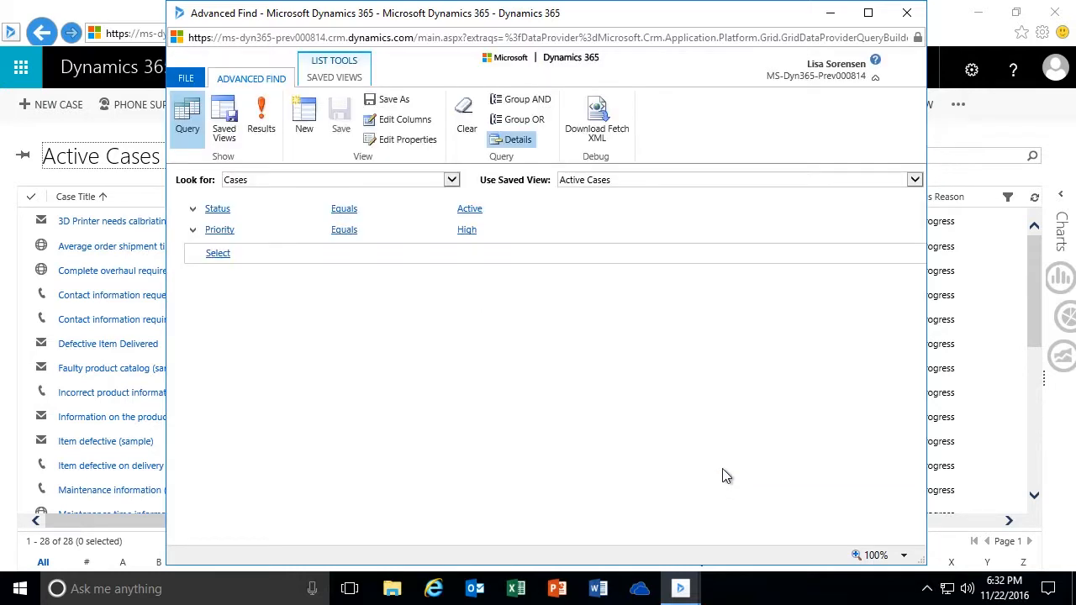
Step: Run the query and review the results across all columns, from Customer through Modified By
{"action": "left_click", "coordinate": [261, 116]}
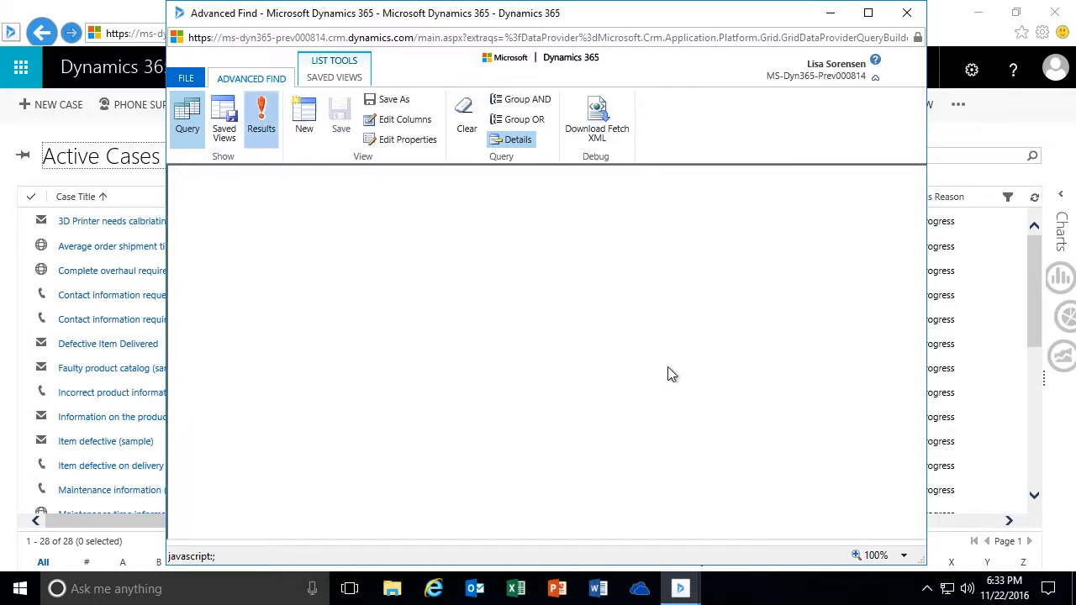
{"action": "left_click_drag", "start_coordinate": [534, 497], "coordinate": [853, 508]}
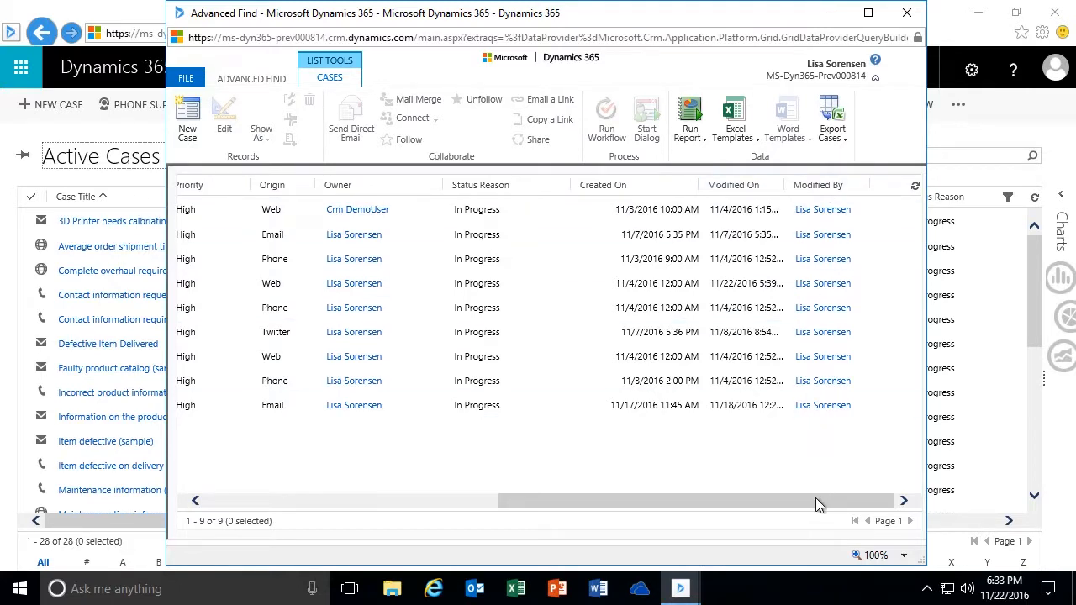
{"action": "left_click_drag", "start_coordinate": [815, 504], "coordinate": [464, 513]}
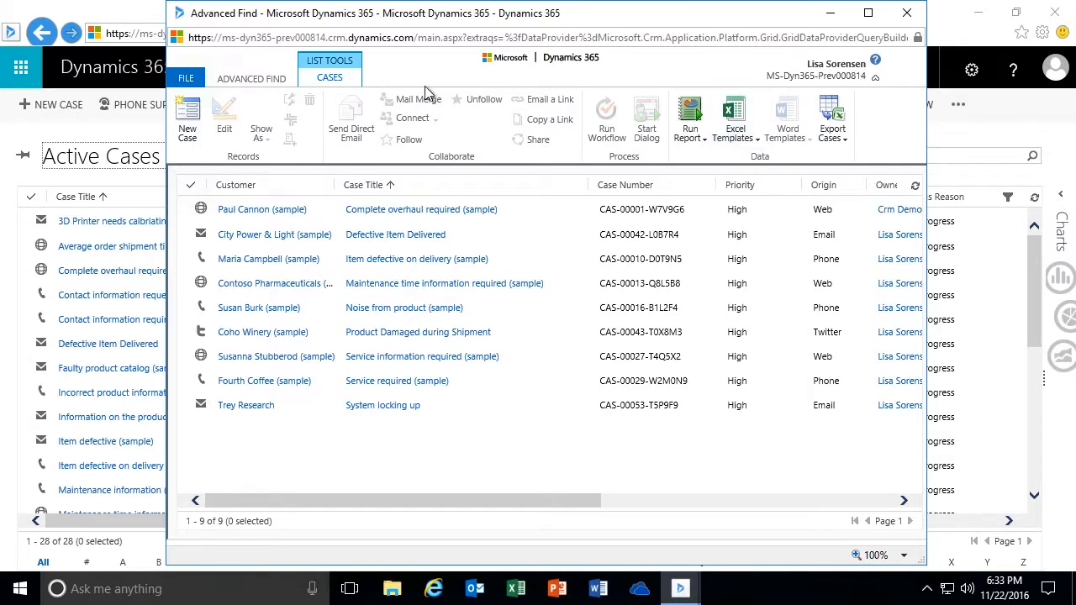
Step: Return to the query and save it as a new view named High Priority Active Cases
{"action": "left_click", "coordinate": [251, 78]}
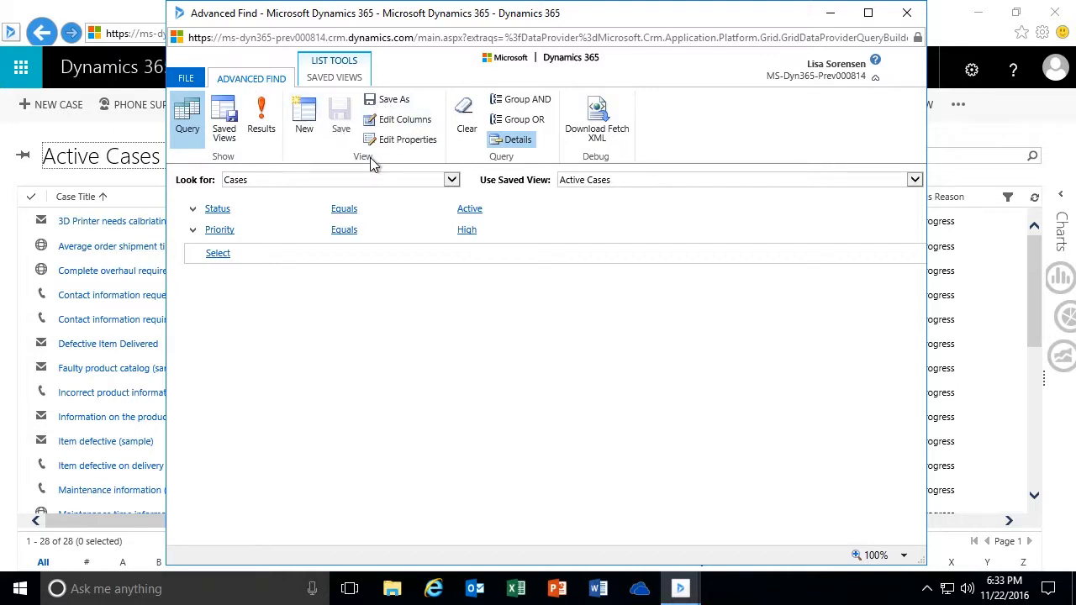
{"action": "left_click", "coordinate": [394, 101]}
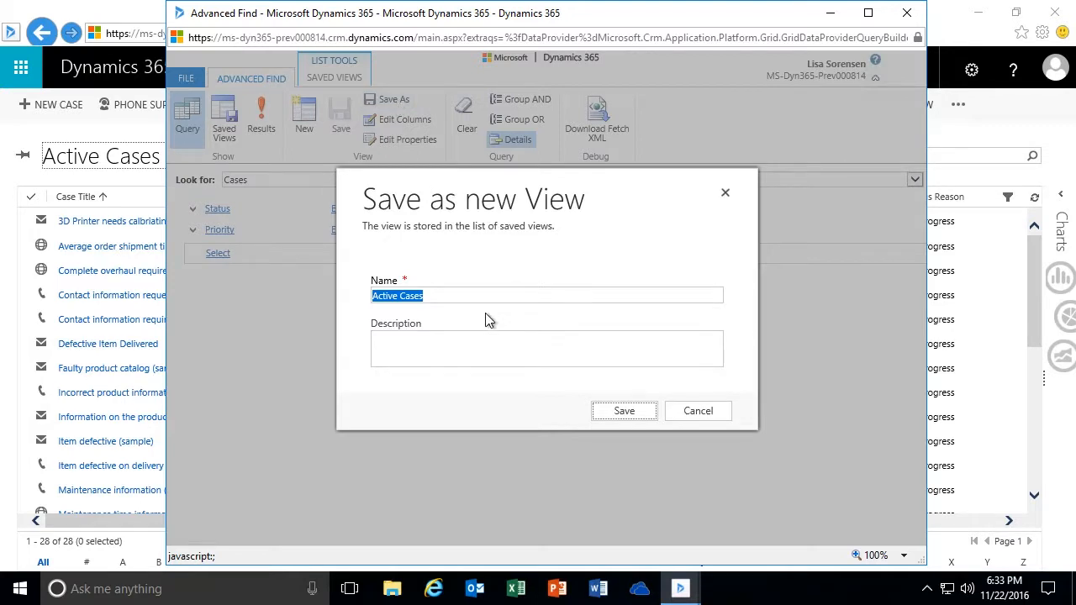
{"action": "left_click", "coordinate": [436, 297]}
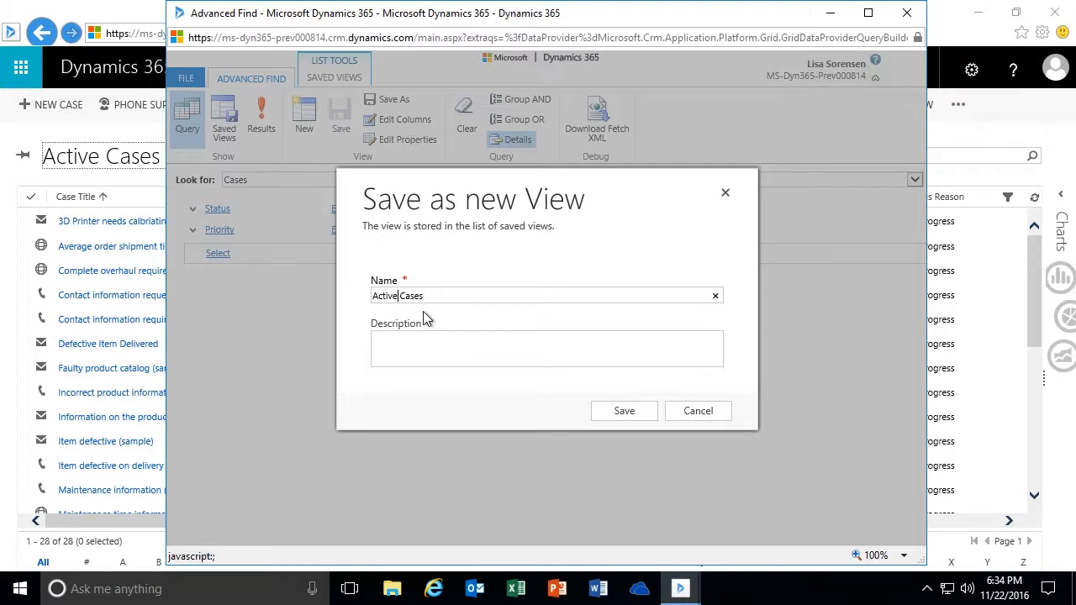
{"action": "key", "text": "shift+Right"}
{"action": "key", "text": "shift+Right"}
{"action": "key", "text": "shift+Right"}
{"action": "key", "text": "shift+Right"}
{"action": "key", "text": "Left"}
{"action": "type", "text": "High Priority"}
{"action": "left_click", "coordinate": [622, 414]}
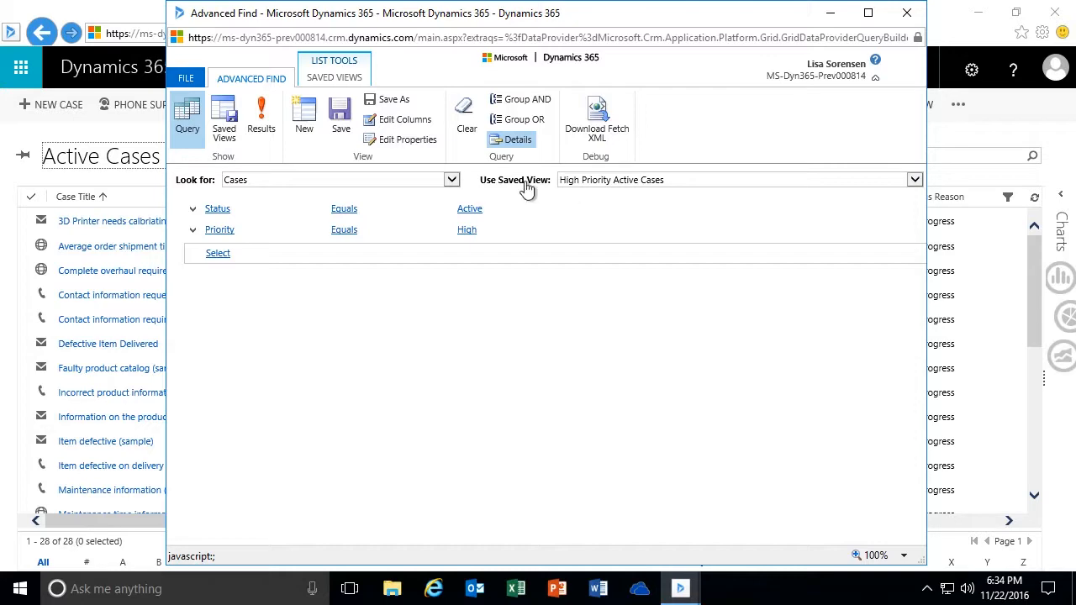
Step: Check the saved view's results and the list of saved case views with its management commands, and close Advanced Find
{"action": "left_click", "coordinate": [260, 114]}
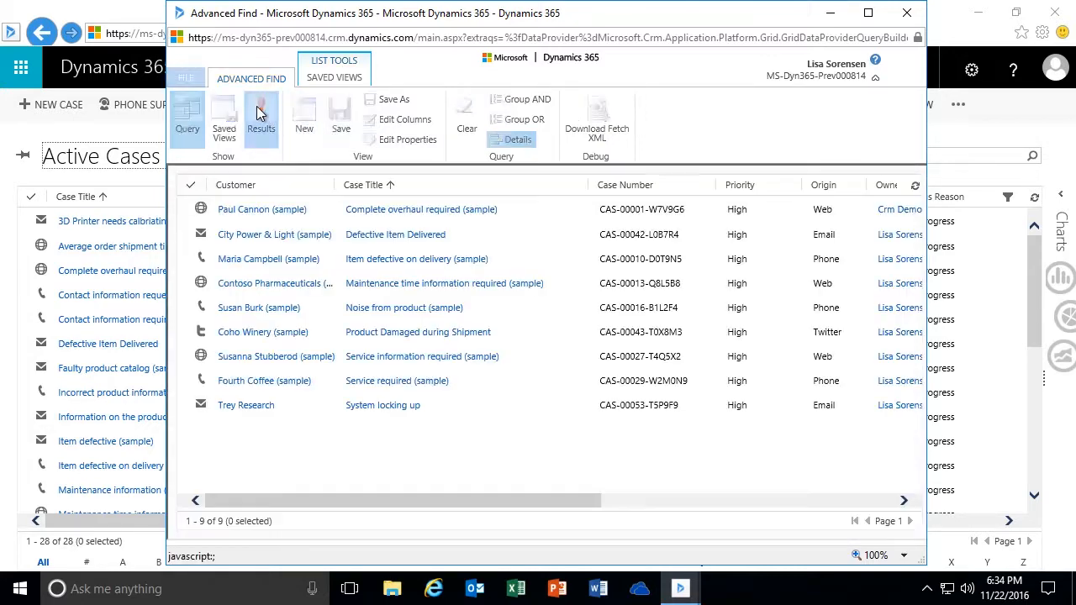
{"action": "left_click", "coordinate": [267, 81]}
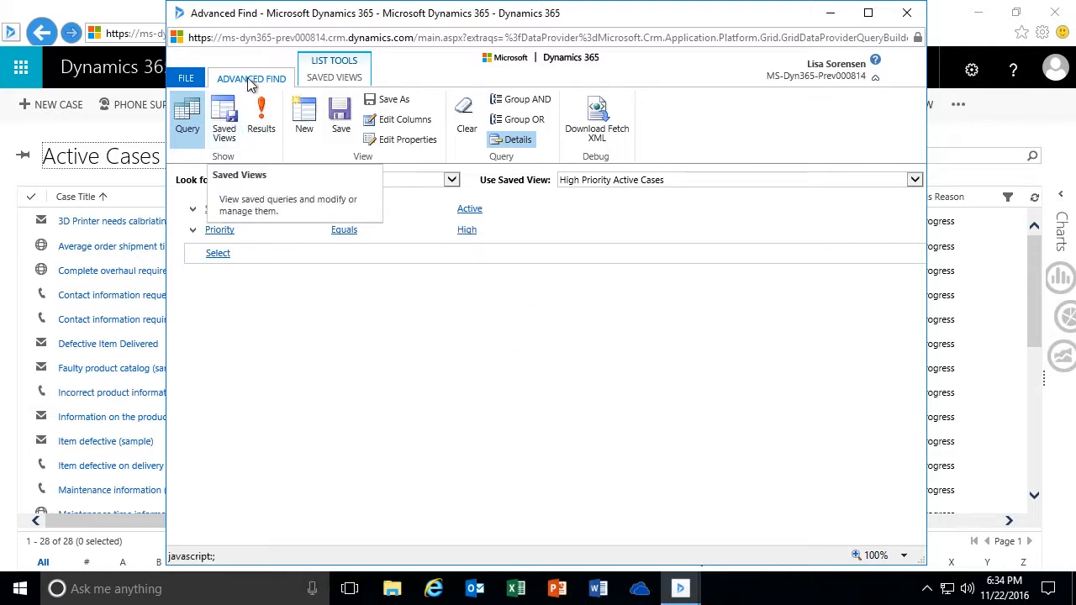
{"action": "left_click", "coordinate": [226, 126]}
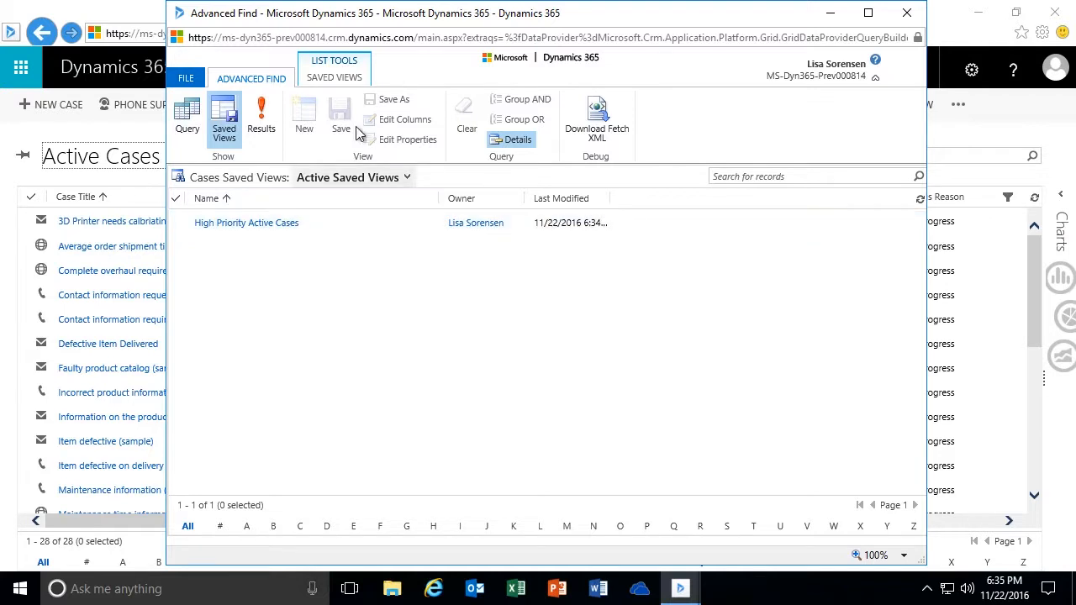
{"action": "left_click", "coordinate": [339, 82]}
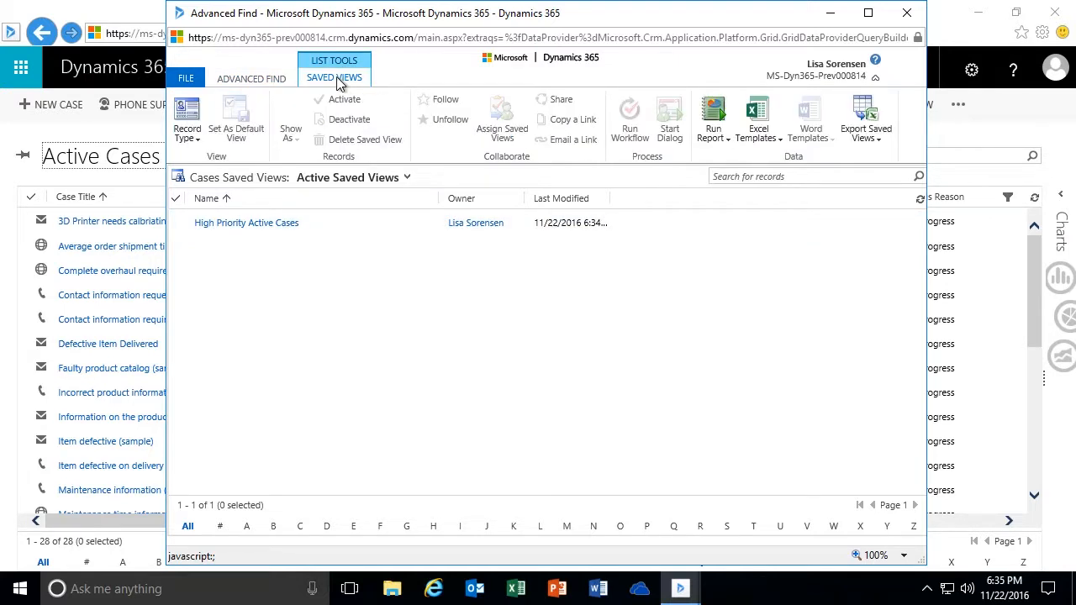
{"action": "left_click", "coordinate": [269, 80]}
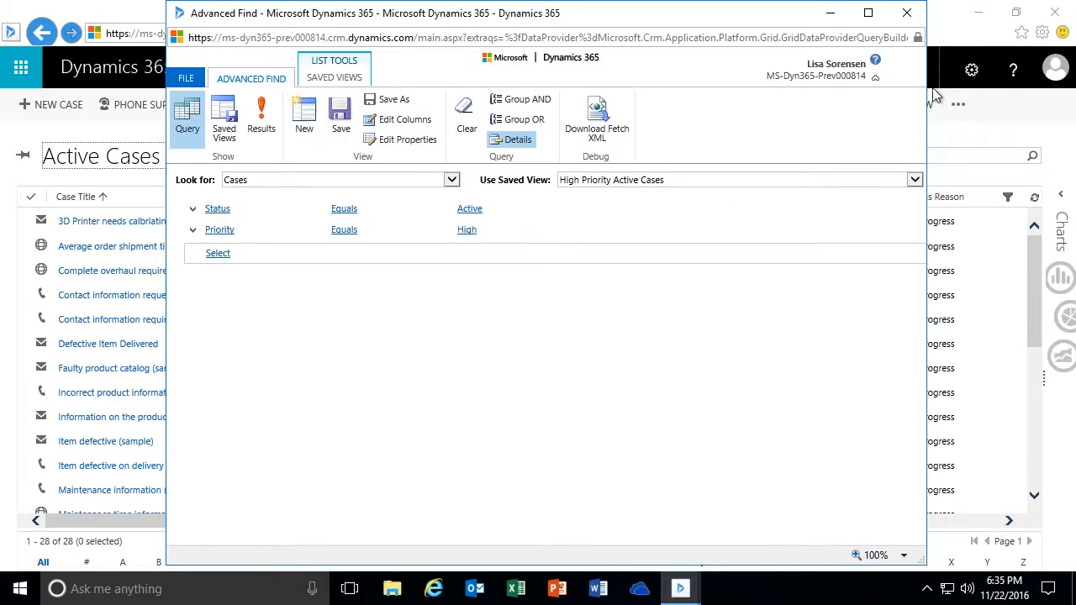
{"action": "left_click", "coordinate": [906, 12]}
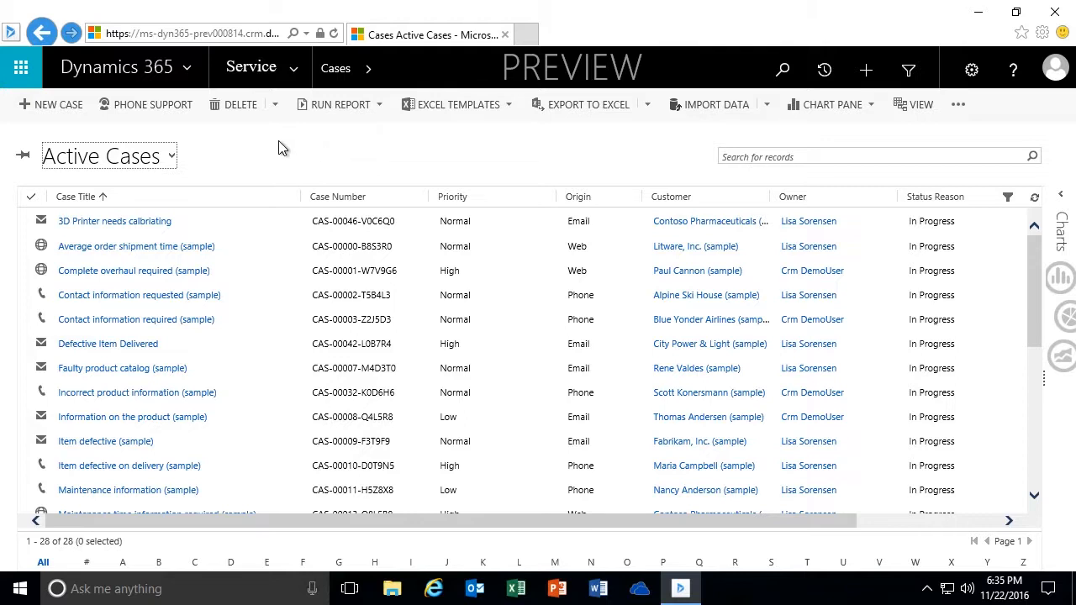
Step: Switch the case list from Active Cases to the personal view High Priority Active Cases
{"action": "left_click", "coordinate": [171, 156]}
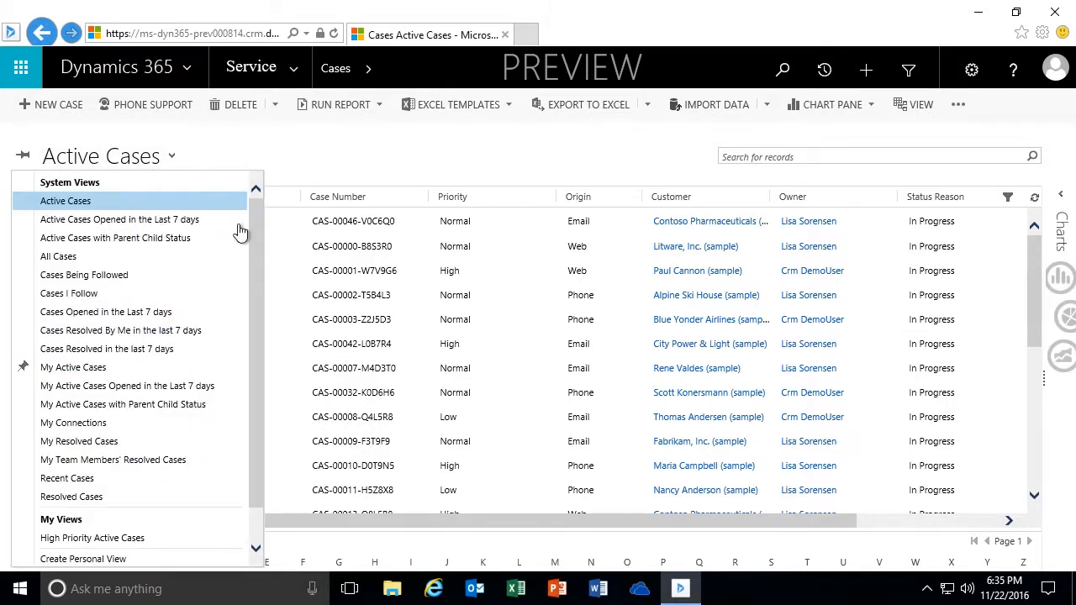
{"action": "left_click_drag", "start_coordinate": [256, 224], "coordinate": [256, 278]}
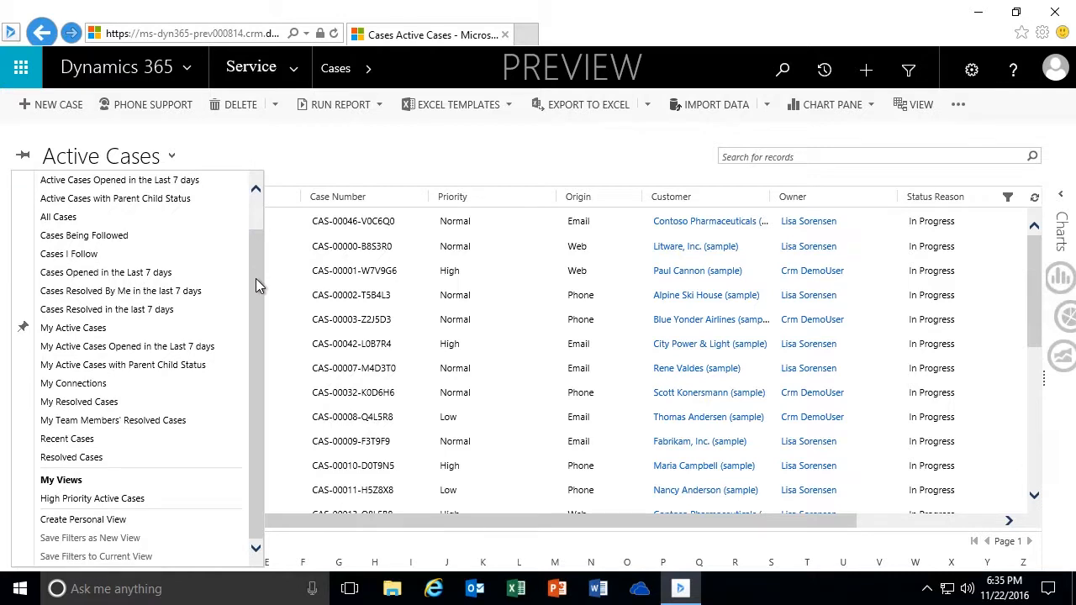
{"action": "mouse_move", "coordinate": [258, 269]}
{"action": "left_mouse_down"}
{"action": "mouse_move", "coordinate": [259, 228]}
{"action": "mouse_move", "coordinate": [261, 265]}
{"action": "left_mouse_up"}
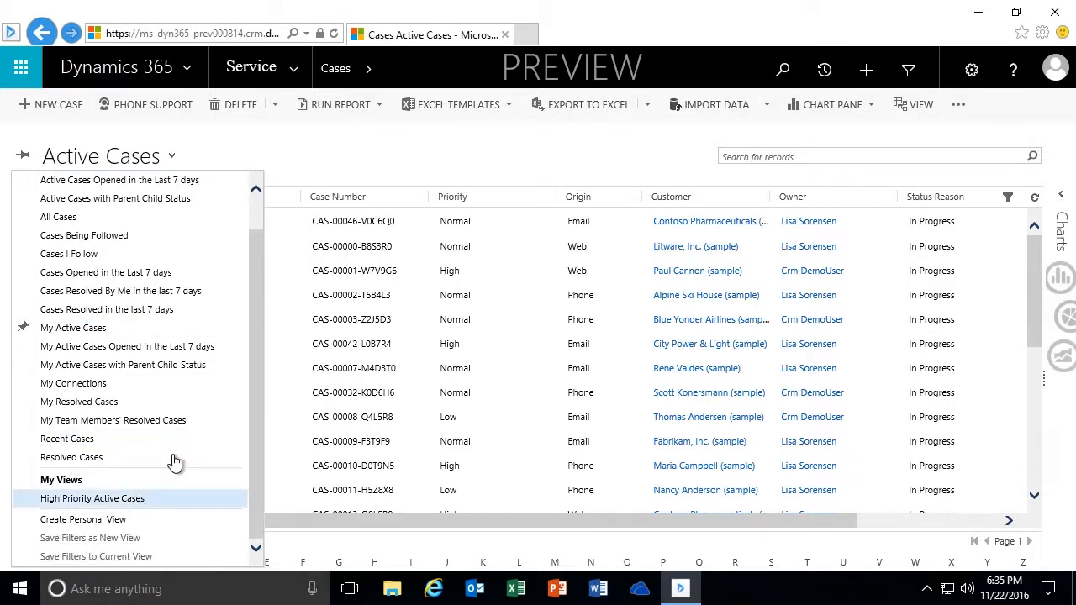
{"action": "left_click", "coordinate": [316, 157]}
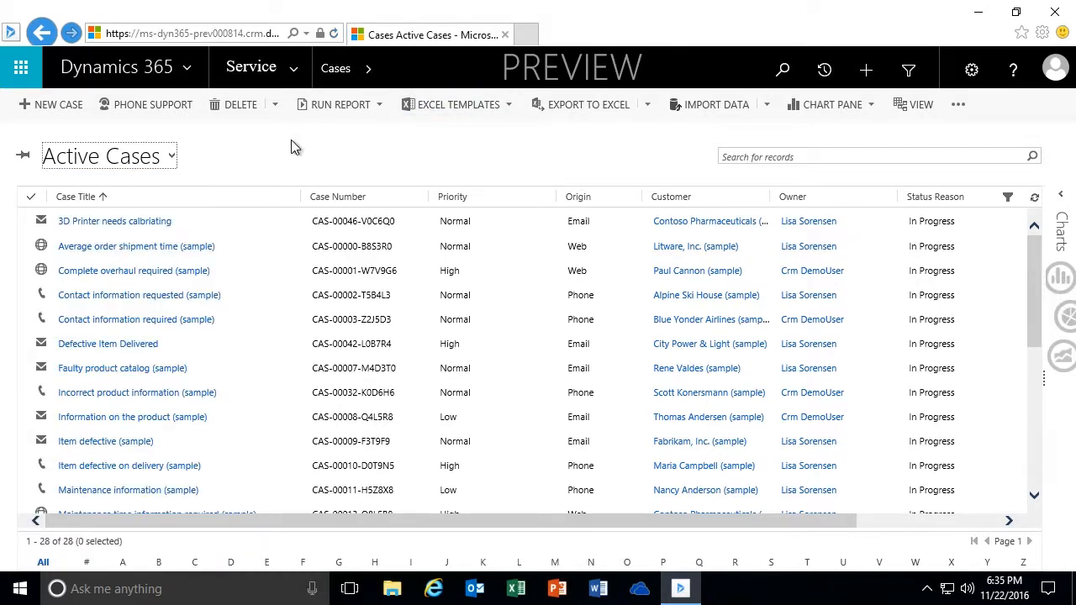
{"action": "left_click", "coordinate": [172, 158]}
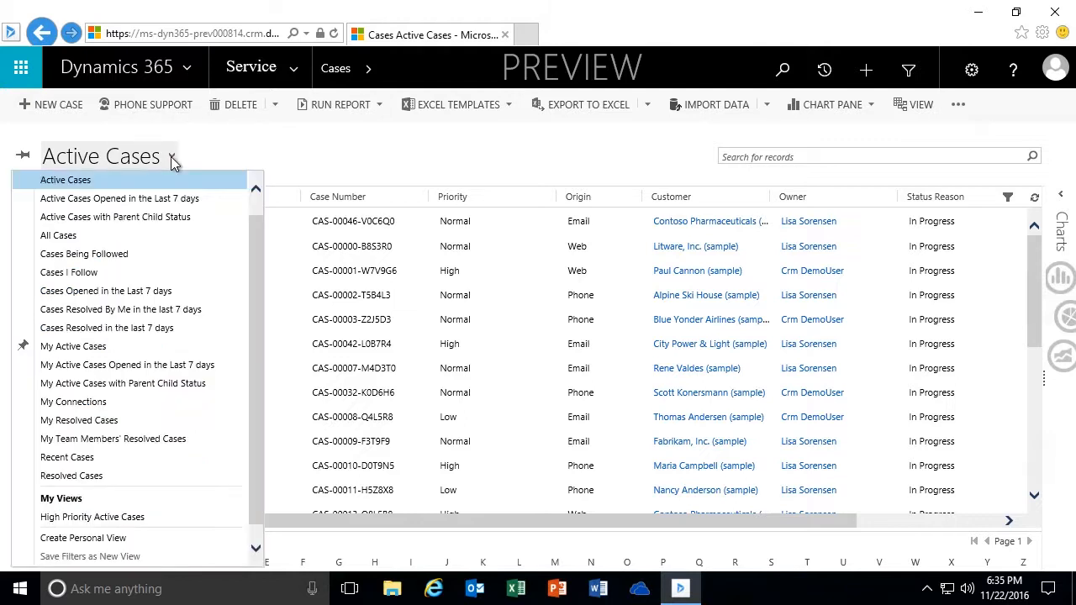
{"action": "left_click", "coordinate": [87, 518]}
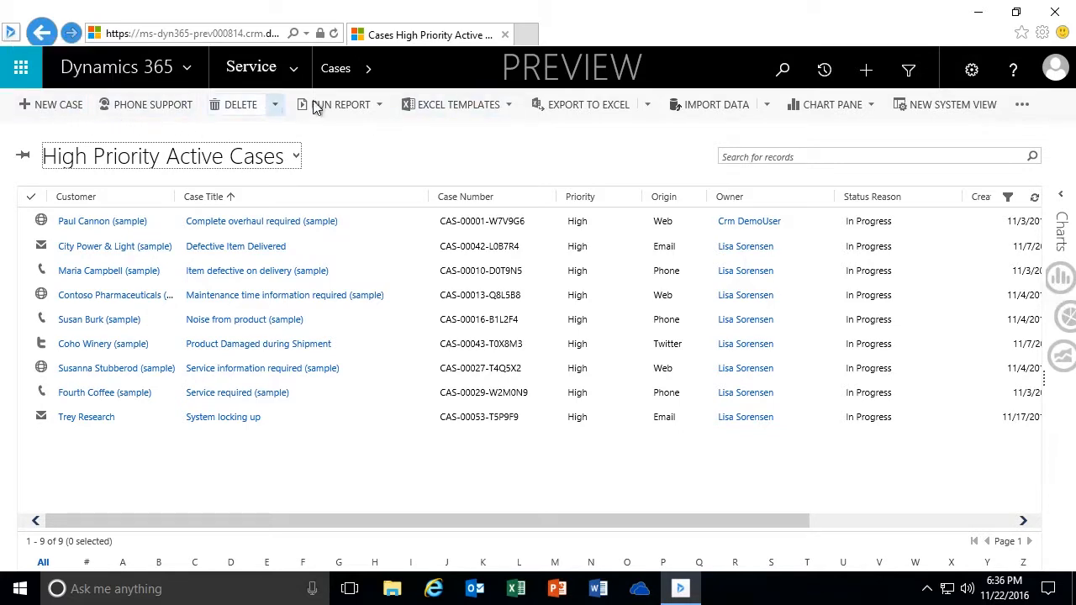
Step: Look at the Excel template options for the case list, dismissing the introduction and declining to send the error report
{"action": "left_click", "coordinate": [504, 106]}
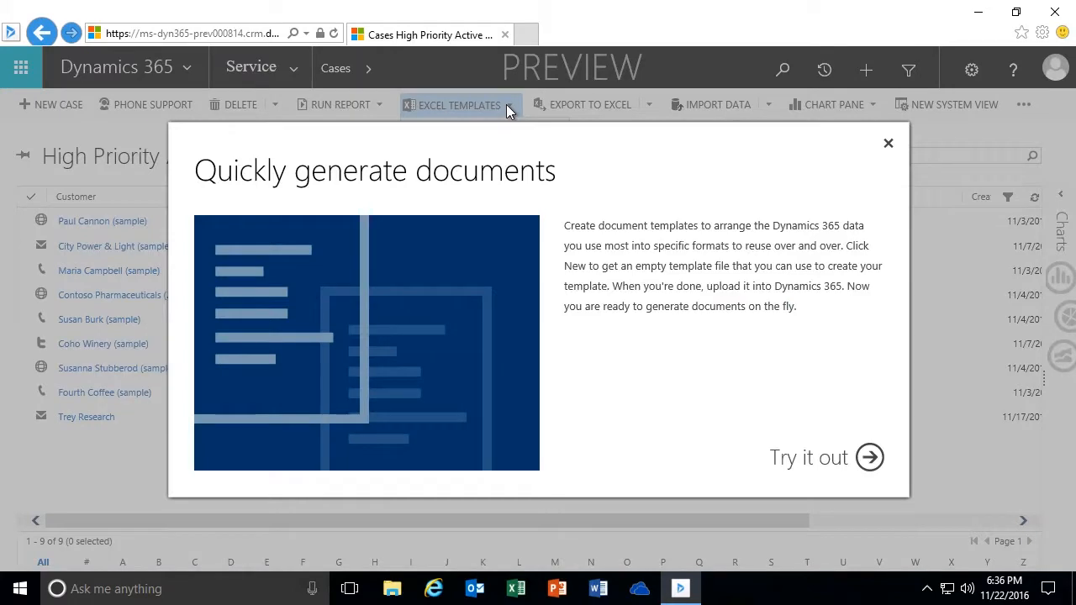
{"action": "left_click", "coordinate": [887, 147]}
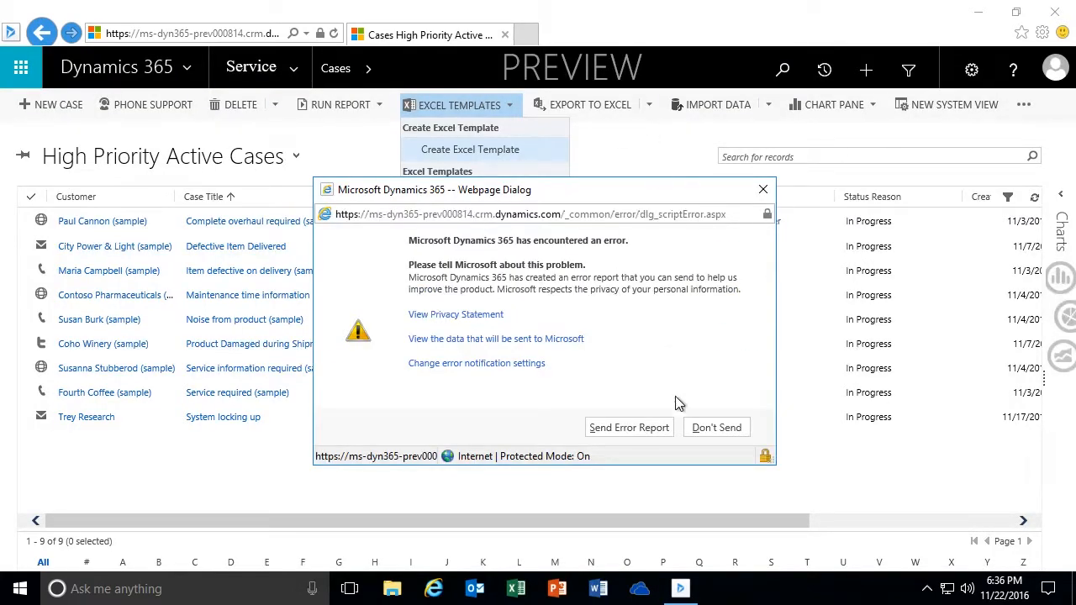
{"action": "left_click", "coordinate": [697, 430]}
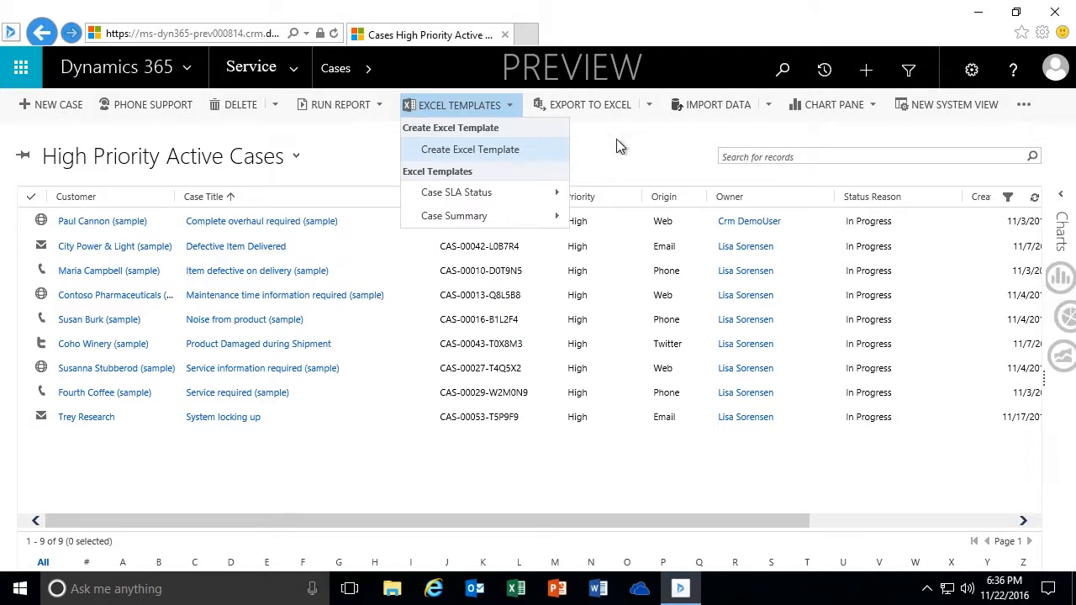
{"action": "left_click", "coordinate": [616, 141]}
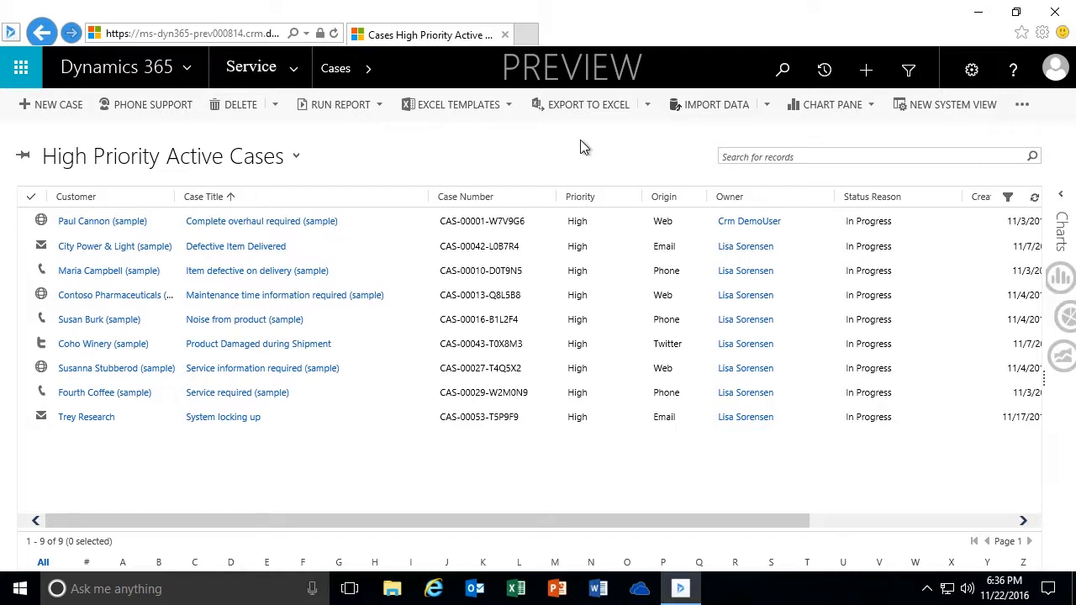
Step: Open the High Priority Active Cases query in Advanced Find, show its details, and add the condition Origin Equals Phone
{"action": "left_click", "coordinate": [910, 74]}
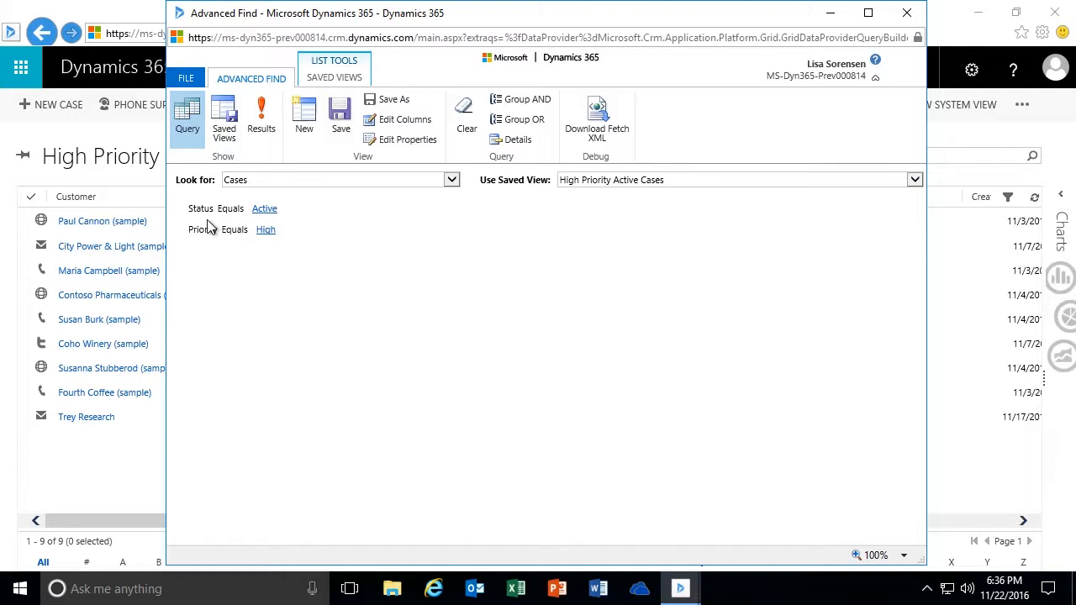
{"action": "left_click", "coordinate": [528, 145]}
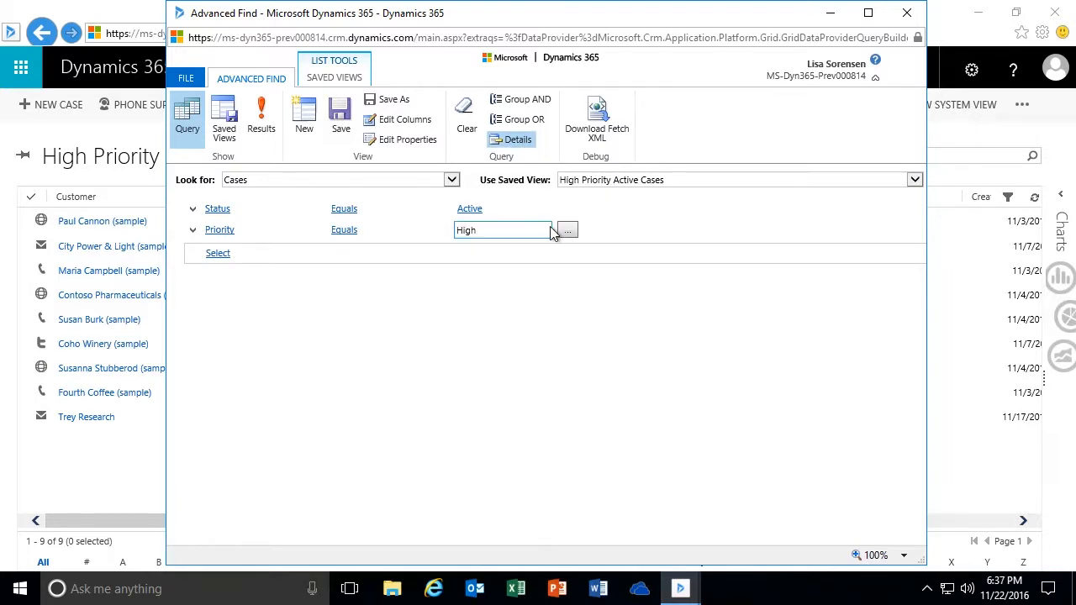
{"action": "mouse_move", "coordinate": [289, 257]}
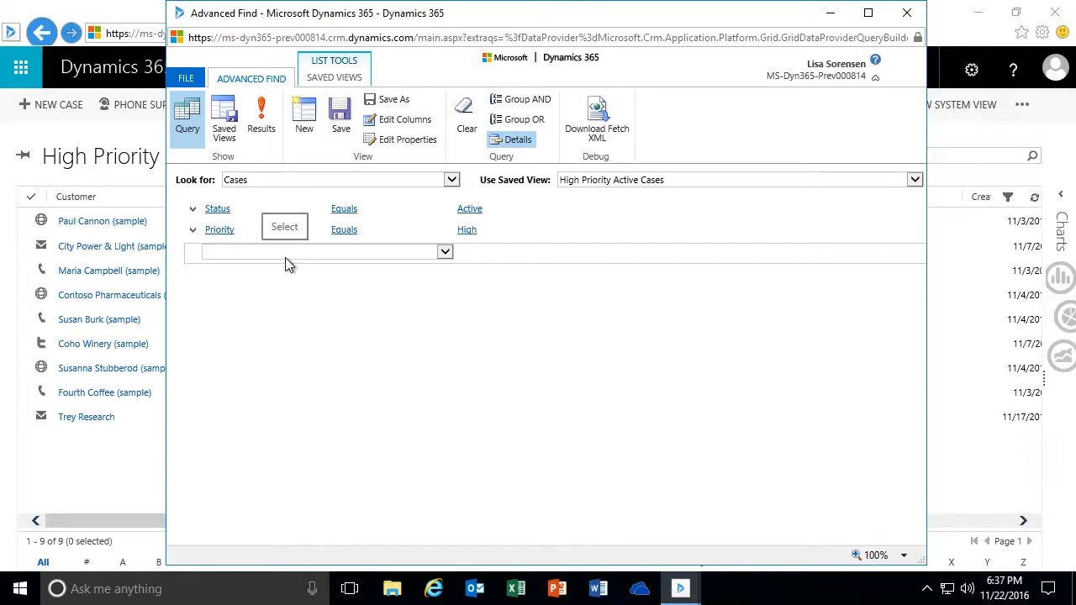
{"action": "left_click", "coordinate": [444, 252]}
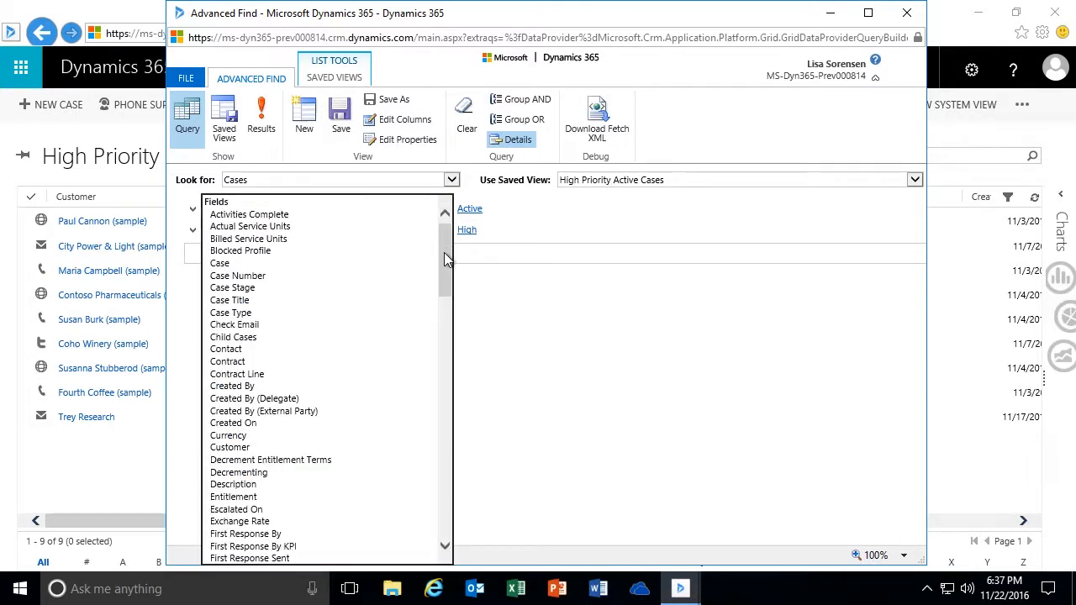
{"action": "left_click_drag", "start_coordinate": [445, 256], "coordinate": [451, 328]}
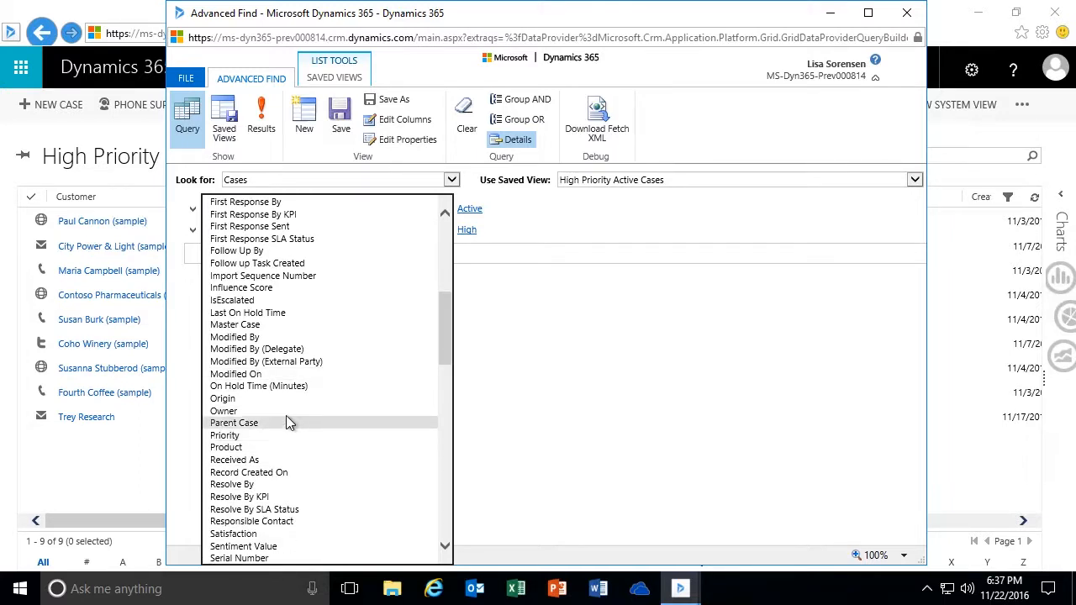
{"action": "left_click", "coordinate": [241, 402]}
{"action": "mouse_move", "coordinate": [341, 257]}
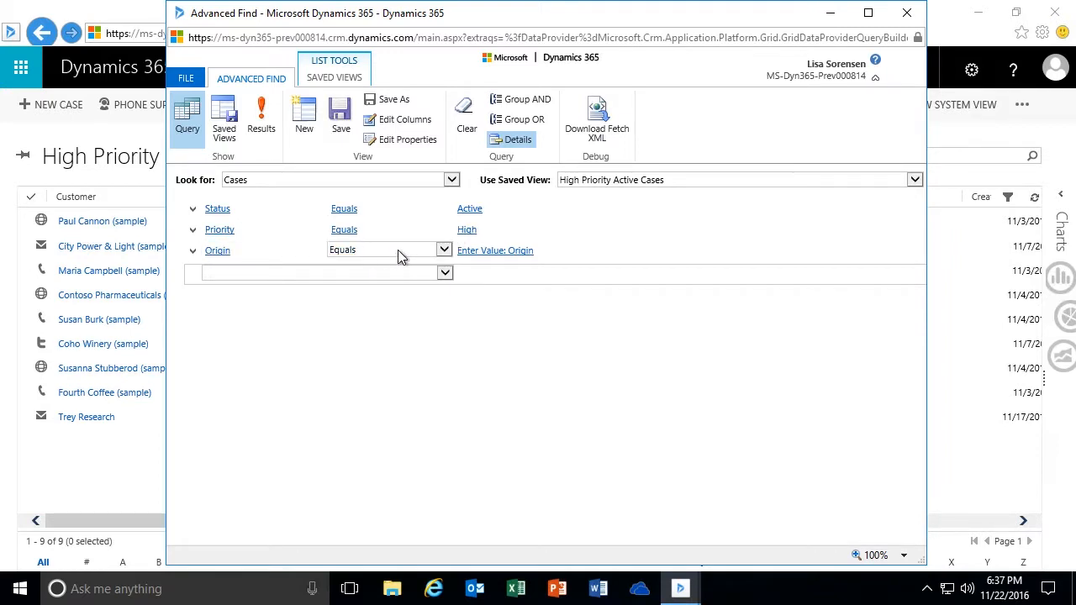
{"action": "left_click", "coordinate": [567, 252]}
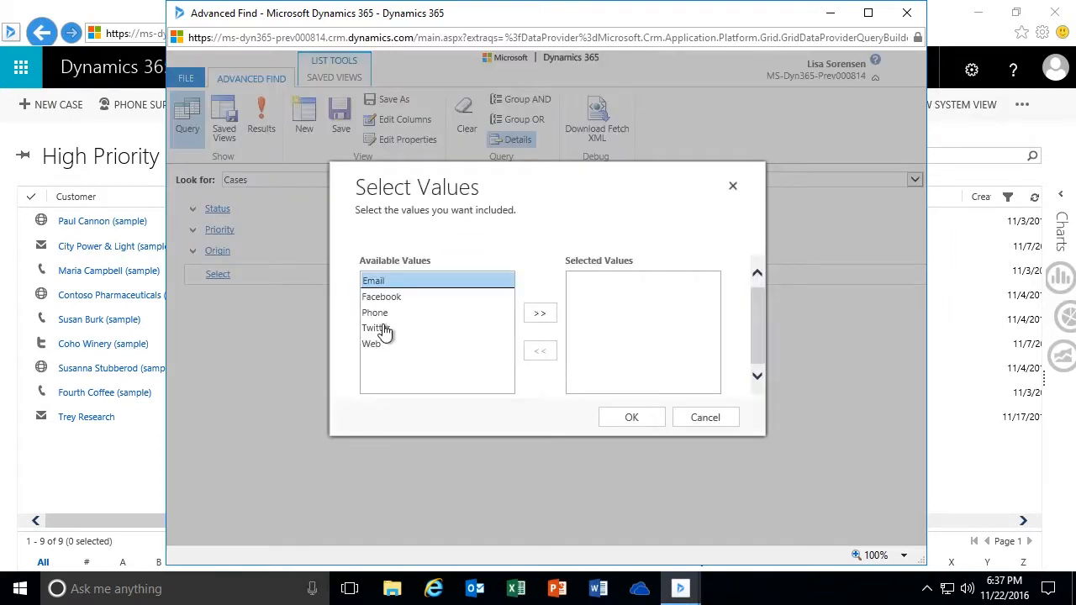
{"action": "left_click", "coordinate": [405, 314]}
{"action": "left_click", "coordinate": [537, 314]}
{"action": "left_click", "coordinate": [629, 418]}
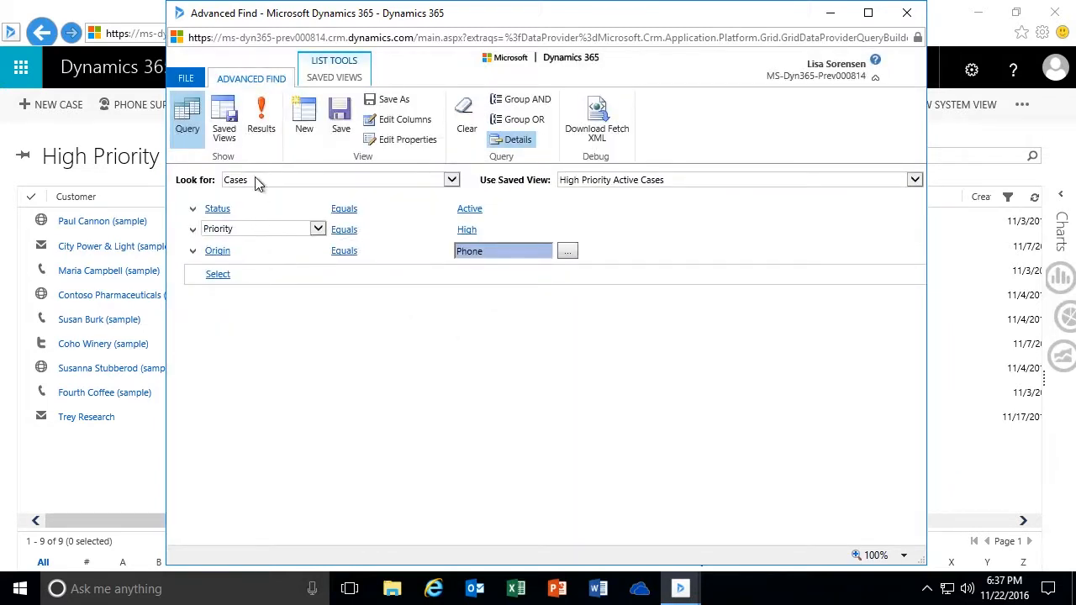
Step: Run the query with the Origin condition and look across the columns of the resulting cases
{"action": "left_click", "coordinate": [261, 124]}
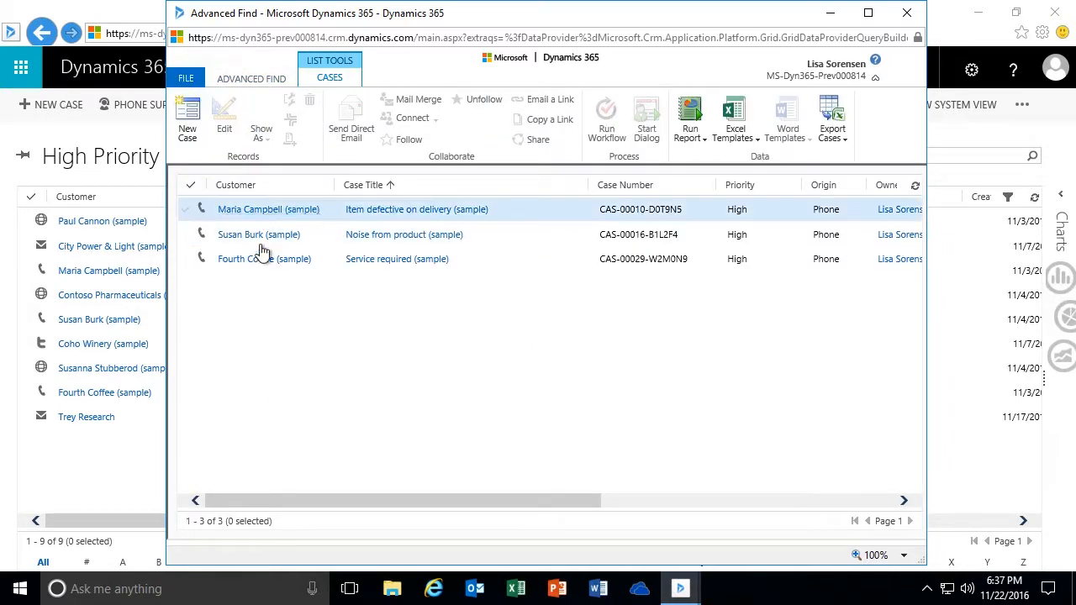
{"action": "left_click_drag", "start_coordinate": [355, 501], "coordinate": [471, 503]}
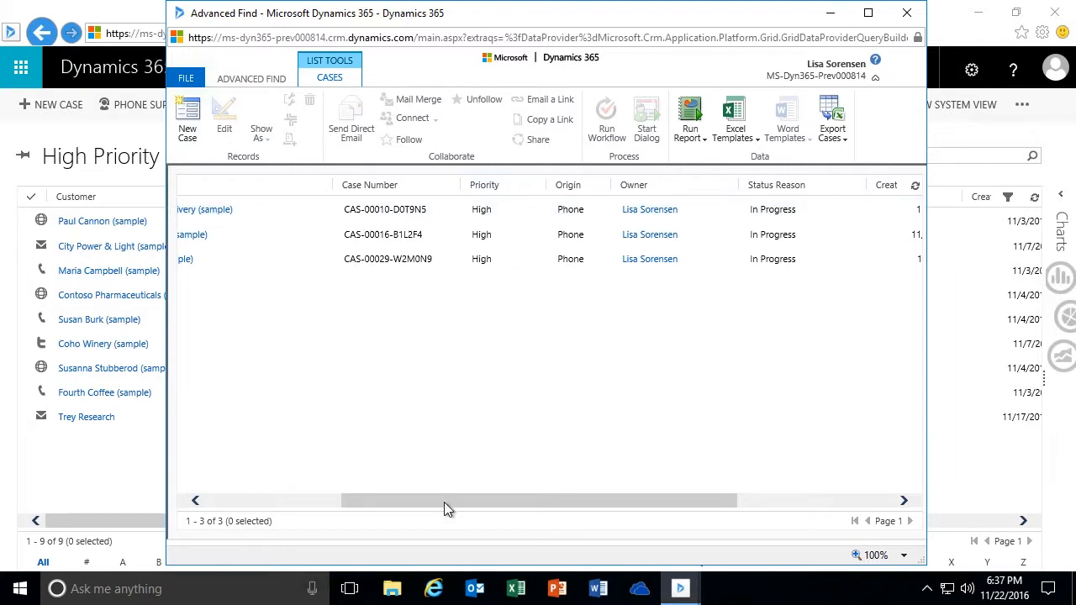
{"action": "left_click_drag", "start_coordinate": [445, 502], "coordinate": [287, 502]}
Step: Return to the query and combine the Priority and Origin conditions into an OR group
{"action": "left_click", "coordinate": [257, 79]}
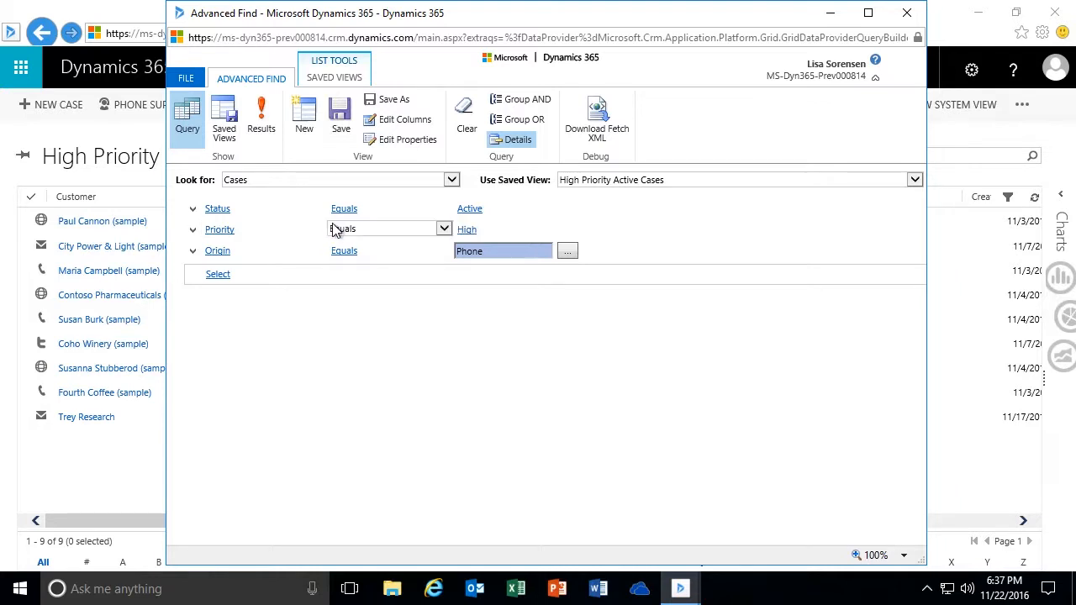
{"action": "left_click", "coordinate": [192, 231]}
{"action": "left_click", "coordinate": [225, 250]}
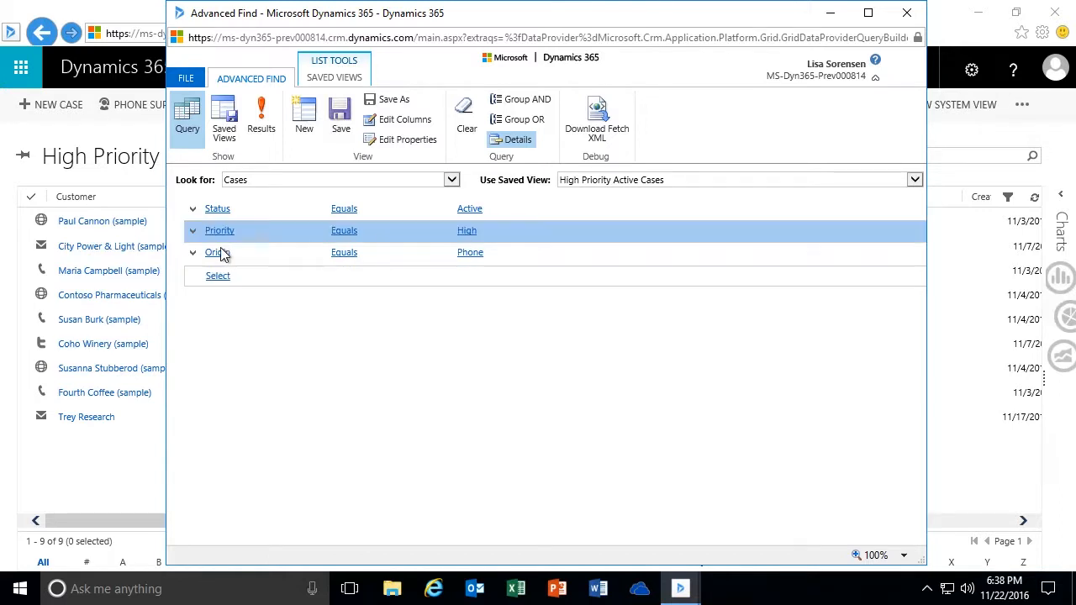
{"action": "left_click", "coordinate": [192, 253]}
{"action": "left_click", "coordinate": [221, 273]}
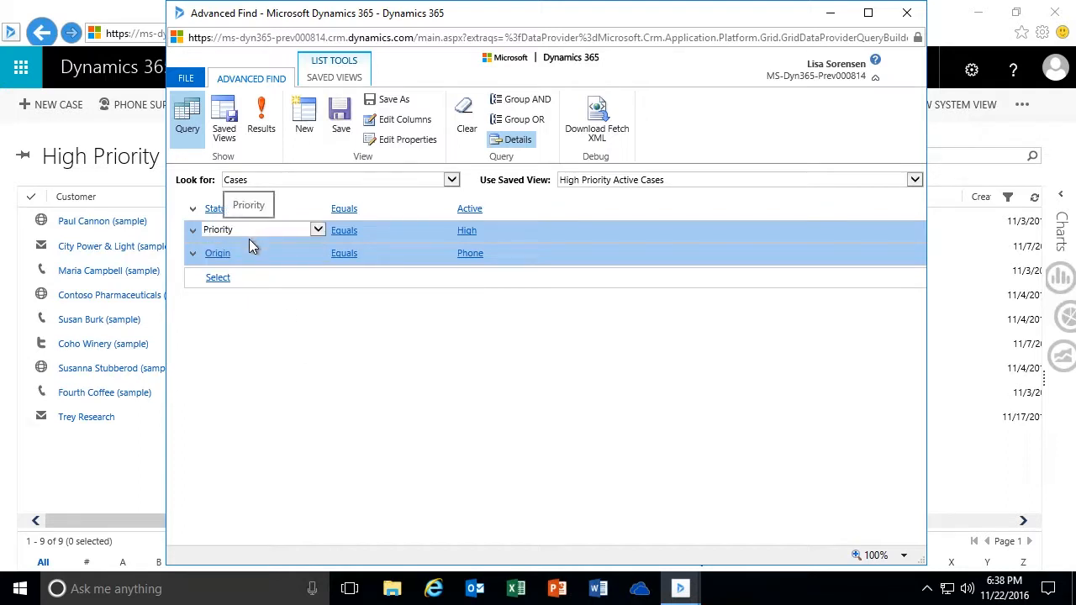
{"action": "left_click", "coordinate": [523, 122]}
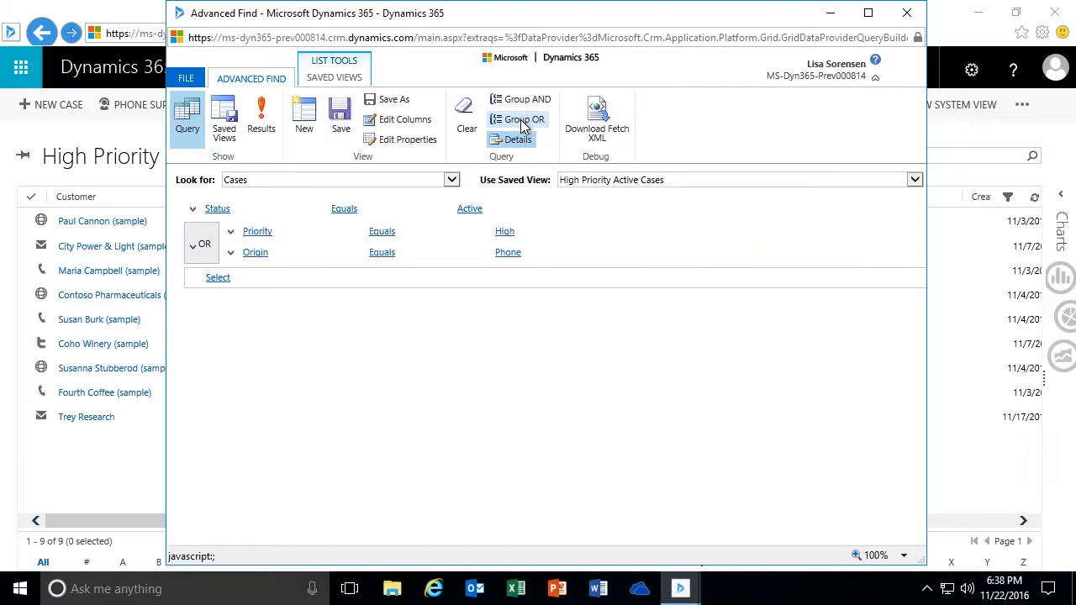
Step: Run the query with the OR group and examine the priority and origin of the resulting cases
{"action": "left_click", "coordinate": [225, 210]}
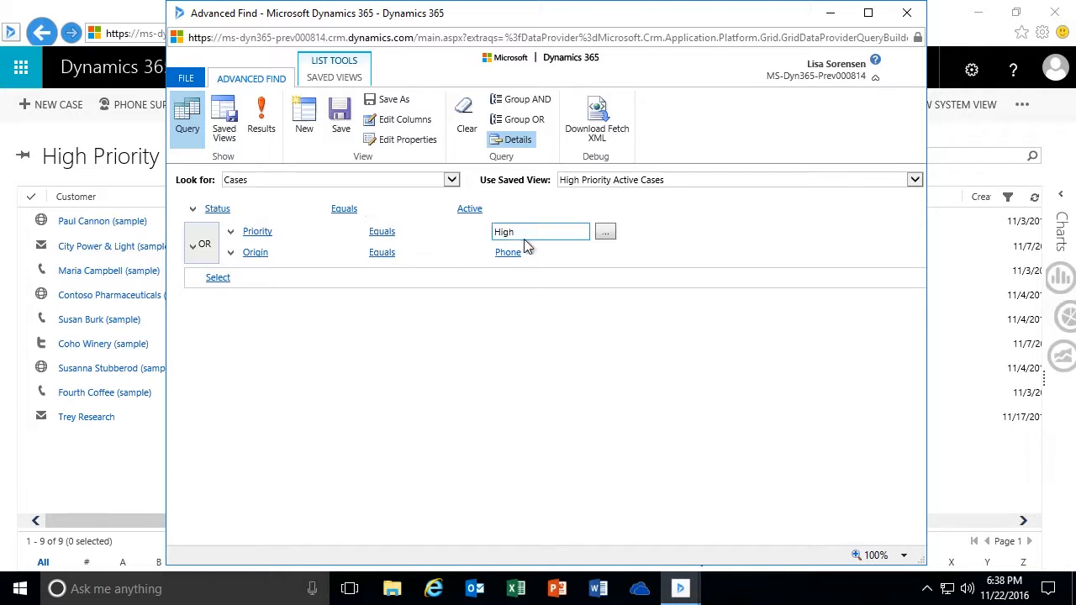
{"action": "mouse_move", "coordinate": [527, 256]}
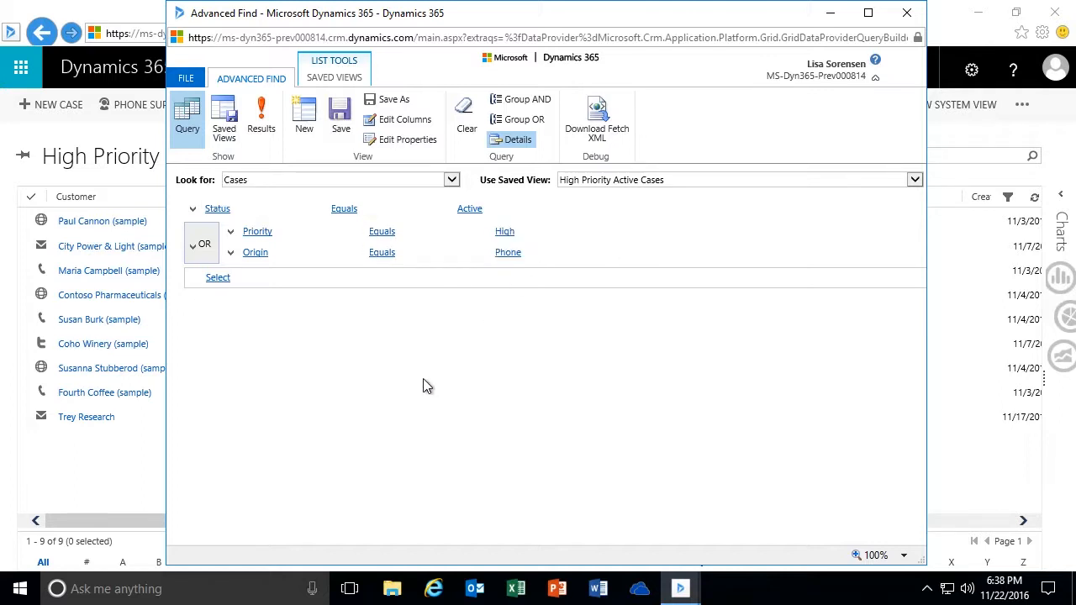
{"action": "left_click", "coordinate": [267, 128]}
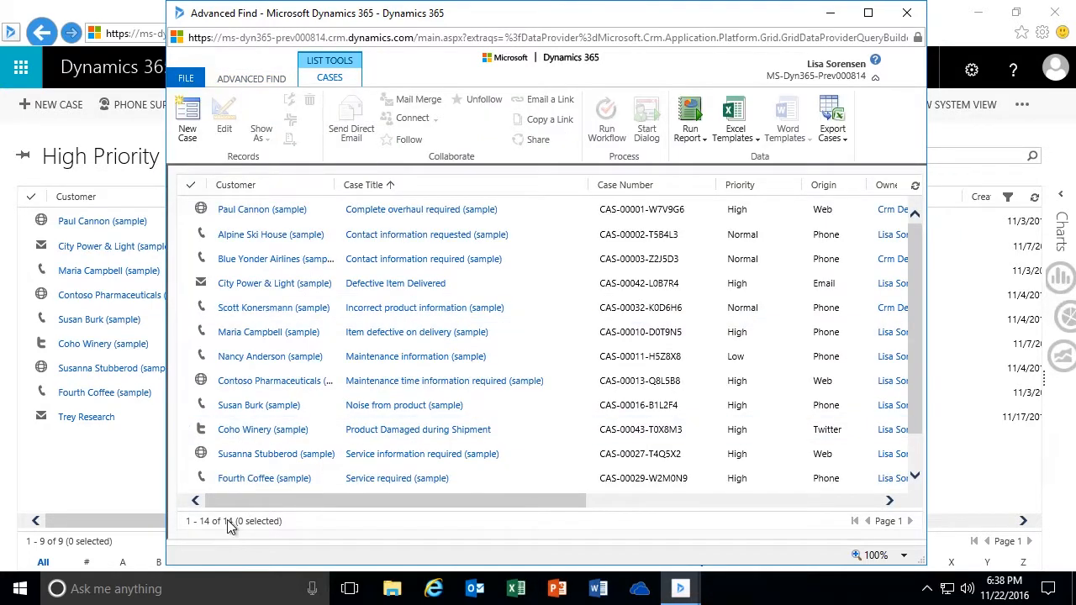
{"action": "left_click_drag", "start_coordinate": [466, 501], "coordinate": [561, 504]}
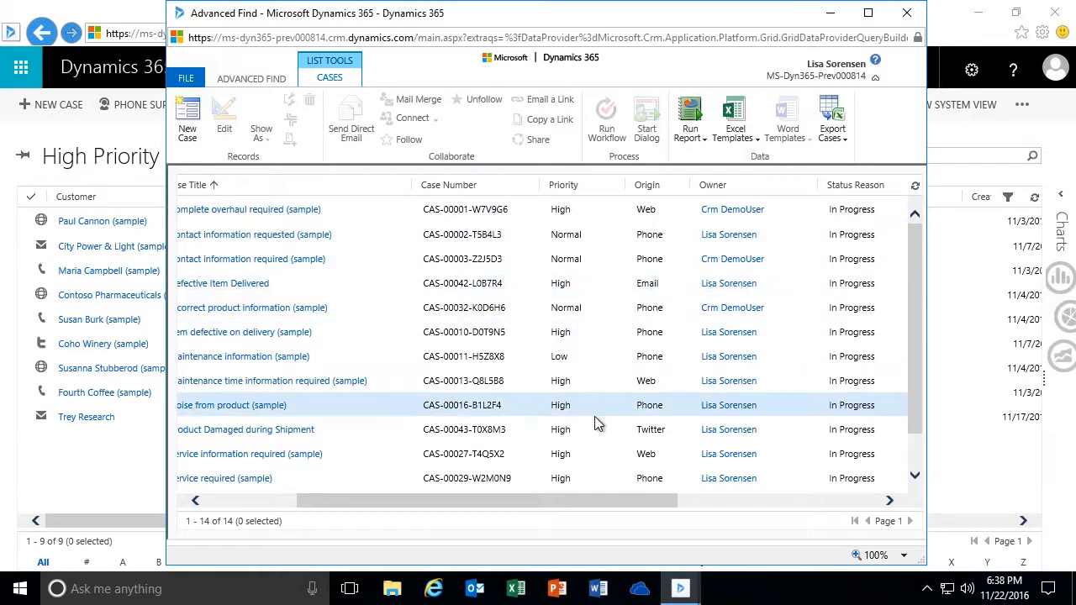
{"action": "scroll", "coordinate": [595, 420], "scroll_direction": "down", "scroll_amount": 1}
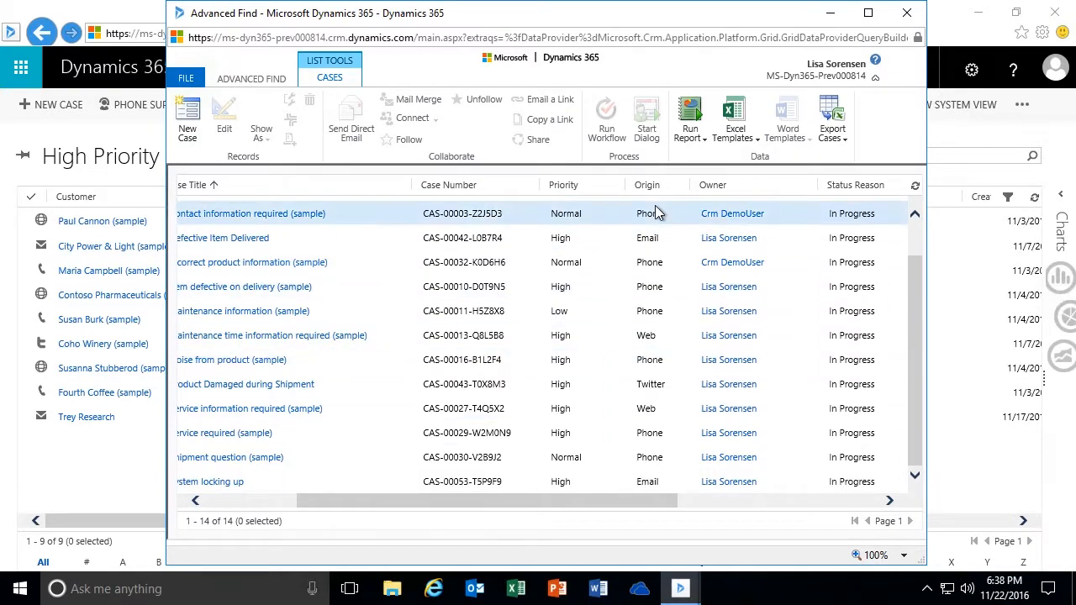
{"action": "scroll", "coordinate": [660, 215], "scroll_direction": "up", "scroll_amount": 1}
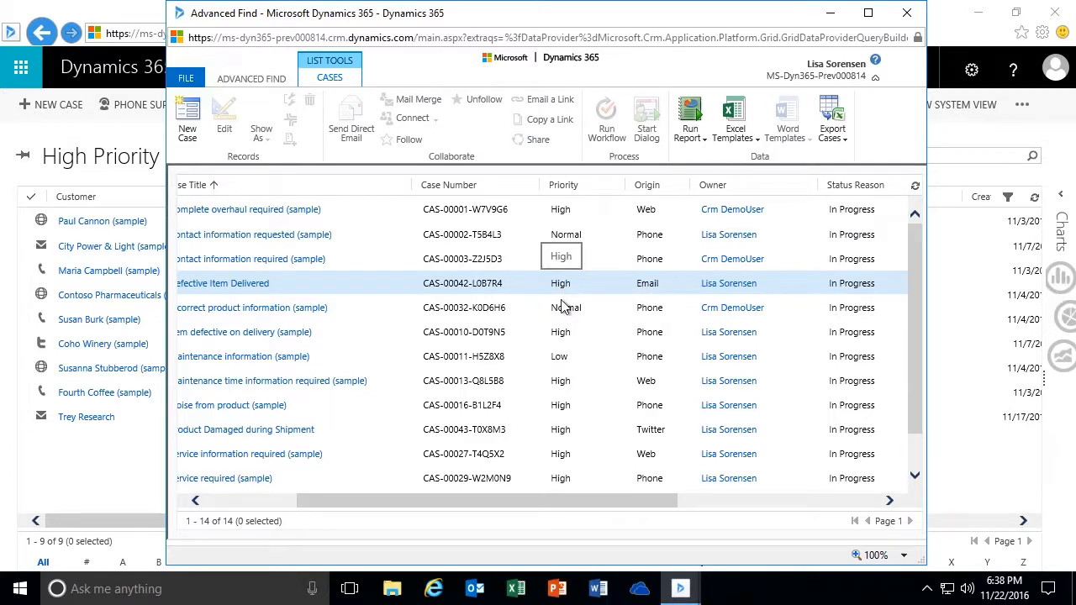
{"action": "left_click_drag", "start_coordinate": [531, 497], "coordinate": [413, 512]}
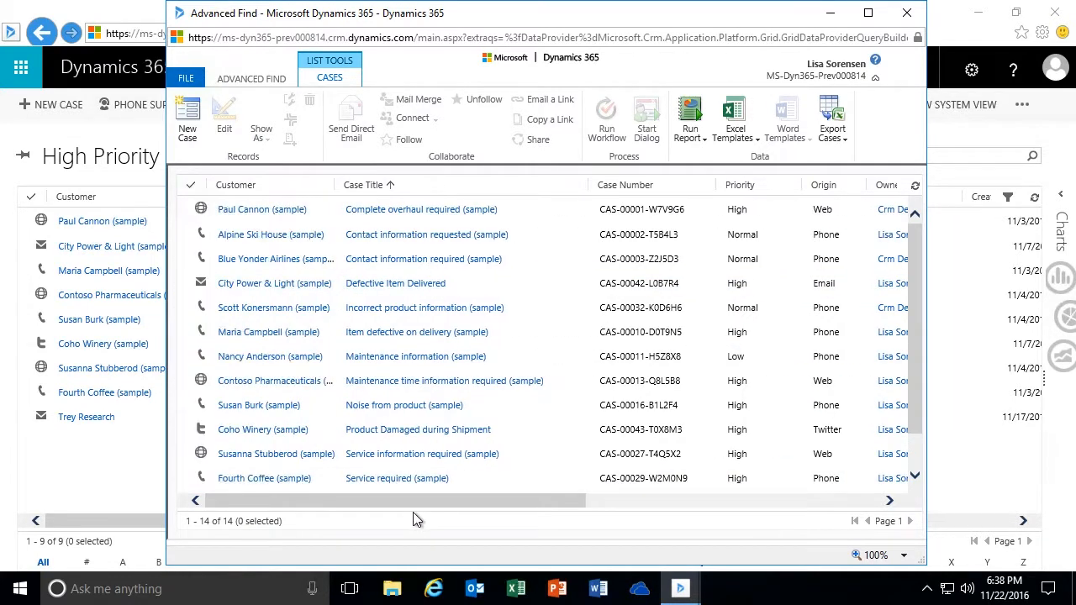
Step: Go back to the query and ungroup the OR group of Priority and Origin conditions
{"action": "left_click", "coordinate": [263, 79]}
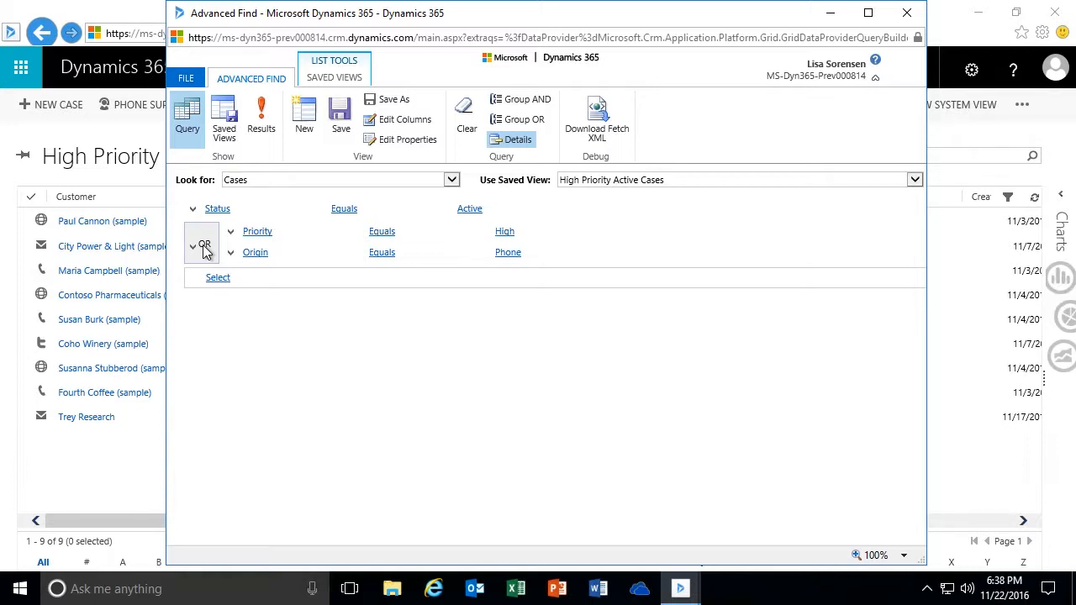
{"action": "left_click", "coordinate": [255, 252]}
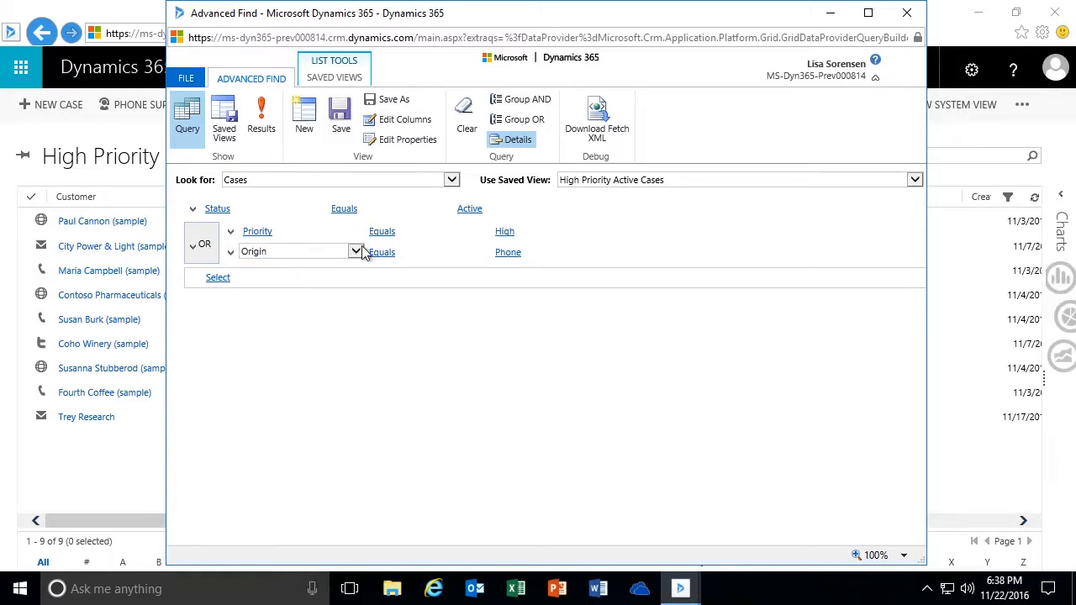
{"action": "left_click", "coordinate": [193, 249]}
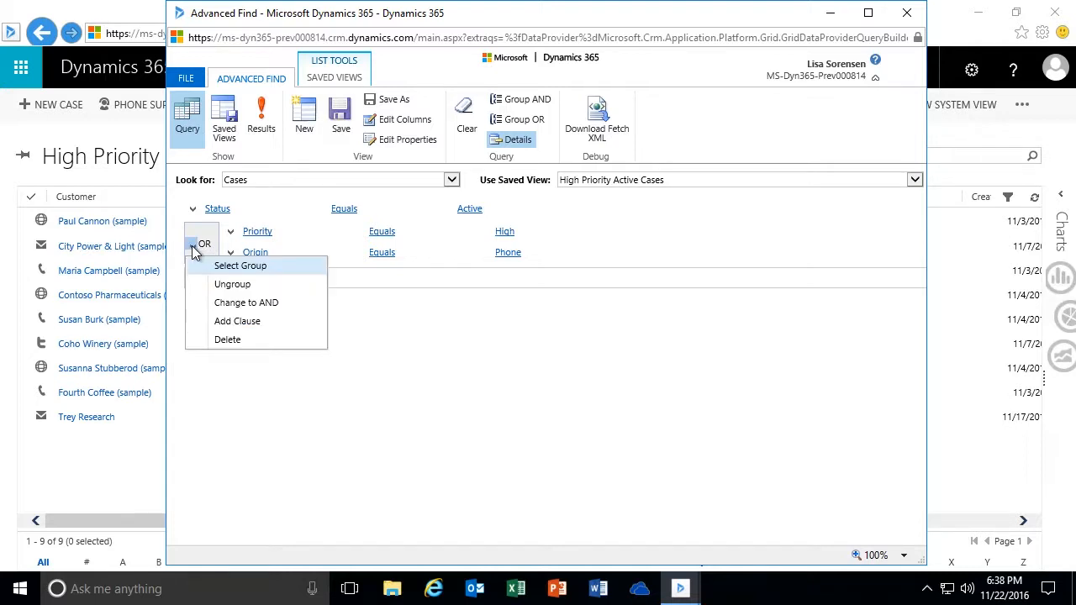
{"action": "left_click", "coordinate": [232, 284]}
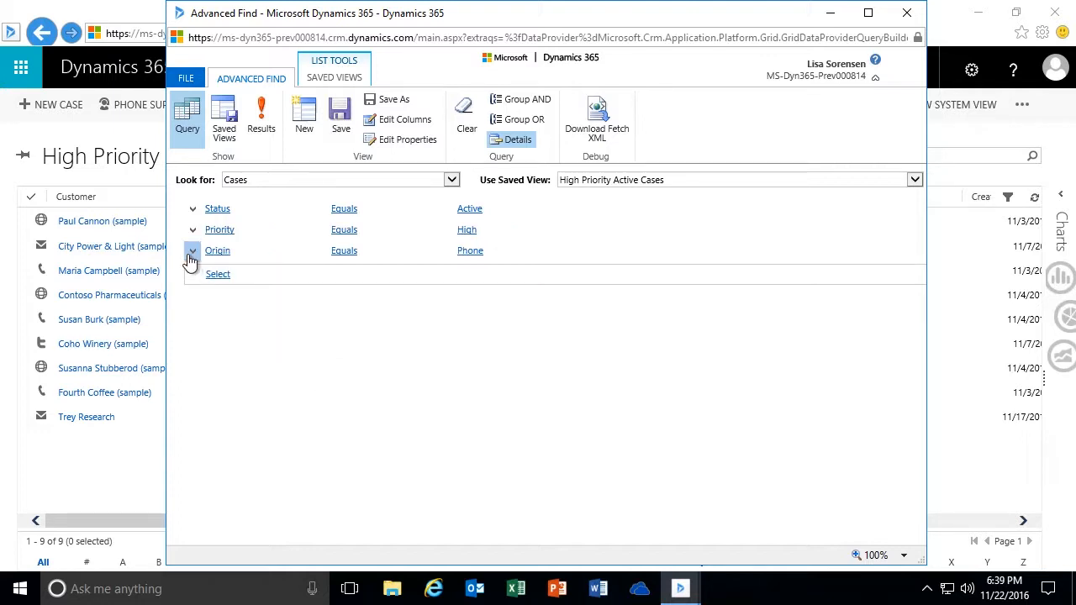
Step: Delete the Origin Equals Phone condition from the query and confirm the deletion
{"action": "left_click", "coordinate": [477, 255]}
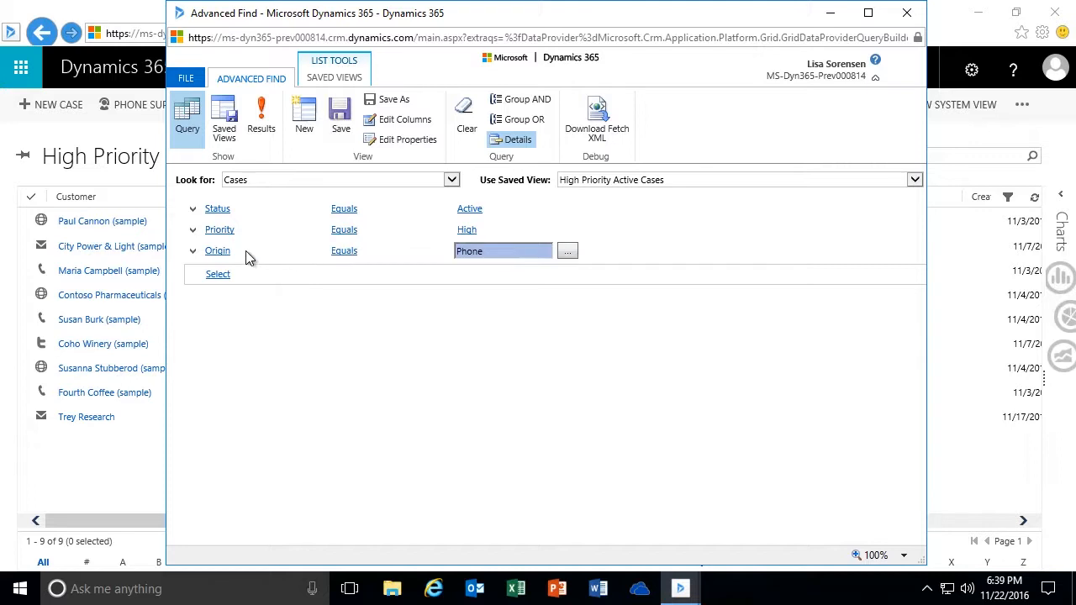
{"action": "left_click", "coordinate": [192, 251]}
{"action": "left_click", "coordinate": [226, 308]}
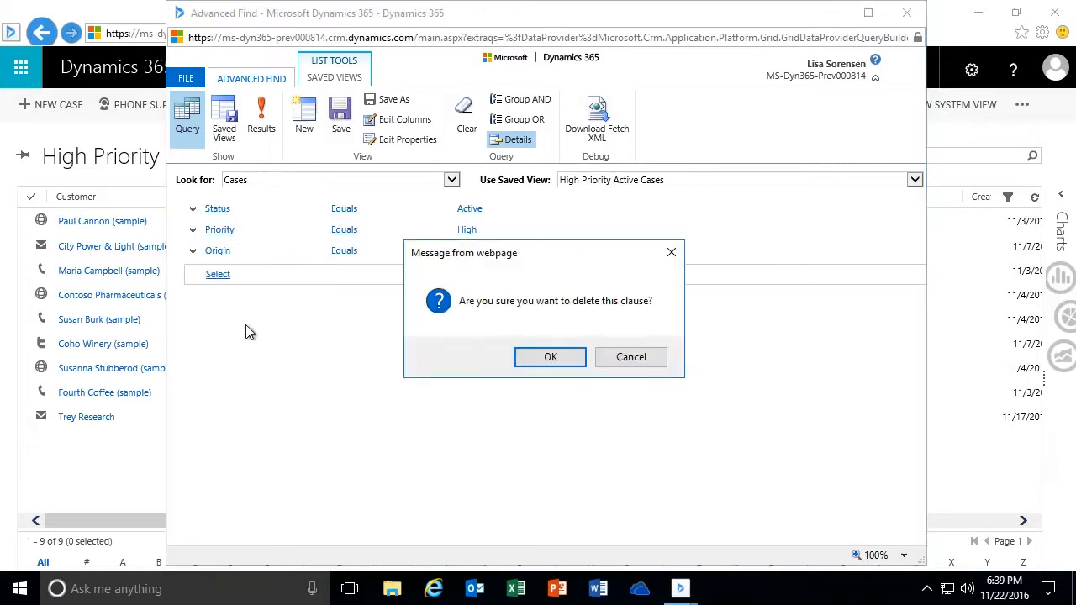
{"action": "left_click", "coordinate": [549, 357]}
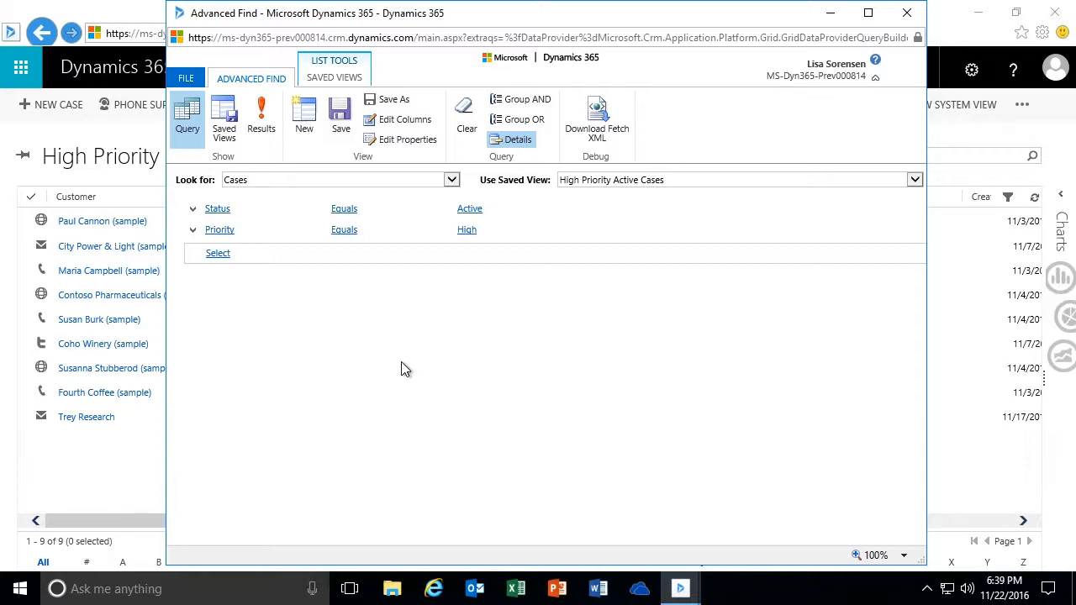
Step: Run the query without the Origin condition, look across the result columns, and close Advanced Find
{"action": "left_click", "coordinate": [260, 116]}
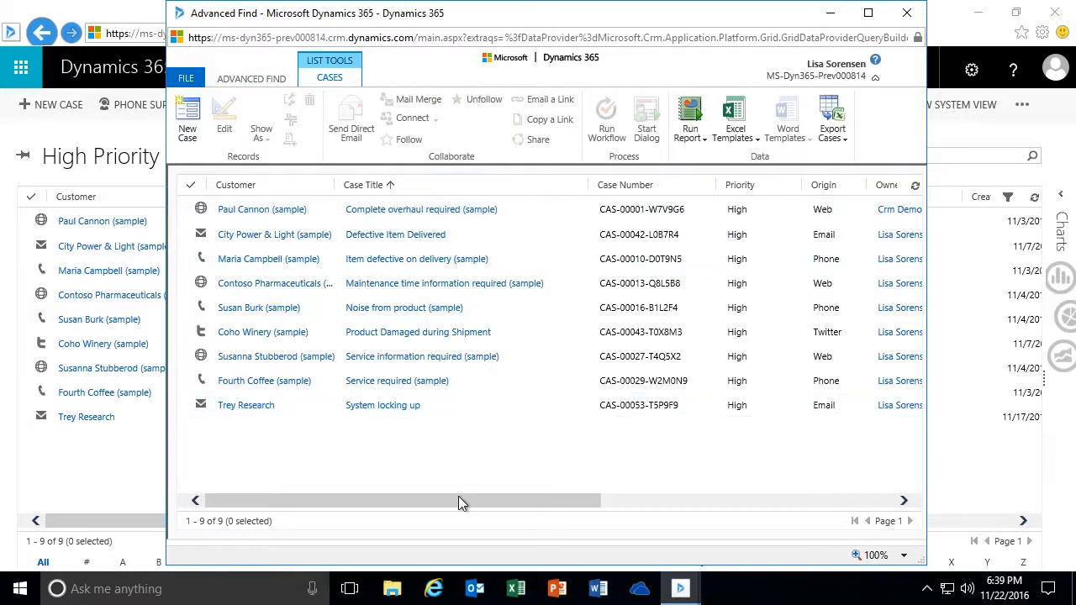
{"action": "mouse_move", "coordinate": [451, 503]}
{"action": "left_mouse_down"}
{"action": "mouse_move", "coordinate": [784, 498]}
{"action": "mouse_move", "coordinate": [440, 499]}
{"action": "left_mouse_up"}
{"action": "left_click_drag", "start_coordinate": [438, 499], "coordinate": [709, 509]}
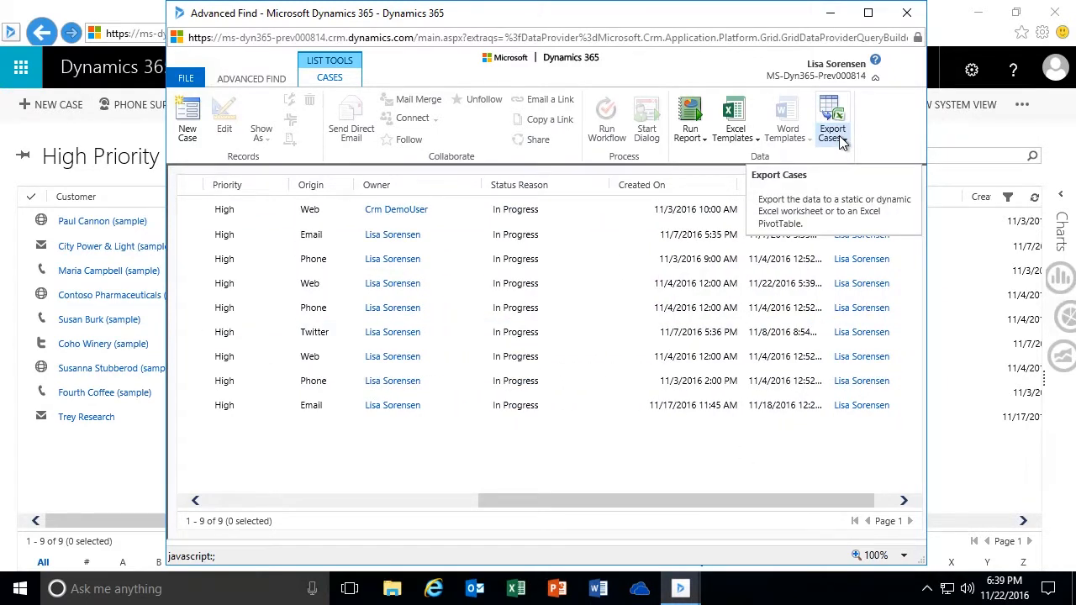
{"action": "left_click_drag", "start_coordinate": [517, 502], "coordinate": [216, 505]}
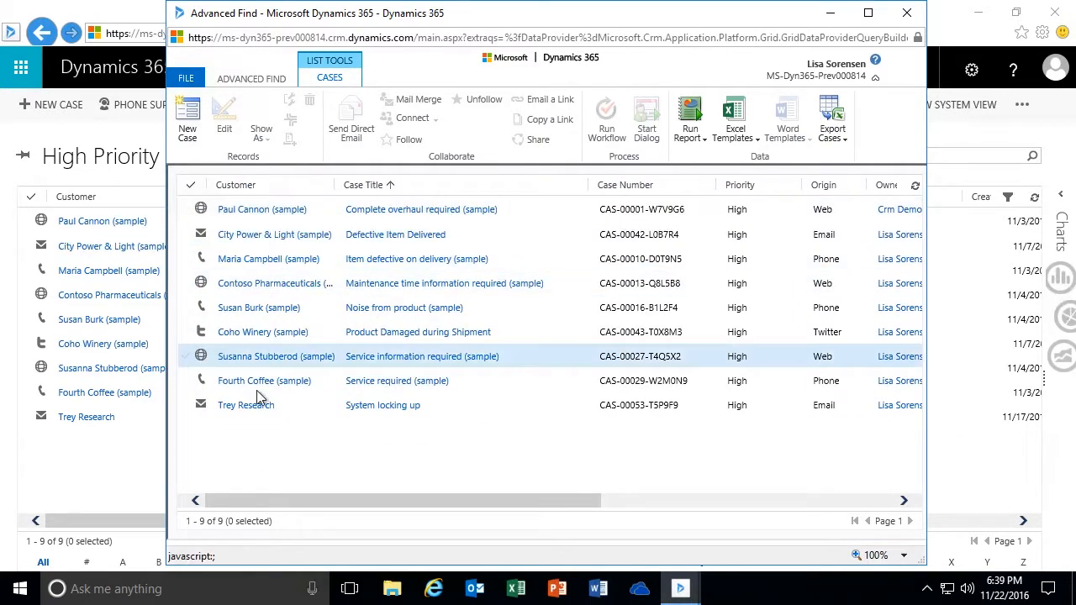
{"action": "left_click", "coordinate": [267, 84]}
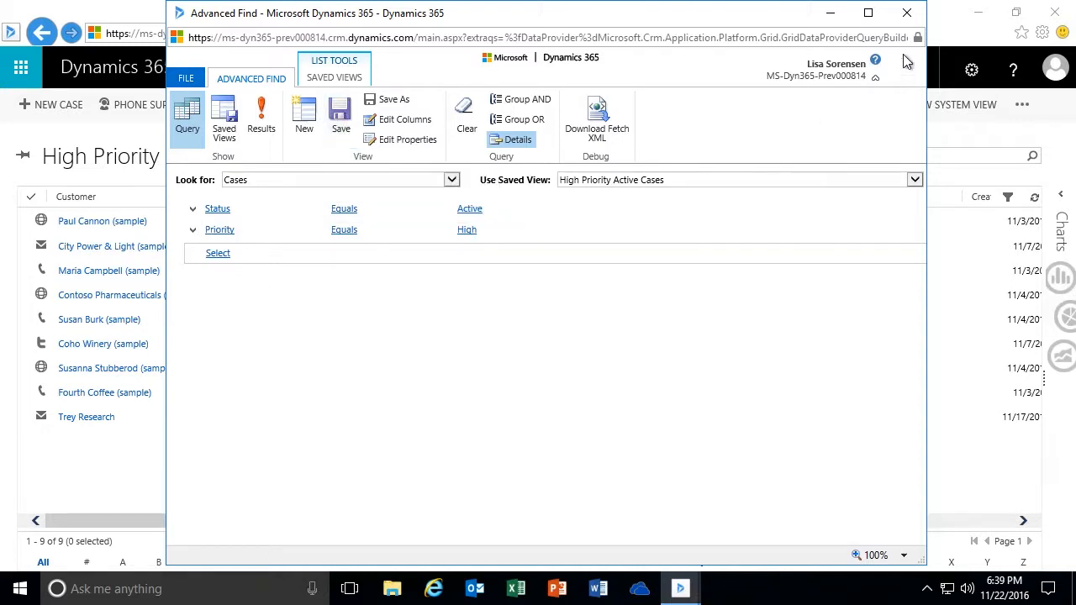
{"action": "left_click", "coordinate": [907, 12]}
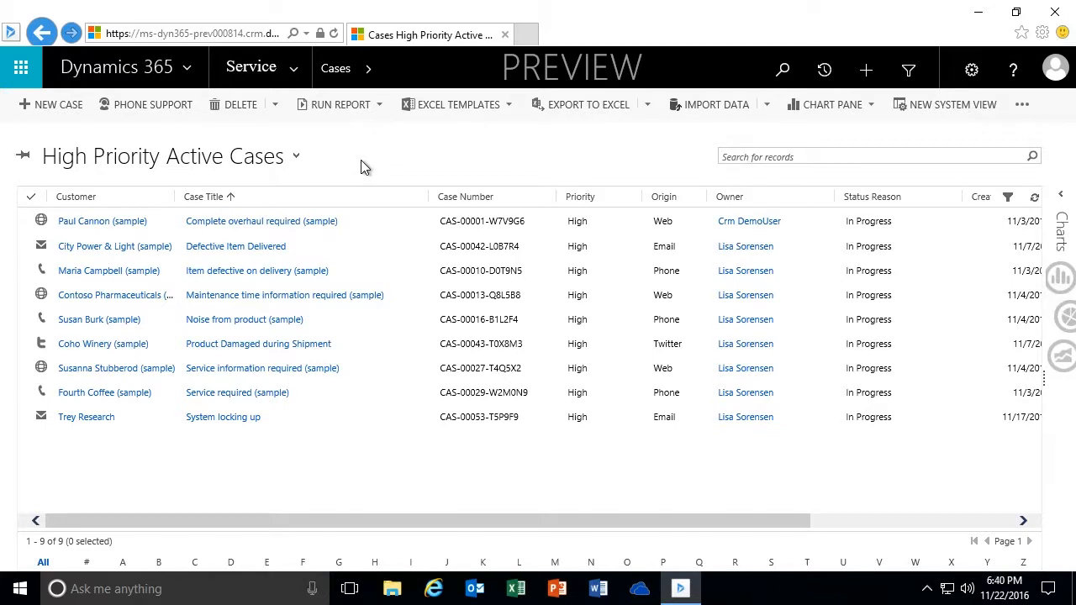
Step: Switch the case list to the Active Cases view and display the list of available system and personal views
{"action": "left_click", "coordinate": [295, 156]}
{"action": "left_click", "coordinate": [219, 180]}
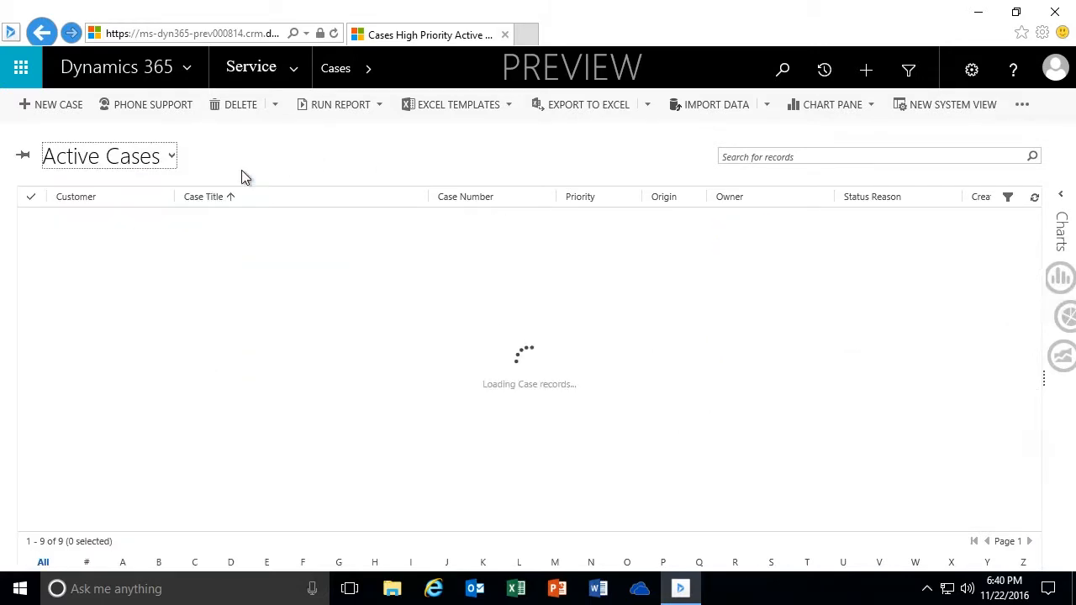
{"action": "left_click", "coordinate": [172, 155]}
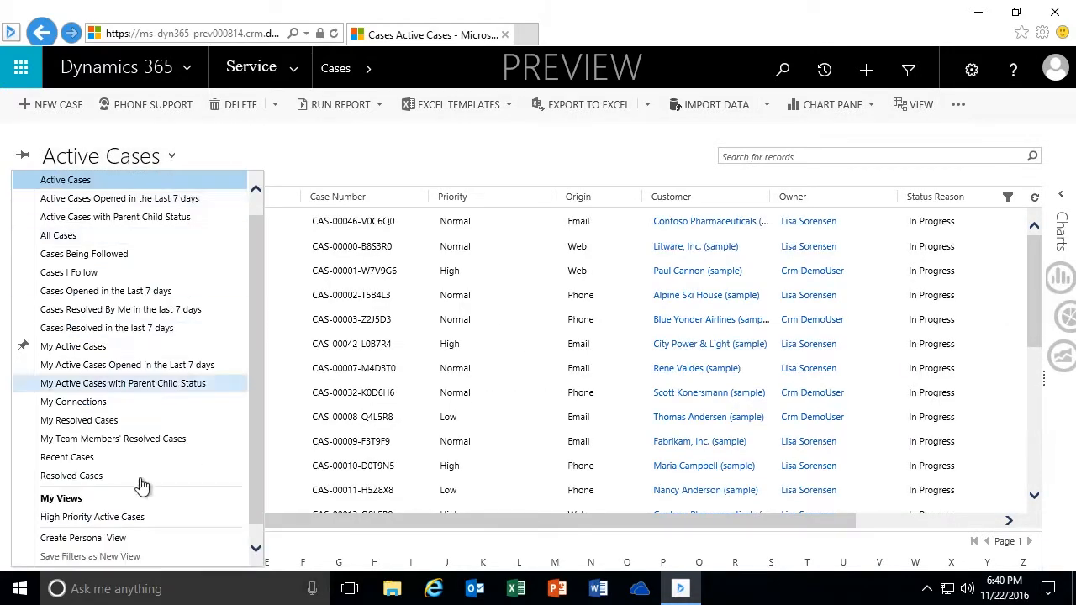
Step: Switch the case list to the personal view High Priority Active Cases
{"action": "left_click", "coordinate": [110, 518]}
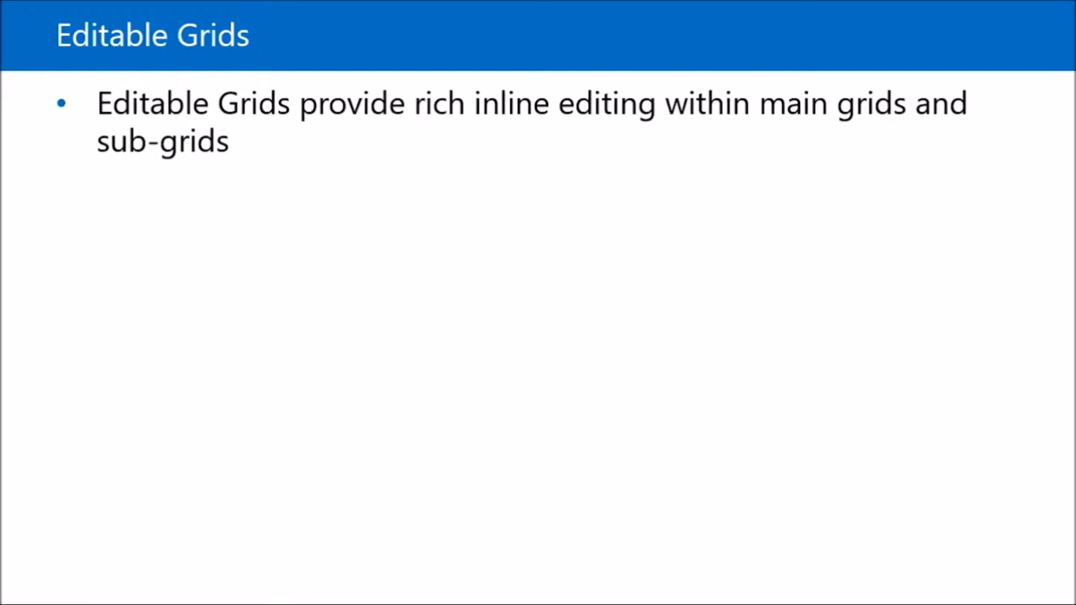
{"action": "left_click", "coordinate": [767, 260]}
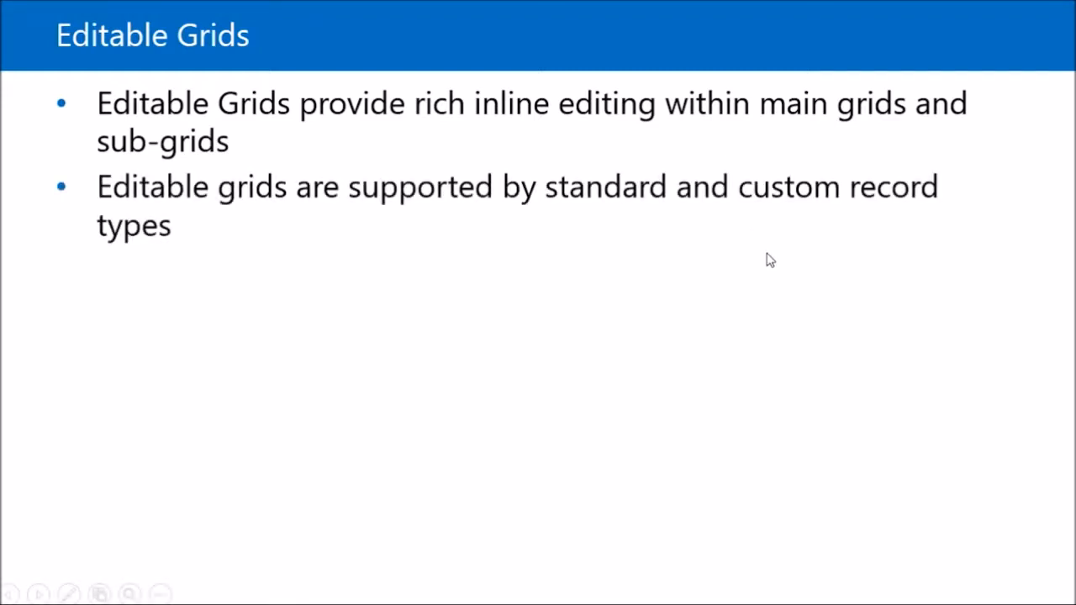
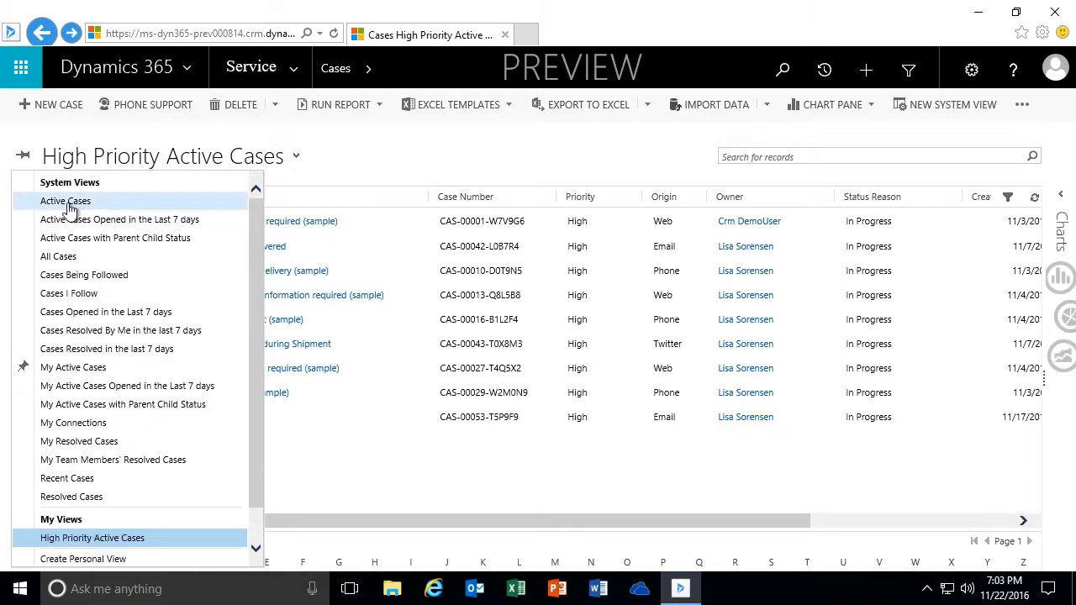
Step: Show the Active Cases view, select the 3D Printer needs calbriating case, and look over the read-only grid
{"action": "left_click", "coordinate": [521, 221]}
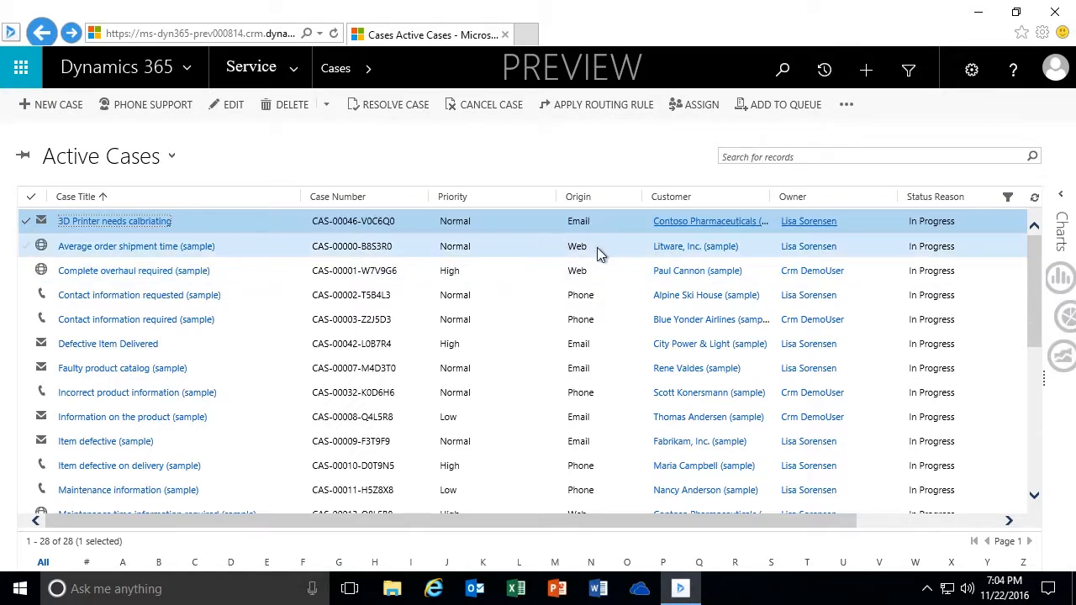
{"action": "left_click_drag", "start_coordinate": [691, 524], "coordinate": [615, 547]}
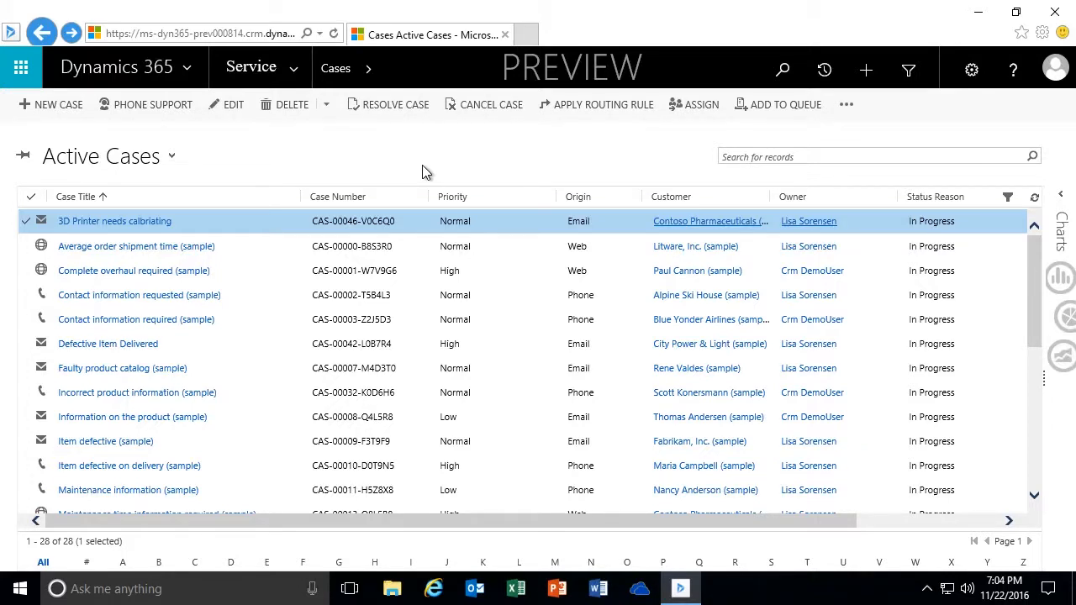
Step: Go to Customizations in the Settings area and start customizing the system
{"action": "left_click", "coordinate": [295, 75]}
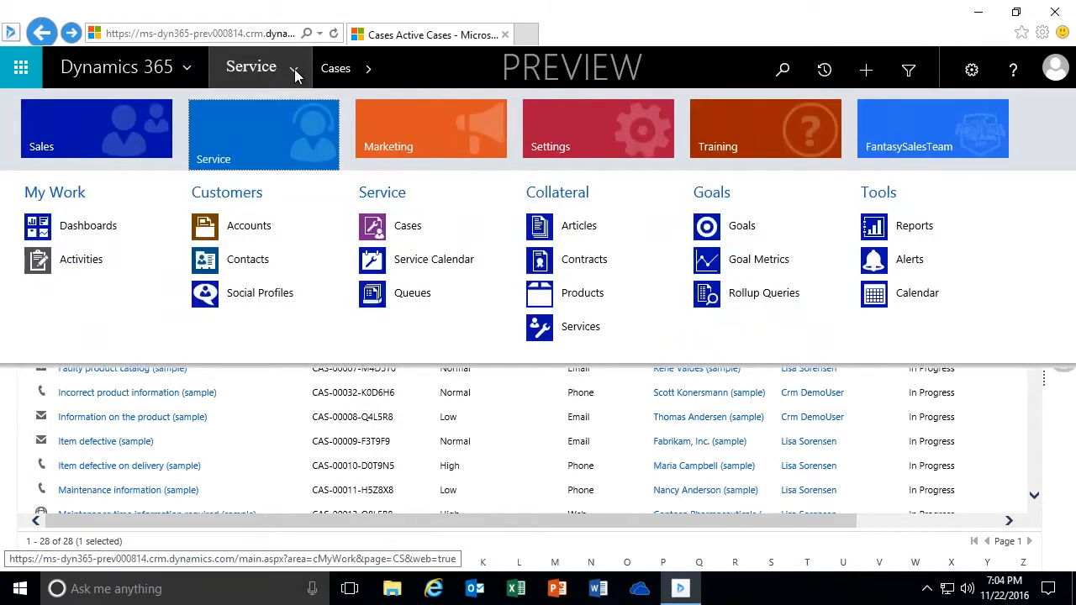
{"action": "mouse_move", "coordinate": [609, 143]}
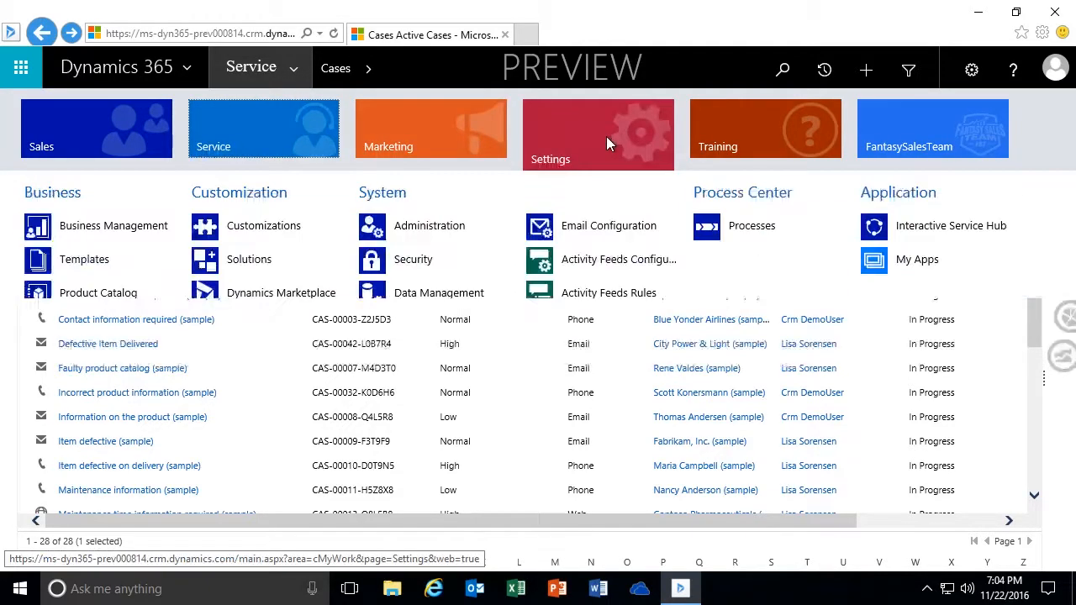
{"action": "left_click", "coordinate": [246, 229]}
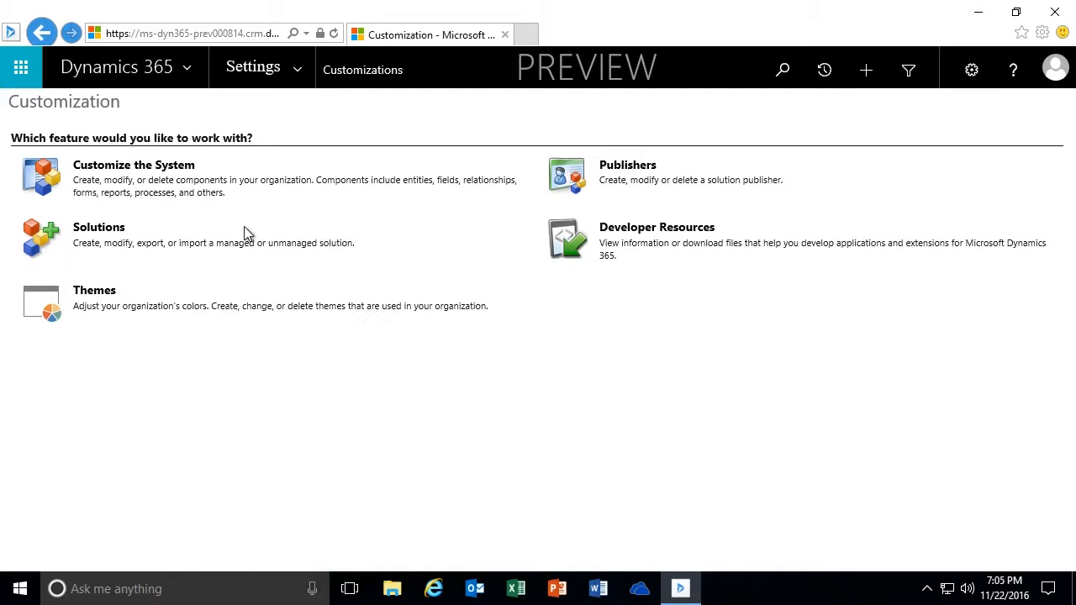
{"action": "left_click", "coordinate": [168, 165]}
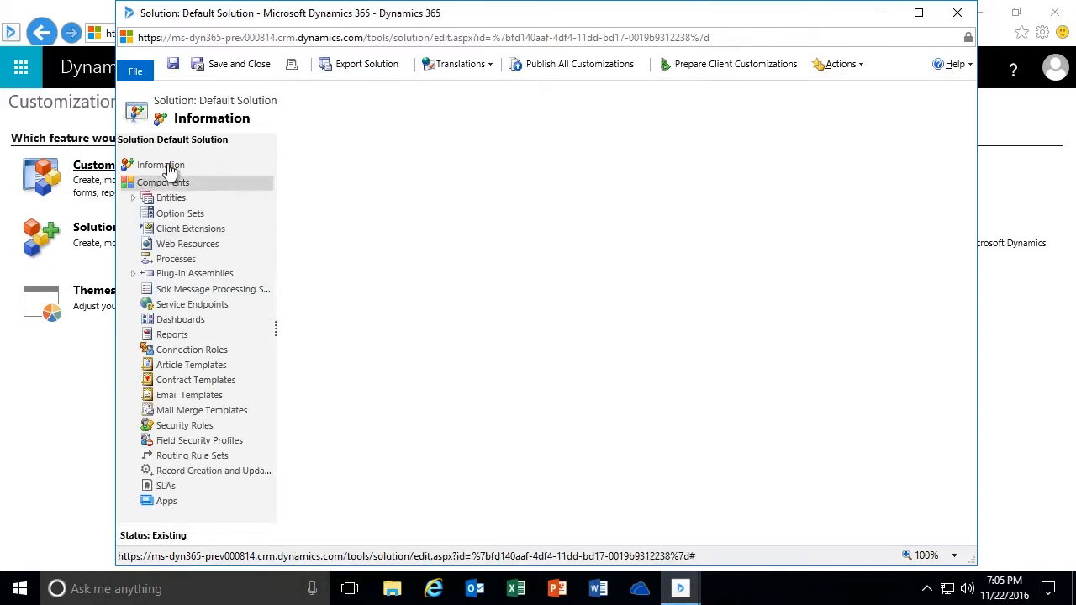
Step: Expand the entities of the default solution, widen the component tree, and open the Case entity's definition
{"action": "left_click", "coordinate": [210, 191]}
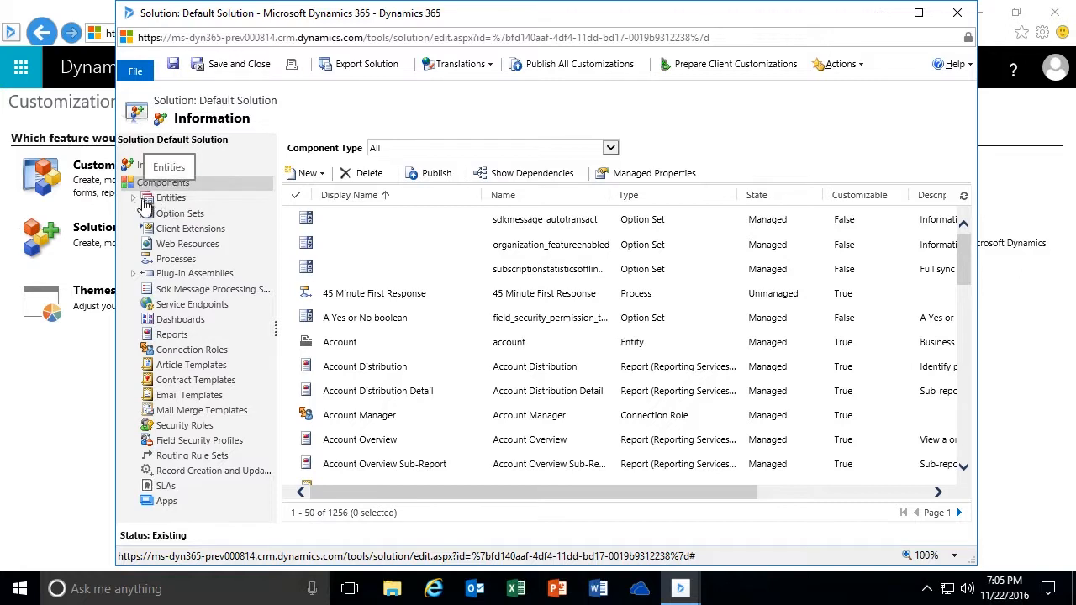
{"action": "left_click", "coordinate": [133, 200]}
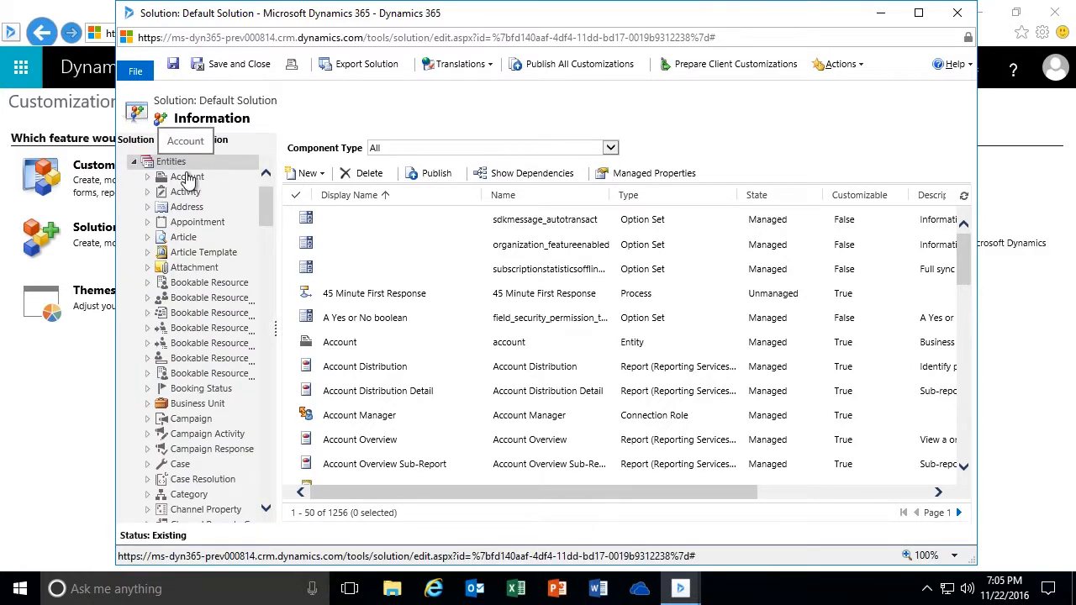
{"action": "left_click_drag", "start_coordinate": [275, 328], "coordinate": [292, 246]}
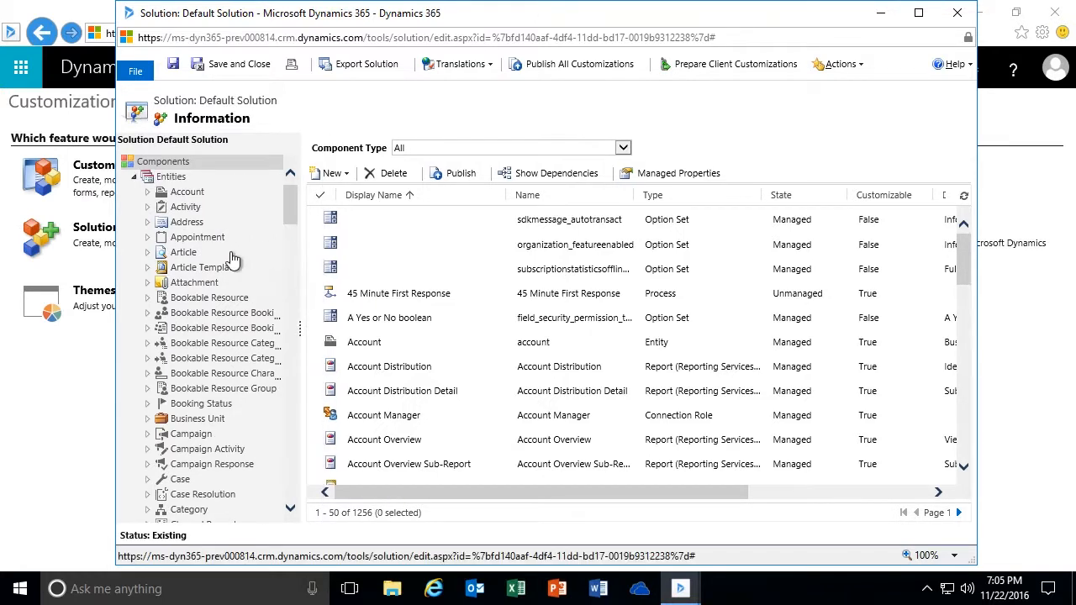
{"action": "left_click_drag", "start_coordinate": [293, 207], "coordinate": [294, 230]}
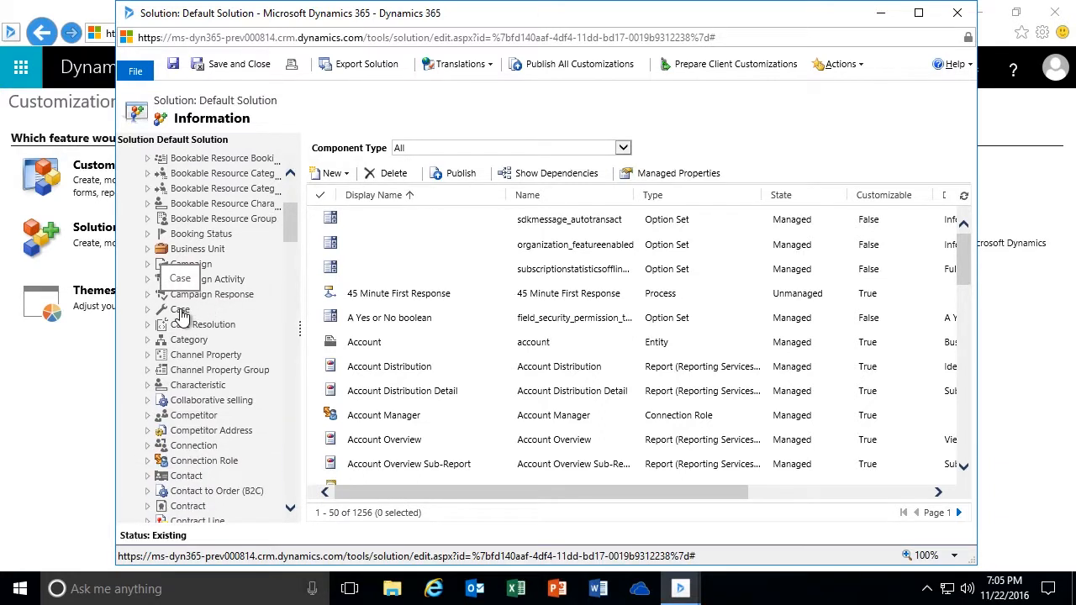
{"action": "left_click", "coordinate": [181, 313]}
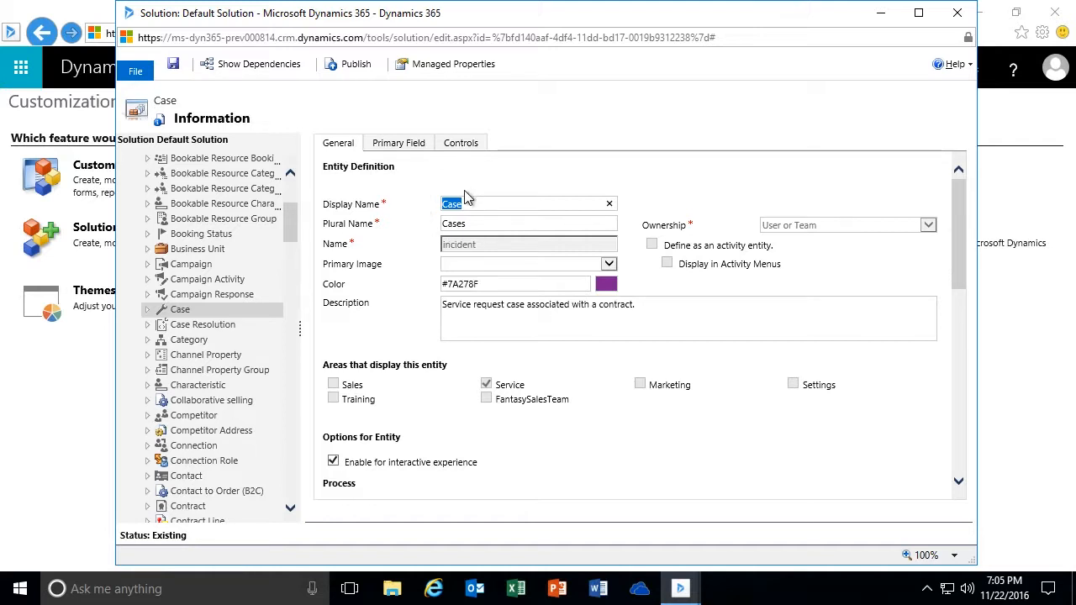
Step: Add the Editable Grid control to the Case entity
{"action": "left_click", "coordinate": [463, 144]}
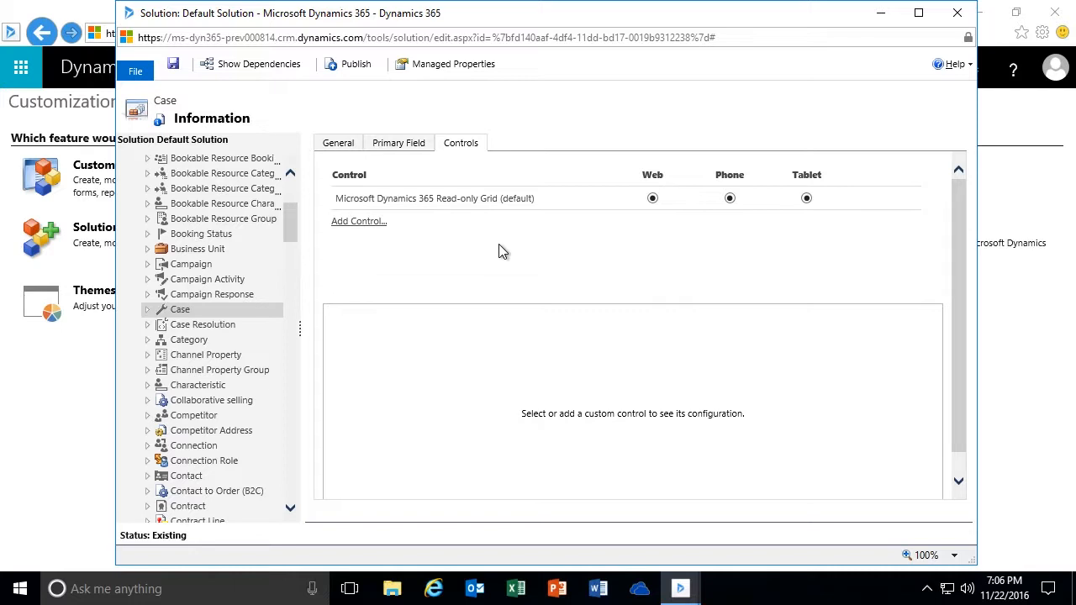
{"action": "left_click", "coordinate": [359, 224]}
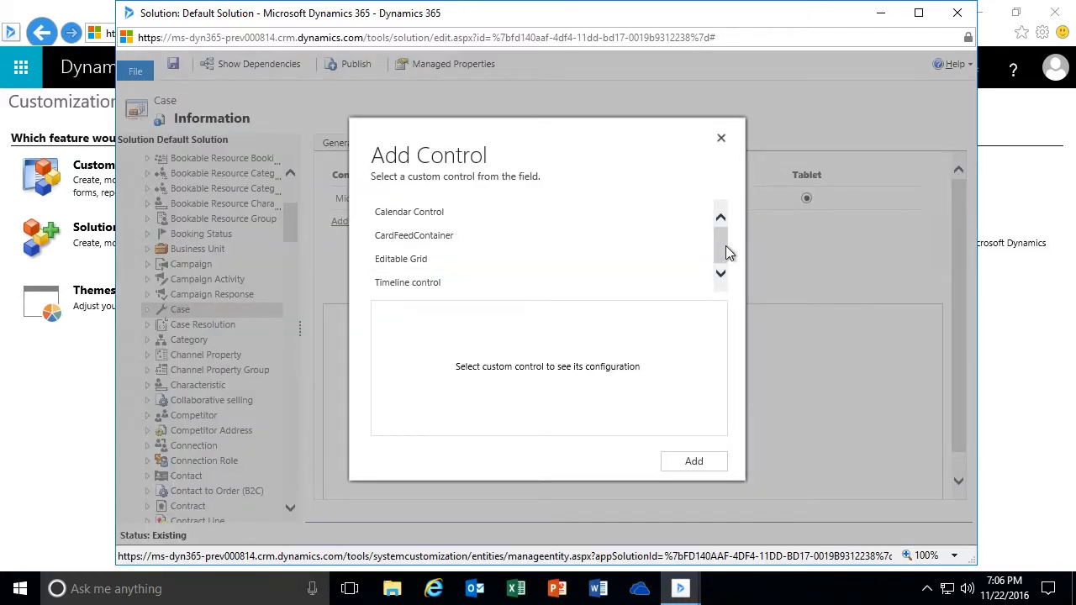
{"action": "left_click_drag", "start_coordinate": [723, 242], "coordinate": [718, 256]}
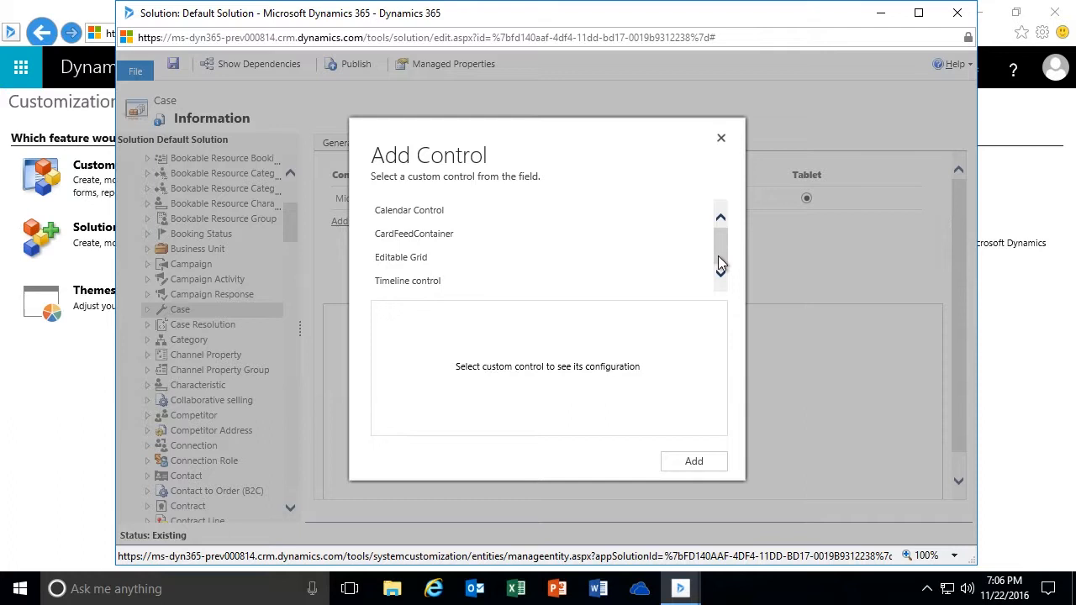
{"action": "left_click", "coordinate": [396, 257]}
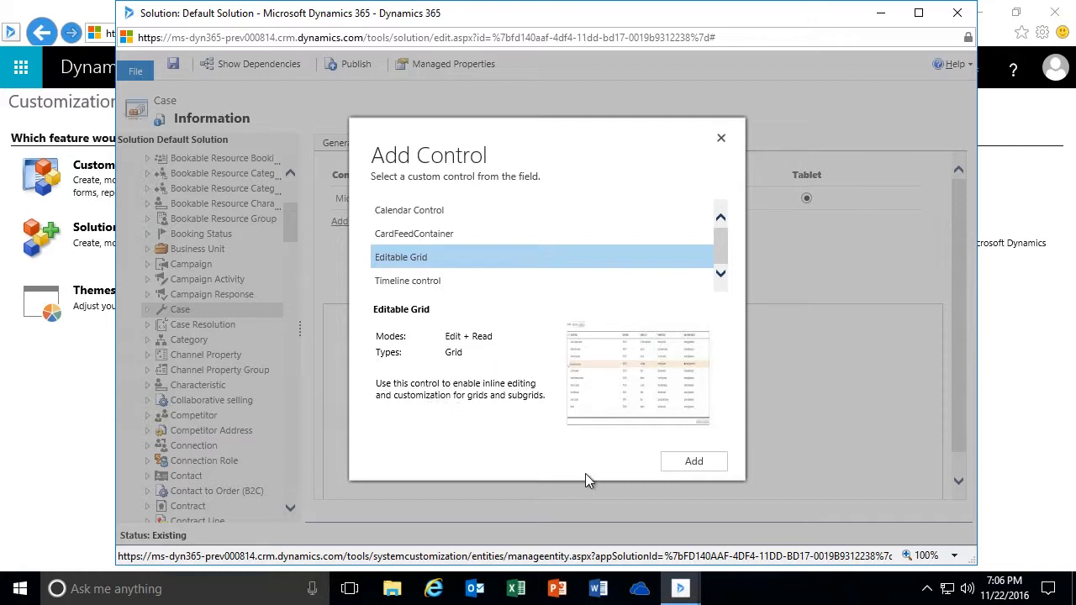
{"action": "left_click", "coordinate": [677, 468]}
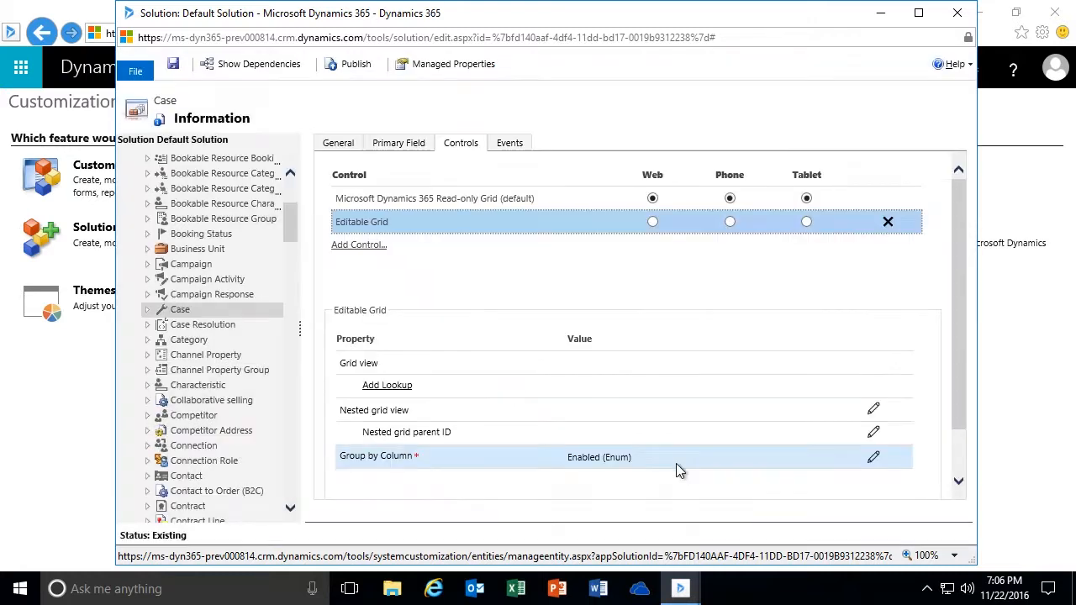
Step: Make Editable Grid the Case entity's control for web, phone and tablet, and look through its properties
{"action": "left_click", "coordinate": [417, 224]}
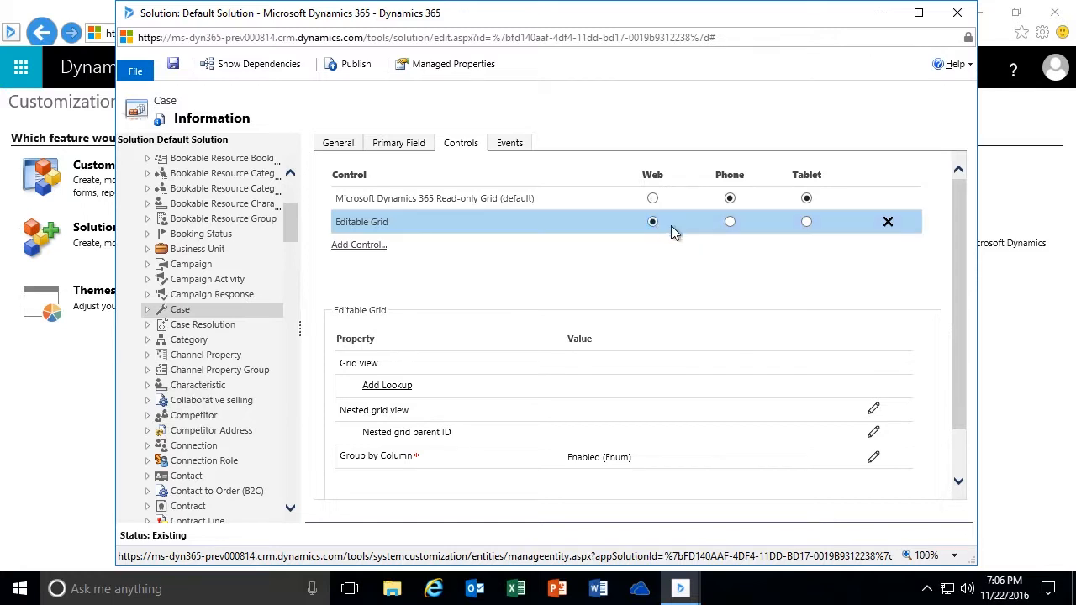
{"action": "left_click", "coordinate": [807, 222]}
{"action": "left_click_drag", "start_coordinate": [958, 227], "coordinate": [958, 287]}
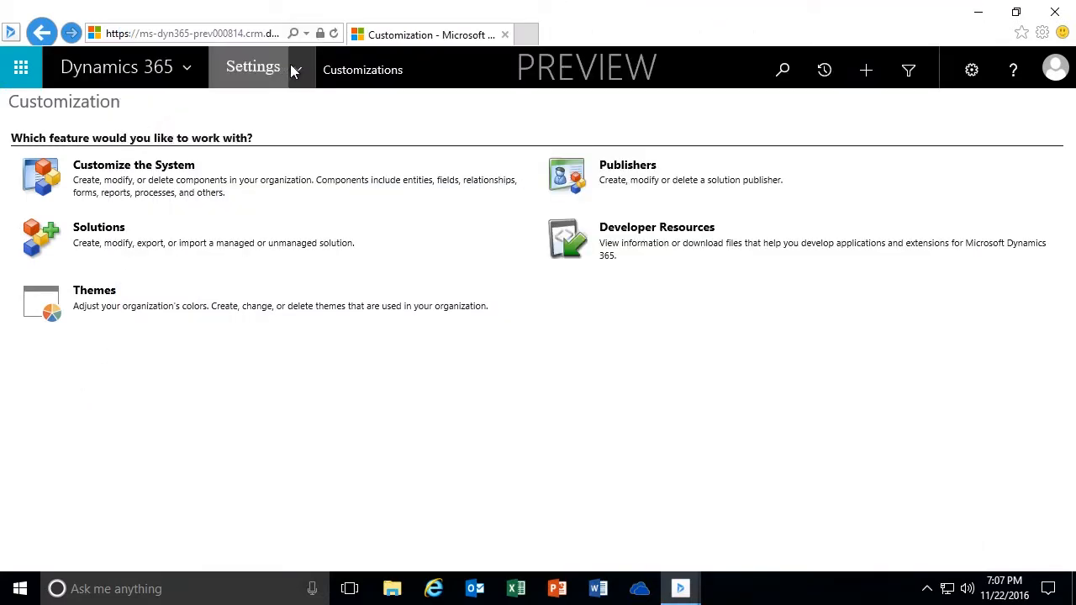
Step: Go to the Cases list in the Service area of the main application window
{"action": "left_click", "coordinate": [294, 70]}
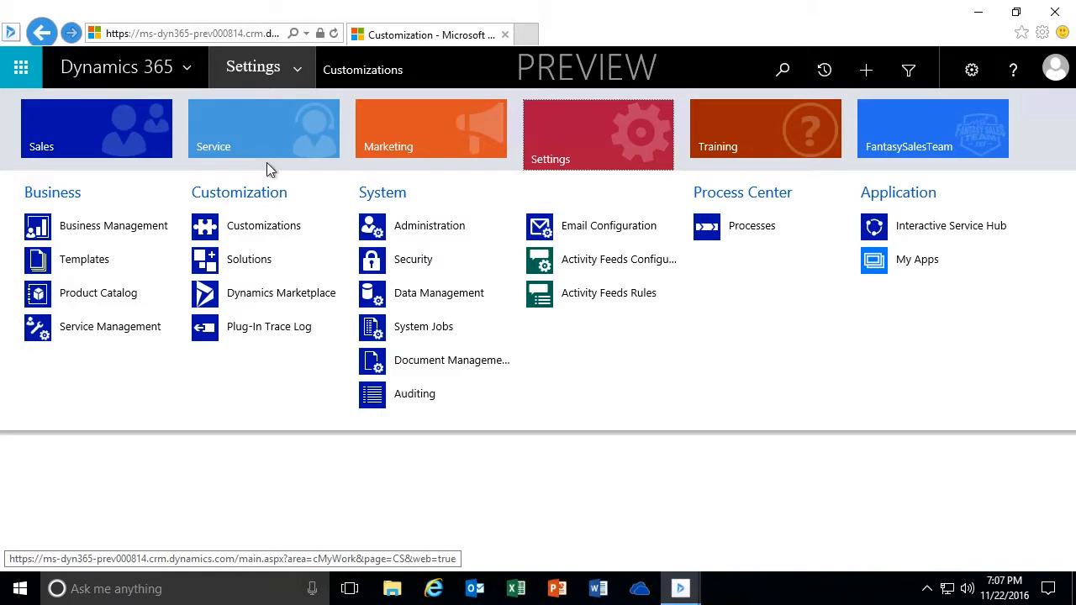
{"action": "left_click", "coordinate": [261, 152]}
{"action": "left_click", "coordinate": [403, 225]}
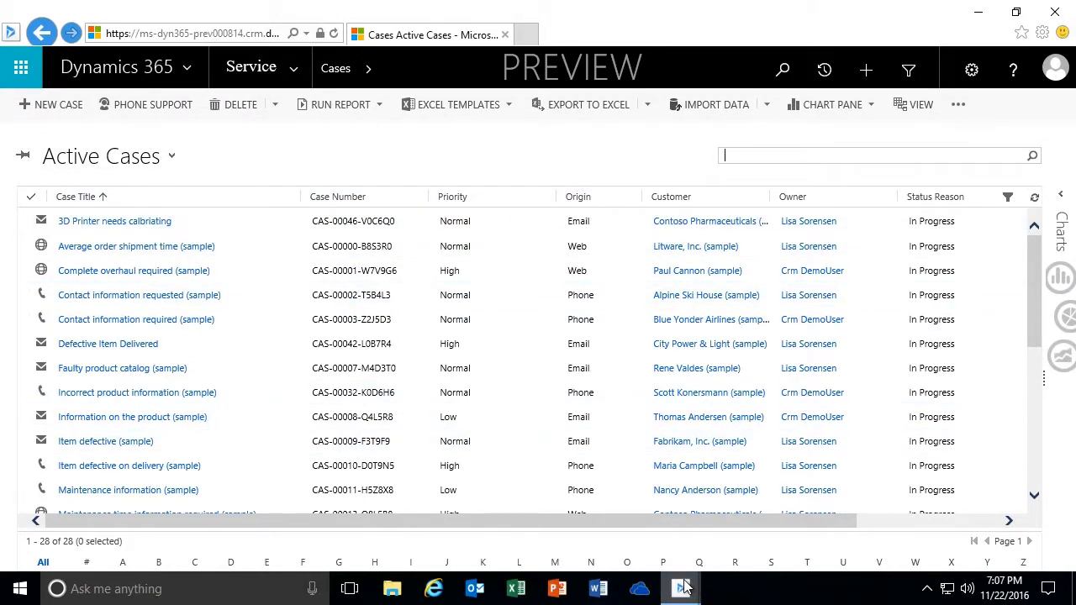
Step: Return to the default solution window, review the Editable Grid assignment, and save the Case entity
{"action": "mouse_move", "coordinate": [683, 587]}
{"action": "left_click", "coordinate": [748, 517]}
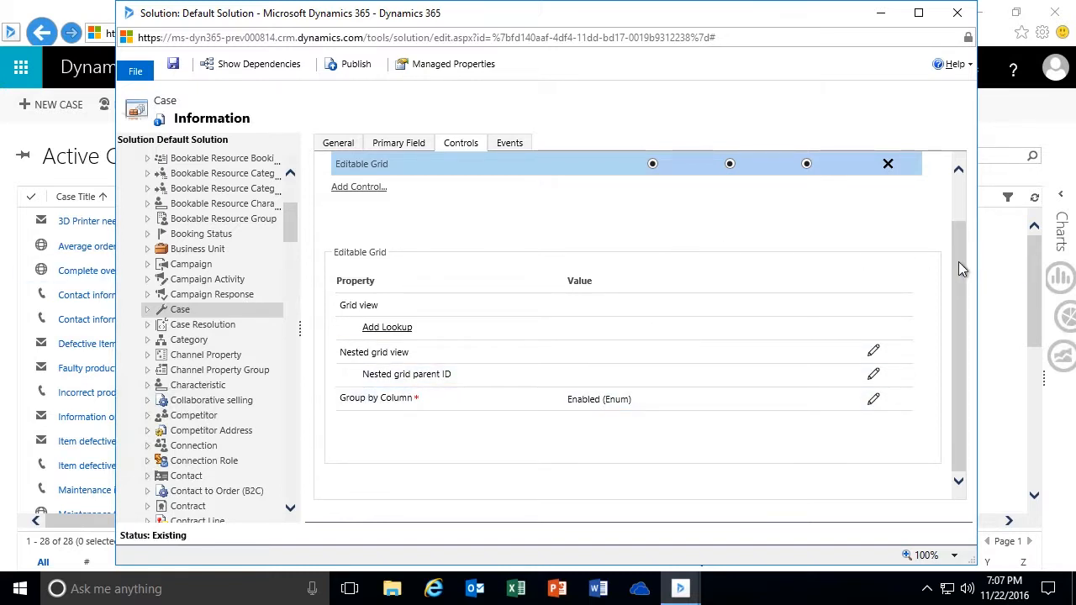
{"action": "left_click_drag", "start_coordinate": [962, 268], "coordinate": [960, 197]}
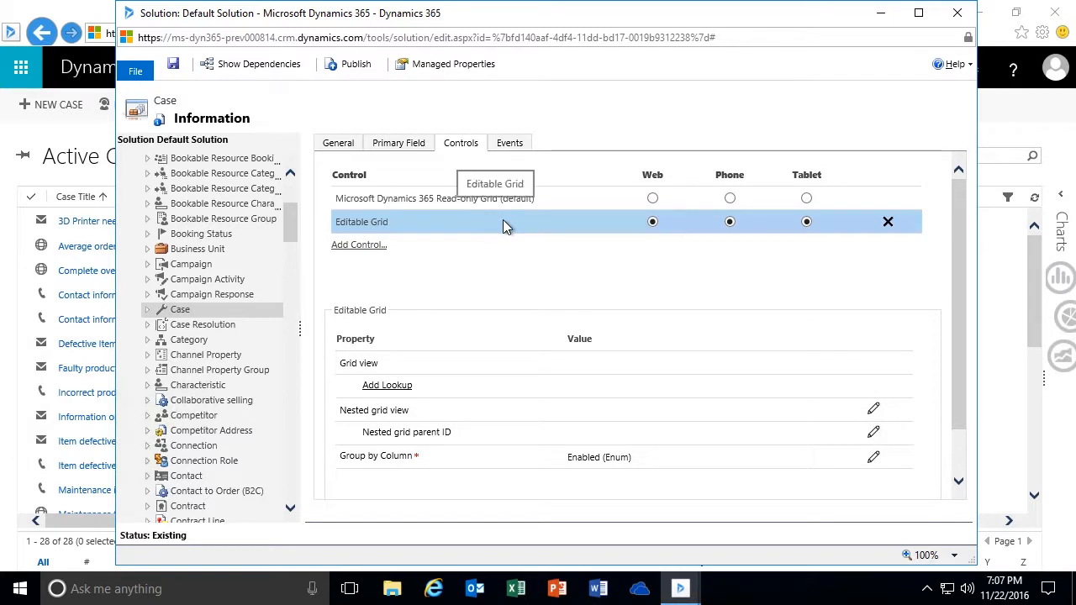
{"action": "left_click", "coordinate": [173, 67]}
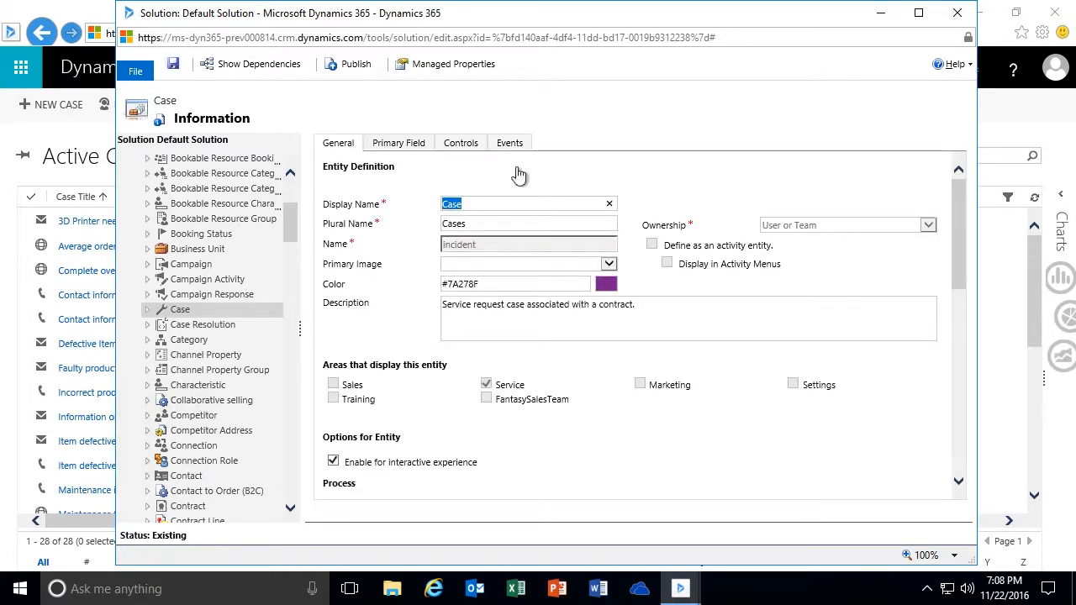
Step: Publish the Case entity, and publish all customizations from the default solution's information page
{"action": "left_click", "coordinate": [354, 71]}
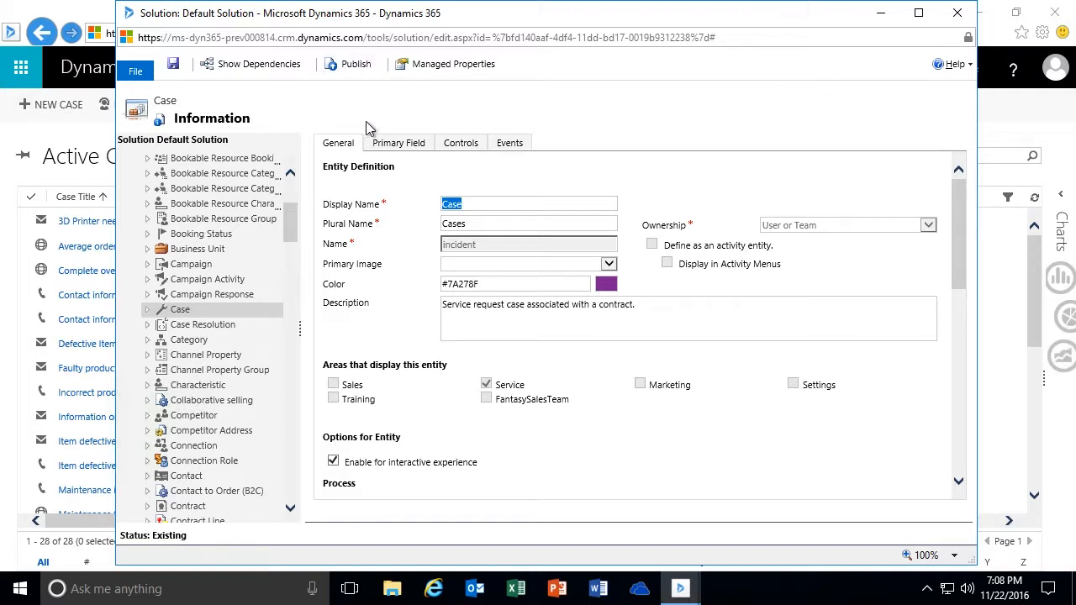
{"action": "left_click_drag", "start_coordinate": [291, 212], "coordinate": [294, 180]}
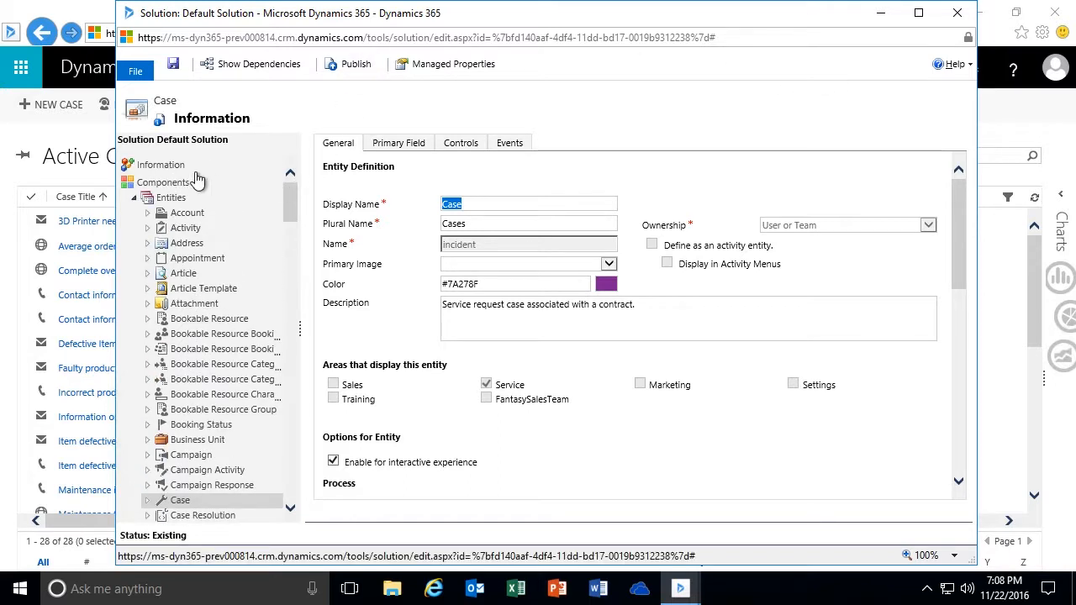
{"action": "left_click", "coordinate": [160, 165]}
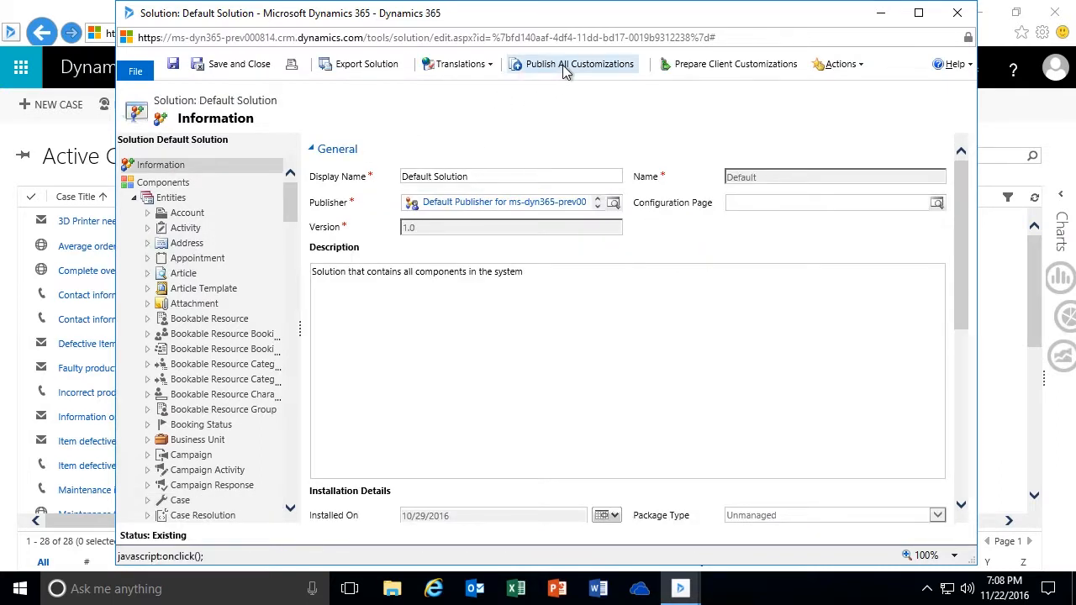
{"action": "left_click", "coordinate": [565, 71]}
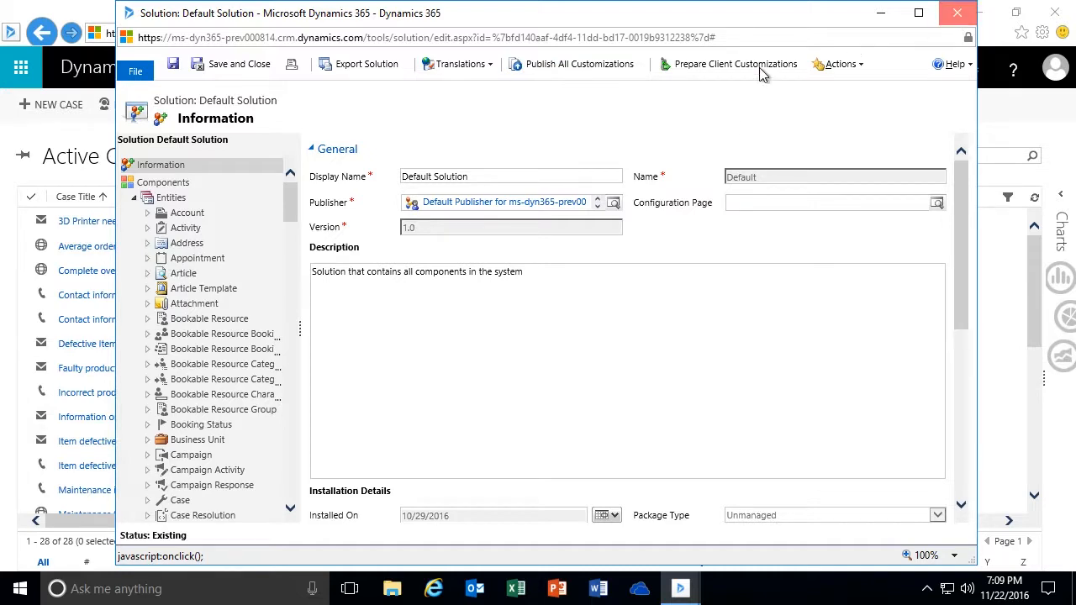
Step: Close the solution window and reload the Active Cases page, agreeing to resend the submitted information
{"action": "left_click", "coordinate": [958, 18]}
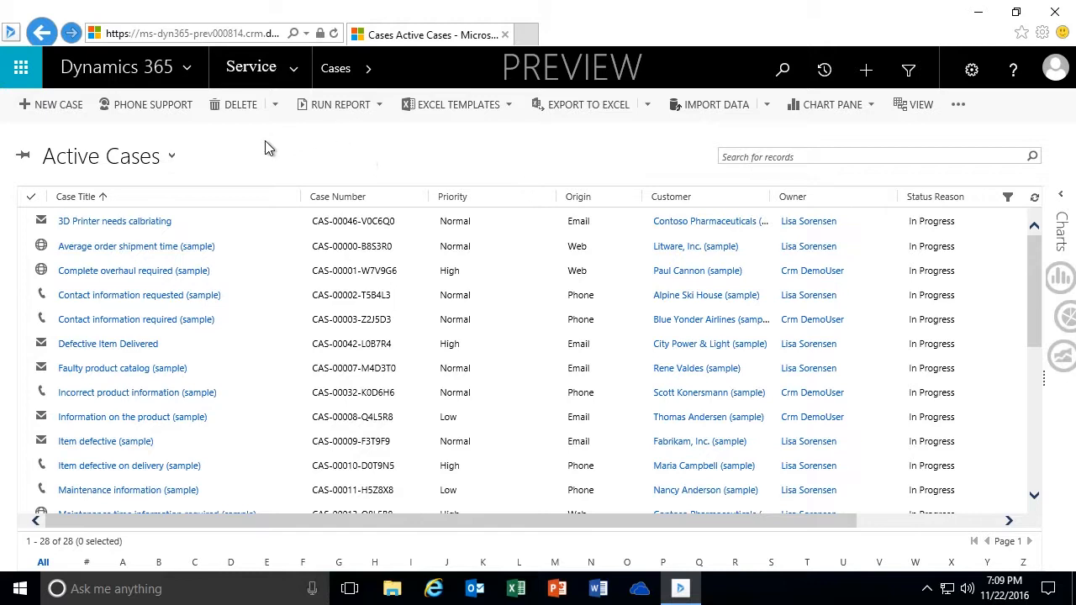
{"action": "left_click", "coordinate": [335, 35]}
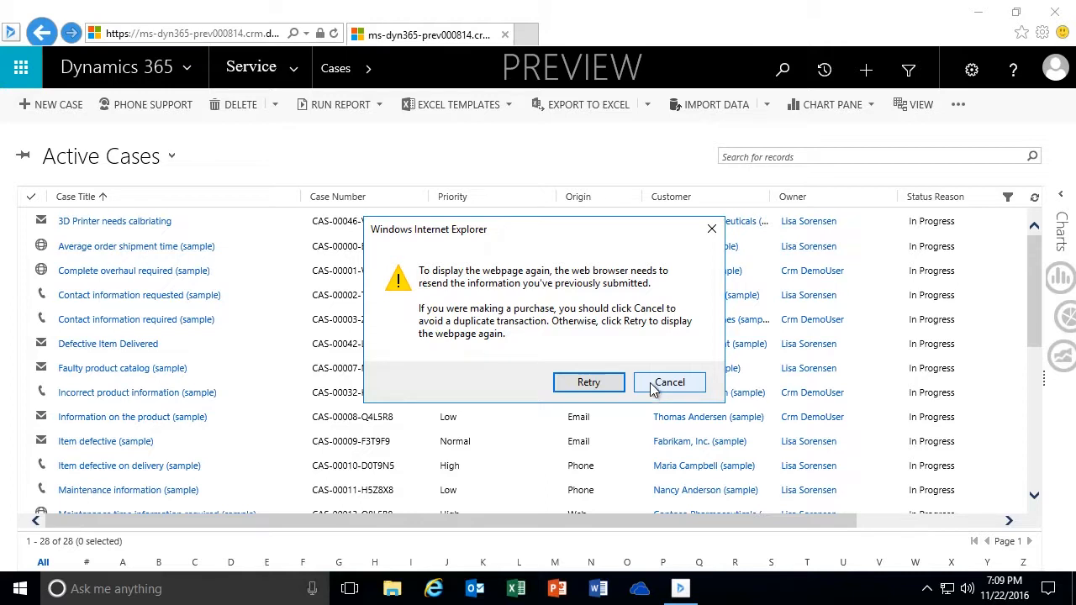
{"action": "left_click", "coordinate": [591, 381]}
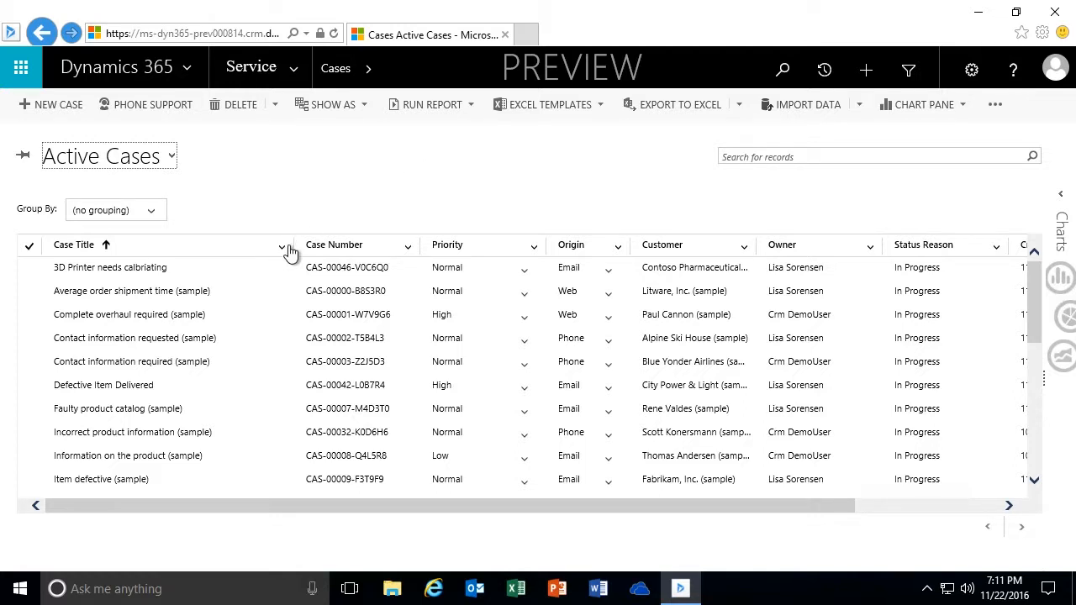
Step: Widen the Case Number column slightly, and set the priority of the "3D Printer needs calbriating" case to High
{"action": "left_click_drag", "start_coordinate": [420, 245], "coordinate": [429, 247]}
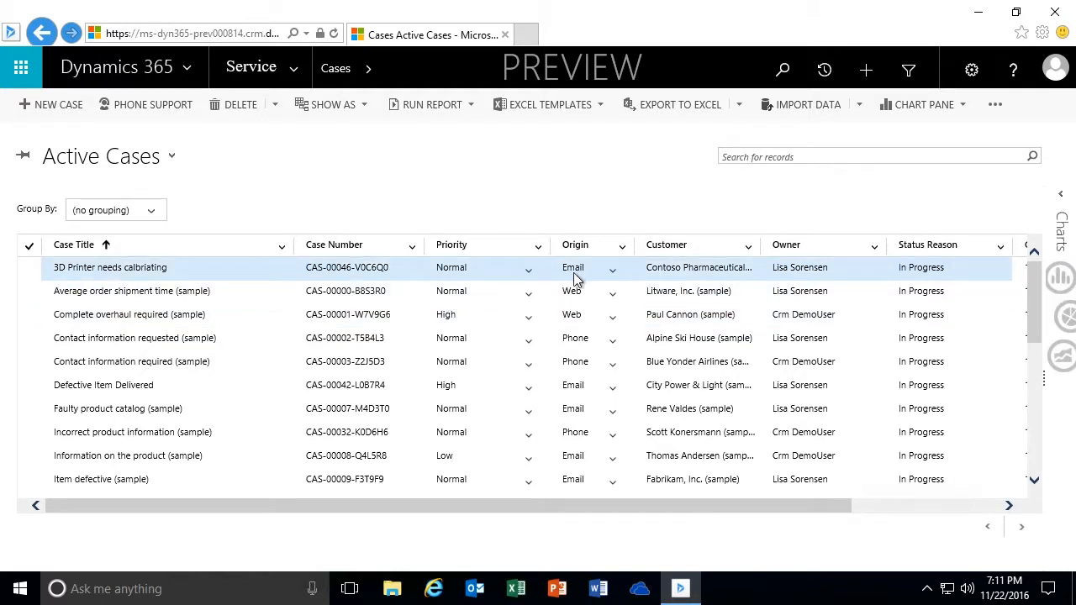
{"action": "left_click", "coordinate": [529, 279]}
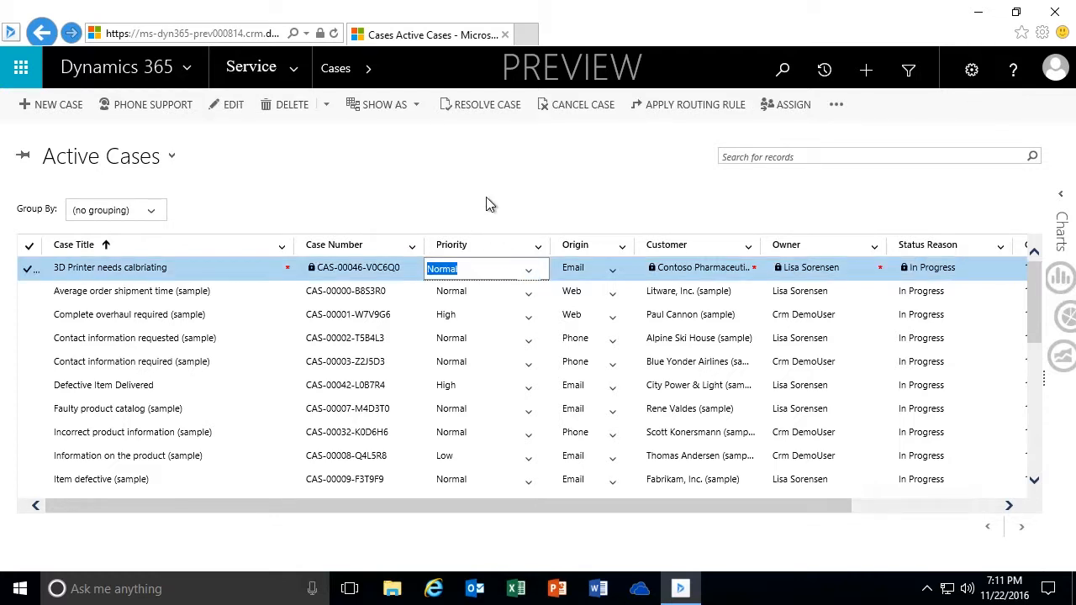
{"action": "left_click", "coordinate": [528, 271]}
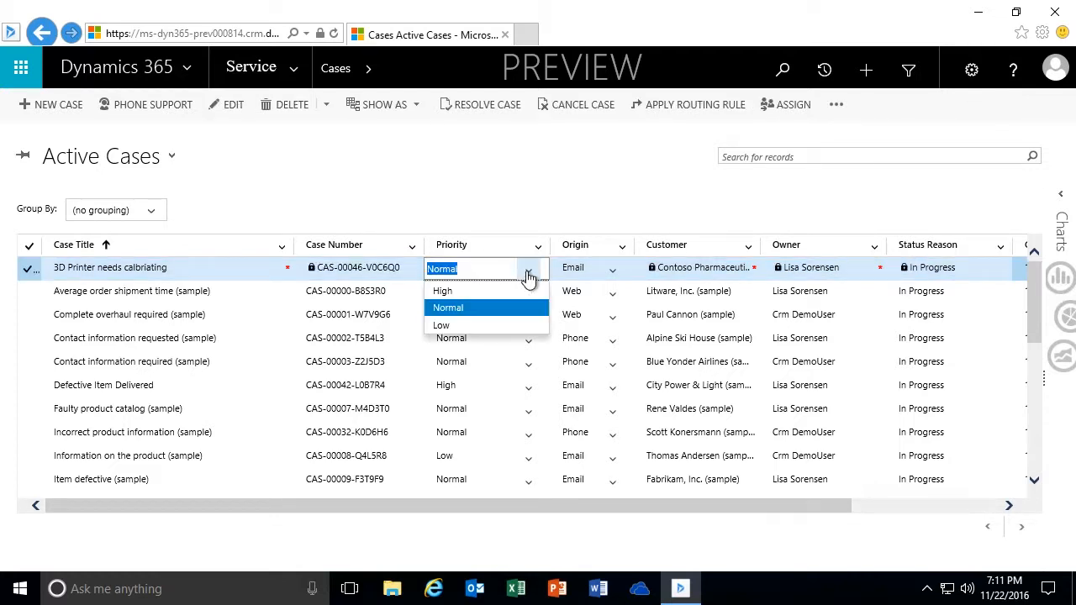
{"action": "left_click", "coordinate": [444, 291]}
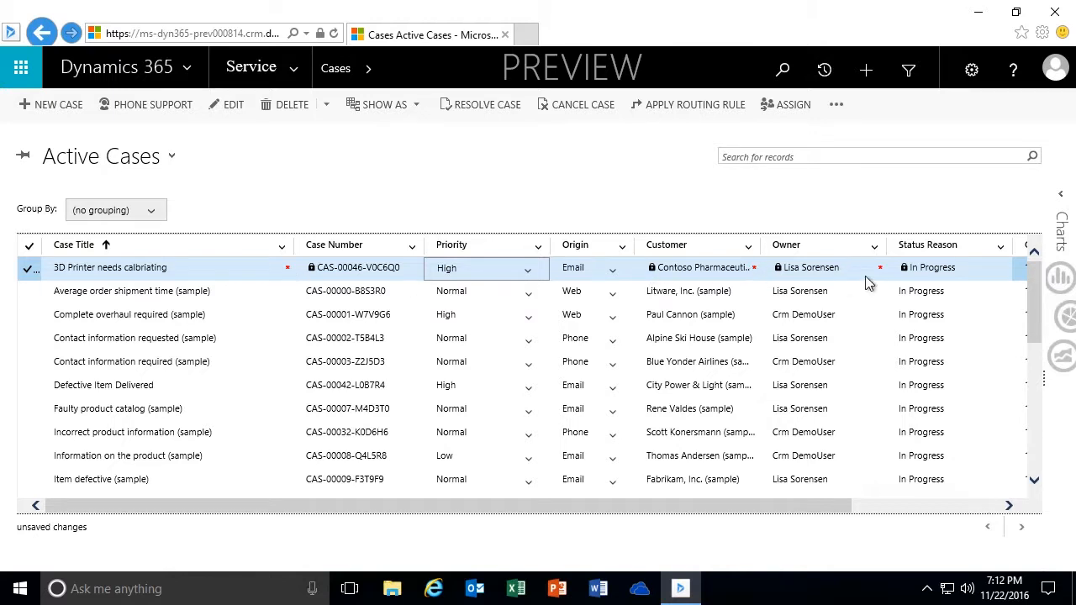
Step: Examine the case row across all columns, from Case Title to Created On, for editable and locked fields and the save option
{"action": "left_click_drag", "start_coordinate": [777, 501], "coordinate": [720, 506]}
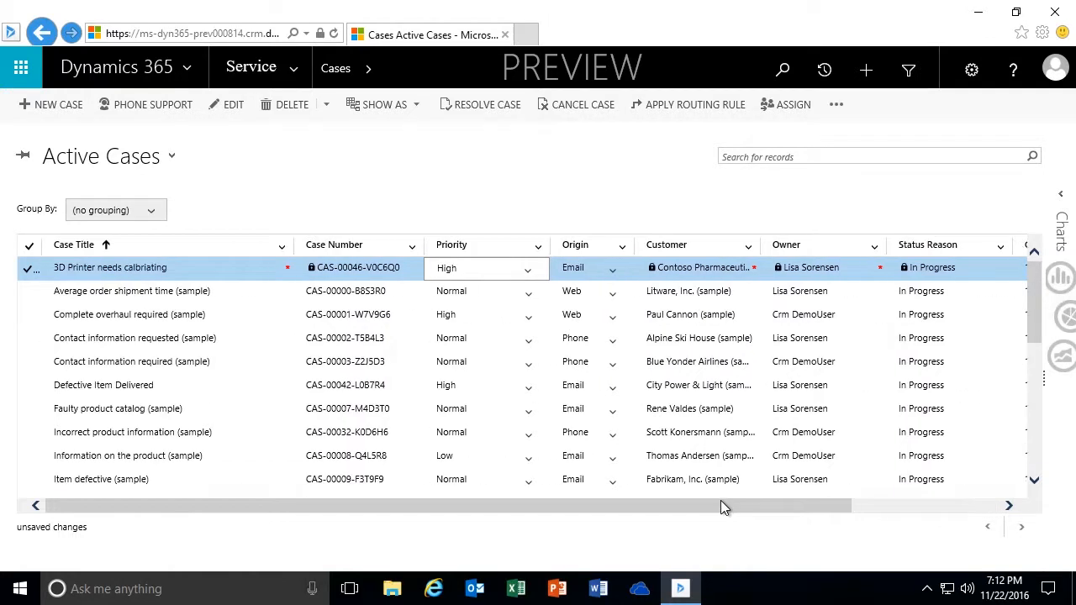
{"action": "left_click", "coordinate": [740, 269]}
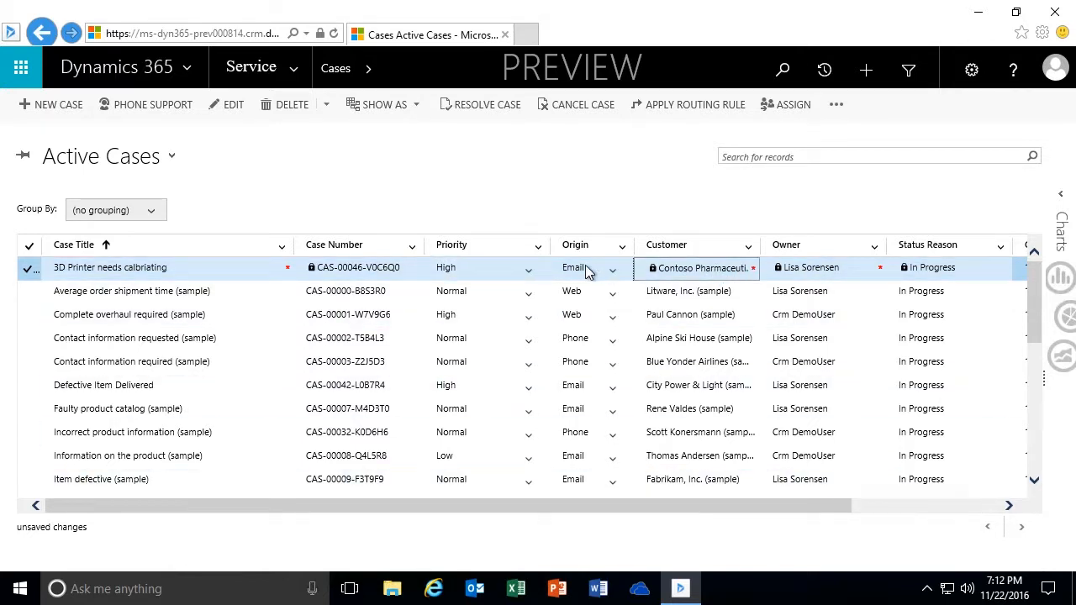
{"action": "left_click", "coordinate": [206, 271]}
{"action": "left_click", "coordinate": [211, 271]}
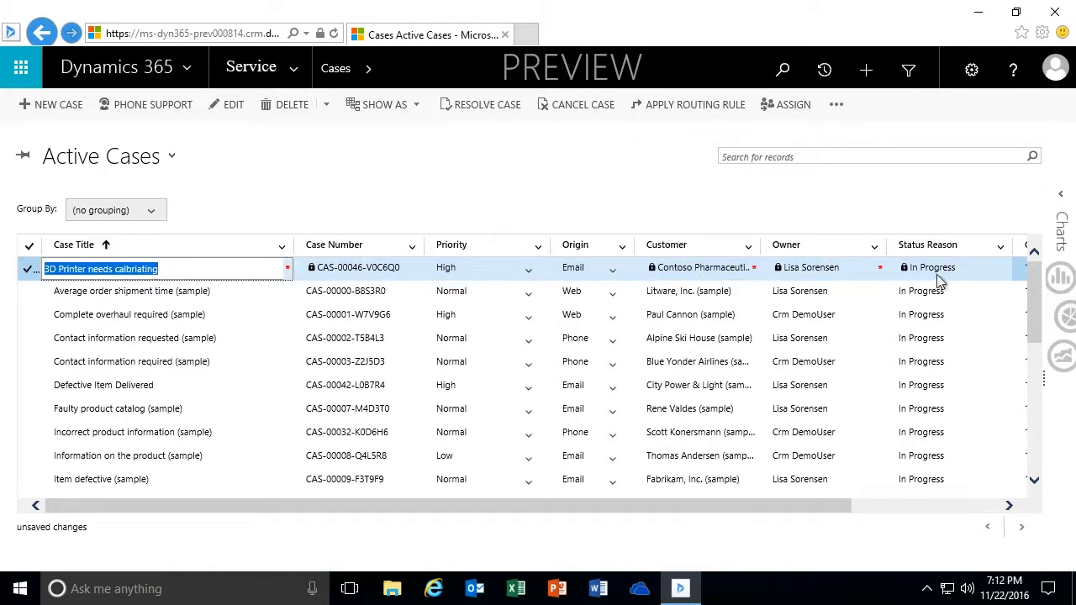
{"action": "left_click_drag", "start_coordinate": [808, 510], "coordinate": [934, 507]}
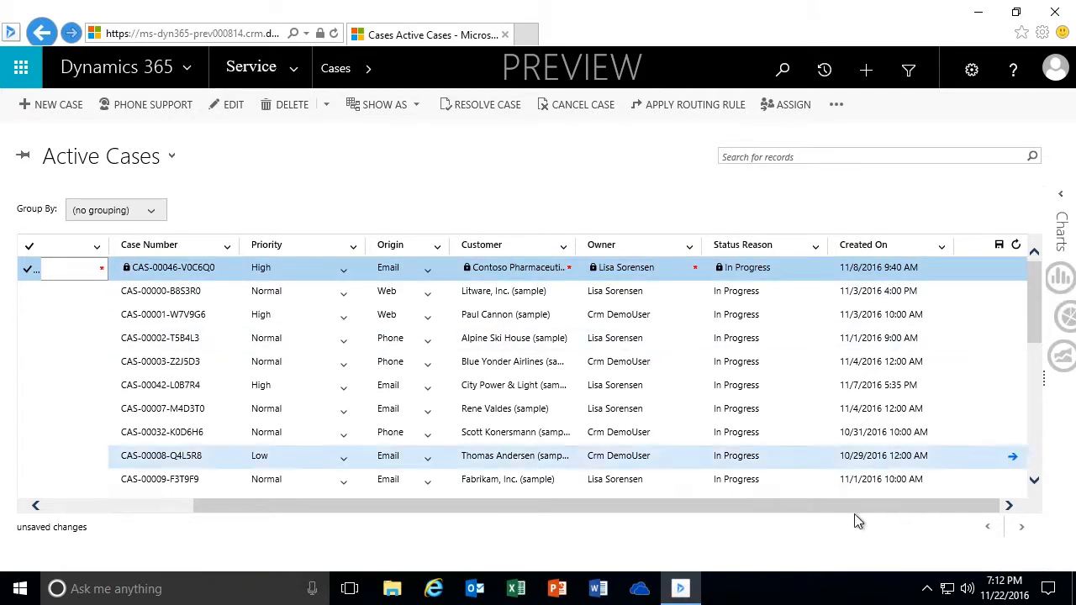
{"action": "left_click_drag", "start_coordinate": [838, 508], "coordinate": [670, 523]}
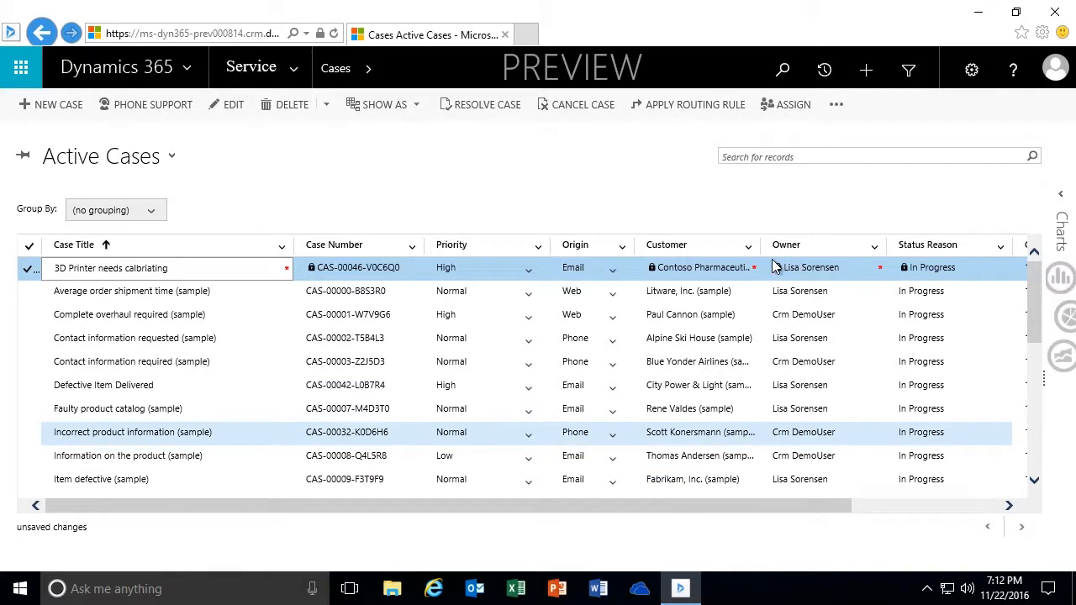
Step: Open the "Average order shipment time (sample)" case record from its grid row, and close it to return to Active Cases
{"action": "left_click", "coordinate": [745, 292]}
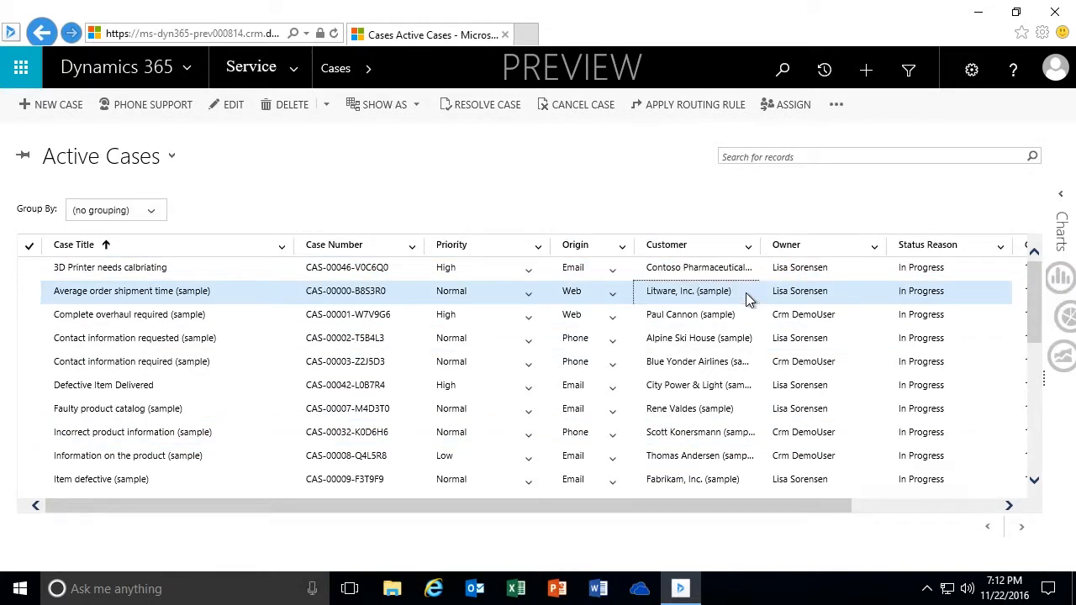
{"action": "left_click", "coordinate": [745, 292]}
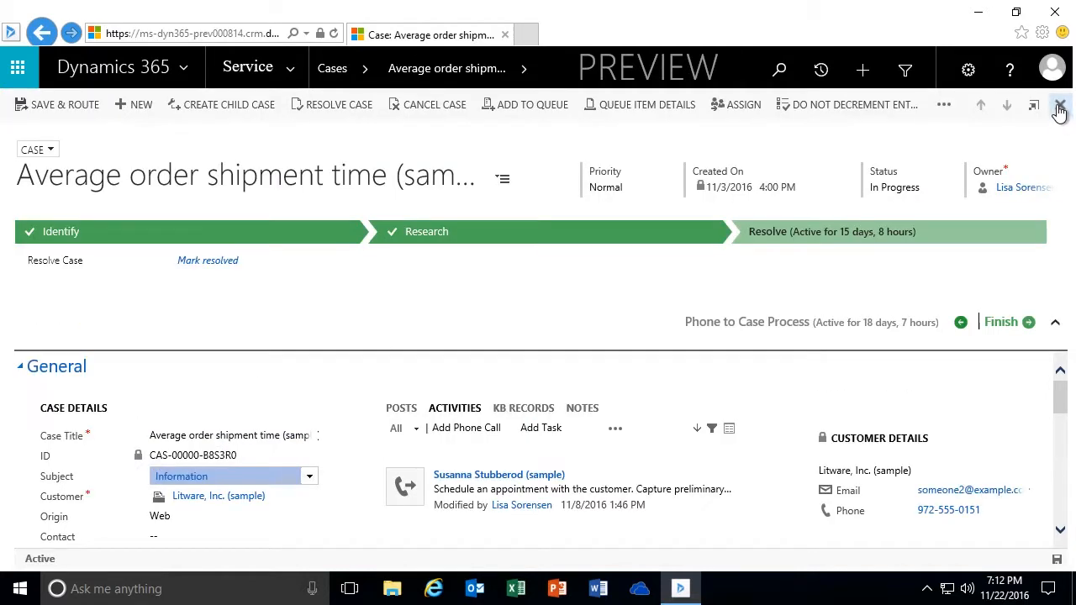
{"action": "left_click", "coordinate": [1059, 110]}
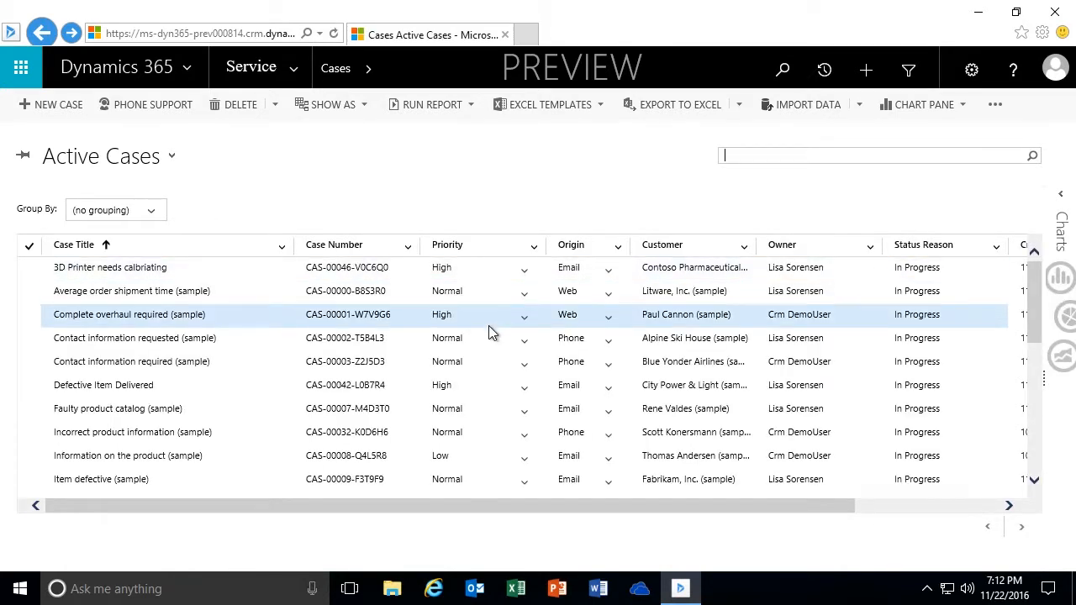
Step: Set the priority of the "Information on the product (sample)" case to Normal, and save the change by moving to other case rows
{"action": "left_click", "coordinate": [523, 461]}
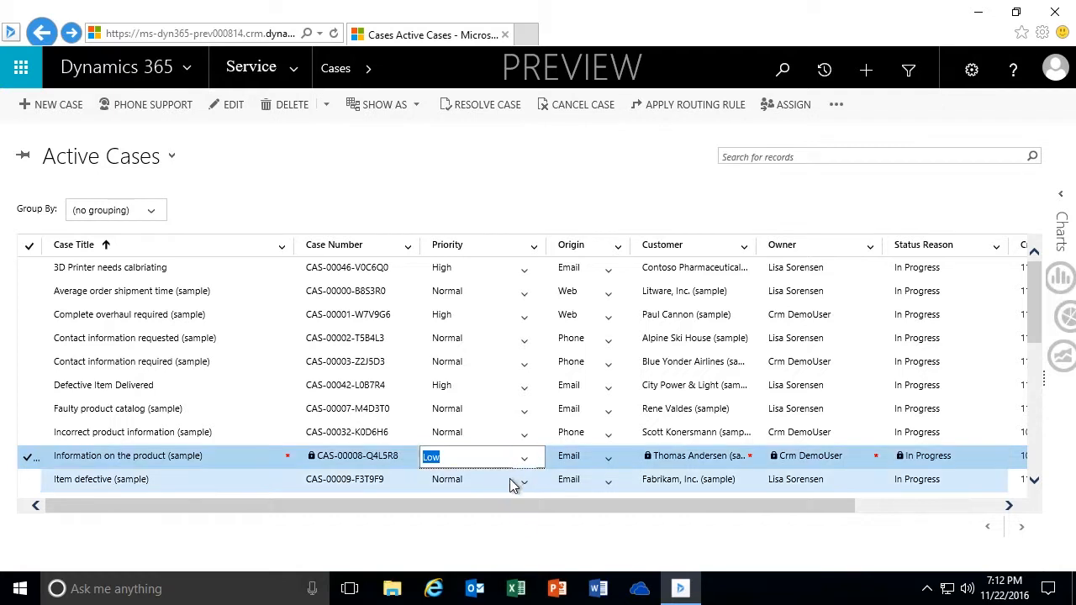
{"action": "left_click", "coordinate": [524, 461]}
{"action": "left_click", "coordinate": [445, 498]}
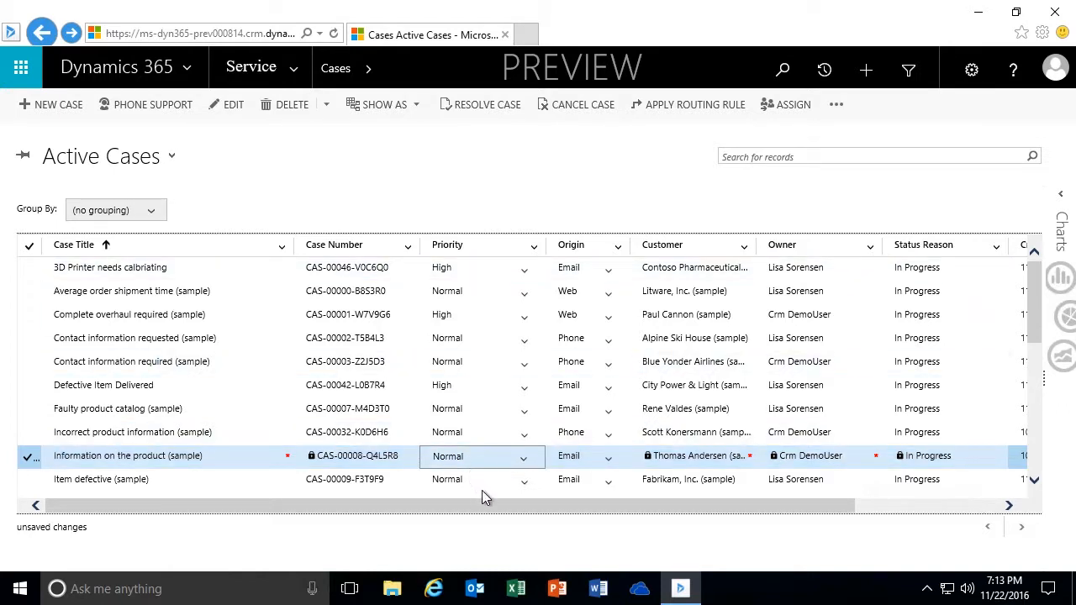
{"action": "left_click_drag", "start_coordinate": [495, 506], "coordinate": [660, 526]}
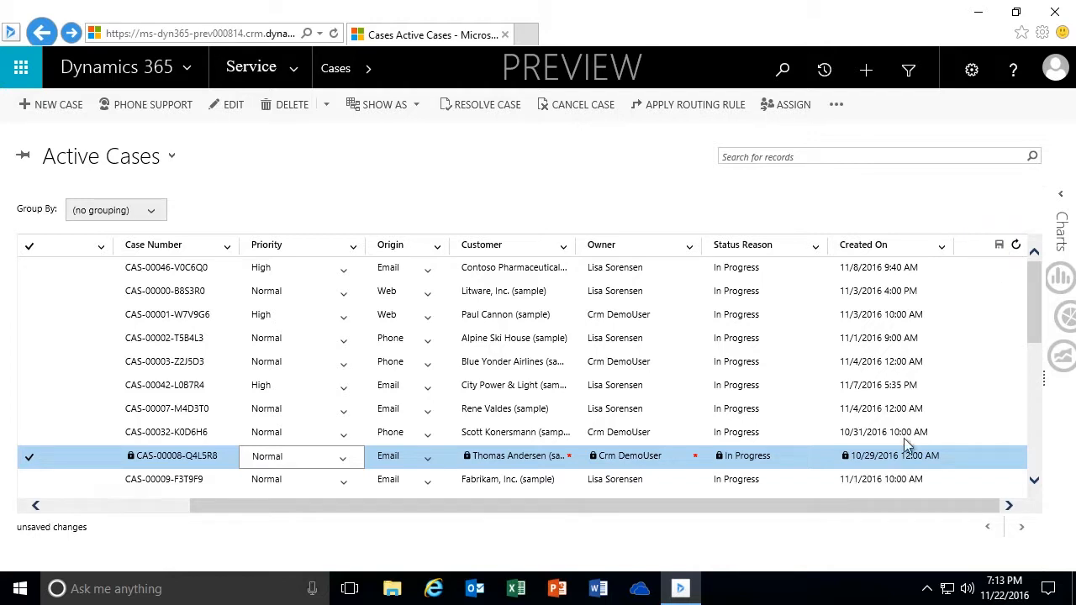
{"action": "left_click_drag", "start_coordinate": [840, 506], "coordinate": [634, 523]}
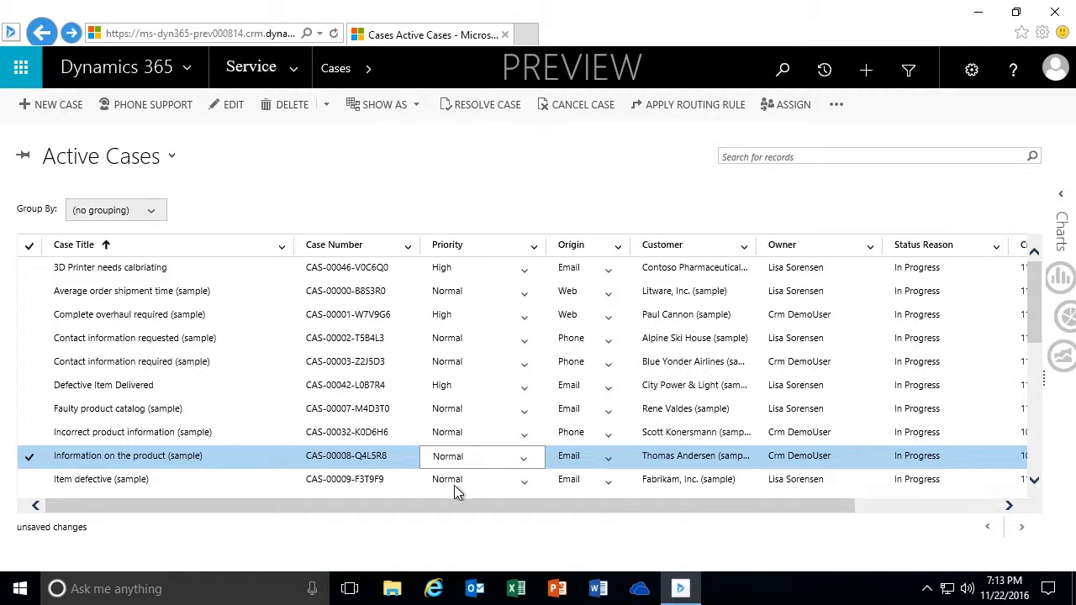
{"action": "left_click", "coordinate": [206, 409]}
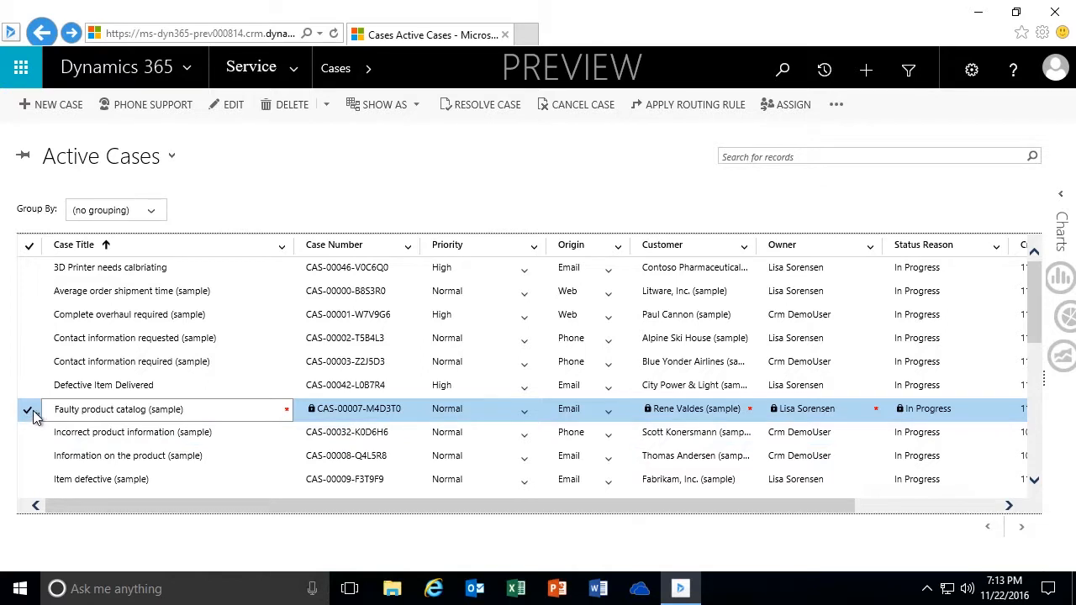
{"action": "left_click", "coordinate": [203, 388]}
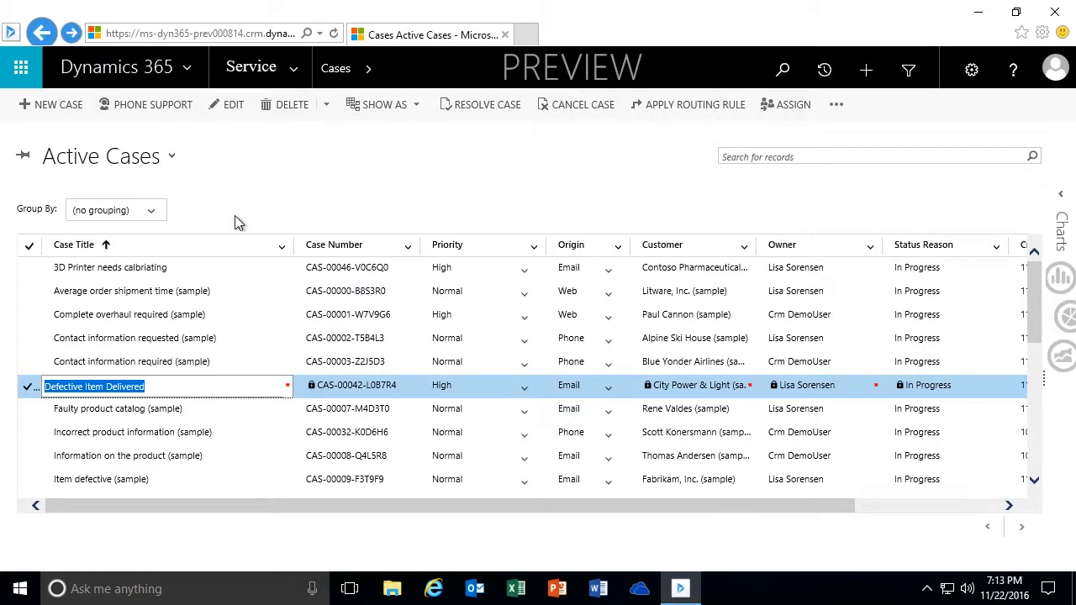
Step: Switch to the High Priority Active Cases view, and widen the Origin column until its values are readable
{"action": "left_click", "coordinate": [172, 158]}
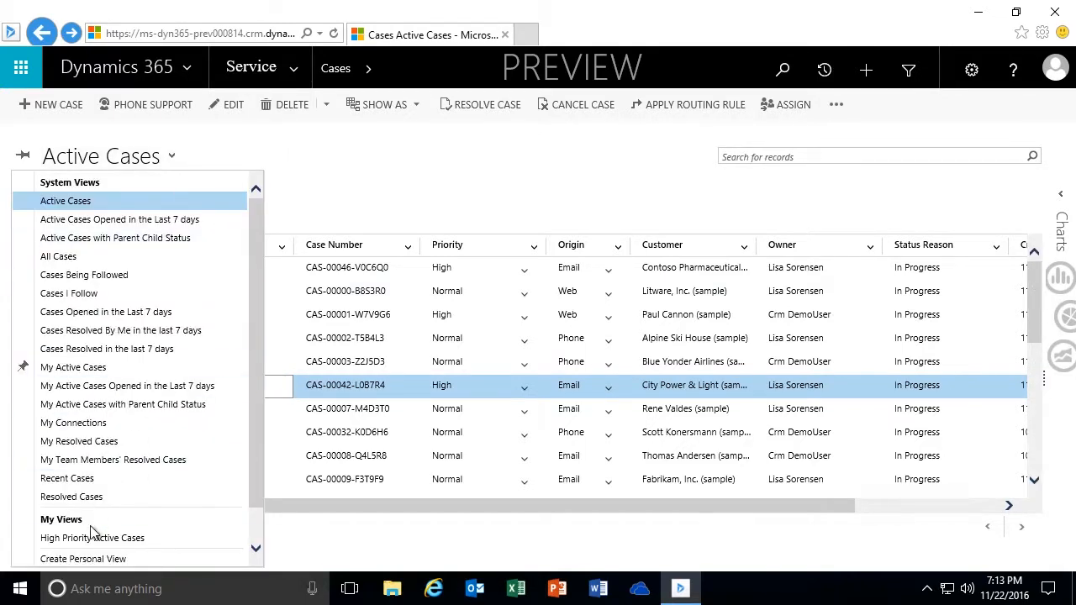
{"action": "left_click", "coordinate": [90, 539]}
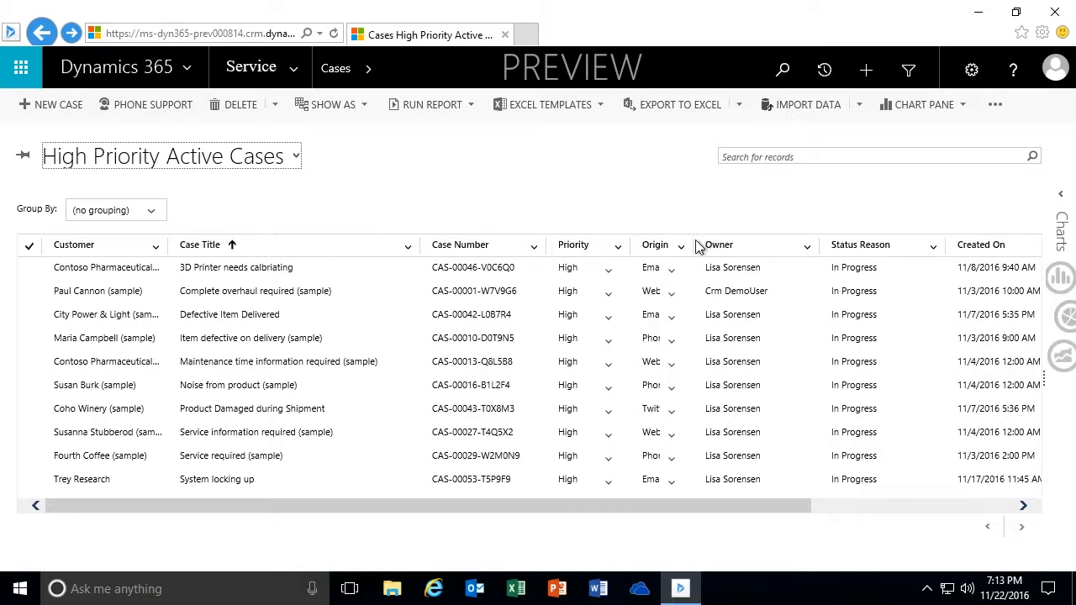
{"action": "left_click_drag", "start_coordinate": [693, 243], "coordinate": [722, 244]}
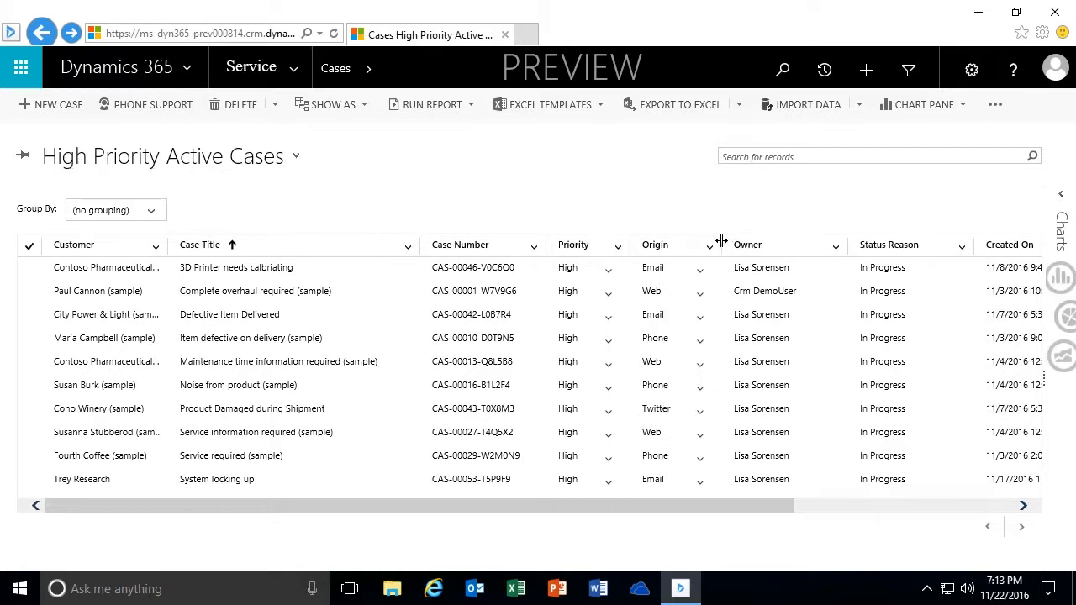
Step: Set the origin of the "Product Damaged during Shipment" case to Email, and return to the Active Cases view
{"action": "left_click", "coordinate": [700, 416]}
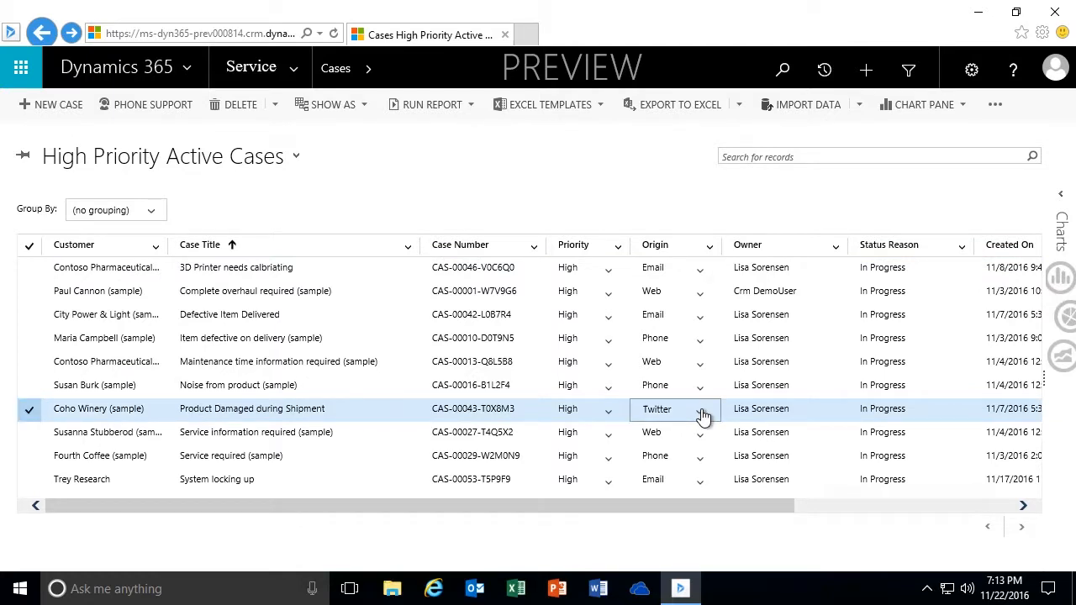
{"action": "left_click", "coordinate": [703, 412]}
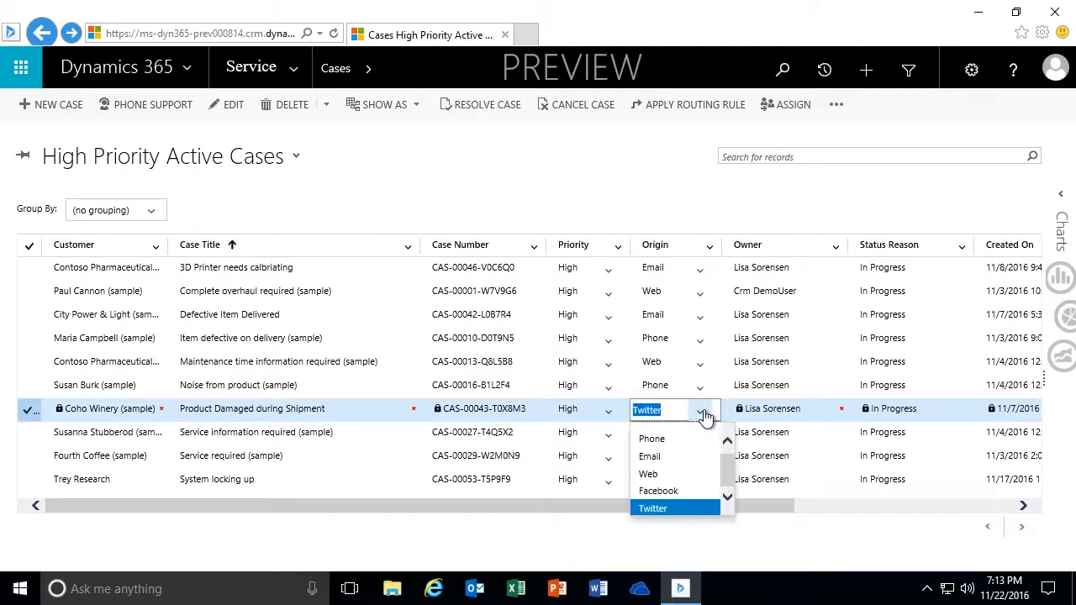
{"action": "left_click", "coordinate": [654, 456]}
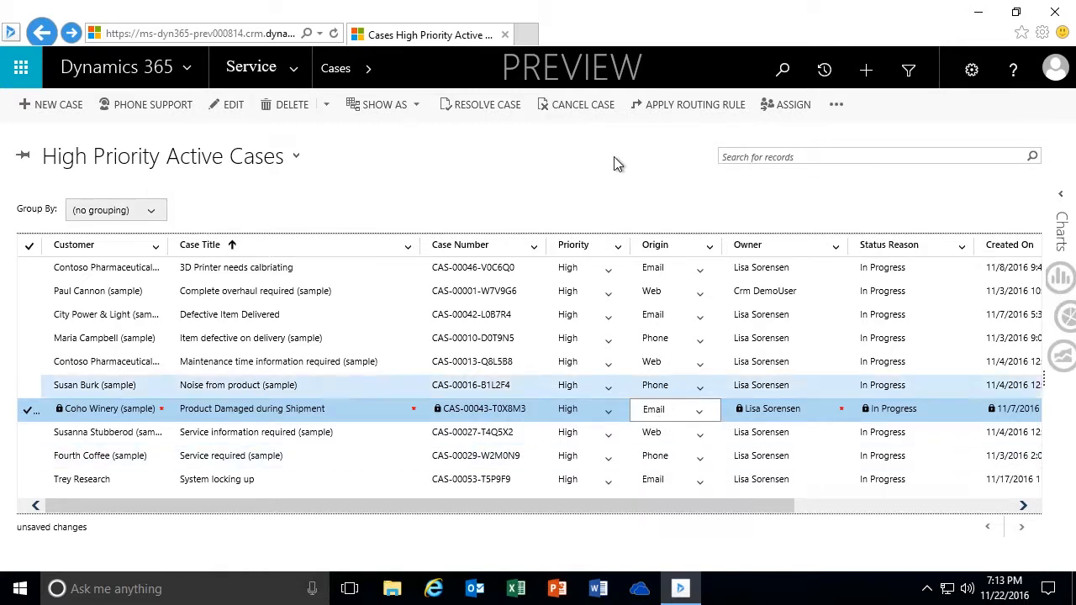
{"action": "left_click", "coordinate": [295, 158]}
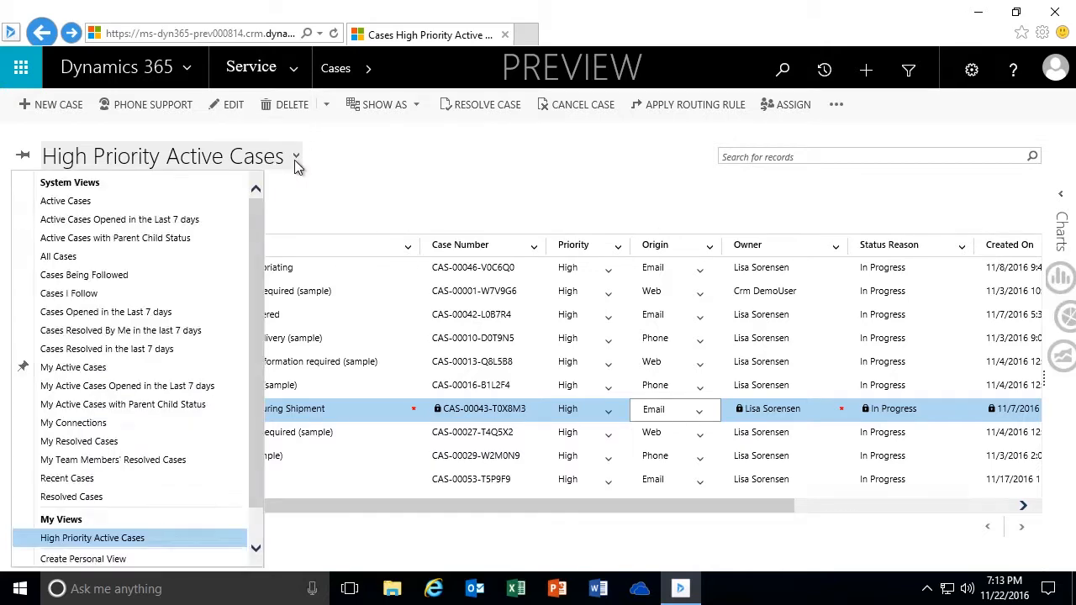
{"action": "left_click", "coordinate": [80, 204]}
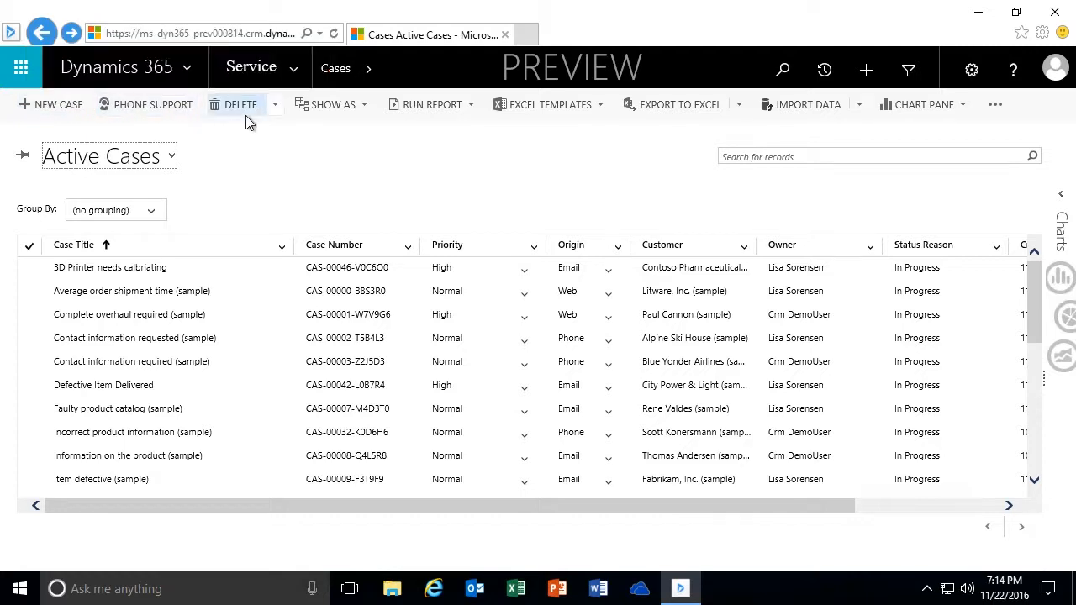
Step: Show the Active Cases list as a read-only grid for comparison, and switch it back to the editable grid
{"action": "left_click", "coordinate": [363, 105]}
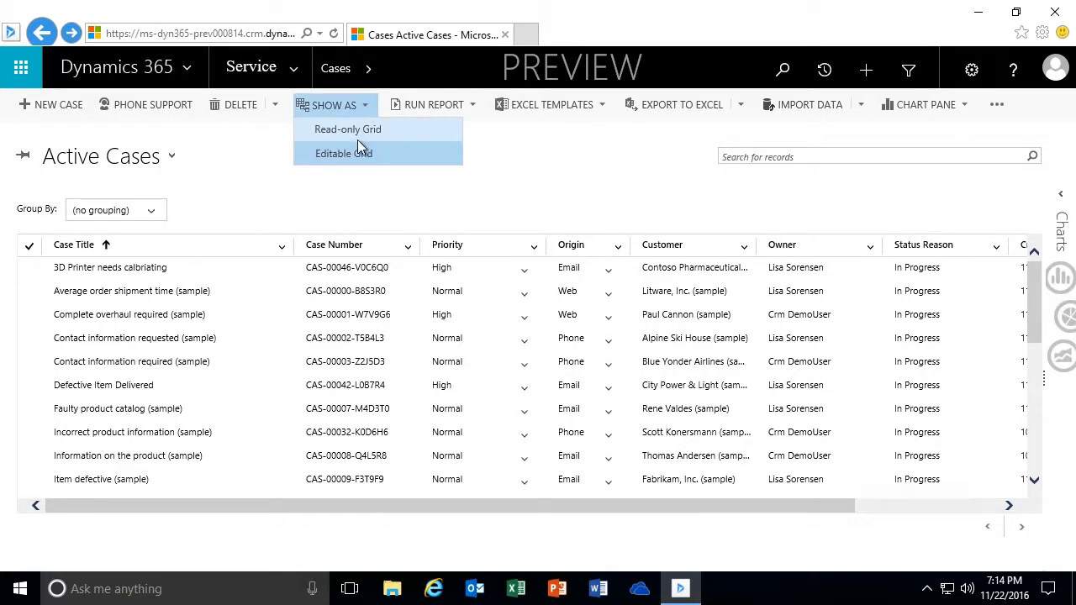
{"action": "left_click", "coordinate": [344, 129]}
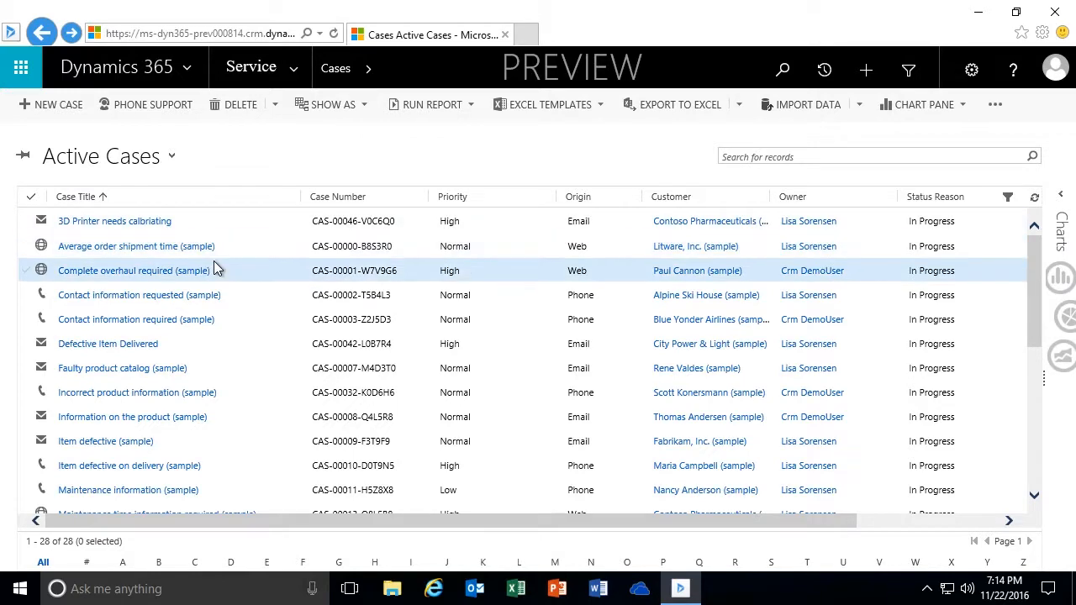
{"action": "left_click", "coordinate": [366, 107]}
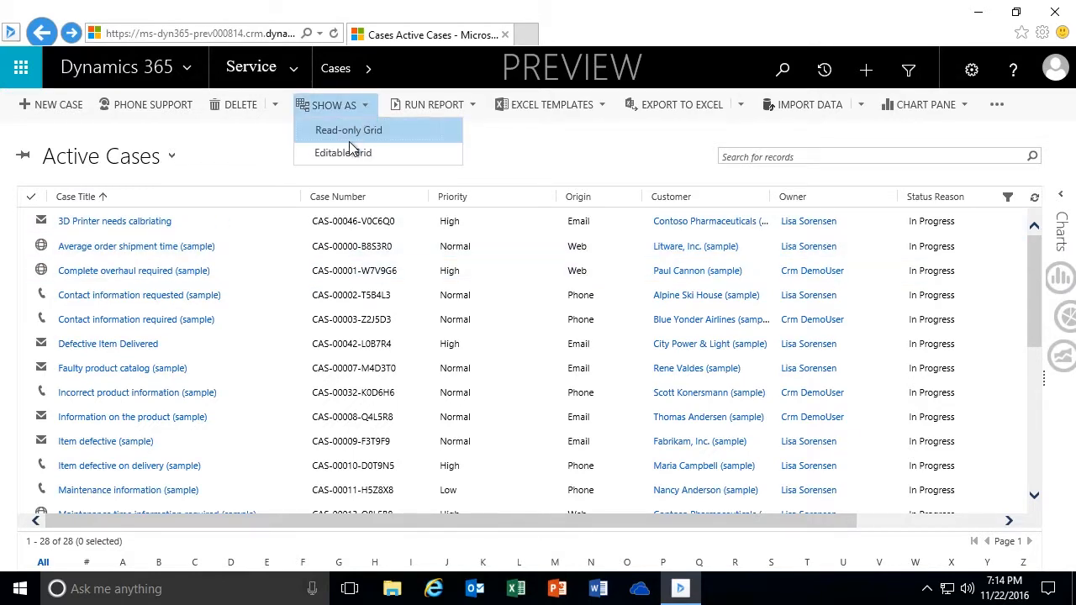
{"action": "left_click", "coordinate": [348, 153]}
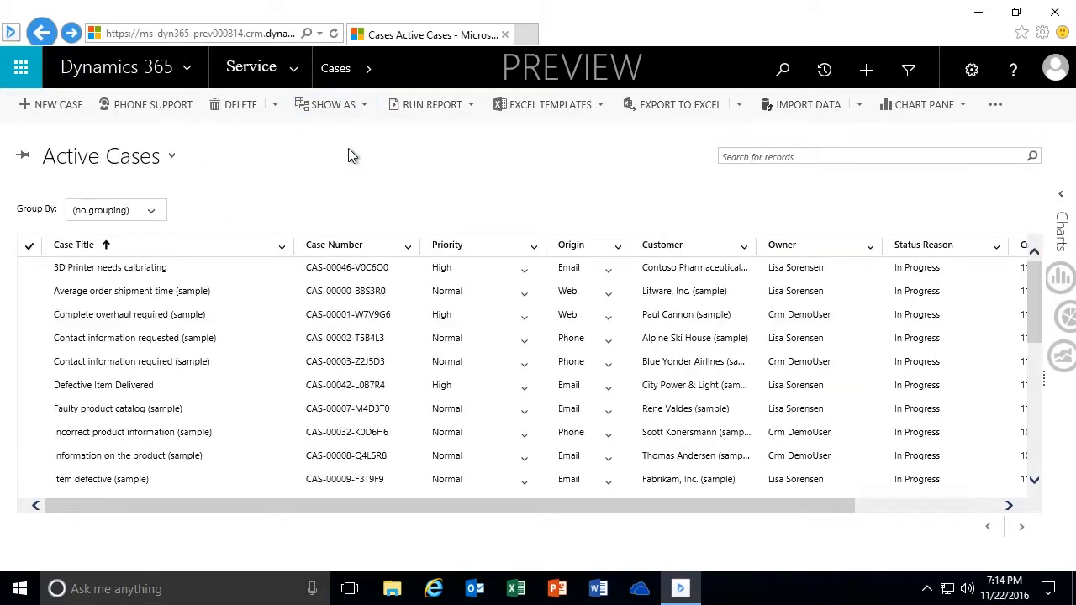
Step: Open the "Complete overhaul required (sample)" case from the editable grid, decline sending the error report, and close the record
{"action": "left_click", "coordinate": [219, 315]}
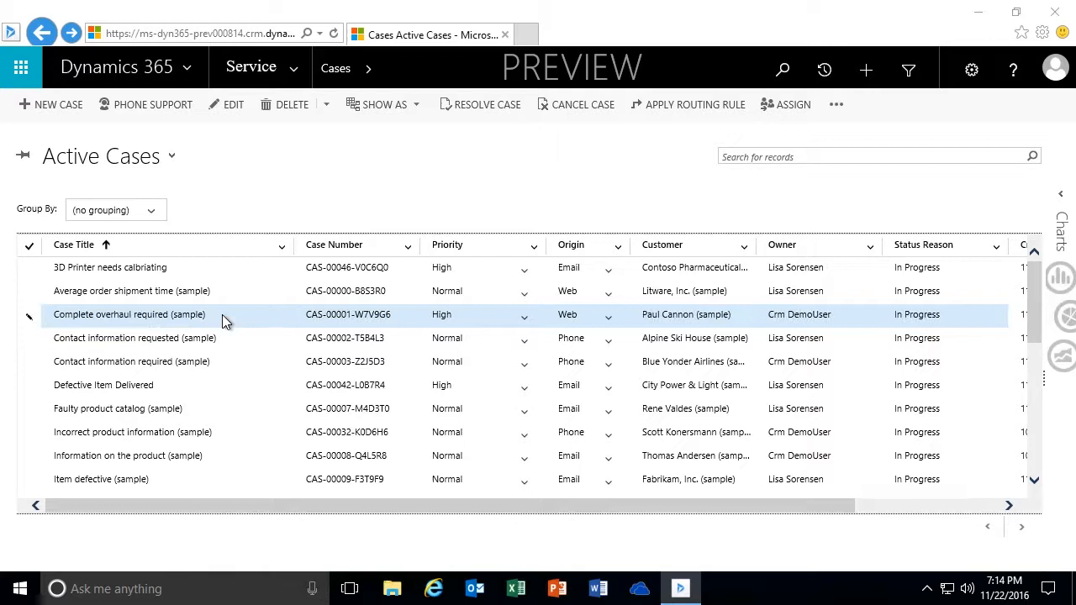
{"action": "double_click", "coordinate": [222, 317]}
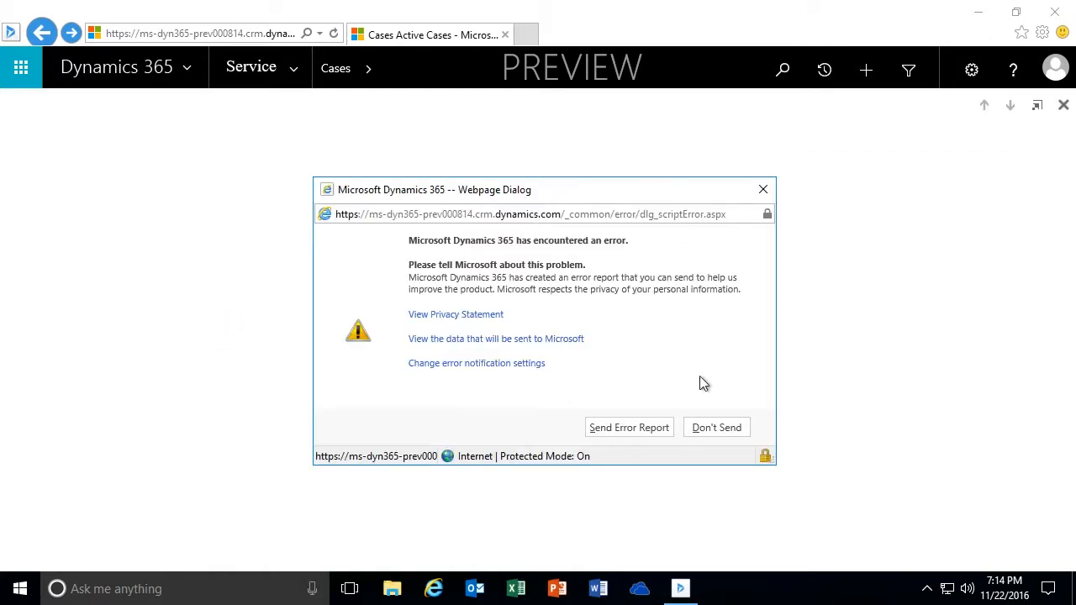
{"action": "left_click", "coordinate": [716, 430]}
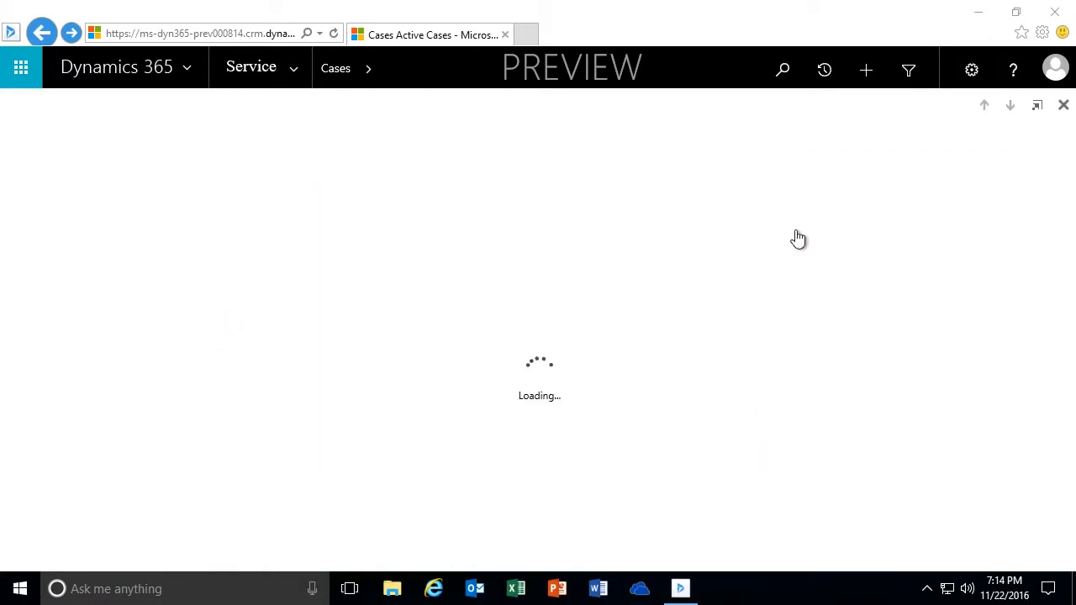
{"action": "left_click", "coordinate": [1061, 108]}
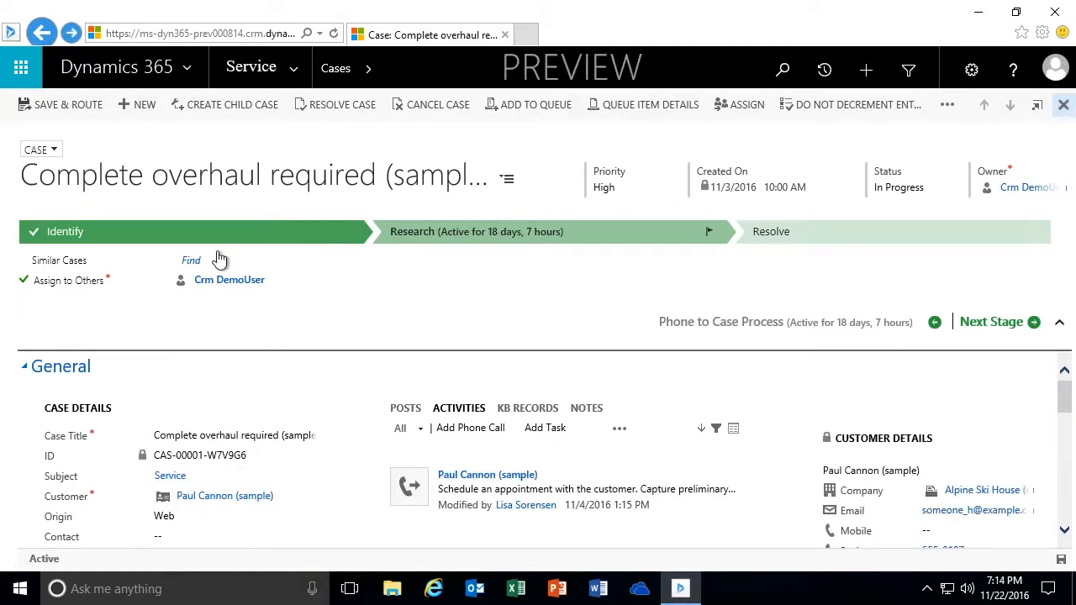
Step: Show the Active Cases list as a read-only grid
{"action": "left_click", "coordinate": [358, 108]}
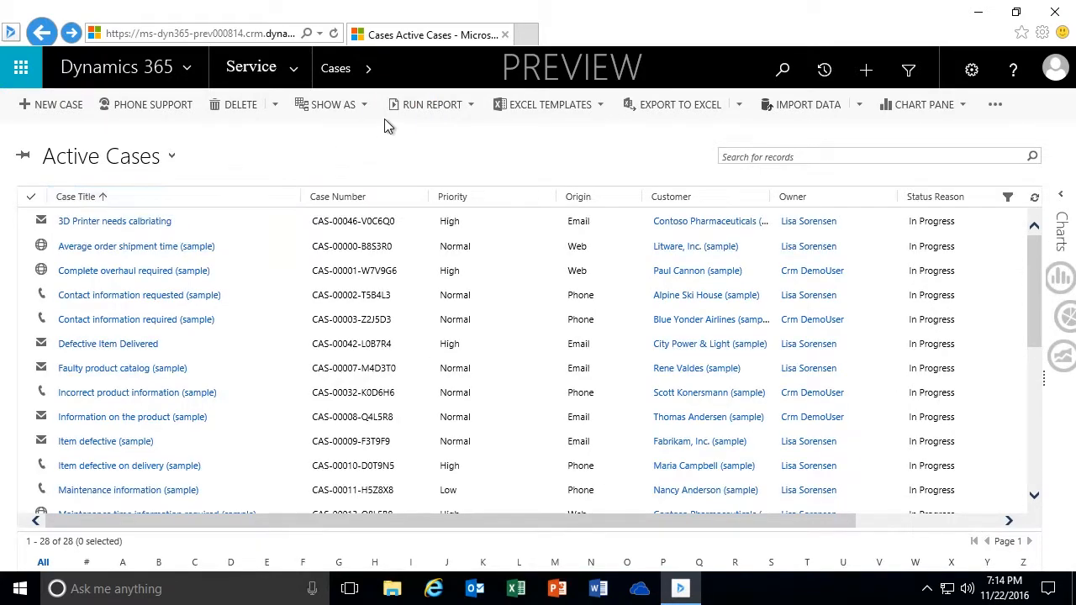
Step: Show the Active Cases list as an editable grid and group it by Customer
{"action": "left_click", "coordinate": [361, 107]}
{"action": "left_click", "coordinate": [359, 160]}
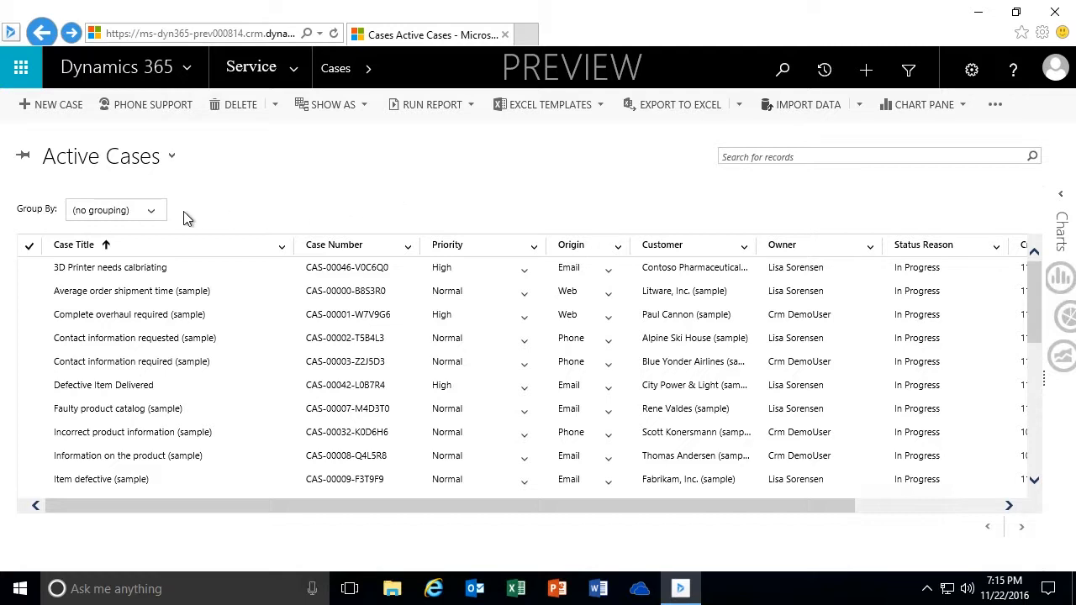
{"action": "left_click", "coordinate": [153, 212]}
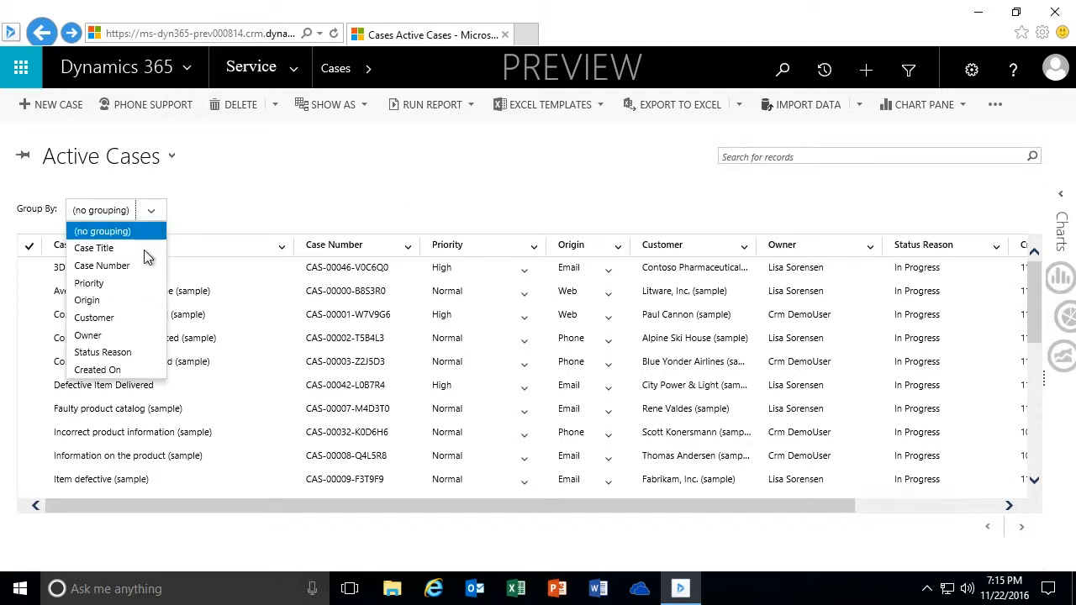
{"action": "left_click", "coordinate": [94, 318]}
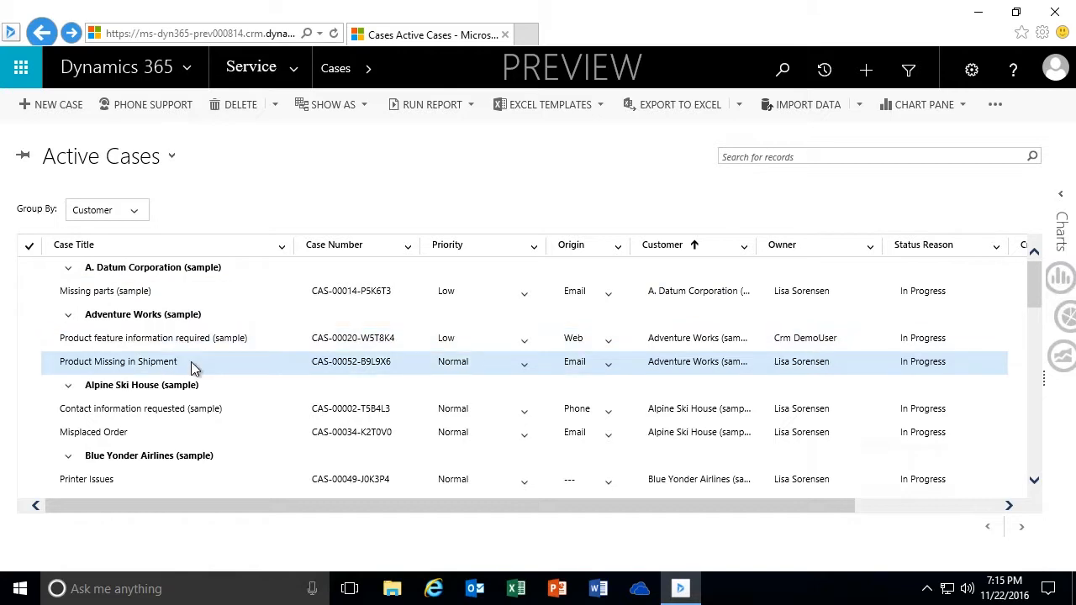
{"action": "scroll", "coordinate": [193, 408], "scroll_direction": "down", "scroll_amount": 2}
{"action": "scroll", "coordinate": [194, 408], "scroll_direction": "down", "scroll_amount": 3}
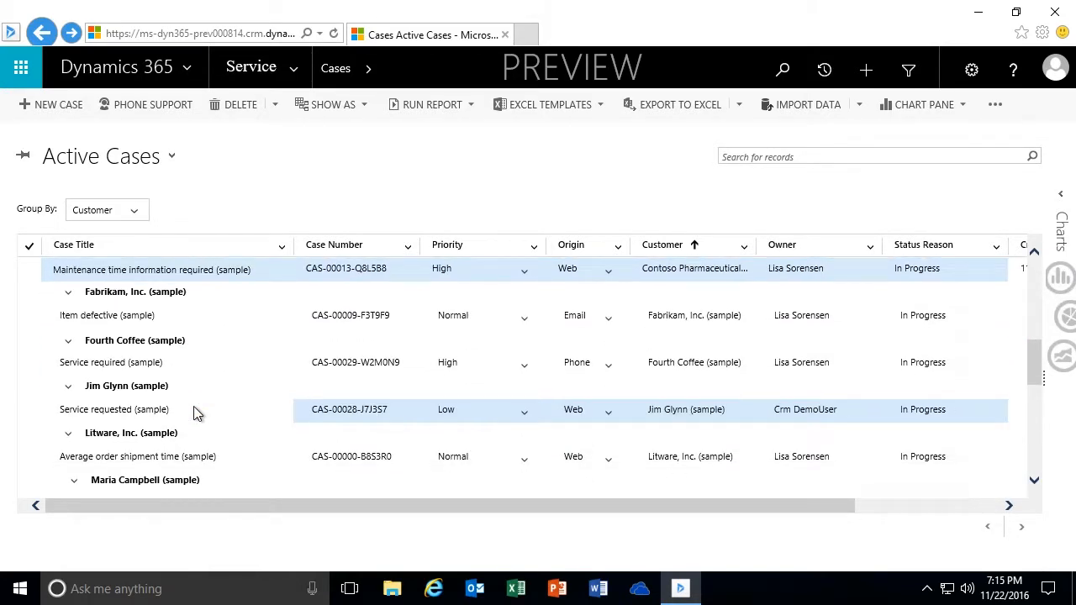
{"action": "scroll", "coordinate": [194, 410], "scroll_direction": "up", "scroll_amount": 5}
{"action": "left_click_drag", "start_coordinate": [387, 506], "coordinate": [282, 507]}
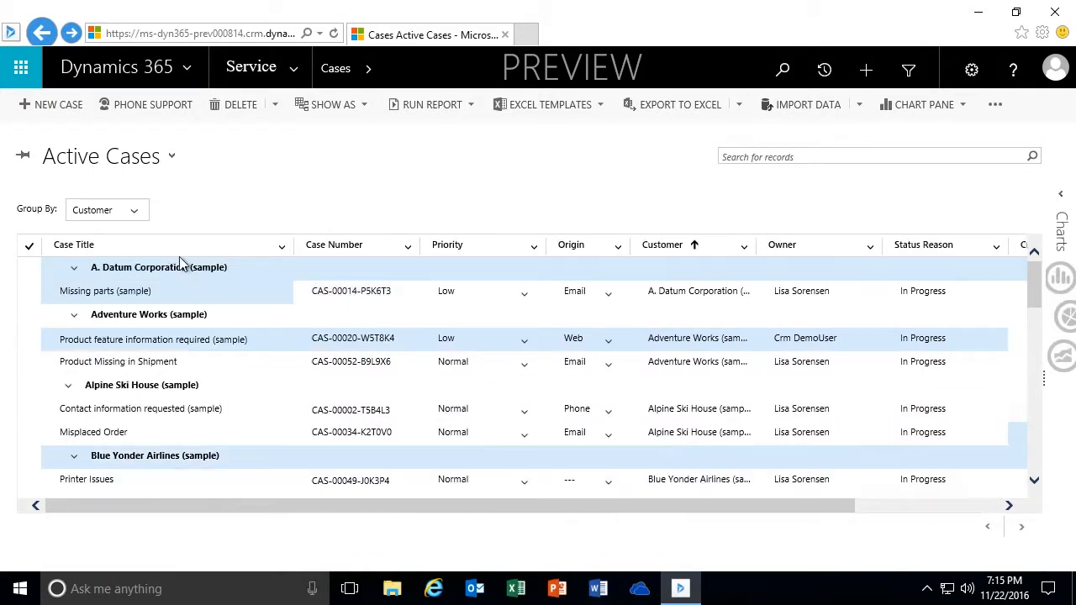
Step: Group the active cases by Priority and collapse the High, Low and Normal groups
{"action": "left_click", "coordinate": [137, 214]}
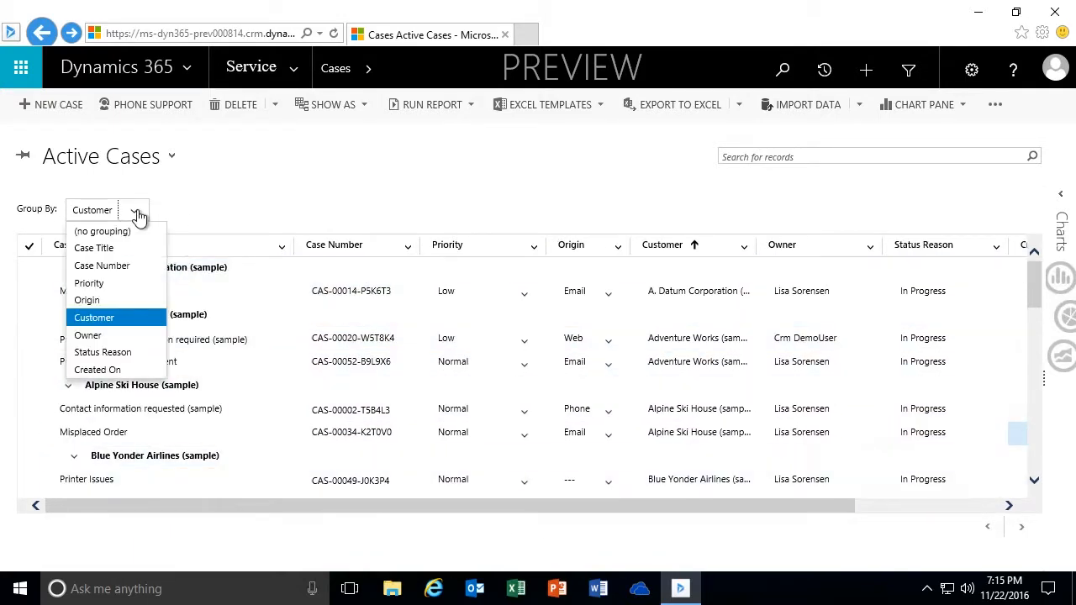
{"action": "left_click", "coordinate": [92, 283]}
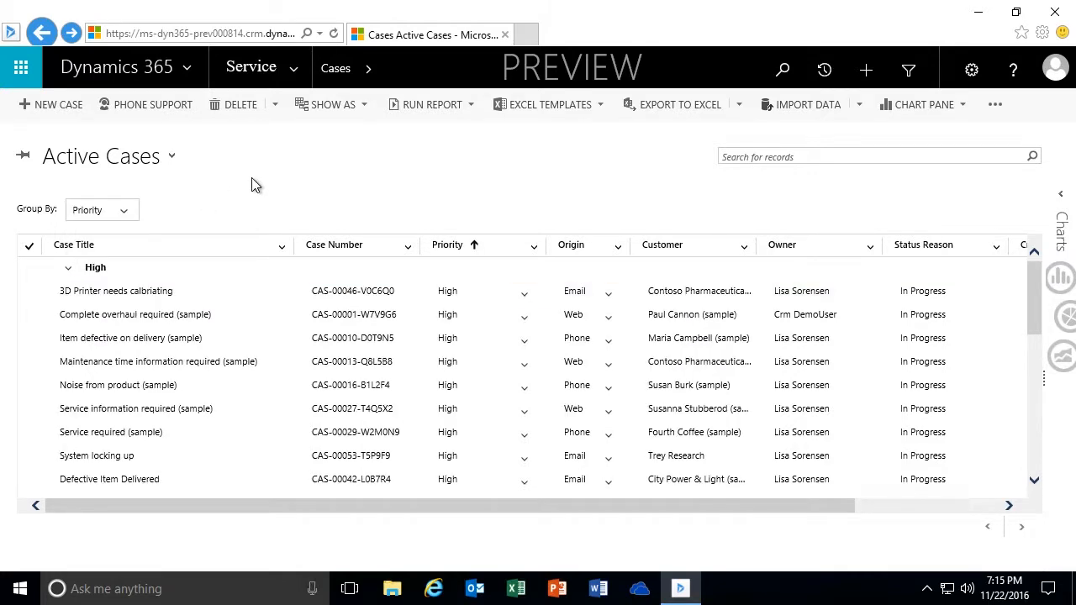
{"action": "left_click", "coordinate": [68, 271]}
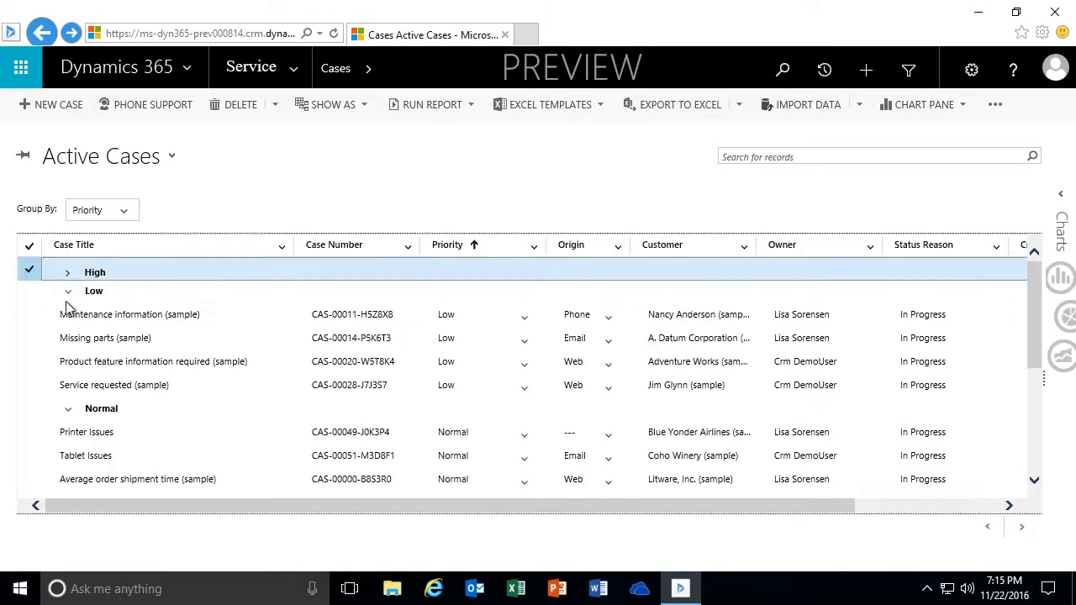
{"action": "left_click", "coordinate": [68, 292]}
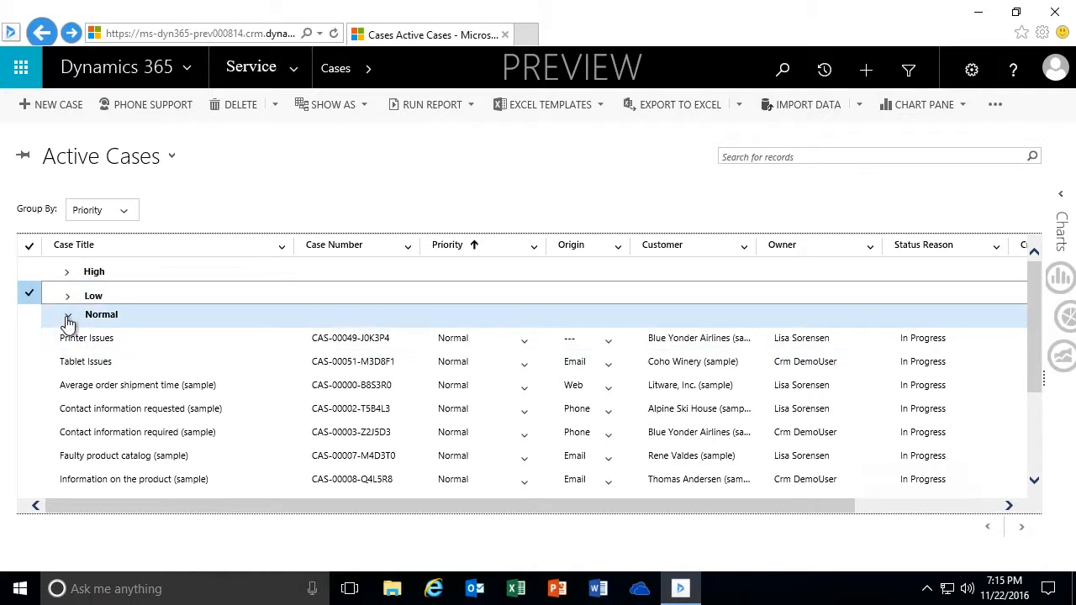
{"action": "left_click", "coordinate": [68, 320]}
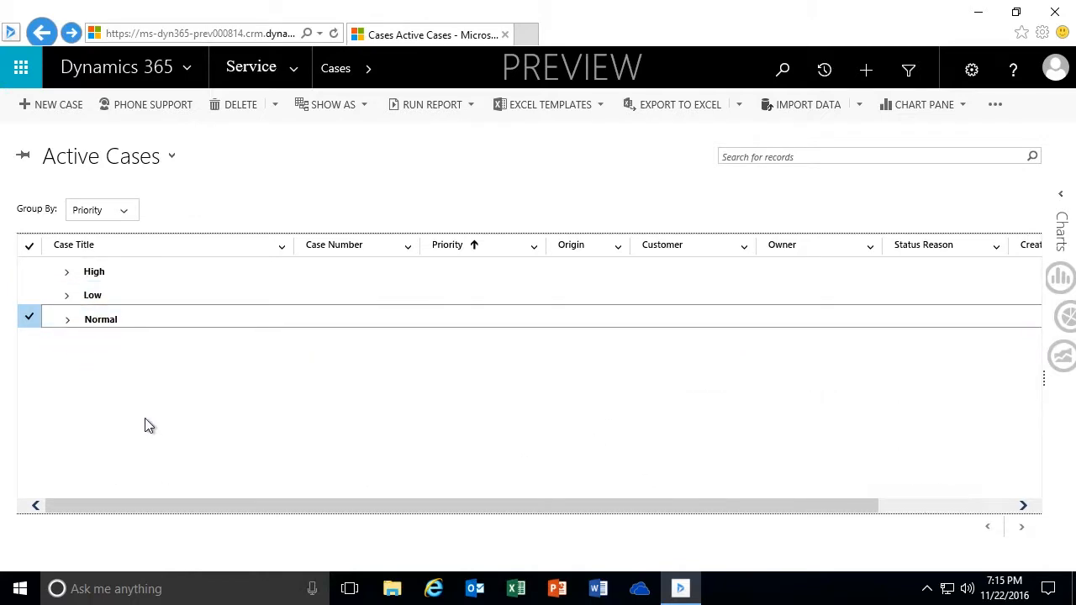
Step: Expand the High priority group and look through its cases
{"action": "left_click", "coordinate": [68, 277]}
{"action": "scroll", "coordinate": [161, 374], "scroll_direction": "down", "scroll_amount": 1}
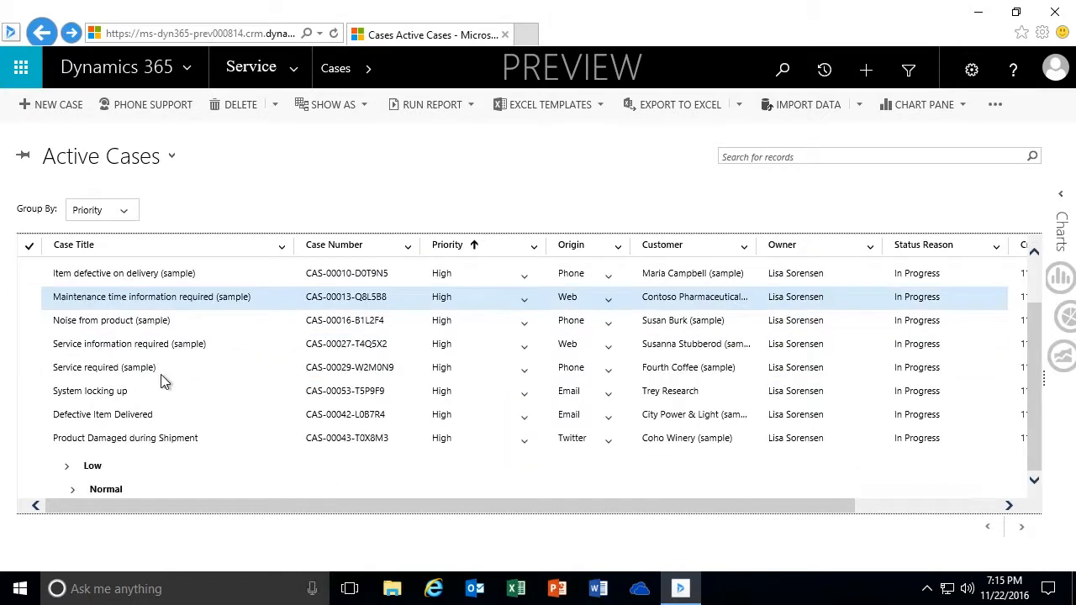
{"action": "scroll", "coordinate": [160, 374], "scroll_direction": "up", "scroll_amount": 1}
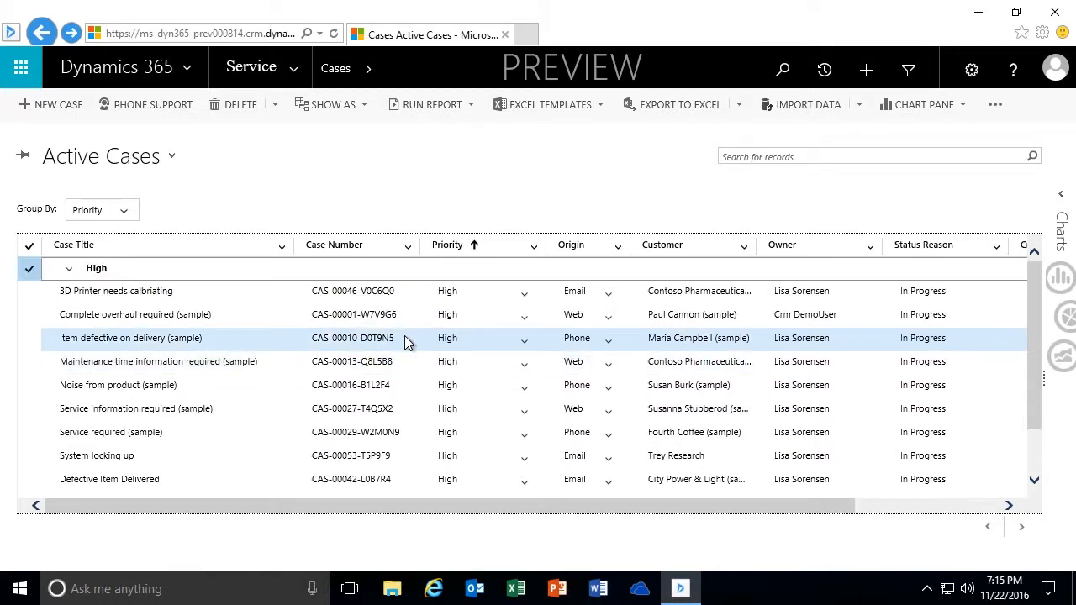
Step: Filter the priority-grouped cases to show only those with the origin Email
{"action": "left_click", "coordinate": [618, 251]}
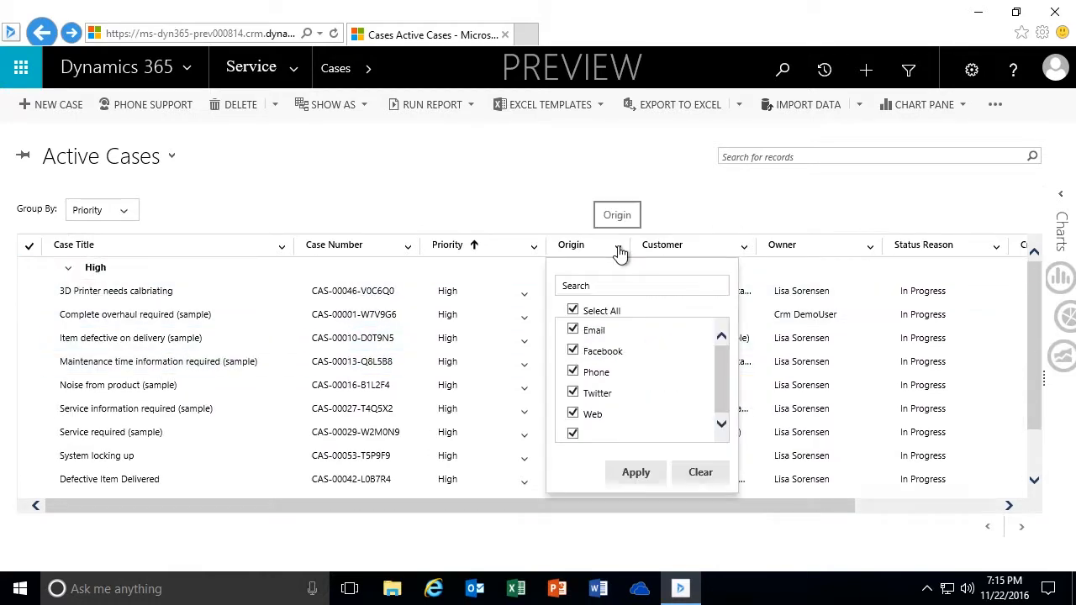
{"action": "left_click", "coordinate": [572, 310]}
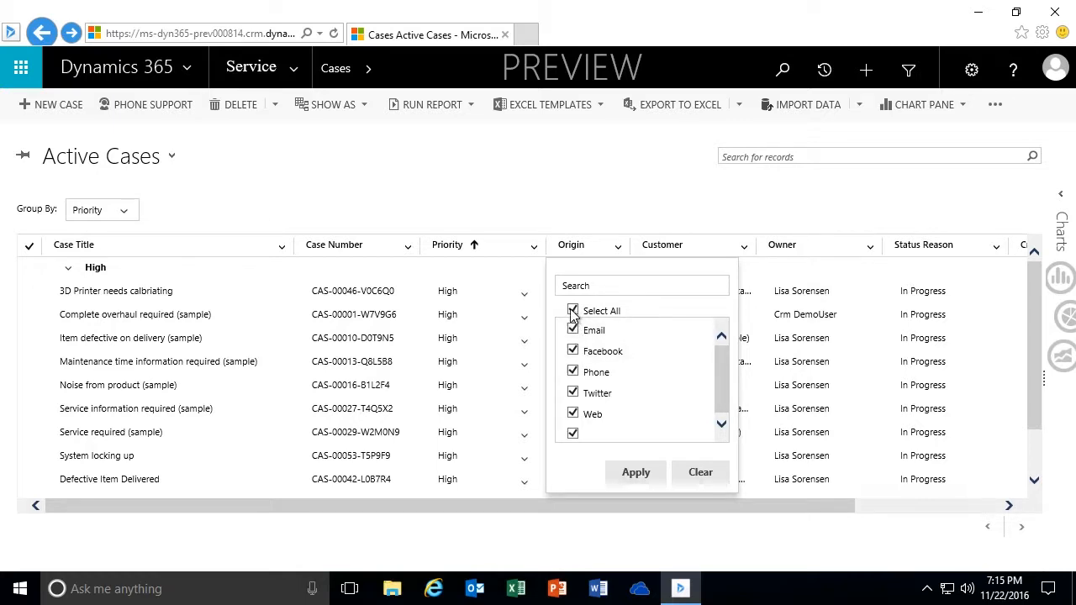
{"action": "left_click", "coordinate": [572, 330]}
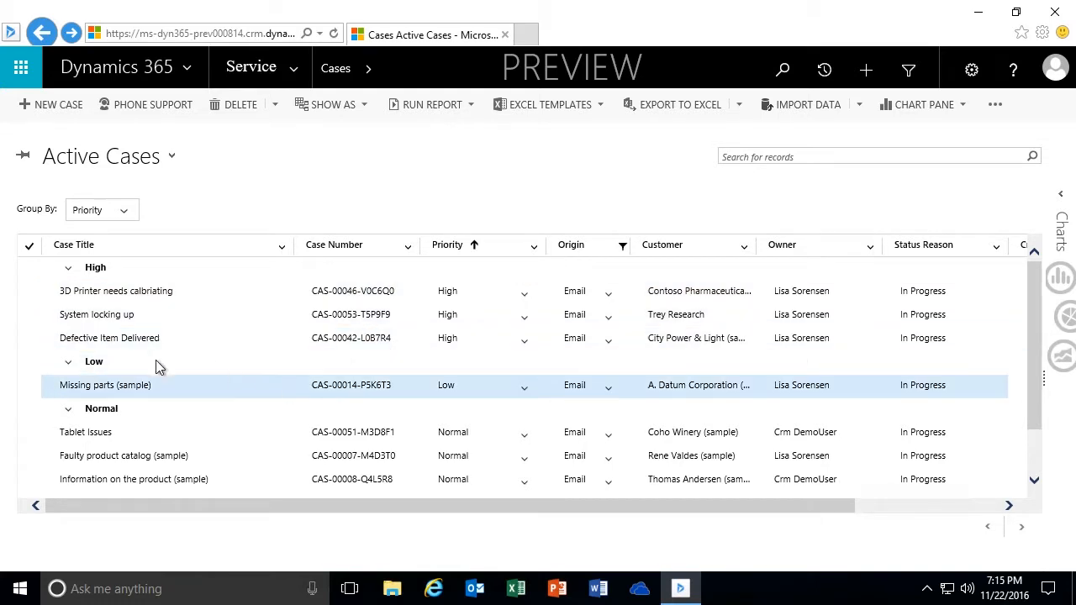
Step: Collapse the Low and Normal groups of the filtered cases, and expand both again
{"action": "left_click", "coordinate": [68, 362]}
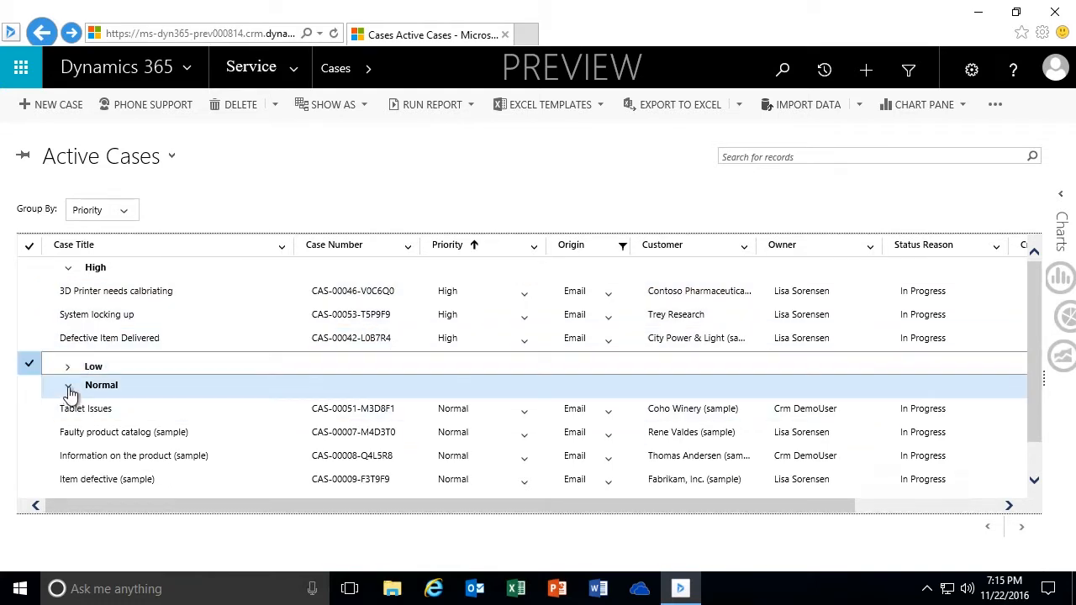
{"action": "left_click", "coordinate": [67, 390]}
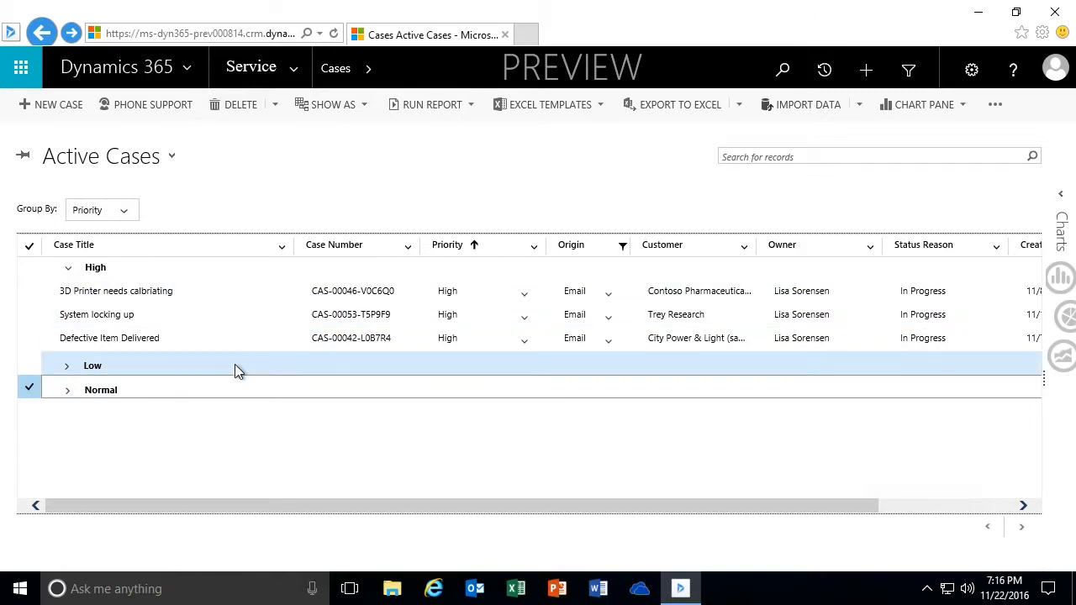
{"action": "left_click", "coordinate": [67, 365]}
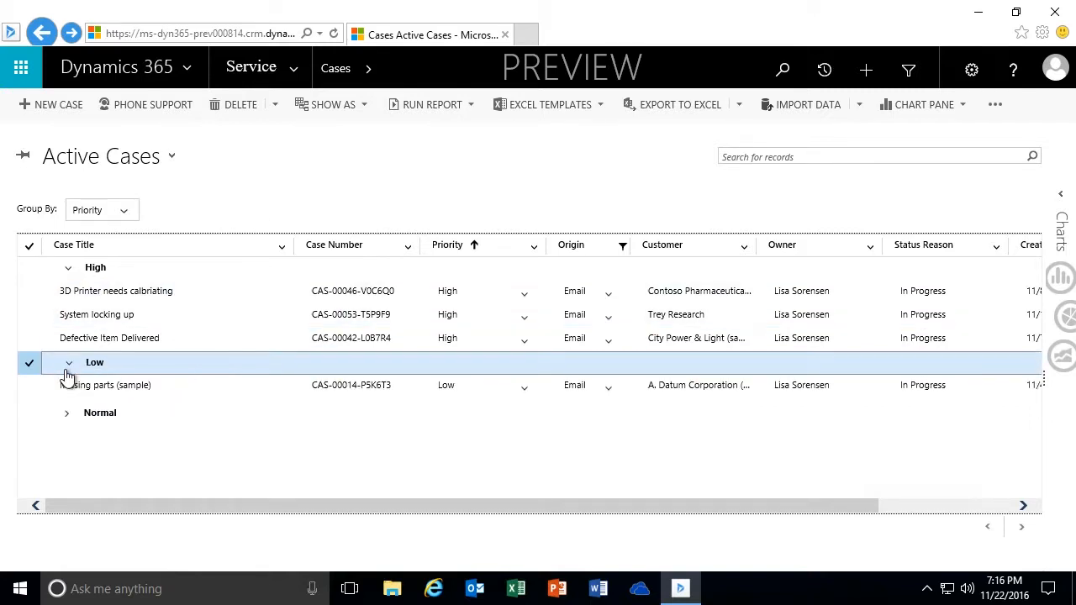
{"action": "left_click", "coordinate": [65, 416]}
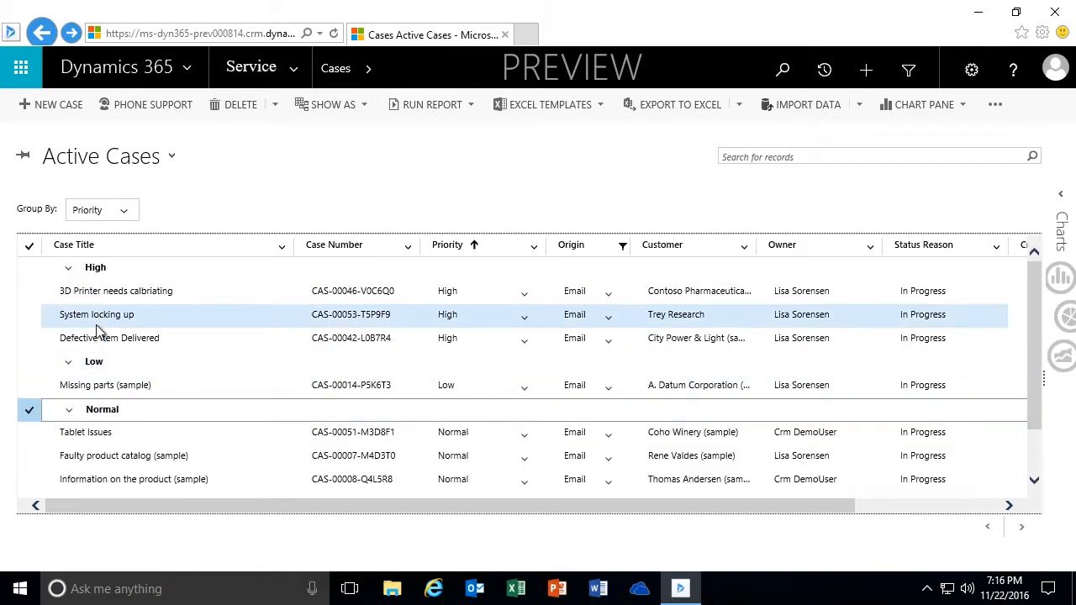
Step: Reset the Origin filter to include all origins and apply it
{"action": "left_click", "coordinate": [623, 248]}
{"action": "left_click", "coordinate": [572, 310]}
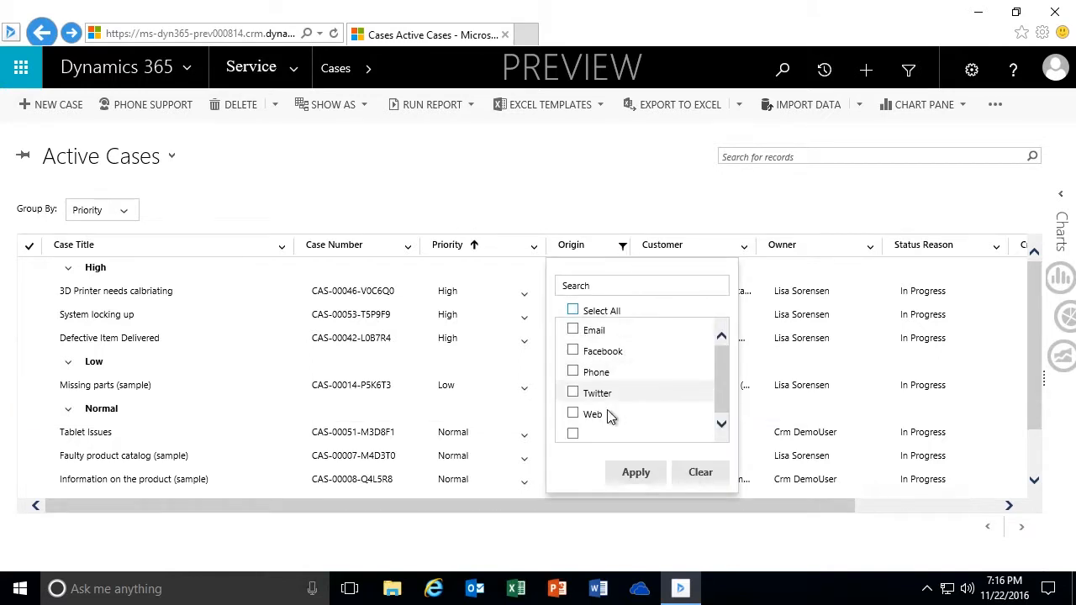
{"action": "left_click", "coordinate": [572, 311]}
{"action": "left_click", "coordinate": [646, 473]}
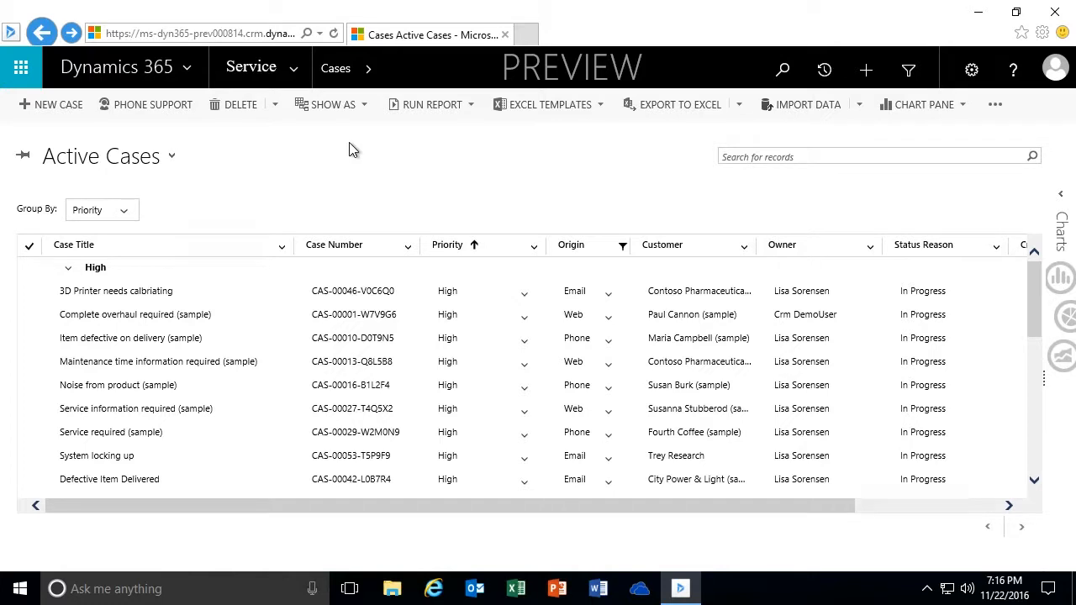
Step: Group the active cases by Owner
{"action": "left_click", "coordinate": [124, 214]}
{"action": "left_click", "coordinate": [106, 335]}
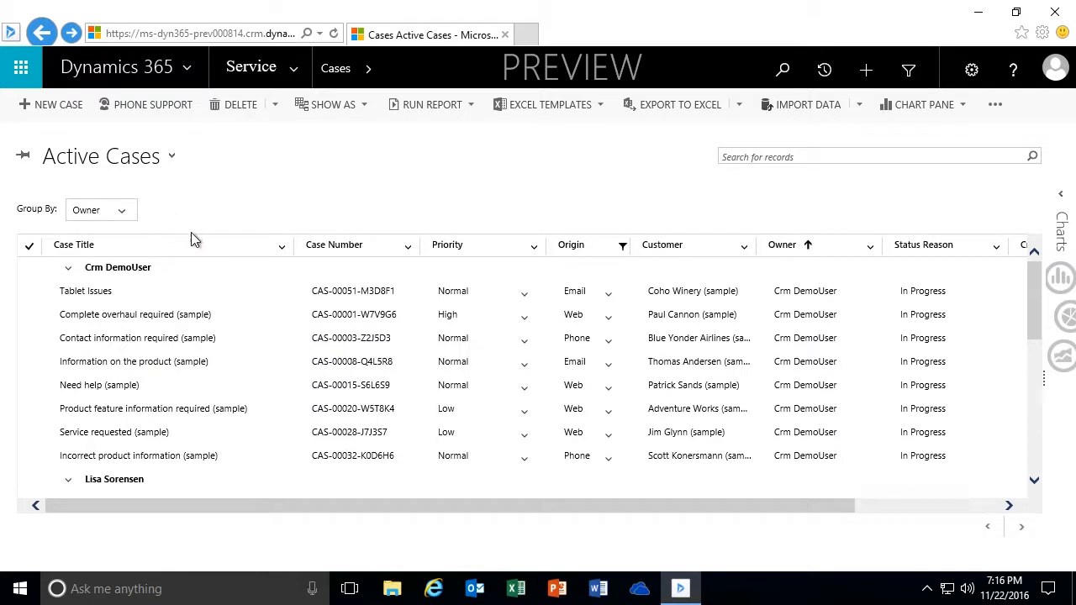
{"action": "left_click", "coordinate": [125, 217]}
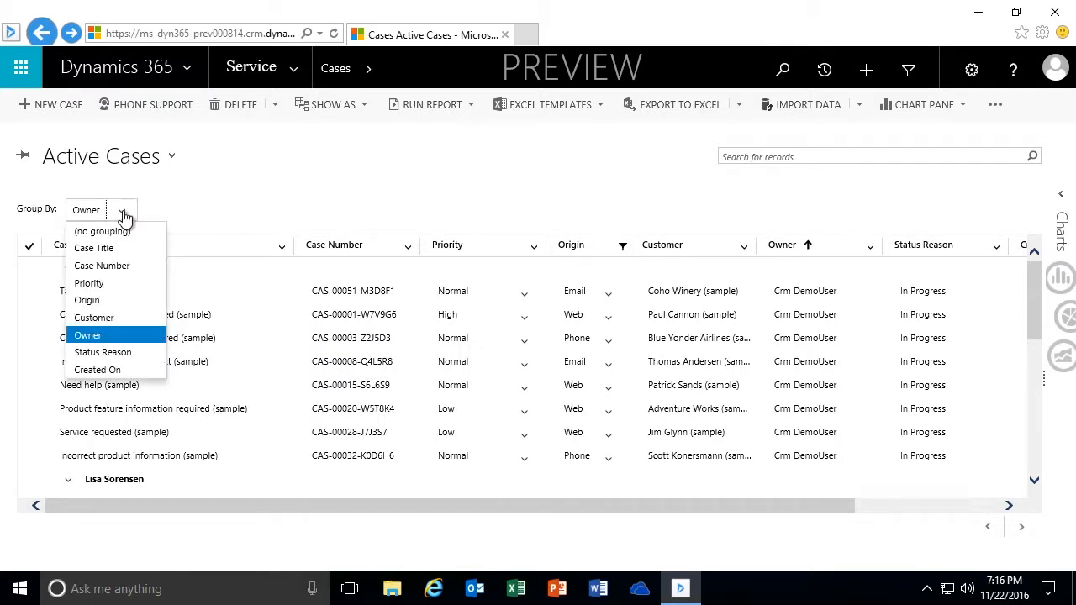
{"action": "left_click", "coordinate": [283, 209]}
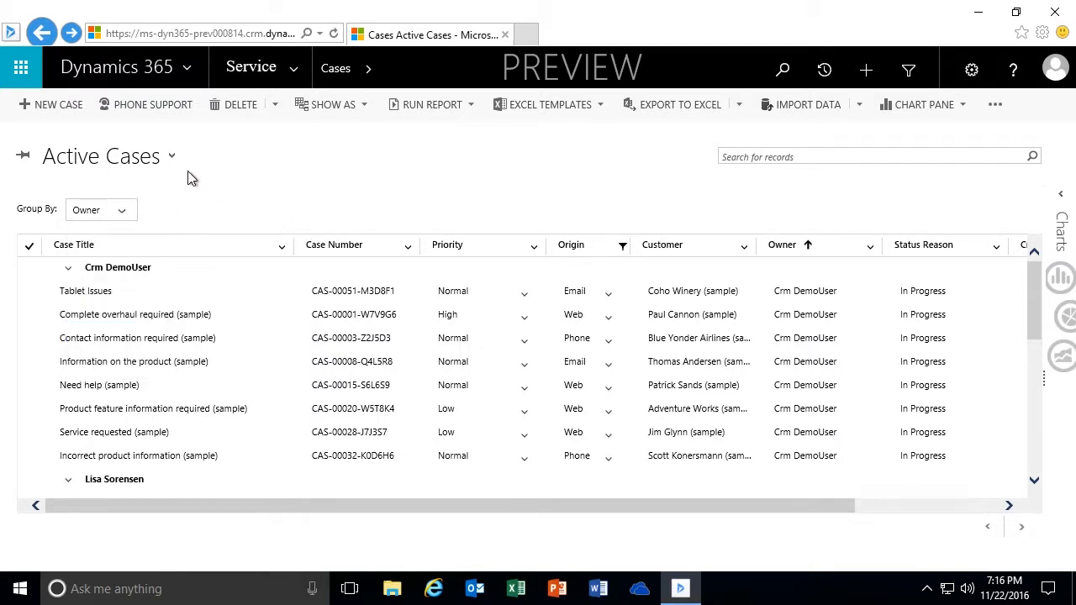
Step: Show the My Active Cases view, and switch to the personal view High Priority Active Cases
{"action": "left_click", "coordinate": [171, 157]}
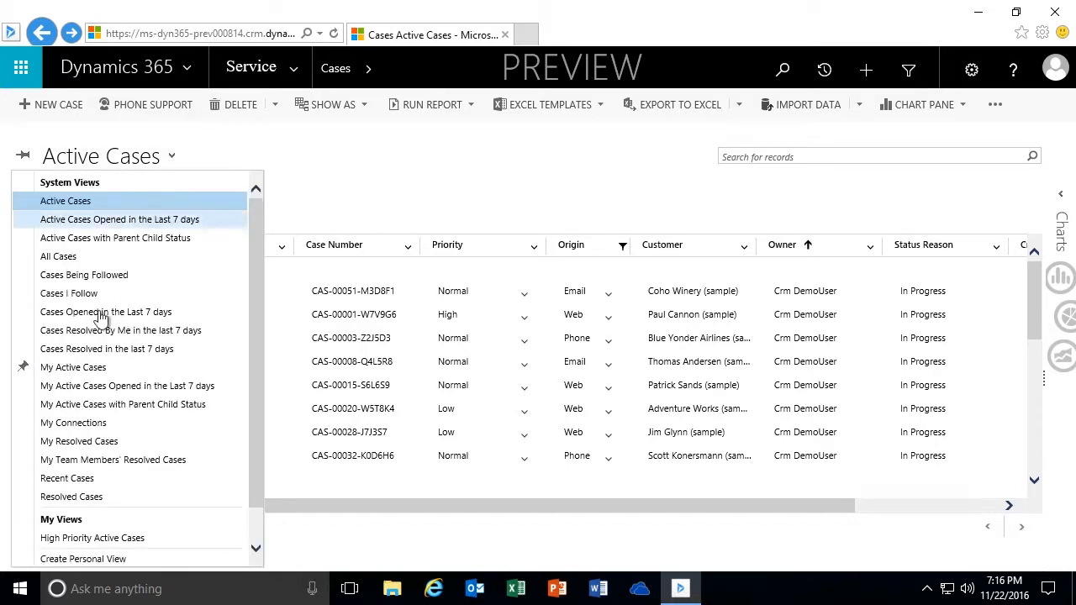
{"action": "left_click", "coordinate": [80, 370]}
{"action": "left_click", "coordinate": [163, 166]}
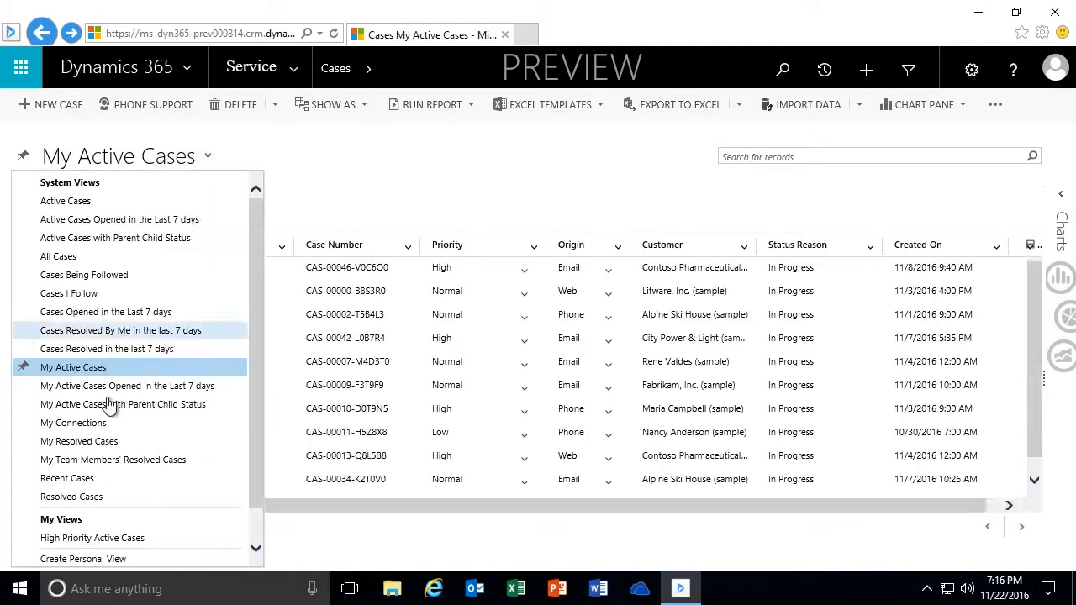
{"action": "left_click", "coordinate": [101, 540]}
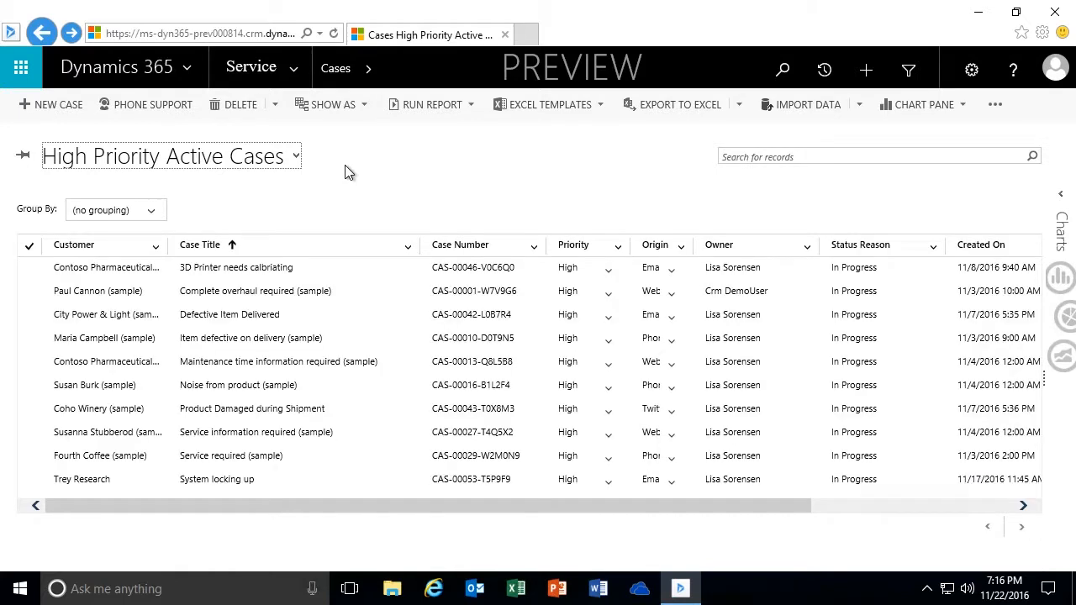
Step: Group the high priority cases by Modified By, and regroup them by Owner
{"action": "left_click", "coordinate": [159, 212]}
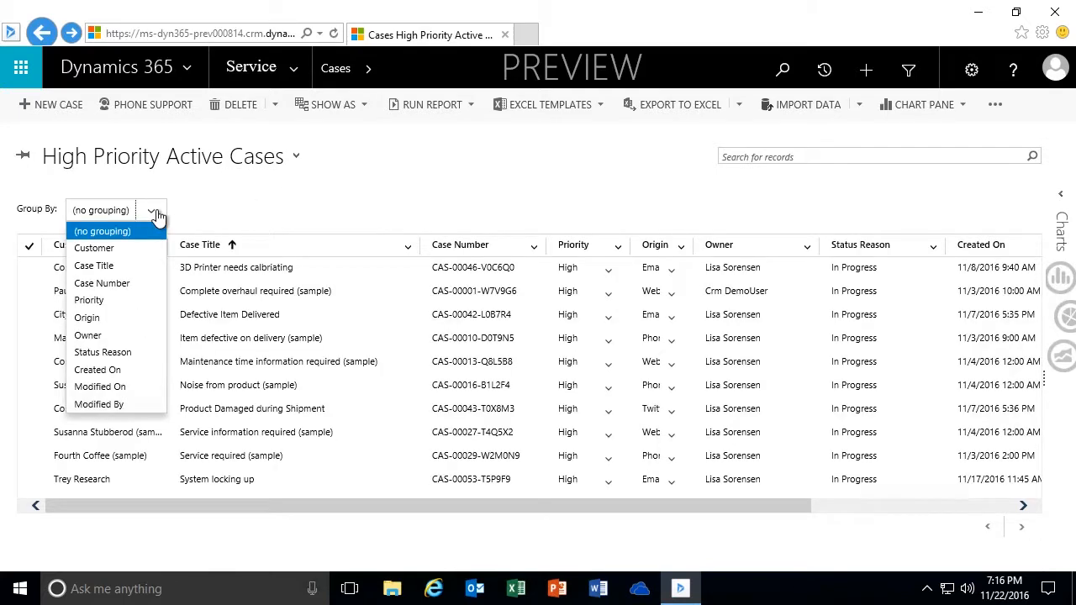
{"action": "left_click", "coordinate": [102, 405]}
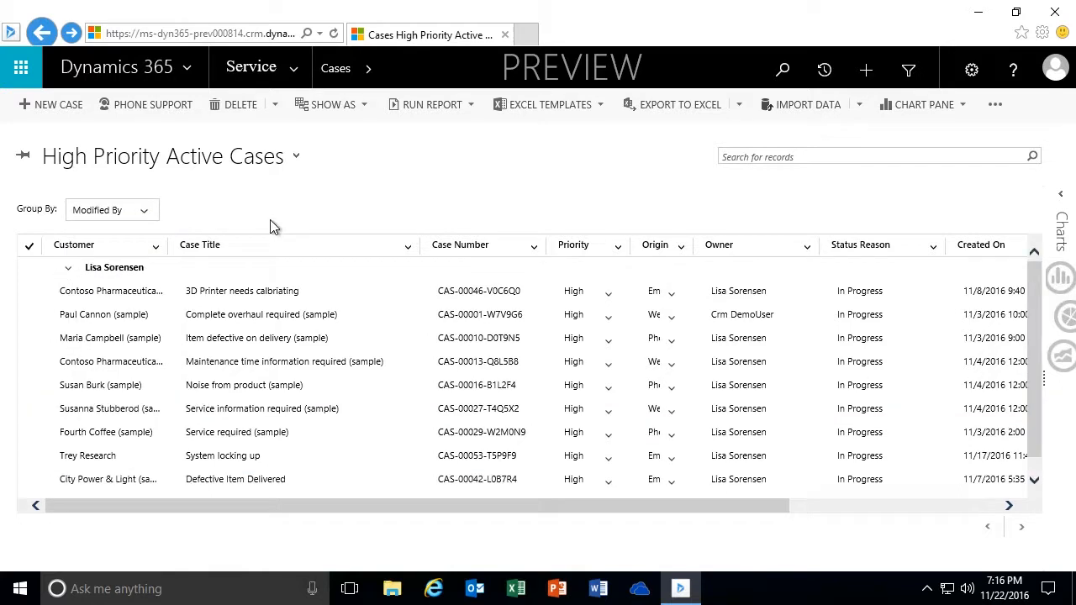
{"action": "left_click", "coordinate": [148, 214]}
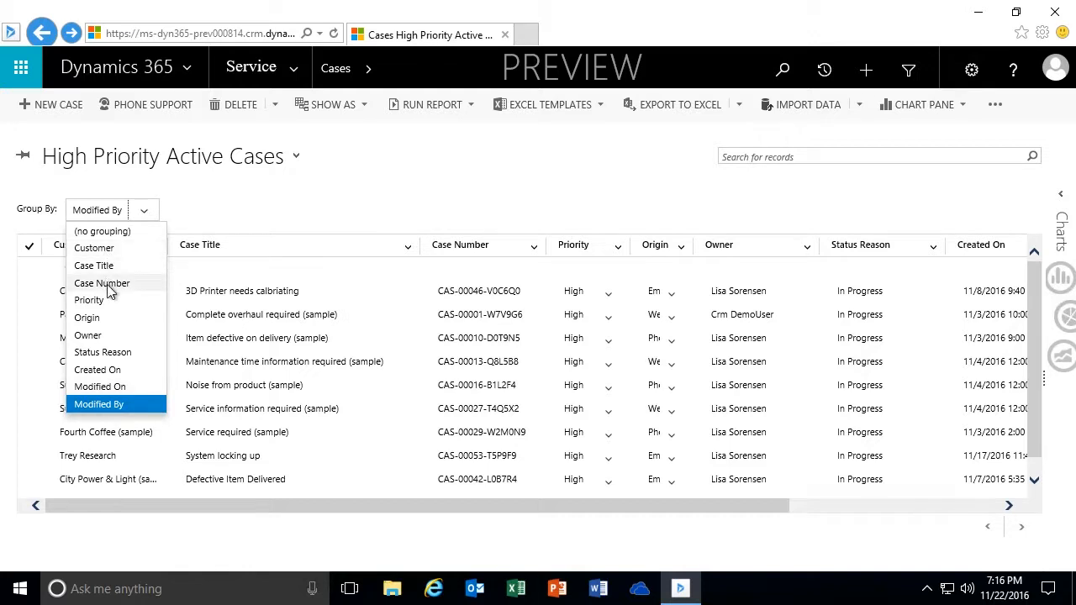
{"action": "left_click", "coordinate": [92, 336]}
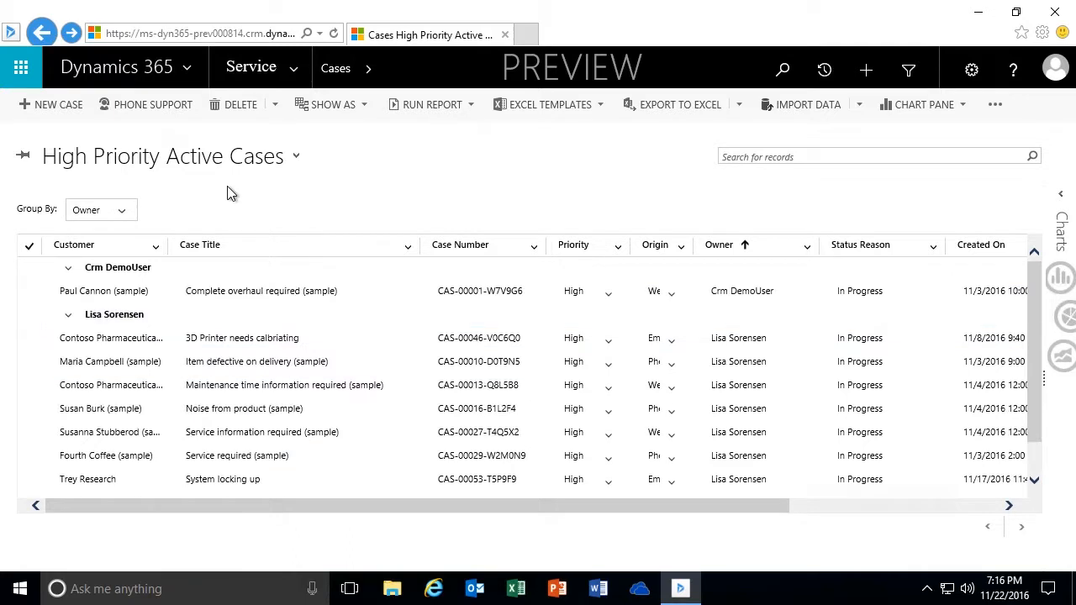
Step: Collapse both owner groups, and expand the Crm DemoUser group to review all columns of its case
{"action": "left_click", "coordinate": [67, 269]}
{"action": "left_click", "coordinate": [67, 290]}
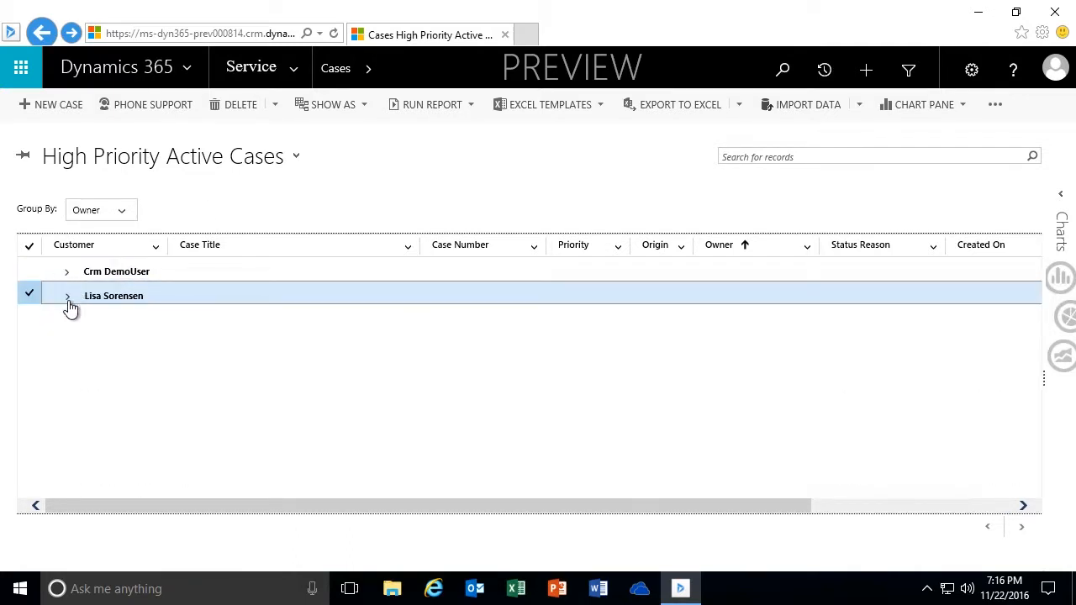
{"action": "left_click", "coordinate": [65, 275]}
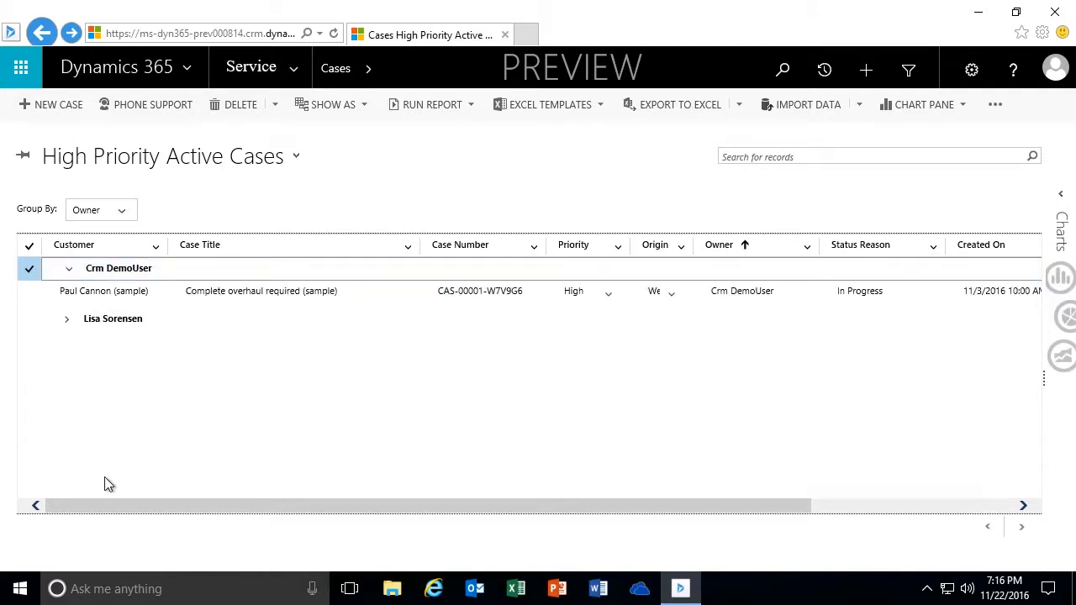
{"action": "left_click_drag", "start_coordinate": [115, 501], "coordinate": [450, 507]}
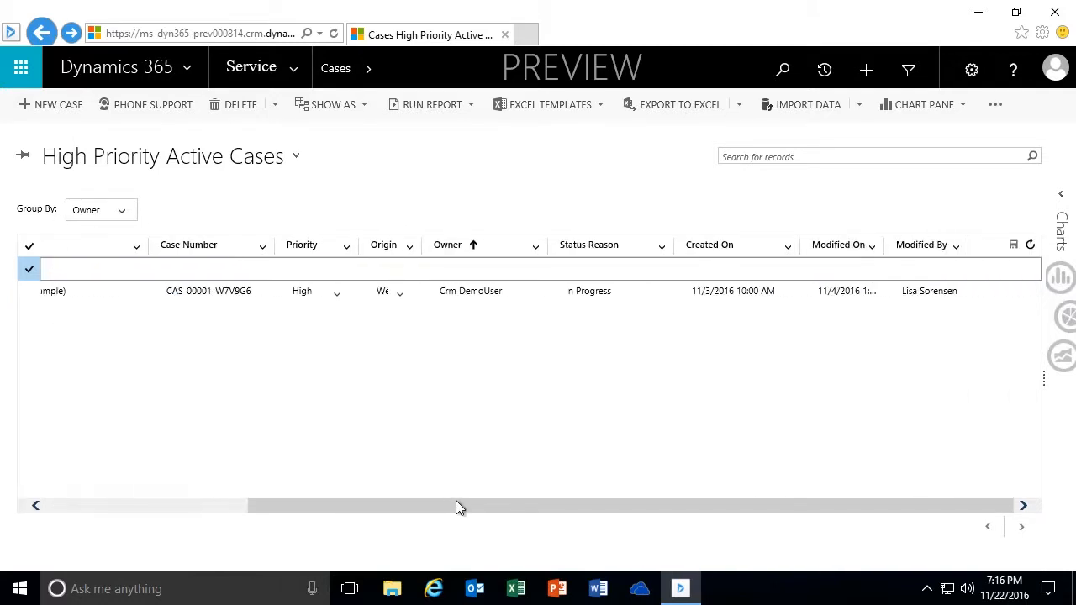
{"action": "left_click_drag", "start_coordinate": [257, 505], "coordinate": [329, 499]}
{"action": "left_click_drag", "start_coordinate": [391, 506], "coordinate": [130, 485]}
Step: Remove the grouping from the High Priority Active Cases view, and switch to the Active Cases system view
{"action": "left_click", "coordinate": [126, 211]}
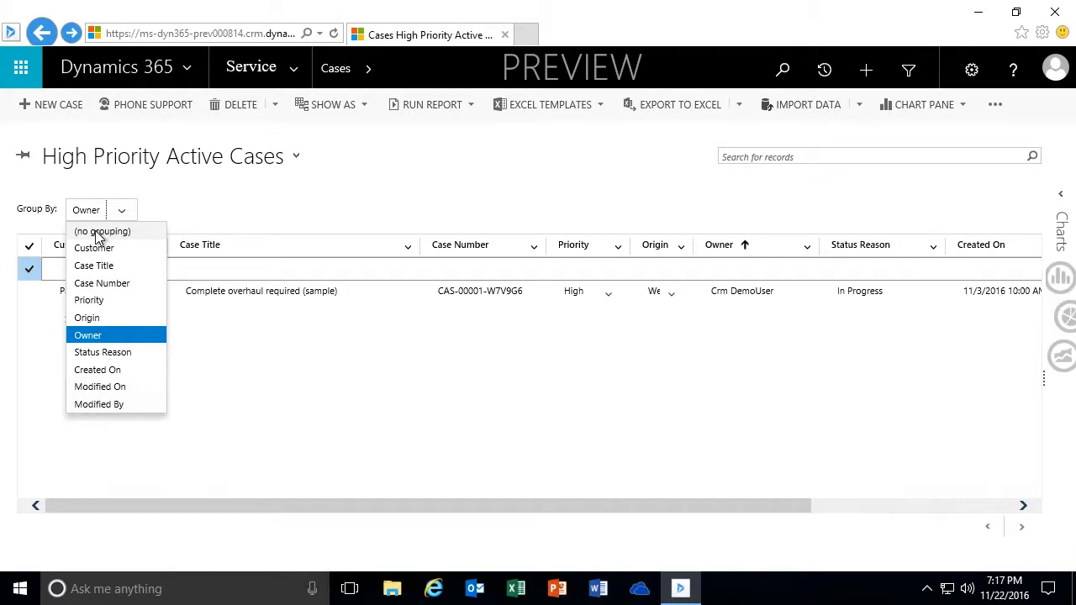
{"action": "left_click", "coordinate": [96, 234]}
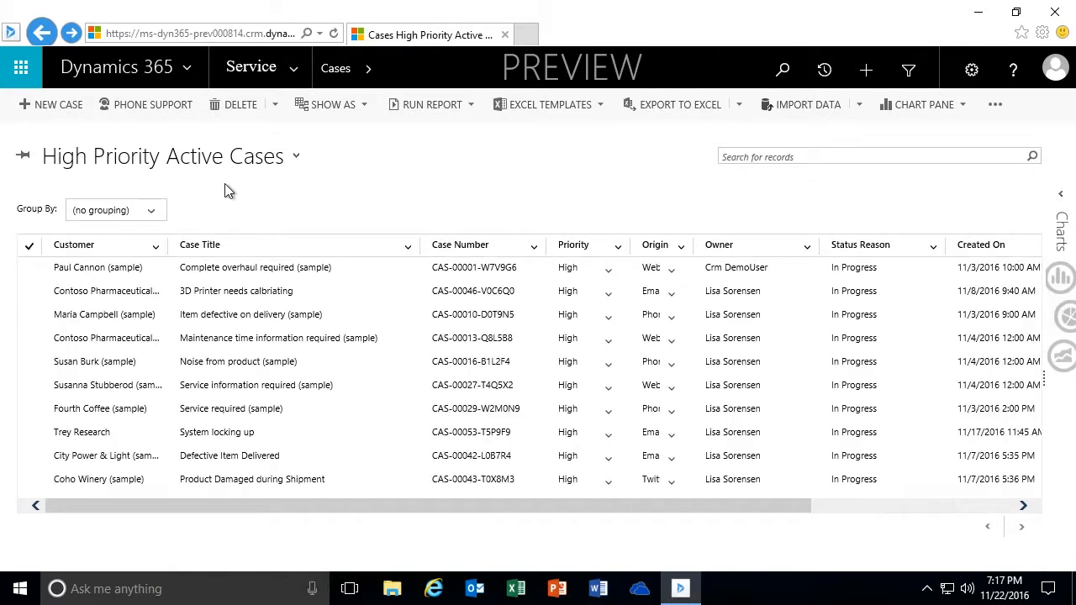
{"action": "left_click", "coordinate": [296, 156]}
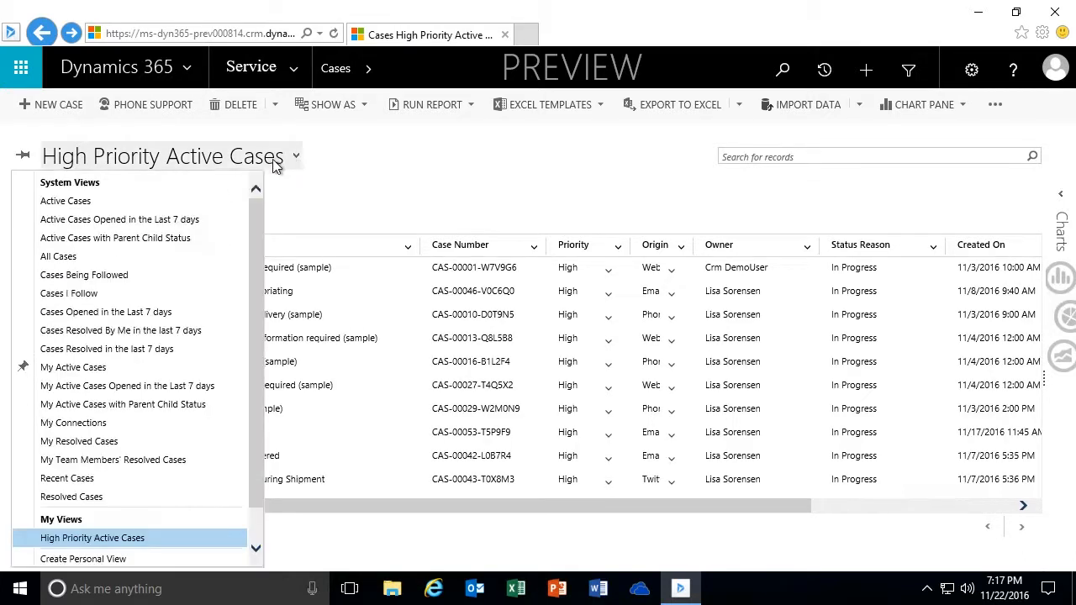
{"action": "left_click", "coordinate": [83, 205]}
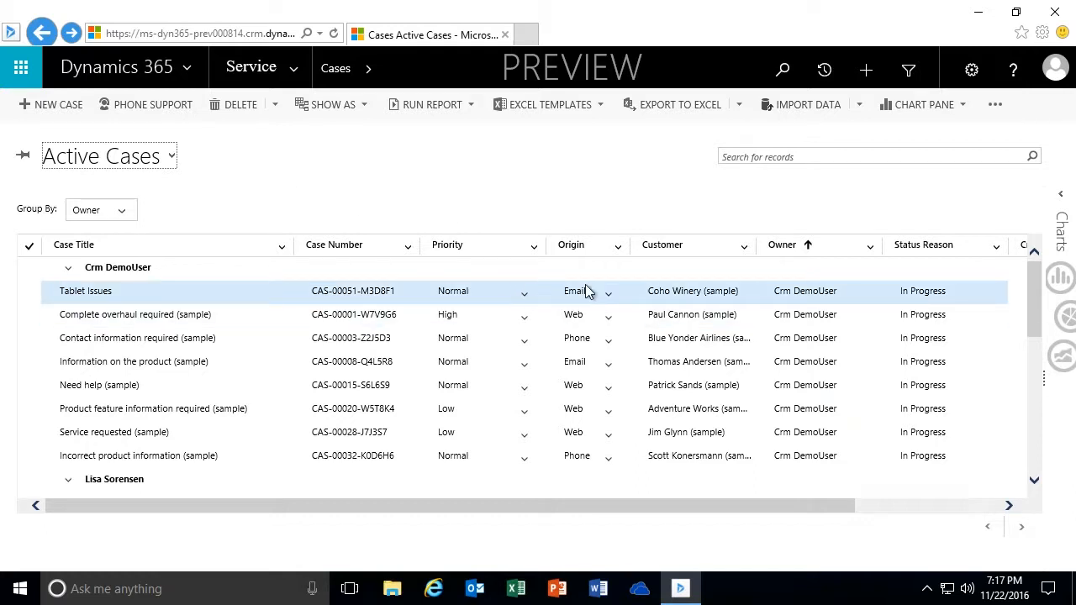
{"action": "left_click", "coordinate": [556, 184]}
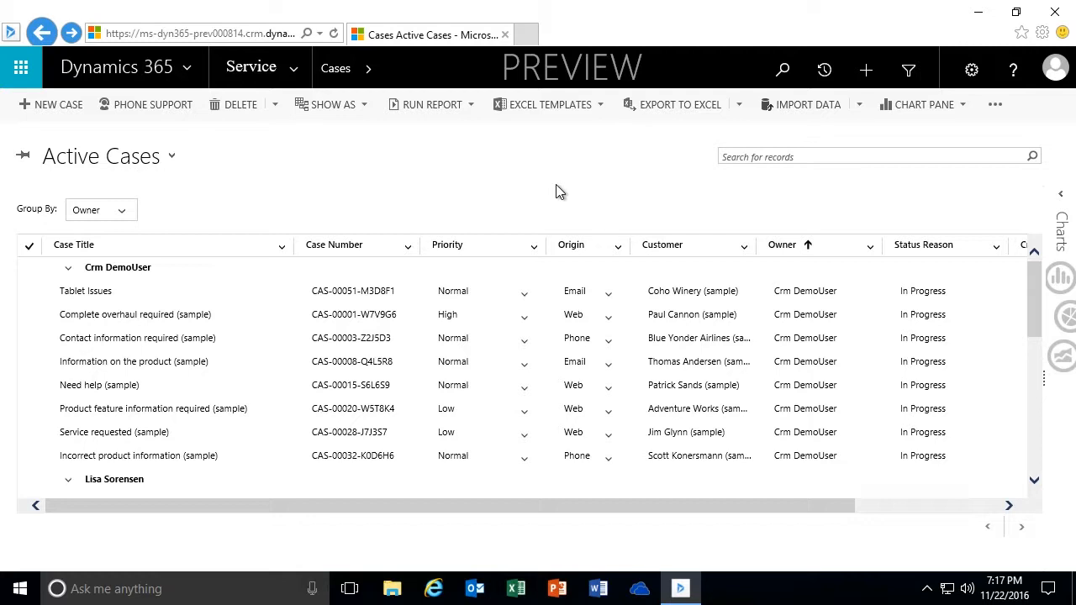
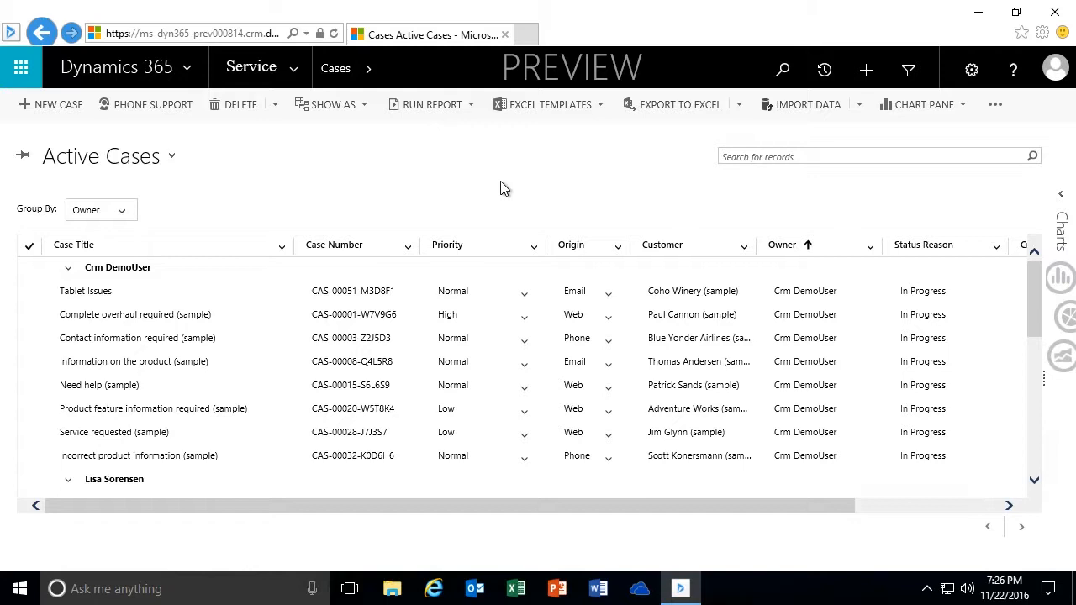
Step: Show the Service area's list of available reports, and widen its Report Type column to fit the full text
{"action": "left_click", "coordinate": [295, 74]}
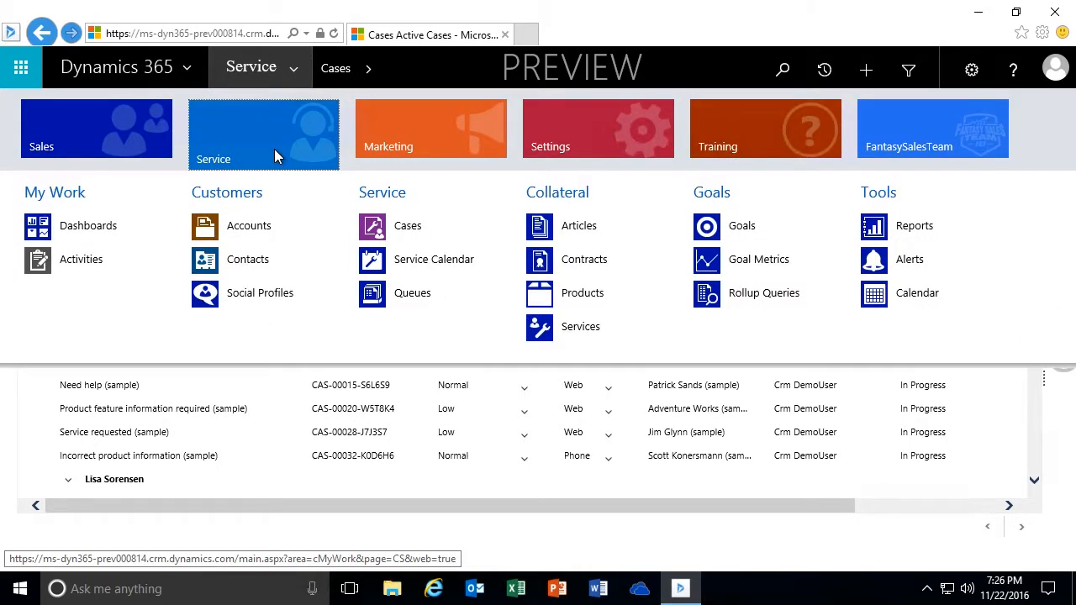
{"action": "left_click", "coordinate": [915, 229]}
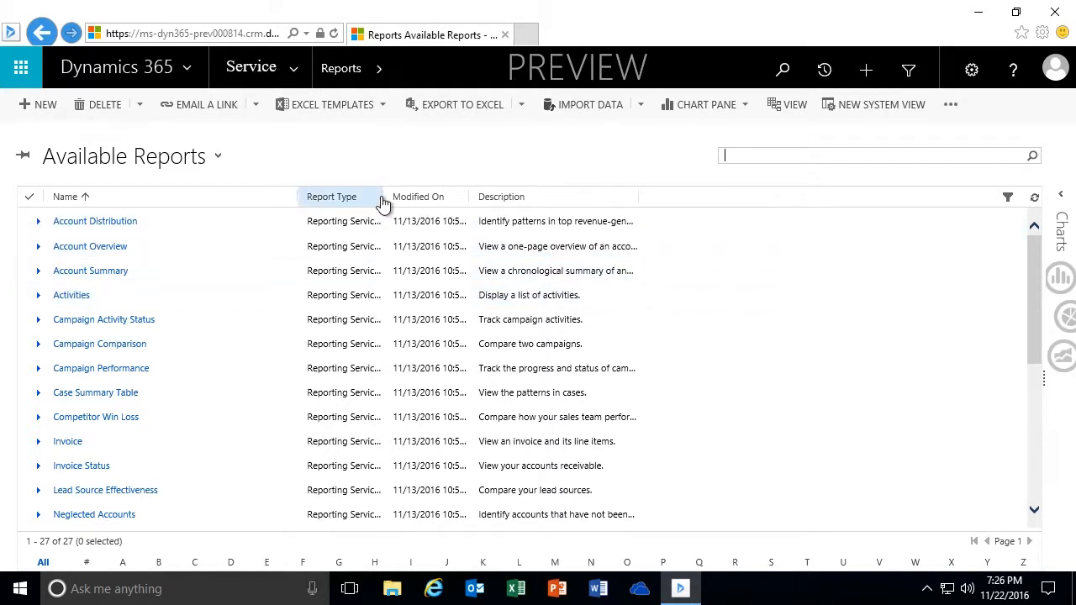
{"action": "left_click_drag", "start_coordinate": [382, 195], "coordinate": [455, 196]}
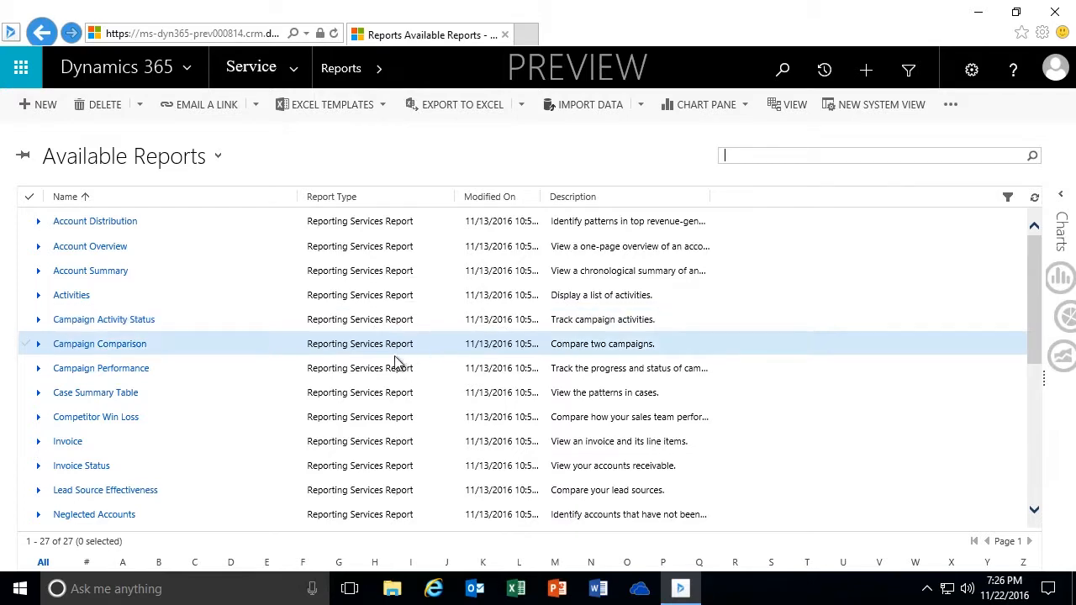
Step: Find the Neglected Cases report in the list of available reports and open it
{"action": "scroll", "coordinate": [258, 402], "scroll_direction": "down", "scroll_amount": 5}
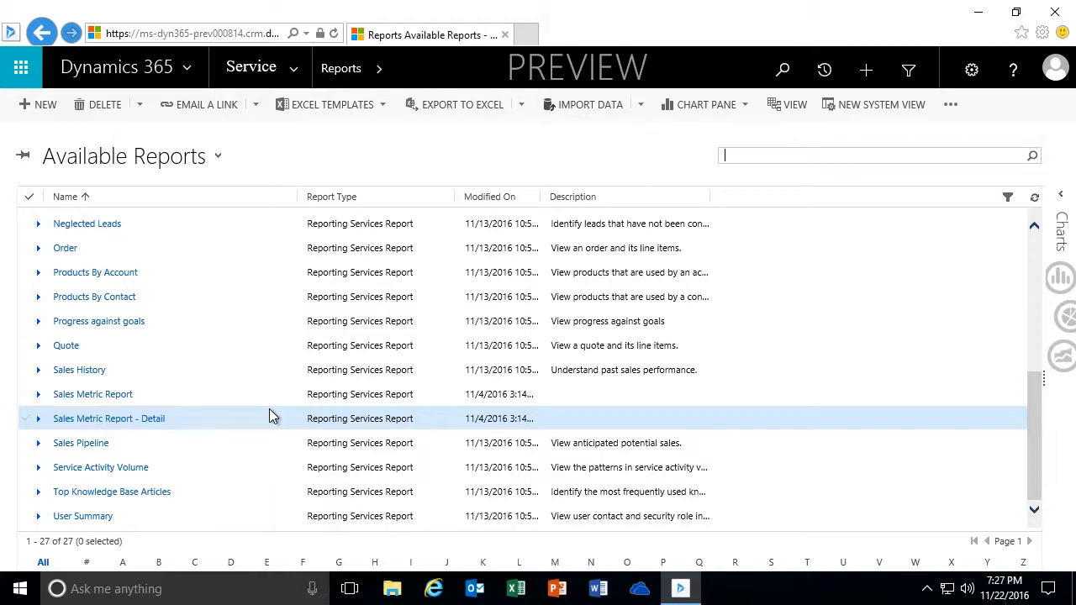
{"action": "scroll", "coordinate": [269, 410], "scroll_direction": "up", "scroll_amount": 2}
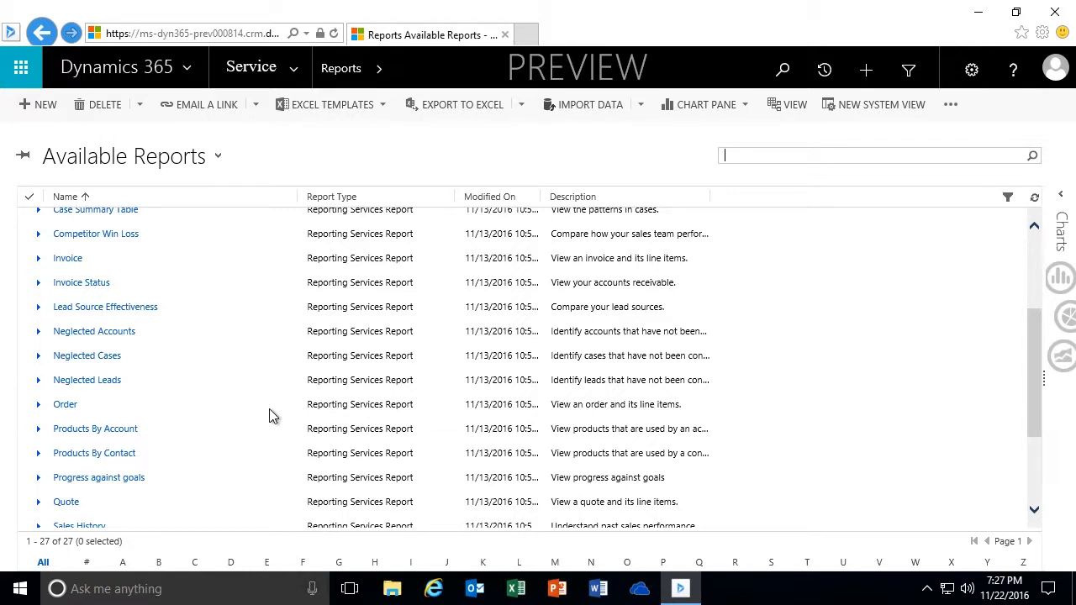
{"action": "left_click", "coordinate": [90, 356]}
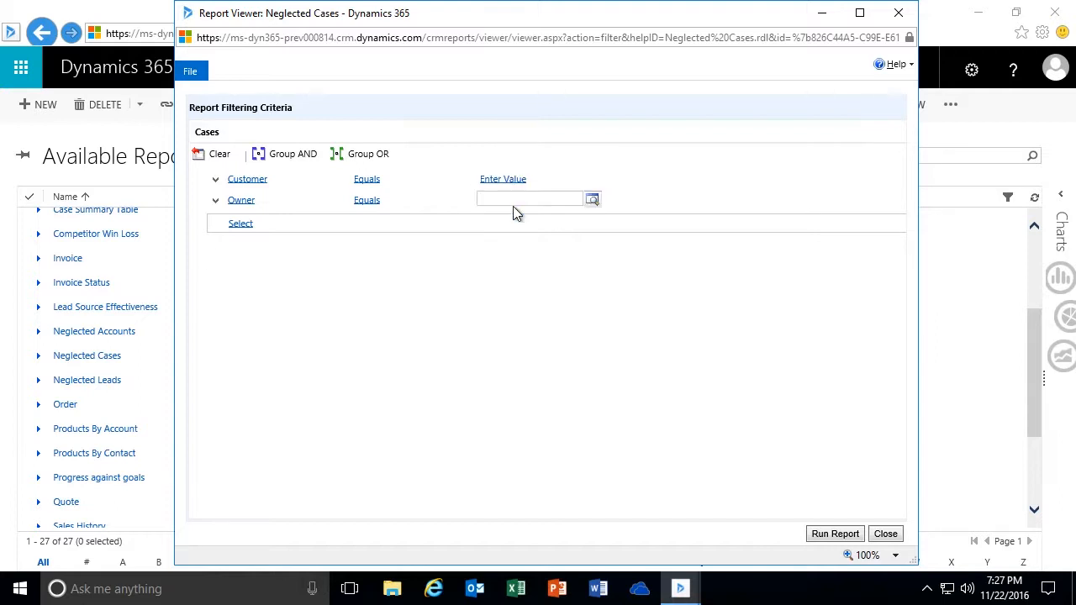
Step: Check the filter fields offered for the Neglected Cases report, and run it without entering any filter values
{"action": "left_click", "coordinate": [248, 224]}
{"action": "left_click", "coordinate": [258, 226]}
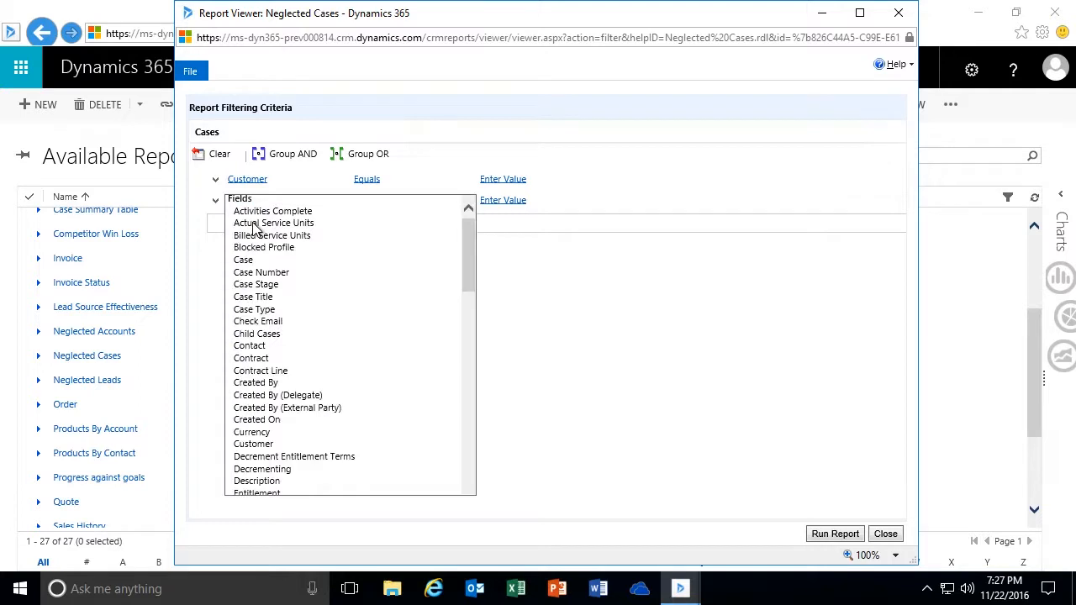
{"action": "left_click", "coordinate": [640, 305]}
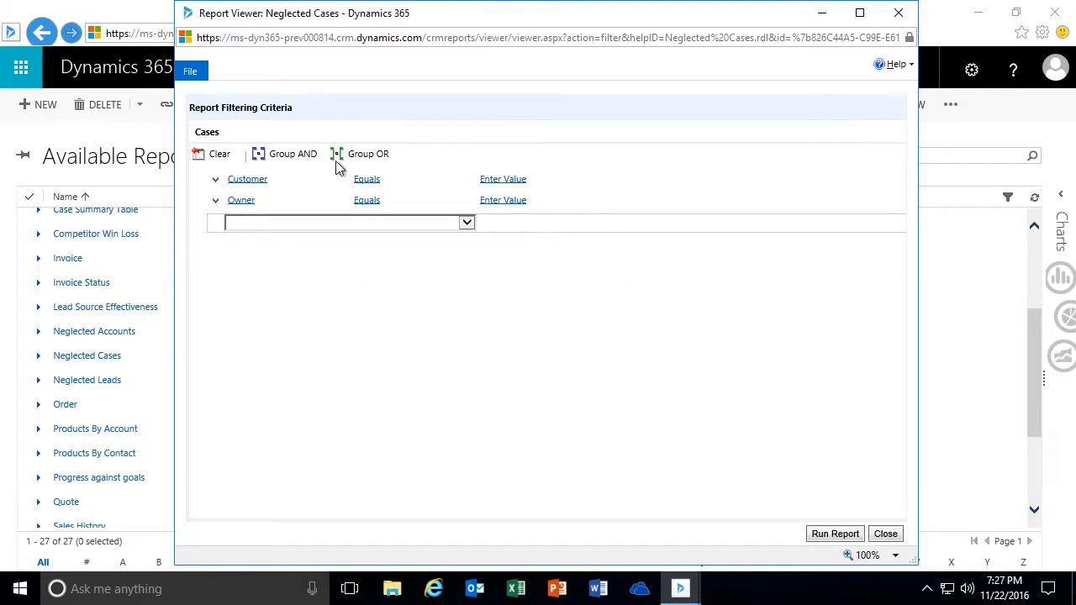
{"action": "left_click", "coordinate": [248, 179]}
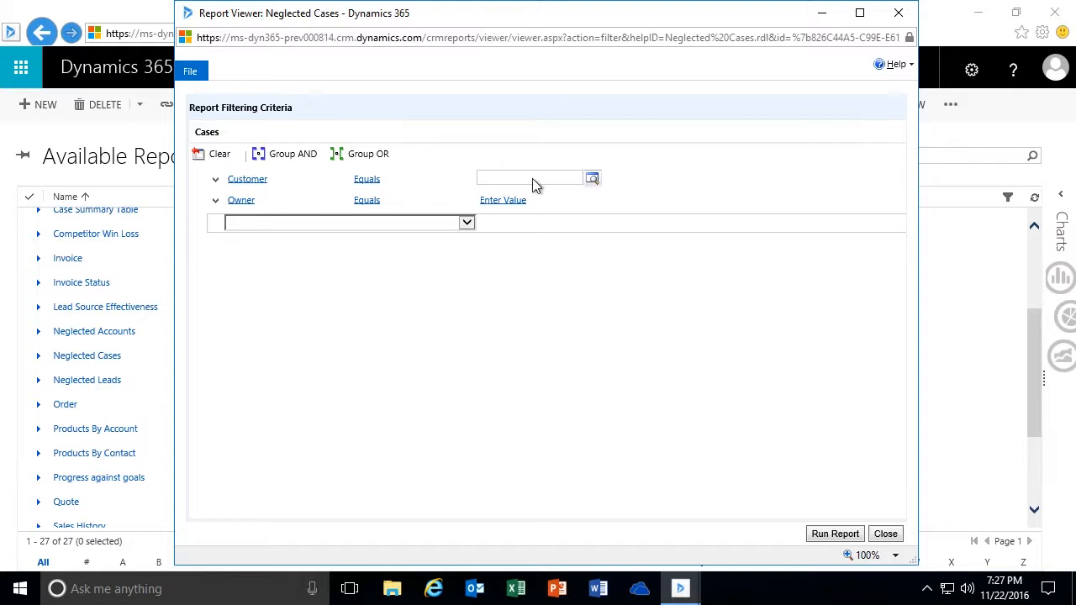
{"action": "mouse_move", "coordinate": [564, 179]}
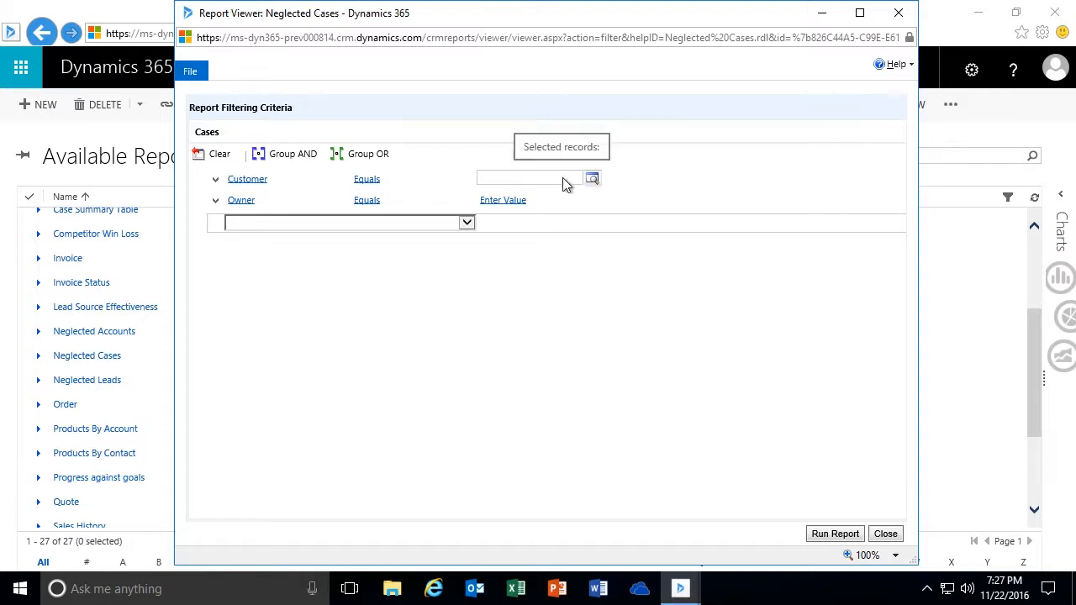
{"action": "left_click", "coordinate": [836, 534]}
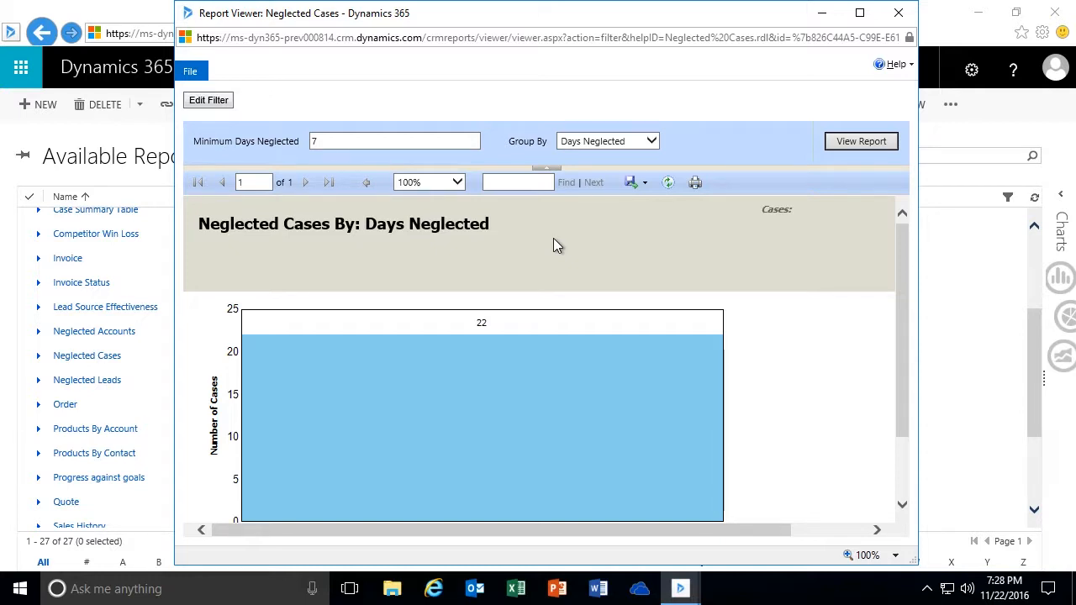
Step: Maximize the report window and examine the whole Neglected Cases chart, from the case total down to the footer
{"action": "left_click", "coordinate": [860, 13]}
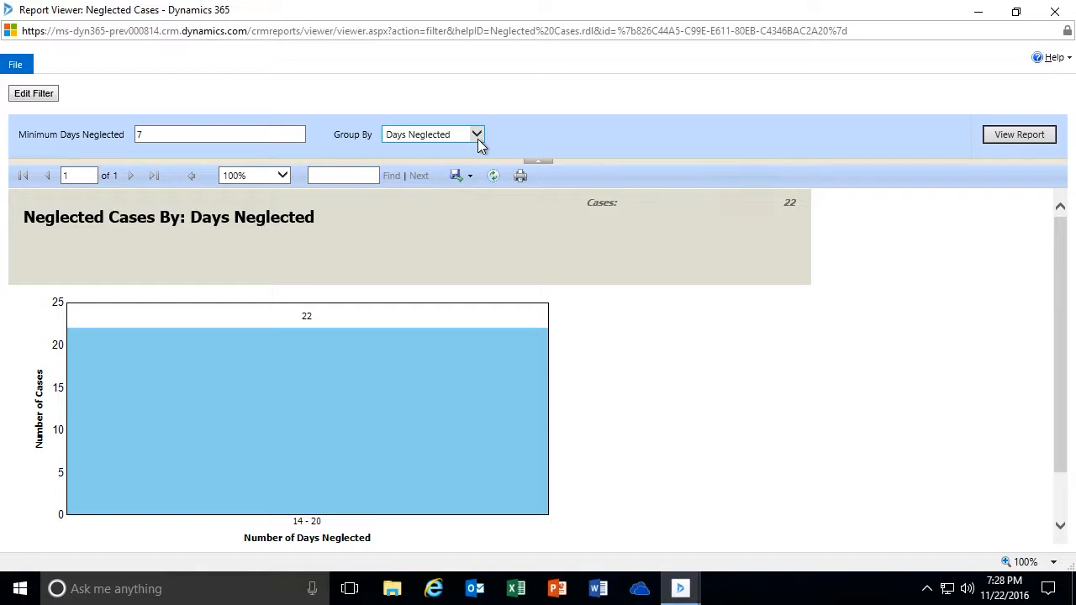
{"action": "left_click_drag", "start_coordinate": [1059, 298], "coordinate": [1061, 354]}
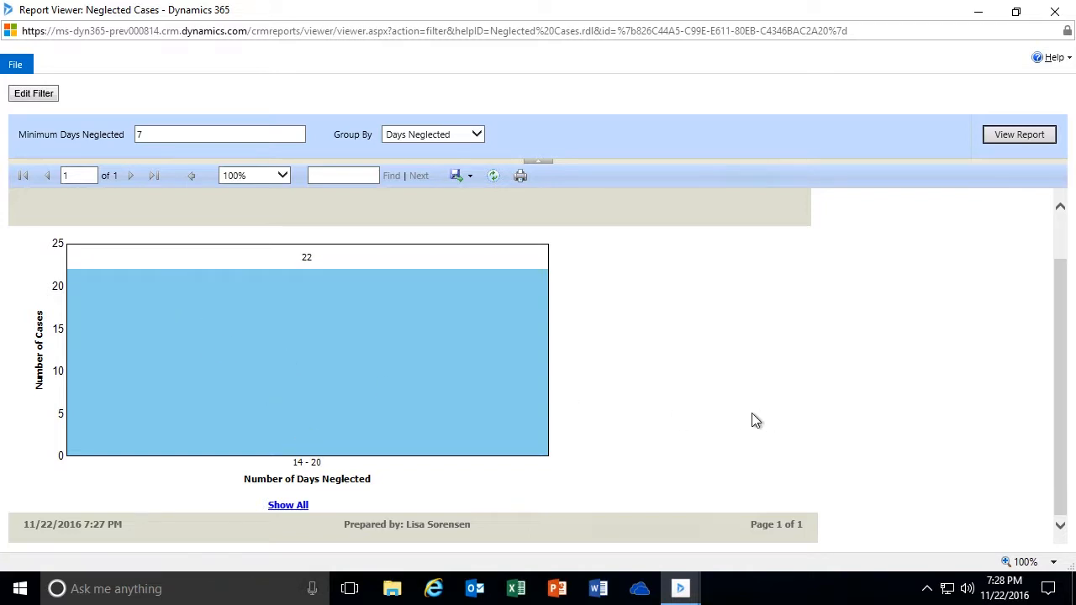
{"action": "scroll", "coordinate": [752, 414], "scroll_direction": "up", "scroll_amount": 2}
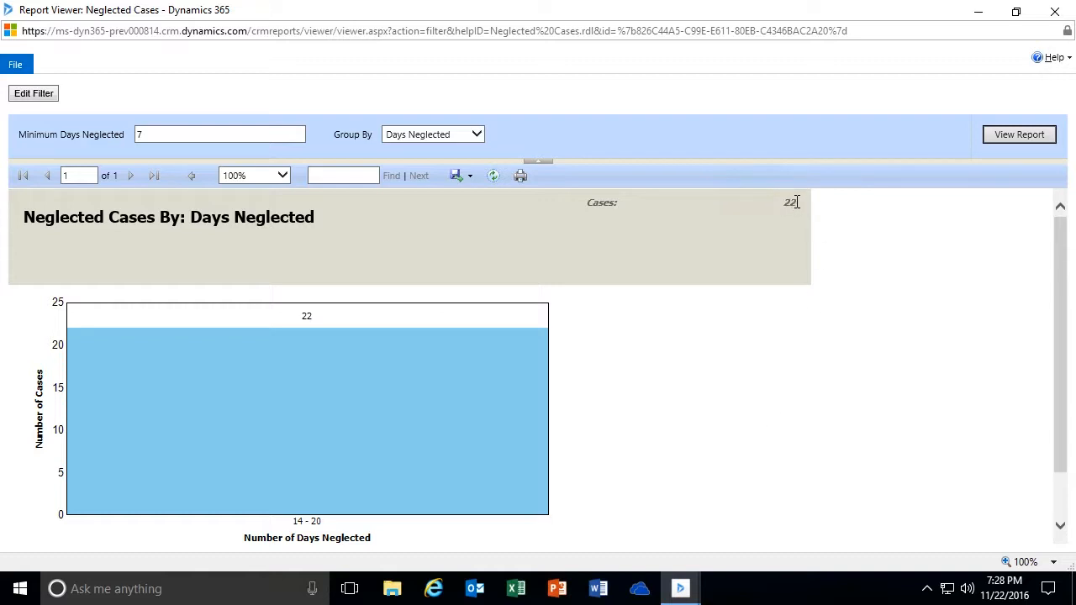
{"action": "scroll", "coordinate": [721, 446], "scroll_direction": "down", "scroll_amount": 2}
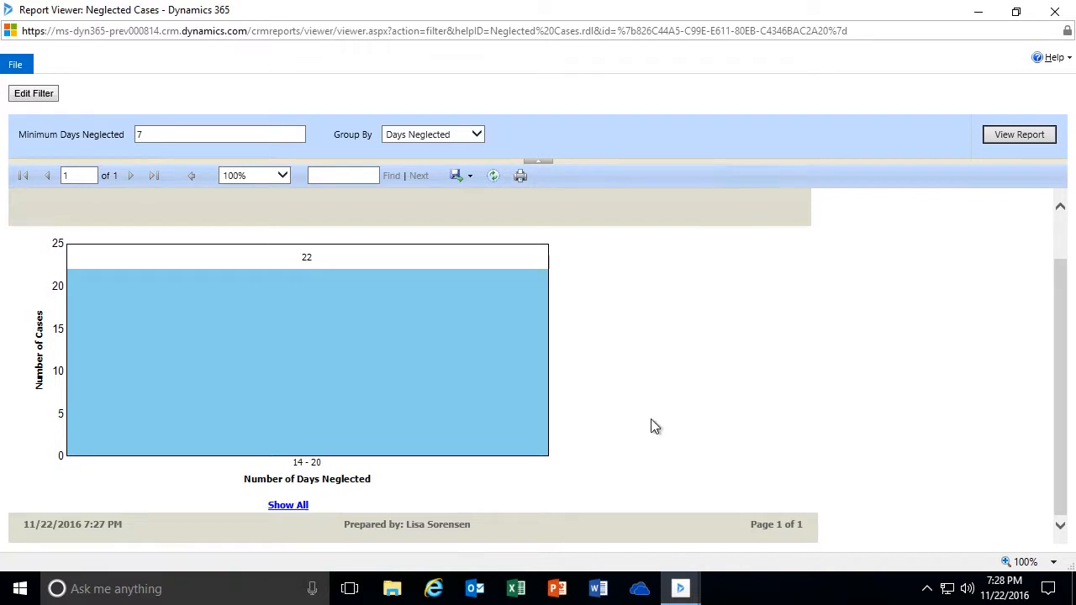
{"action": "scroll", "coordinate": [651, 422], "scroll_direction": "up", "scroll_amount": 2}
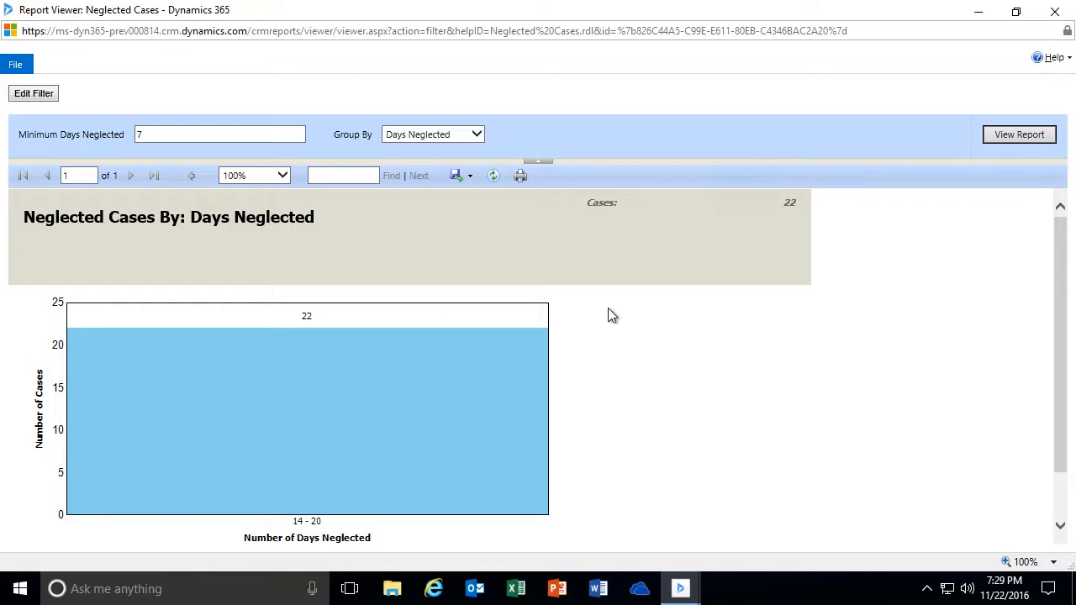
Step: Rerun the report with a minimum of 14 days neglected, and again with a minimum of 21
{"action": "left_click_drag", "start_coordinate": [226, 136], "coordinate": [99, 133]}
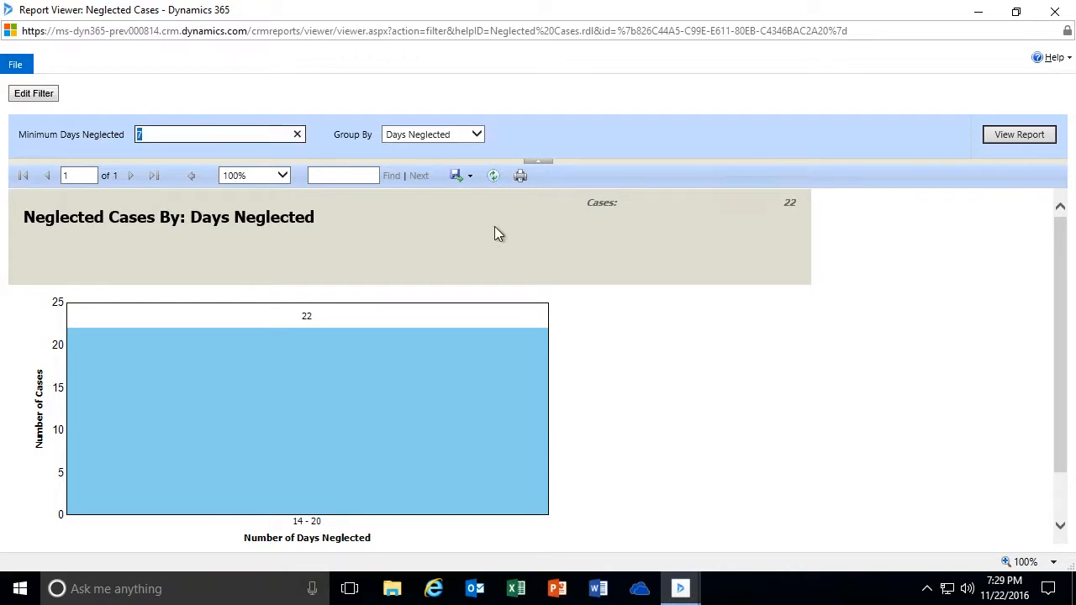
{"action": "type", "text": "14"}
{"action": "left_click", "coordinate": [1016, 136]}
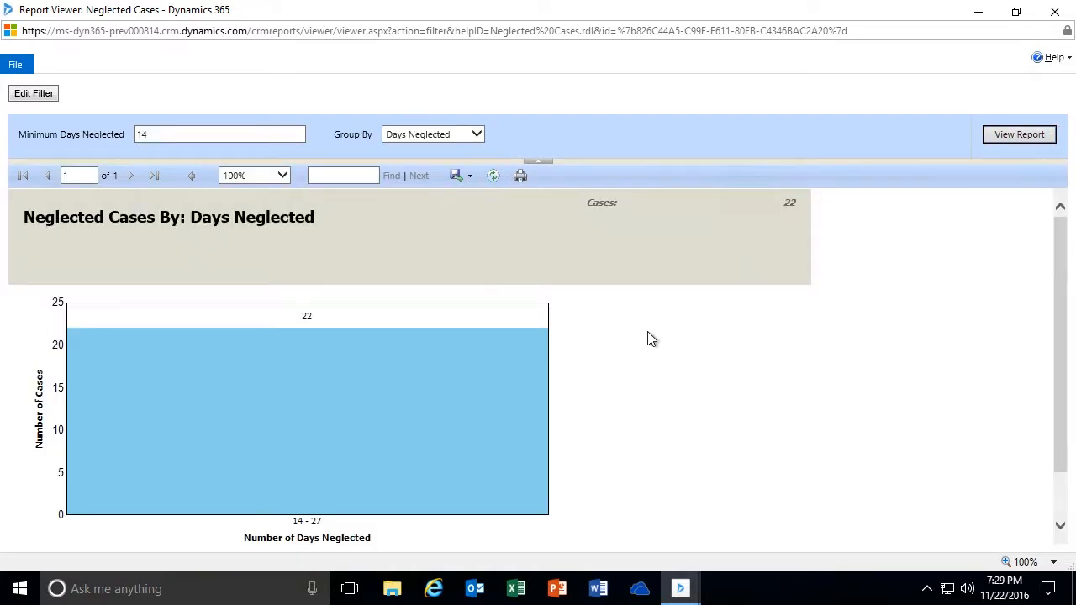
{"action": "double_click", "coordinate": [189, 135]}
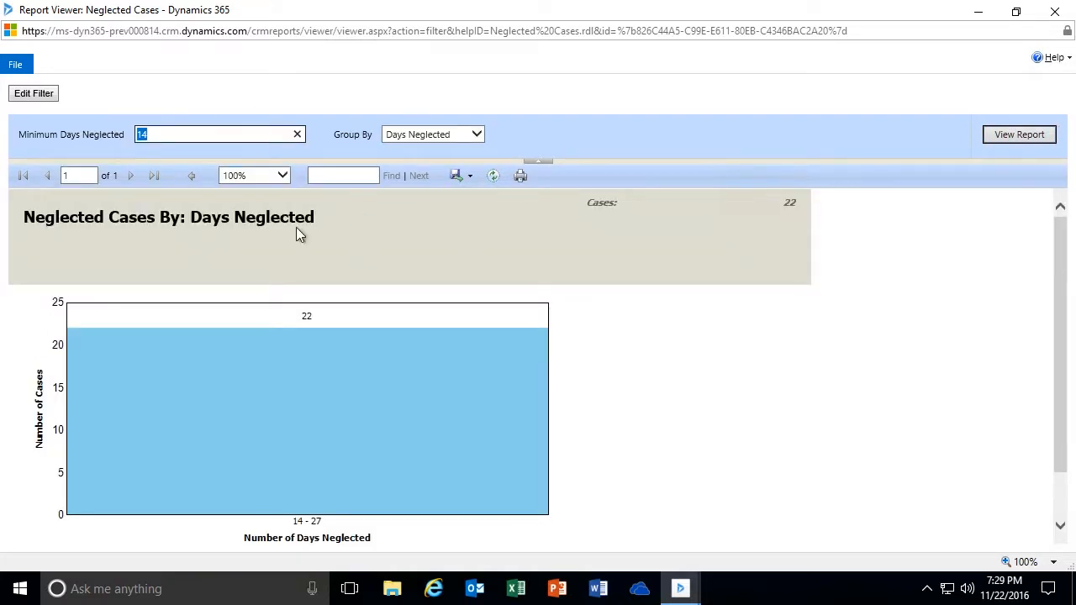
{"action": "type", "text": "21"}
{"action": "left_click", "coordinate": [1000, 143]}
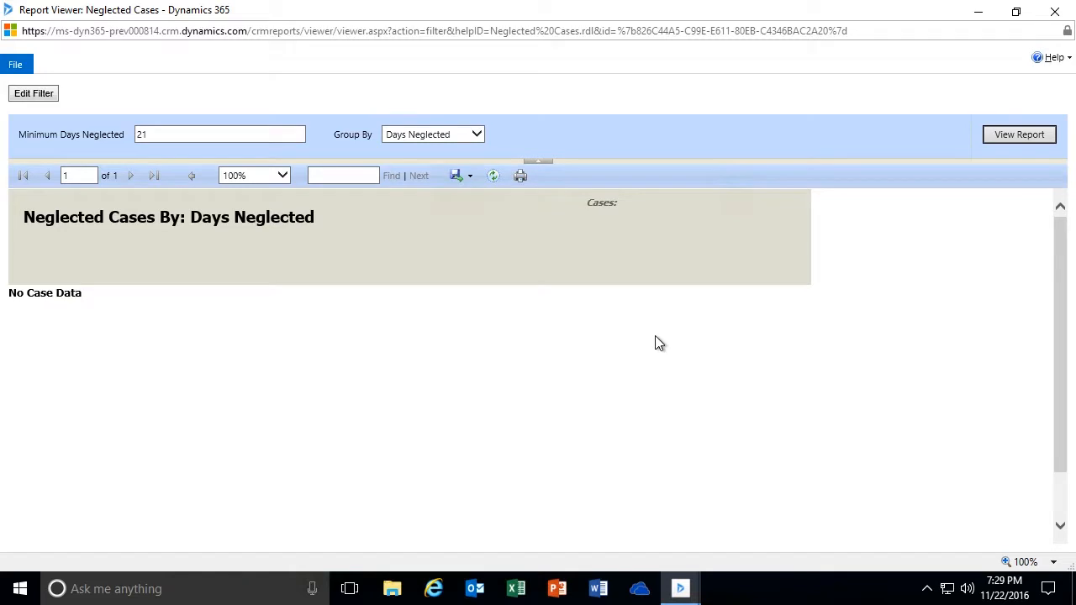
Step: Set the minimum days neglected back to 7 and rerun the report
{"action": "double_click", "coordinate": [139, 136]}
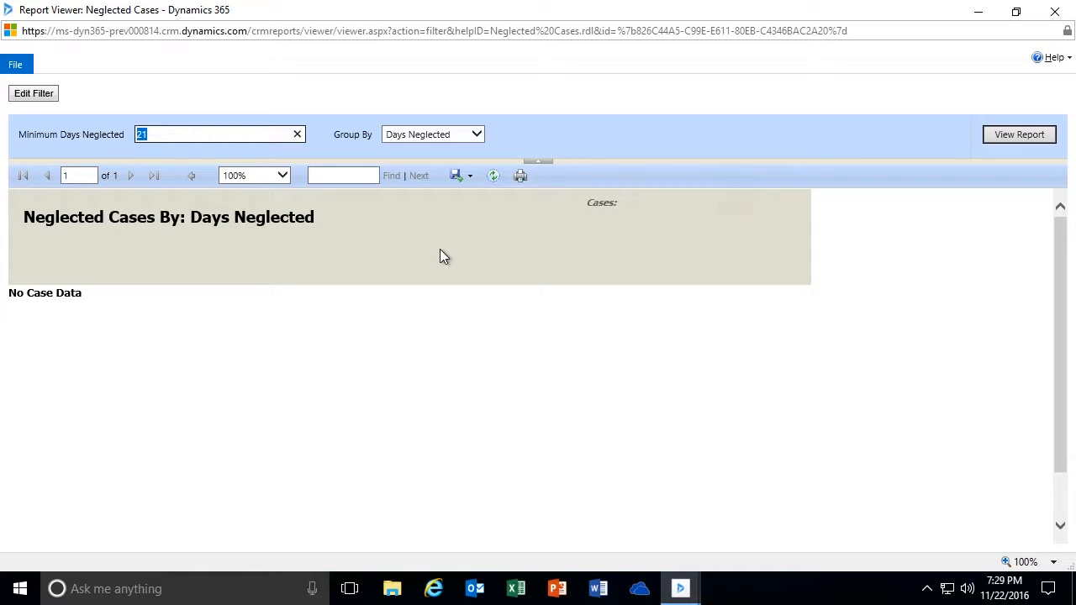
{"action": "type", "text": "7"}
{"action": "left_click", "coordinate": [1013, 132]}
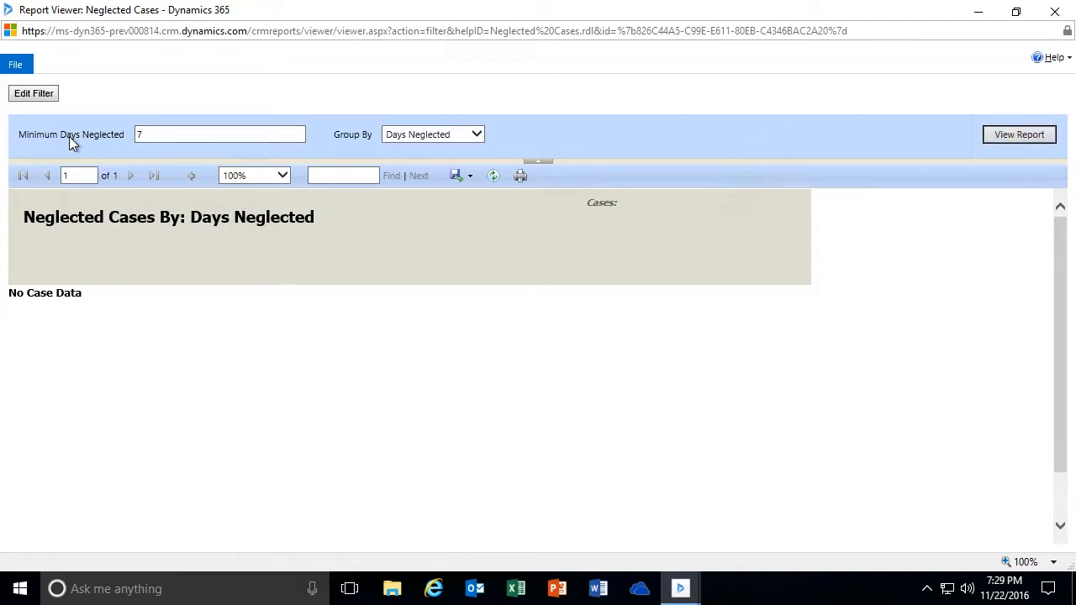
Step: Group the neglected cases report by Owner, rerun it, and review the whole chart
{"action": "left_click", "coordinate": [476, 135]}
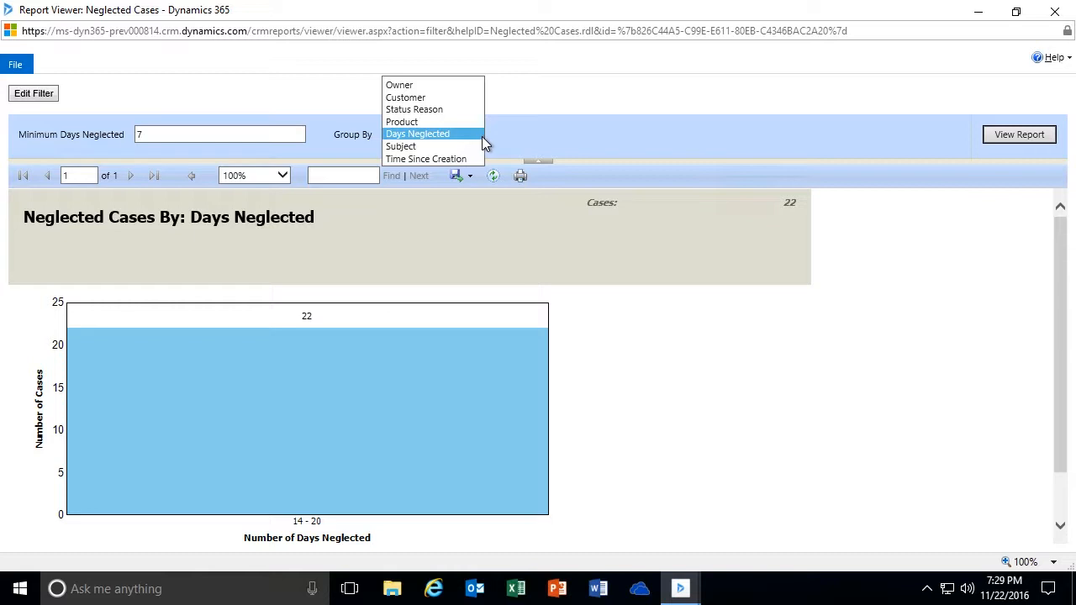
{"action": "left_click", "coordinate": [404, 86]}
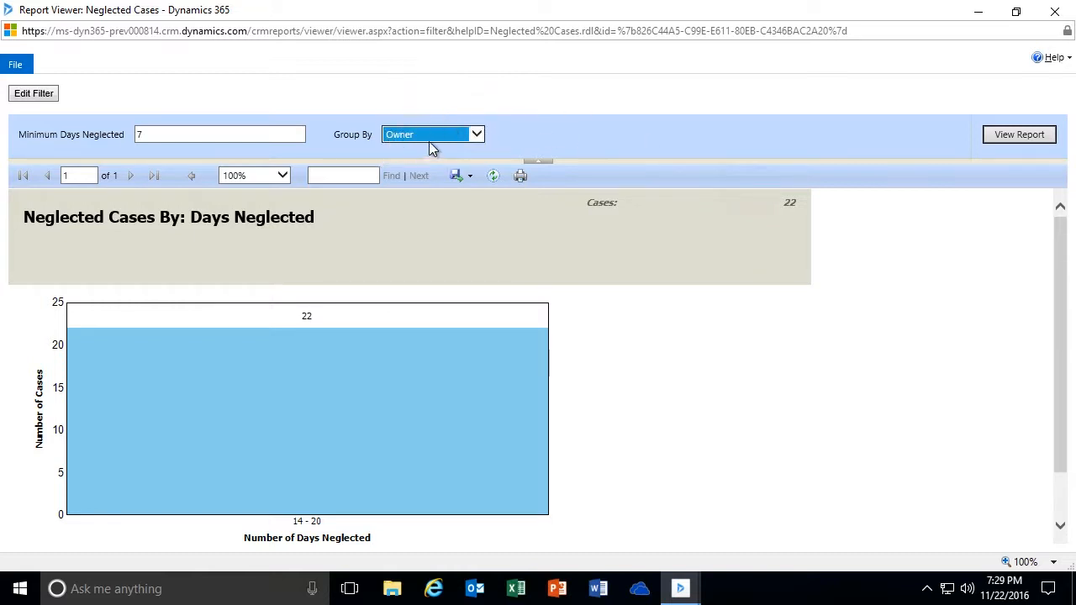
{"action": "left_click", "coordinate": [1022, 133]}
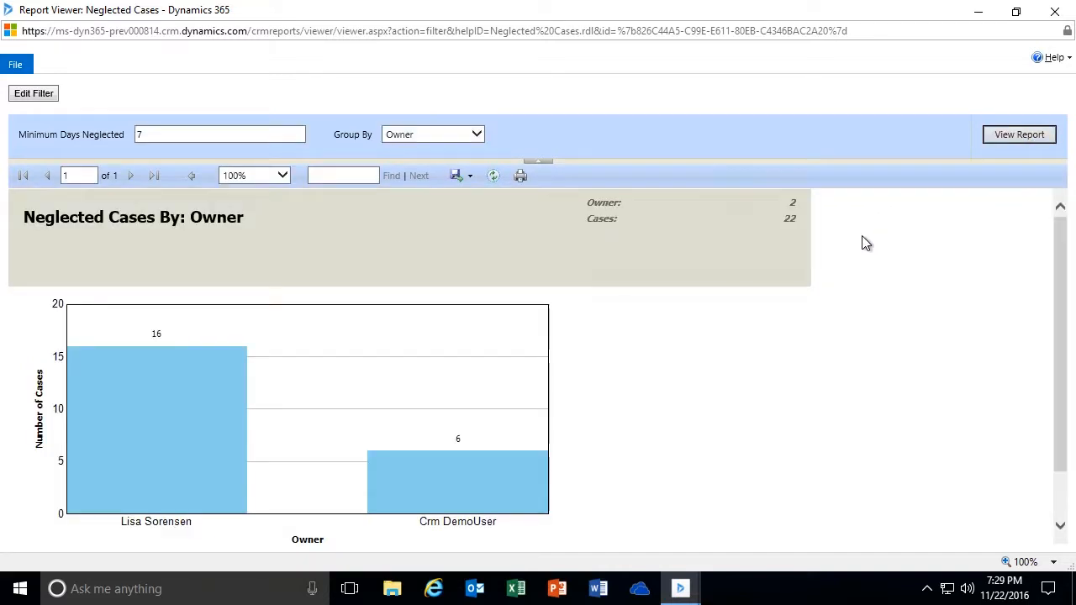
{"action": "scroll", "coordinate": [654, 392], "scroll_direction": "down", "scroll_amount": 2}
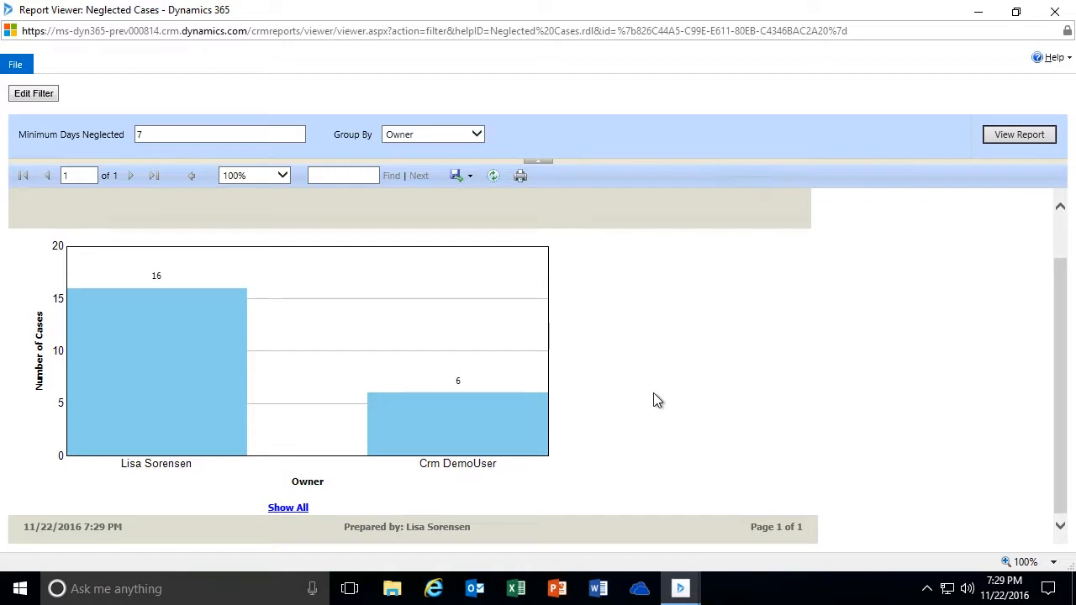
{"action": "scroll", "coordinate": [653, 393], "scroll_direction": "up", "scroll_amount": 2}
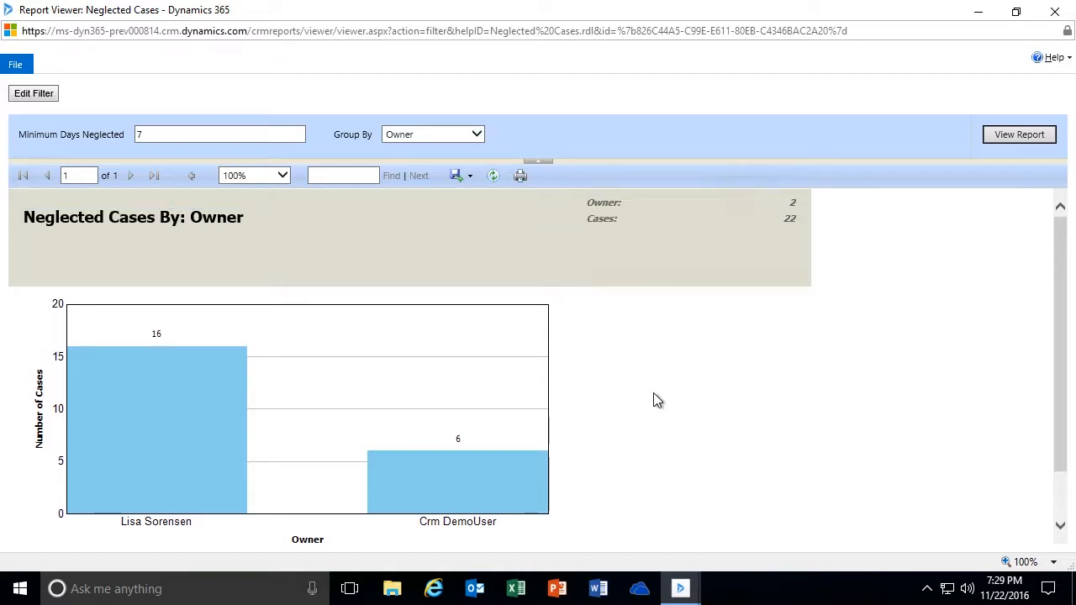
{"action": "scroll", "coordinate": [653, 393], "scroll_direction": "down", "scroll_amount": 1}
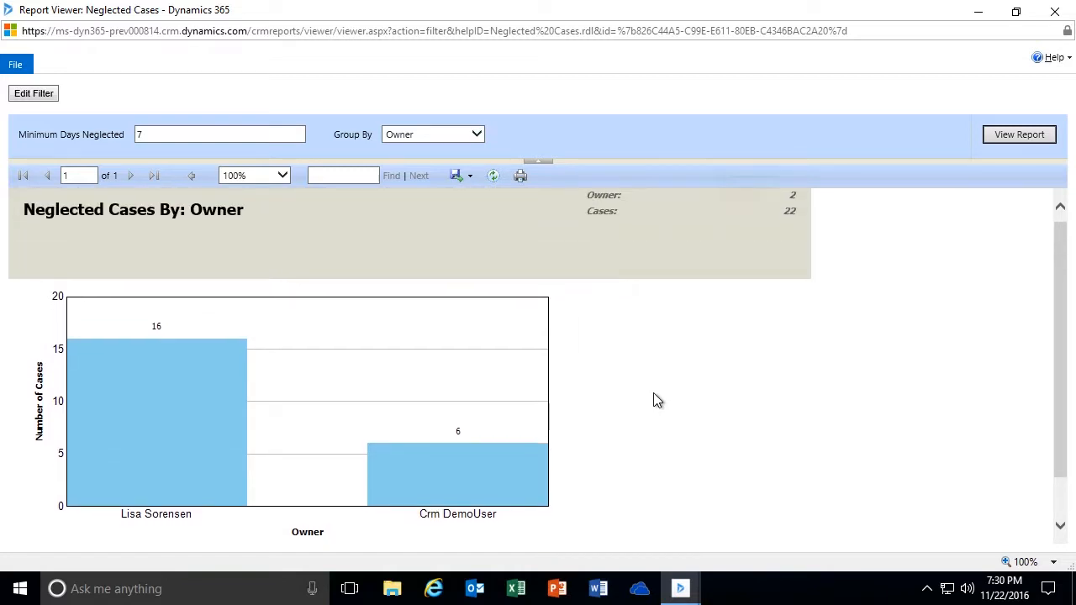
{"action": "scroll", "coordinate": [653, 392], "scroll_direction": "up", "scroll_amount": 1}
Step: Group the neglected cases report by Customer and rerun it
{"action": "left_click", "coordinate": [476, 135]}
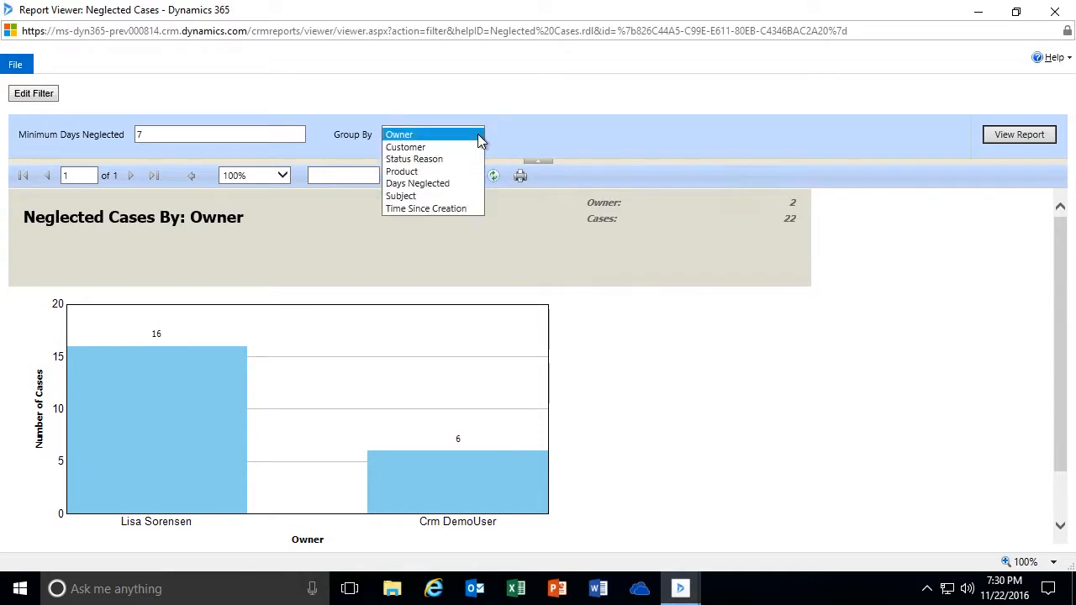
{"action": "left_click", "coordinate": [453, 146]}
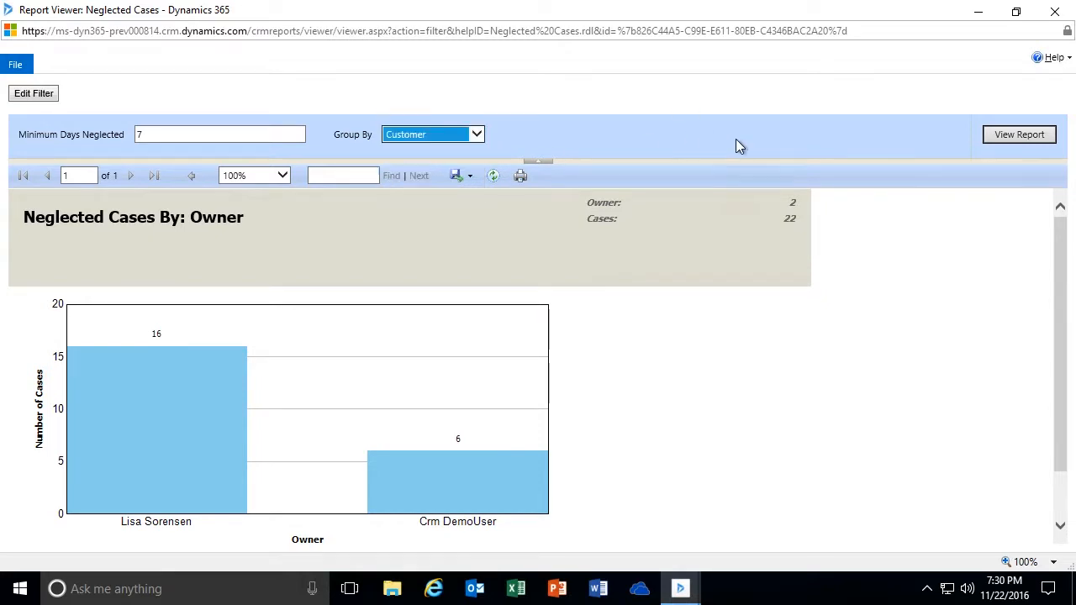
{"action": "left_click", "coordinate": [1012, 135]}
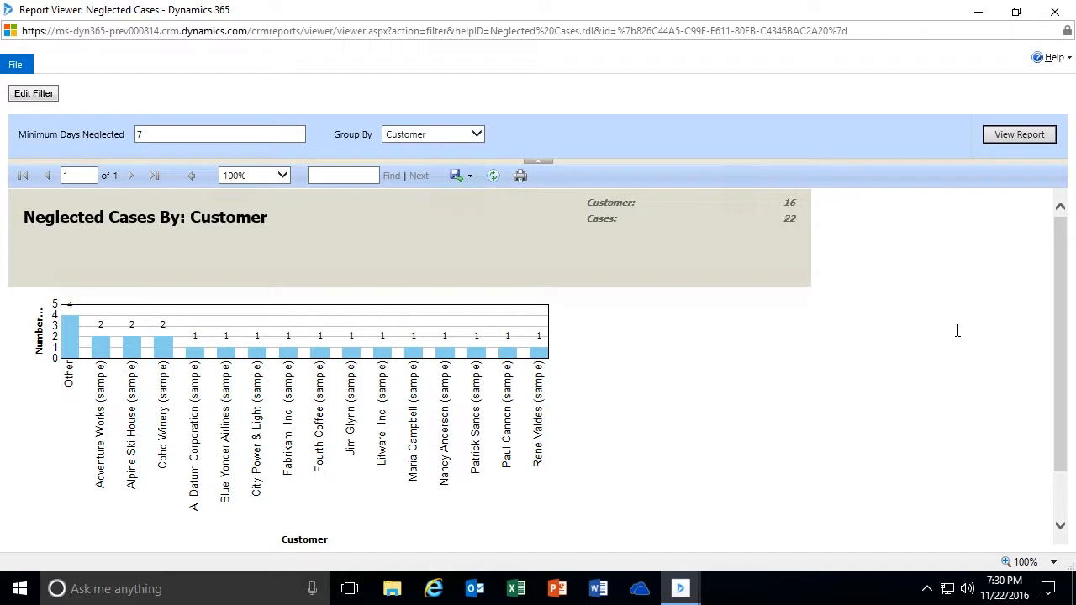
Step: Change the report's grouping from Customer back to Owner
{"action": "left_click", "coordinate": [478, 134]}
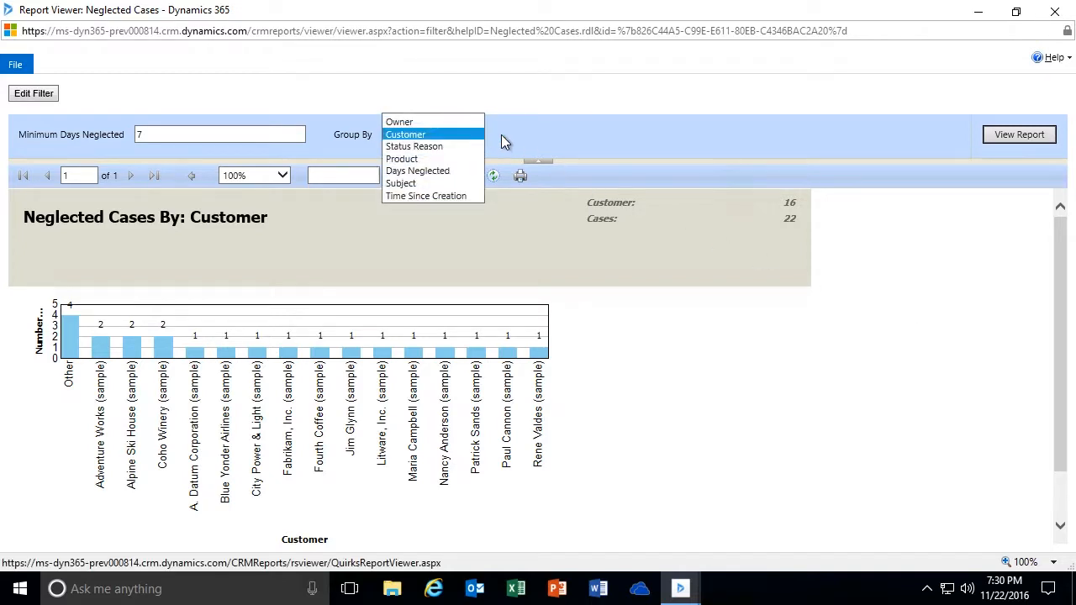
{"action": "left_click", "coordinate": [422, 122]}
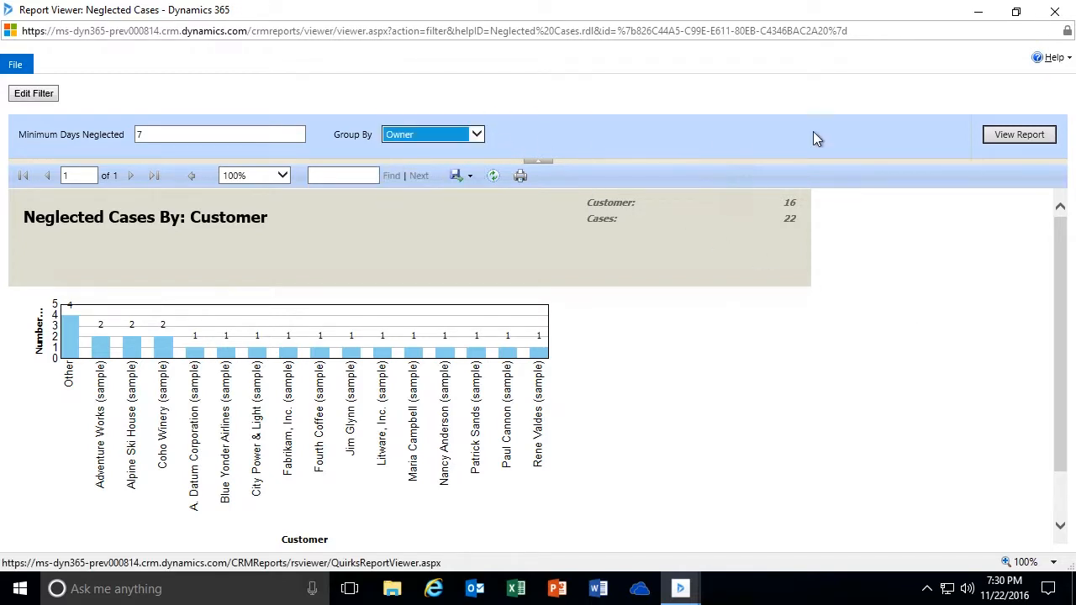
Step: Run the Neglected Cases report grouped by owner and drill into the cases of the owner with the tallest bar
{"action": "left_click", "coordinate": [1017, 134]}
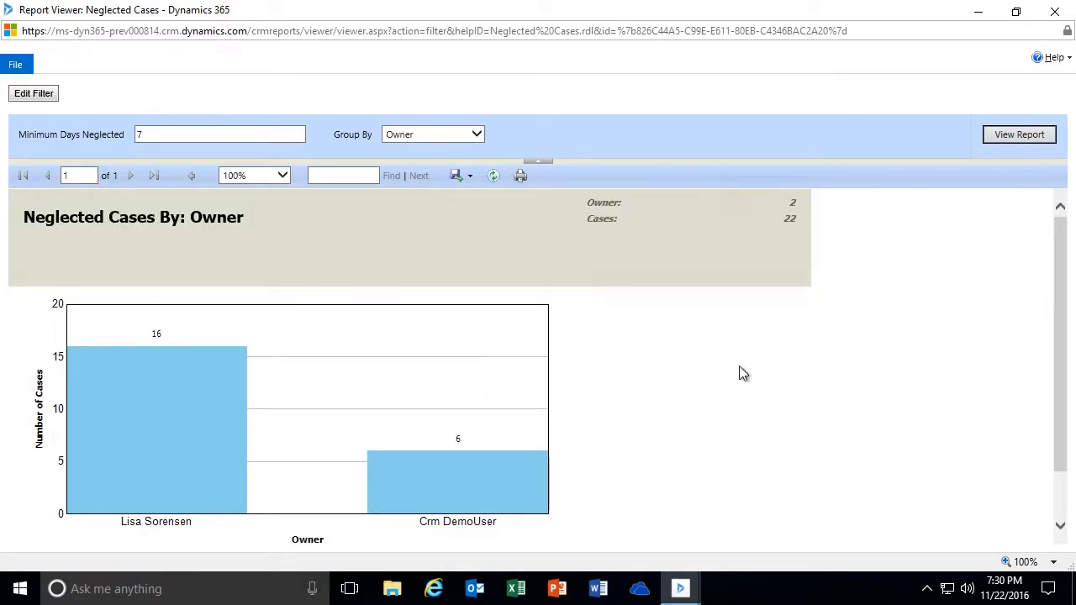
{"action": "scroll", "coordinate": [723, 393], "scroll_direction": "down", "scroll_amount": 2}
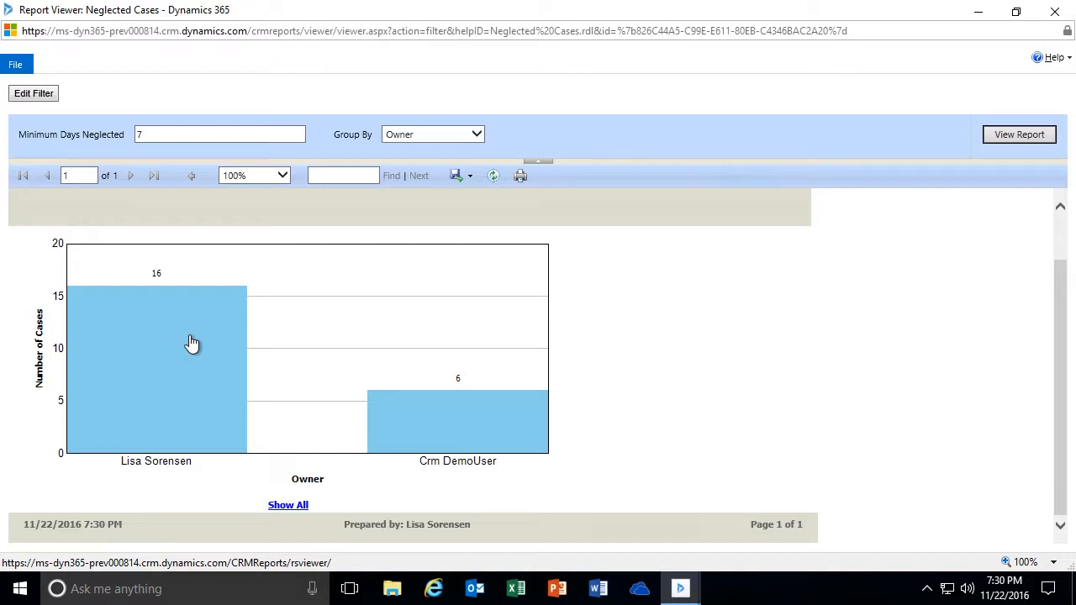
{"action": "left_click", "coordinate": [160, 311]}
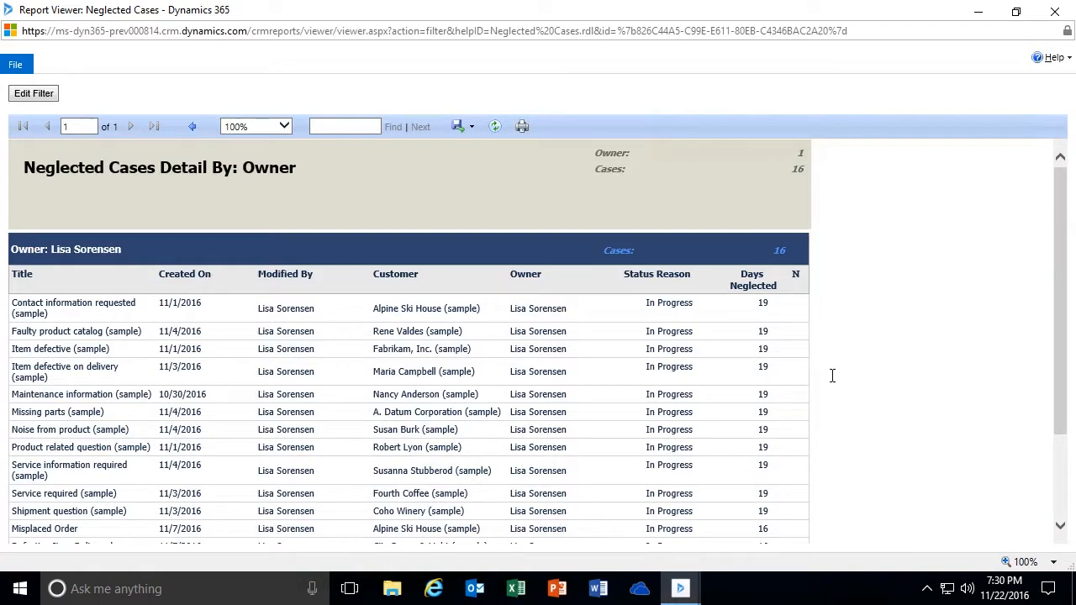
{"action": "scroll", "coordinate": [345, 397], "scroll_direction": "down", "scroll_amount": 3}
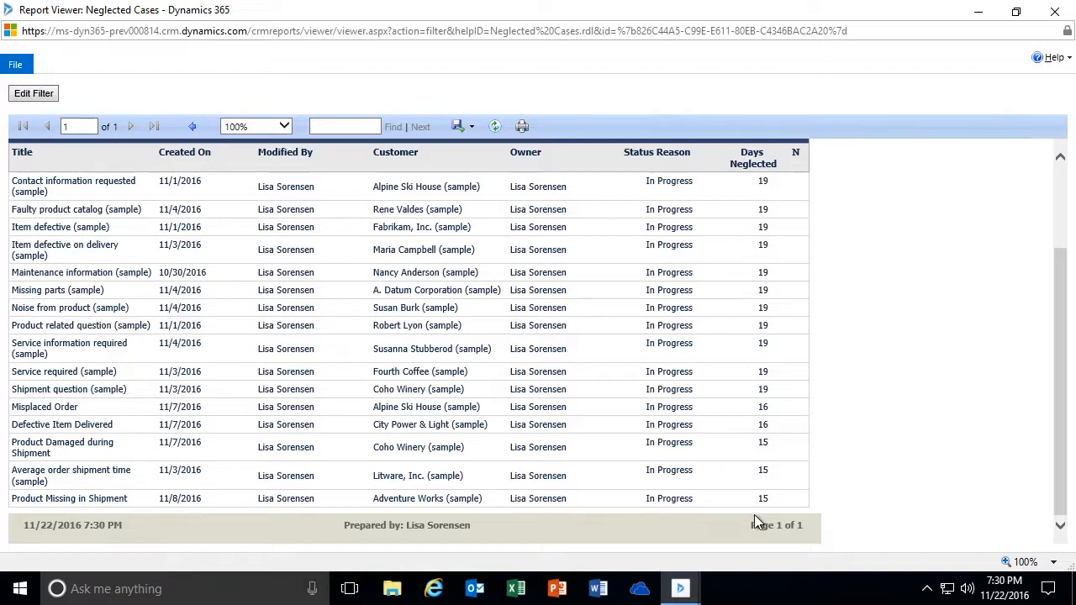
Step: Open the first "Contact information requested (sample)" case from the report, close it, and look through the full neglected cases list
{"action": "left_click", "coordinate": [113, 187]}
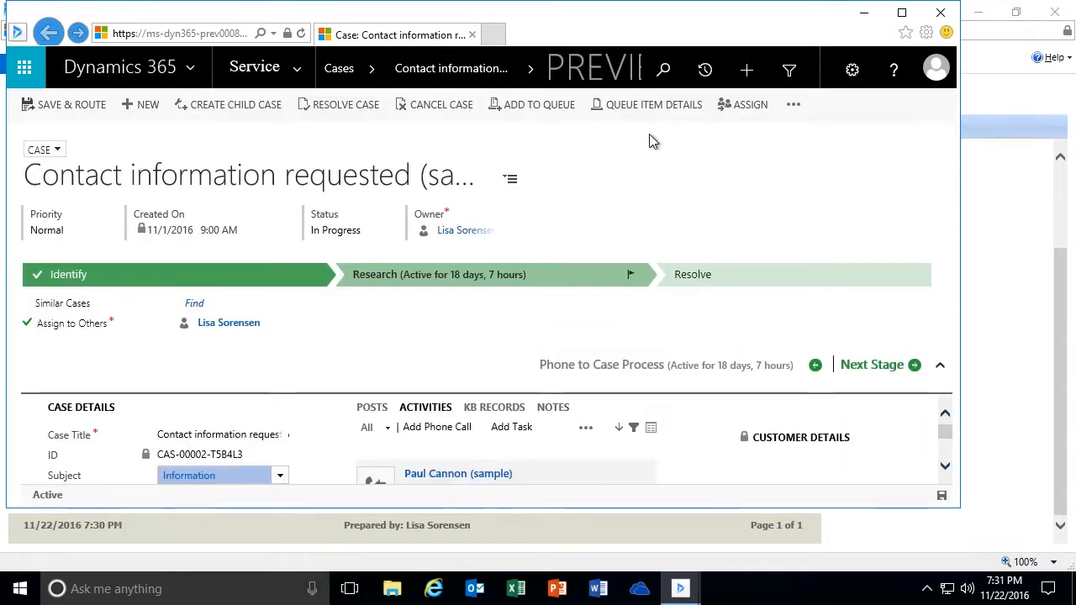
{"action": "left_click", "coordinate": [940, 12]}
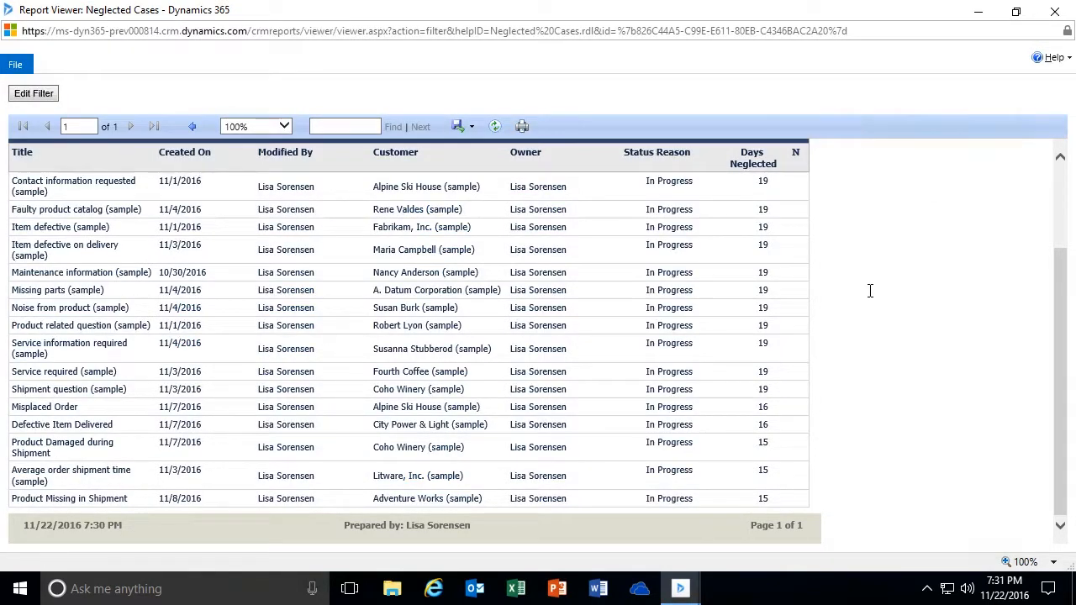
{"action": "scroll", "coordinate": [870, 291], "scroll_direction": "up", "scroll_amount": 2}
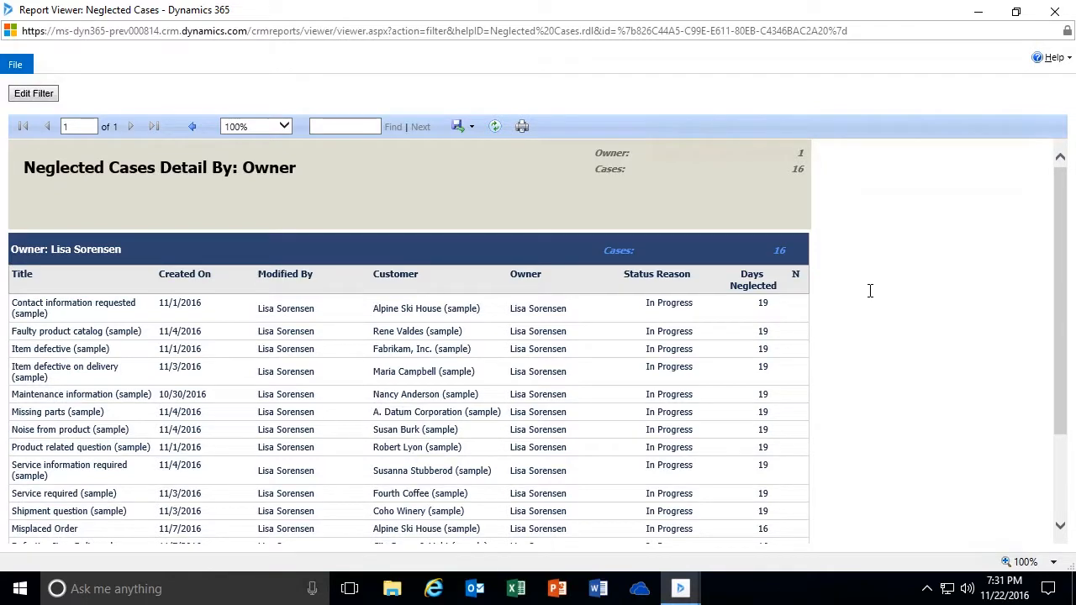
{"action": "scroll", "coordinate": [870, 291], "scroll_direction": "down", "scroll_amount": 3}
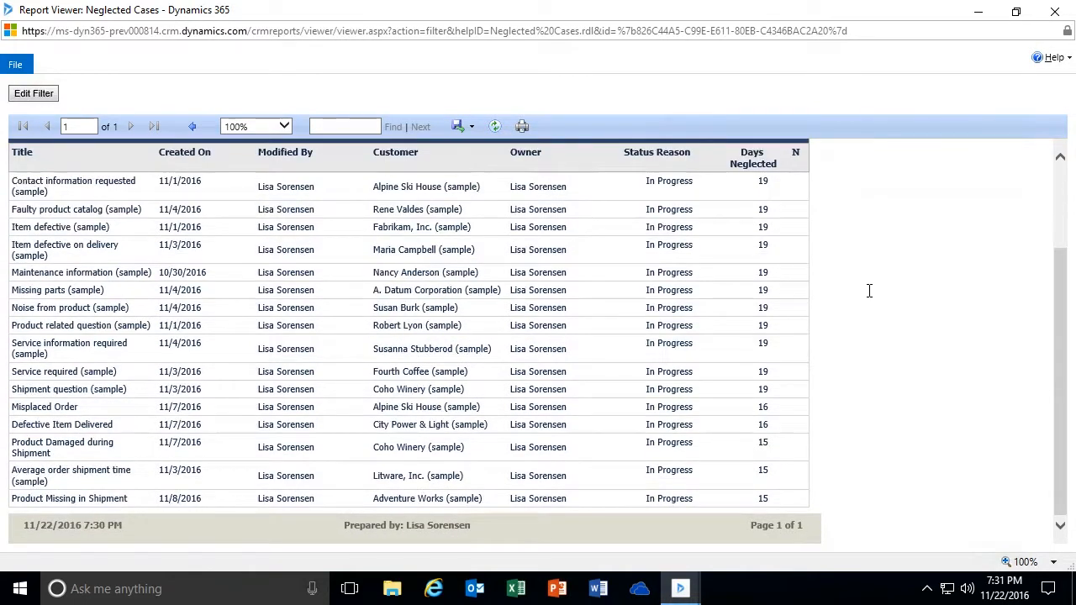
{"action": "scroll", "coordinate": [870, 290], "scroll_direction": "up", "scroll_amount": 3}
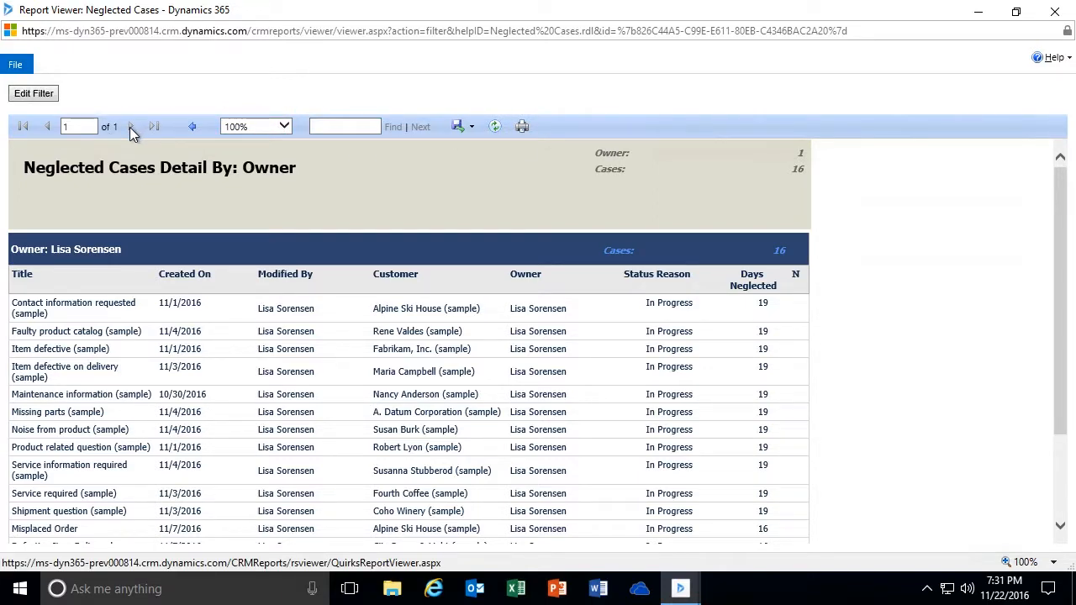
{"action": "scroll", "coordinate": [215, 437], "scroll_direction": "down", "scroll_amount": 3}
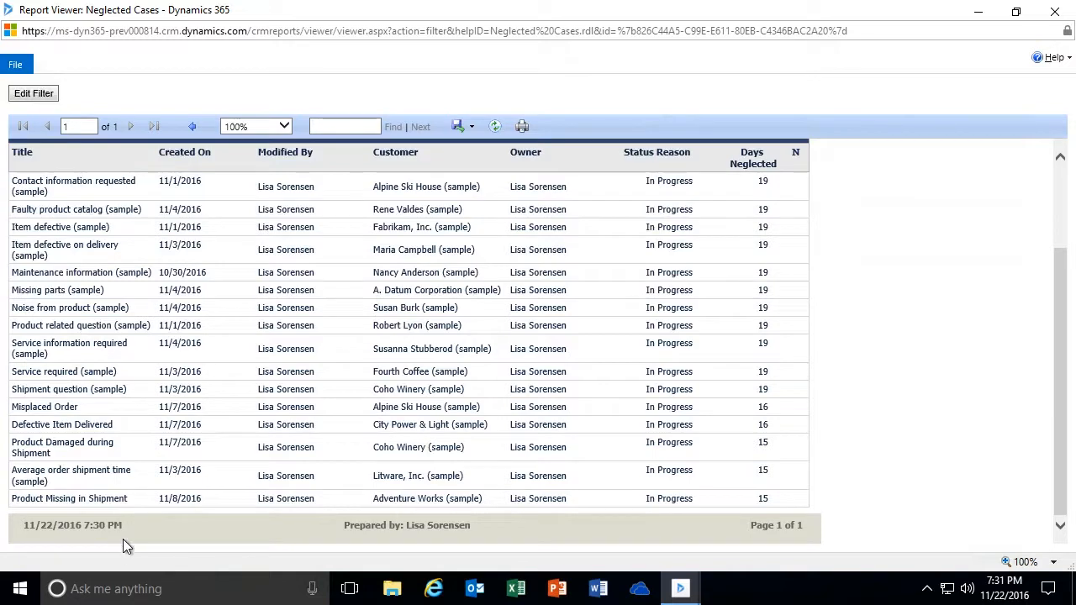
{"action": "scroll", "coordinate": [128, 342], "scroll_direction": "up", "scroll_amount": 3}
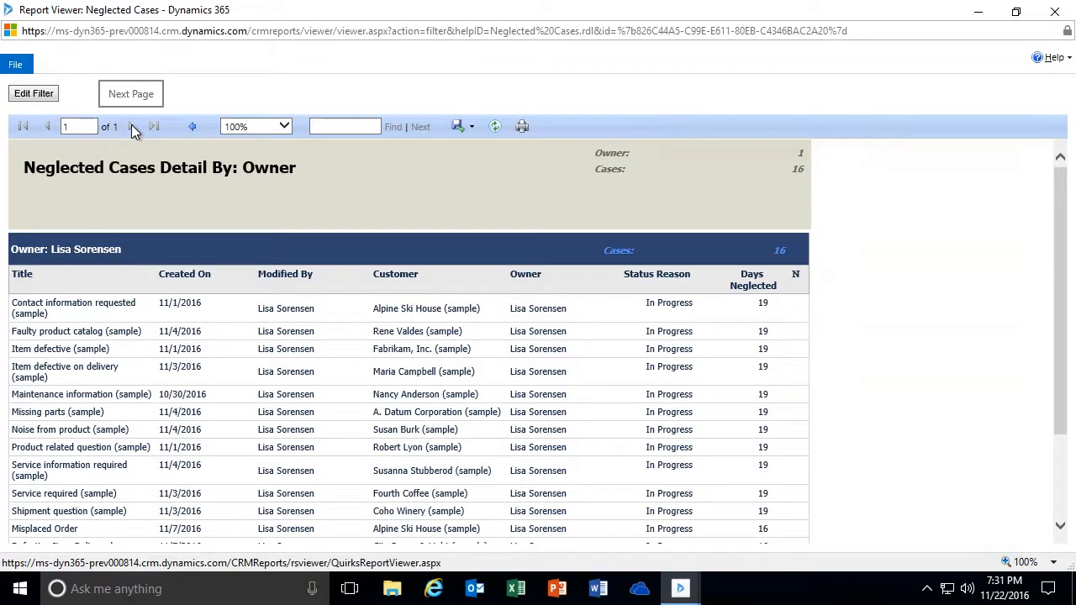
Step: Set the report zoom to 75% and look at the available export formats without exporting
{"action": "left_click", "coordinate": [283, 124]}
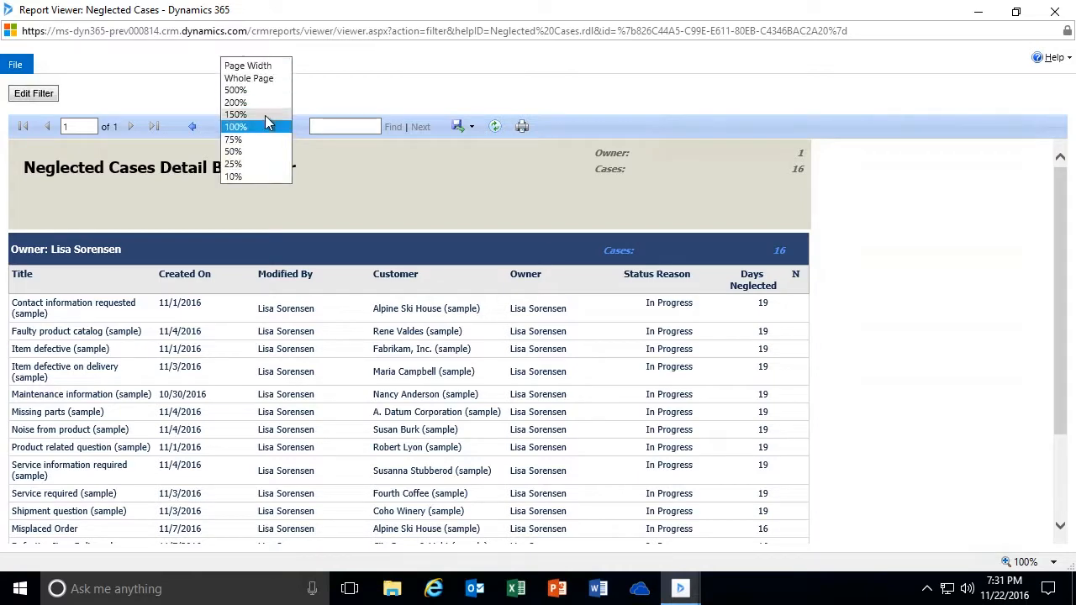
{"action": "left_click", "coordinate": [268, 116]}
{"action": "left_click", "coordinate": [284, 128]}
{"action": "left_click", "coordinate": [259, 150]}
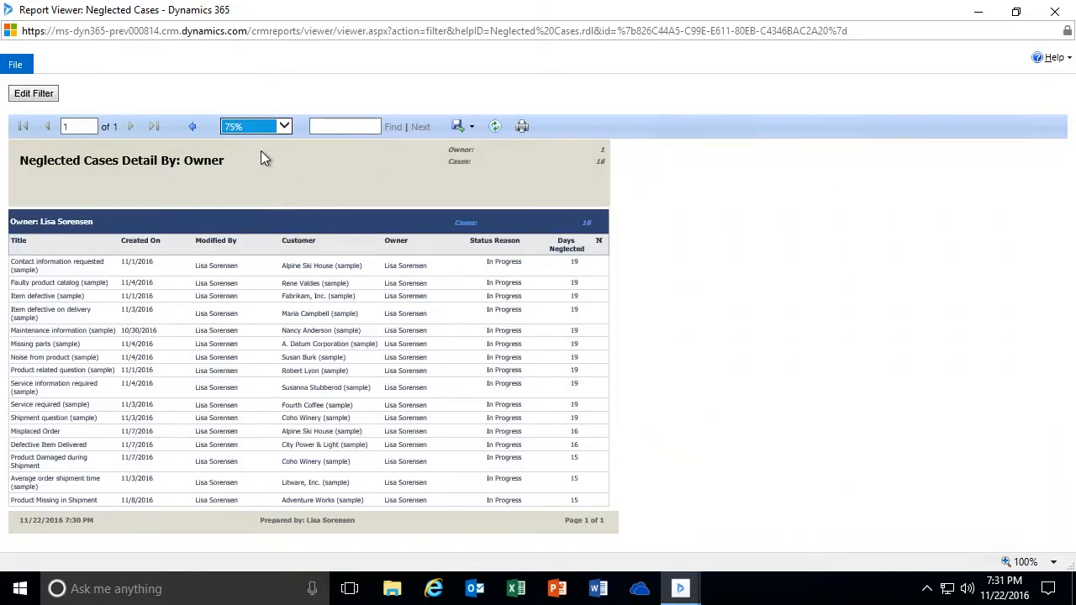
{"action": "left_click", "coordinate": [471, 128]}
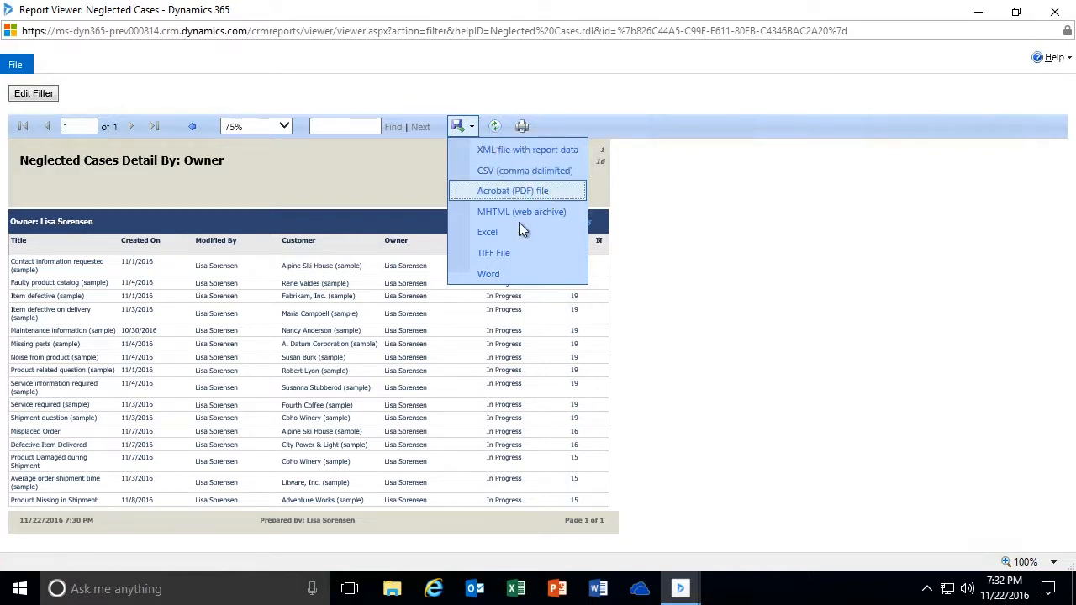
{"action": "left_click", "coordinate": [410, 173]}
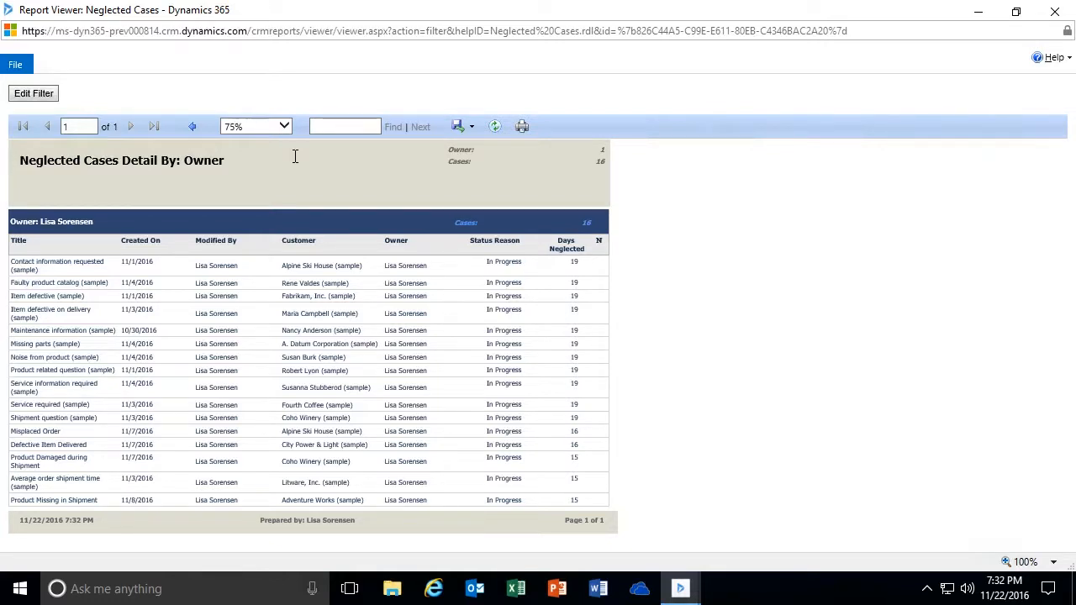
Step: Go back to the owner chart, view the neglected cases of the owner with the shorter bar, and return to the chart
{"action": "left_click", "coordinate": [193, 130]}
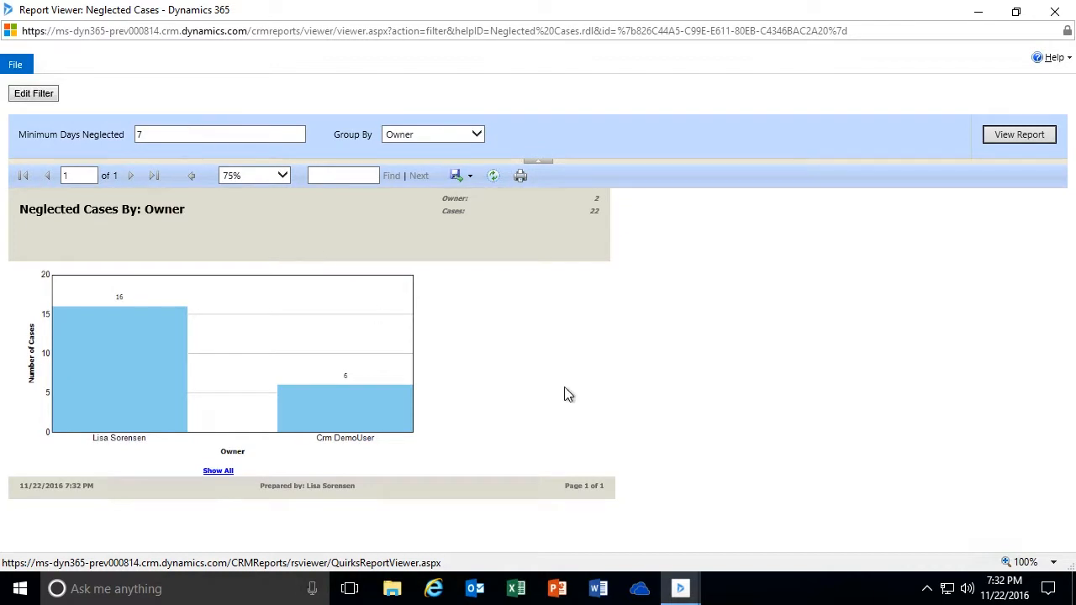
{"action": "left_click", "coordinate": [340, 409]}
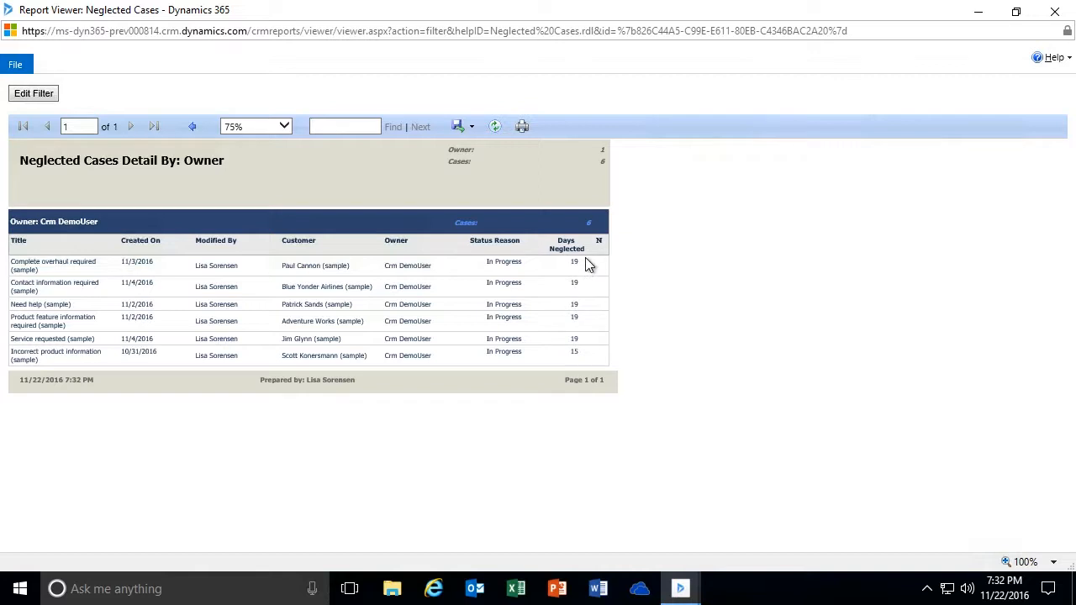
{"action": "left_click", "coordinate": [192, 128]}
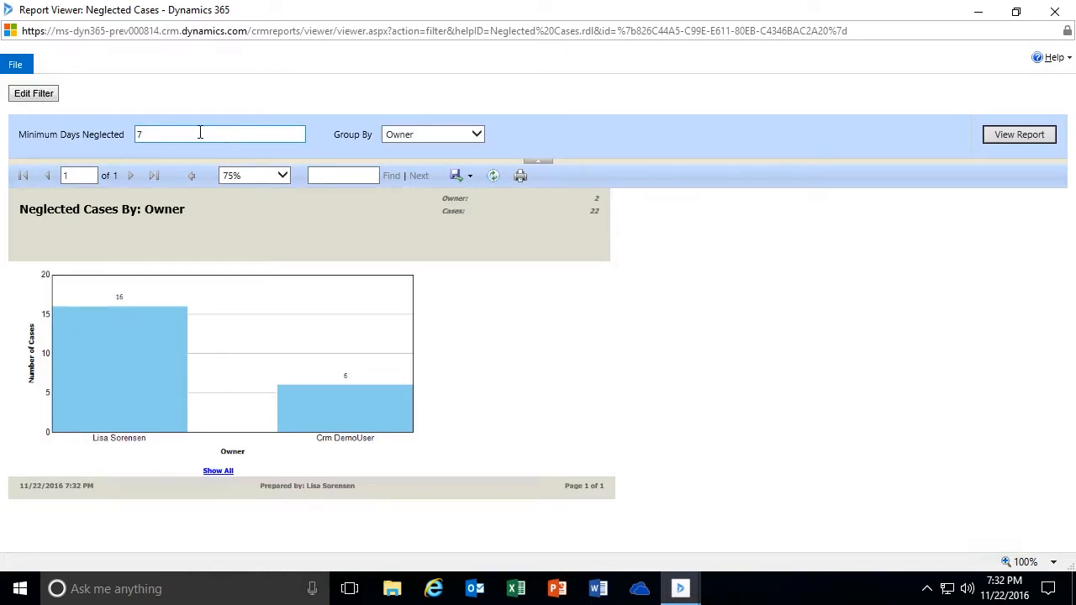
{"action": "left_click", "coordinate": [143, 135]}
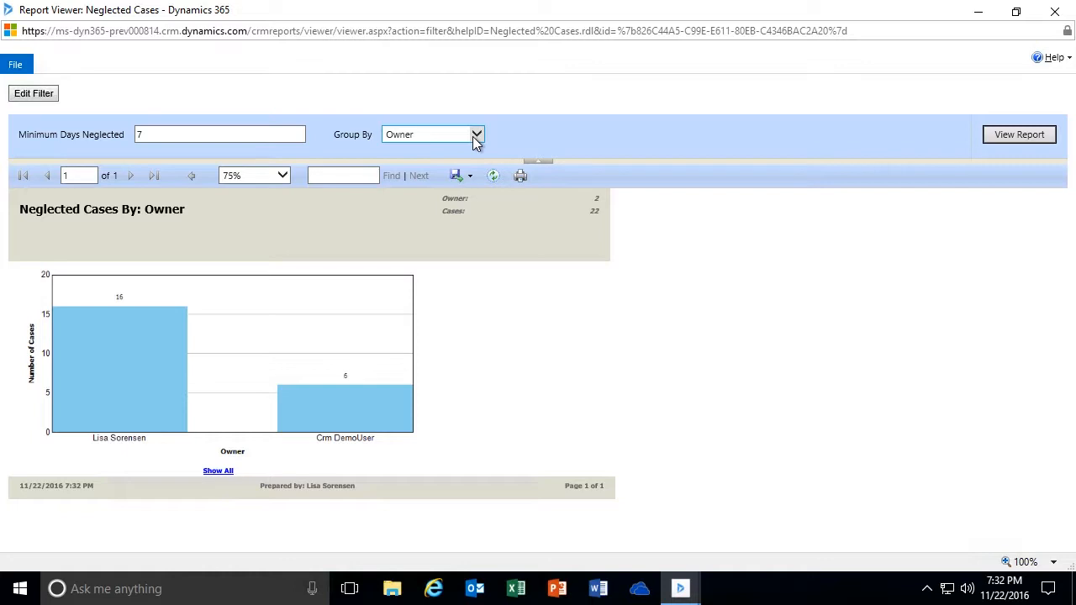
Step: Edit the report filter so Owner equals the user with the most neglected cases, looked up by first name, and run the report
{"action": "left_click", "coordinate": [34, 95]}
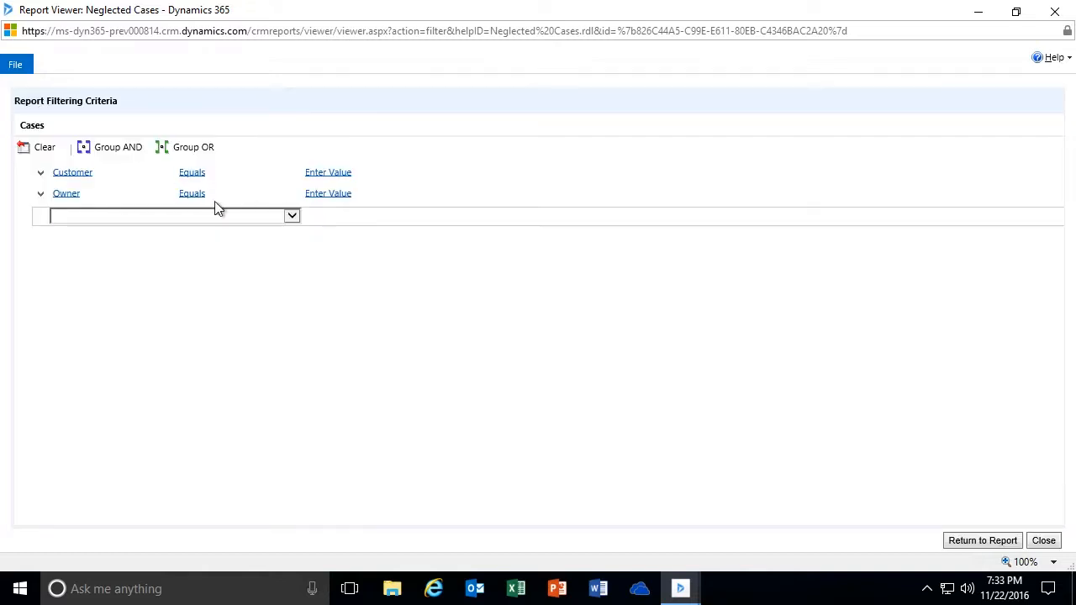
{"action": "left_click", "coordinate": [328, 173]}
{"action": "left_click", "coordinate": [346, 193]}
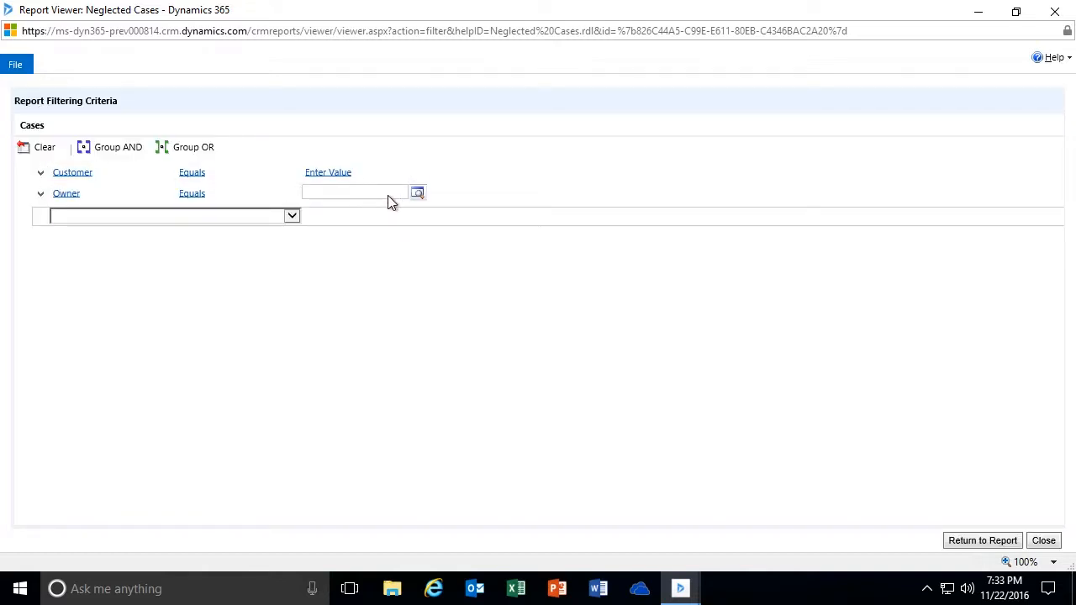
{"action": "left_click", "coordinate": [418, 195]}
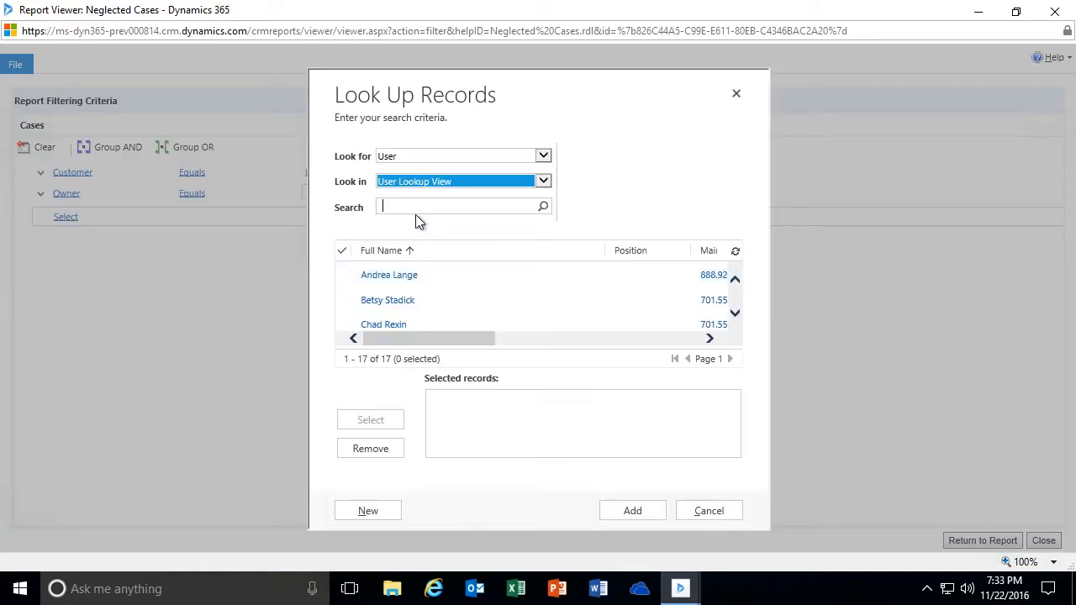
{"action": "type", "text": "Lisa"}
{"action": "key", "text": "Return"}
{"action": "left_click", "coordinate": [350, 283]}
{"action": "left_click", "coordinate": [371, 420]}
{"action": "left_click", "coordinate": [636, 513]}
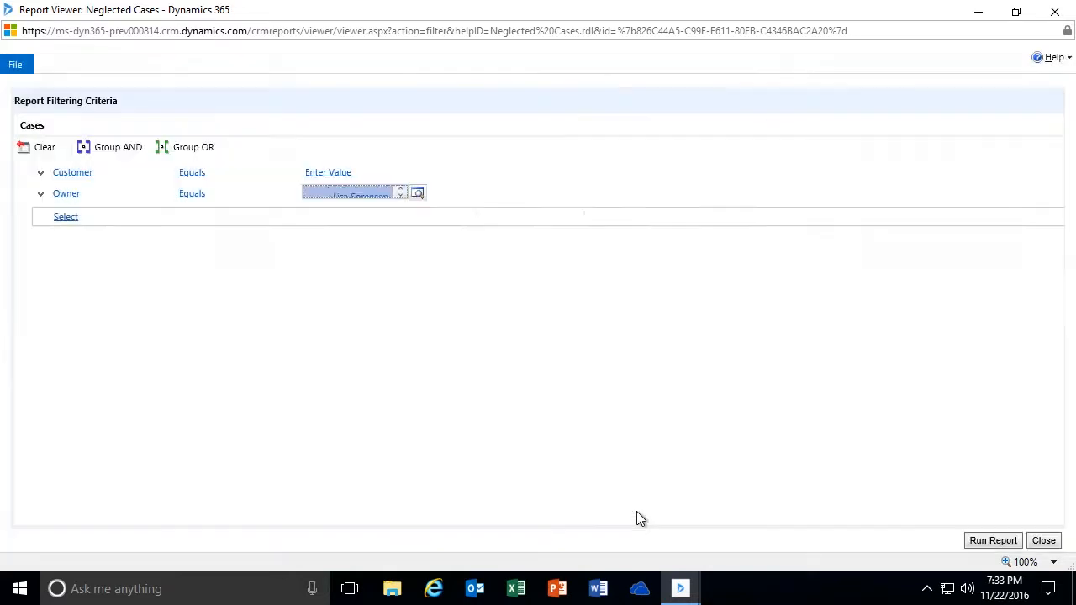
{"action": "left_click", "coordinate": [987, 540]}
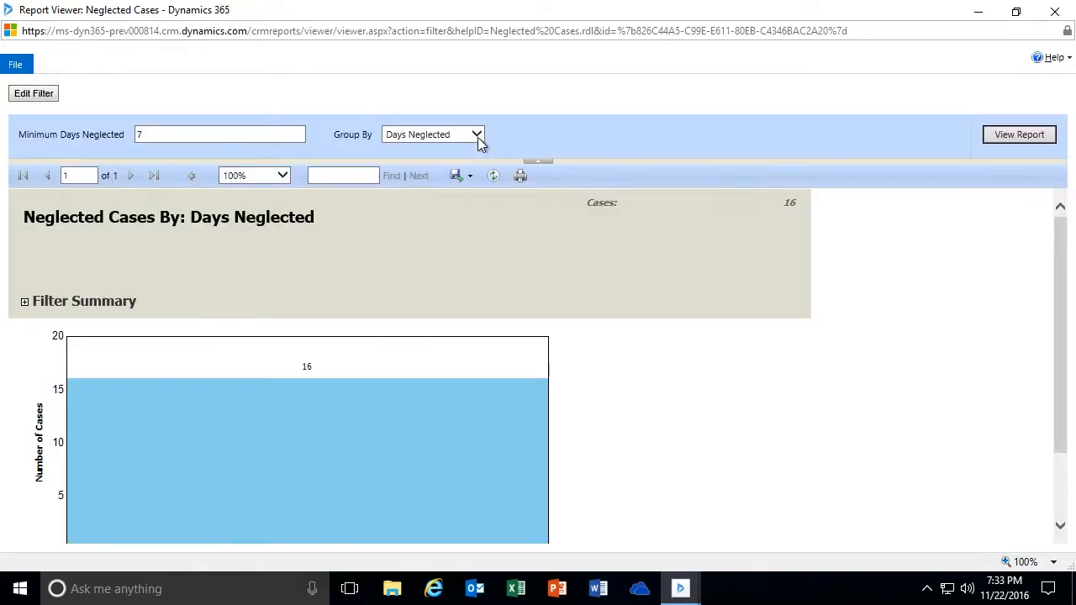
Step: Regroup the filtered report by Owner, run it, and drill down to the list of that owner's neglected cases
{"action": "left_click", "coordinate": [478, 139]}
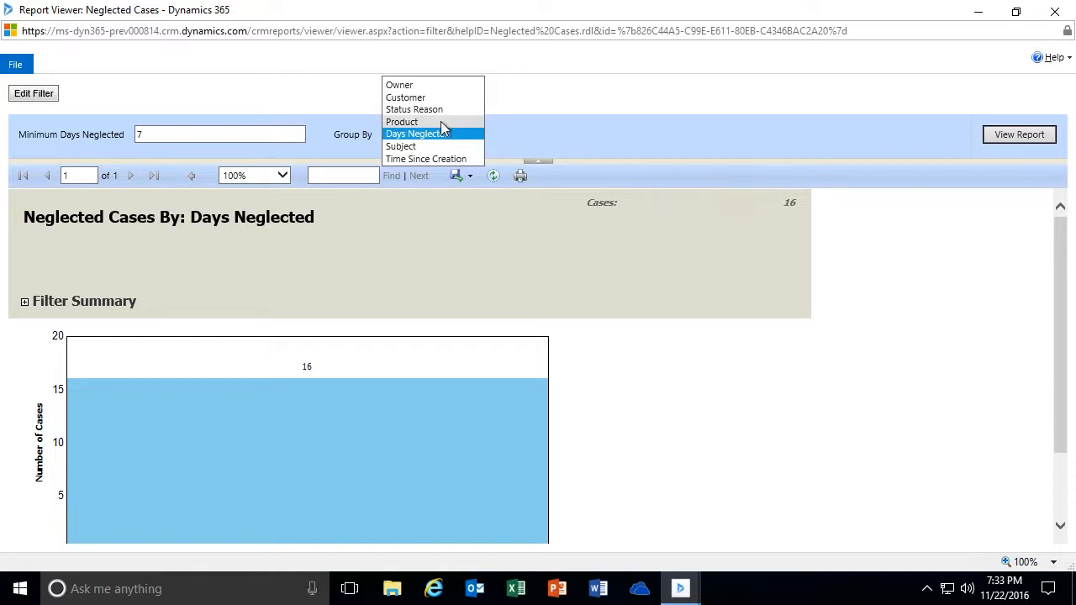
{"action": "left_click", "coordinate": [436, 99]}
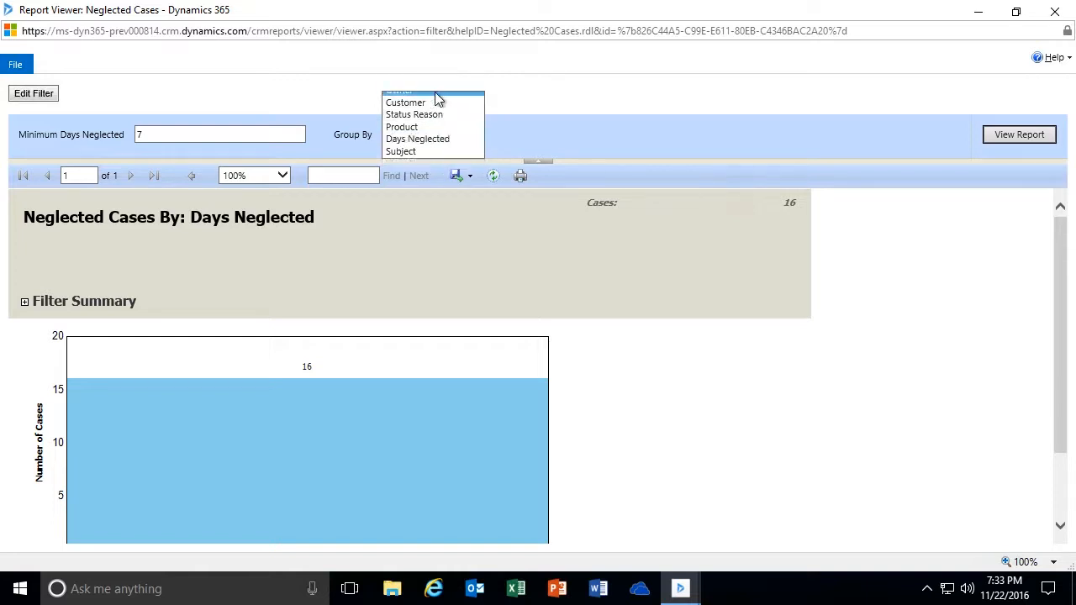
{"action": "left_click", "coordinate": [995, 135]}
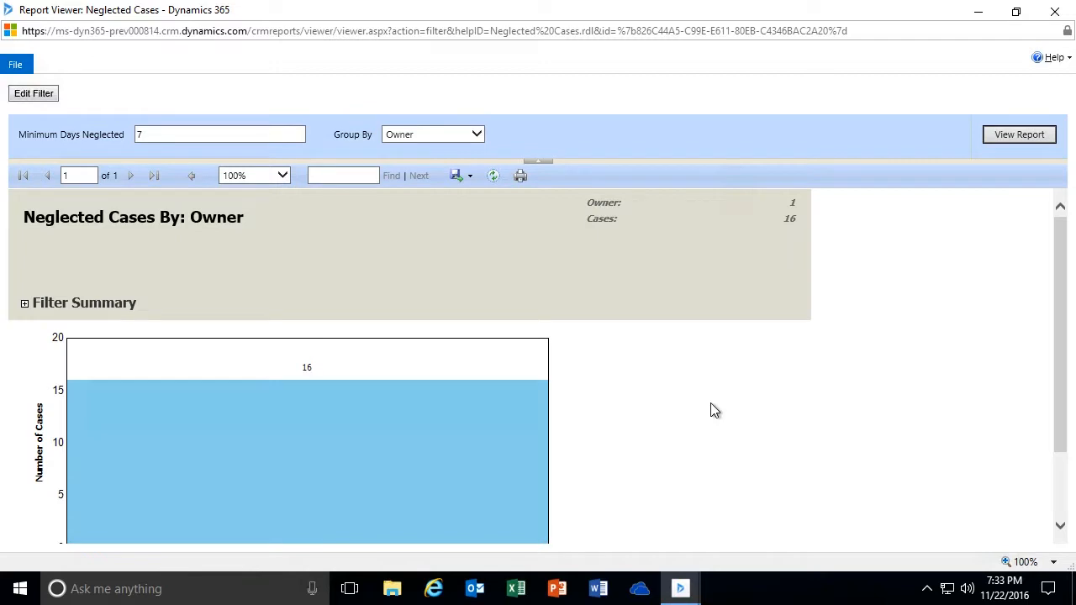
{"action": "scroll", "coordinate": [711, 409], "scroll_direction": "down", "scroll_amount": 2}
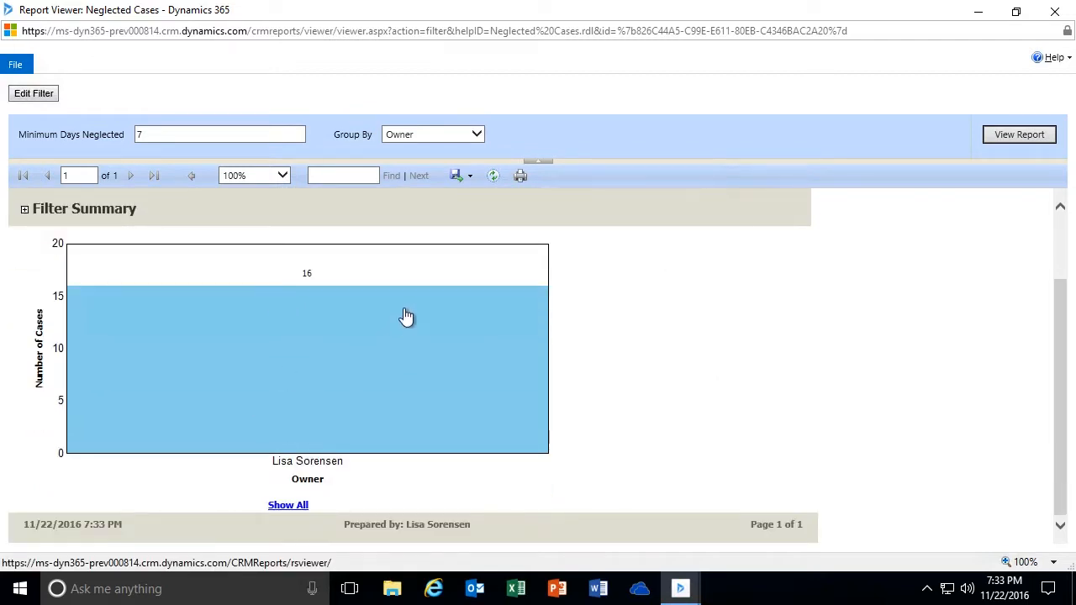
{"action": "scroll", "coordinate": [635, 303], "scroll_direction": "up", "scroll_amount": 1}
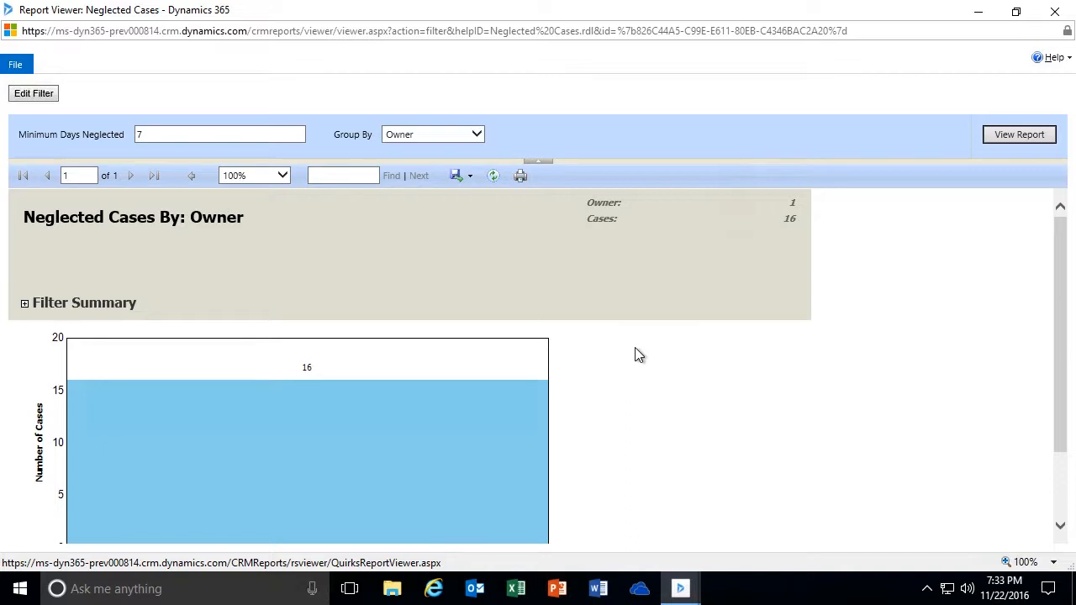
{"action": "scroll", "coordinate": [636, 354], "scroll_direction": "down", "scroll_amount": 1}
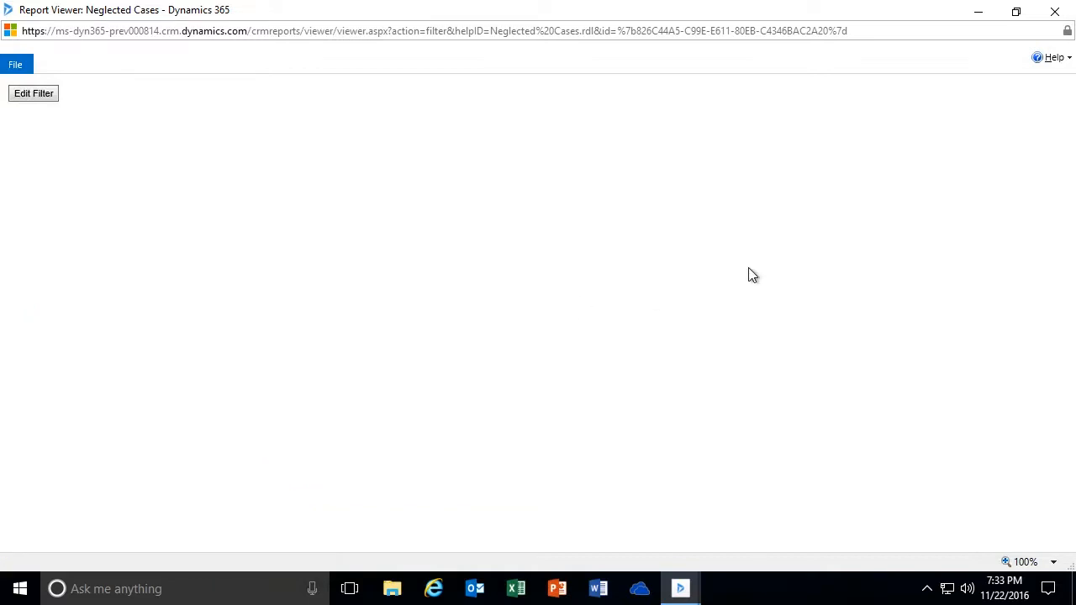
{"action": "scroll", "coordinate": [851, 345], "scroll_direction": "down", "scroll_amount": 2}
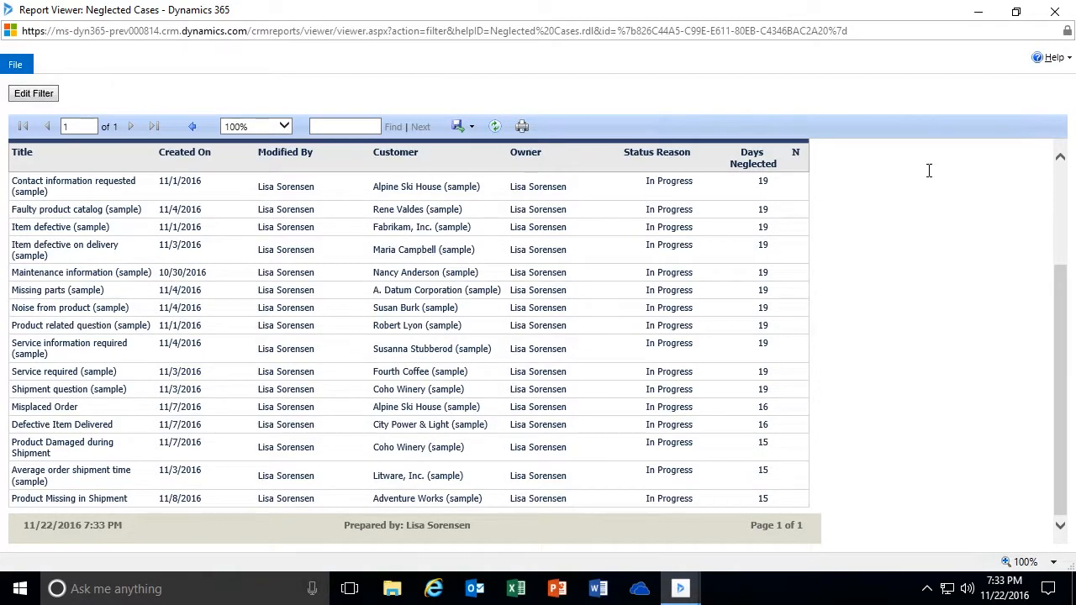
Step: Close the Neglected Cases report and open the Case Summary Table report from the available reports
{"action": "left_click", "coordinate": [1055, 11]}
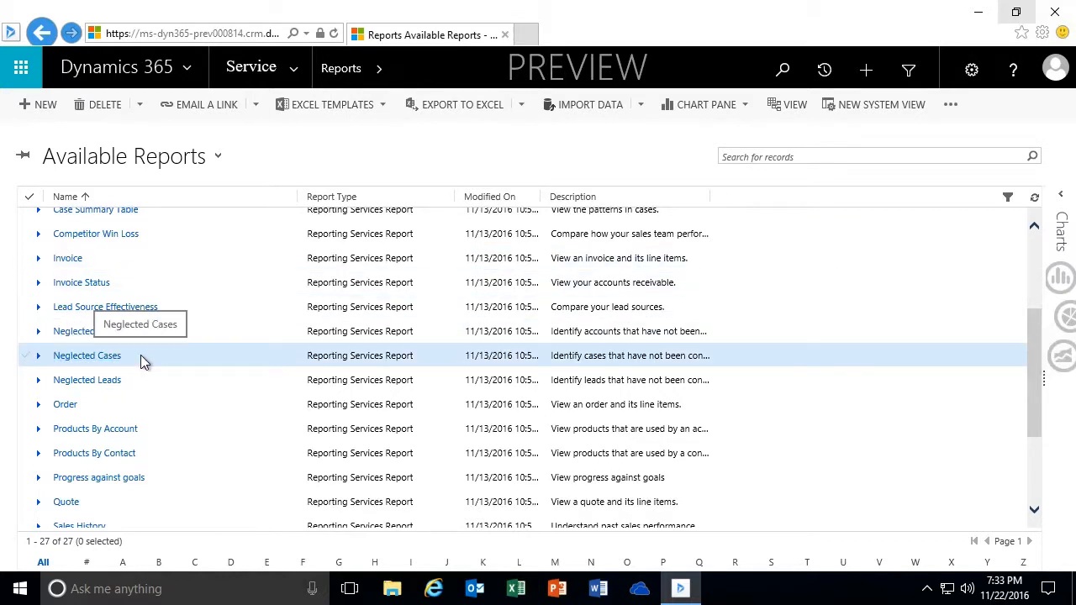
{"action": "scroll", "coordinate": [179, 355], "scroll_direction": "up", "scroll_amount": 3}
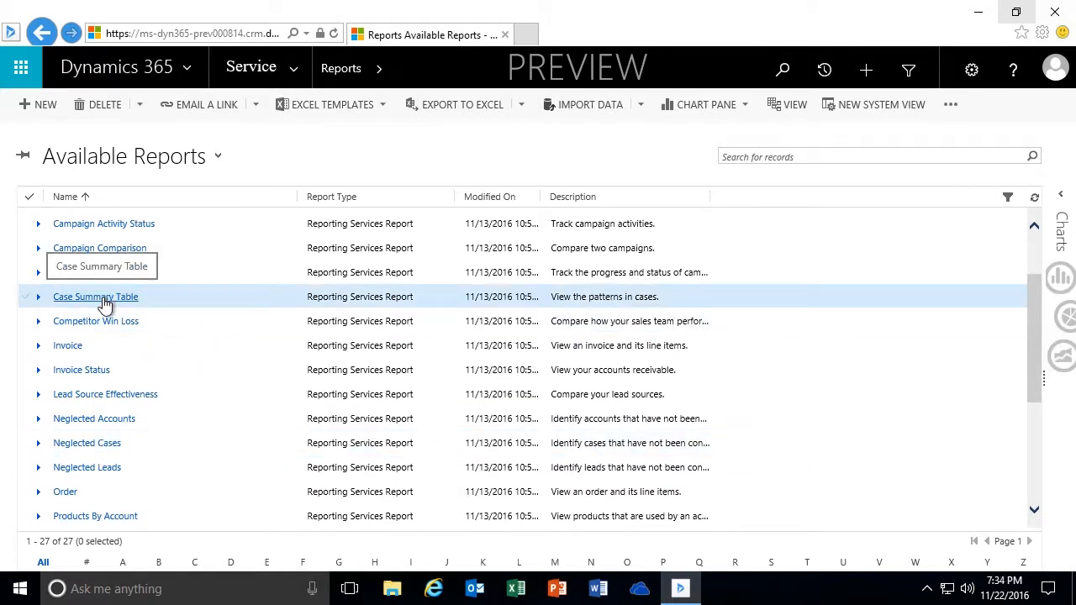
{"action": "left_click", "coordinate": [104, 299]}
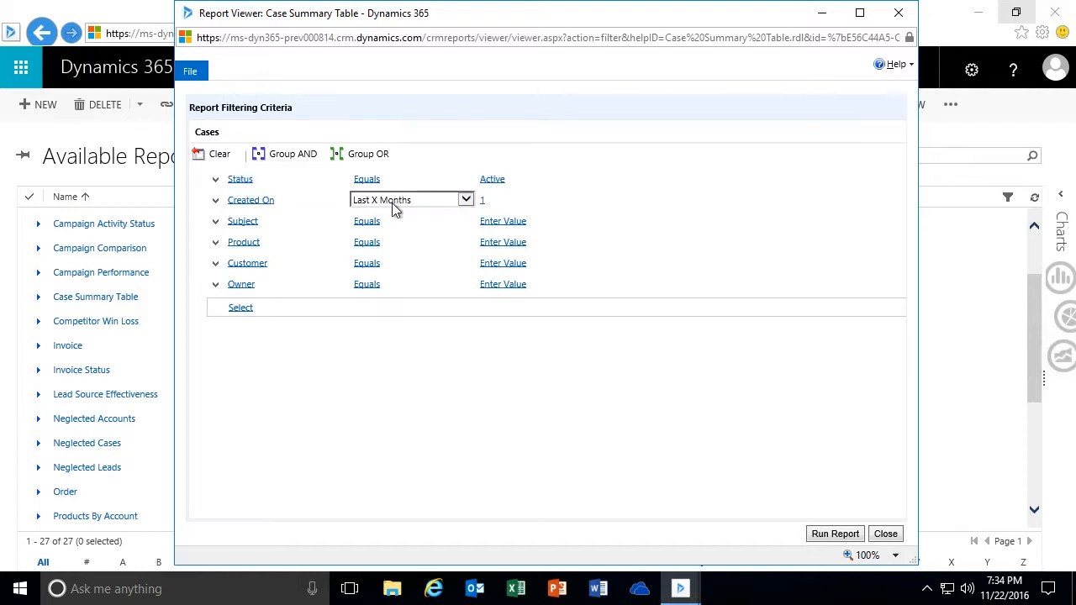
Step: Set the Created On filter to Last X Months with a value of 1 and run the Case Summary Table report
{"action": "left_click", "coordinate": [503, 201]}
{"action": "left_click_drag", "start_coordinate": [502, 202], "coordinate": [468, 204]}
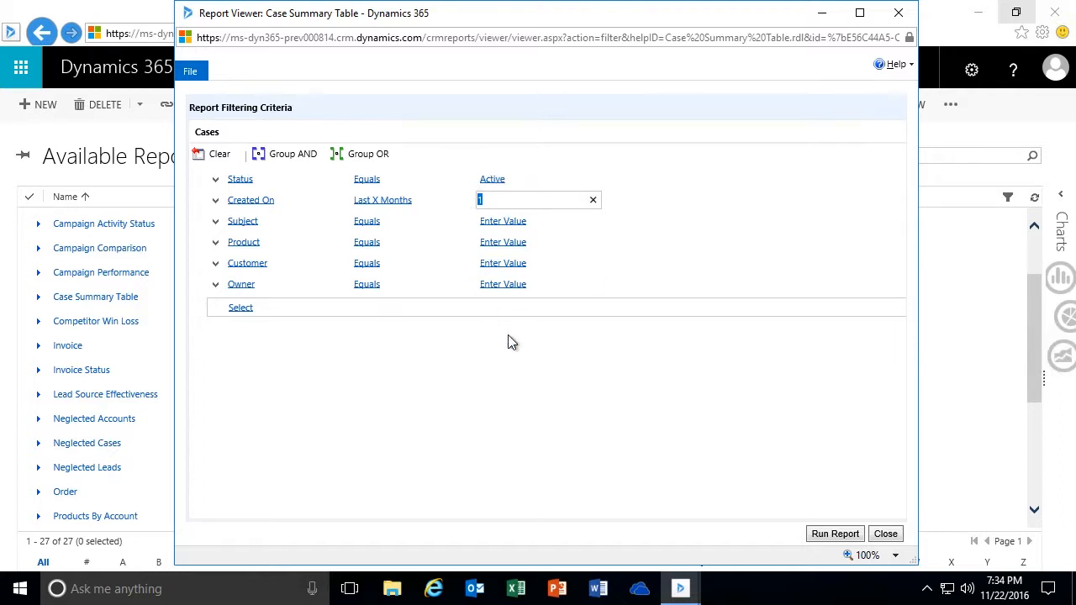
{"action": "type", "text": "3"}
{"action": "key", "text": "BackSpace"}
{"action": "type", "text": "1"}
{"action": "left_click", "coordinate": [464, 201]}
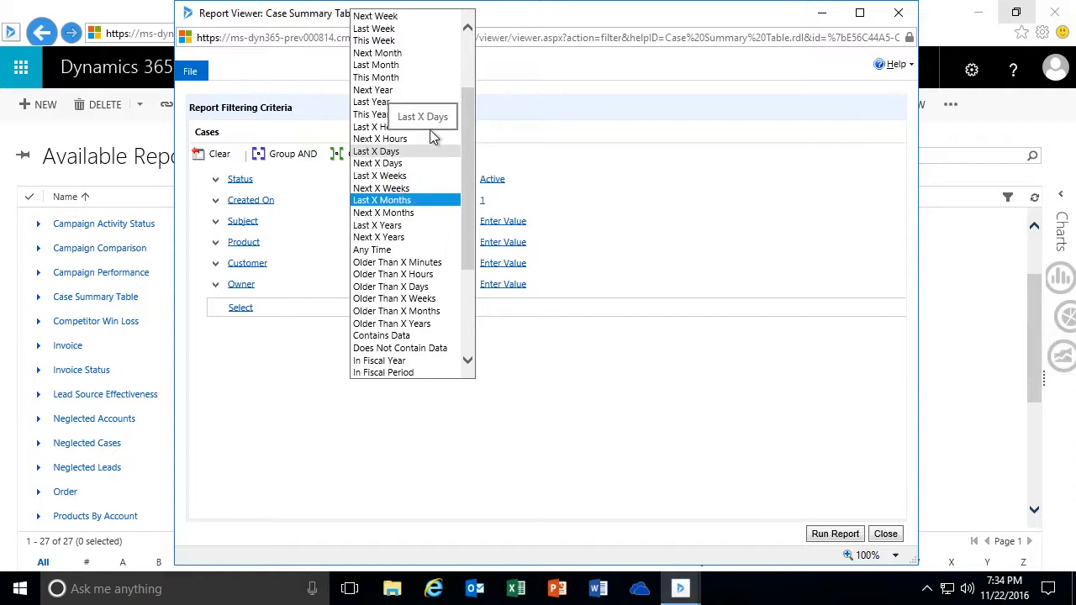
{"action": "left_click", "coordinate": [522, 423]}
{"action": "left_click", "coordinate": [502, 199]}
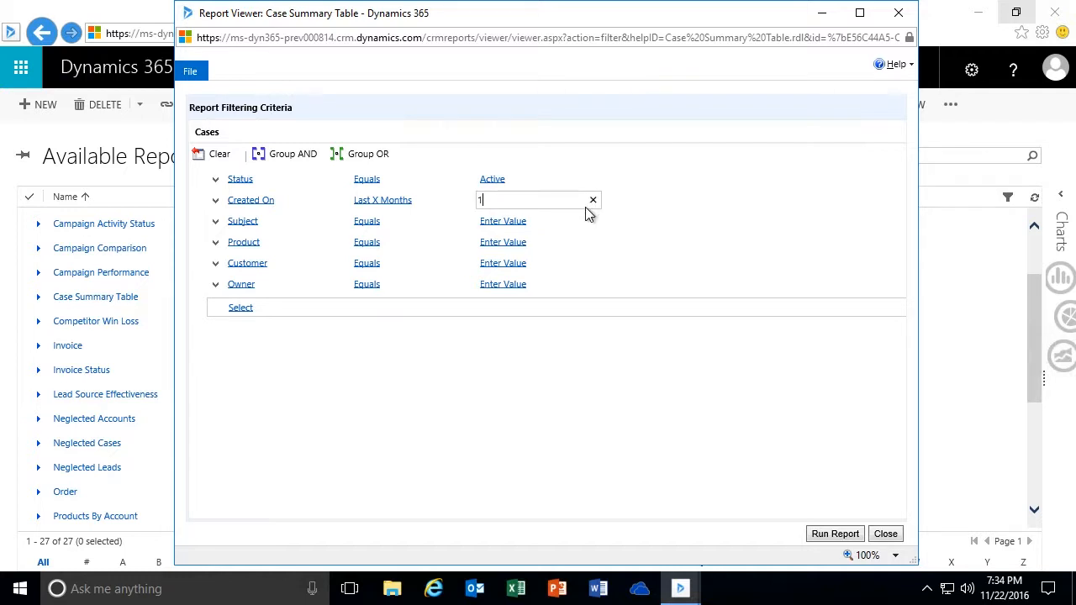
{"action": "left_click", "coordinate": [325, 202]}
{"action": "left_click", "coordinate": [835, 534]}
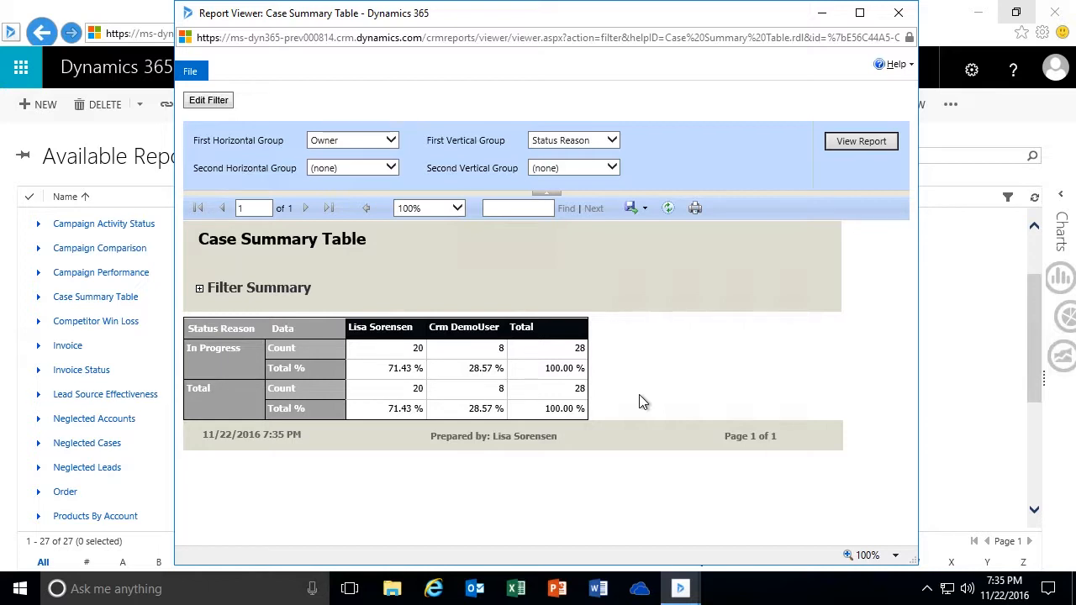
Step: Group the report horizontally by Priority and vertically by Owner, and refresh the report
{"action": "left_click", "coordinate": [392, 141]}
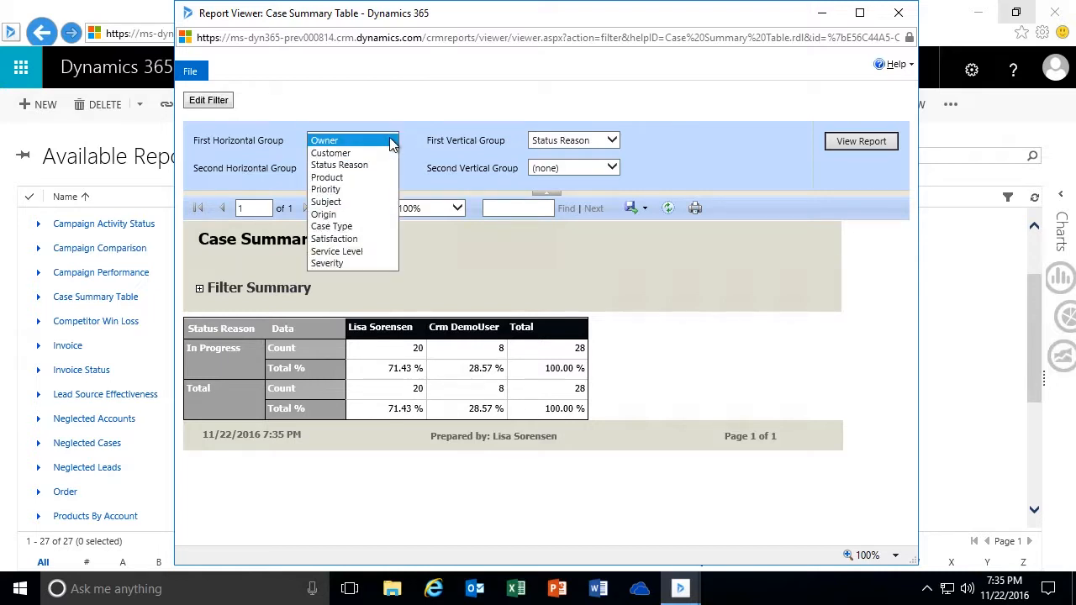
{"action": "left_click", "coordinate": [419, 166]}
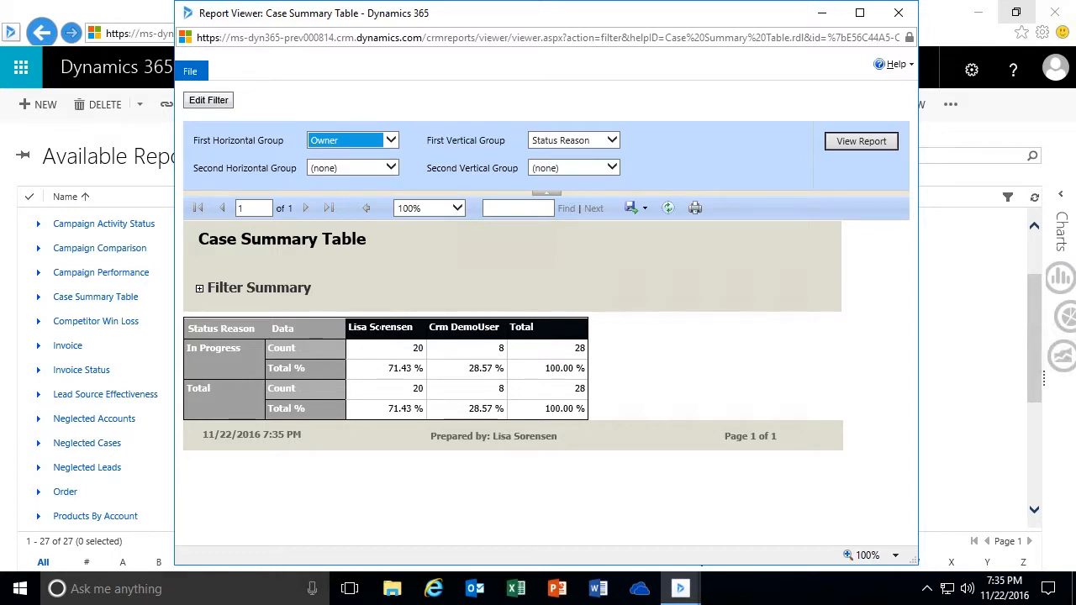
{"action": "left_click", "coordinate": [392, 143]}
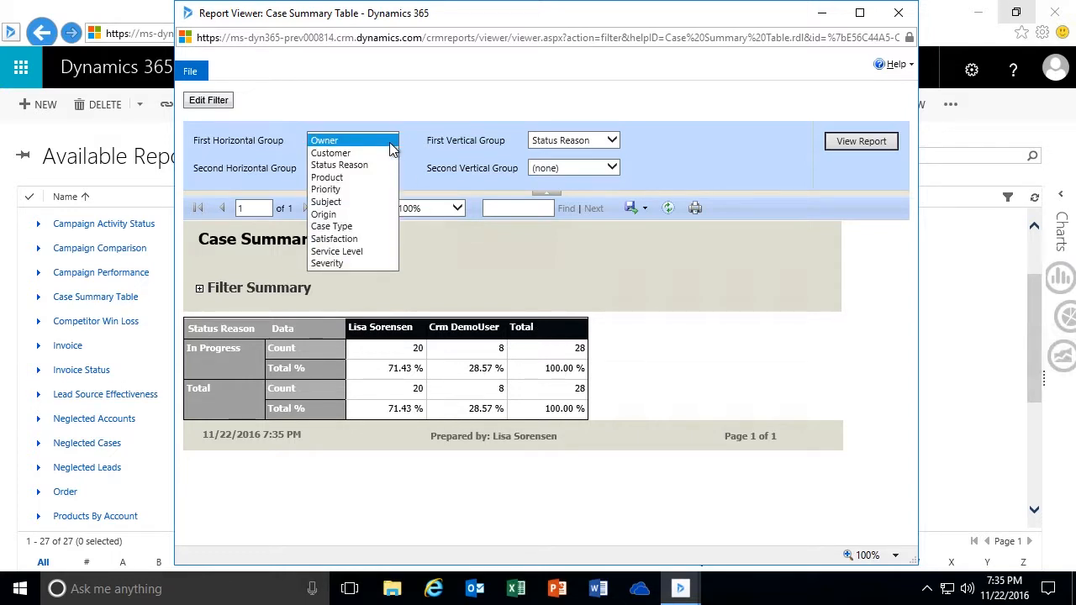
{"action": "left_click", "coordinate": [339, 190]}
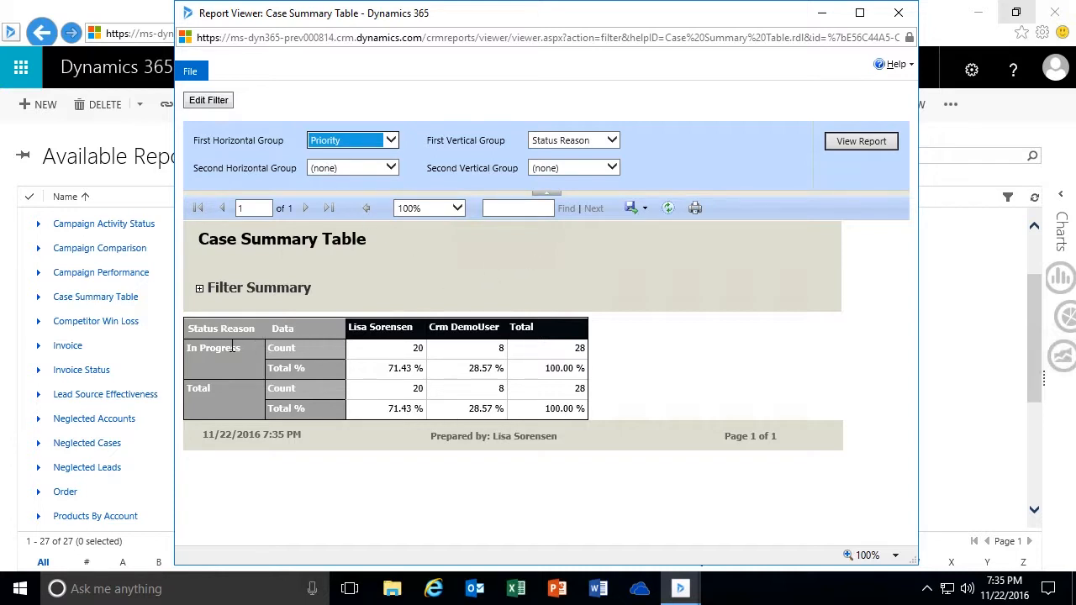
{"action": "left_click", "coordinate": [613, 143]}
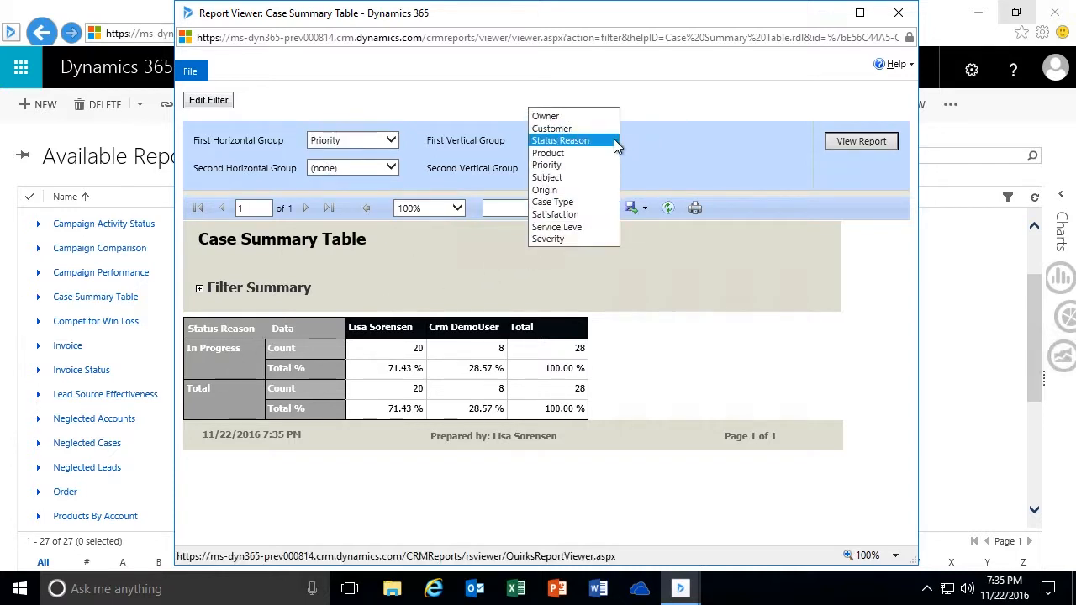
{"action": "left_click", "coordinate": [576, 117]}
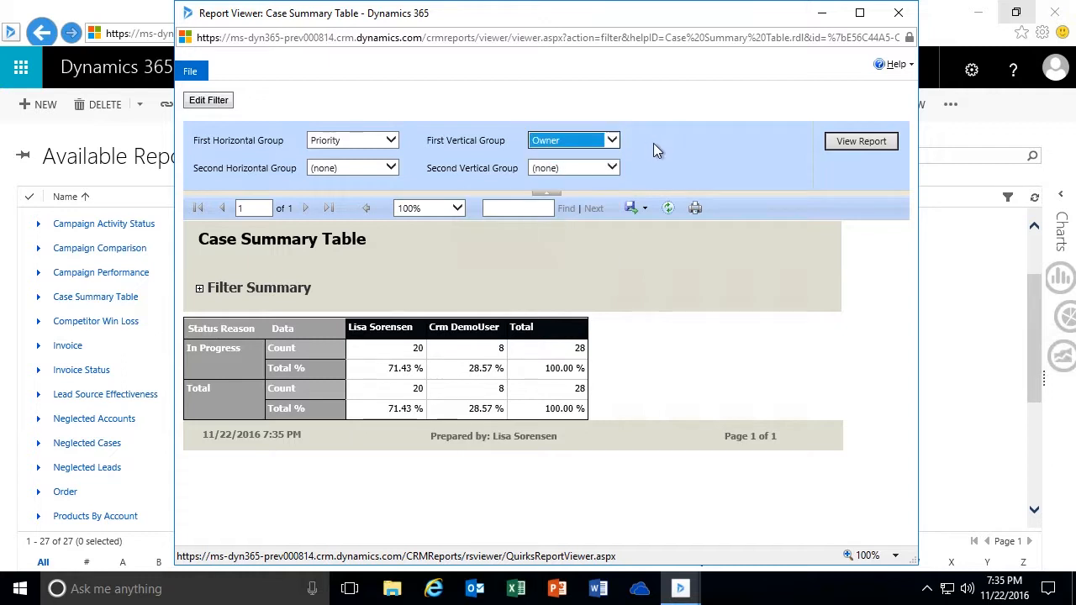
{"action": "left_click", "coordinate": [849, 140]}
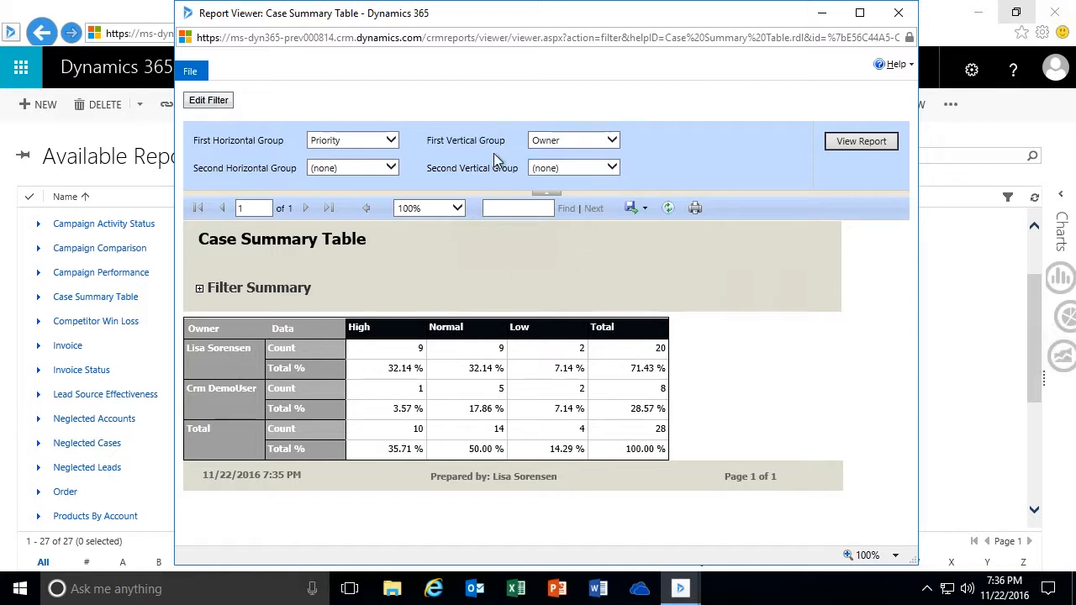
Step: Add Customer as the second vertical group, rerun the report, and look through the per-customer breakdown
{"action": "left_click", "coordinate": [612, 168]}
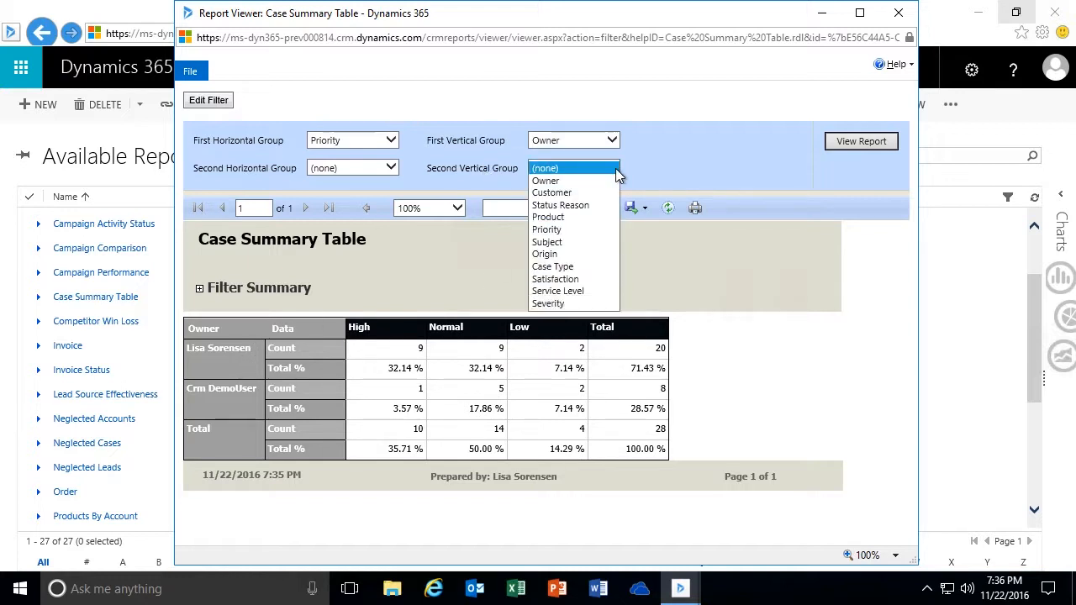
{"action": "left_click", "coordinate": [580, 193]}
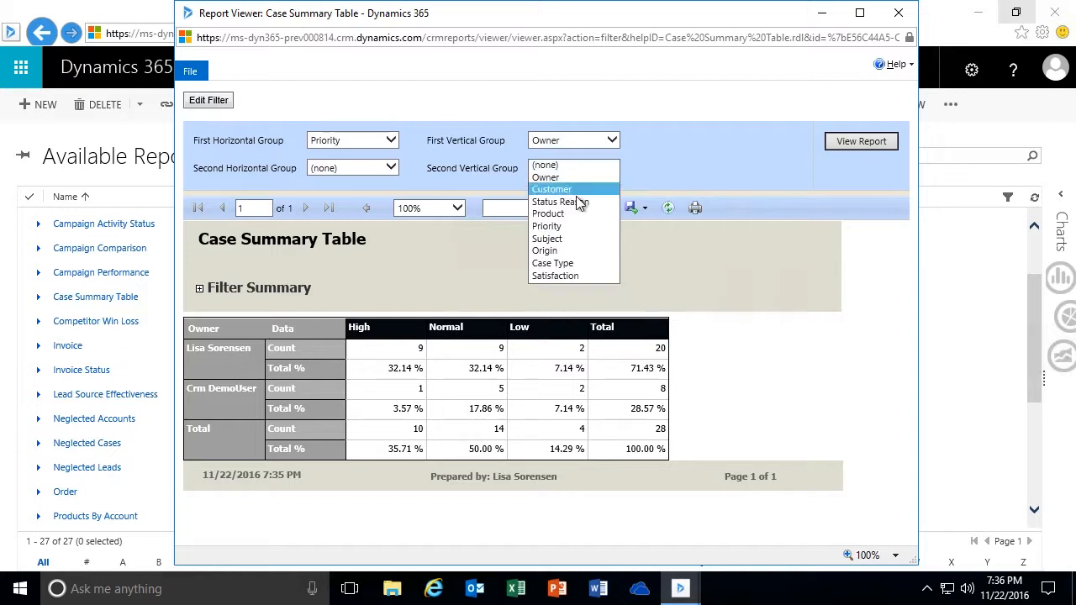
{"action": "left_click", "coordinate": [848, 143]}
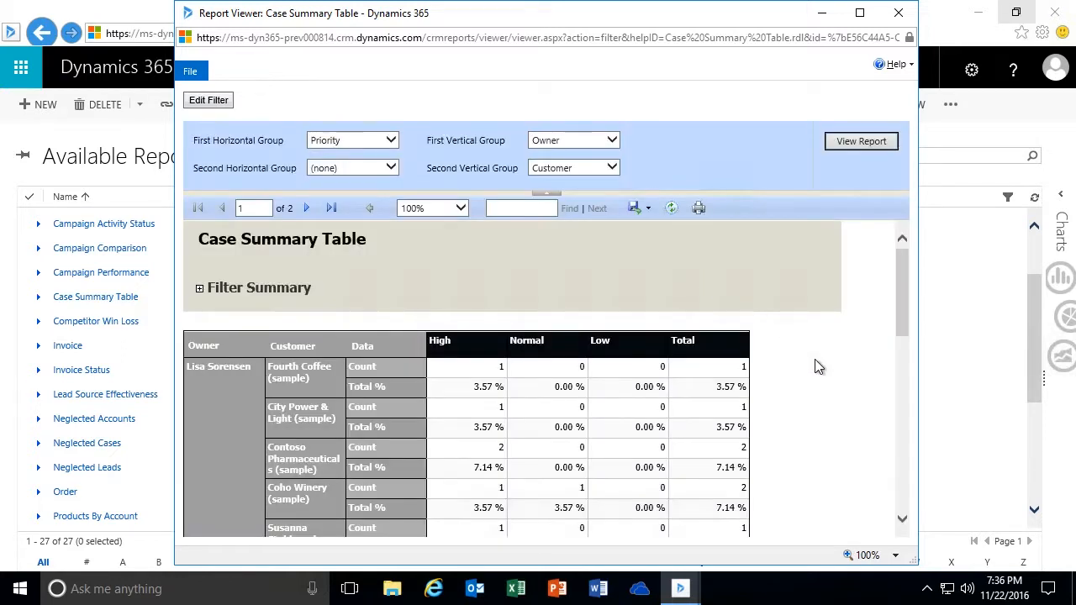
{"action": "scroll", "coordinate": [819, 387], "scroll_direction": "down", "scroll_amount": 1}
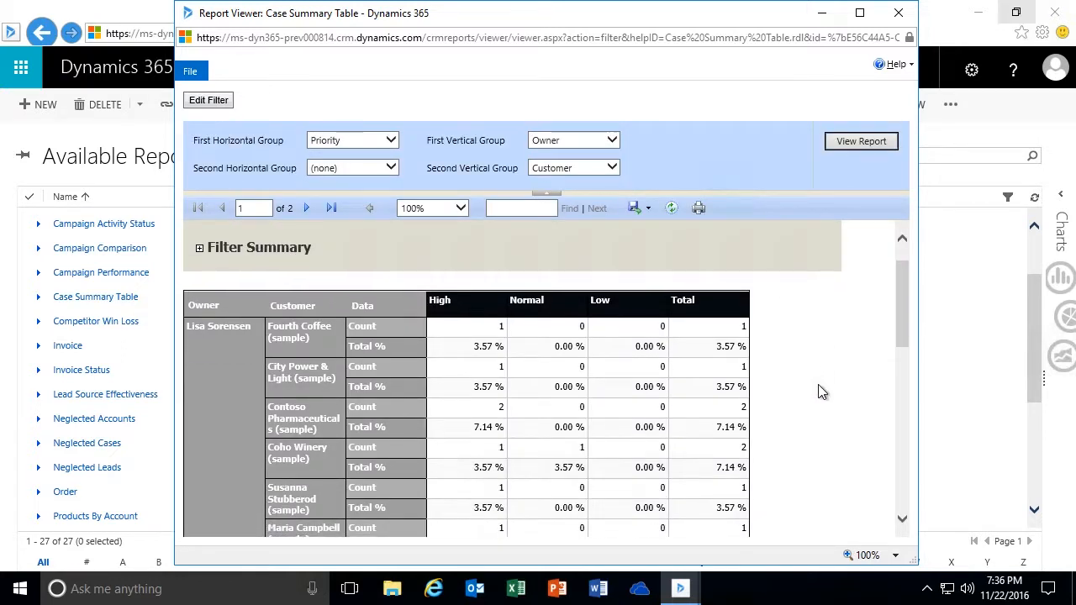
{"action": "scroll", "coordinate": [820, 390], "scroll_direction": "down", "scroll_amount": 4}
{"action": "scroll", "coordinate": [821, 391], "scroll_direction": "down", "scroll_amount": 6}
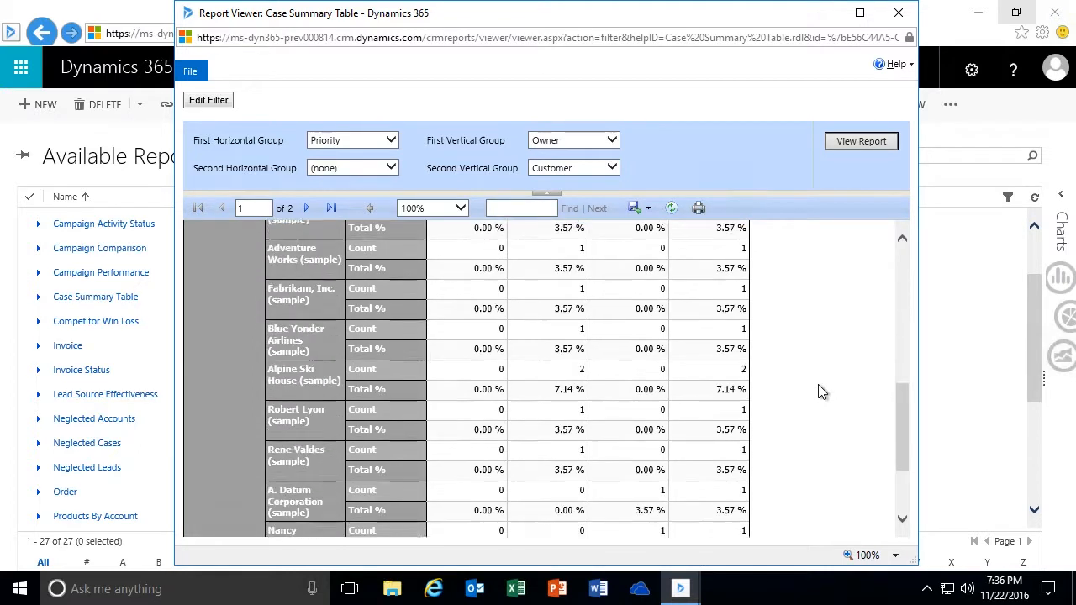
{"action": "scroll", "coordinate": [820, 389], "scroll_direction": "up", "scroll_amount": 11}
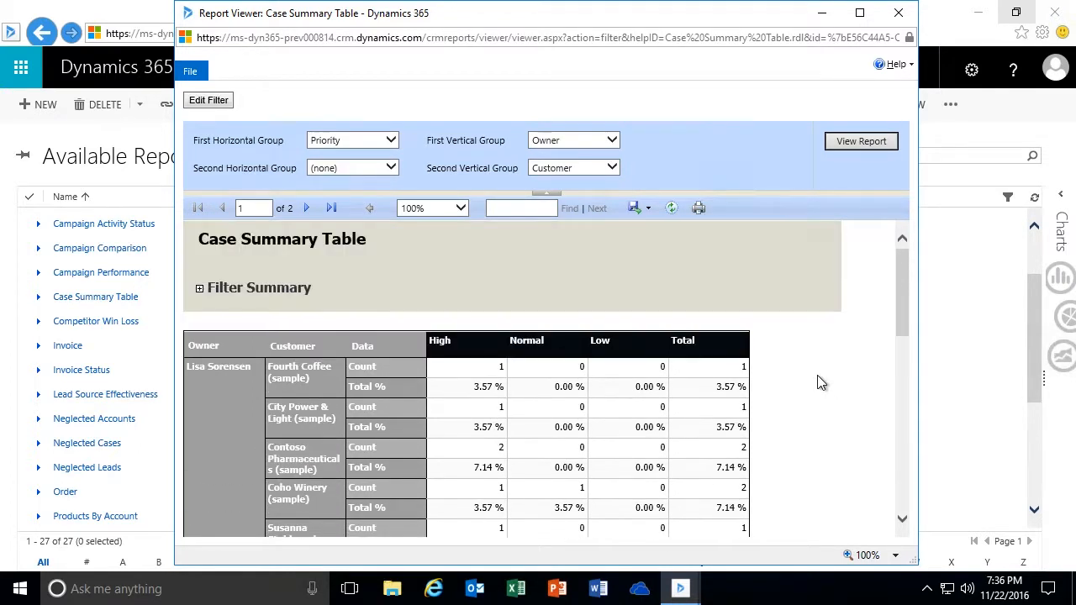
Step: Change the second vertical group to Origin, rerun the report, and review each owner's cases by origin
{"action": "left_click", "coordinate": [613, 168]}
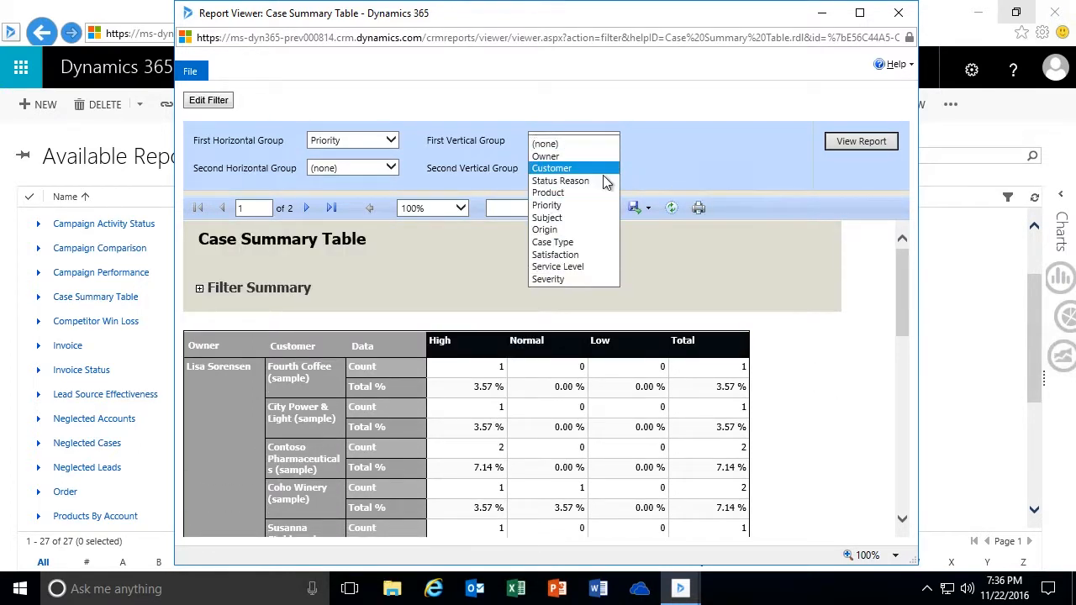
{"action": "left_click", "coordinate": [564, 229]}
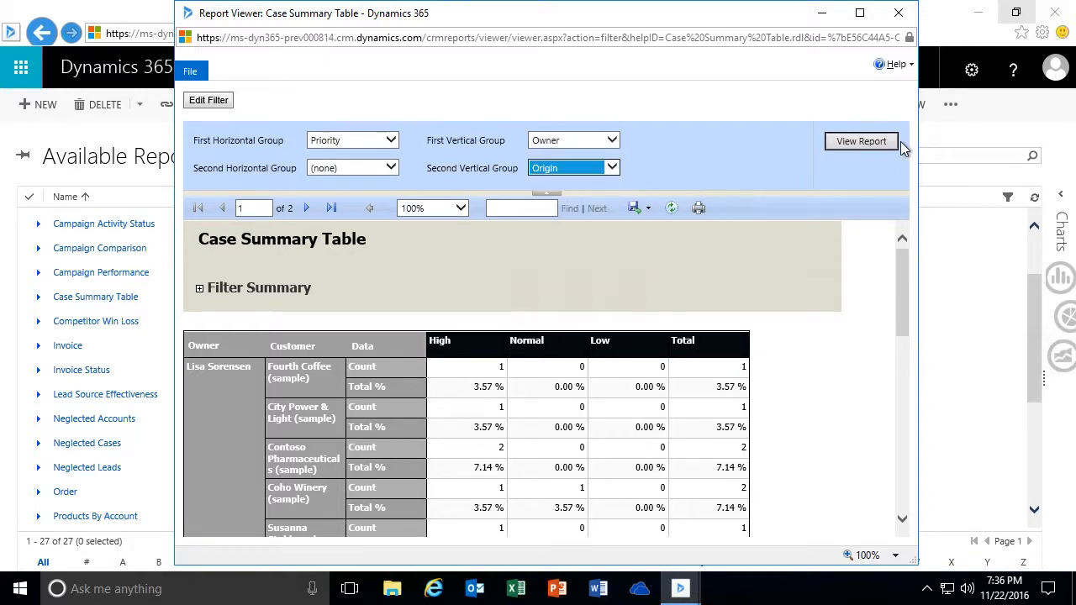
{"action": "left_click", "coordinate": [871, 141]}
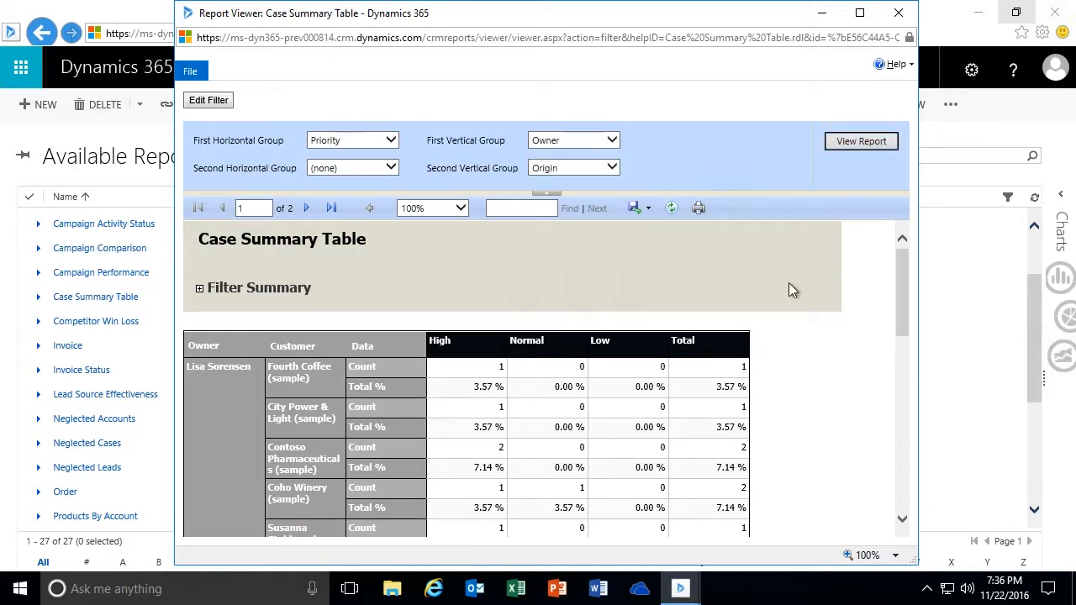
{"action": "scroll", "coordinate": [839, 385], "scroll_direction": "down", "scroll_amount": 5}
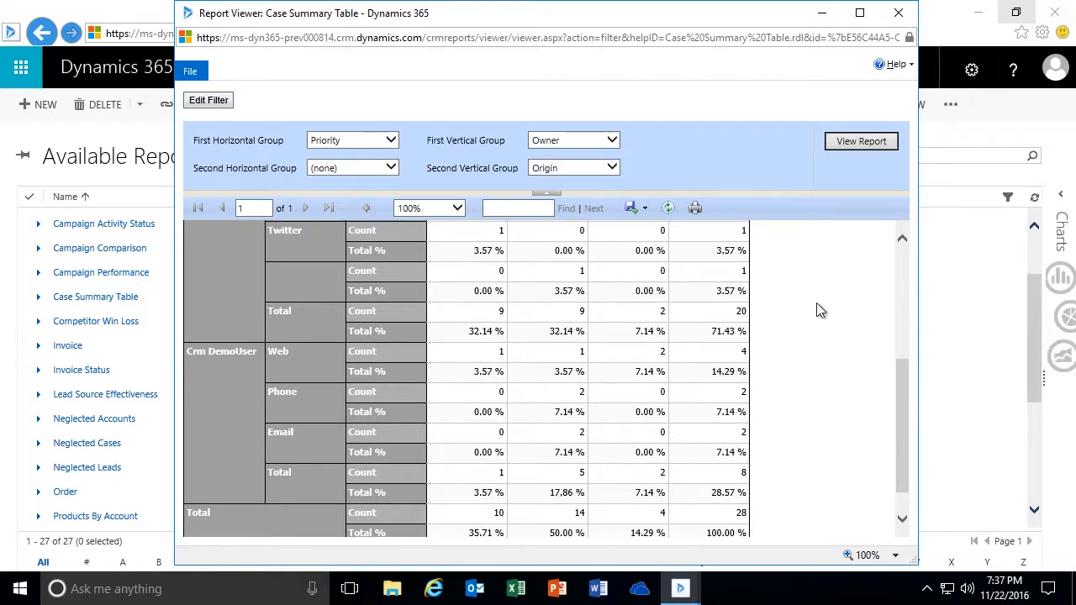
{"action": "scroll", "coordinate": [814, 299], "scroll_direction": "up", "scroll_amount": 10}
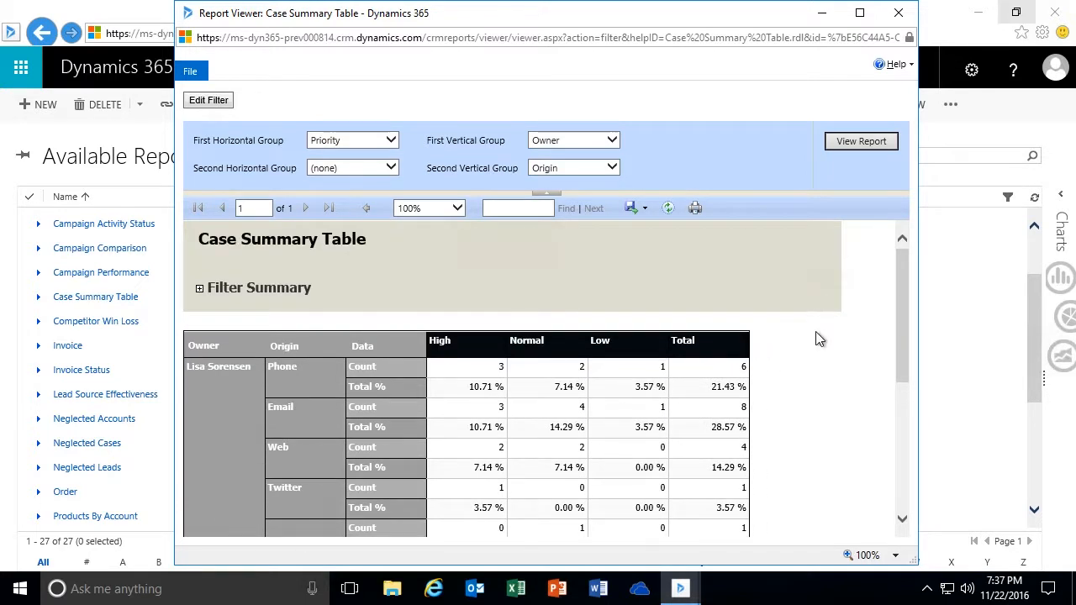
{"action": "scroll", "coordinate": [813, 320], "scroll_direction": "down", "scroll_amount": 5}
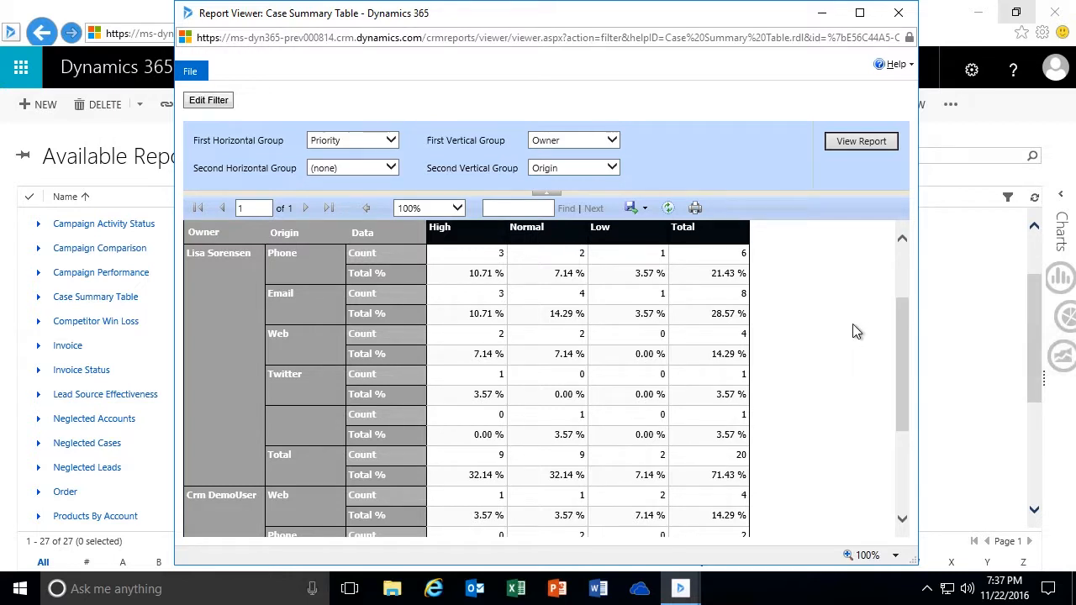
{"action": "scroll", "coordinate": [852, 324], "scroll_direction": "up", "scroll_amount": 3}
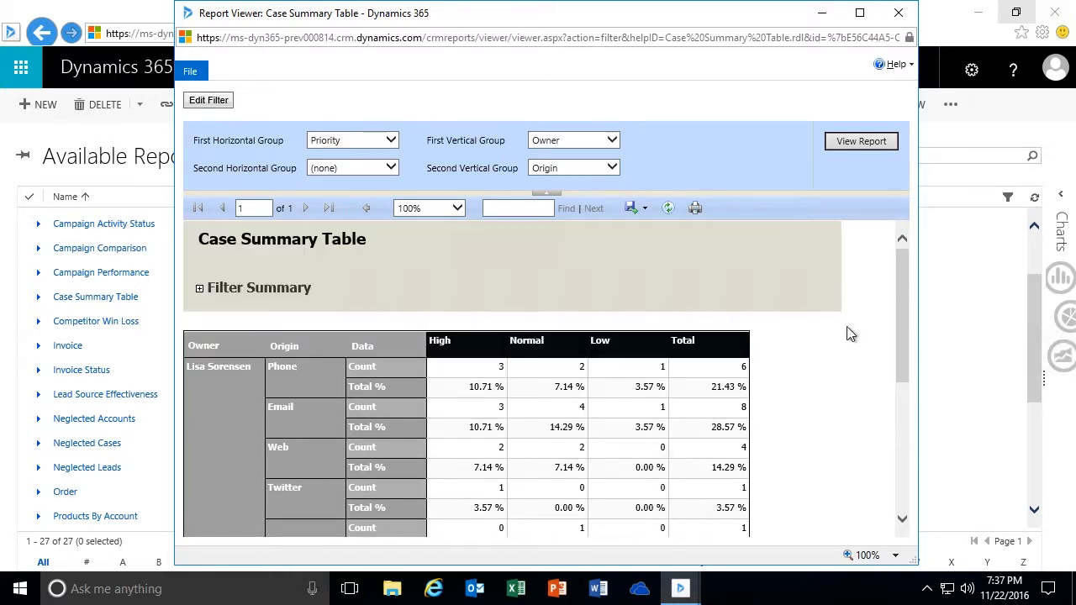
Step: Set the second vertical group back to (none) and rerun the report
{"action": "left_click", "coordinate": [614, 172]}
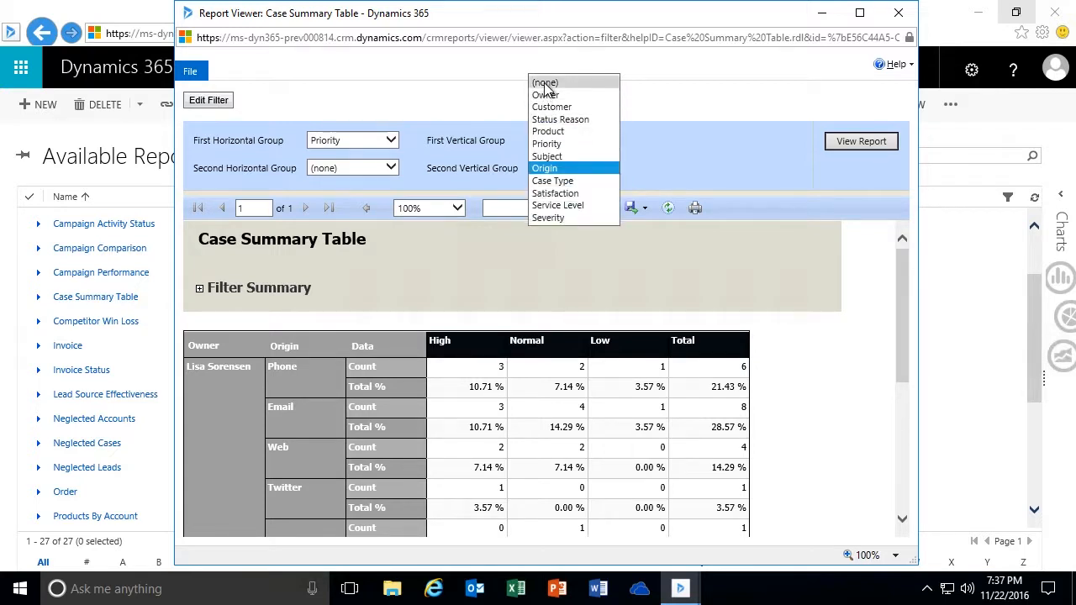
{"action": "left_click", "coordinate": [545, 83]}
{"action": "left_click", "coordinate": [854, 142]}
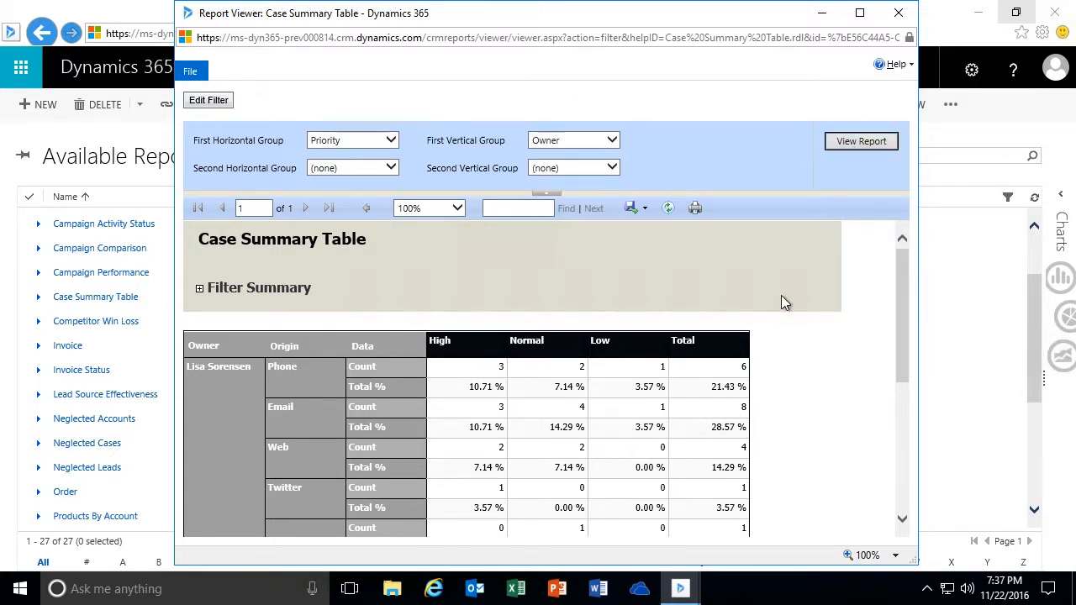
{"action": "scroll", "coordinate": [781, 296], "scroll_direction": "down", "scroll_amount": 1}
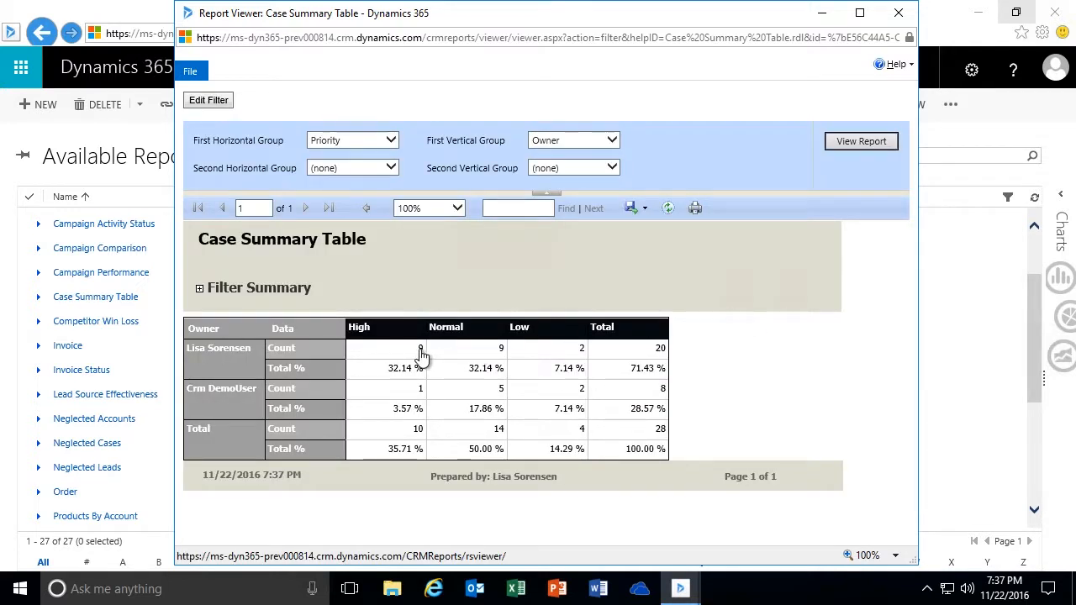
Step: Drill into the first listed owner's total case count and examine the case list
{"action": "left_click", "coordinate": [661, 350]}
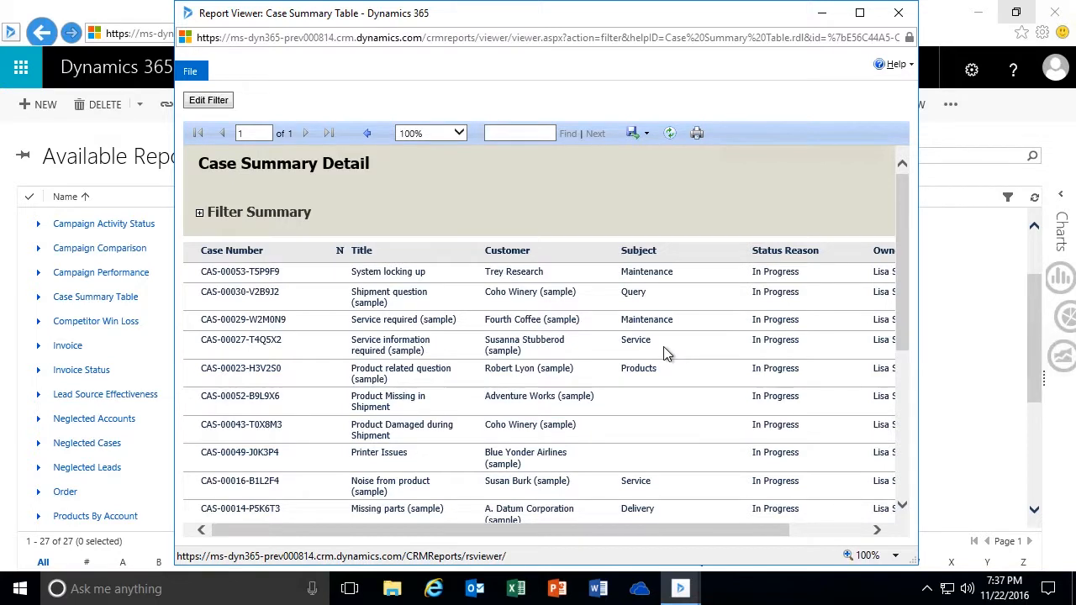
{"action": "left_click_drag", "start_coordinate": [507, 528], "coordinate": [452, 538]}
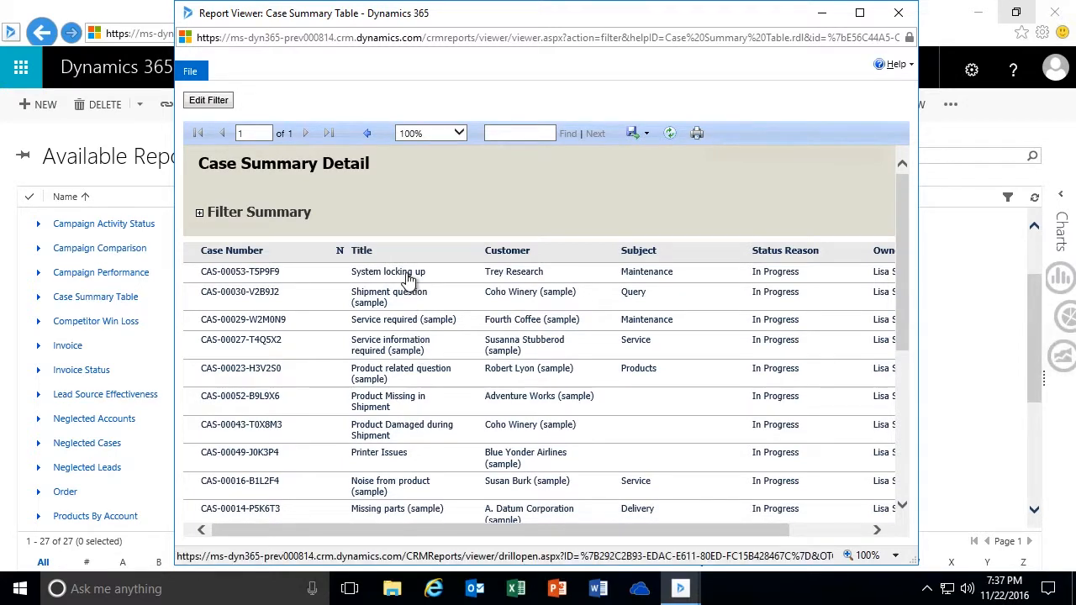
{"action": "mouse_move", "coordinate": [444, 528]}
{"action": "left_mouse_down"}
{"action": "mouse_move", "coordinate": [528, 534]}
{"action": "mouse_move", "coordinate": [432, 536]}
{"action": "left_mouse_up"}
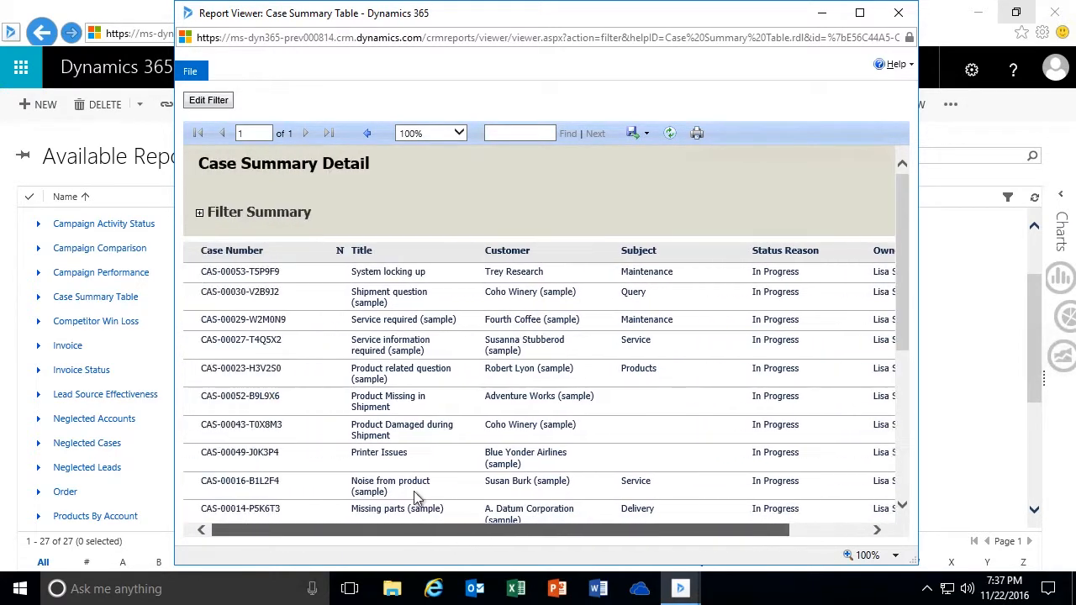
Step: View the System locking up case record, close it, and return to the summary table
{"action": "left_click", "coordinate": [387, 273]}
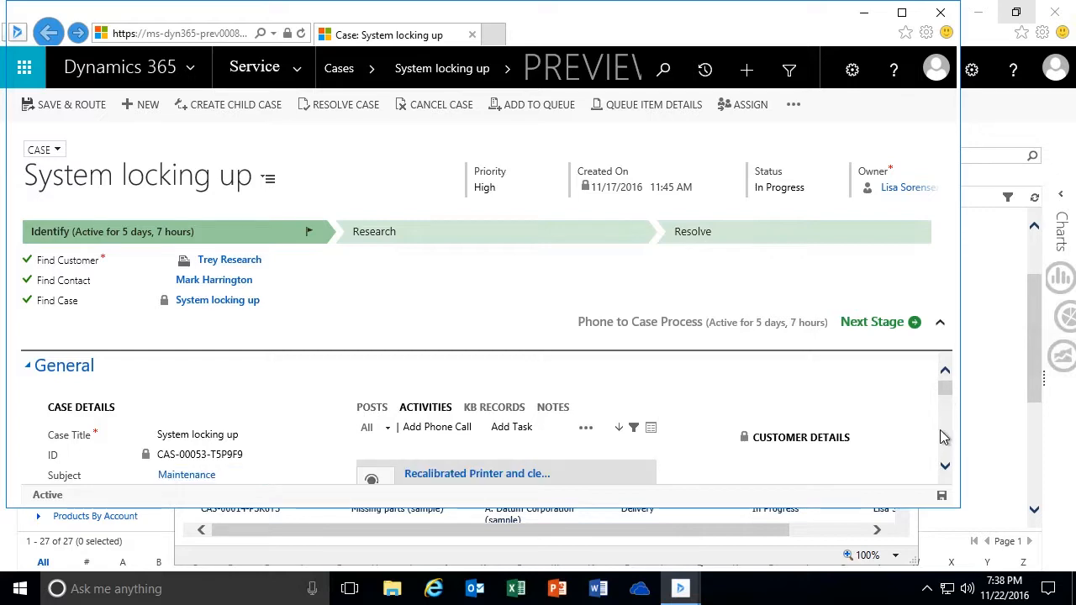
{"action": "left_click", "coordinate": [940, 15]}
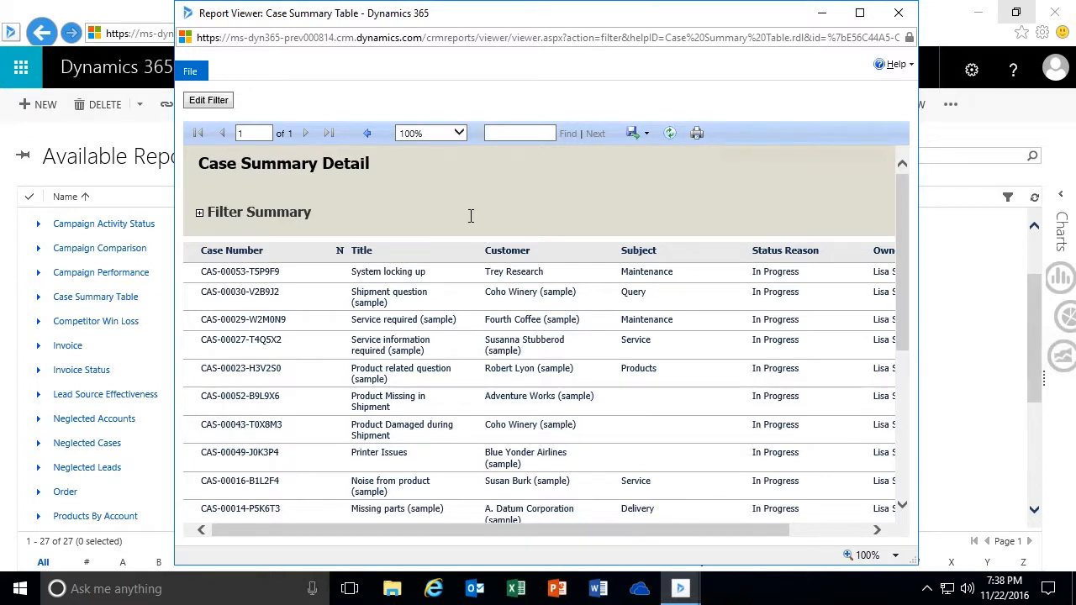
{"action": "left_click", "coordinate": [368, 135]}
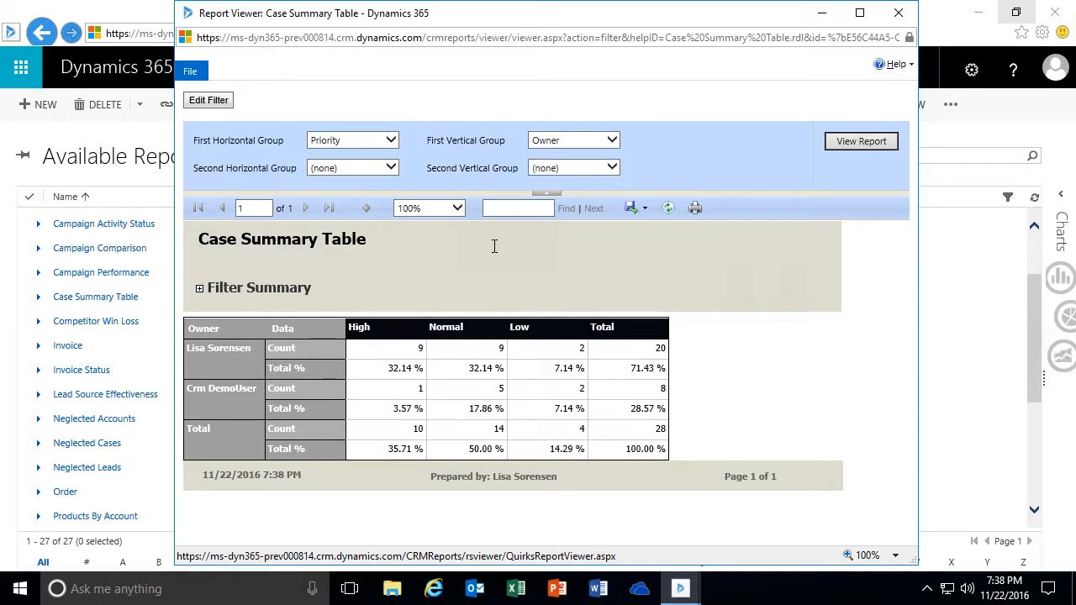
{"action": "left_click", "coordinate": [394, 170]}
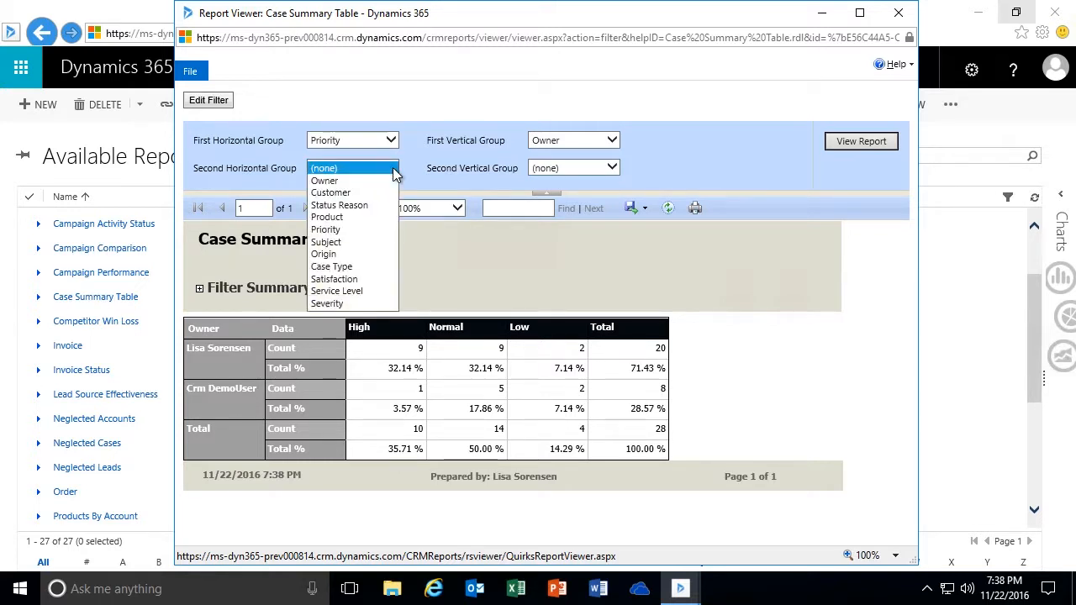
{"action": "left_click", "coordinate": [454, 259]}
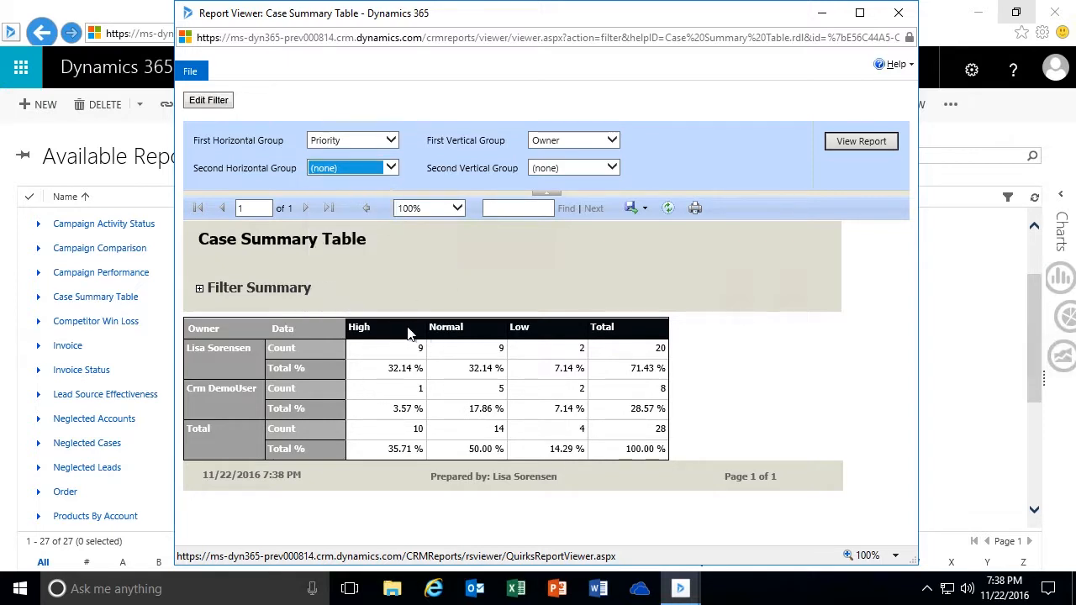
Step: Set the second horizontal group to Case Type, rerun the Case Summary Table, review its columns, and close the report
{"action": "left_click", "coordinate": [393, 170]}
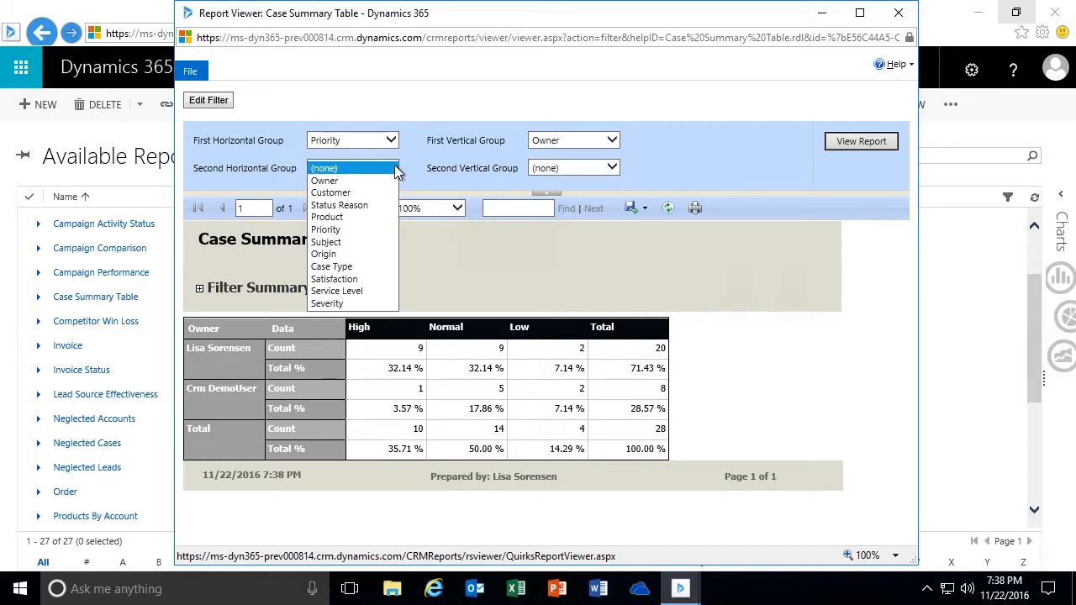
{"action": "left_click", "coordinate": [353, 267]}
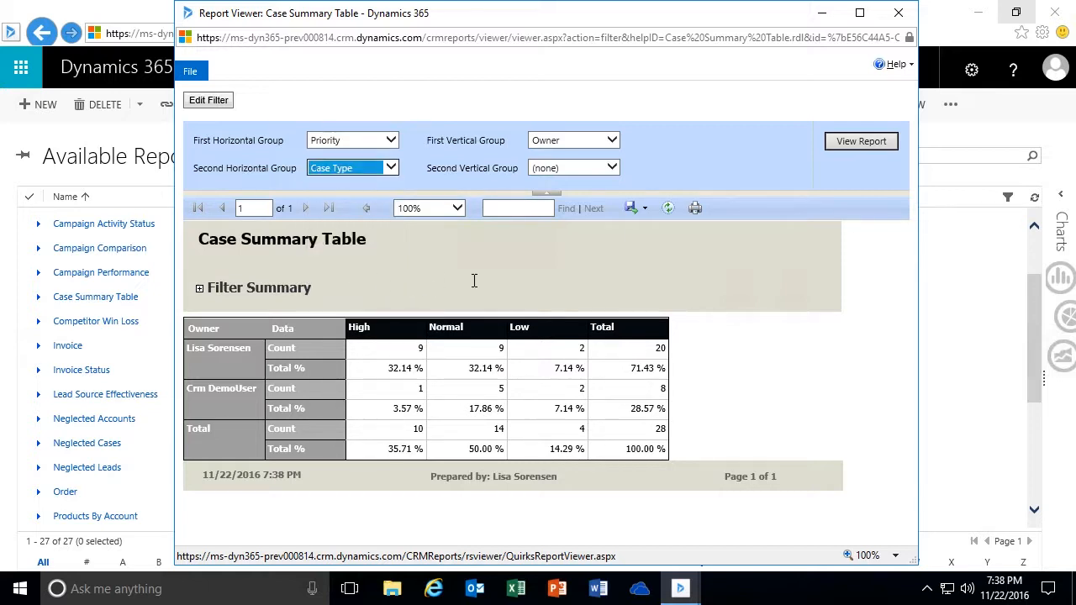
{"action": "left_click", "coordinate": [844, 143]}
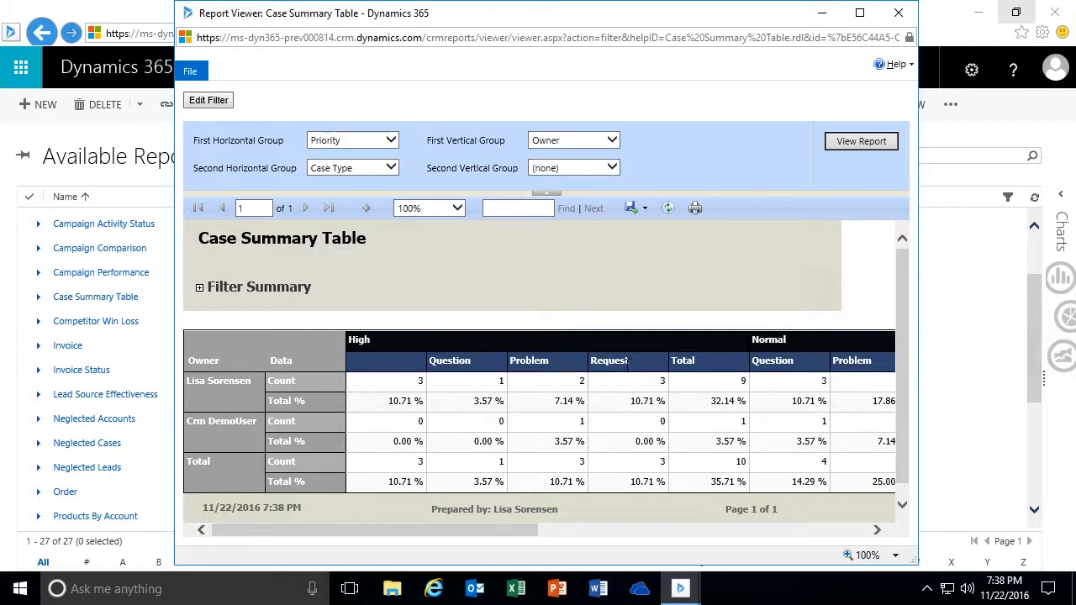
{"action": "left_click_drag", "start_coordinate": [522, 529], "coordinate": [511, 528]}
{"action": "left_click_drag", "start_coordinate": [530, 529], "coordinate": [452, 533]}
{"action": "left_click", "coordinate": [898, 12]}
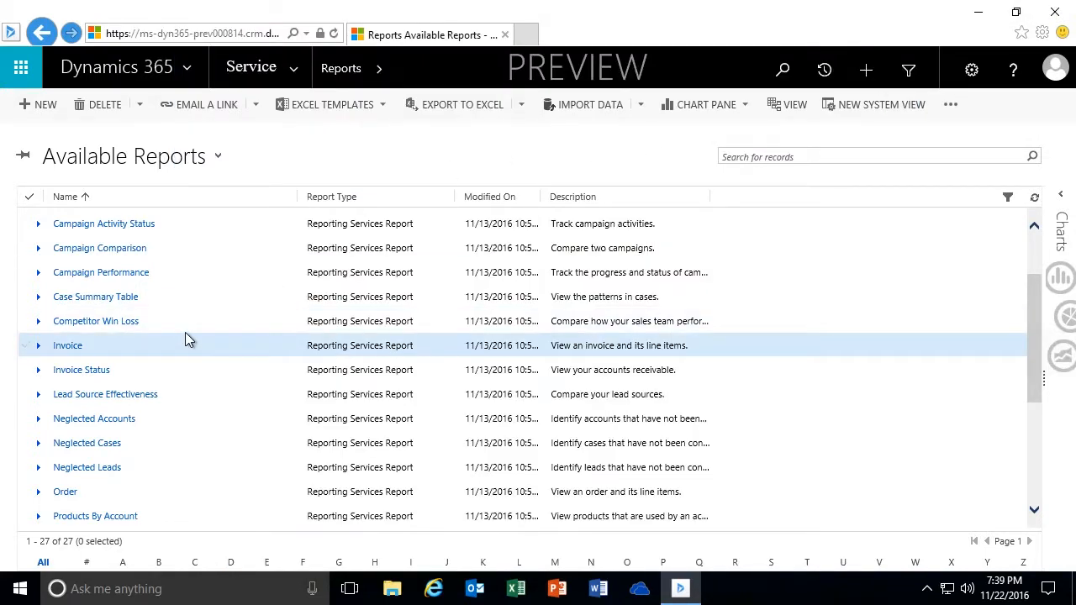
Step: Look through the available reports list and check which Excel export options it offers
{"action": "scroll", "coordinate": [224, 320], "scroll_direction": "down", "scroll_amount": 3}
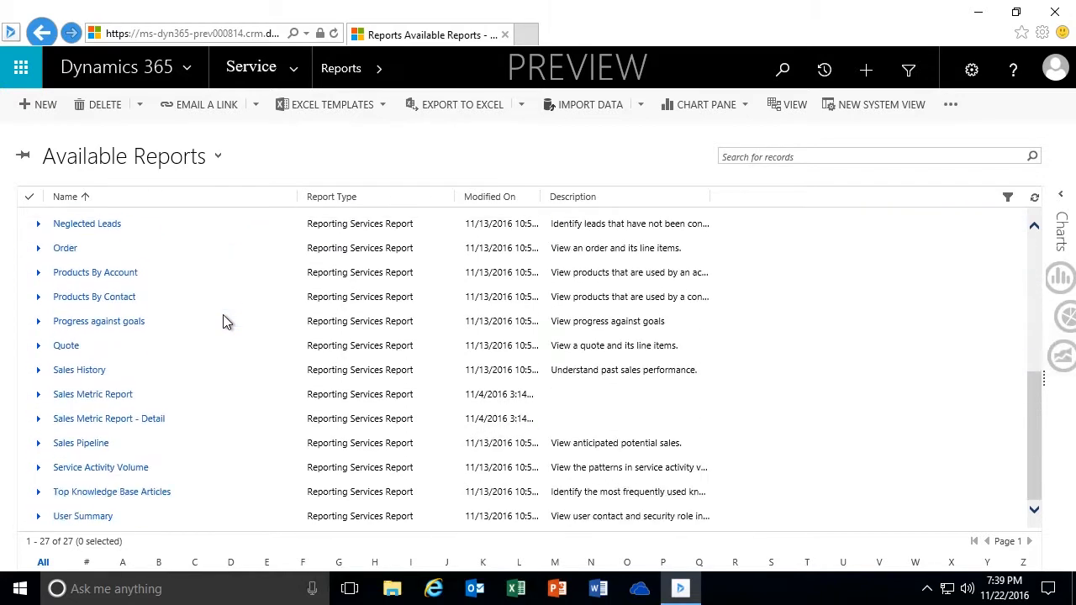
{"action": "scroll", "coordinate": [222, 318], "scroll_direction": "up", "scroll_amount": 4}
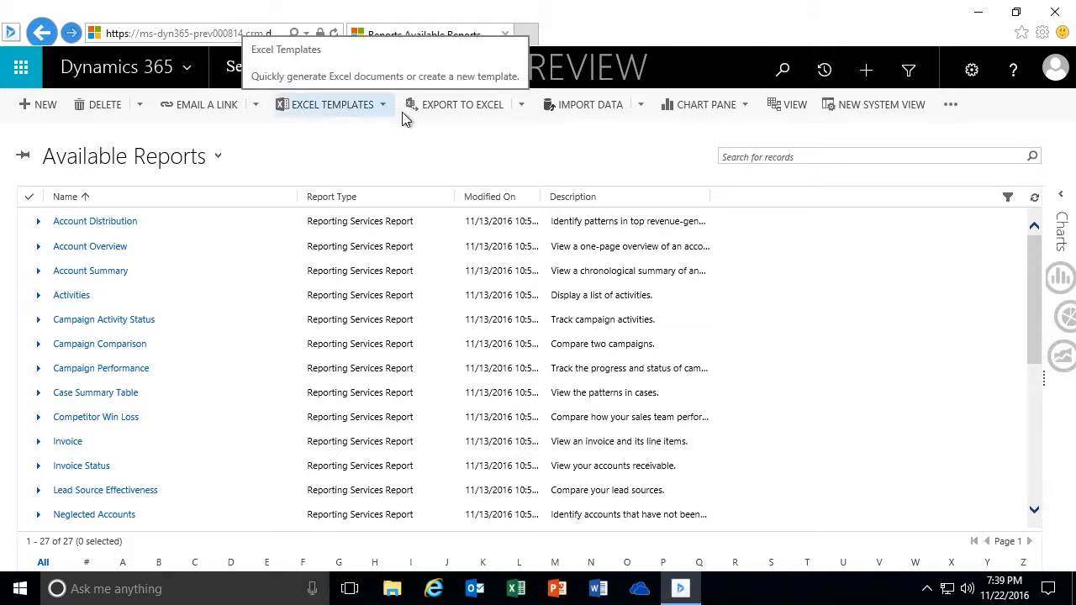
{"action": "left_click", "coordinate": [518, 106]}
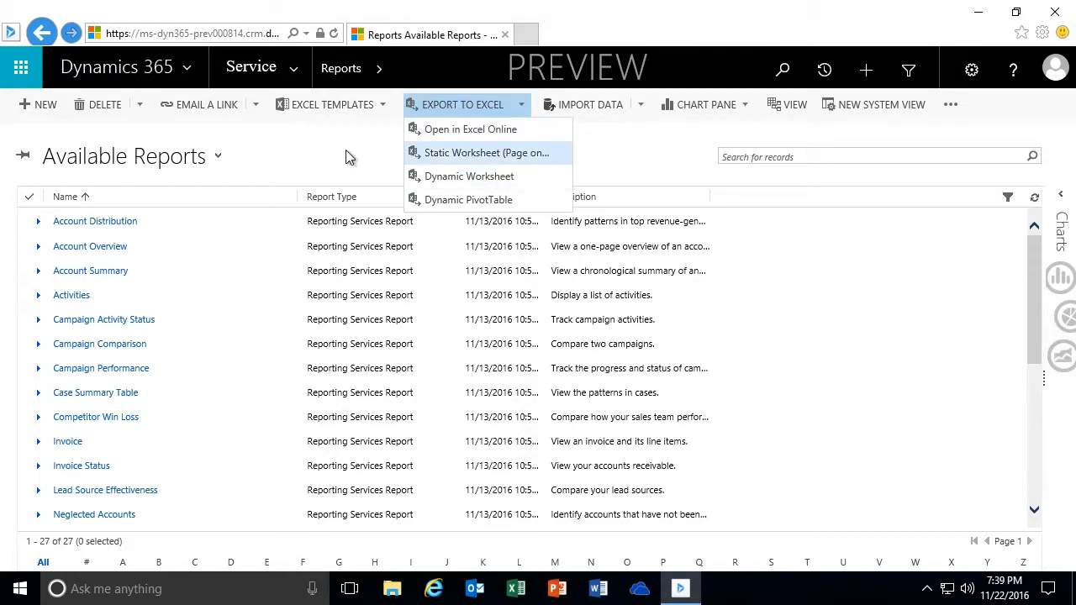
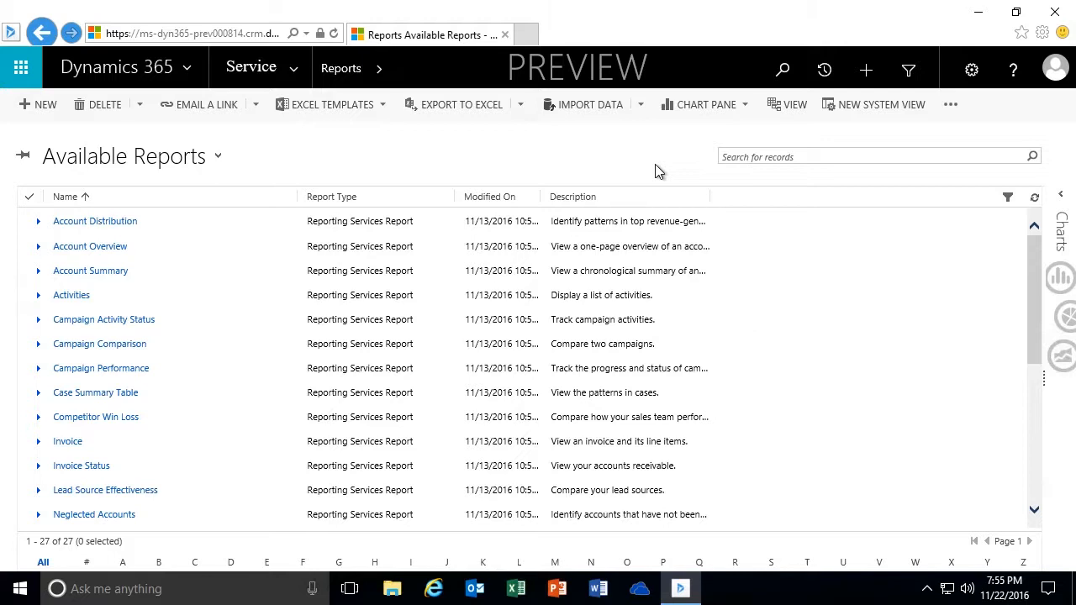
Step: Go to the Cases list in the Service area and review its Excel export options
{"action": "left_click", "coordinate": [296, 72]}
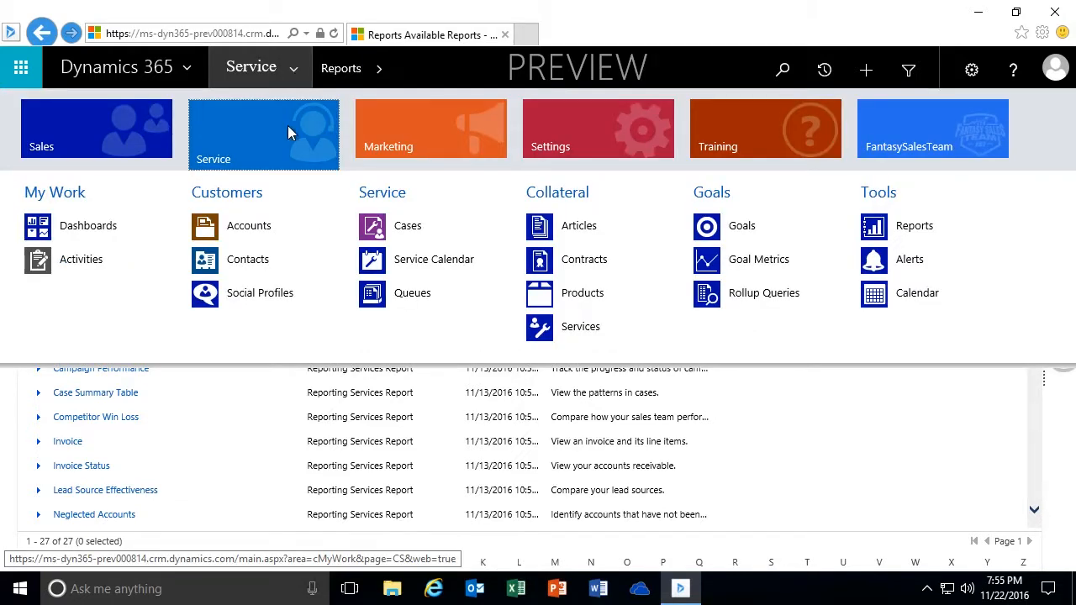
{"action": "left_click", "coordinate": [411, 233]}
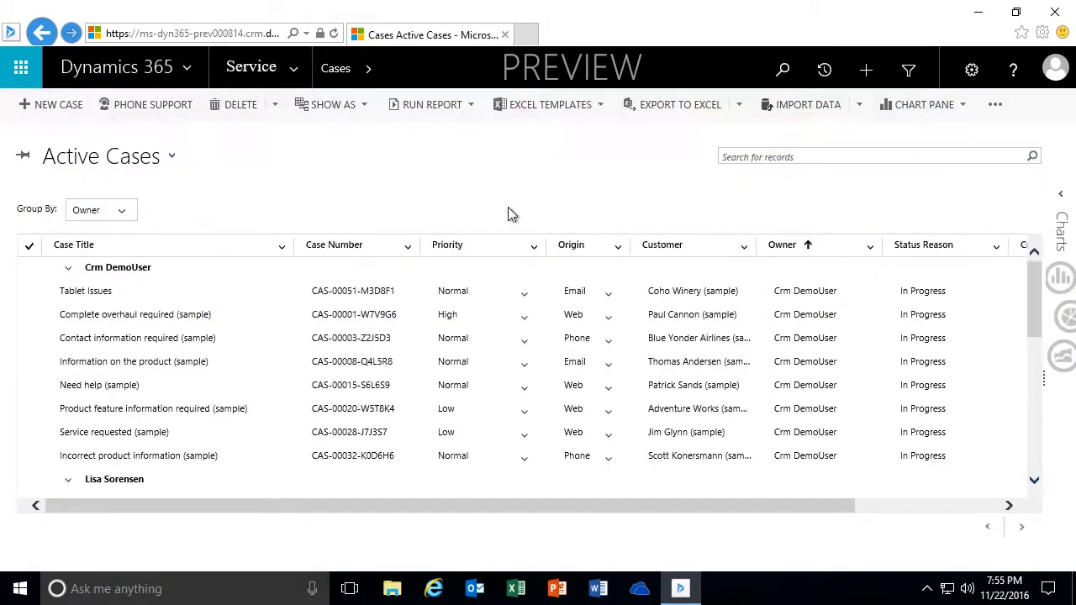
{"action": "left_click", "coordinate": [740, 106]}
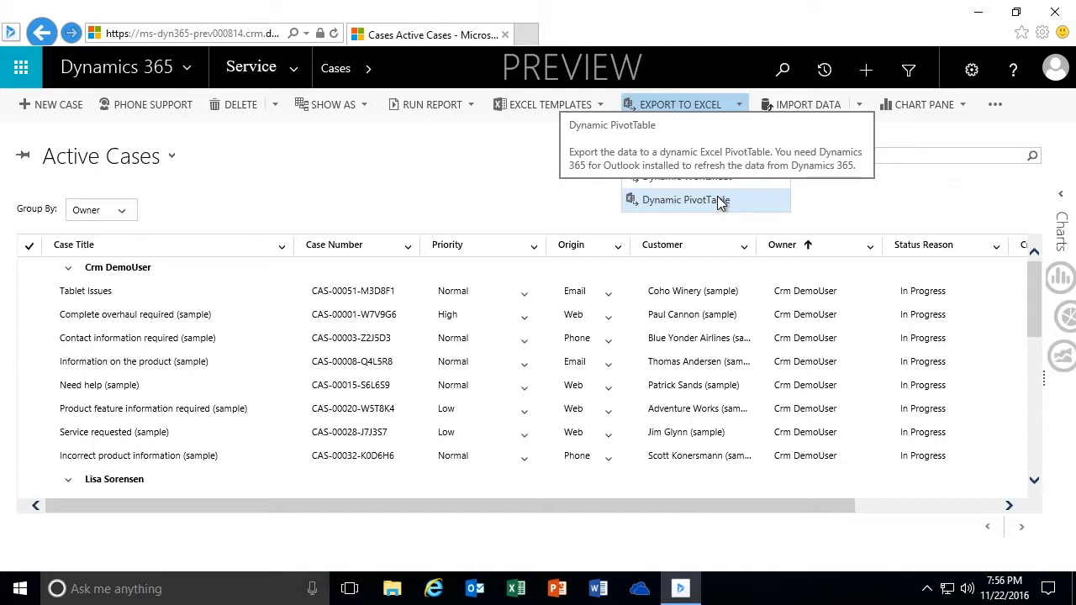
{"action": "left_click", "coordinate": [468, 190]}
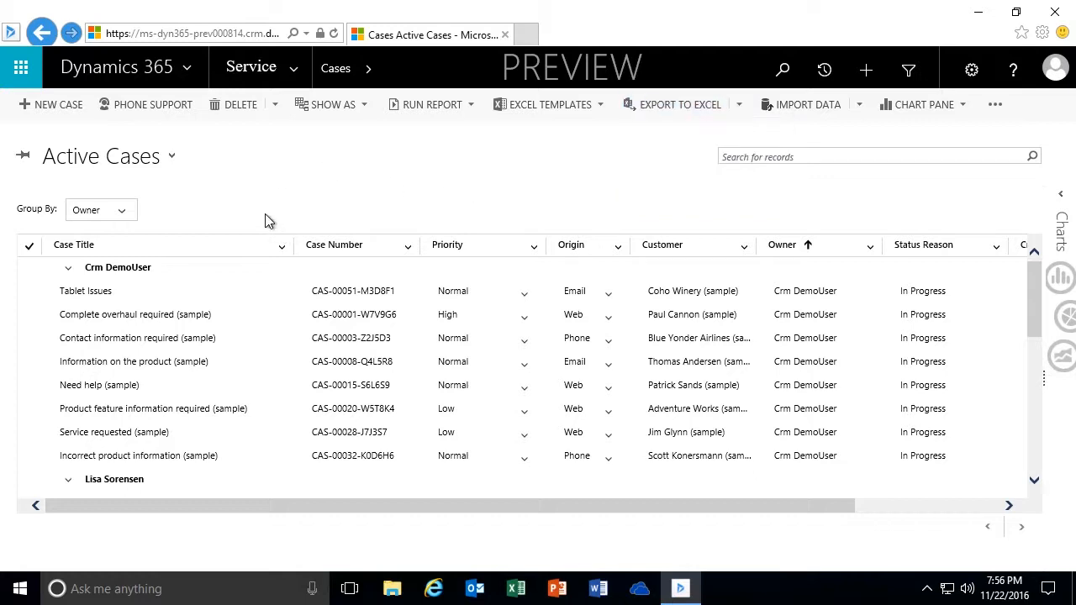
Step: Open the Active Cases view in Excel Online and dismiss the data analysis introduction
{"action": "left_click", "coordinate": [739, 112]}
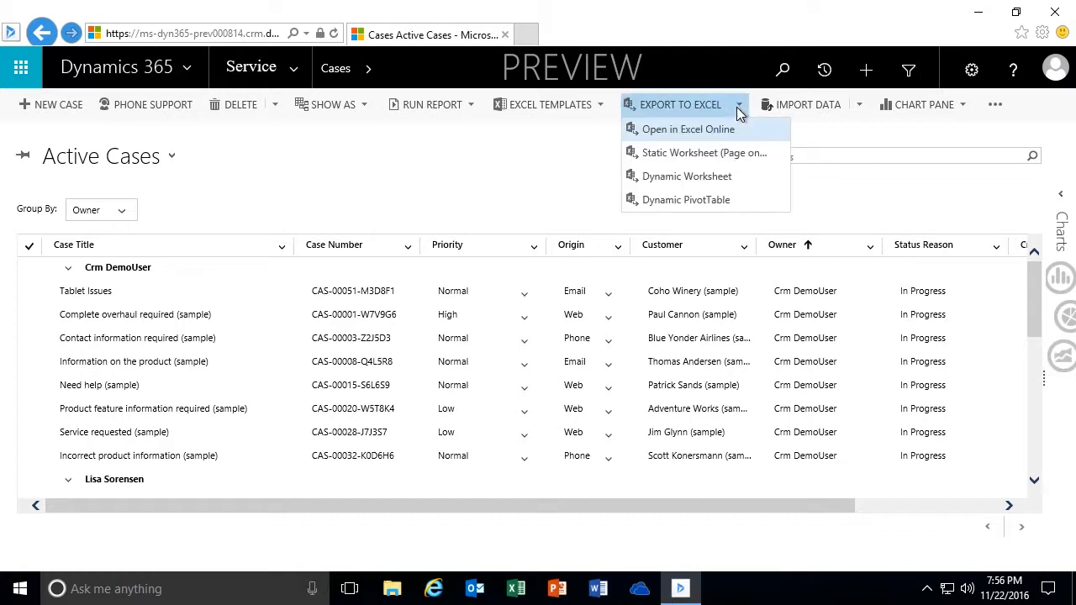
{"action": "left_click", "coordinate": [664, 133]}
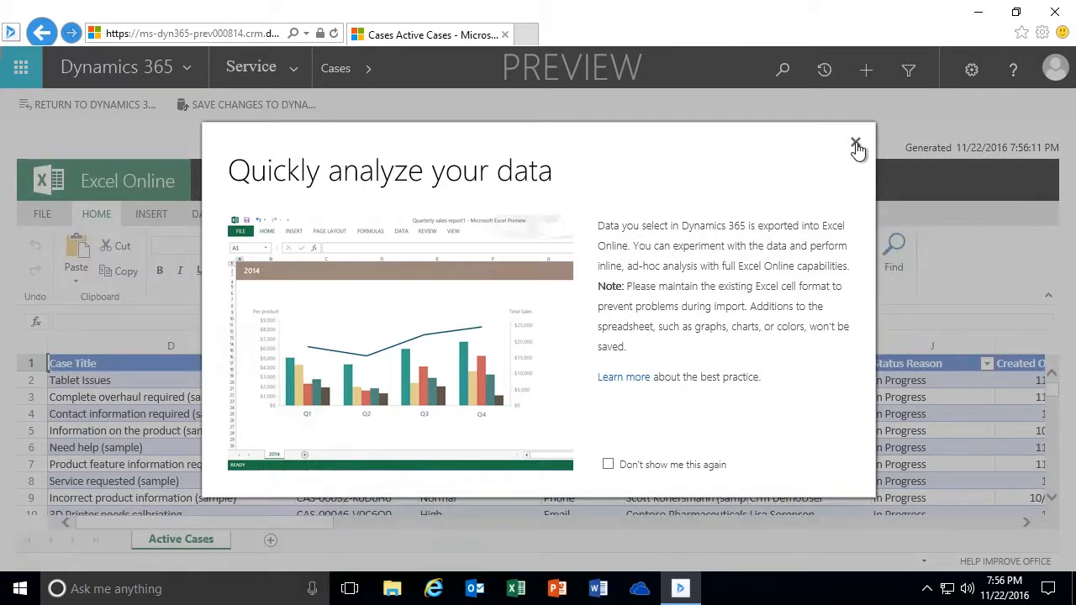
{"action": "left_click", "coordinate": [856, 145]}
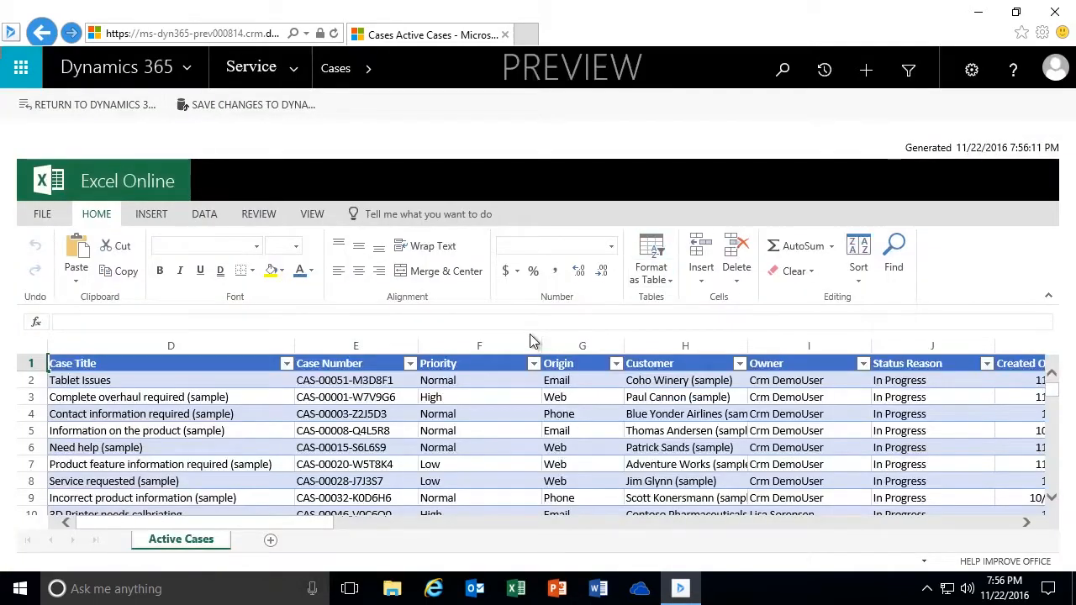
Step: Set the priority of the Complete overhaul required (sample) case to Normal in the online sheet
{"action": "left_click", "coordinate": [483, 396]}
{"action": "left_click", "coordinate": [549, 398]}
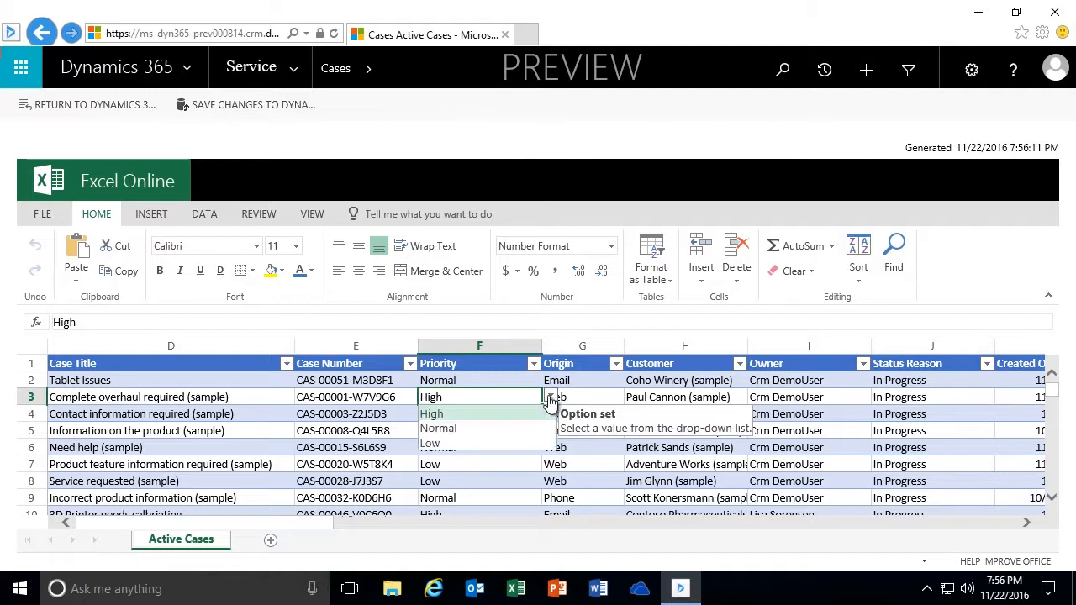
{"action": "left_click", "coordinate": [438, 428]}
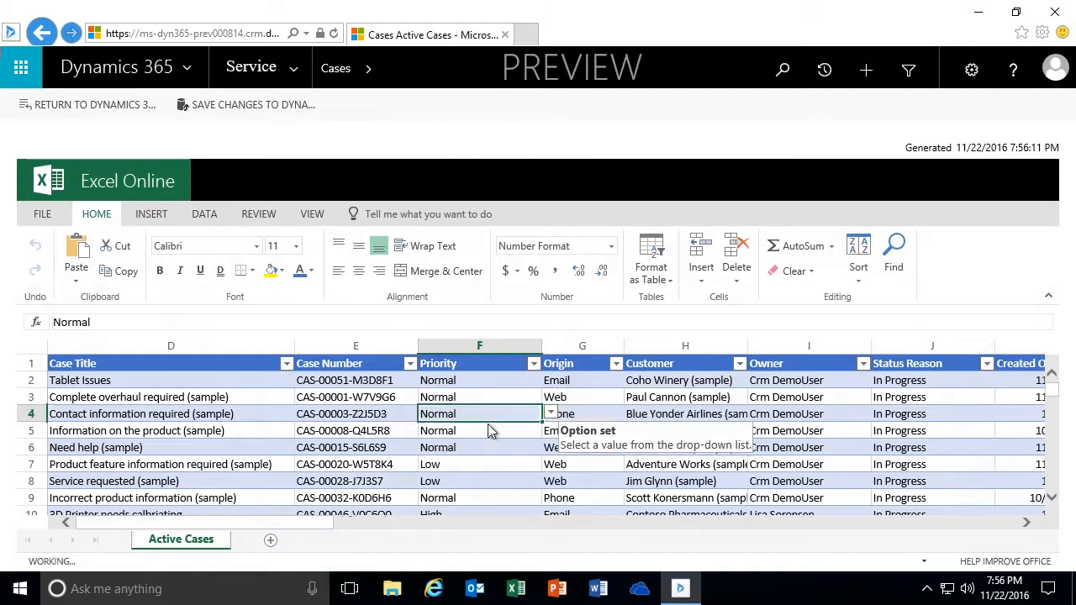
Step: Try filling the Web origin from row 3 down through row 5, and undo the fill
{"action": "left_click", "coordinate": [590, 399]}
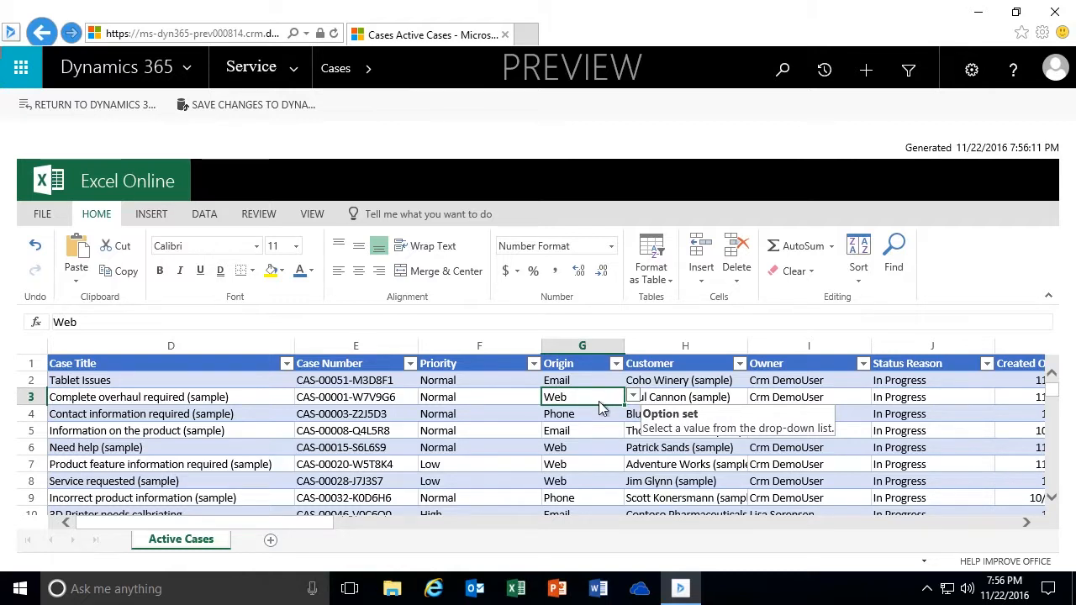
{"action": "left_click_drag", "start_coordinate": [622, 404], "coordinate": [622, 434]}
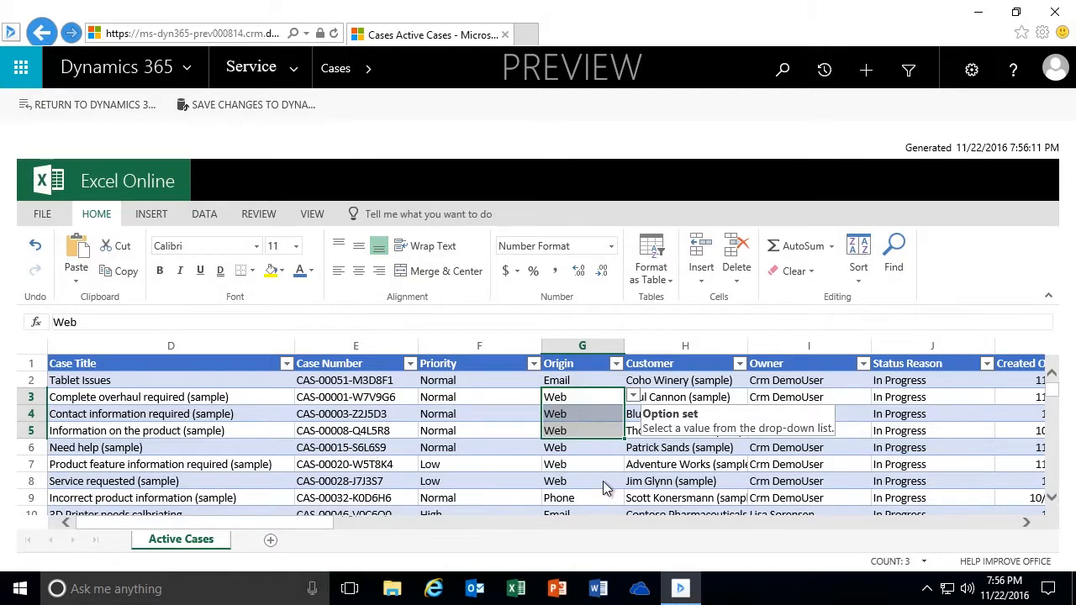
{"action": "left_click", "coordinate": [614, 433]}
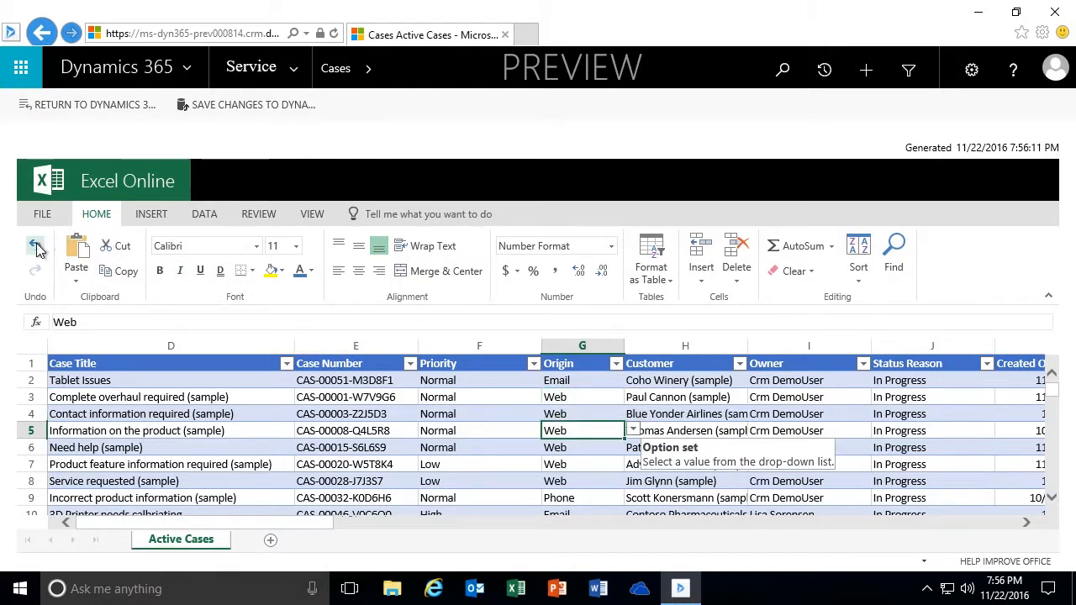
{"action": "key", "text": "ctrl+z"}
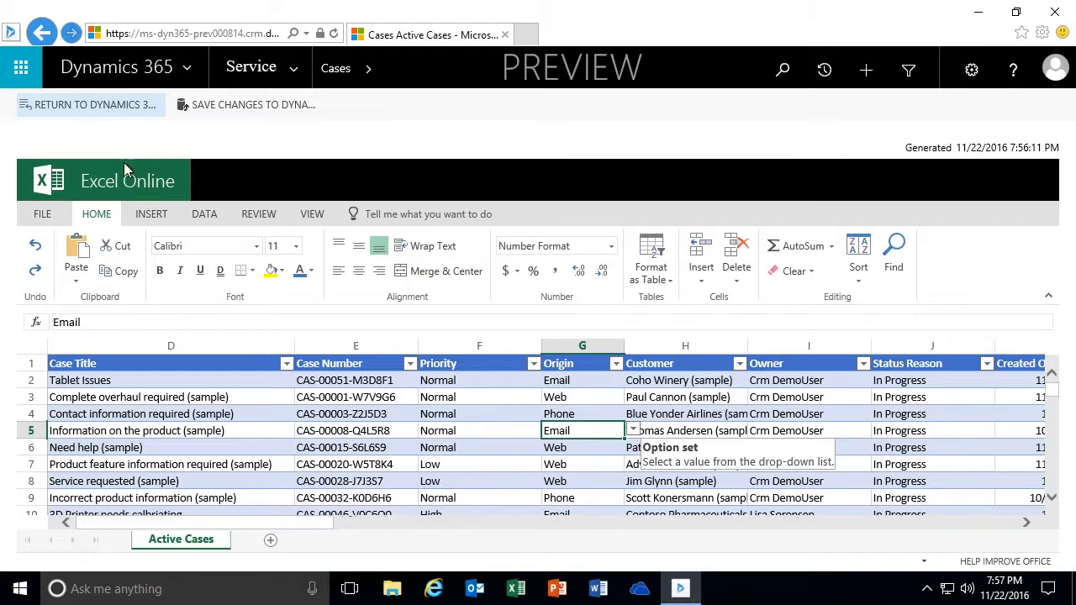
Step: Save the edited worksheet data back to Dynamics 365 and dismiss the import notice
{"action": "left_click", "coordinate": [507, 429]}
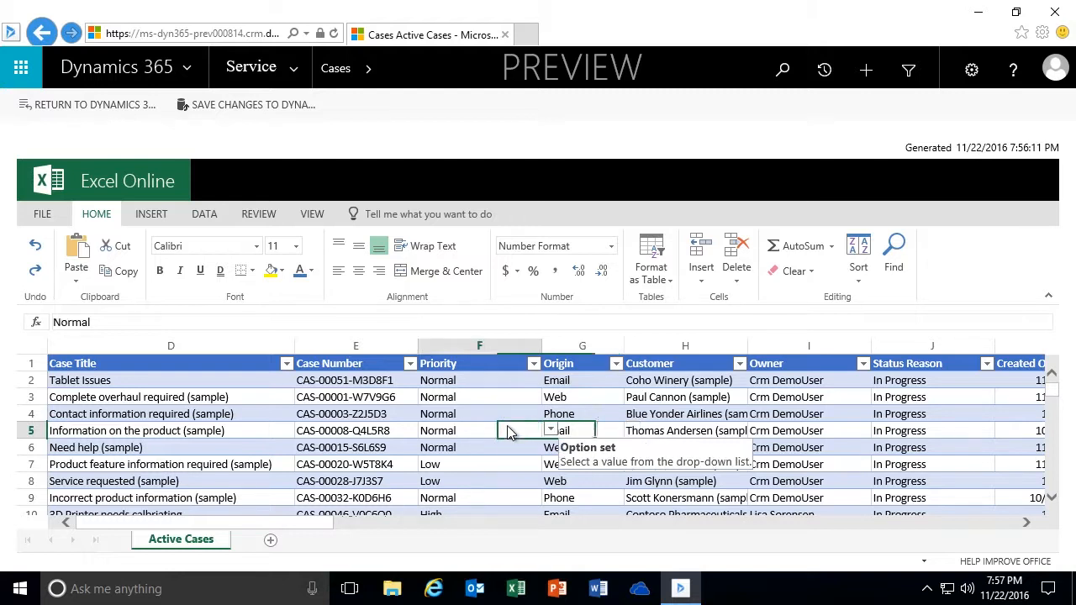
{"action": "left_click", "coordinate": [259, 104]}
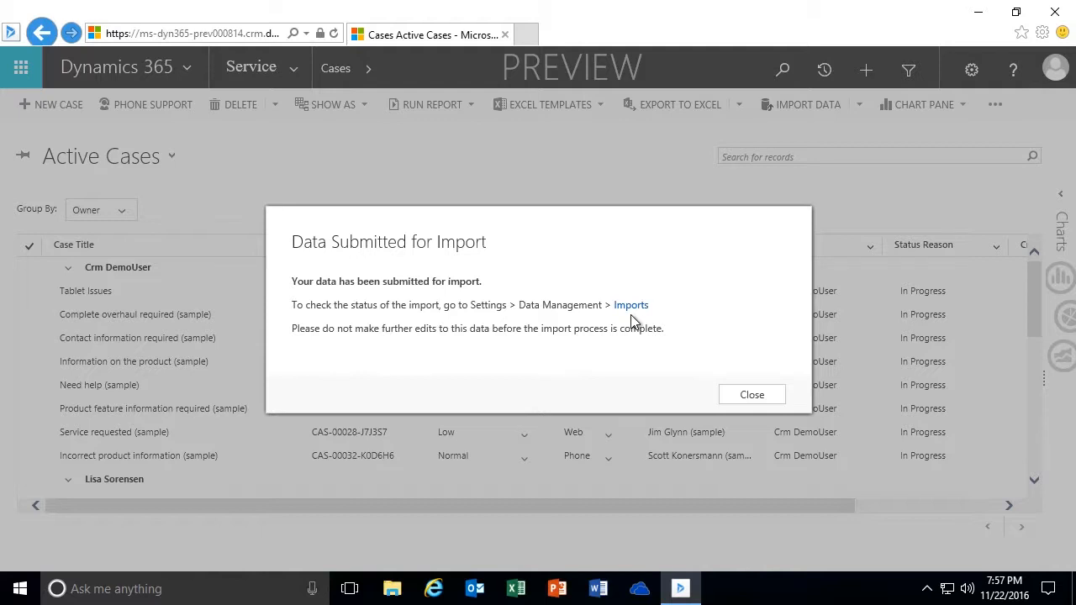
{"action": "left_click", "coordinate": [738, 397]}
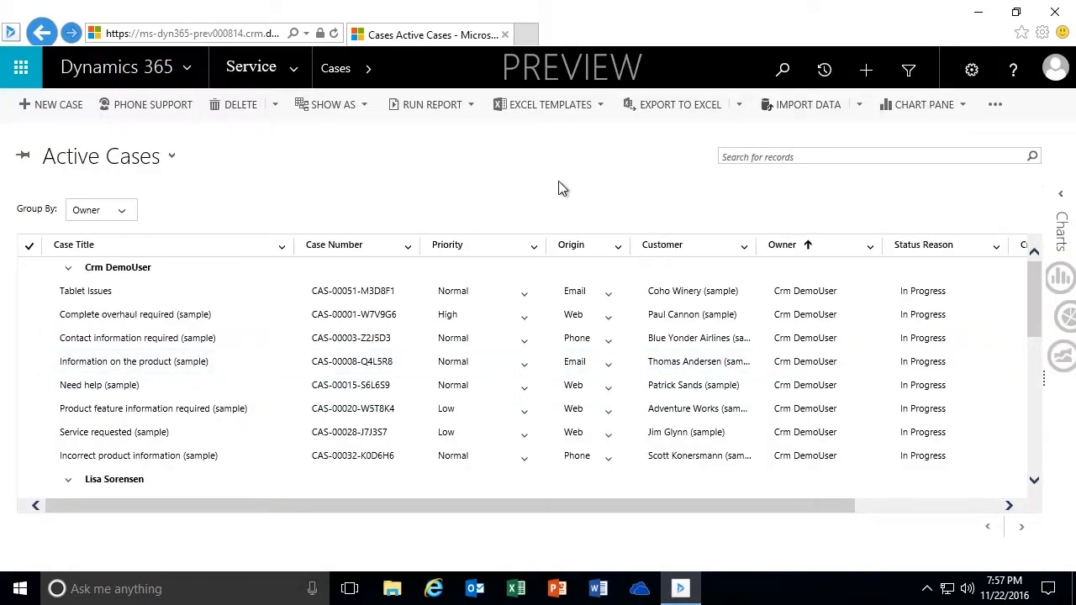
Step: Refresh the Active Cases list and check the priority of the Complete overhaul required (sample) case
{"action": "left_click_drag", "start_coordinate": [649, 504], "coordinate": [847, 507]}
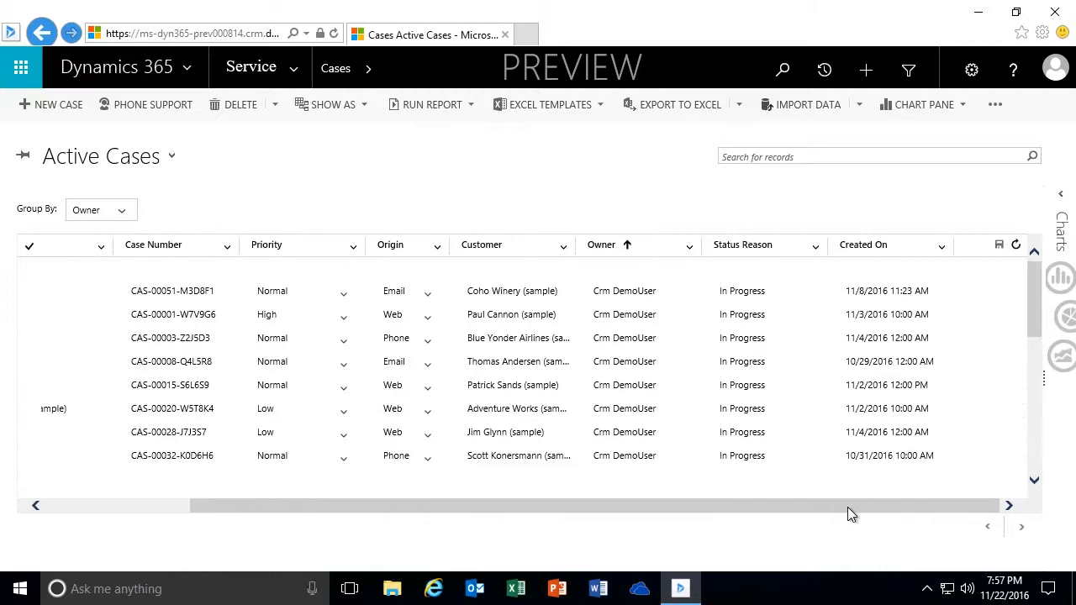
{"action": "left_click", "coordinate": [1016, 244]}
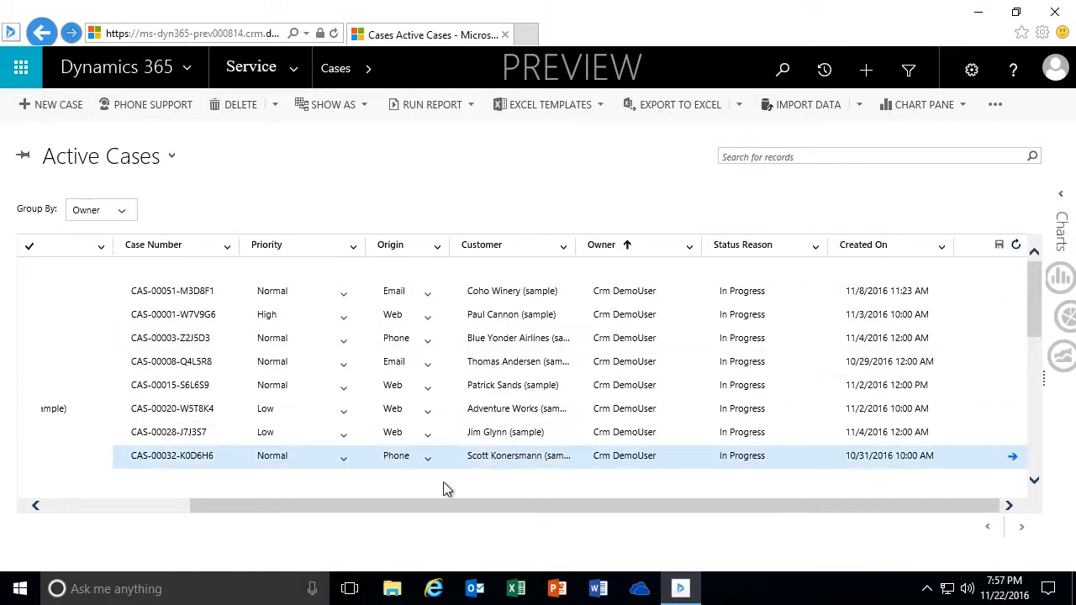
{"action": "left_click_drag", "start_coordinate": [441, 506], "coordinate": [270, 514]}
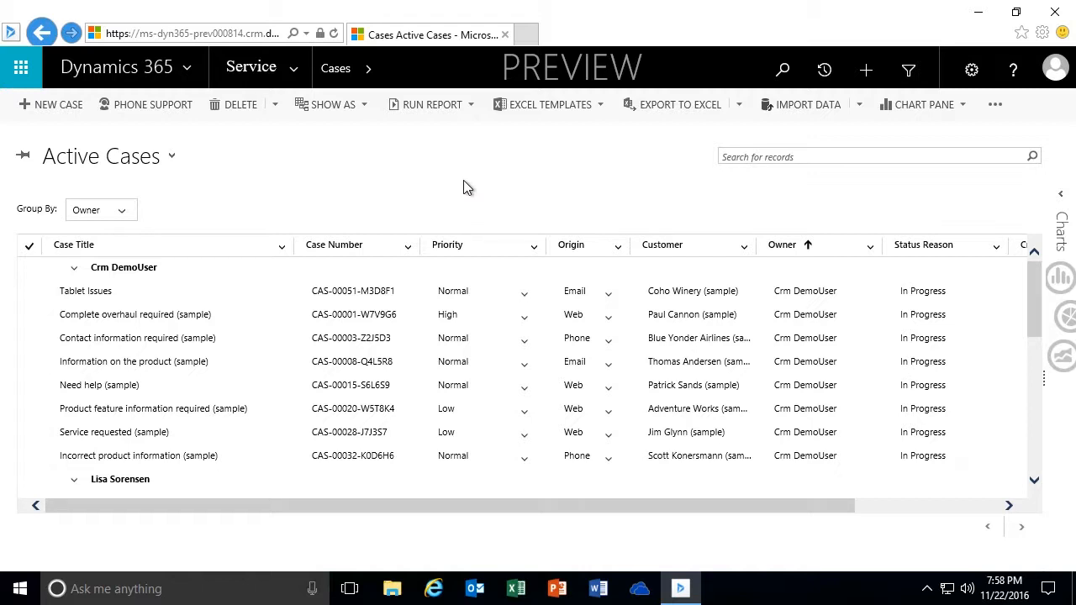
Step: Export Active Cases as a static worksheet, open Active Cases.xlsx in Excel, and enable editing
{"action": "left_click", "coordinate": [741, 104]}
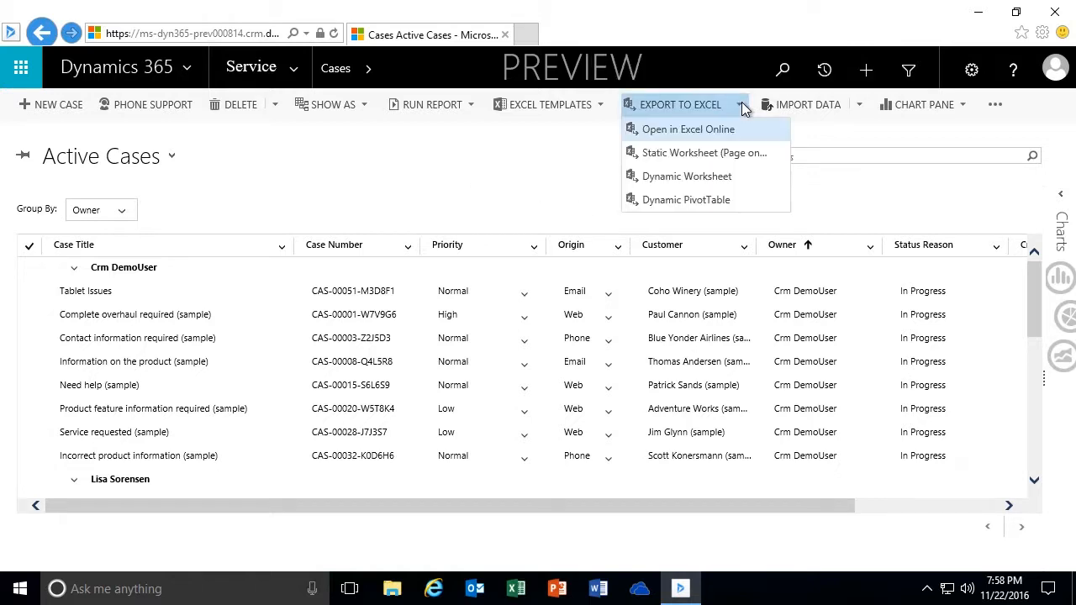
{"action": "left_click", "coordinate": [665, 152]}
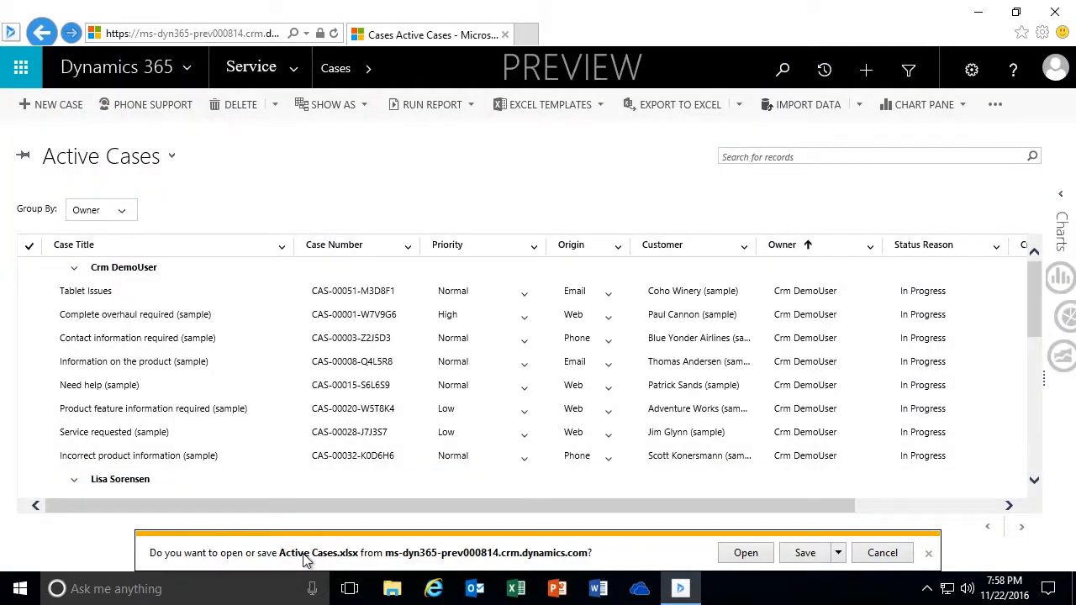
{"action": "left_click", "coordinate": [745, 554]}
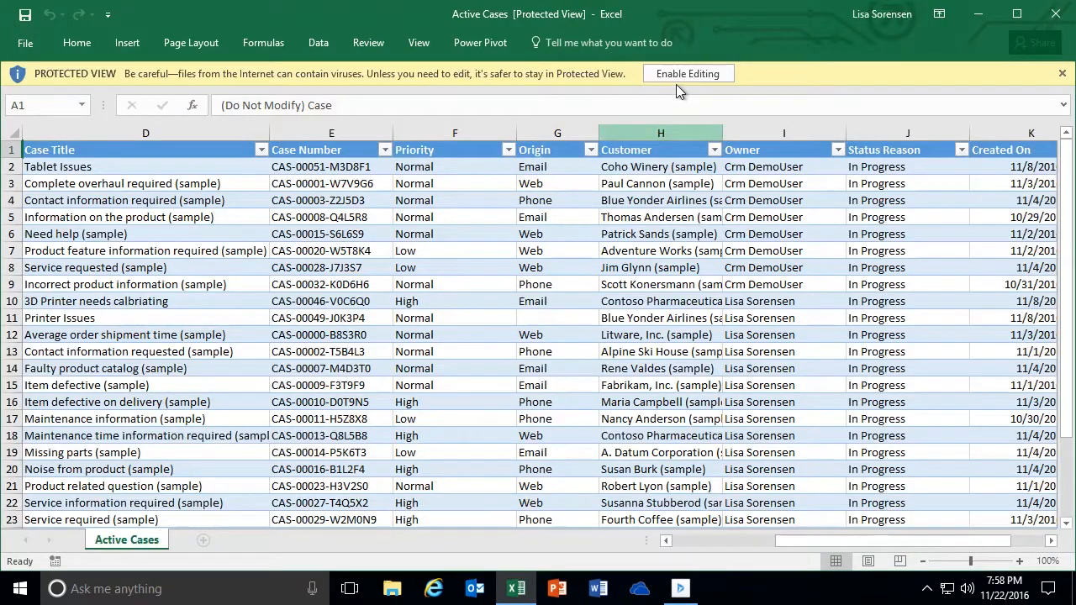
{"action": "left_click", "coordinate": [679, 73]}
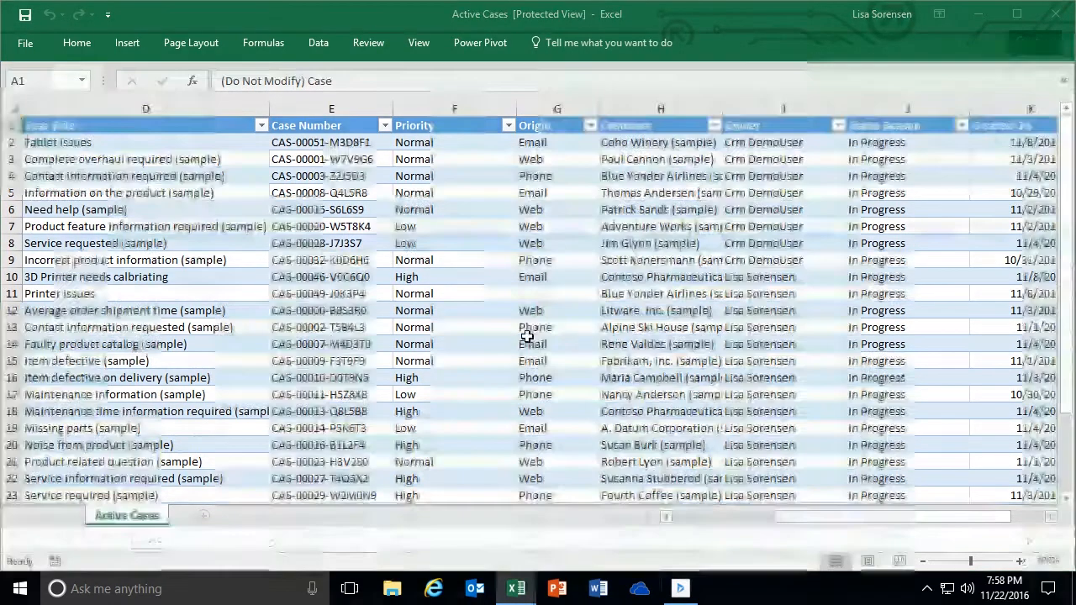
Step: Look through the exported cases and examine the entry rules for the Tablet Issues case's title, owner and priority
{"action": "scroll", "coordinate": [366, 343], "scroll_direction": "down", "scroll_amount": 3}
{"action": "scroll", "coordinate": [366, 343], "scroll_direction": "down", "scroll_amount": 2}
{"action": "scroll", "coordinate": [366, 343], "scroll_direction": "up", "scroll_amount": 5}
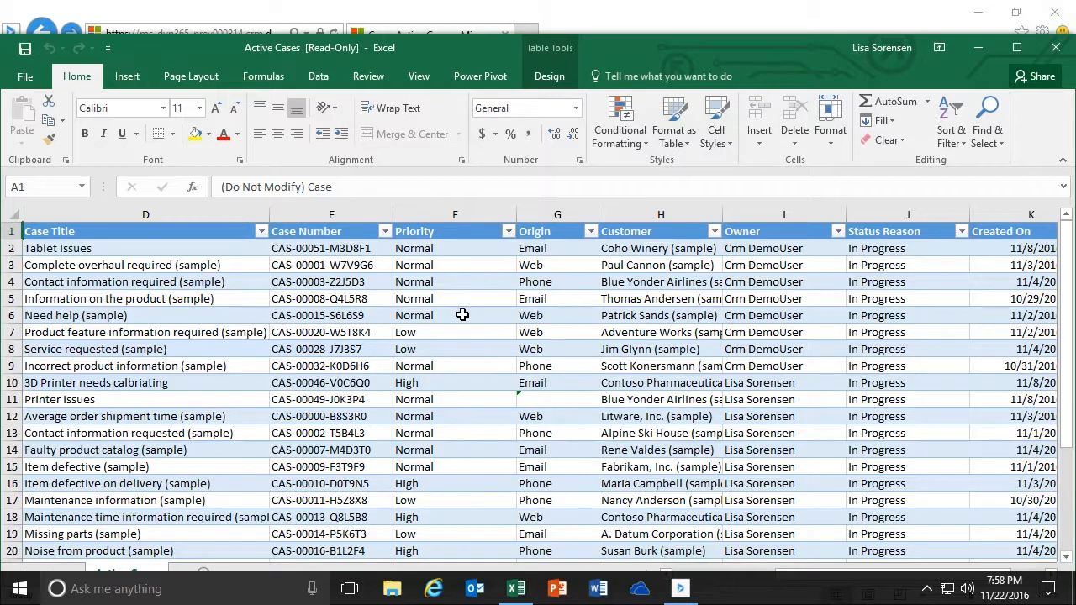
{"action": "left_click", "coordinate": [231, 248]}
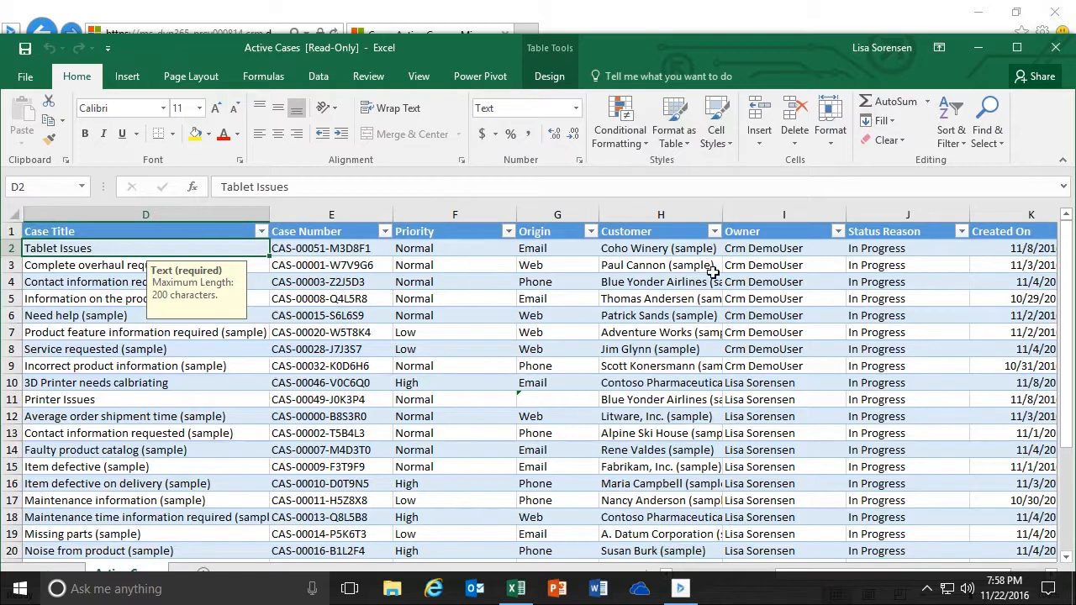
{"action": "left_click", "coordinate": [756, 248]}
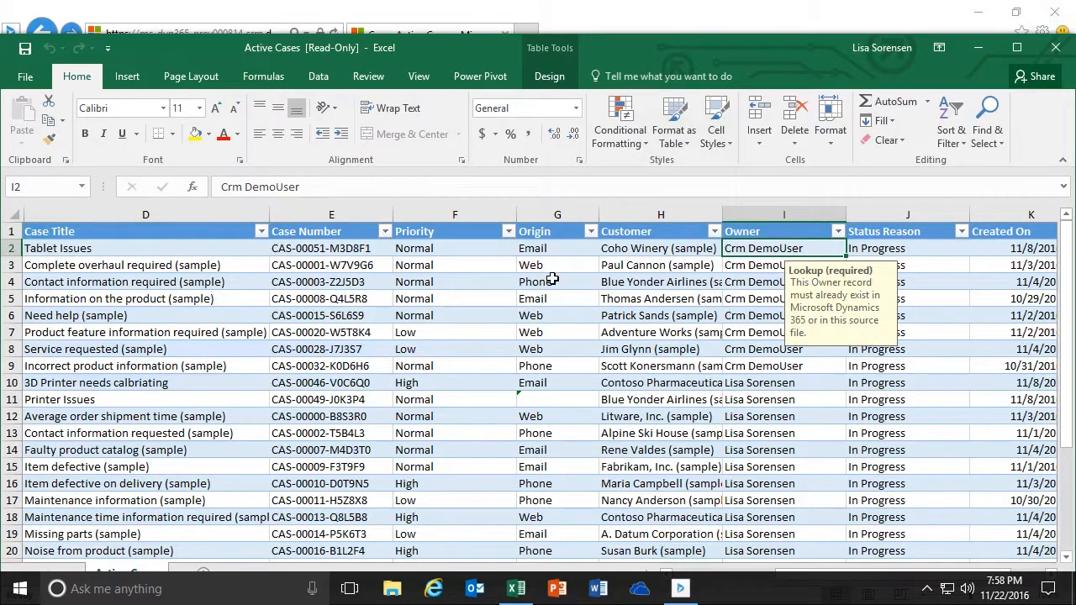
{"action": "left_click", "coordinate": [467, 252]}
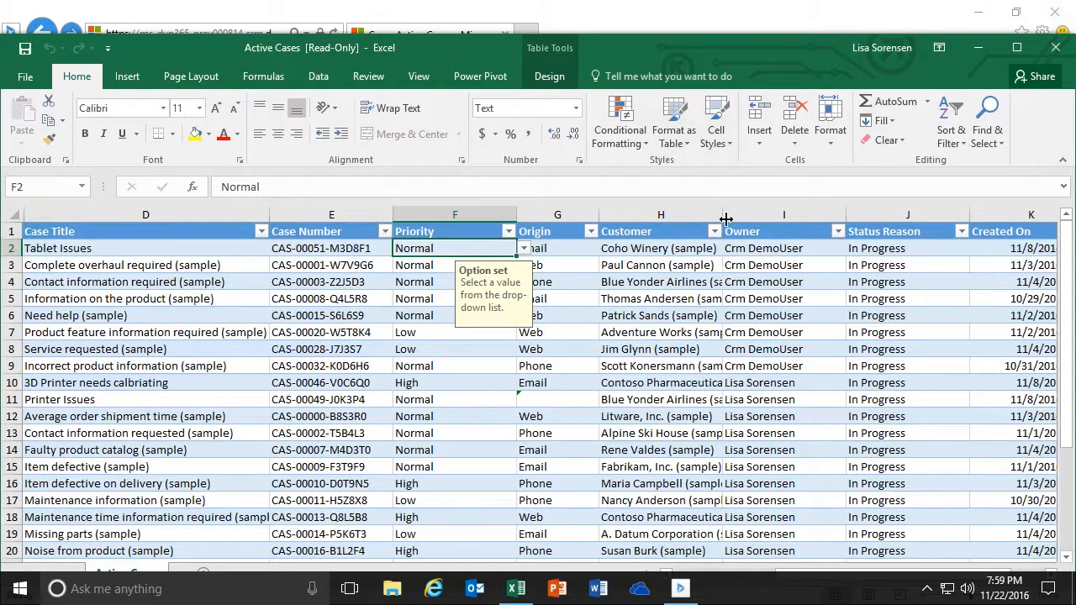
Step: Close the exported workbook and open the Case SLA Status template for Active Cases in Excel Online
{"action": "left_click", "coordinate": [1056, 48]}
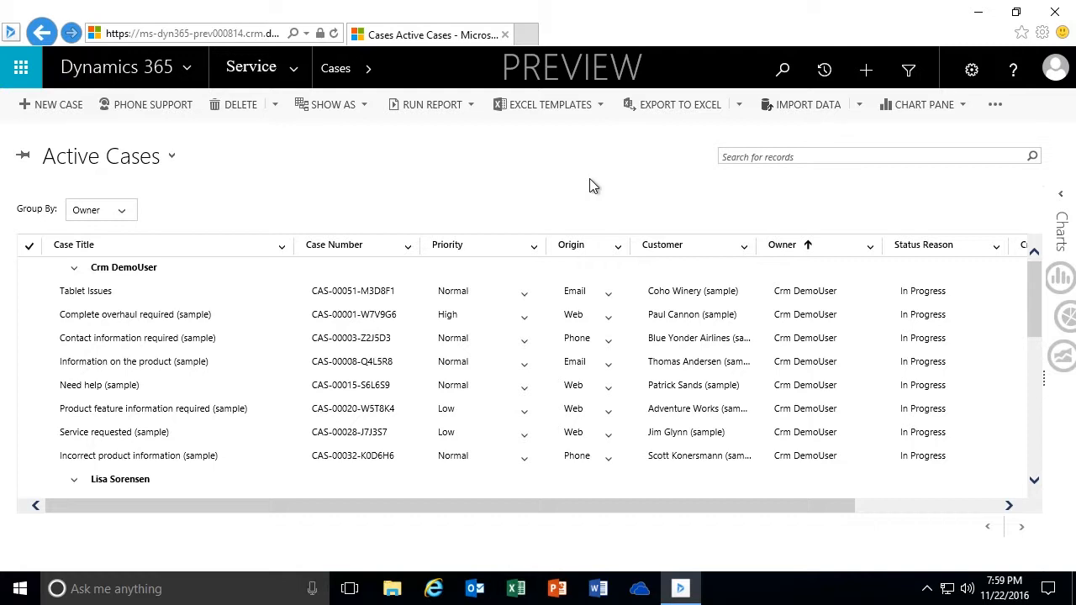
{"action": "left_click", "coordinate": [600, 106]}
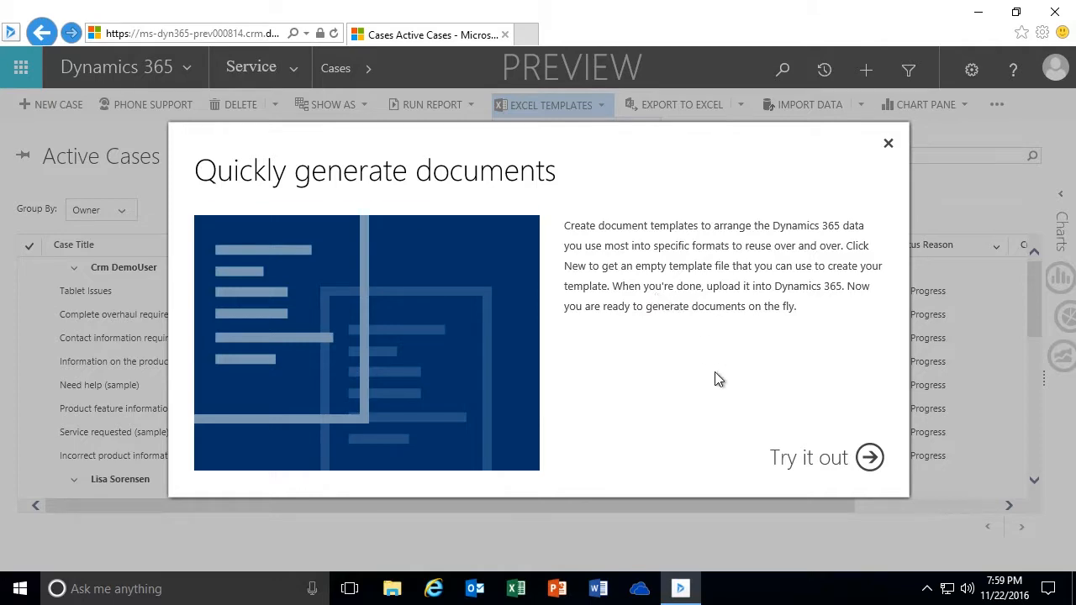
{"action": "left_click", "coordinate": [870, 460]}
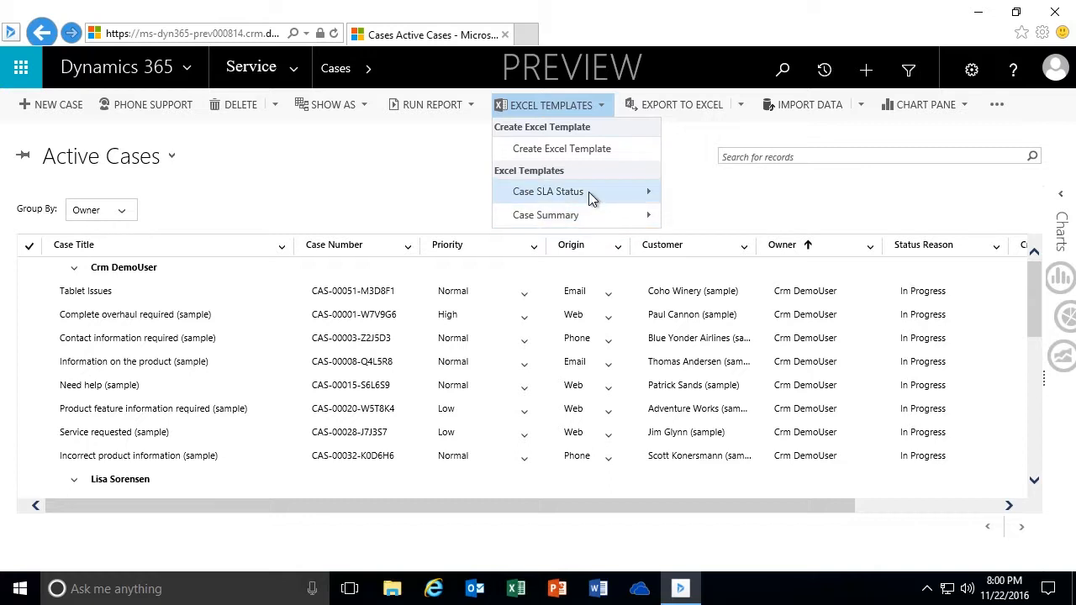
{"action": "left_click", "coordinate": [547, 195]}
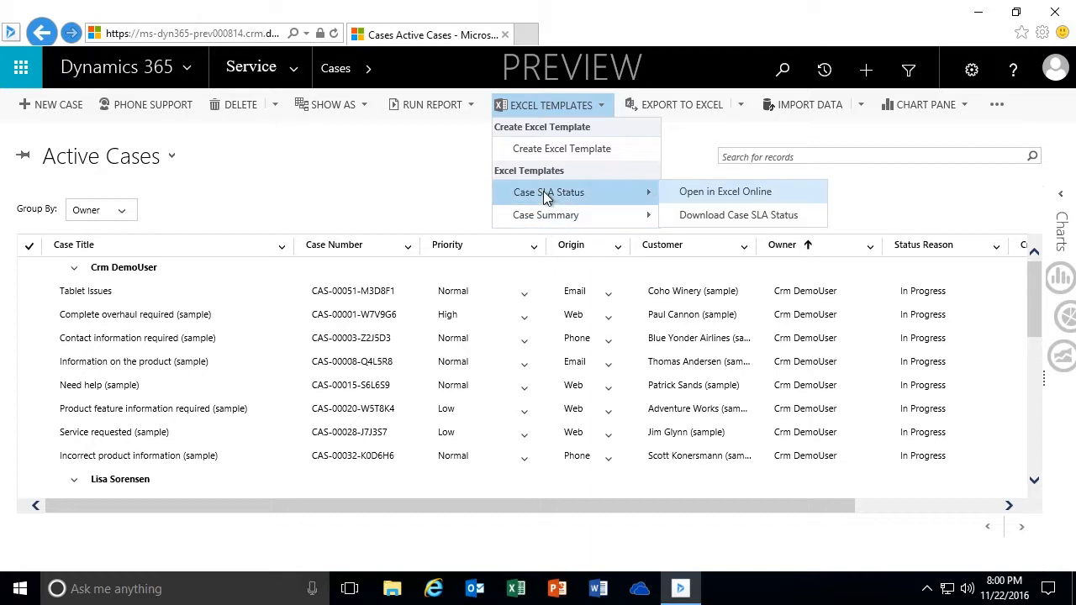
{"action": "left_click", "coordinate": [720, 195]}
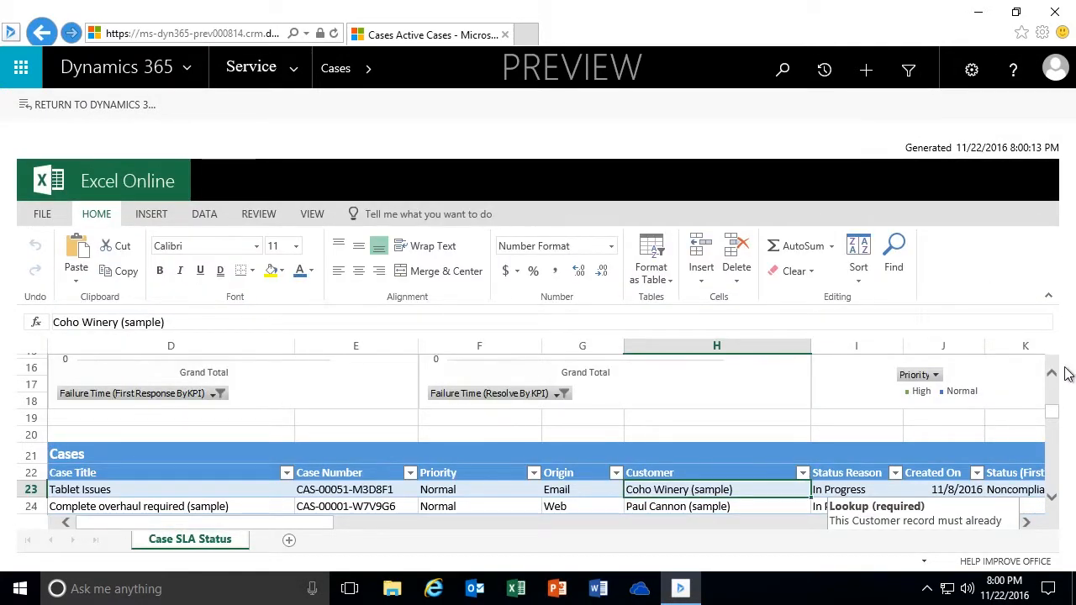
Step: Examine the Case SLA Status charts, case rows and Origin filter options, and return to Dynamics 365 without submitting changes
{"action": "left_click_drag", "start_coordinate": [1052, 407], "coordinate": [1051, 385]}
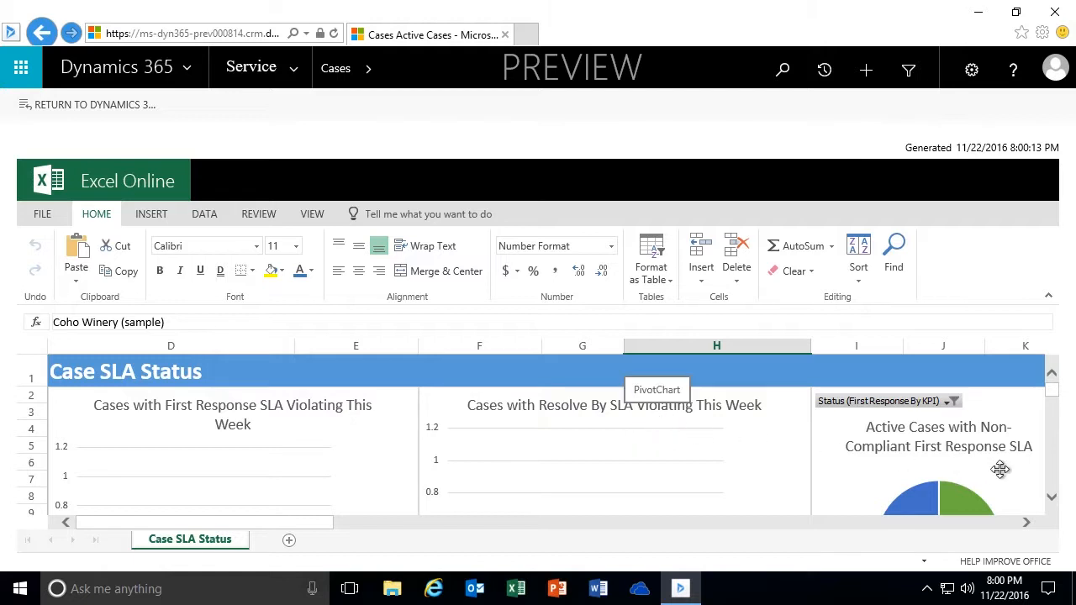
{"action": "left_click_drag", "start_coordinate": [1054, 388], "coordinate": [1061, 420]}
{"action": "left_click", "coordinate": [616, 412]}
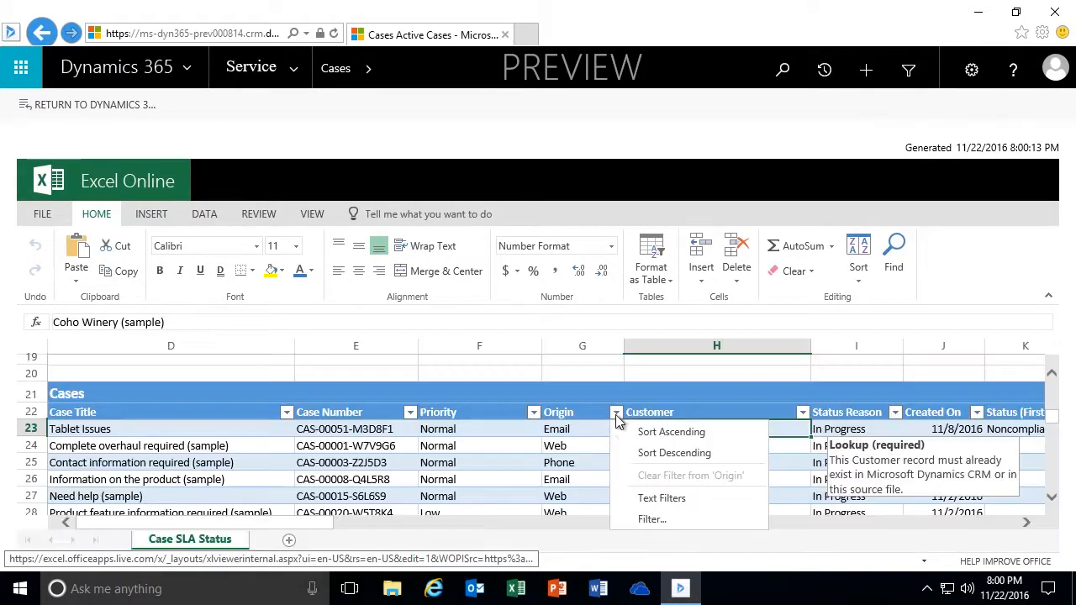
{"action": "mouse_move", "coordinate": [647, 504]}
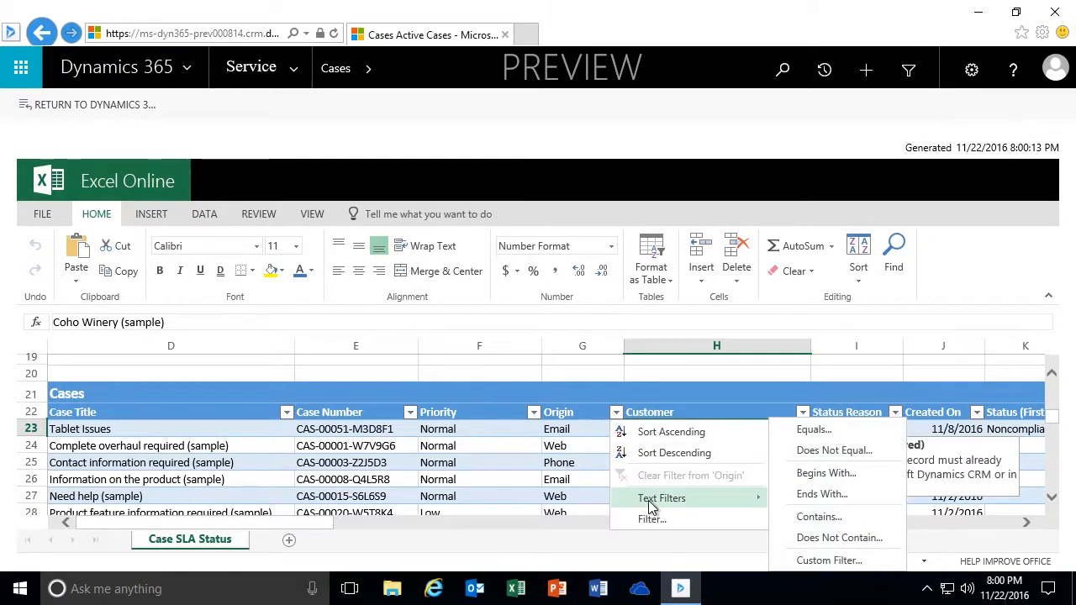
{"action": "left_click", "coordinate": [559, 430]}
{"action": "left_click_drag", "start_coordinate": [1049, 427], "coordinate": [1054, 393]}
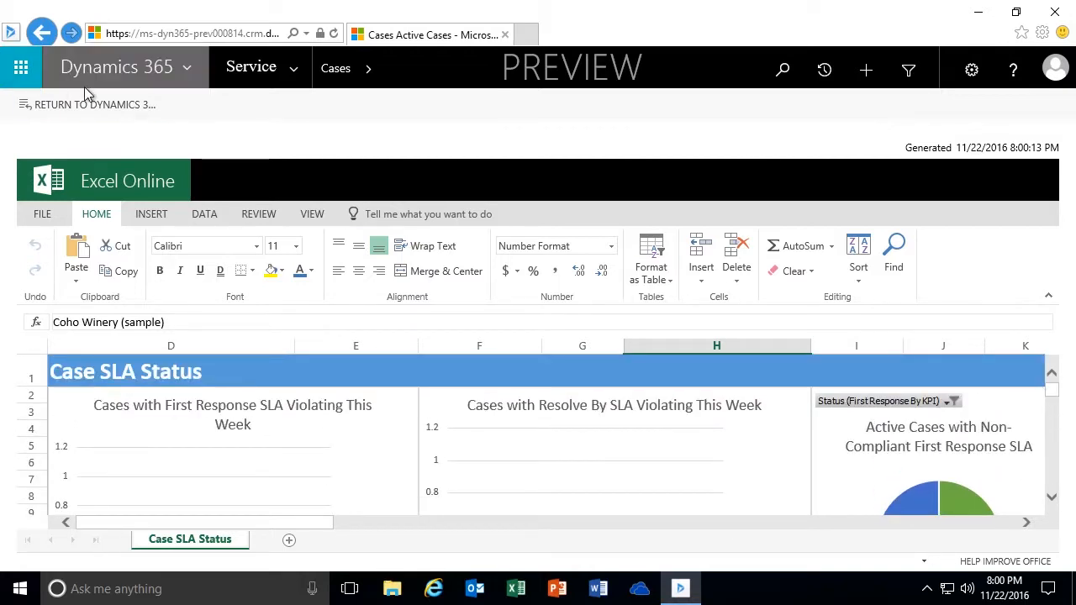
{"action": "left_click", "coordinate": [94, 106]}
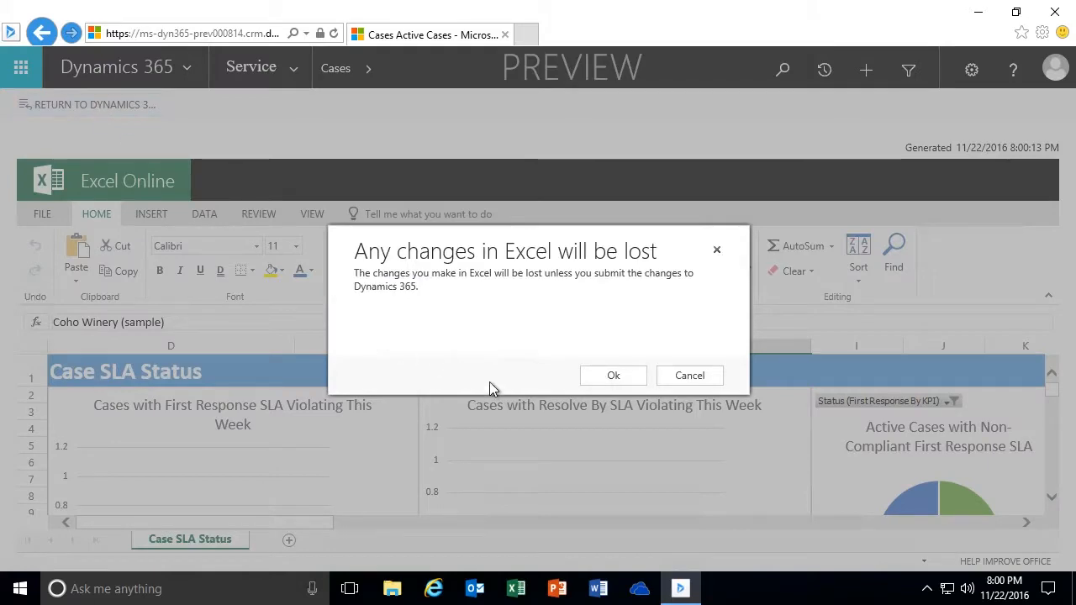
{"action": "left_click", "coordinate": [616, 377]}
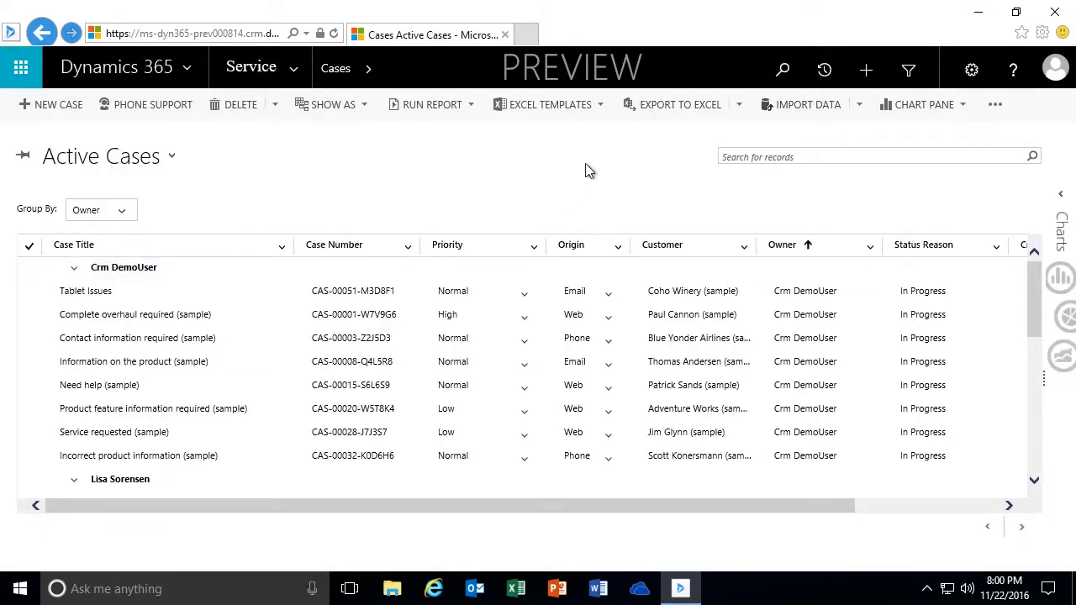
Step: Open the Case Summary template in Excel Online and look through its charts and case rows
{"action": "left_click", "coordinate": [600, 106]}
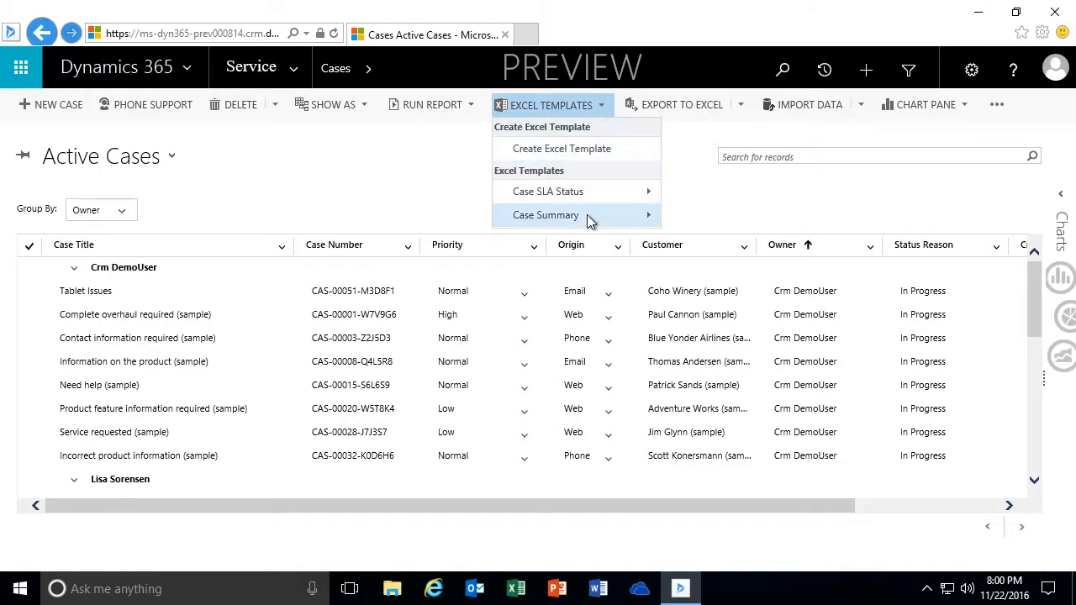
{"action": "mouse_move", "coordinate": [589, 220]}
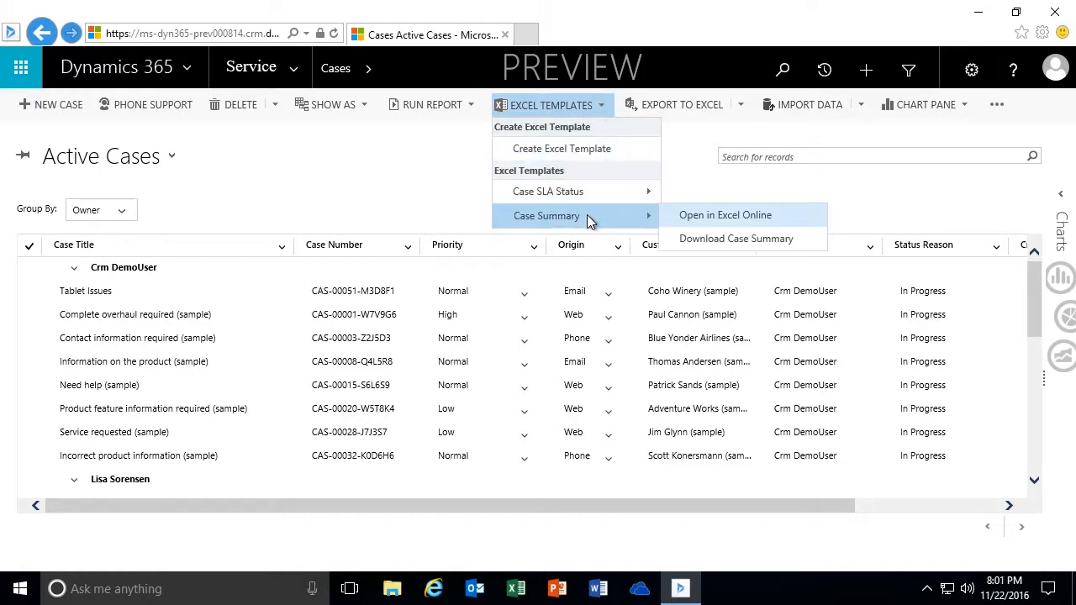
{"action": "left_click", "coordinate": [716, 219]}
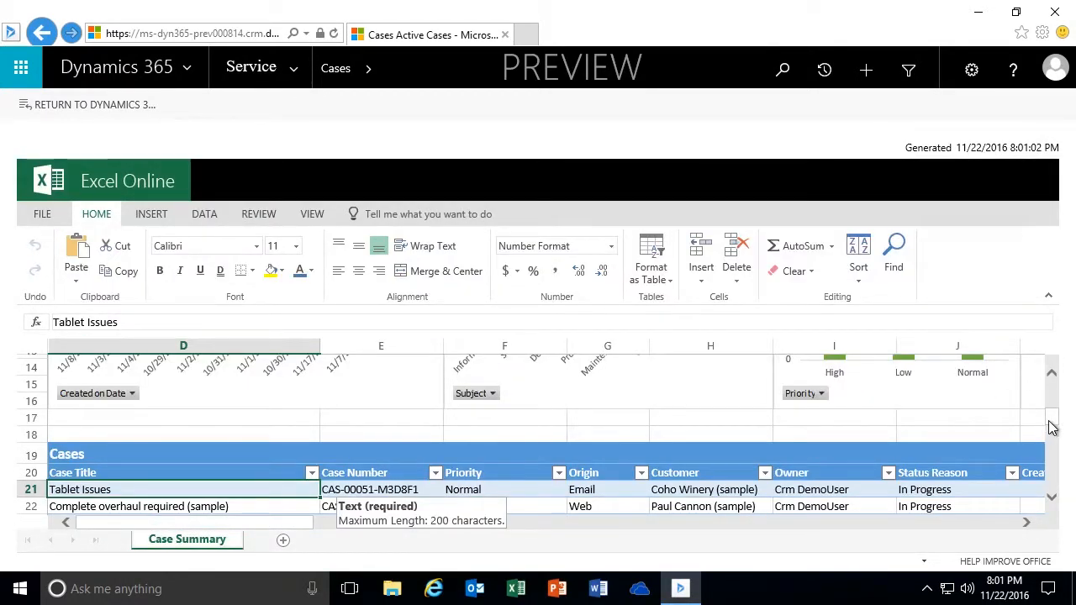
{"action": "left_click_drag", "start_coordinate": [1050, 426], "coordinate": [1056, 404]}
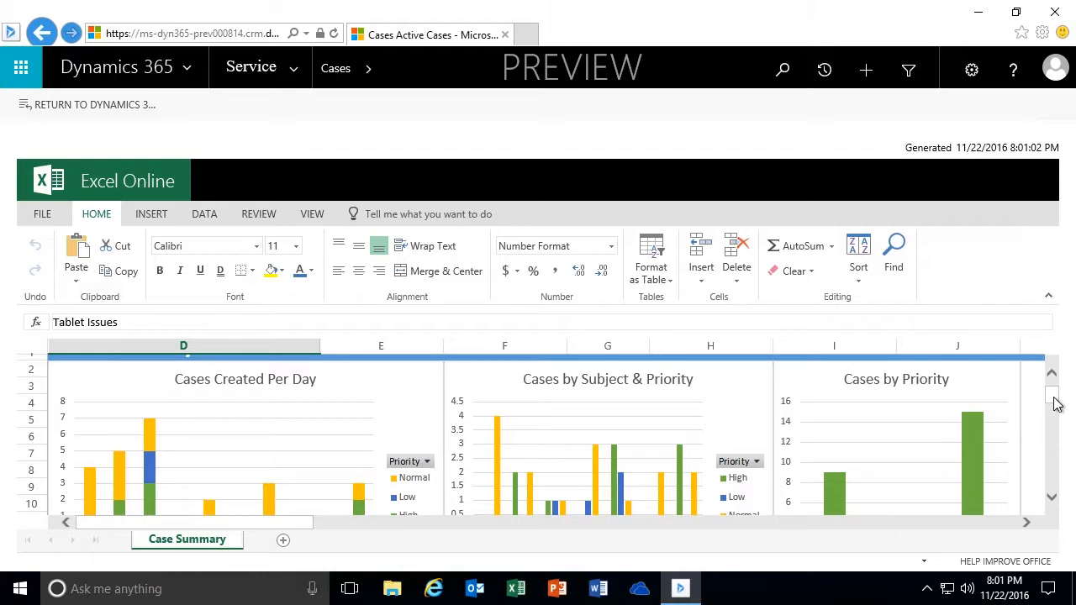
{"action": "left_click_drag", "start_coordinate": [1057, 404], "coordinate": [1065, 469]}
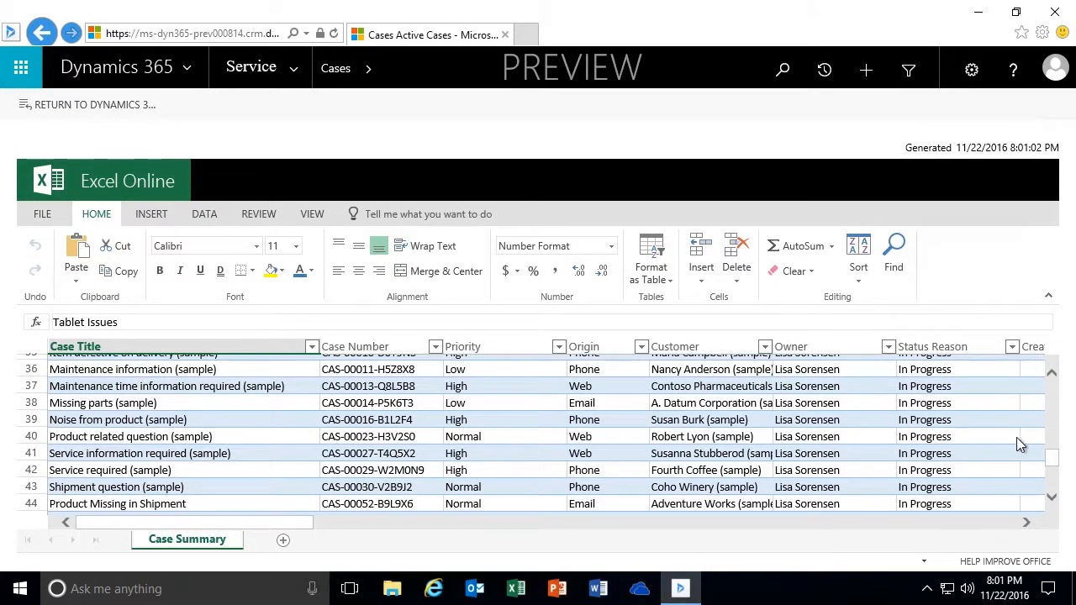
{"action": "mouse_move", "coordinate": [1056, 457]}
{"action": "left_mouse_down"}
{"action": "mouse_move", "coordinate": [1060, 475]}
{"action": "mouse_move", "coordinate": [1062, 450]}
{"action": "left_mouse_up"}
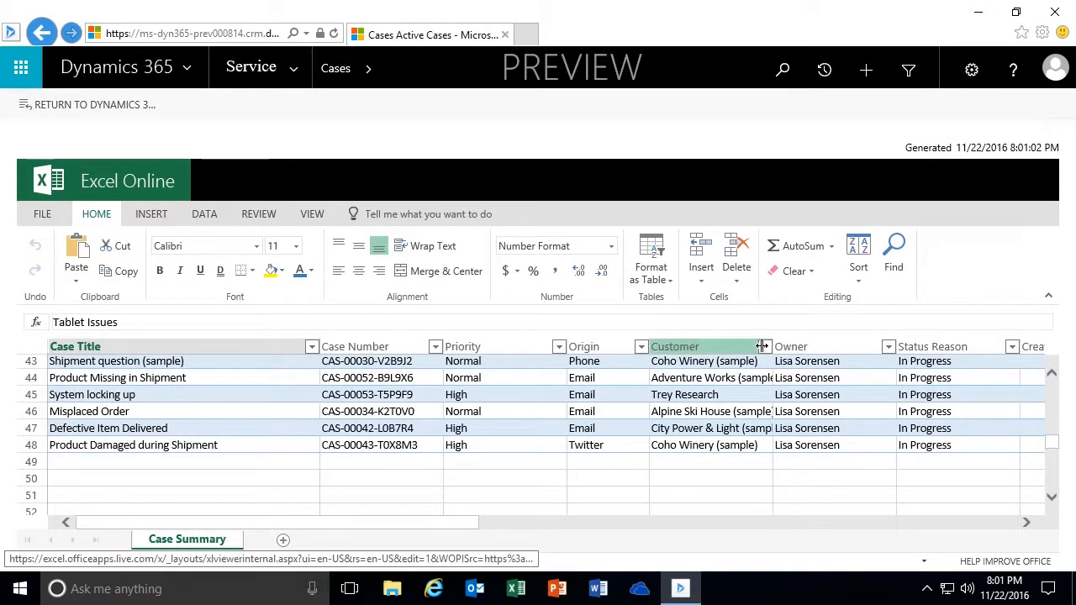
{"action": "left_click", "coordinate": [763, 346]}
{"action": "mouse_move", "coordinate": [815, 435]}
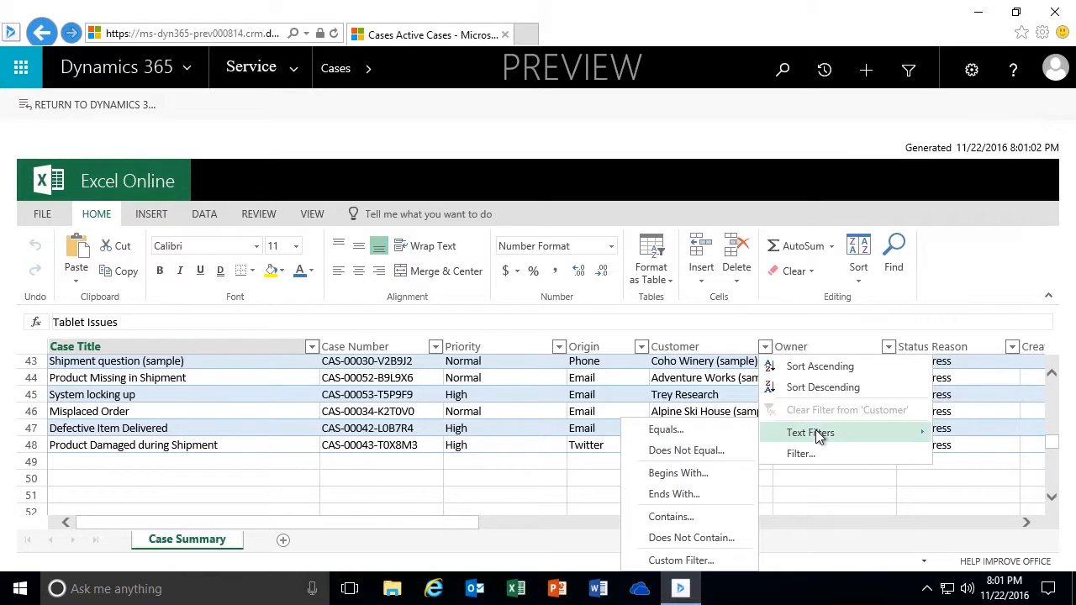
{"action": "left_click", "coordinate": [669, 430]}
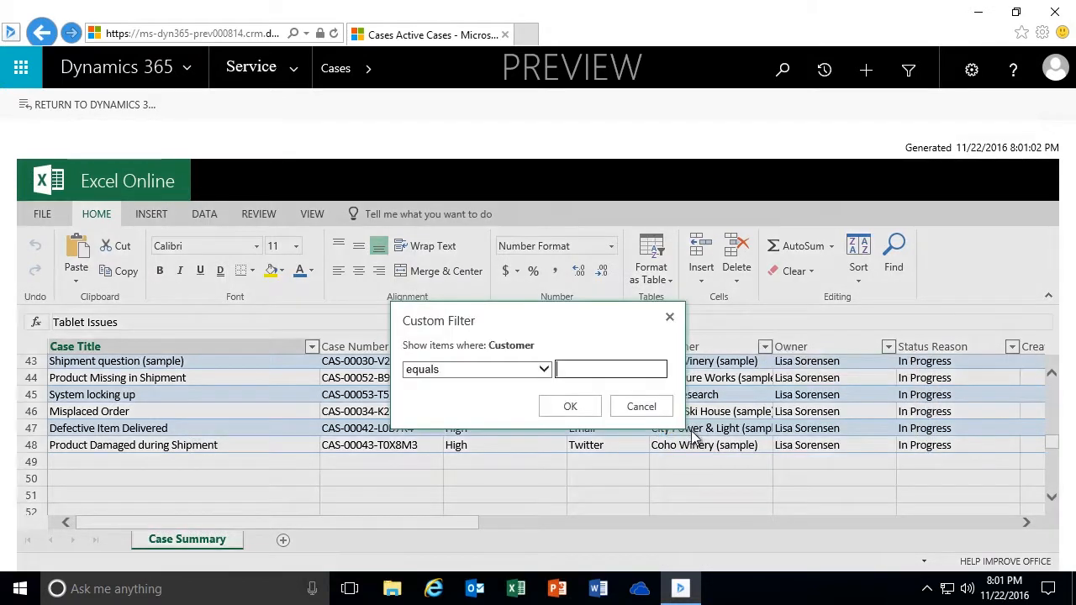
{"action": "left_click", "coordinate": [640, 406]}
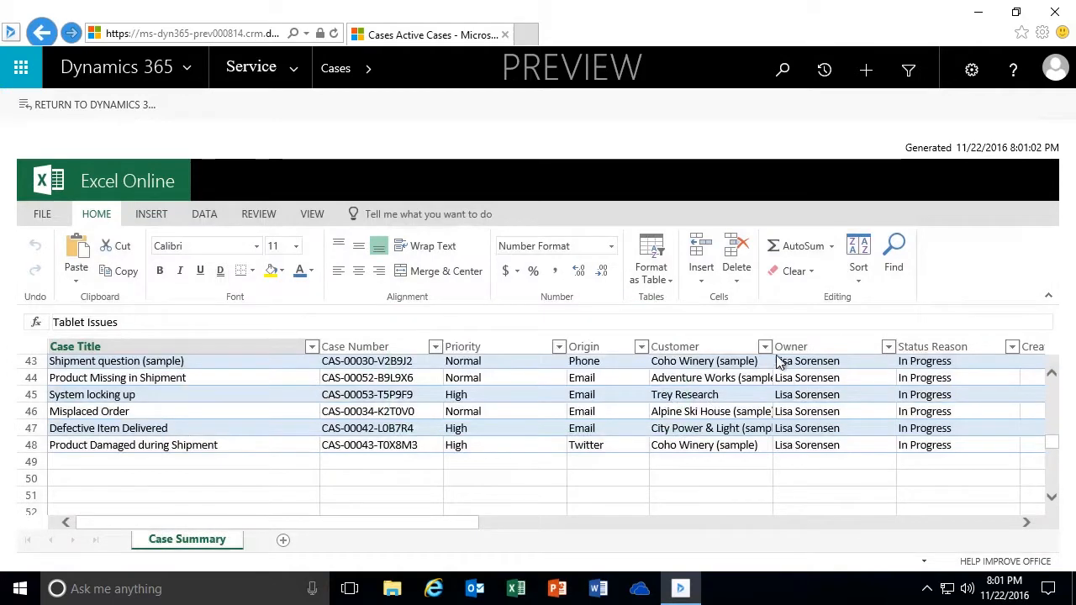
Step: Filter the Customer column of the Case Summary table to rows containing "Coho"
{"action": "left_click", "coordinate": [764, 347]}
{"action": "mouse_move", "coordinate": [828, 431]}
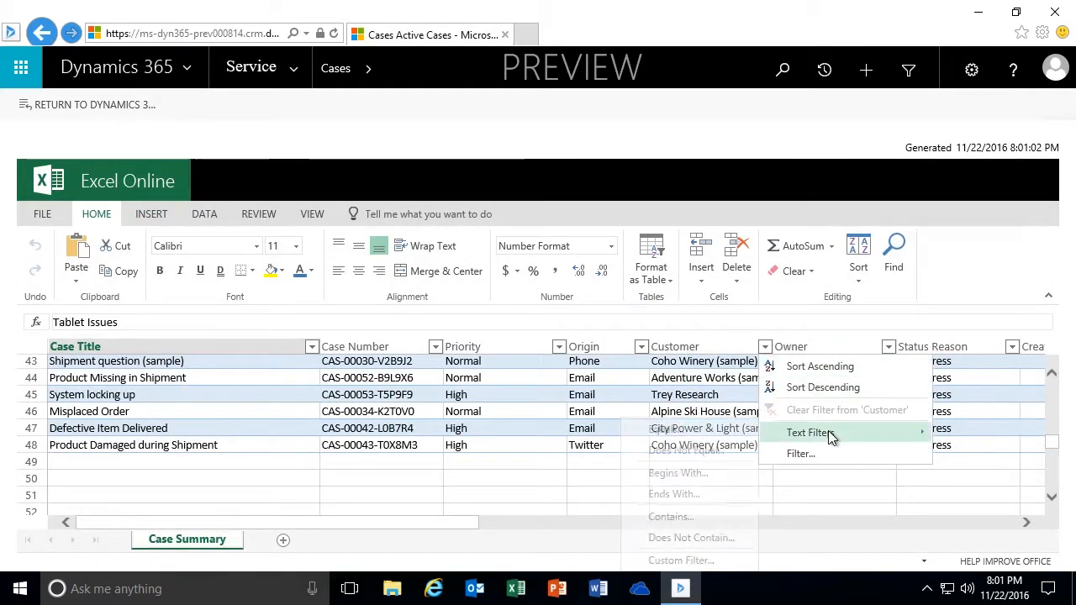
{"action": "left_click", "coordinate": [677, 517]}
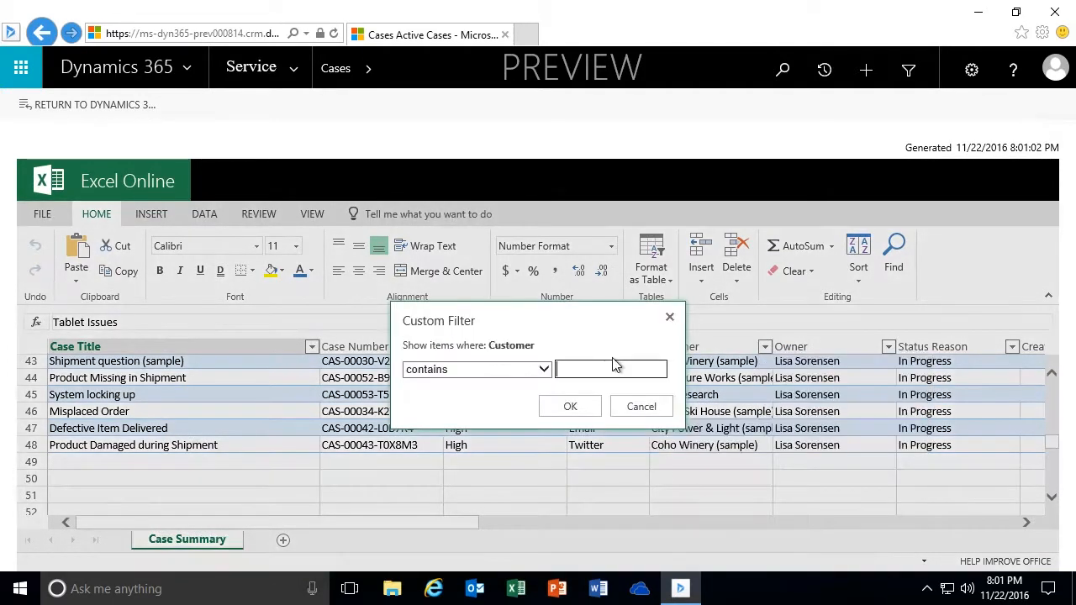
{"action": "type", "text": "Coho"}
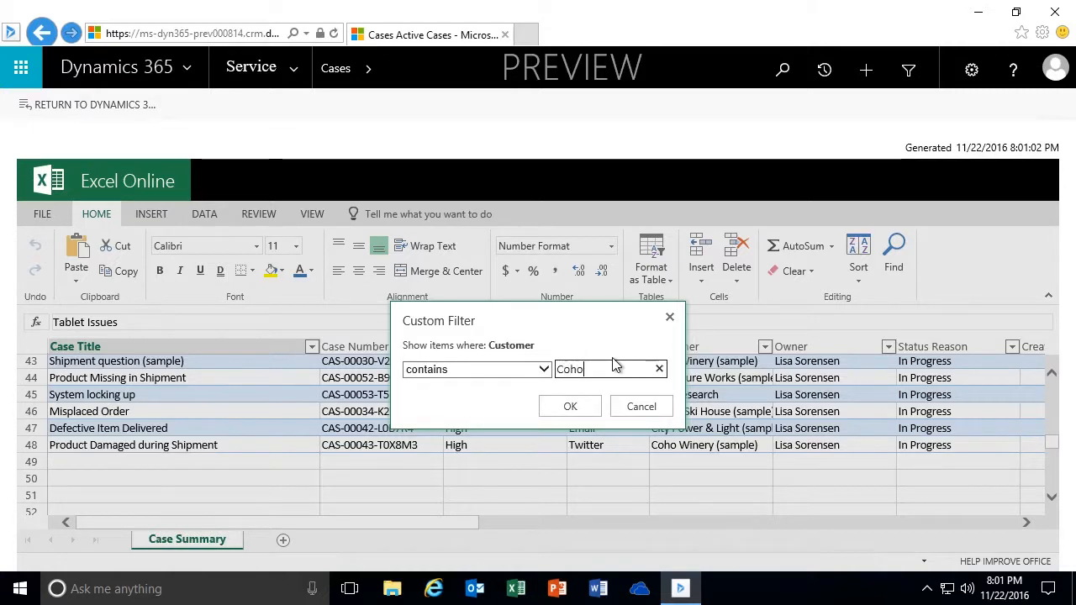
{"action": "left_click", "coordinate": [580, 407]}
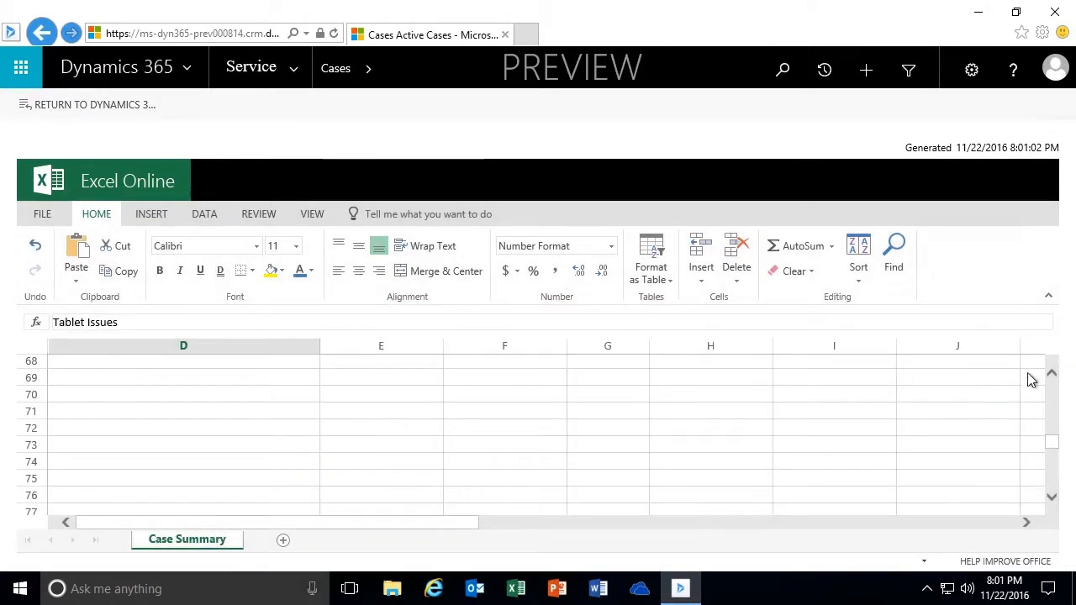
Step: Check the filtered cases against the Case Summary charts, and return to Dynamics 365 without submitting changes
{"action": "left_click", "coordinate": [1053, 378]}
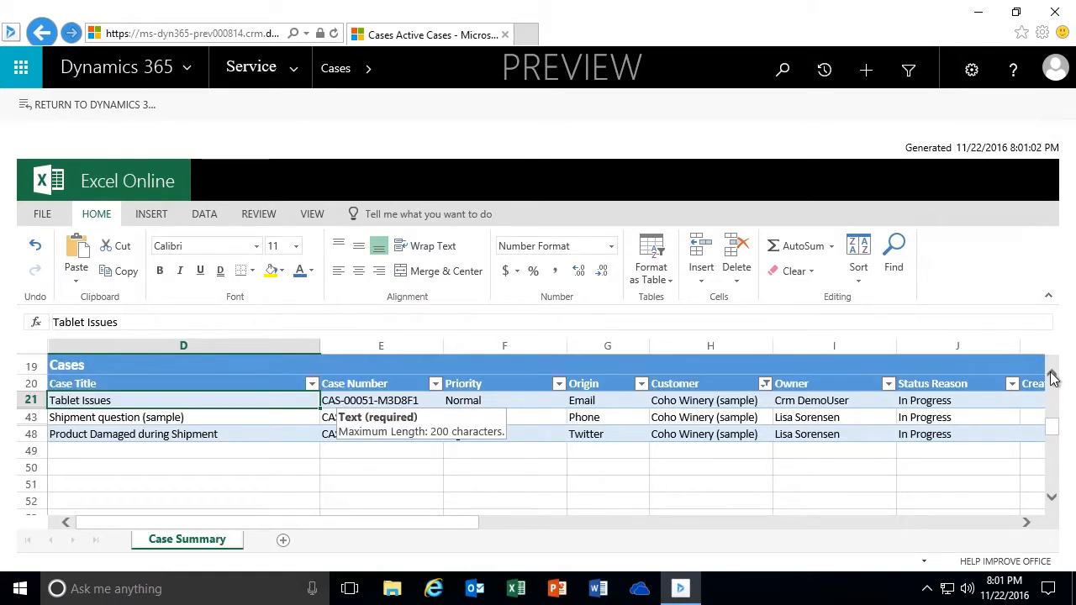
{"action": "left_click", "coordinate": [1051, 374]}
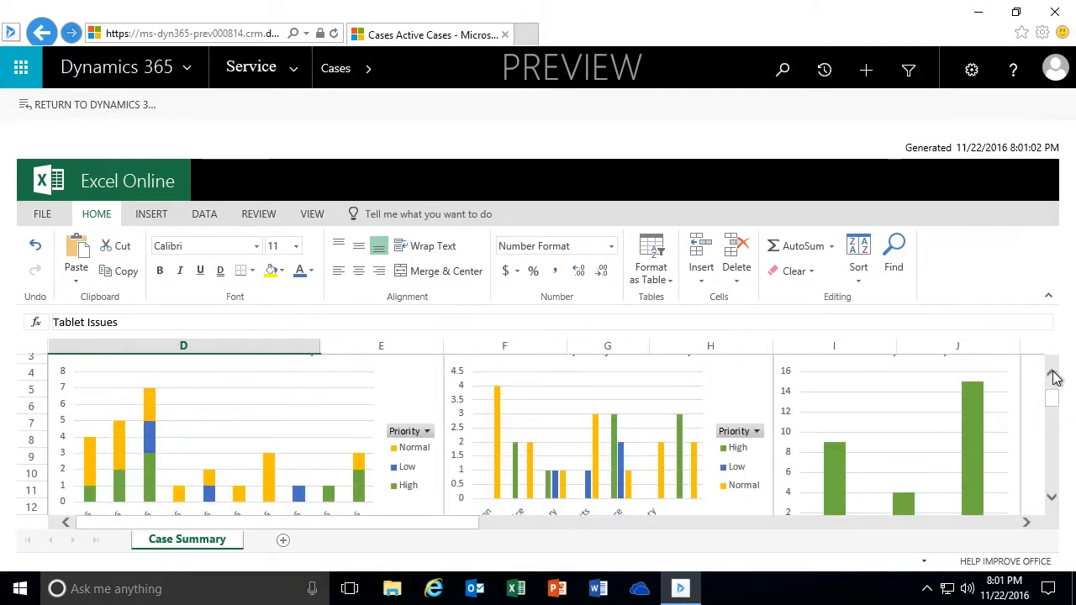
{"action": "left_click", "coordinate": [1052, 377]}
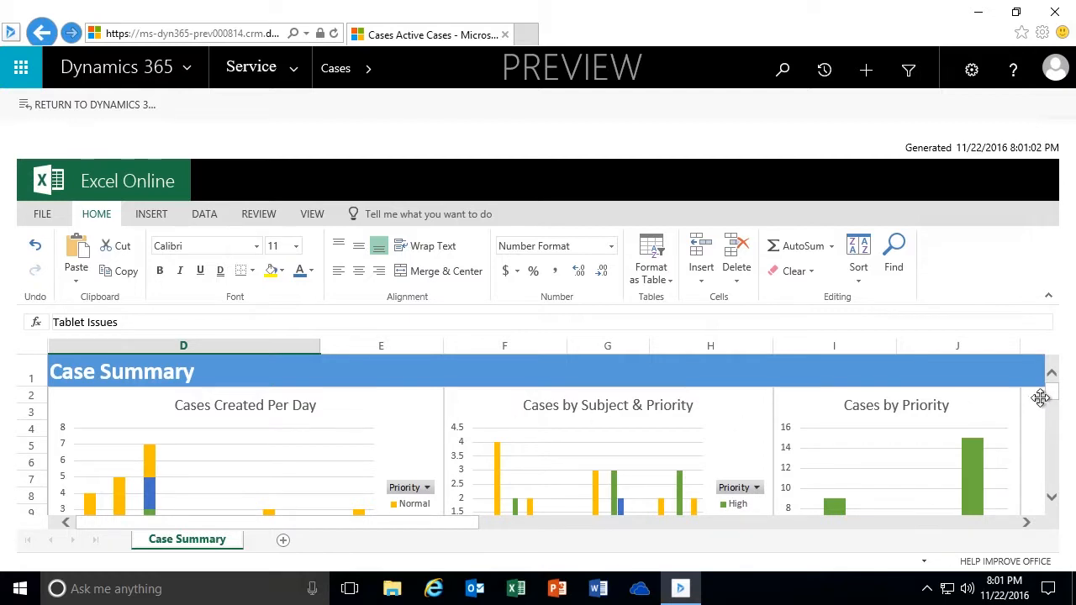
{"action": "left_click_drag", "start_coordinate": [1051, 401], "coordinate": [1051, 431]}
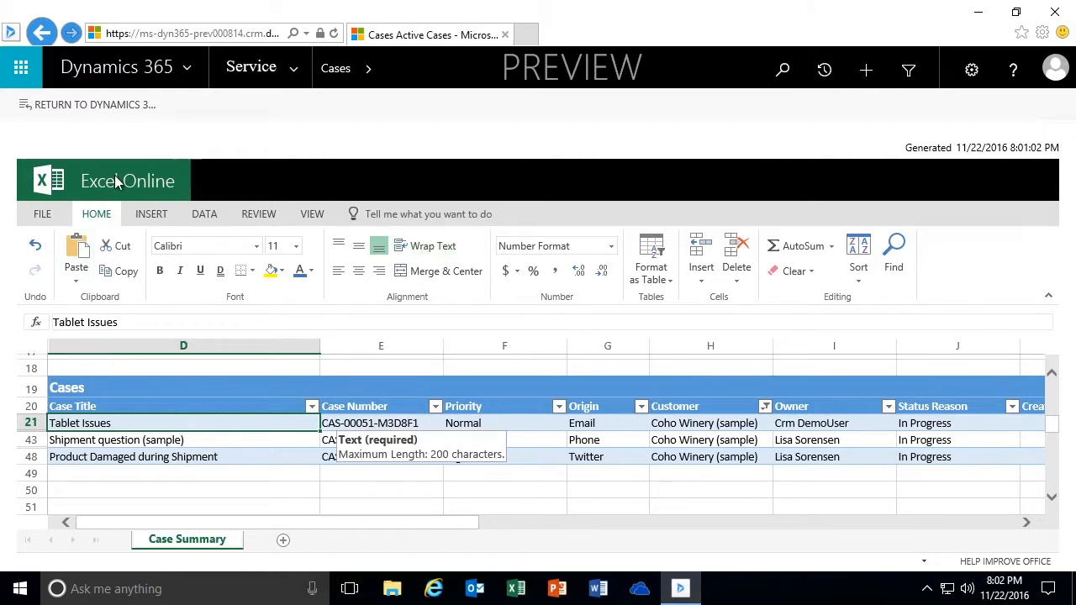
{"action": "left_click", "coordinate": [82, 110]}
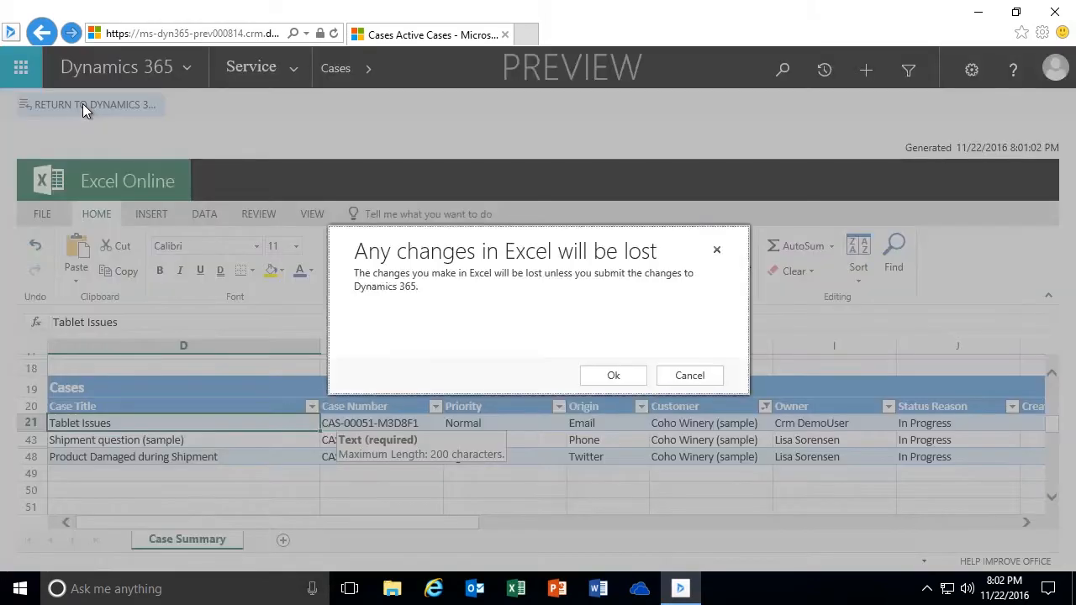
{"action": "left_click", "coordinate": [622, 375]}
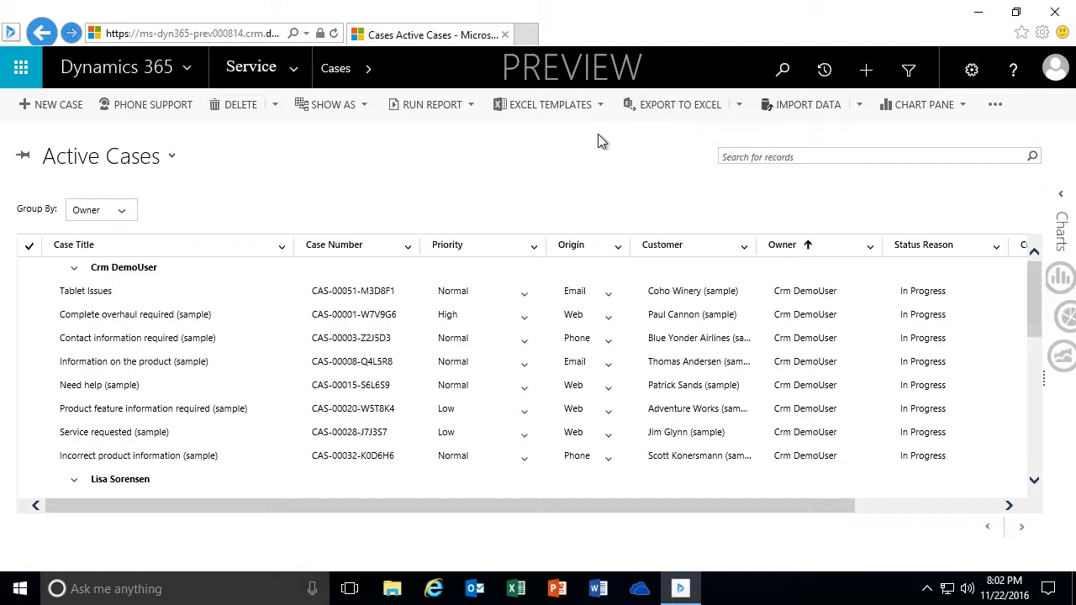
Step: Look at the Excel template options and review the columns of the Active Cases view through Created On
{"action": "left_click", "coordinate": [600, 106]}
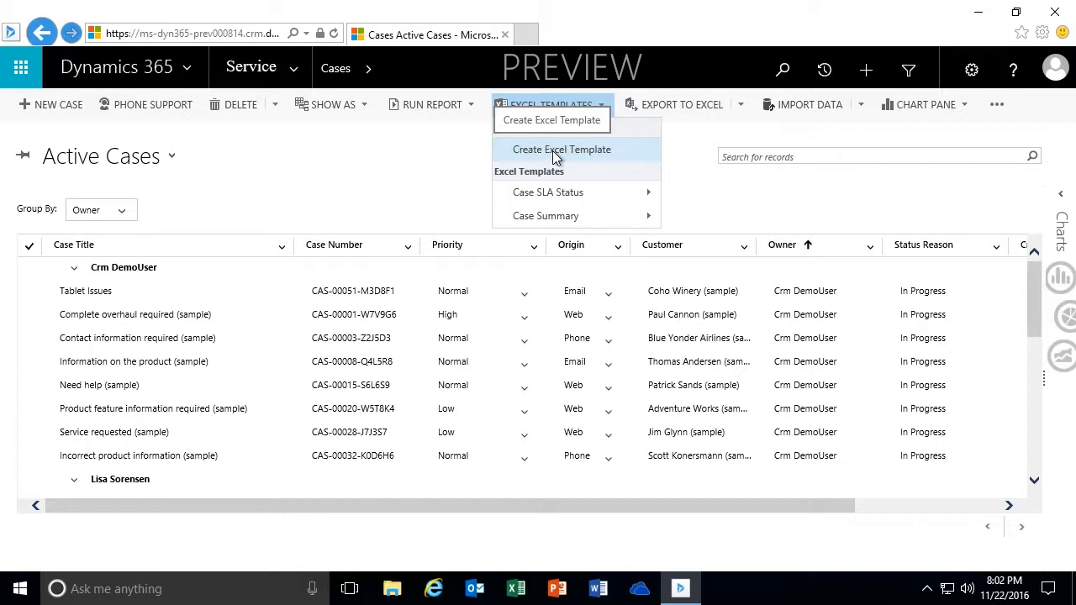
{"action": "left_click", "coordinate": [377, 171]}
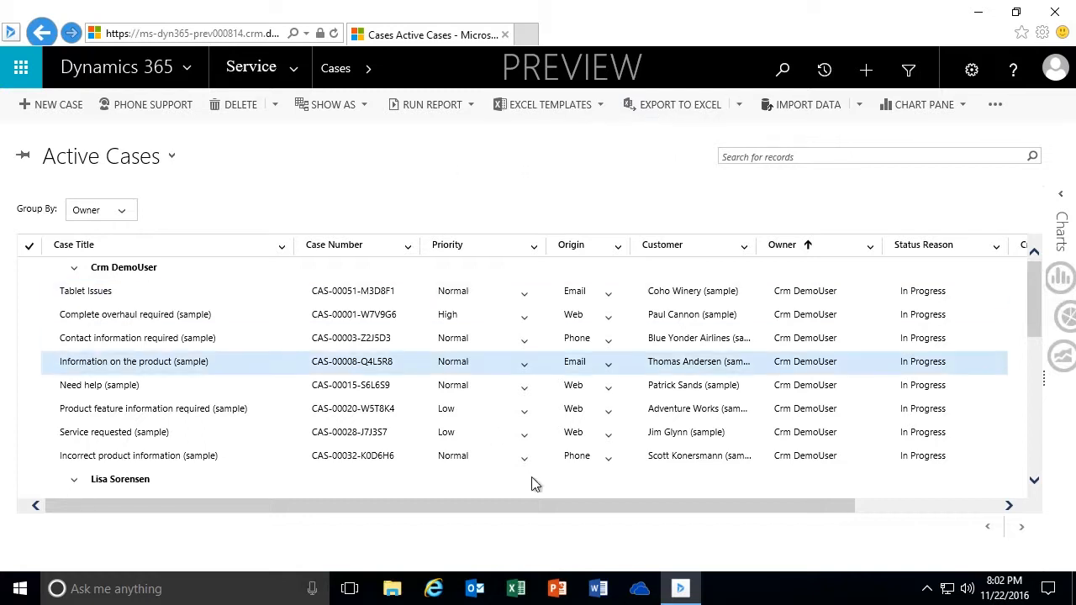
{"action": "left_click_drag", "start_coordinate": [536, 505], "coordinate": [733, 521]}
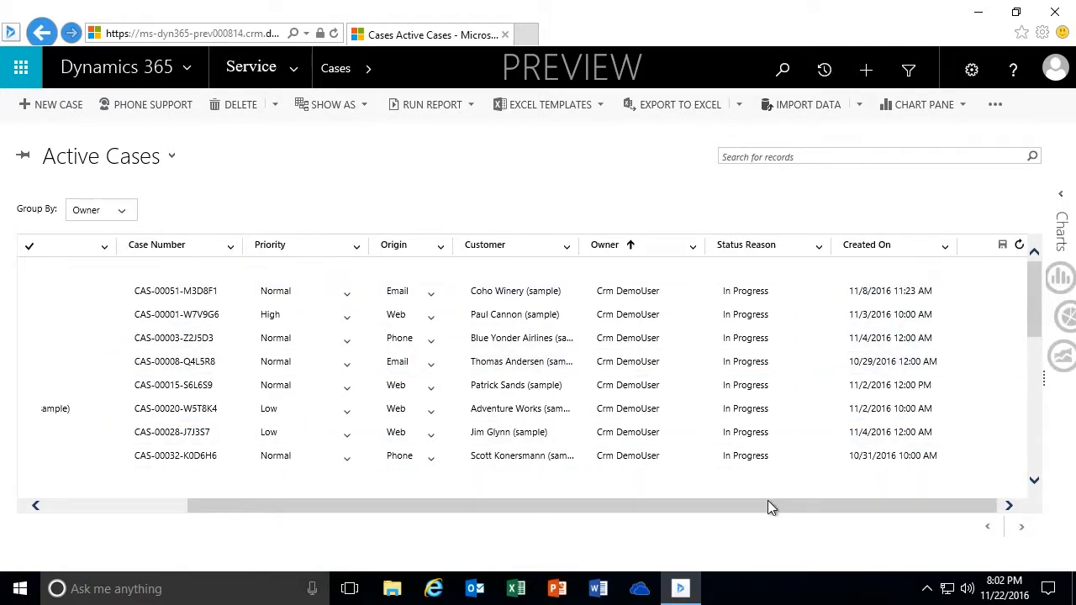
{"action": "left_click_drag", "start_coordinate": [781, 507], "coordinate": [577, 509]}
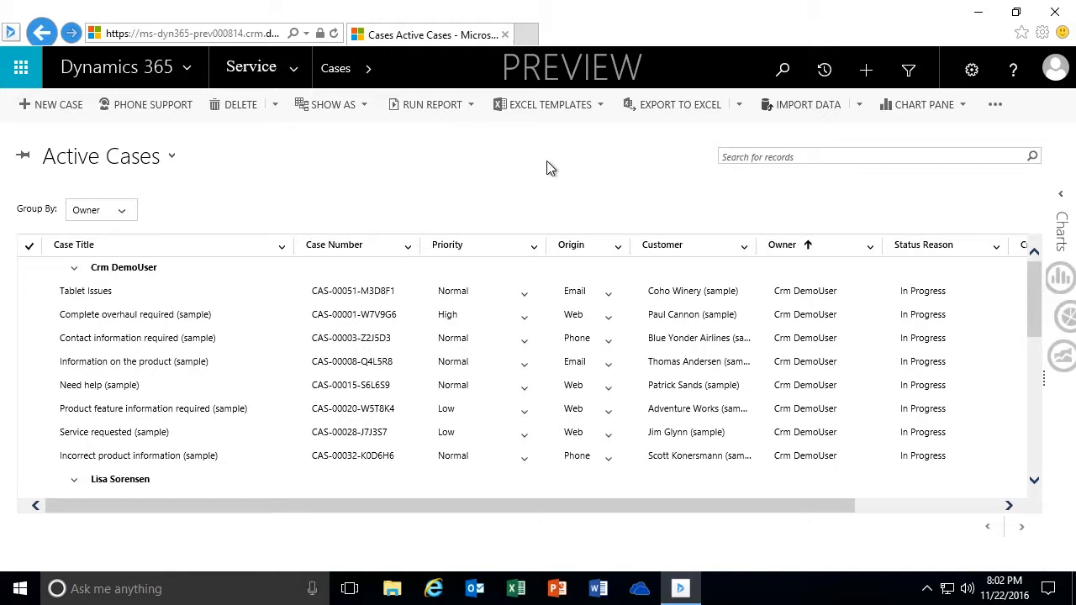
Step: Start creating an Excel template for the Case entity from the Active Cases view, reviewing the available entities and saved views
{"action": "left_click", "coordinate": [599, 103]}
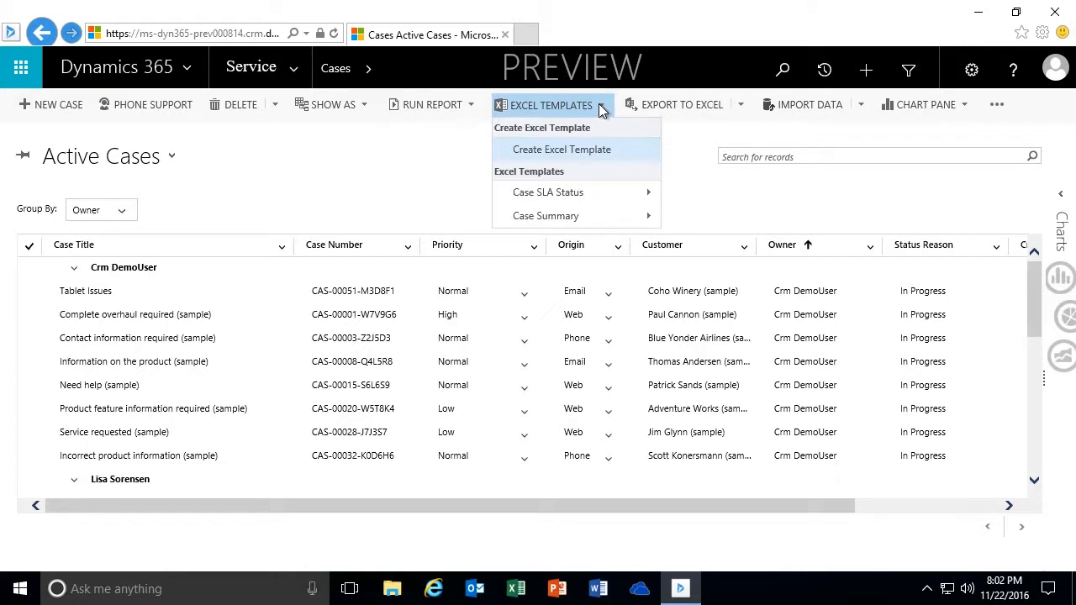
{"action": "left_click", "coordinate": [545, 148]}
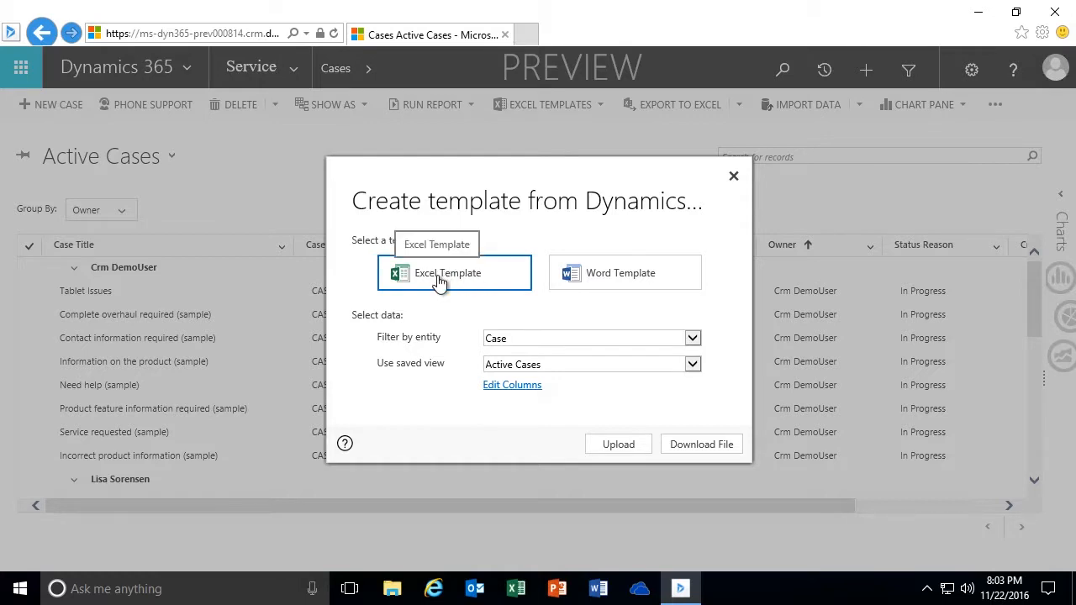
{"action": "left_click", "coordinate": [692, 337]}
{"action": "left_click", "coordinate": [691, 338]}
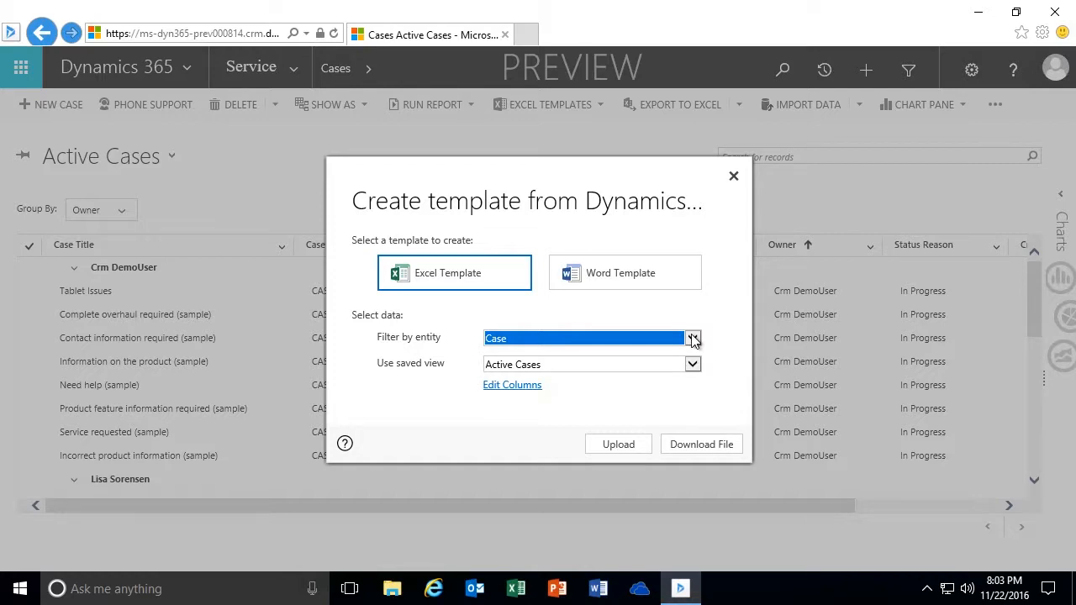
{"action": "left_click", "coordinate": [692, 338]}
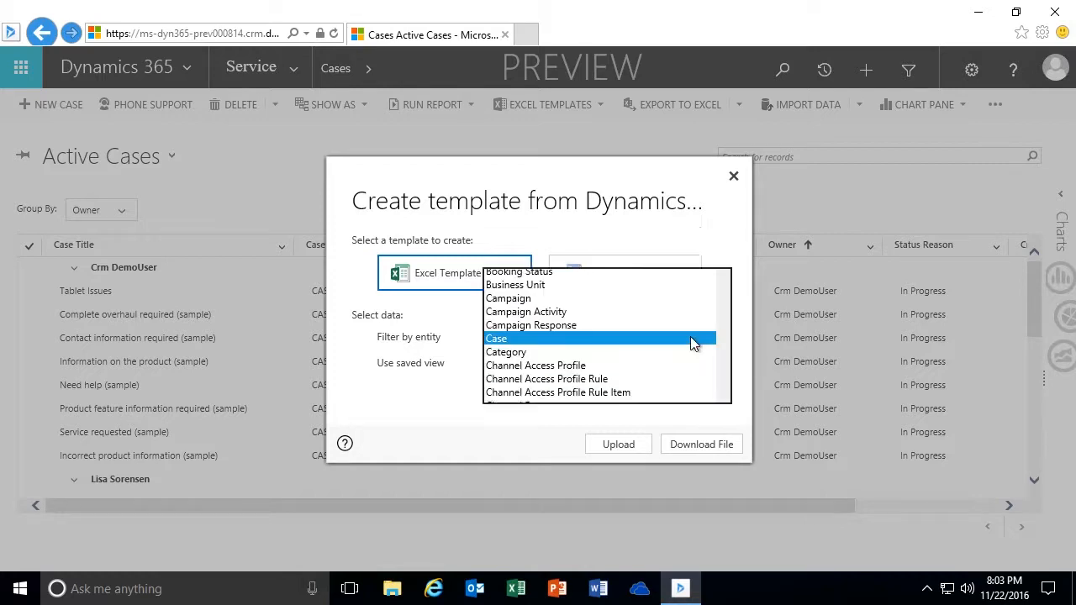
{"action": "left_click", "coordinate": [692, 338]}
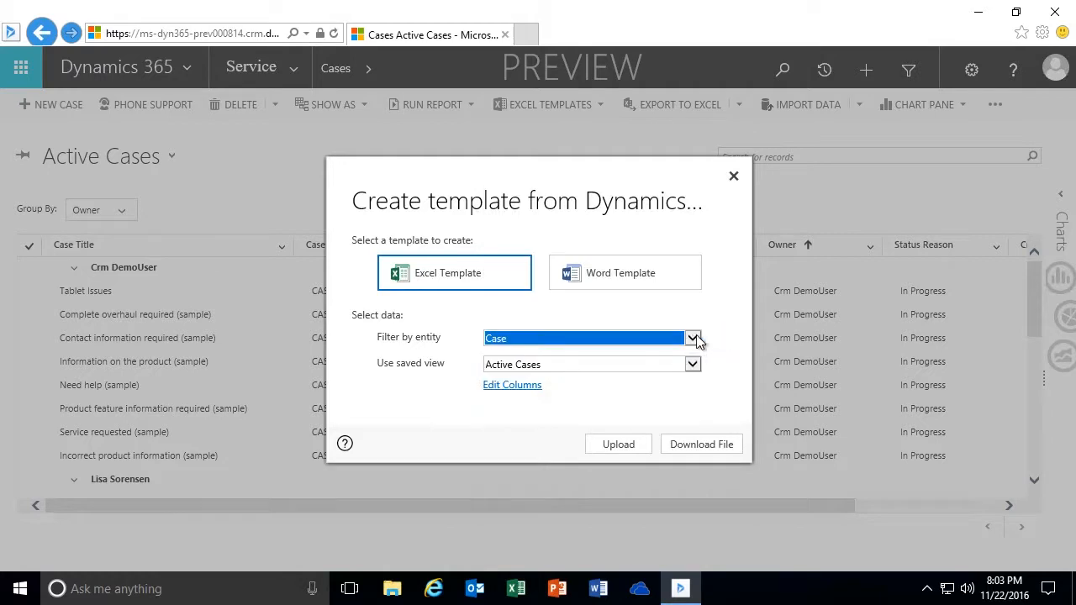
{"action": "left_click", "coordinate": [697, 337]}
{"action": "mouse_move", "coordinate": [721, 218]}
{"action": "left_mouse_down"}
{"action": "mouse_move", "coordinate": [726, 253]}
{"action": "mouse_move", "coordinate": [729, 213]}
{"action": "left_mouse_up"}
{"action": "left_click", "coordinate": [447, 308]}
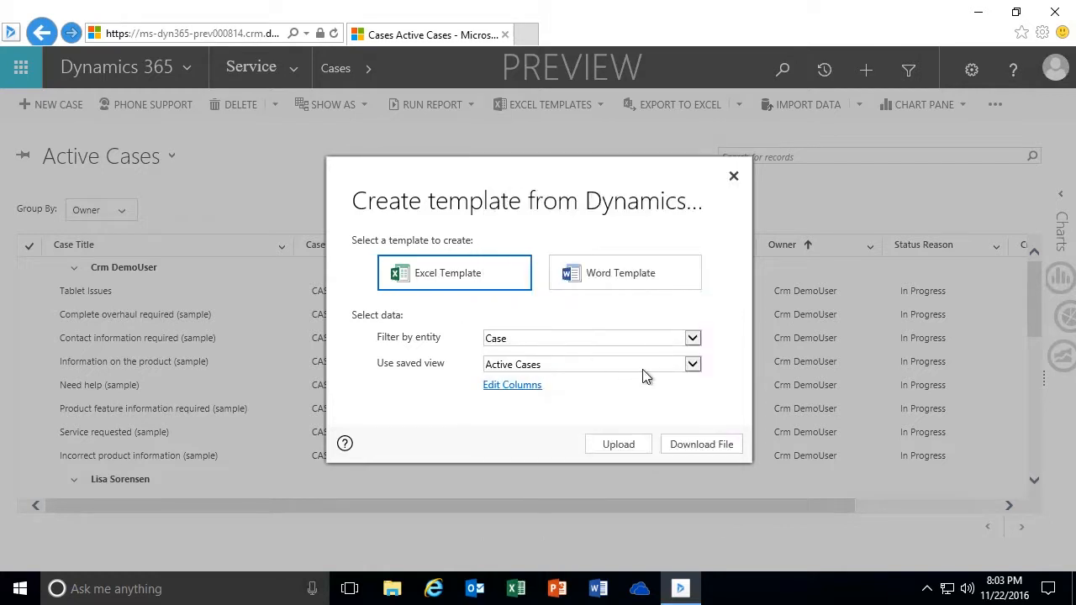
{"action": "left_click", "coordinate": [692, 367]}
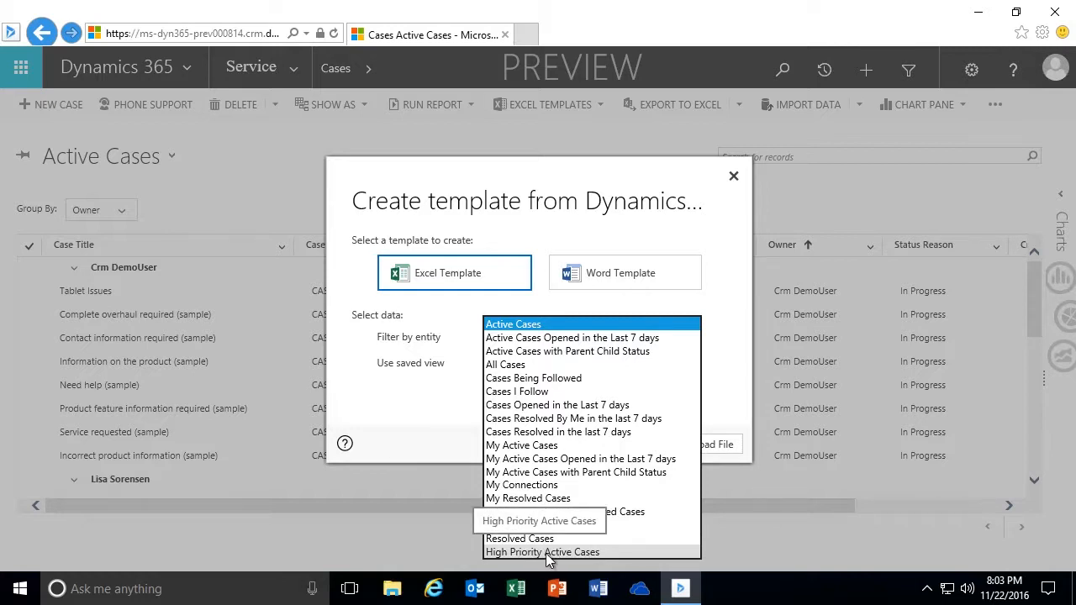
{"action": "left_click", "coordinate": [464, 403]}
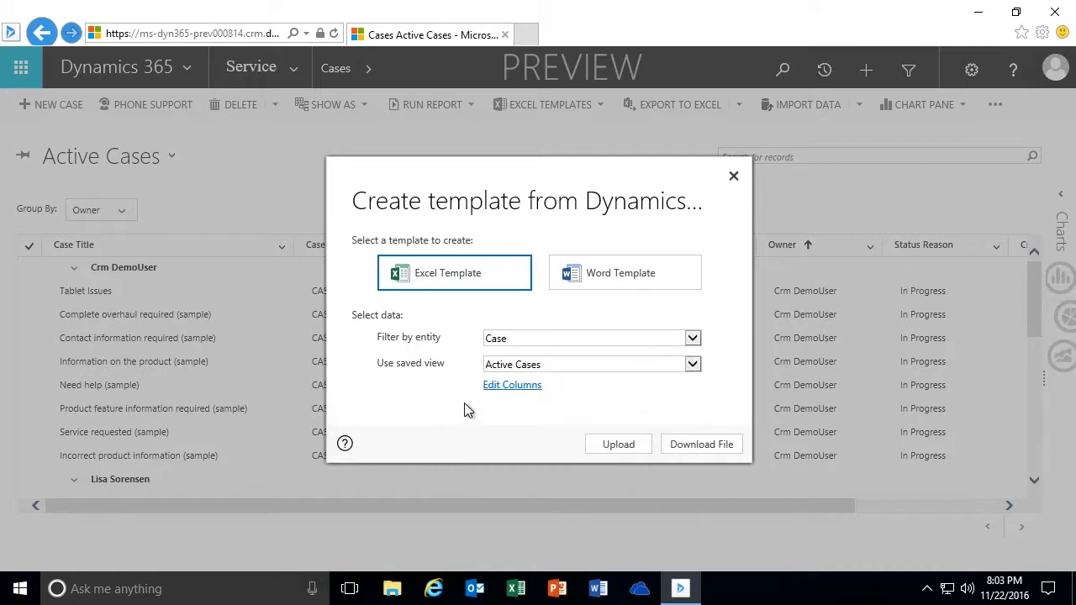
Step: Add the Modified On column to the template's columns after Created On and confirm the column changes
{"action": "left_click", "coordinate": [510, 386]}
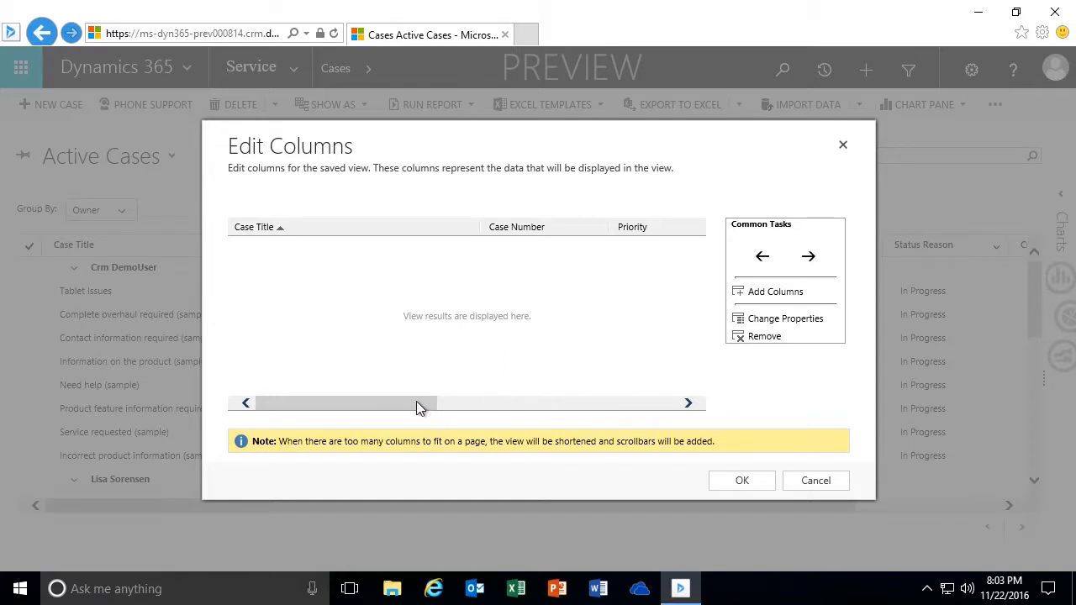
{"action": "left_click_drag", "start_coordinate": [418, 403], "coordinate": [665, 415]}
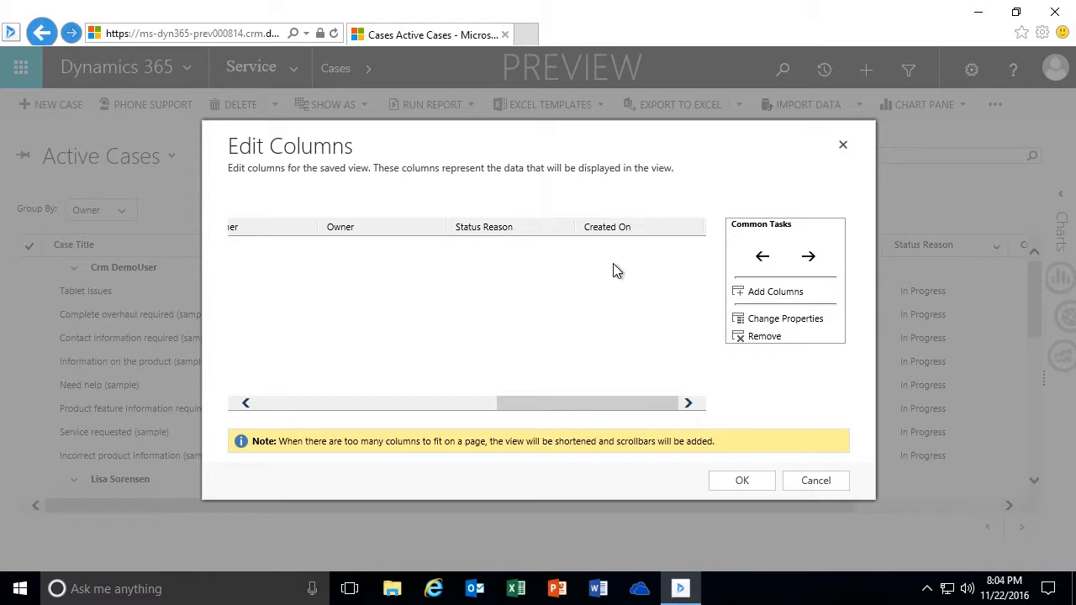
{"action": "left_click", "coordinate": [765, 294]}
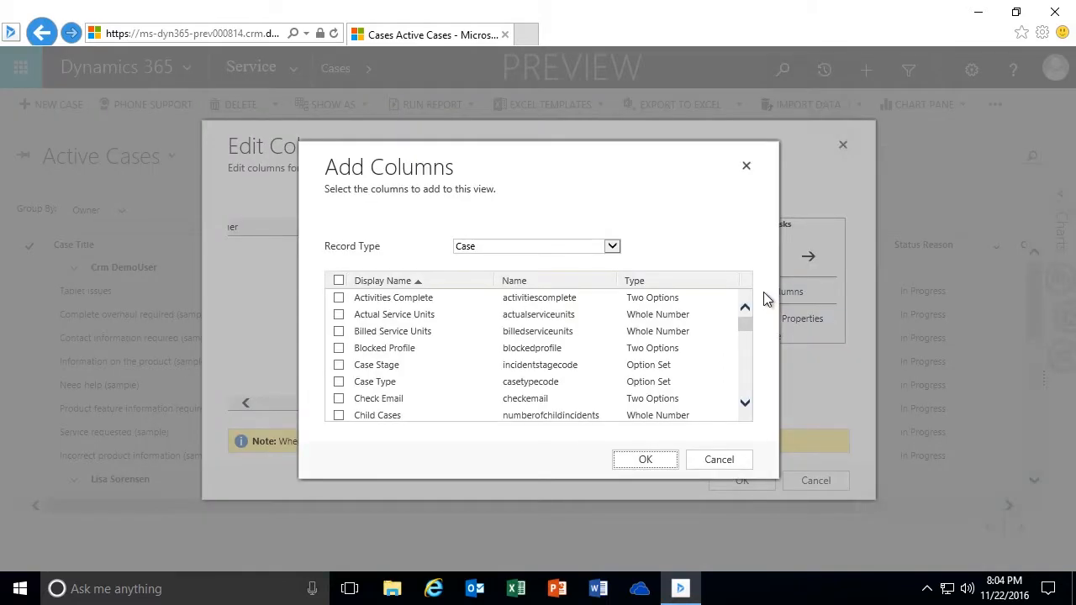
{"action": "left_click_drag", "start_coordinate": [746, 322], "coordinate": [748, 363]}
{"action": "left_click", "coordinate": [339, 368]}
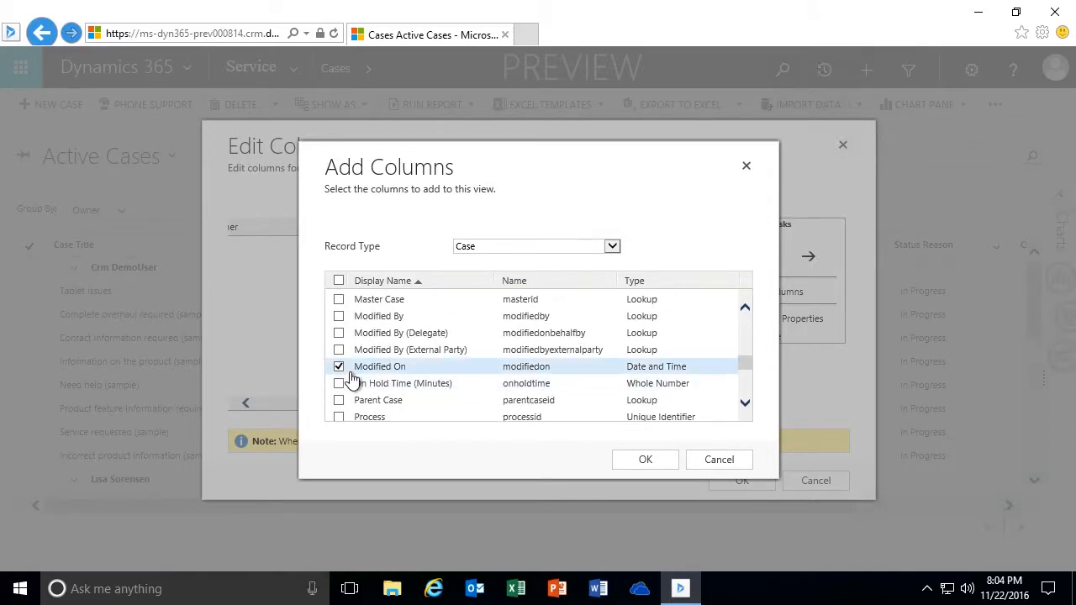
{"action": "left_click", "coordinate": [630, 464]}
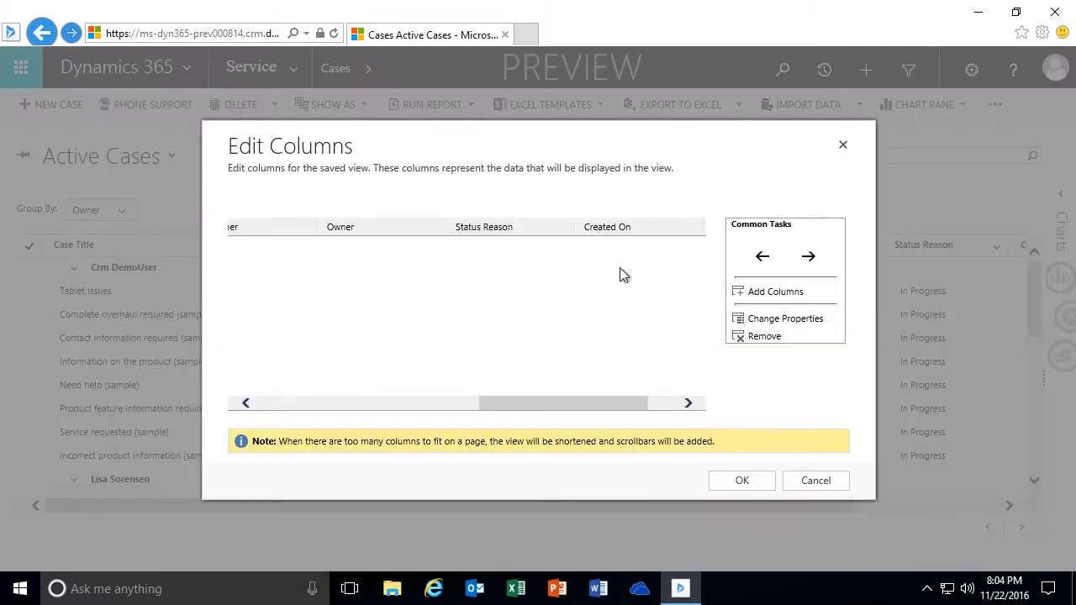
{"action": "left_click_drag", "start_coordinate": [587, 401], "coordinate": [341, 411]}
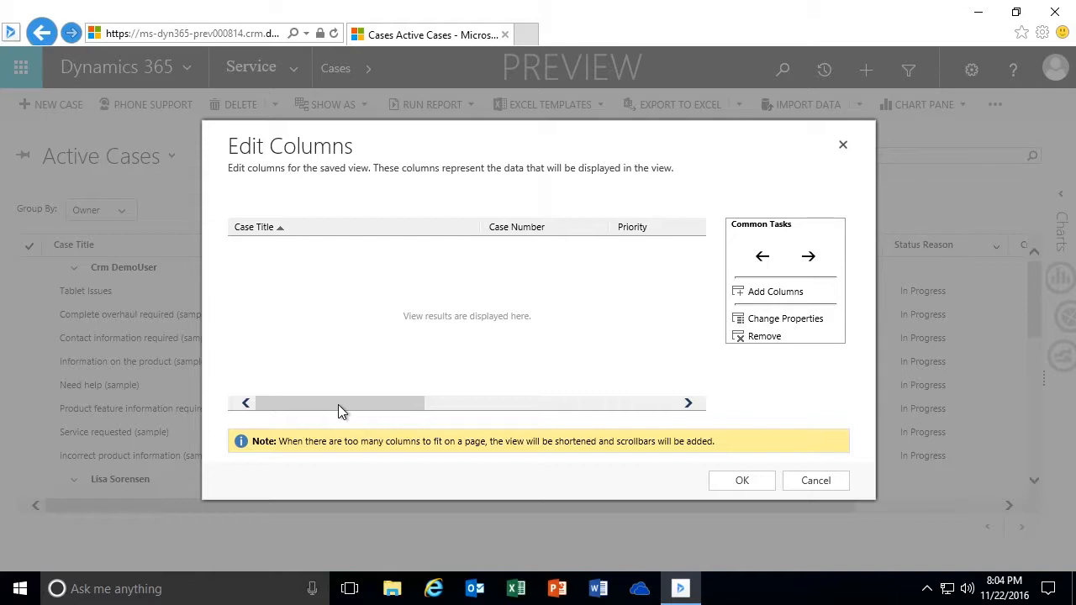
{"action": "left_click_drag", "start_coordinate": [340, 405], "coordinate": [644, 416]}
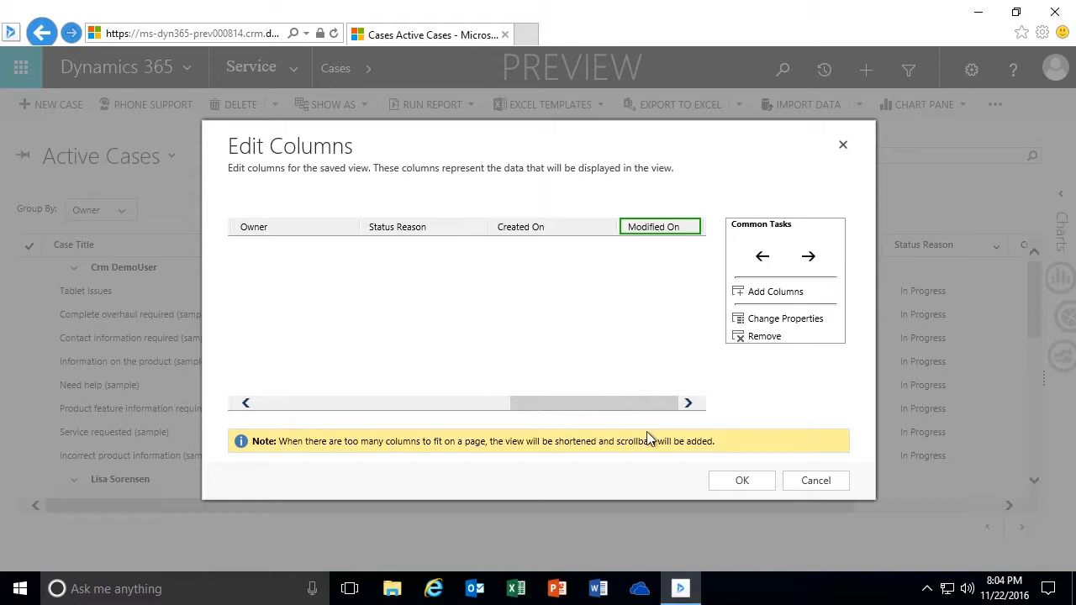
{"action": "left_click", "coordinate": [735, 482]}
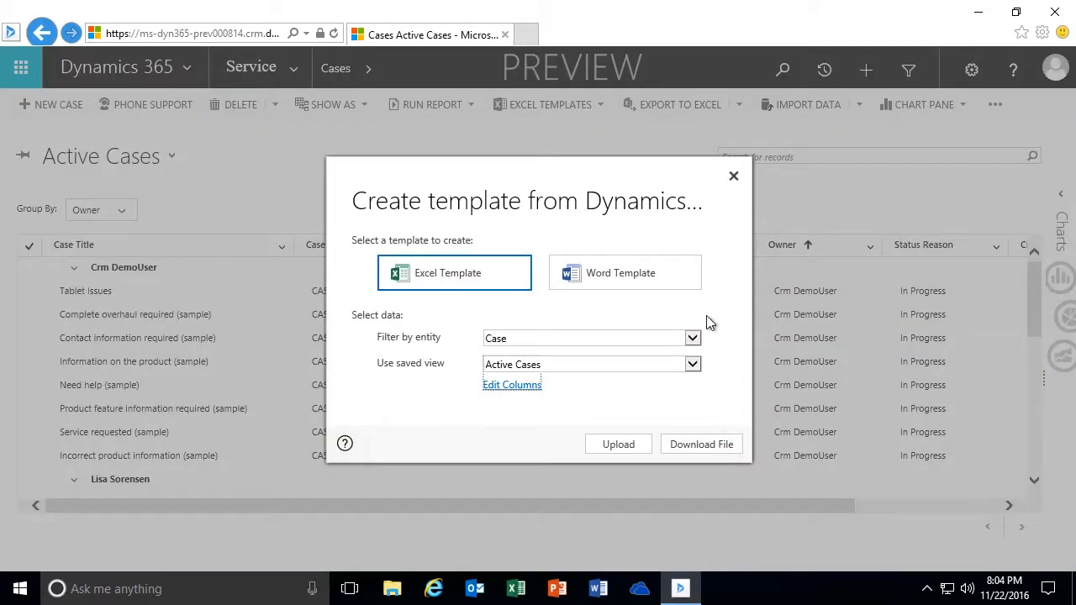
Step: Download the Active Cases.xlsx template file and open it maximized in Excel with editing enabled
{"action": "left_click", "coordinate": [691, 448]}
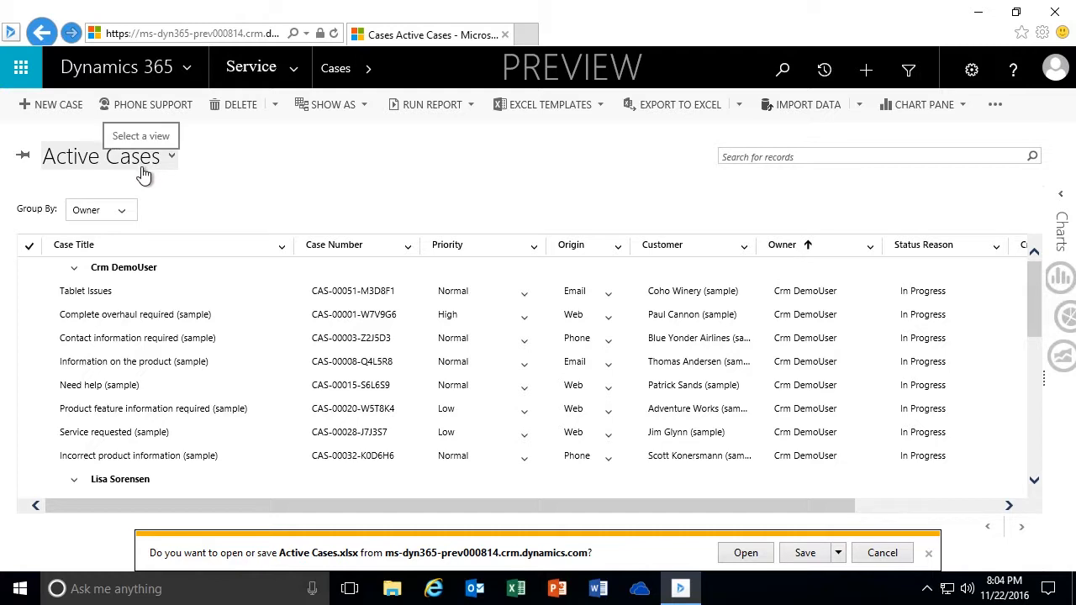
{"action": "left_click", "coordinate": [743, 554]}
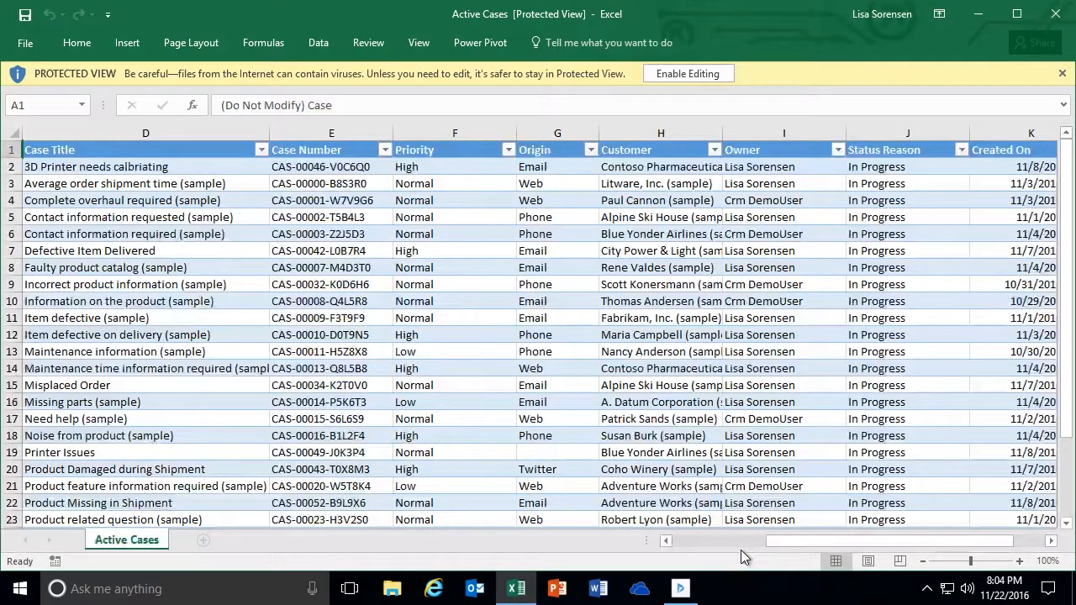
{"action": "left_click", "coordinate": [685, 76]}
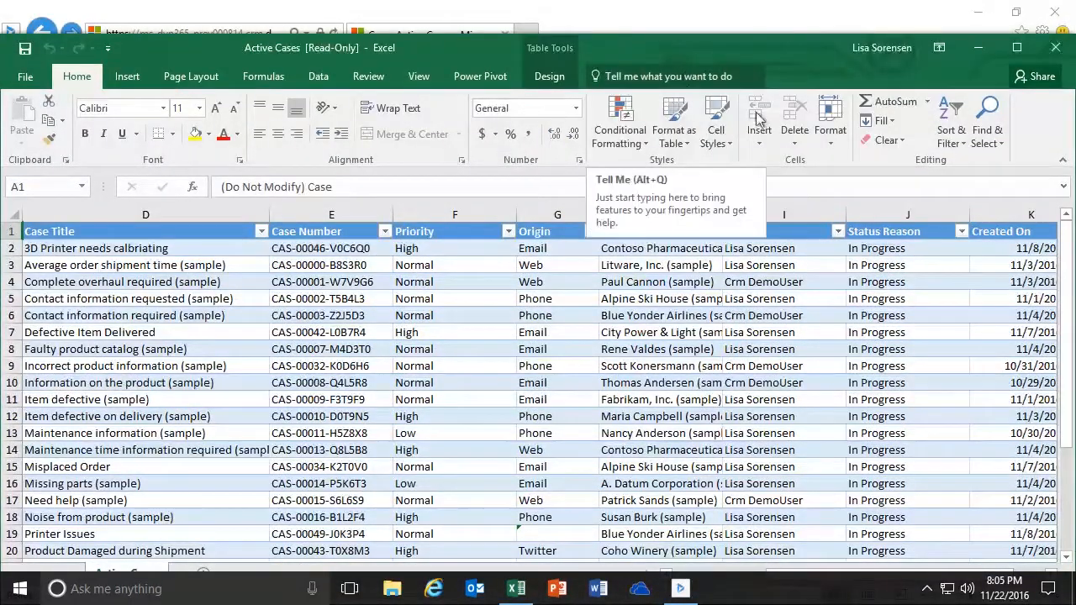
{"action": "left_click", "coordinate": [1016, 50]}
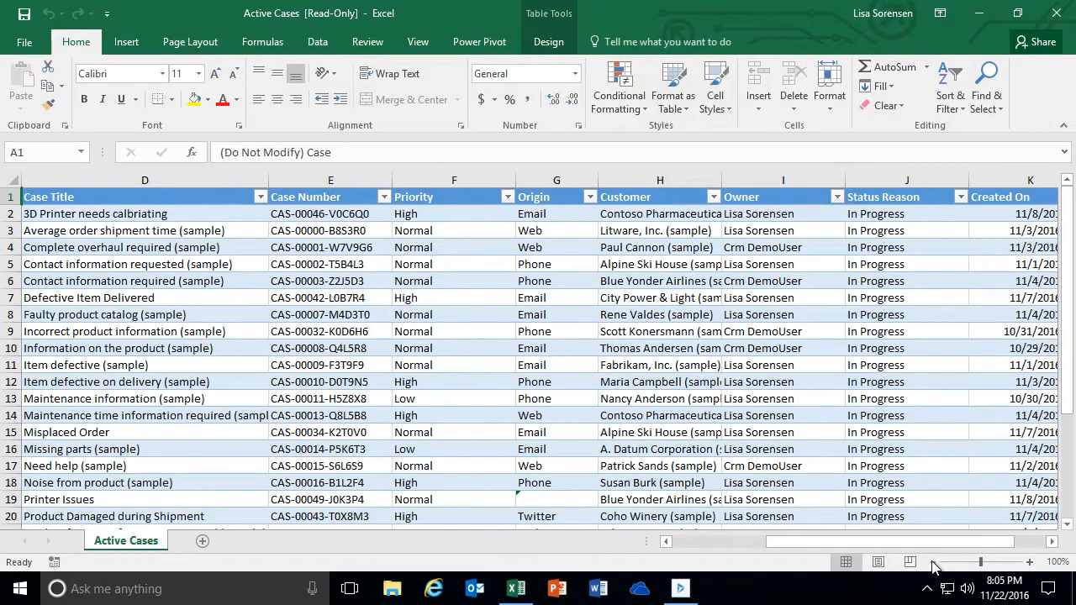
Step: Widen the Modified On column and check the first case's Created On and Modified On dates
{"action": "left_click", "coordinate": [933, 562]}
{"action": "left_click_drag", "start_coordinate": [942, 178], "coordinate": [963, 178]}
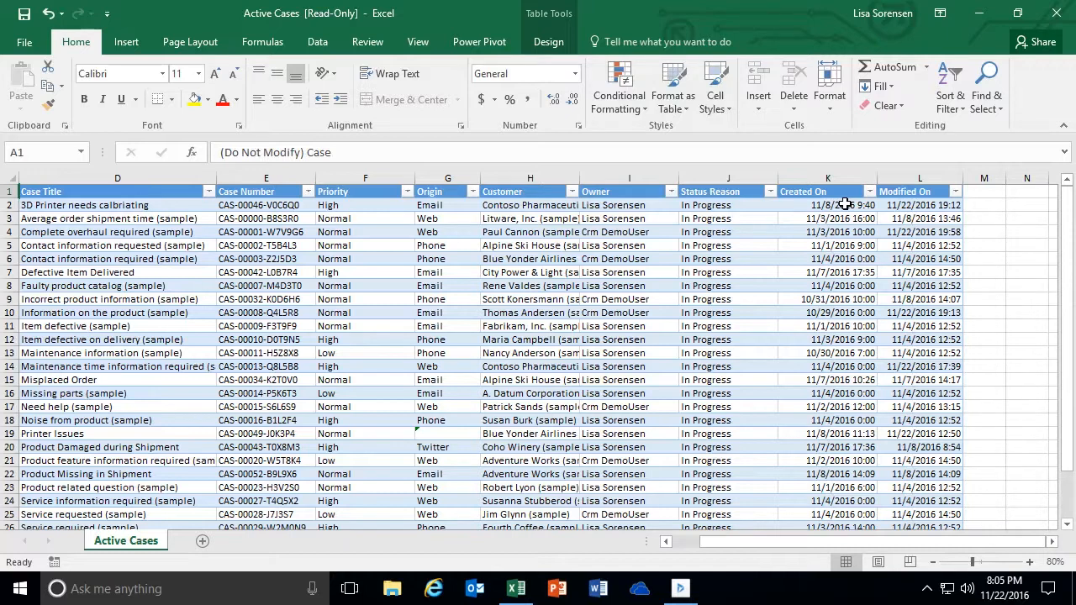
{"action": "left_click", "coordinate": [983, 191]}
{"action": "left_click", "coordinate": [936, 207]}
{"action": "left_click", "coordinate": [846, 205]}
{"action": "left_click", "coordinate": [912, 208]}
{"action": "left_click", "coordinate": [851, 207]}
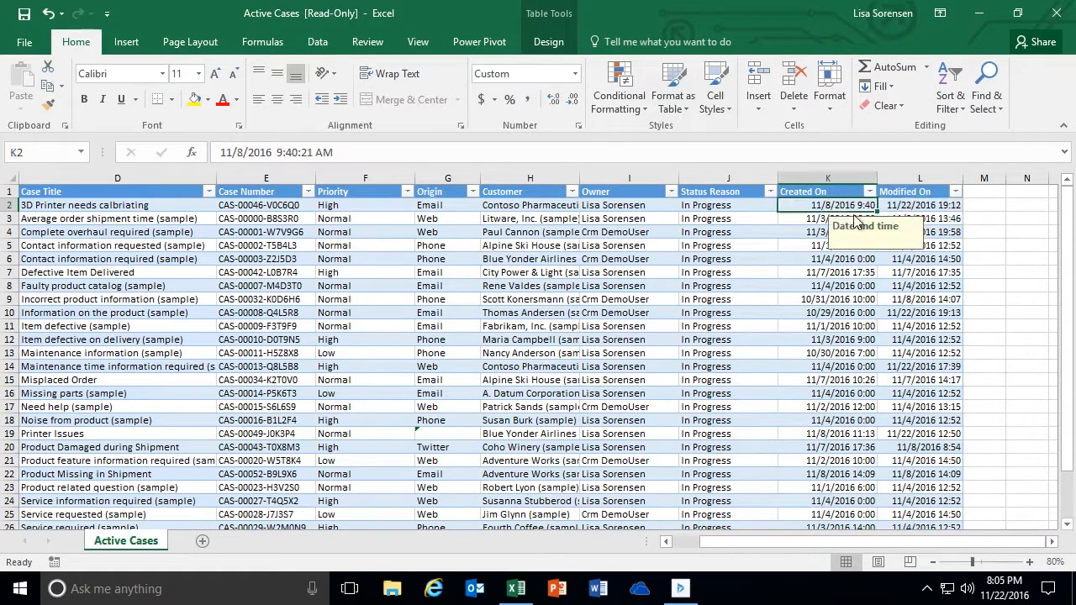
Step: Add a "Number of Days" column in M1 beside Modified On and widen it to fit its header
{"action": "left_click", "coordinate": [982, 193]}
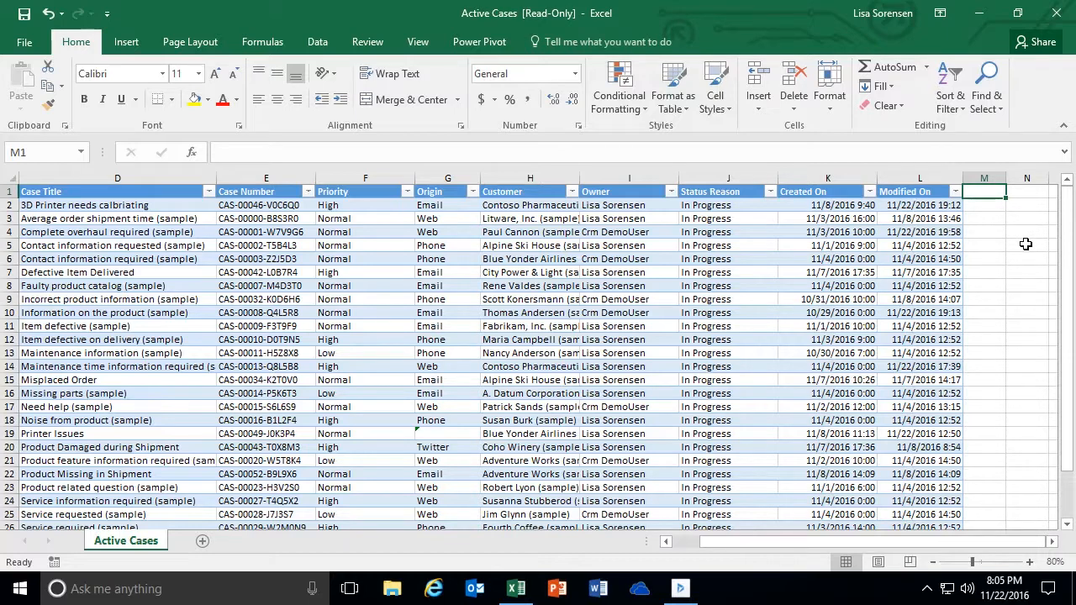
{"action": "type", "text": "Number"}
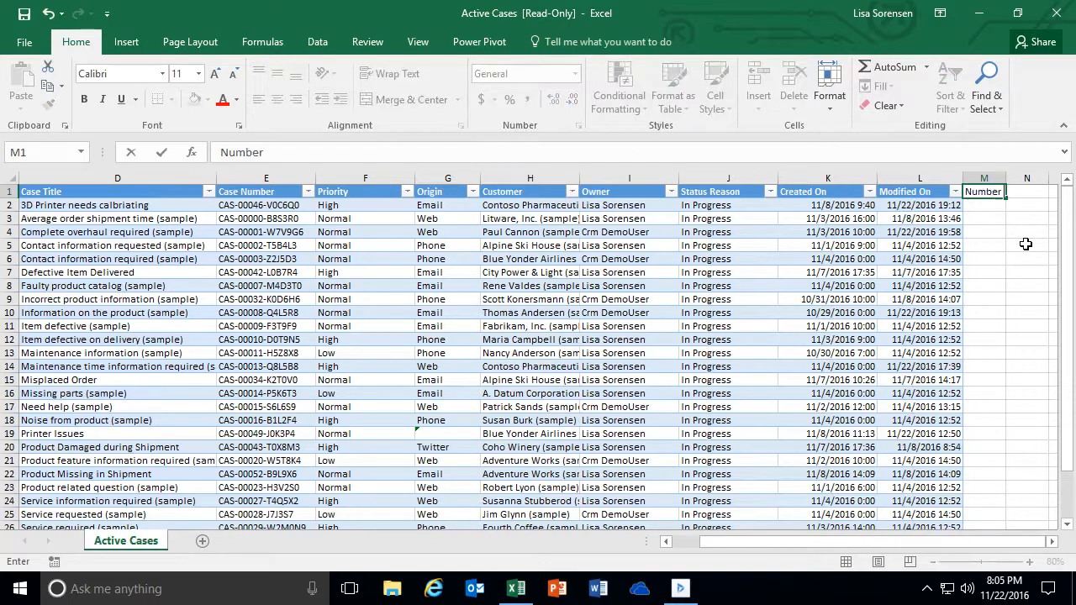
{"action": "type", "text": " of Days"}
{"action": "key", "text": "Return"}
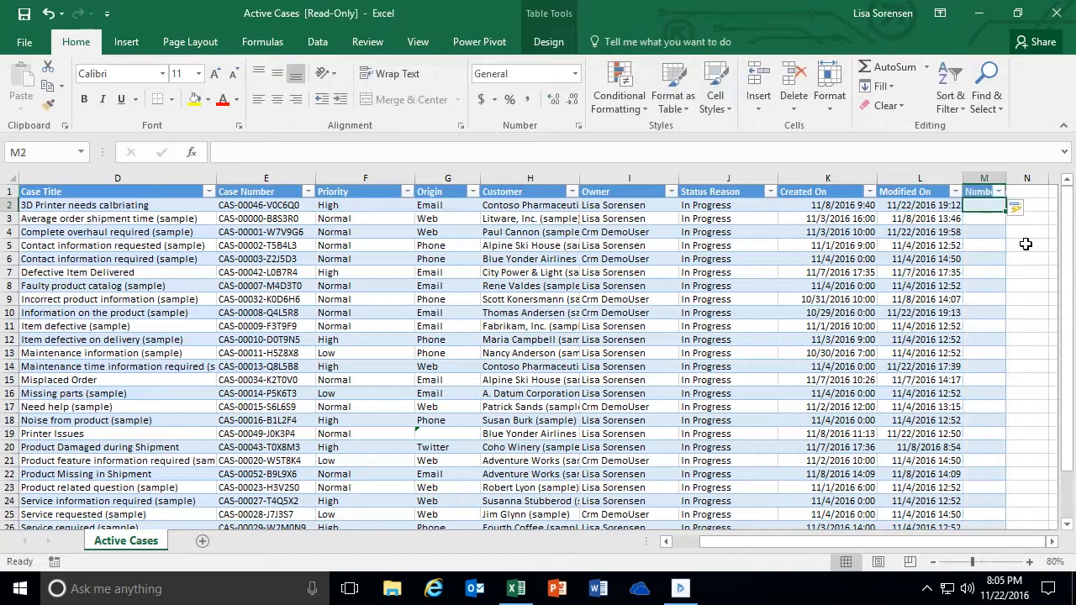
{"action": "left_click_drag", "start_coordinate": [1006, 178], "coordinate": [1028, 181]}
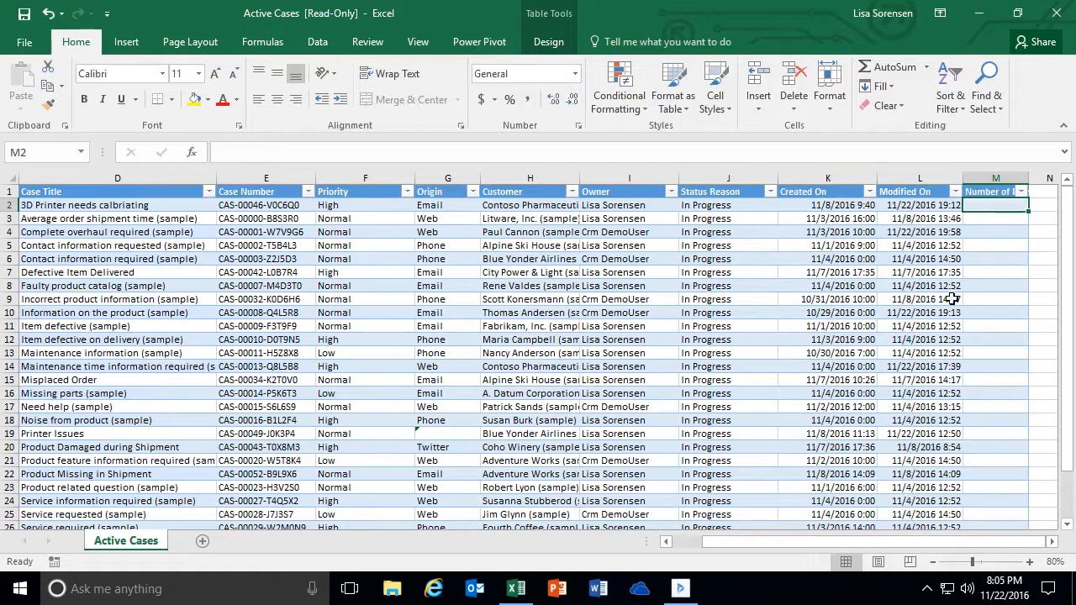
{"action": "left_click_drag", "start_coordinate": [1028, 176], "coordinate": [1055, 179]}
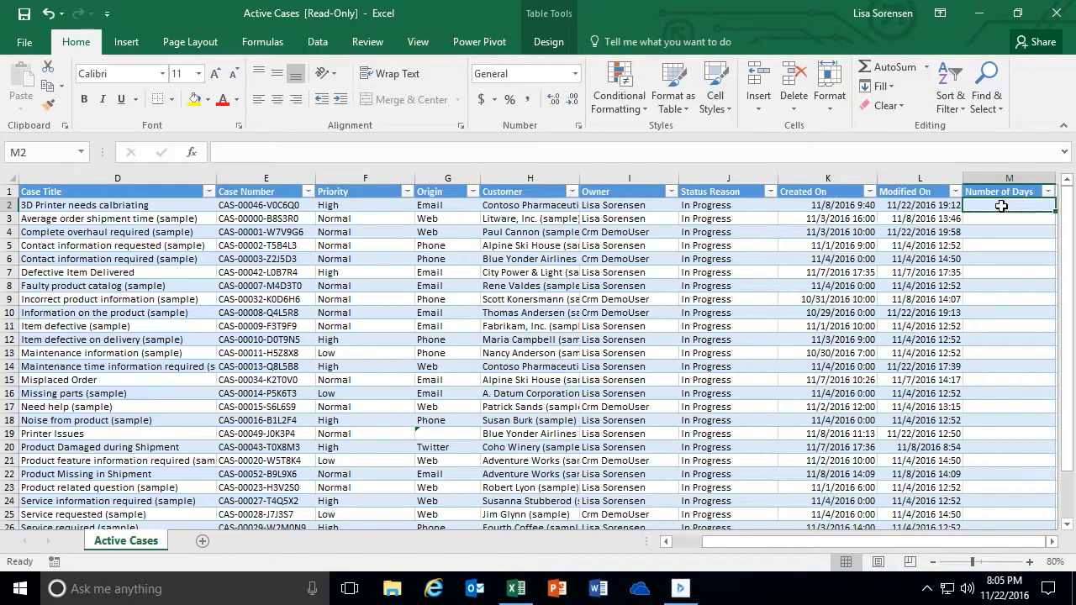
Step: Fill the Number of Days column from M2 with =DATEDIF([@[Created On]],[@[Modified On]],"d")
{"action": "type", "text": "="}
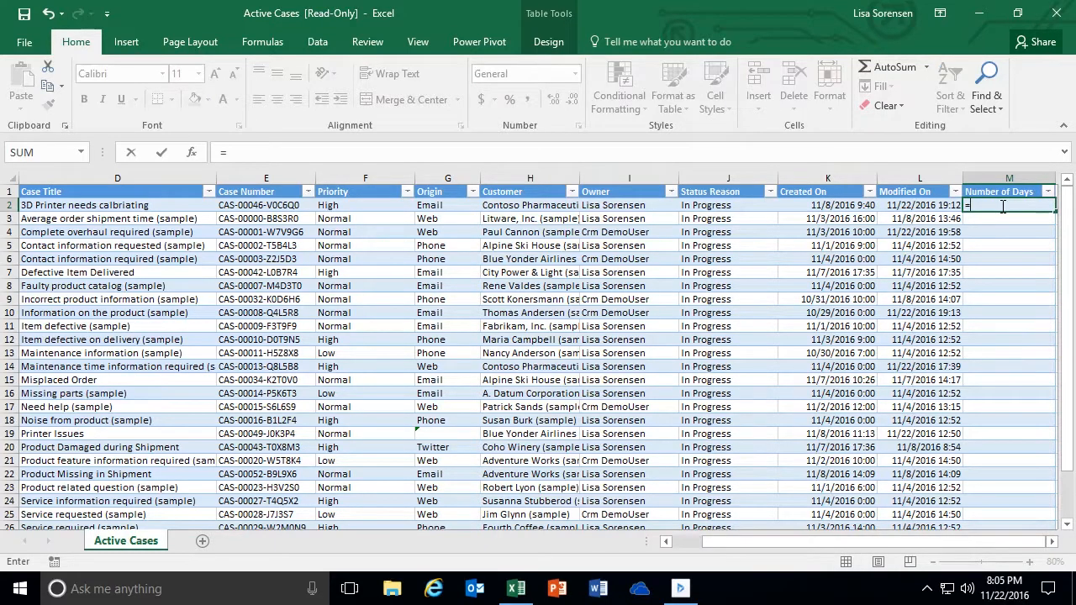
{"action": "type", "text": "DATE"}
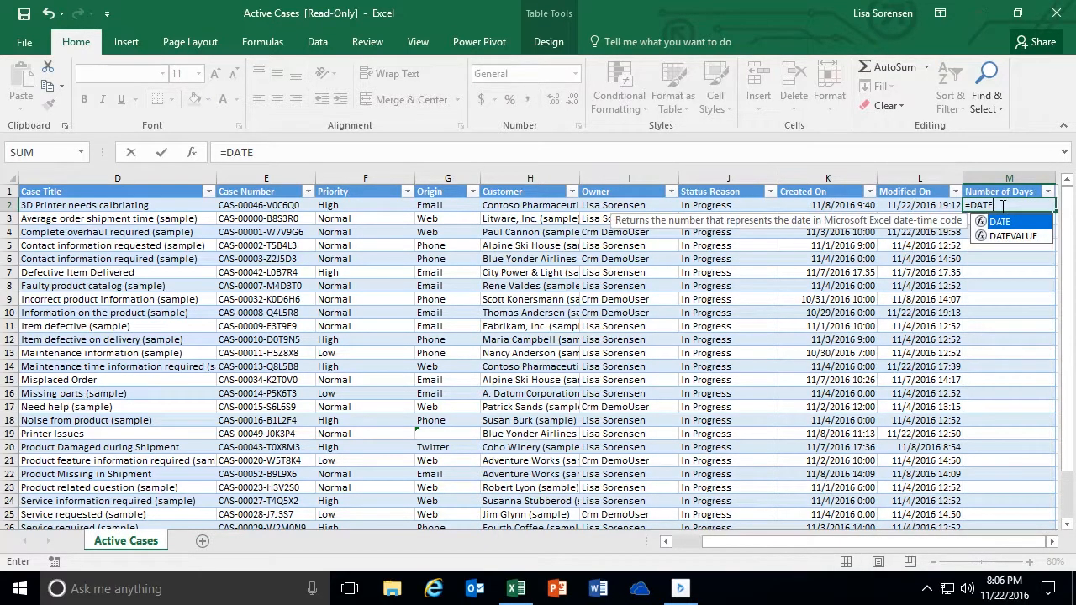
{"action": "type", "text": "DIF"}
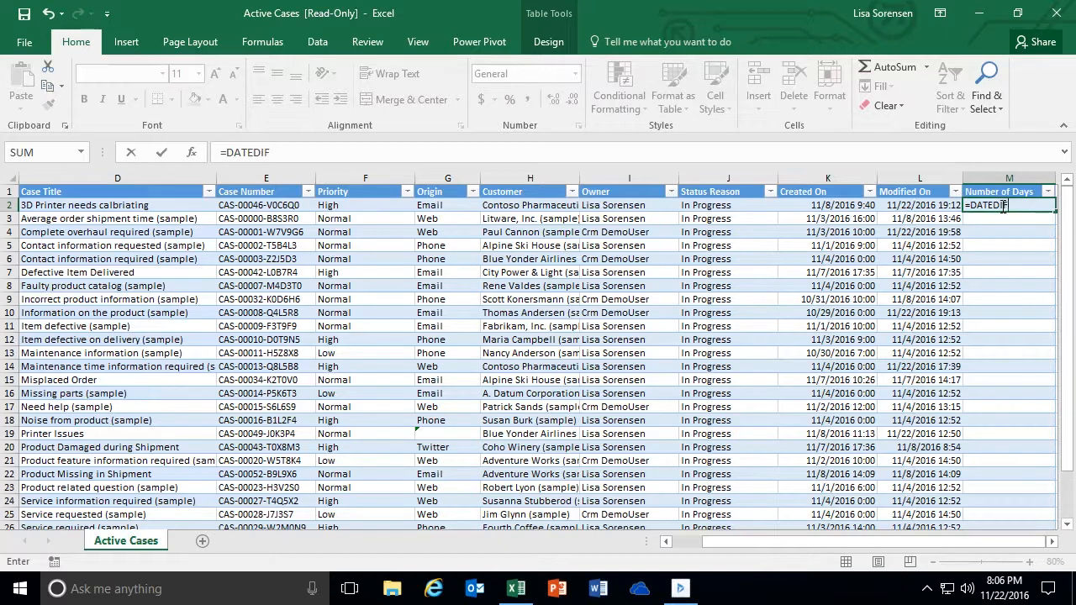
{"action": "type", "text": "("}
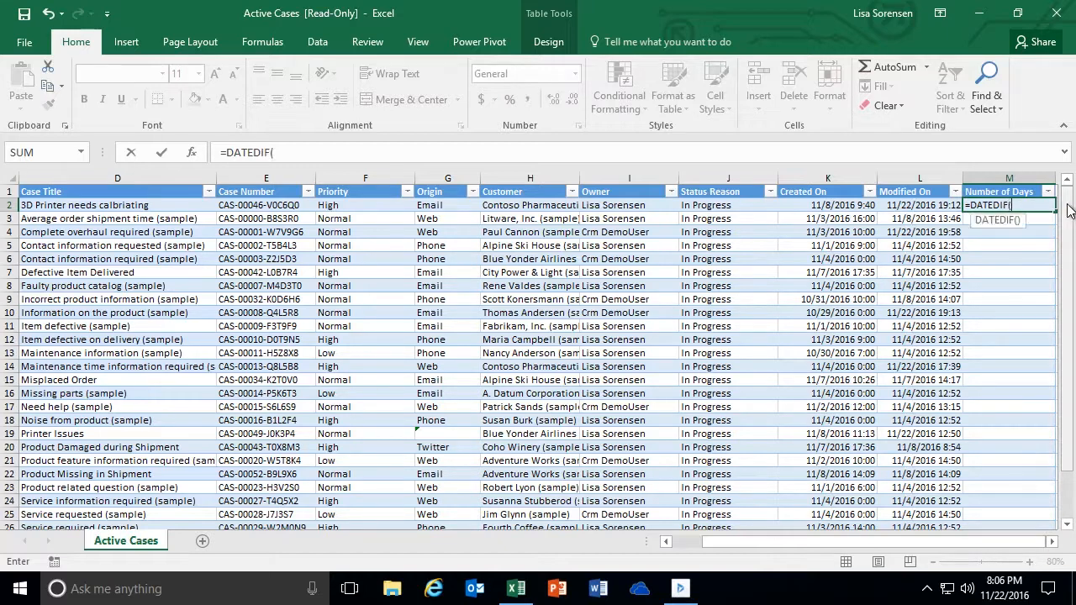
{"action": "left_click", "coordinate": [820, 205]}
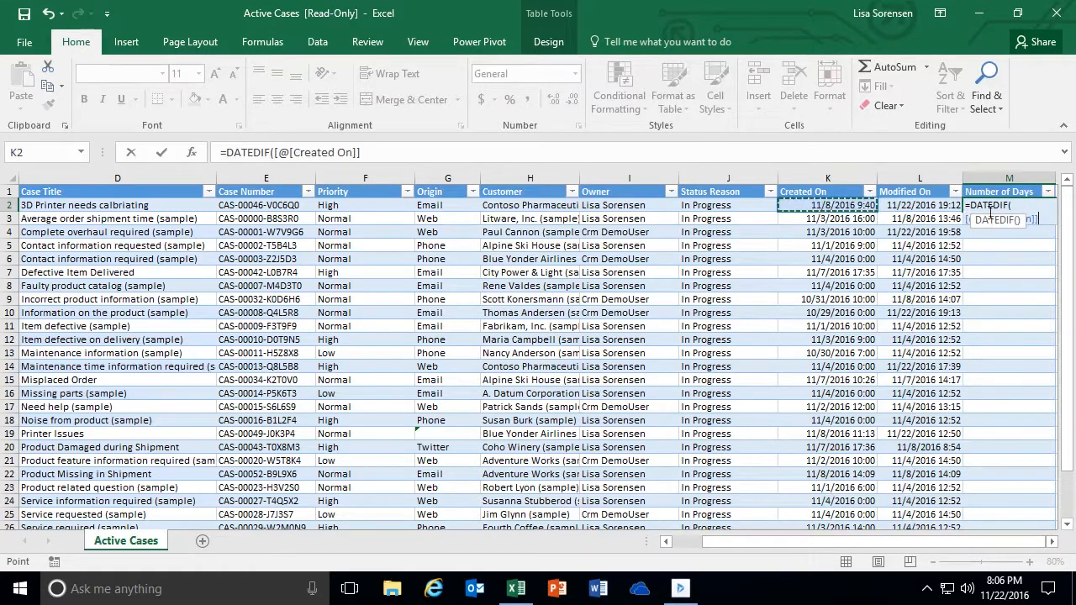
{"action": "type", "text": ","}
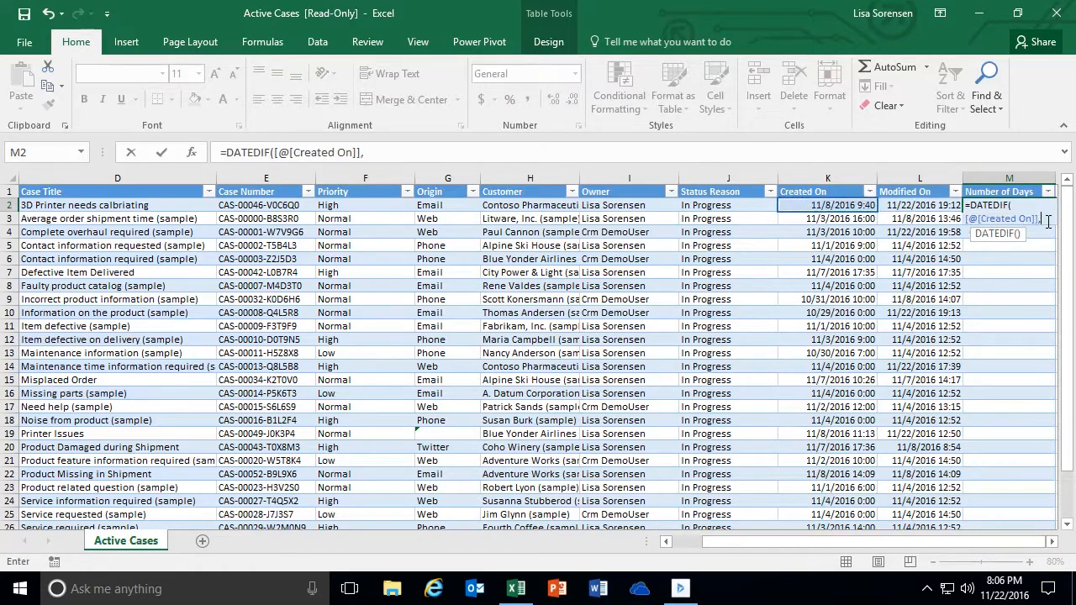
{"action": "left_click", "coordinate": [896, 205]}
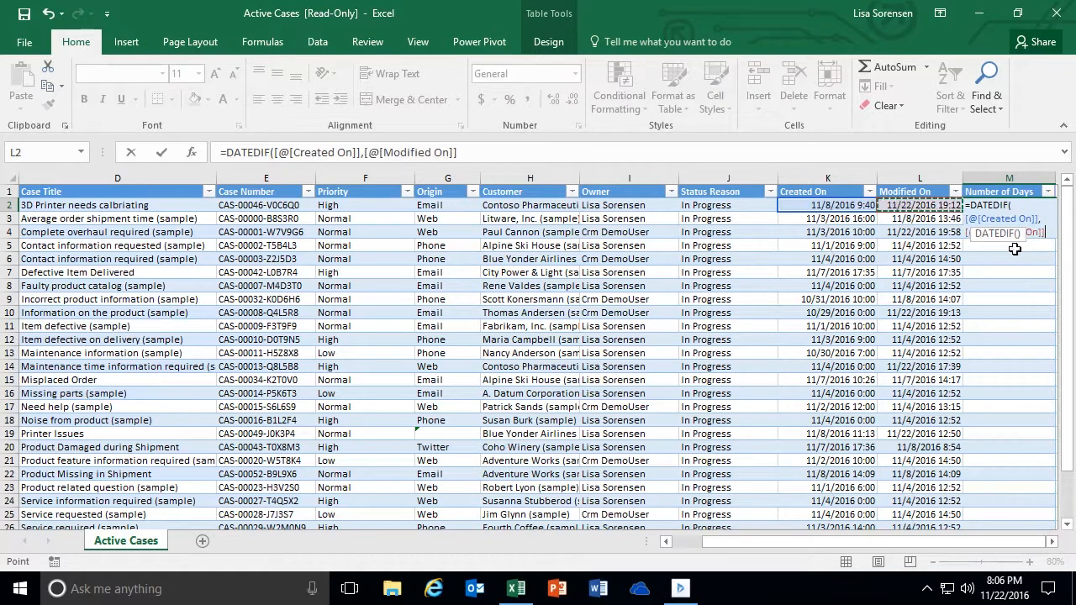
{"action": "type", "text": ",\"d"}
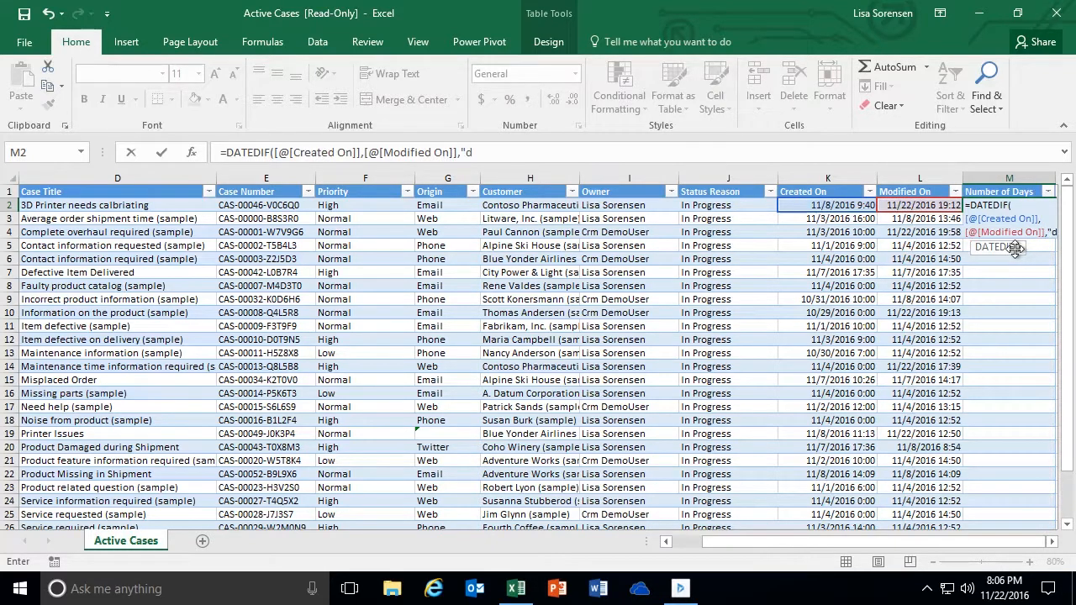
{"action": "type", "text": "\""}
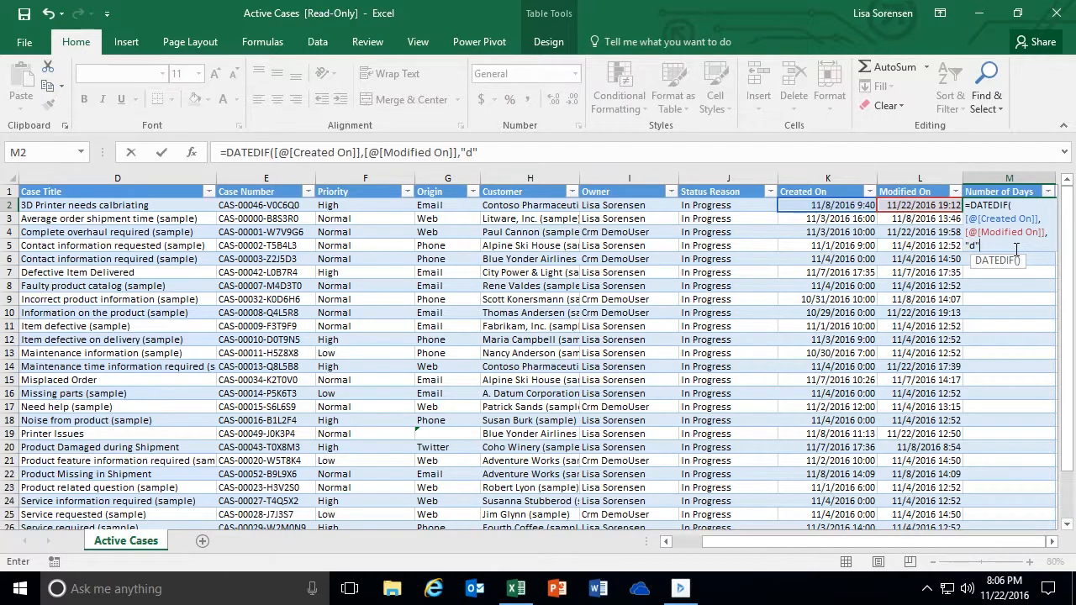
{"action": "type", "text": ")"}
{"action": "key", "text": "Return"}
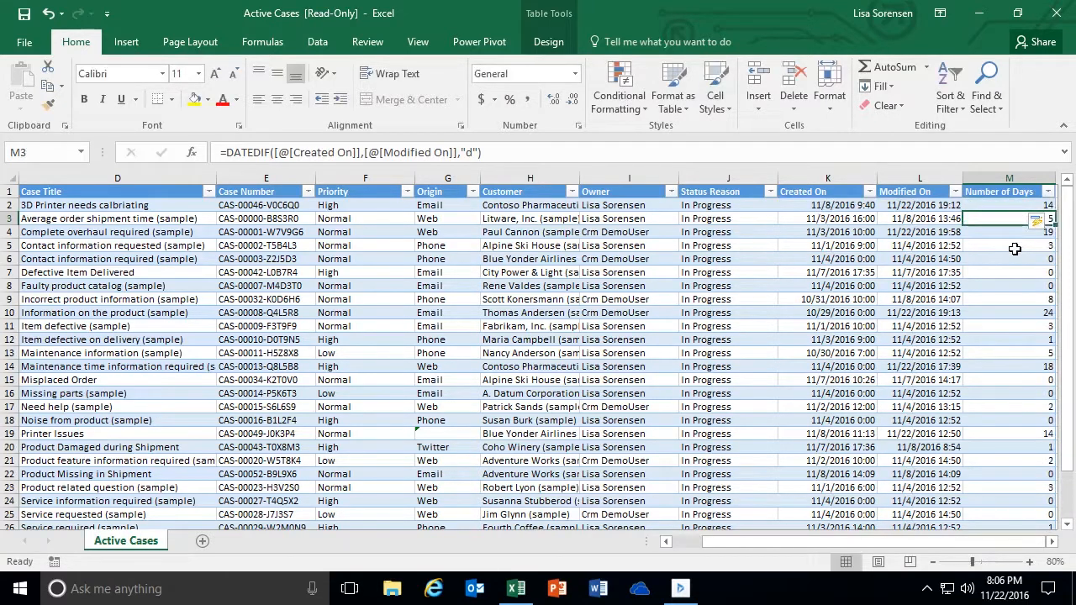
Step: Insert a PivotChart based on Table1 on a new worksheet
{"action": "left_click", "coordinate": [996, 205]}
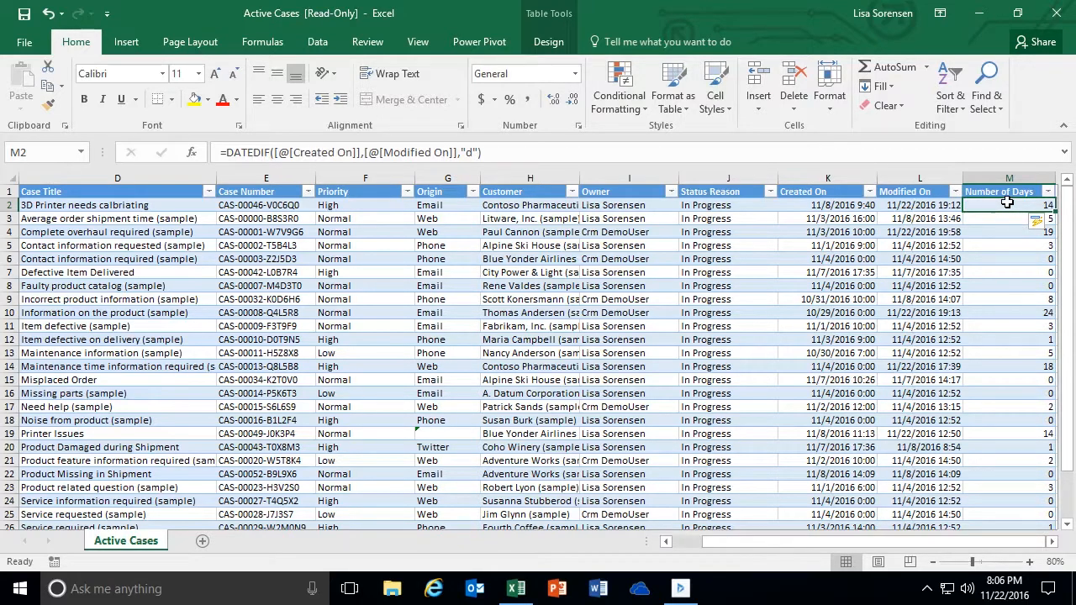
{"action": "left_click", "coordinate": [932, 562]}
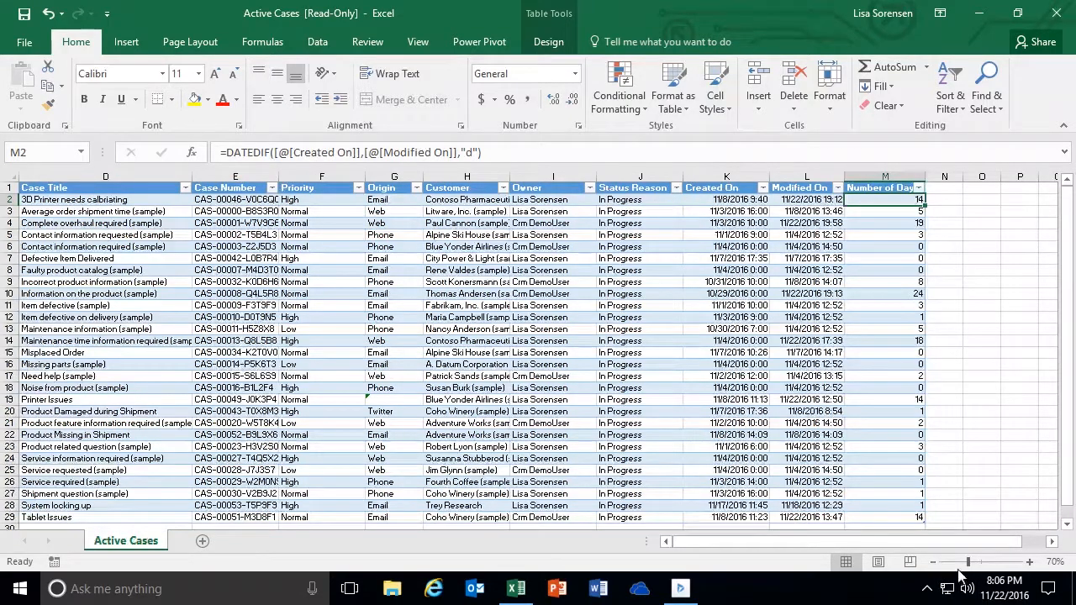
{"action": "left_click", "coordinate": [1029, 562]}
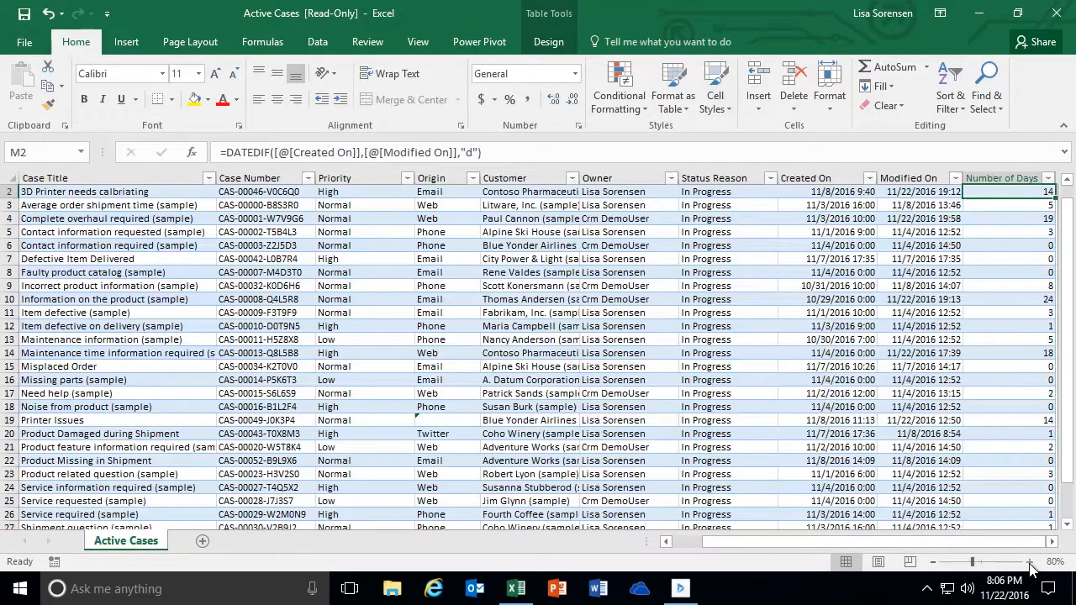
{"action": "left_click", "coordinate": [932, 561]}
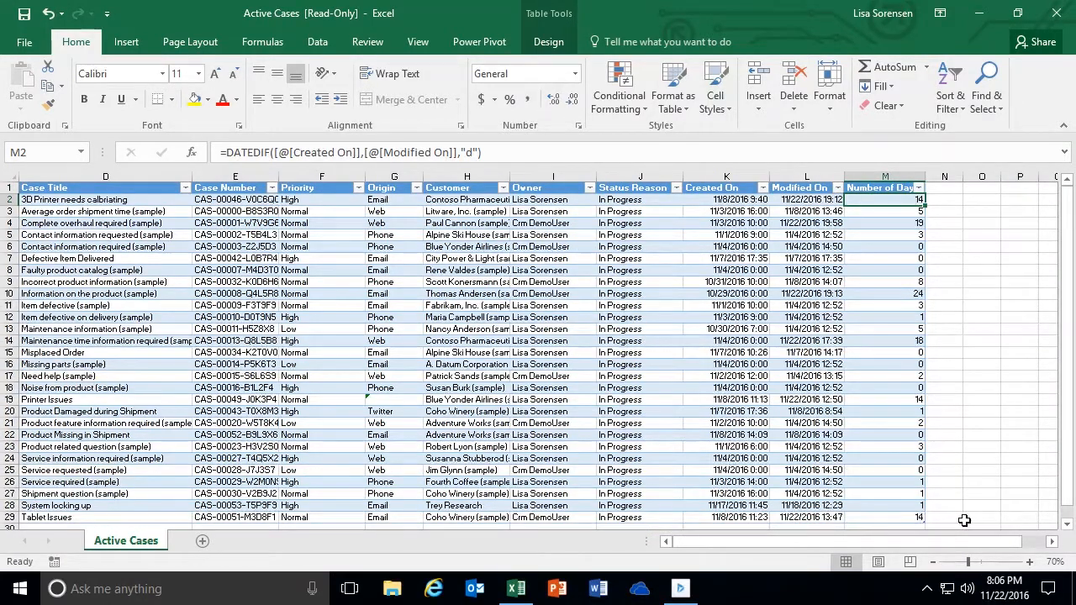
{"action": "left_click", "coordinate": [1030, 561]}
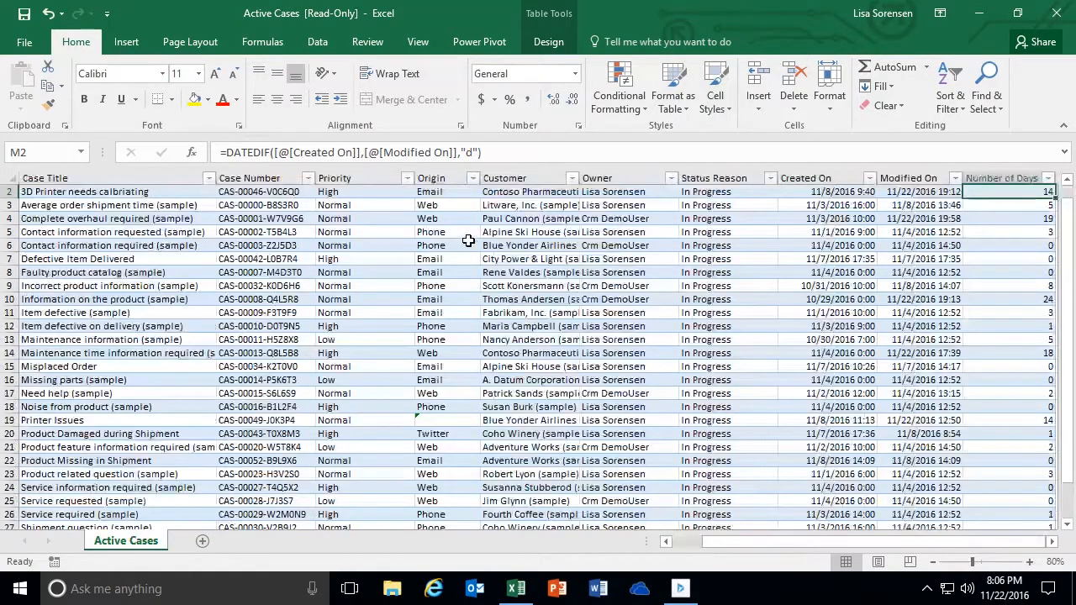
{"action": "left_click", "coordinate": [124, 44]}
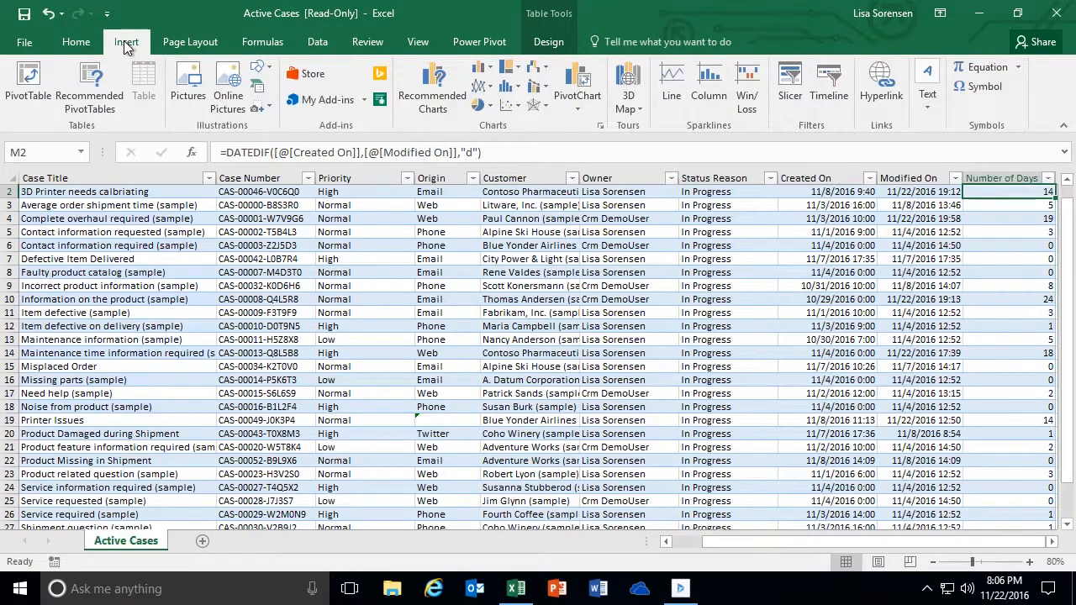
{"action": "left_click", "coordinate": [579, 108]}
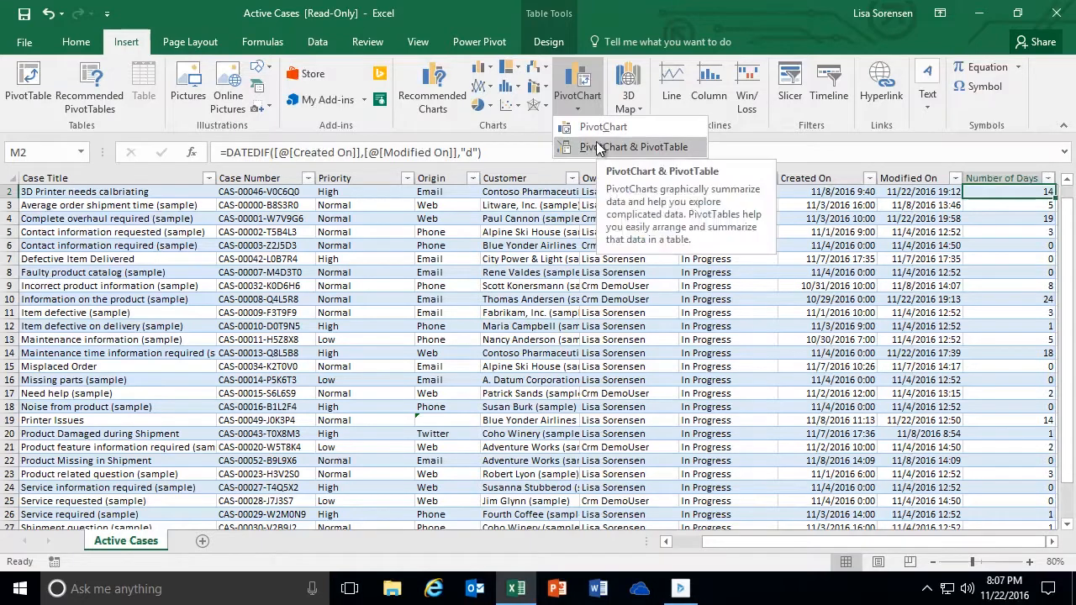
{"action": "left_click", "coordinate": [594, 126]}
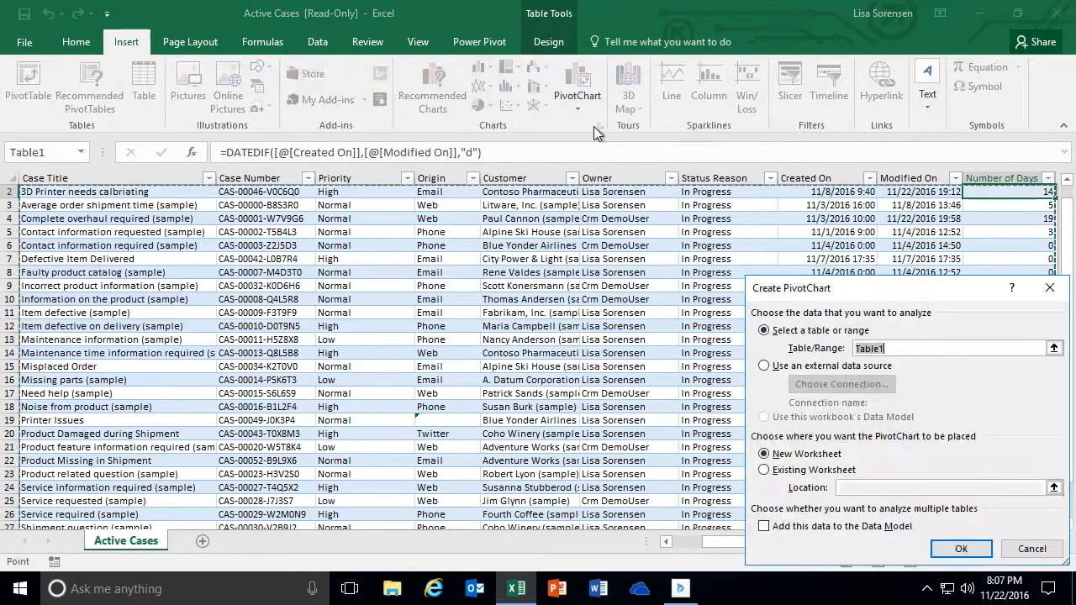
{"action": "left_click_drag", "start_coordinate": [843, 287], "coordinate": [780, 245]}
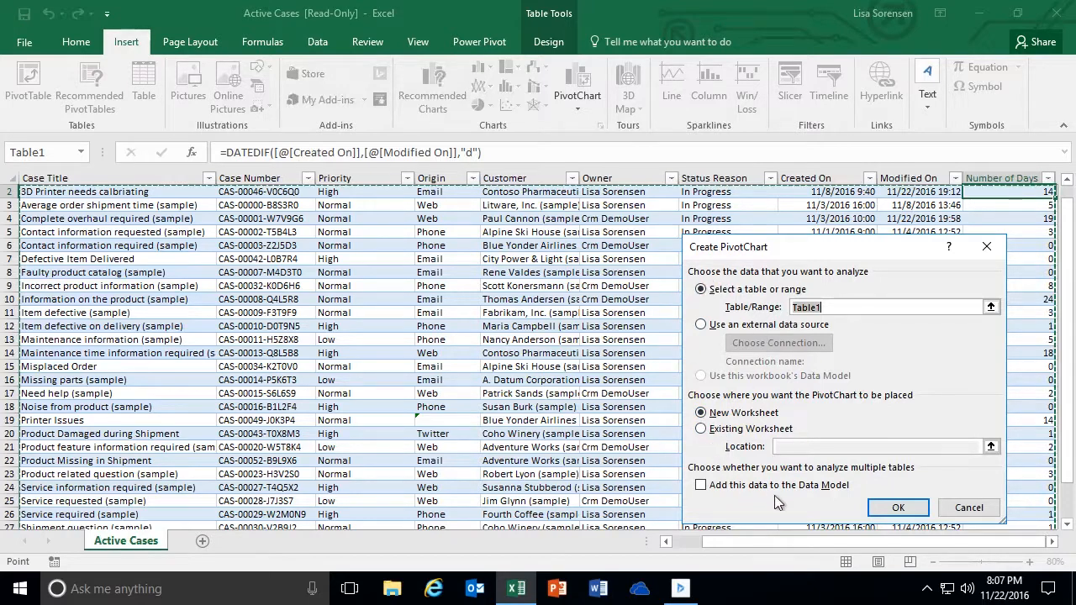
{"action": "left_click", "coordinate": [897, 509]}
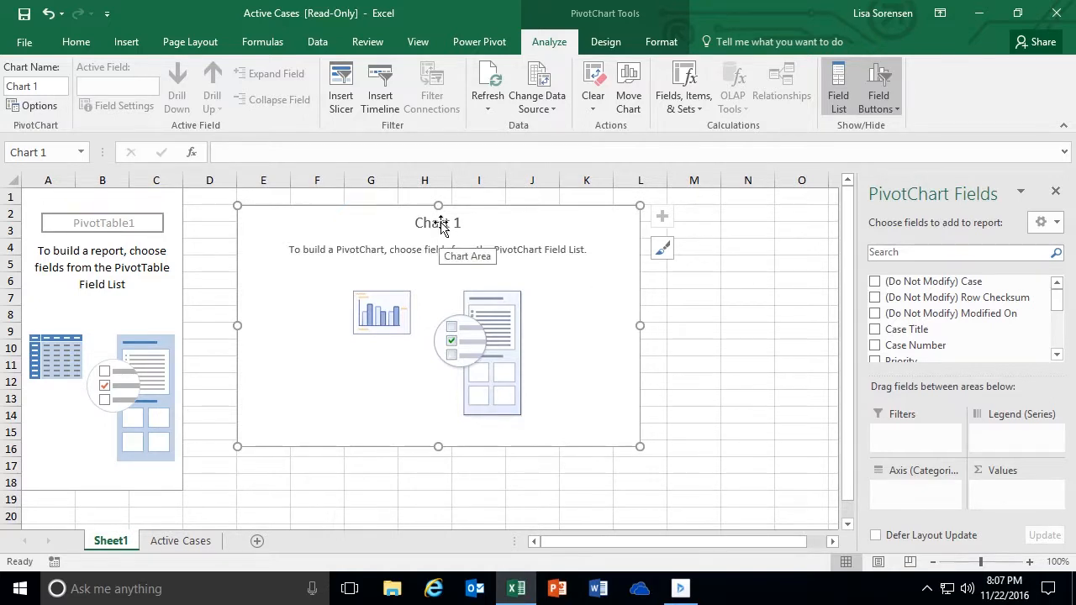
Step: Move the chart up slightly and plot the sum of Number of Days with Priority as the axis category
{"action": "left_click_drag", "start_coordinate": [441, 211], "coordinate": [452, 207]}
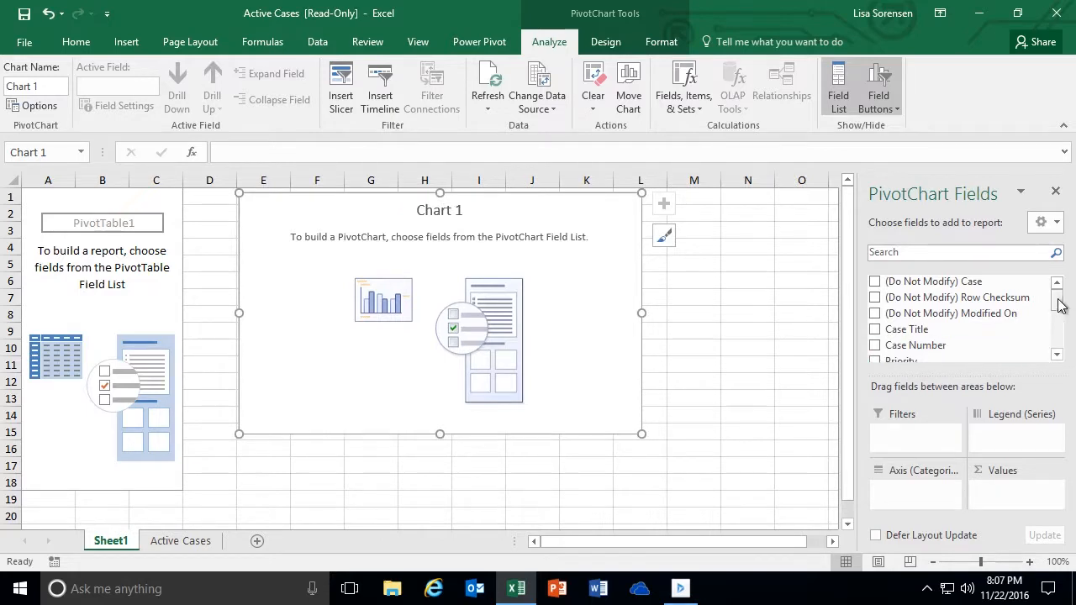
{"action": "left_click_drag", "start_coordinate": [1060, 306], "coordinate": [1064, 343]}
{"action": "left_click", "coordinate": [875, 331]}
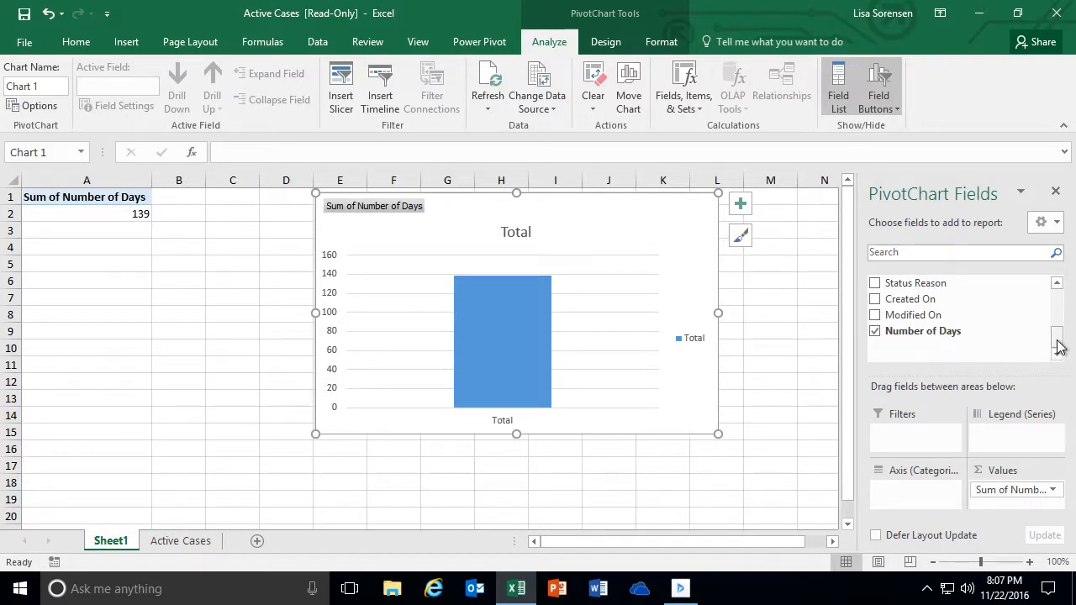
{"action": "left_click_drag", "start_coordinate": [1059, 346], "coordinate": [1057, 317]}
{"action": "left_click", "coordinate": [875, 298]}
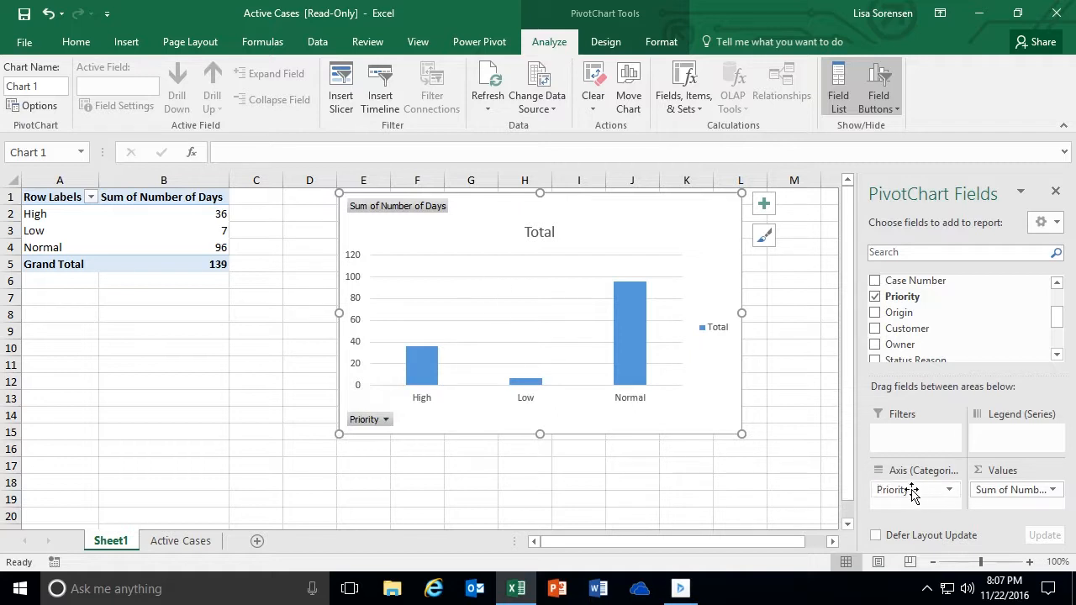
{"action": "mouse_move", "coordinate": [907, 490]}
{"action": "left_mouse_down"}
{"action": "mouse_move", "coordinate": [944, 495]}
{"action": "mouse_move", "coordinate": [973, 446]}
{"action": "mouse_move", "coordinate": [1021, 444]}
{"action": "mouse_move", "coordinate": [925, 489]}
{"action": "left_mouse_up"}
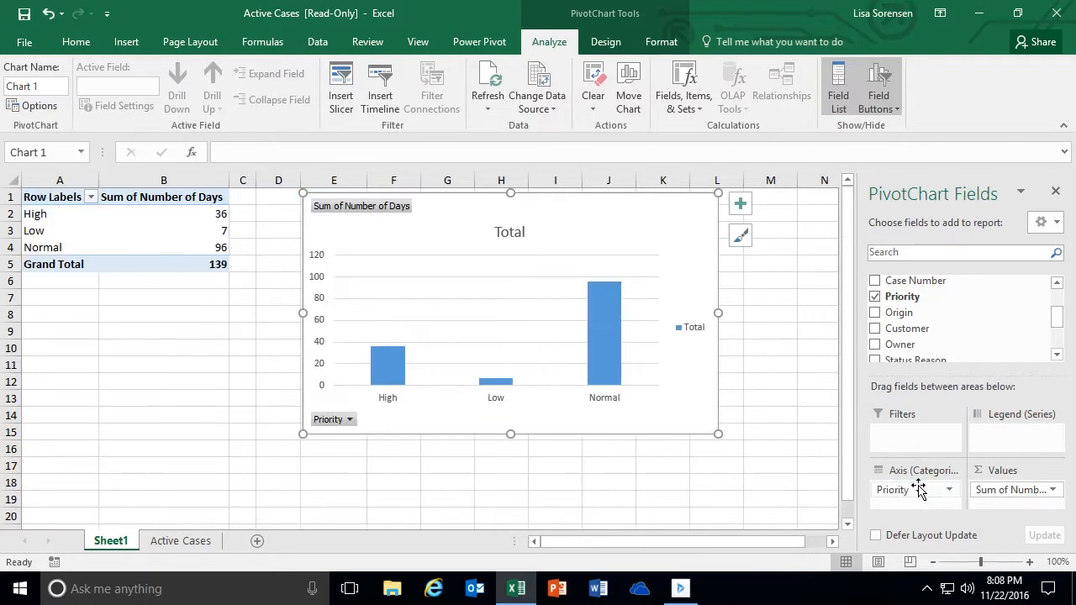
Step: Give the PivotChart's bars a solid green fill and close the data series formatting
{"action": "mouse_move", "coordinate": [588, 324]}
{"action": "left_click", "coordinate": [598, 338]}
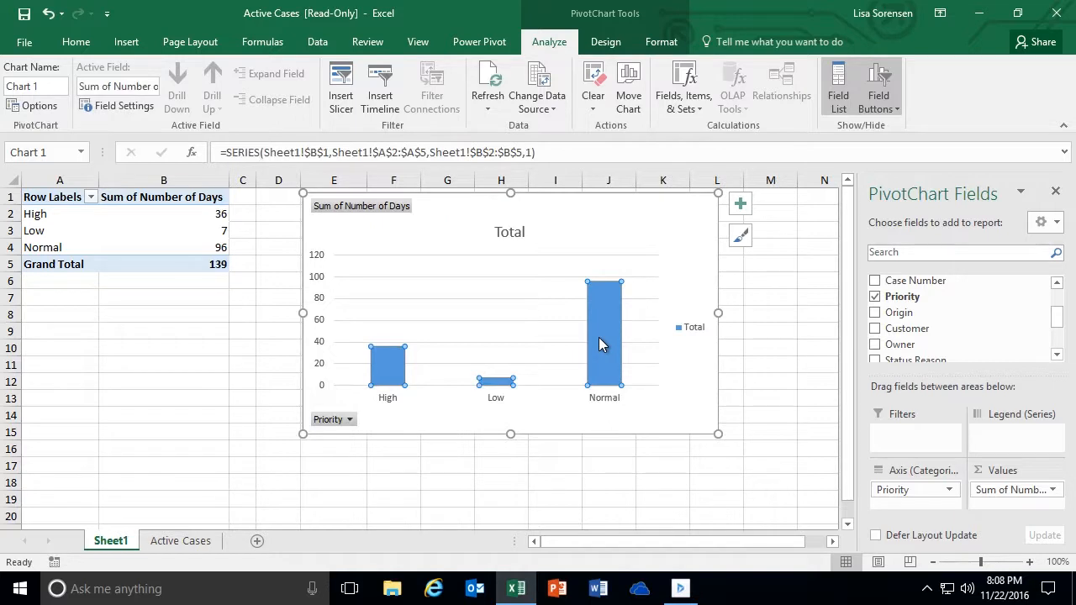
{"action": "right_click", "coordinate": [599, 337]}
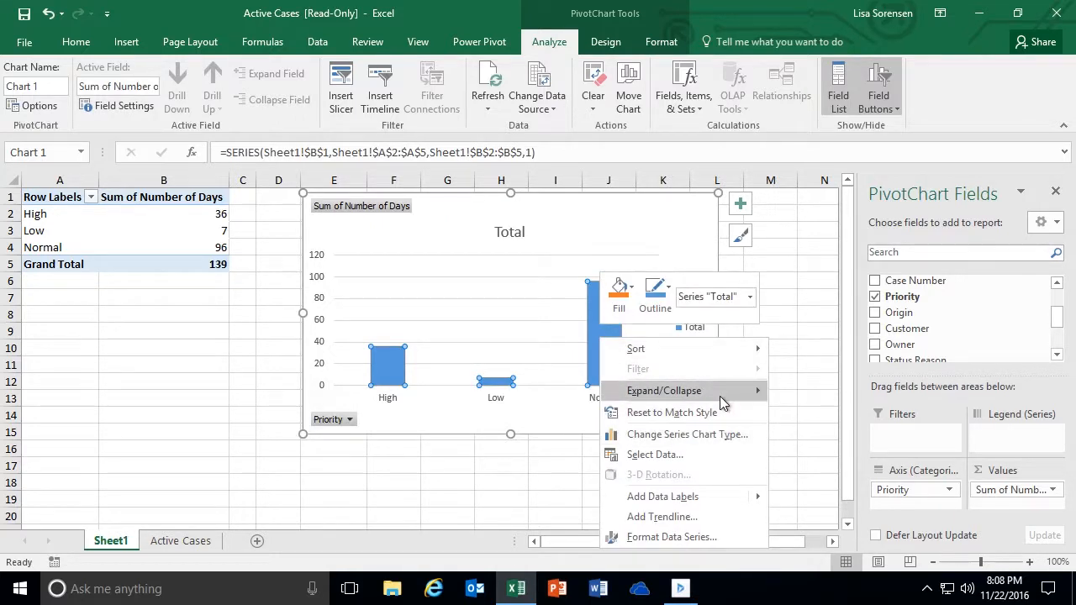
{"action": "mouse_move", "coordinate": [721, 398]}
{"action": "left_click", "coordinate": [697, 536]}
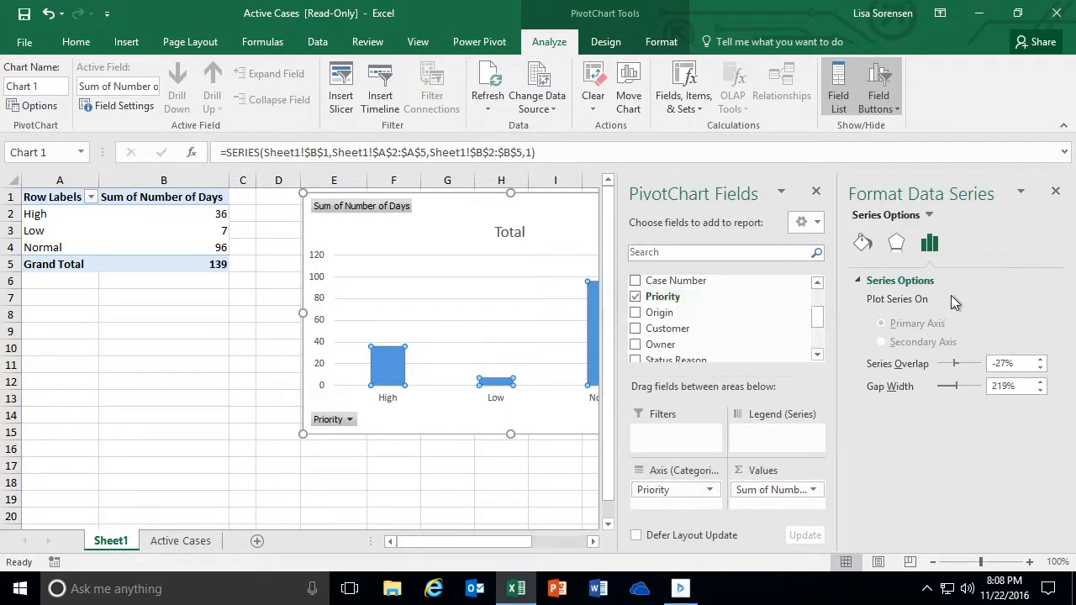
{"action": "left_click", "coordinate": [898, 245]}
{"action": "left_click", "coordinate": [863, 244]}
{"action": "left_click", "coordinate": [858, 280]}
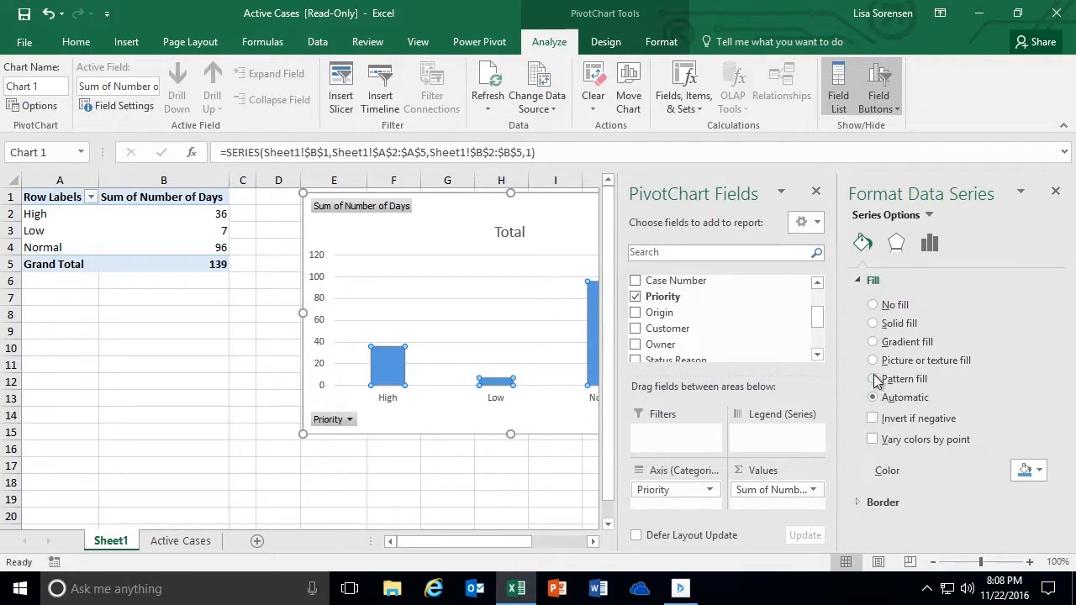
{"action": "left_click", "coordinate": [873, 324]}
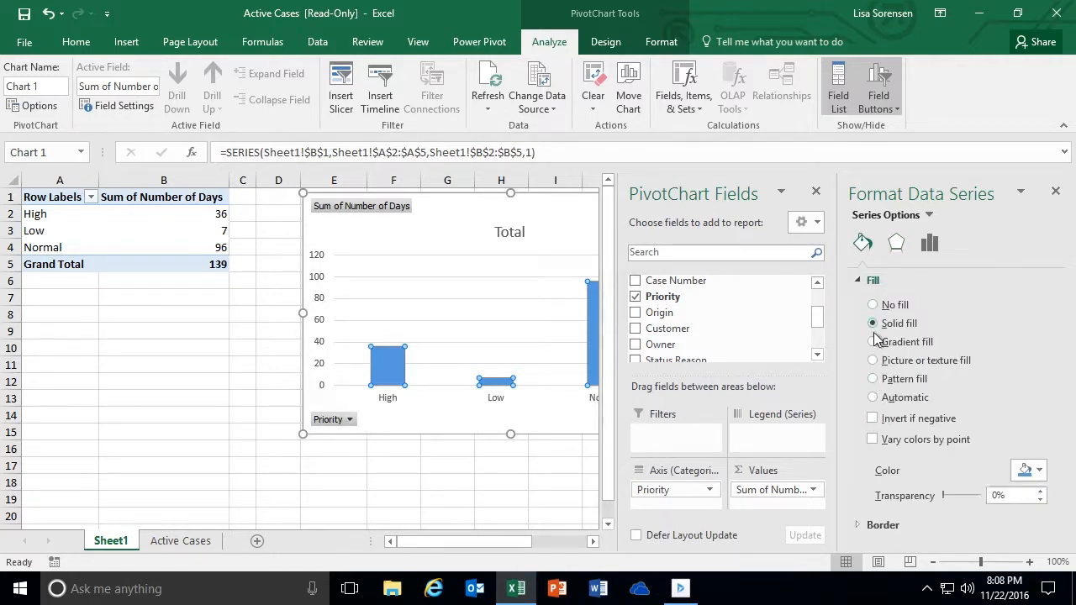
{"action": "left_click", "coordinate": [1039, 471]}
{"action": "left_click", "coordinate": [1068, 341]}
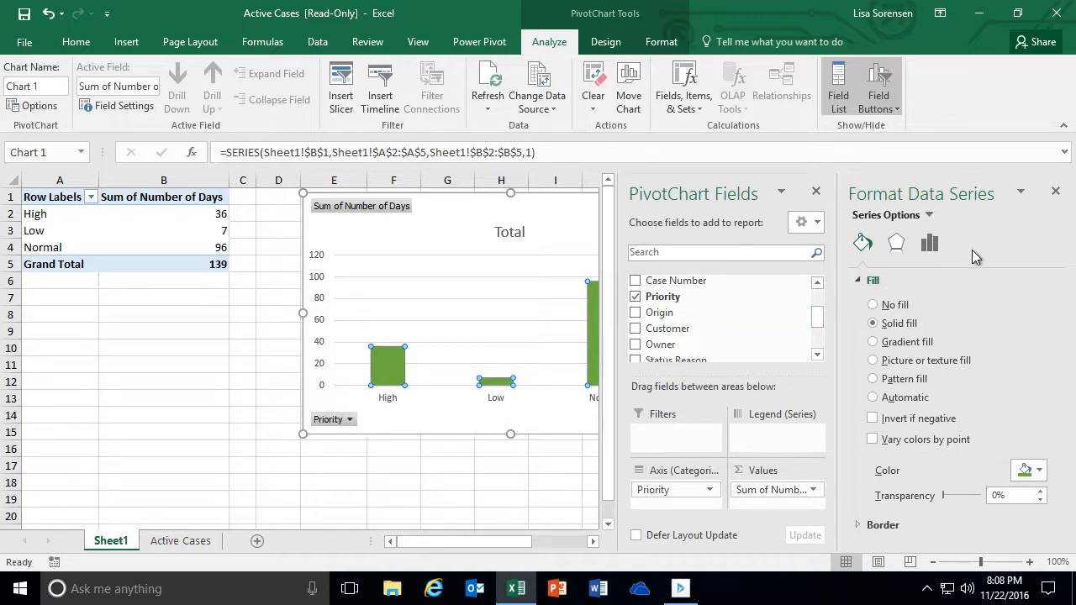
{"action": "left_click", "coordinate": [1056, 191]}
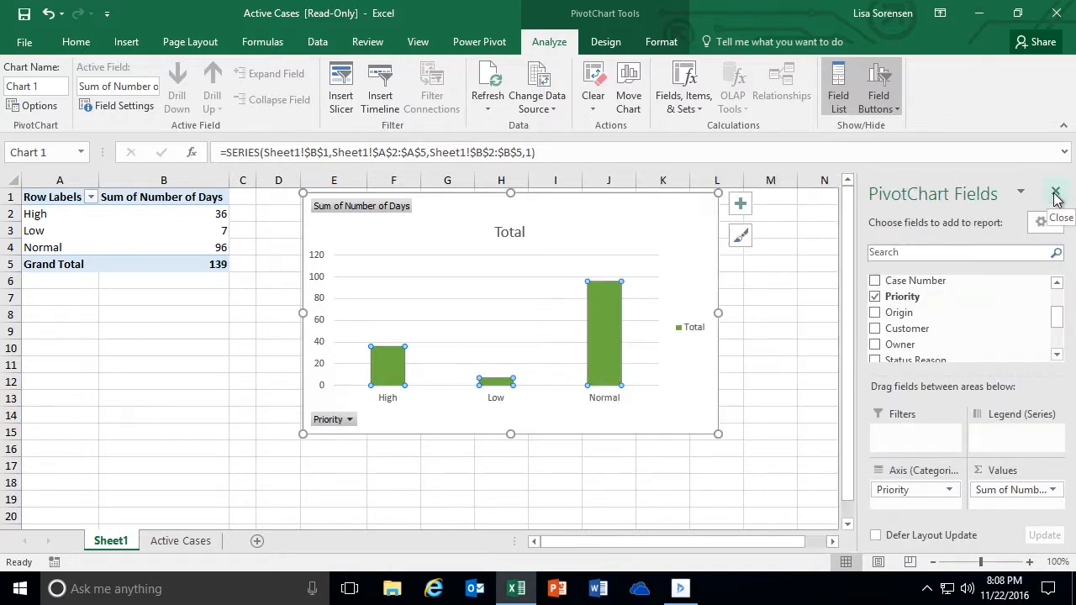
Step: Apply the first Colorful palette, starting with blue, to the PivotChart
{"action": "left_click", "coordinate": [747, 240]}
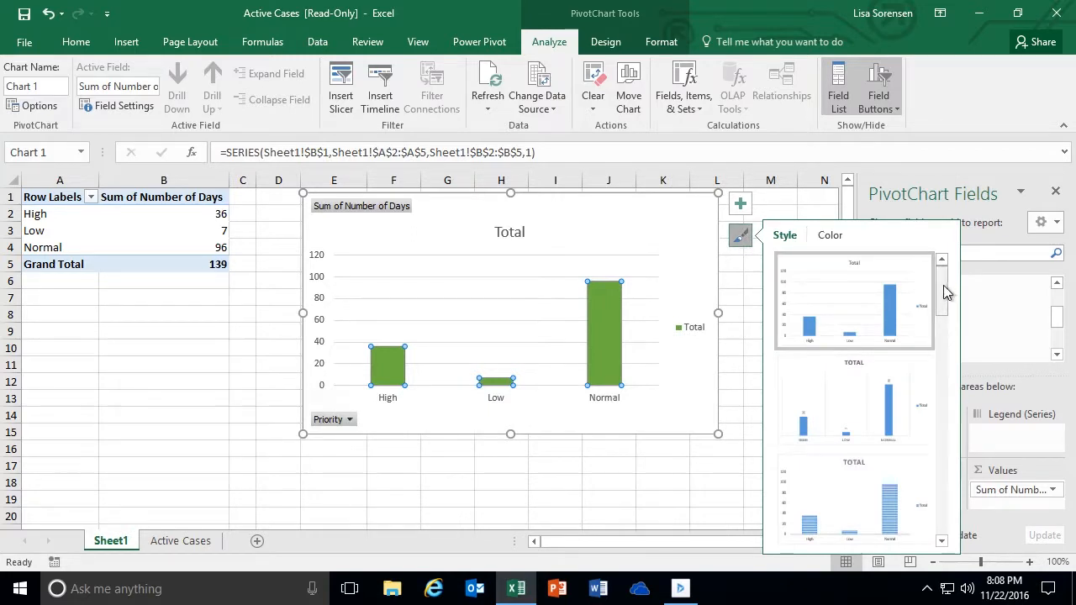
{"action": "left_click", "coordinate": [829, 236]}
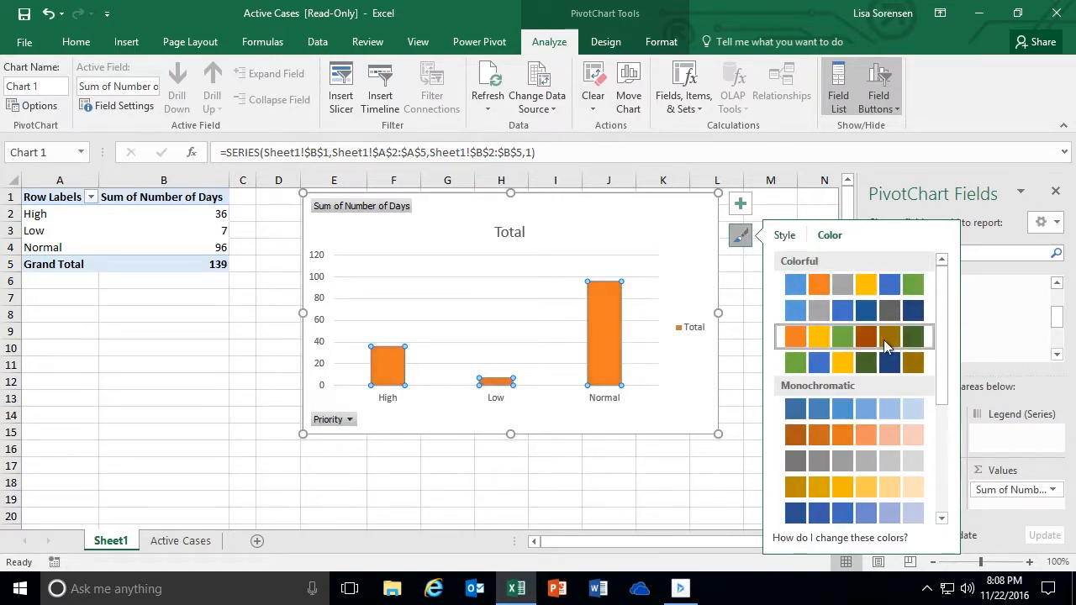
{"action": "left_click", "coordinate": [818, 285]}
Step: Apply the chart style with a grey gradient background, wide bars and data labels inside the bars to the PivotChart
{"action": "left_click", "coordinate": [784, 238]}
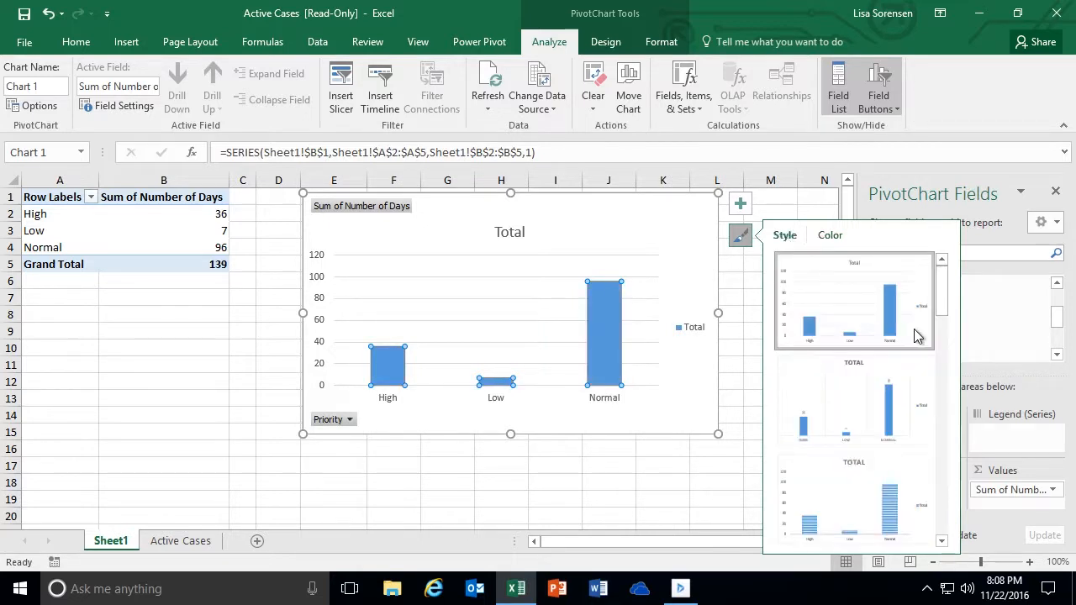
{"action": "scroll", "coordinate": [945, 321], "scroll_direction": "down", "scroll_amount": 2}
{"action": "scroll", "coordinate": [945, 322], "scroll_direction": "down", "scroll_amount": 3}
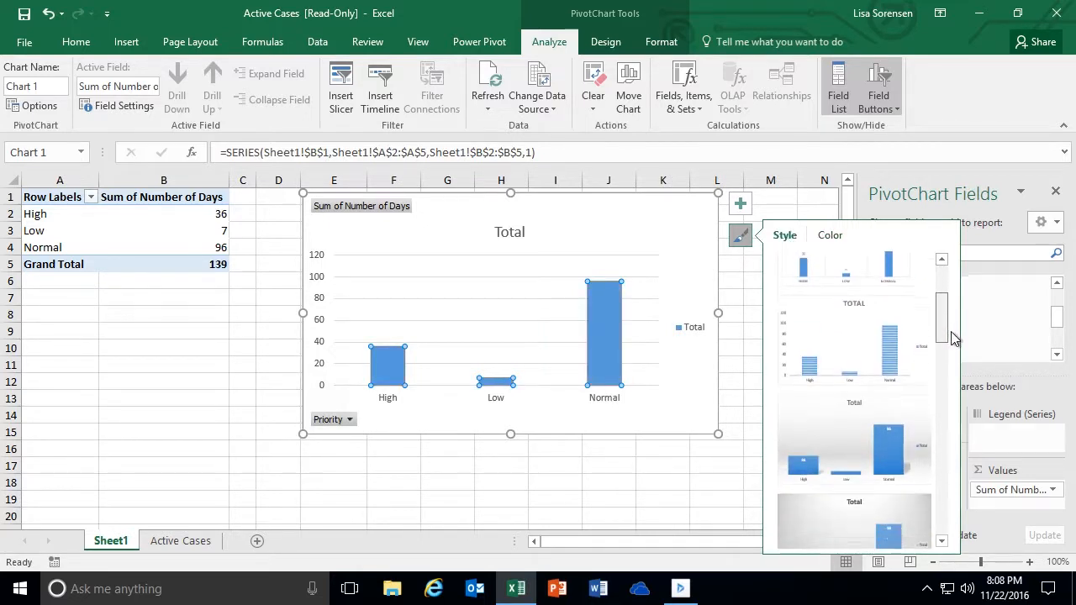
{"action": "left_click", "coordinate": [912, 415]}
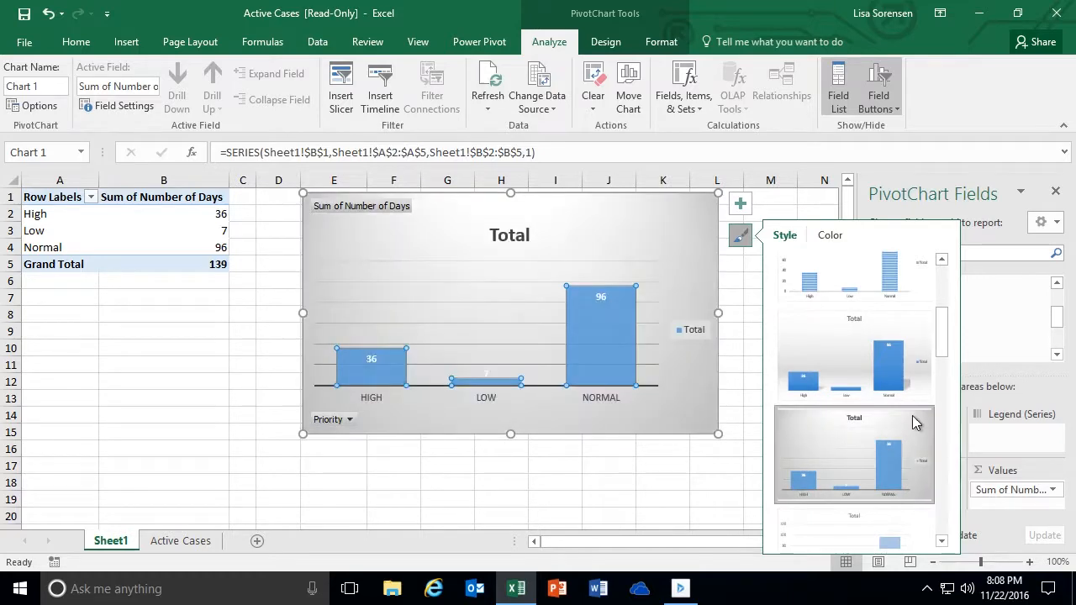
{"action": "left_click", "coordinate": [749, 277]}
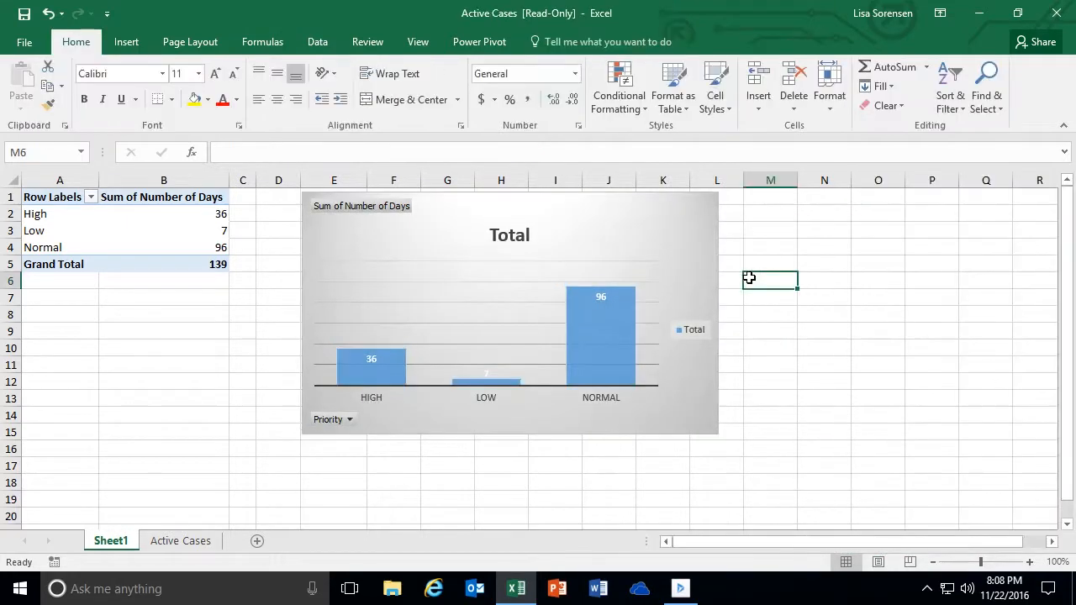
{"action": "left_click", "coordinate": [636, 234]}
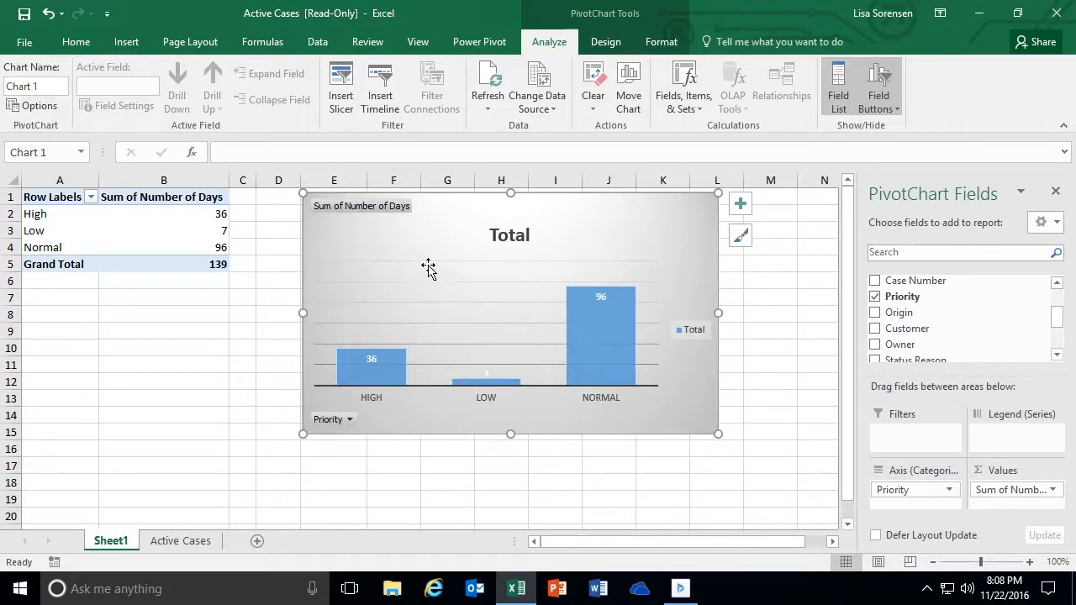
Step: Rename the PivotTable's value heading in B1 to "Days in Between" and move the PivotChart slightly closer to the table
{"action": "left_click", "coordinate": [200, 198]}
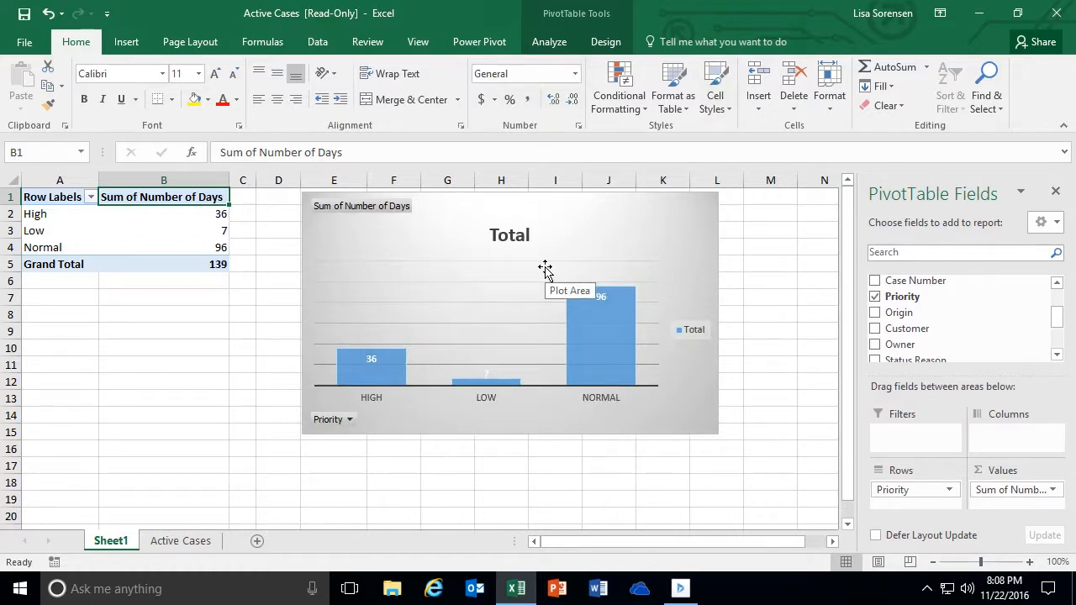
{"action": "type", "text": "days l"}
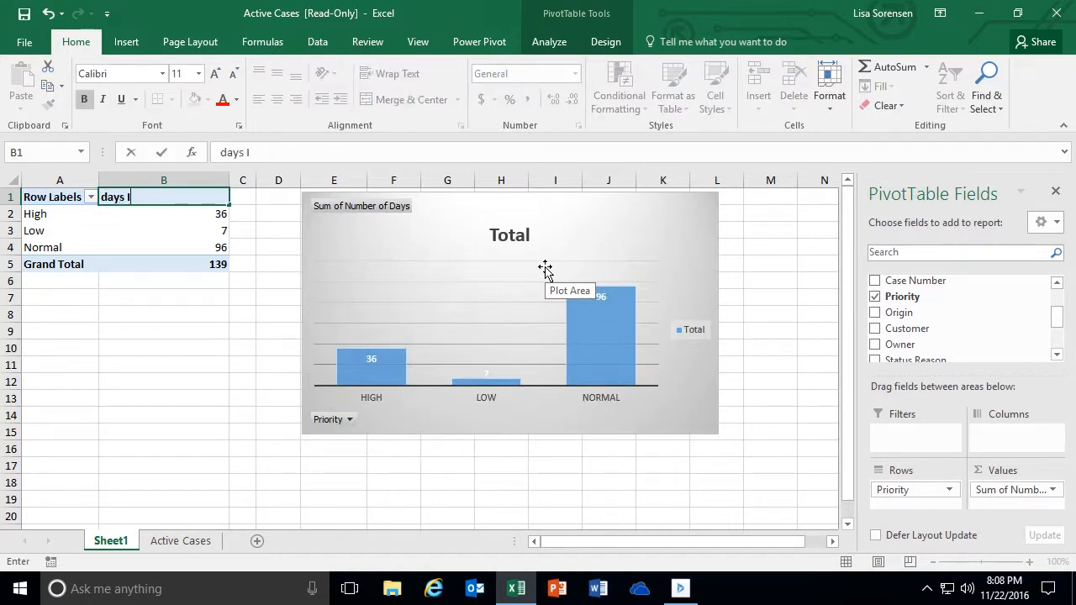
{"action": "key", "text": "BackSpace"}
{"action": "key", "text": "BackSpace"}
{"action": "type", "text": "ween"}
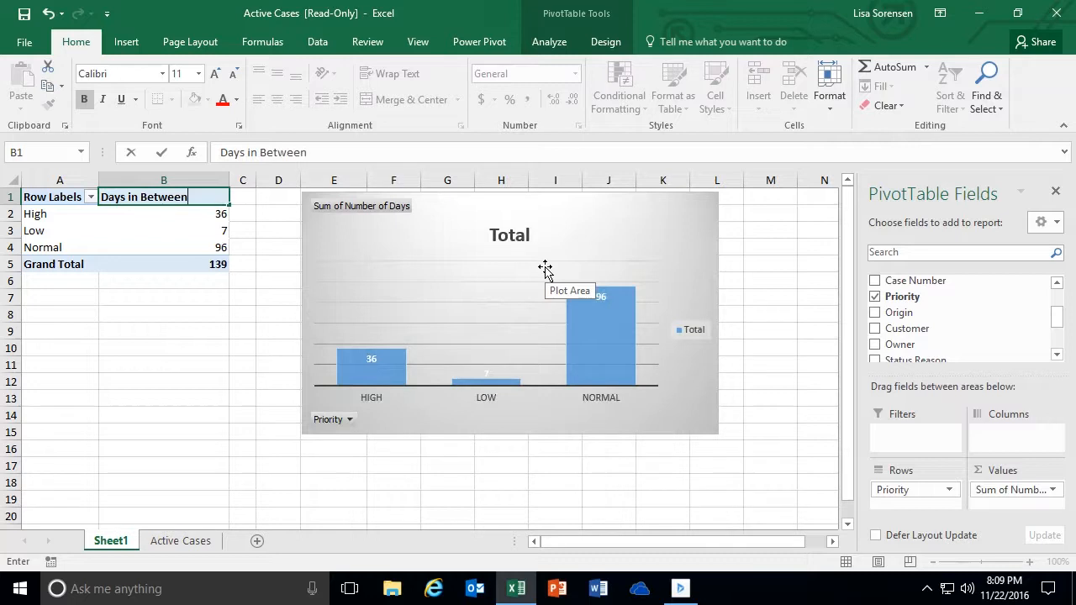
{"action": "key", "text": "Return"}
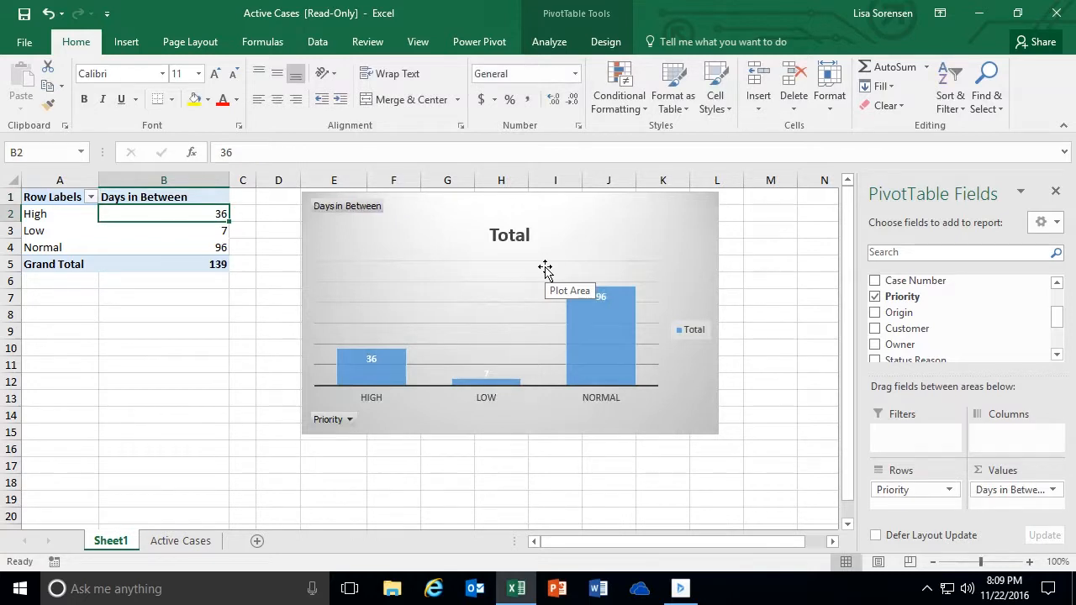
{"action": "left_click", "coordinate": [192, 201]}
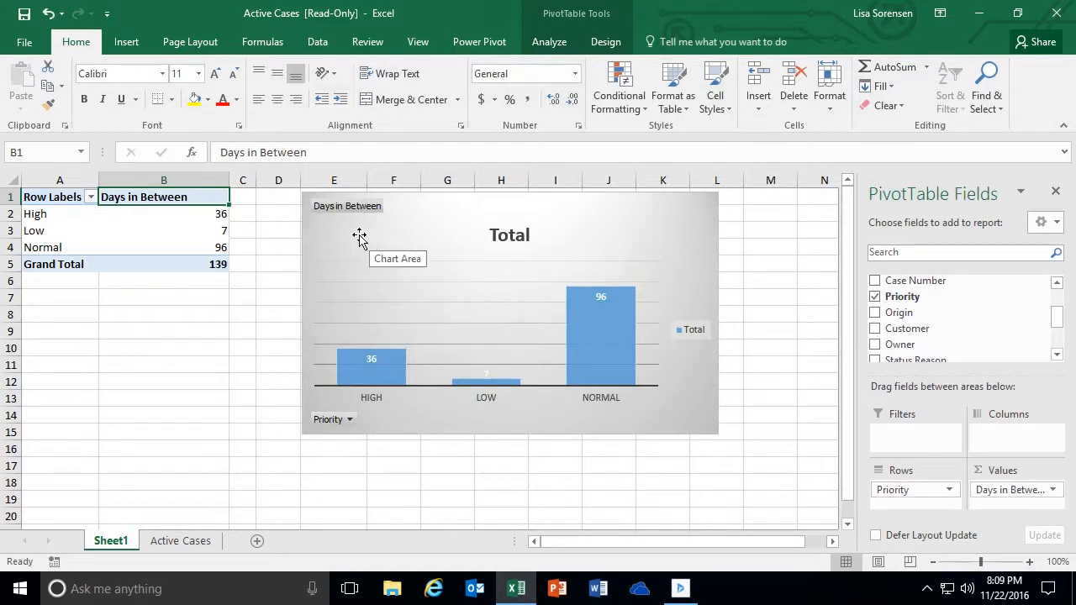
{"action": "left_click_drag", "start_coordinate": [447, 204], "coordinate": [423, 216]}
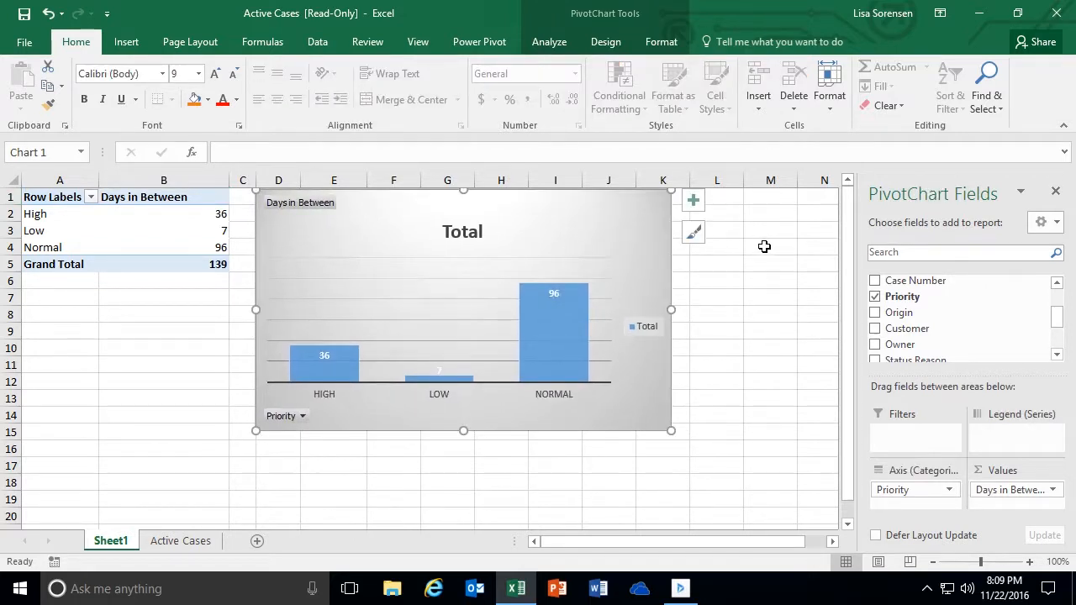
Step: Insert slicers for the Origin, Priority and Owner fields of the PivotTable
{"action": "left_click", "coordinate": [319, 43]}
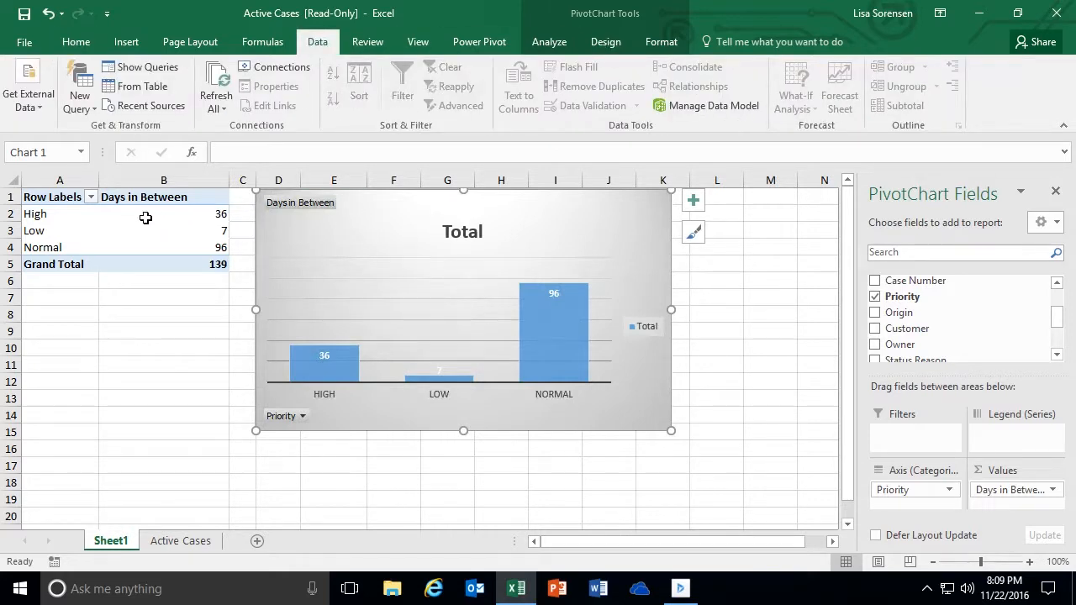
{"action": "left_click", "coordinate": [65, 215]}
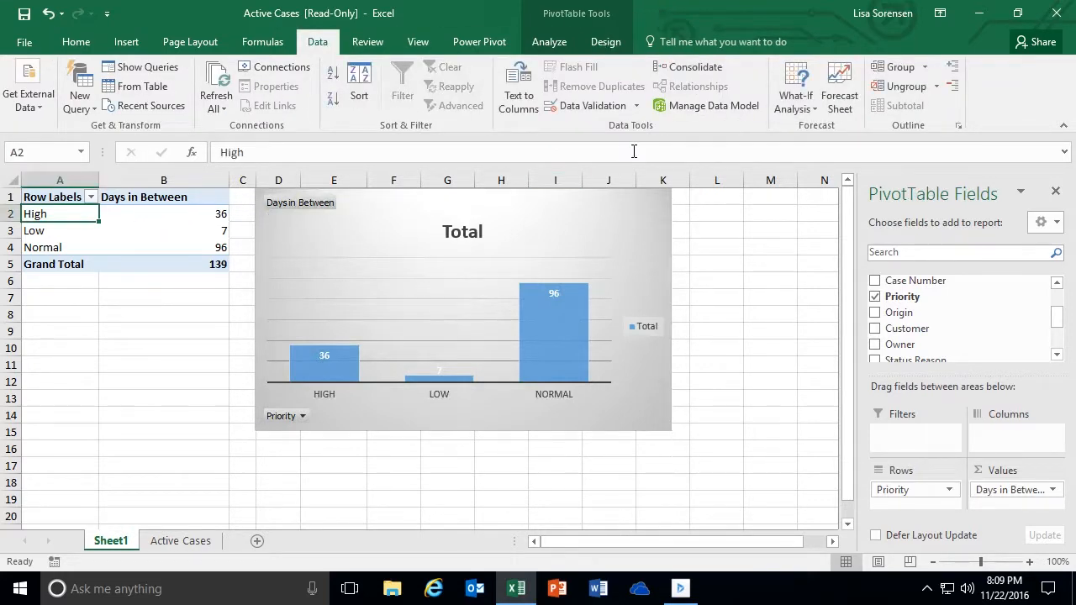
{"action": "left_click", "coordinate": [547, 42]}
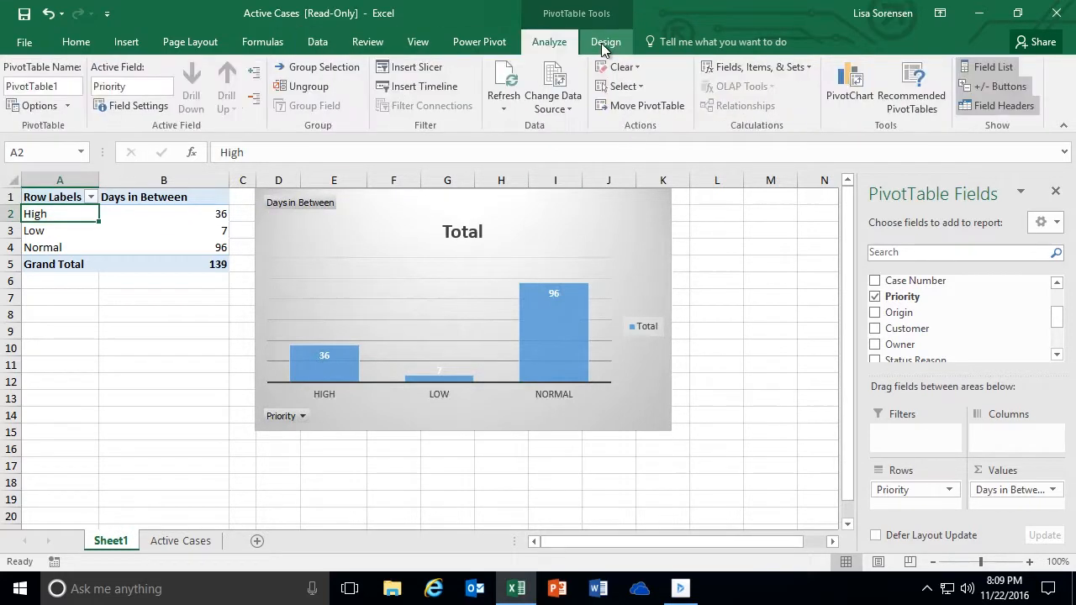
{"action": "left_click", "coordinate": [417, 67]}
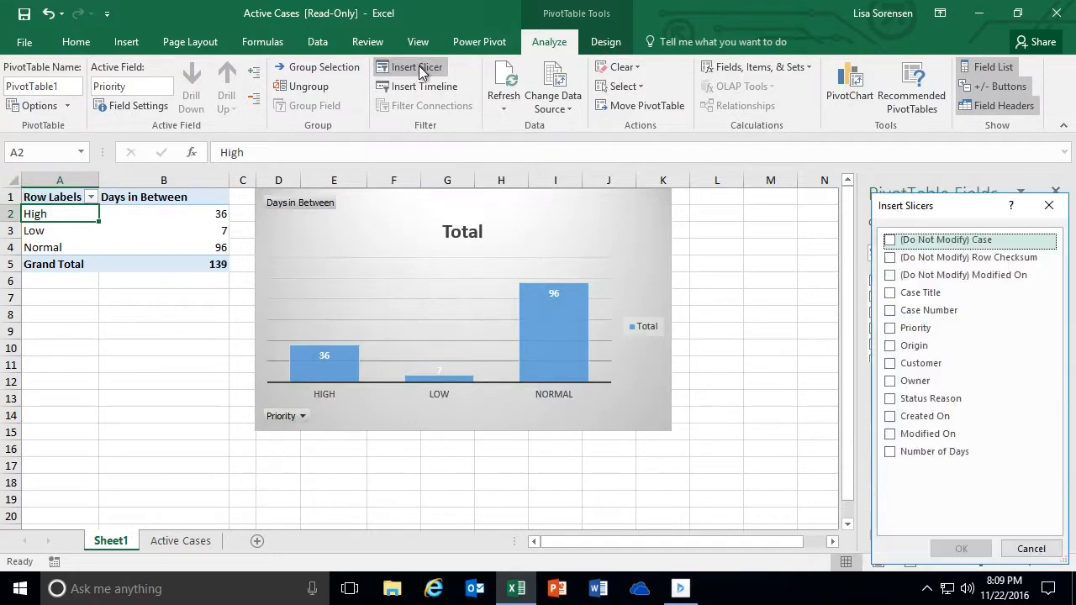
{"action": "left_click_drag", "start_coordinate": [892, 204], "coordinate": [755, 173]}
{"action": "left_click", "coordinate": [718, 314]}
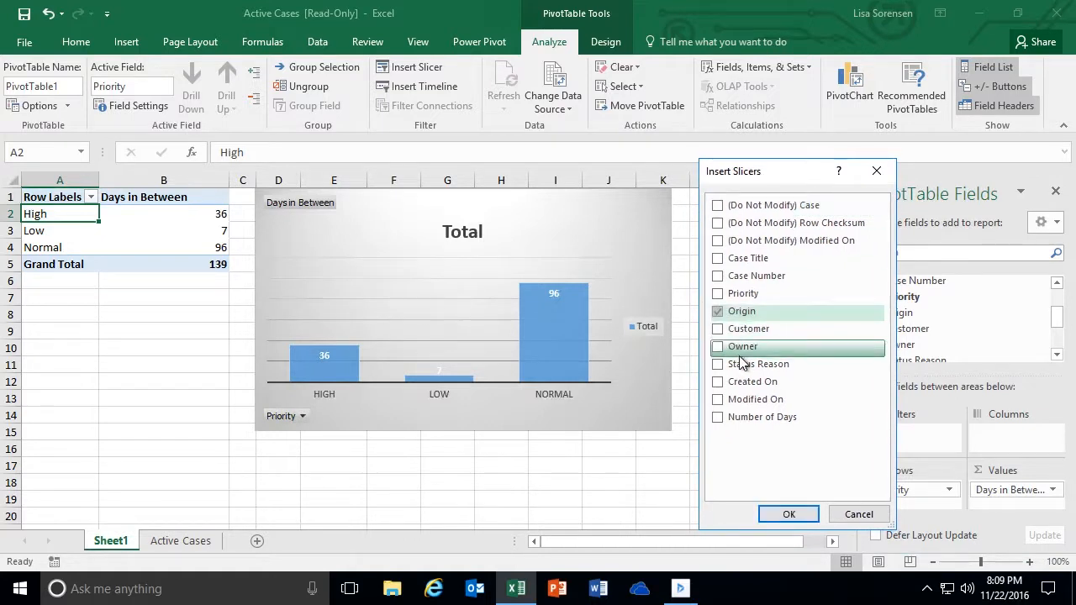
{"action": "left_click", "coordinate": [717, 294]}
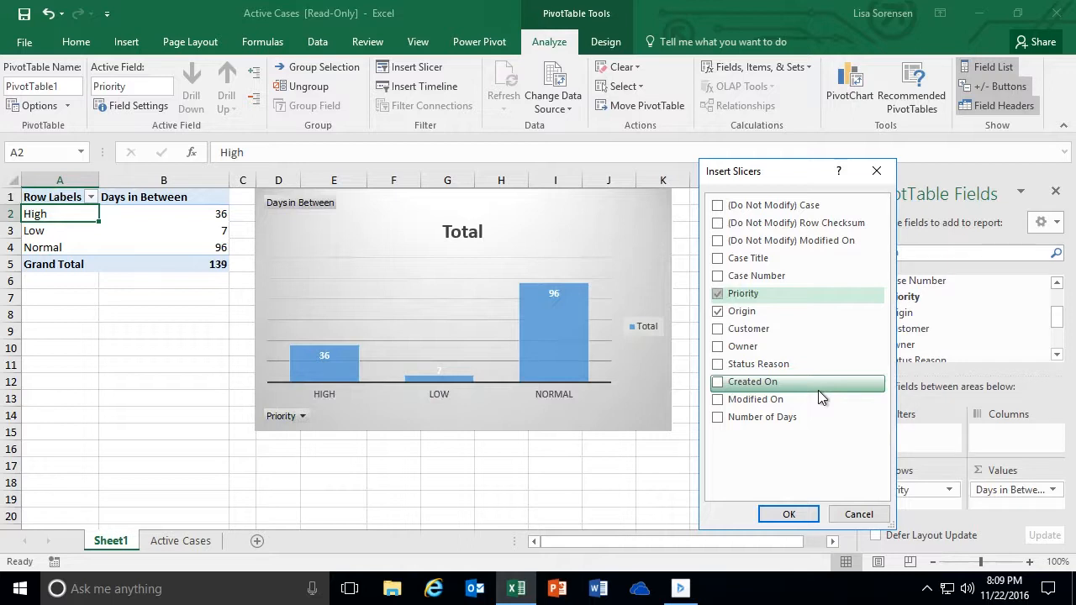
{"action": "left_click", "coordinate": [718, 346]}
{"action": "left_click", "coordinate": [788, 514]}
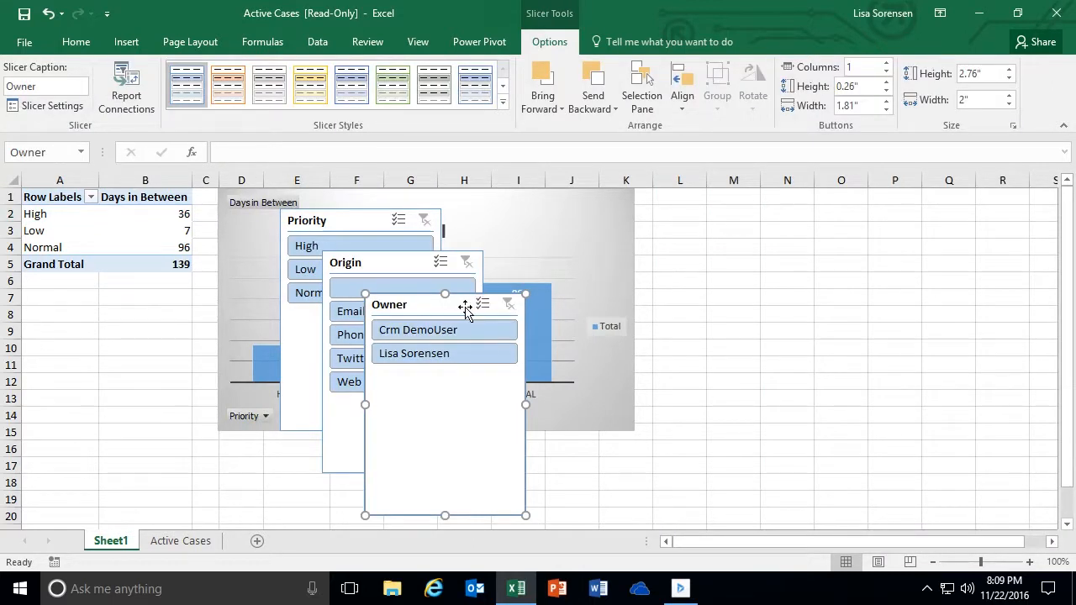
Step: Shorten the three slicers and arrange them right of the chart, Origin above Owner about 1.59" high, and Priority about 1.39" high beside Origin
{"action": "left_click_drag", "start_coordinate": [447, 514], "coordinate": [447, 422]}
{"action": "left_click_drag", "start_coordinate": [413, 308], "coordinate": [77, 291]}
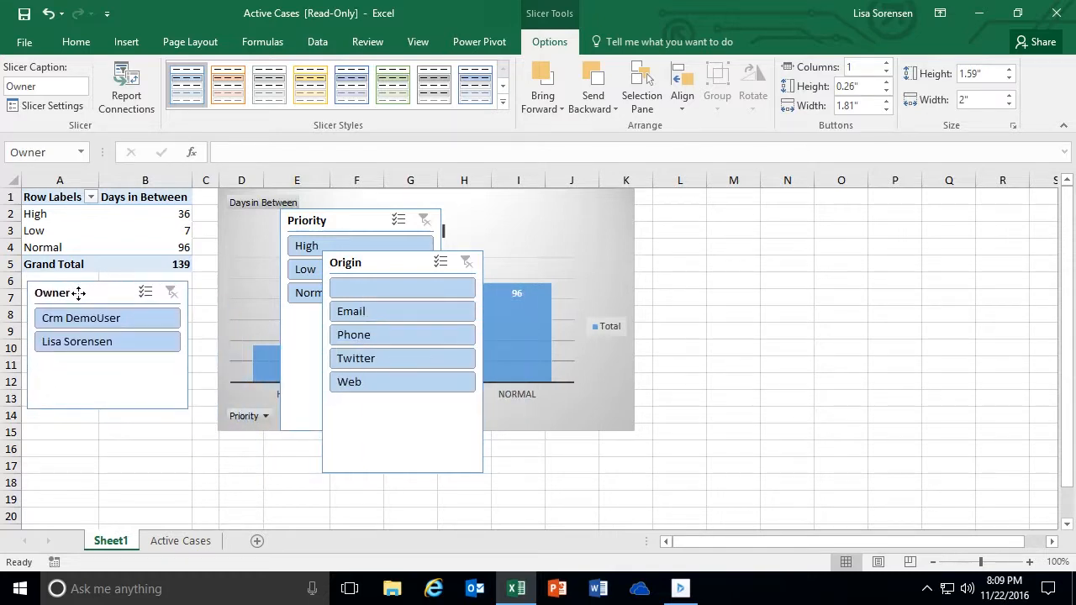
{"action": "left_click", "coordinate": [429, 471]}
{"action": "left_click_drag", "start_coordinate": [405, 474], "coordinate": [411, 406]}
{"action": "left_click_drag", "start_coordinate": [362, 257], "coordinate": [349, 280]}
{"action": "left_click_drag", "start_coordinate": [252, 366], "coordinate": [747, 196]}
{"action": "left_click_drag", "start_coordinate": [89, 288], "coordinate": [773, 361]}
{"action": "left_click_drag", "start_coordinate": [332, 222], "coordinate": [923, 198]}
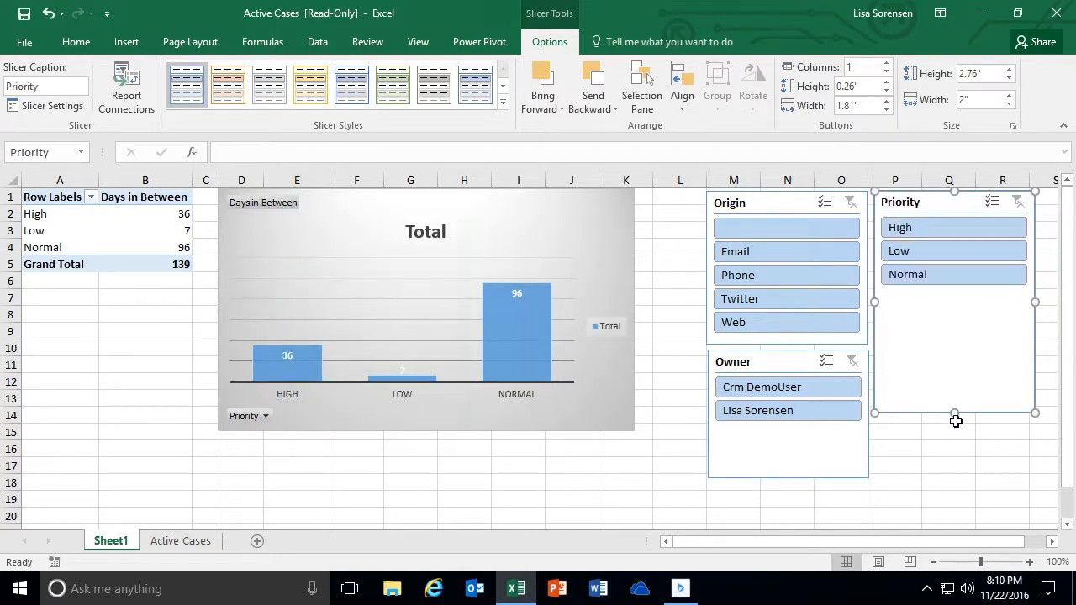
{"action": "left_click_drag", "start_coordinate": [954, 408], "coordinate": [946, 303]}
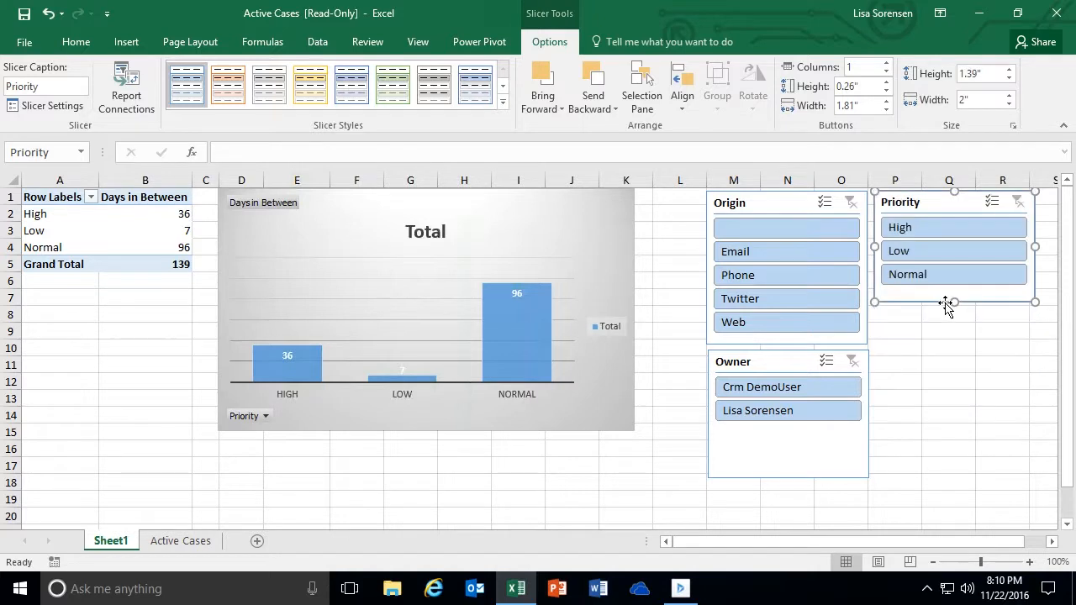
Step: Filter the PivotChart by each owner in turn with the slicer, and narrow it to Phone origin and High priority
{"action": "left_click", "coordinate": [768, 415]}
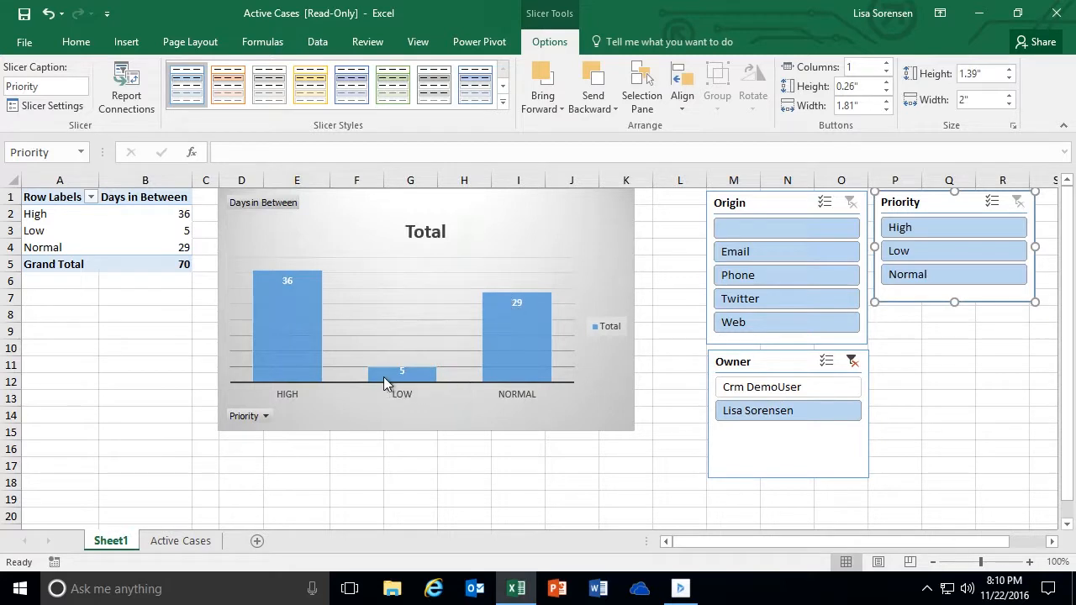
{"action": "left_click", "coordinate": [783, 390]}
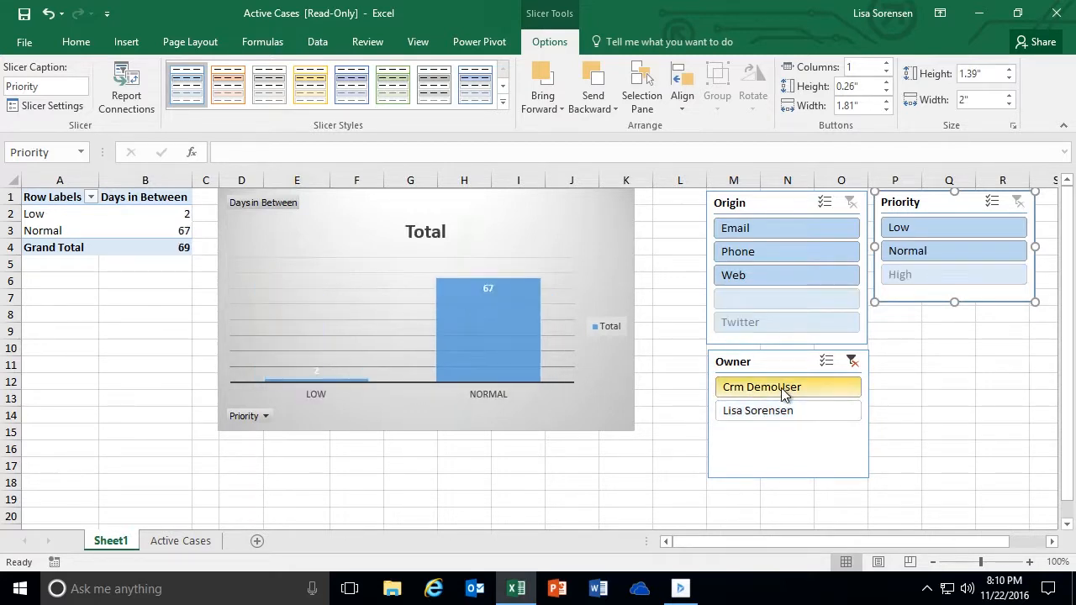
{"action": "left_click", "coordinate": [783, 411]}
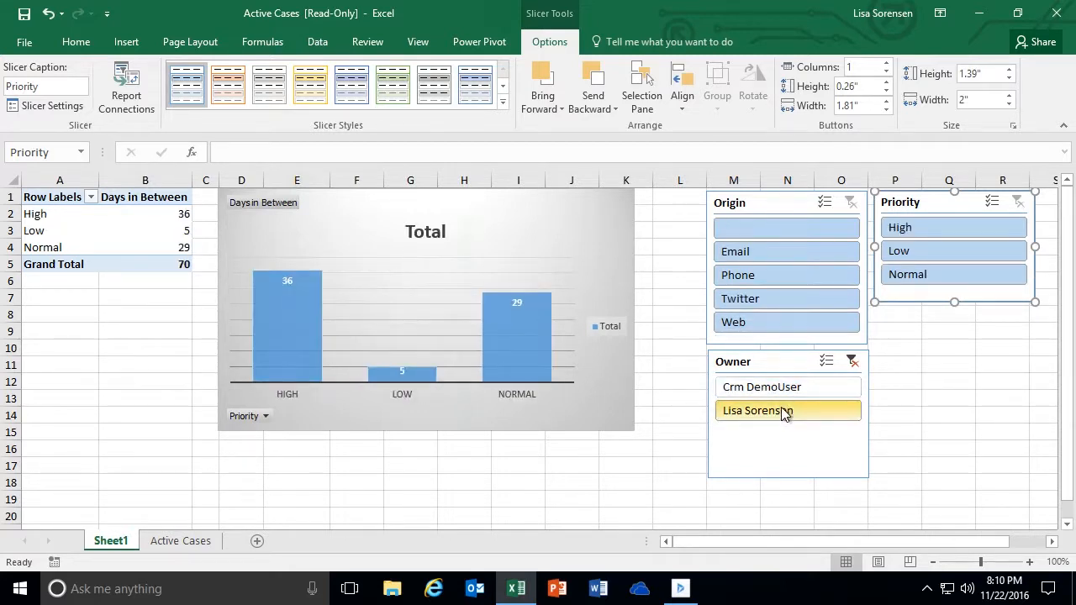
{"action": "left_click", "coordinate": [773, 273]}
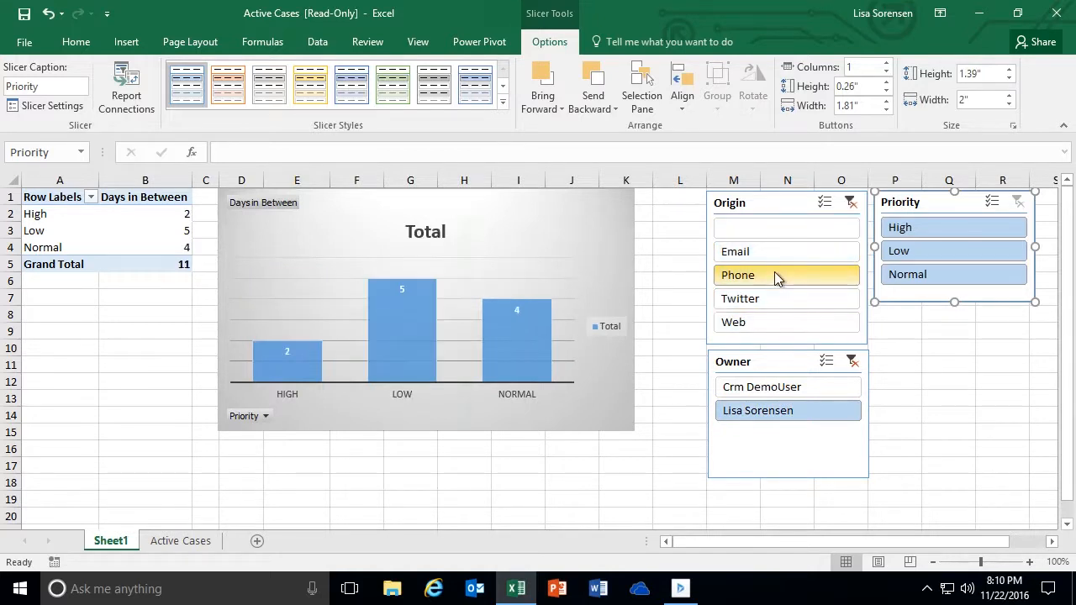
{"action": "left_click", "coordinate": [950, 227]}
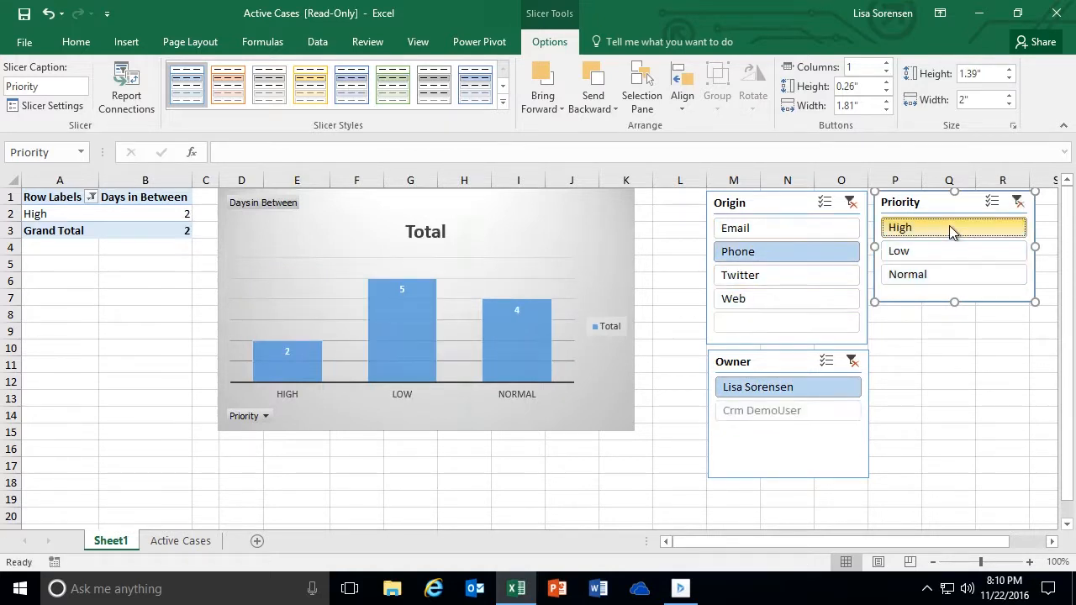
Step: Switch the Origin filter to Email while trying different priorities, and clear all slicer filters
{"action": "left_click", "coordinate": [803, 230]}
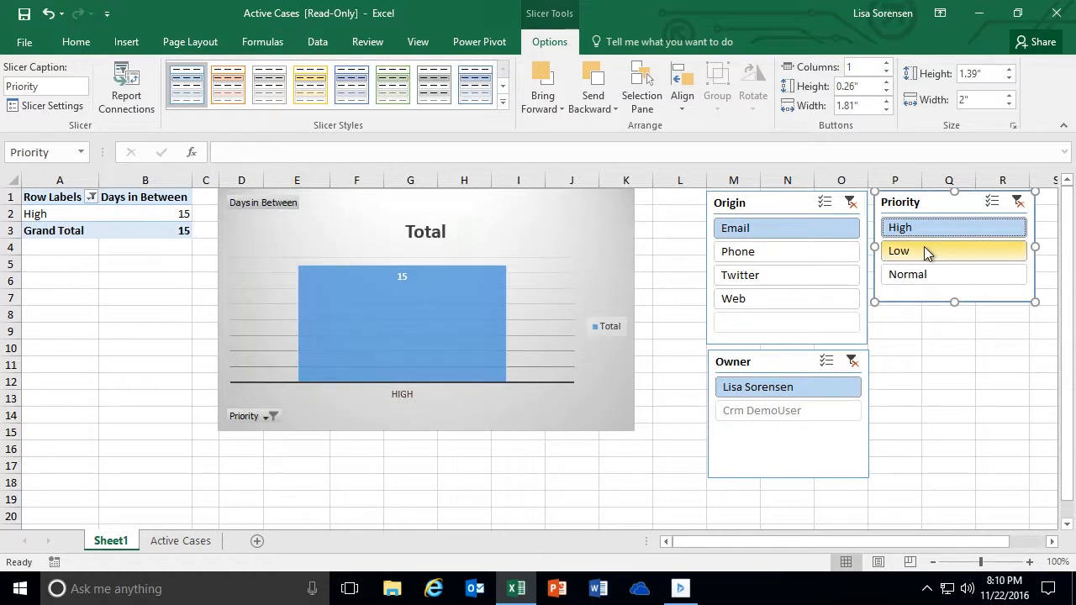
{"action": "left_click", "coordinate": [924, 250]}
{"action": "left_click", "coordinate": [935, 276]}
{"action": "left_click", "coordinate": [900, 230]}
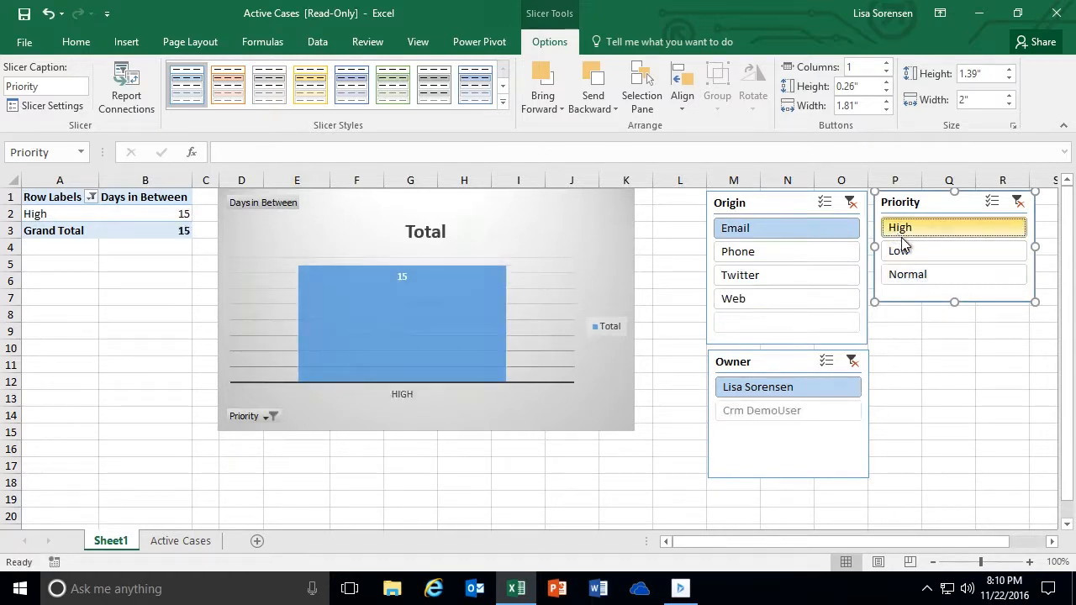
{"action": "left_click", "coordinate": [913, 277], "text": "shift"}
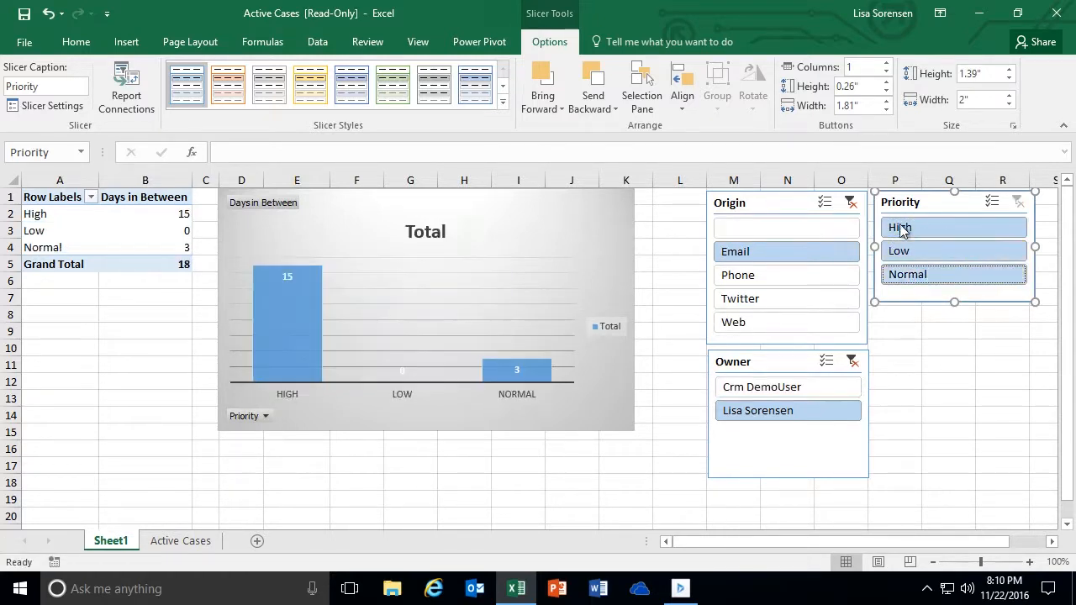
{"action": "left_click", "coordinate": [850, 203]}
{"action": "left_click", "coordinate": [851, 361]}
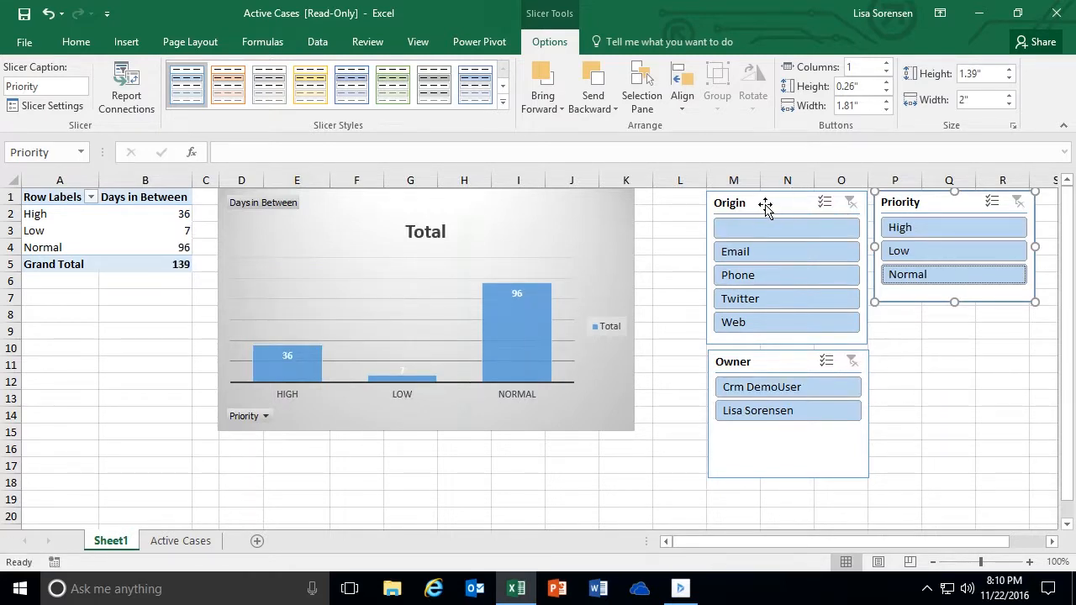
Step: Save the workbook to the Desktop as "Case Analysis By Days and Priority"
{"action": "left_click", "coordinate": [79, 42]}
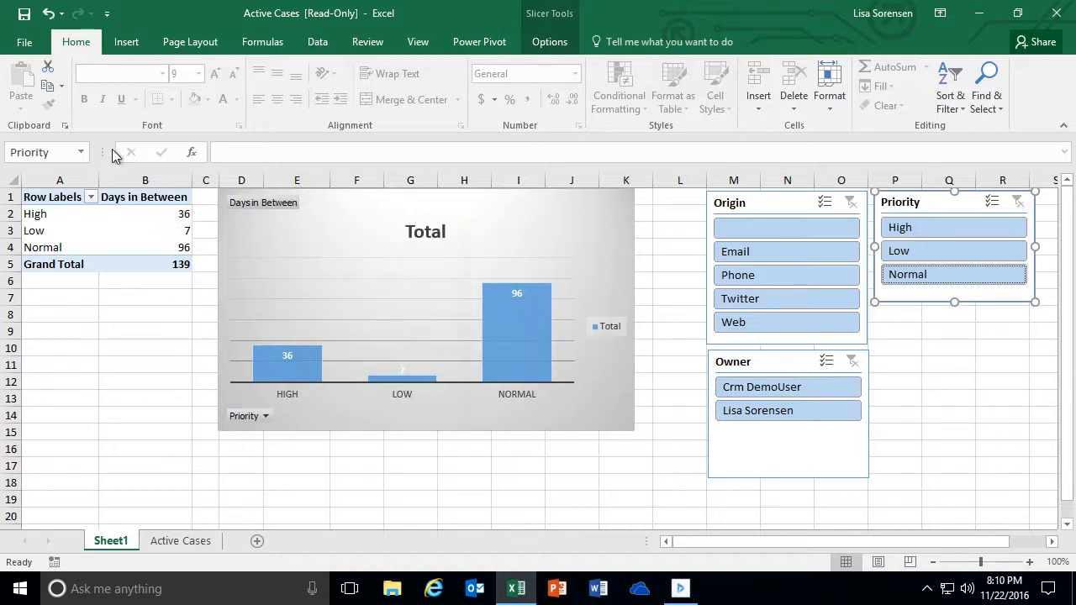
{"action": "left_click", "coordinate": [24, 44]}
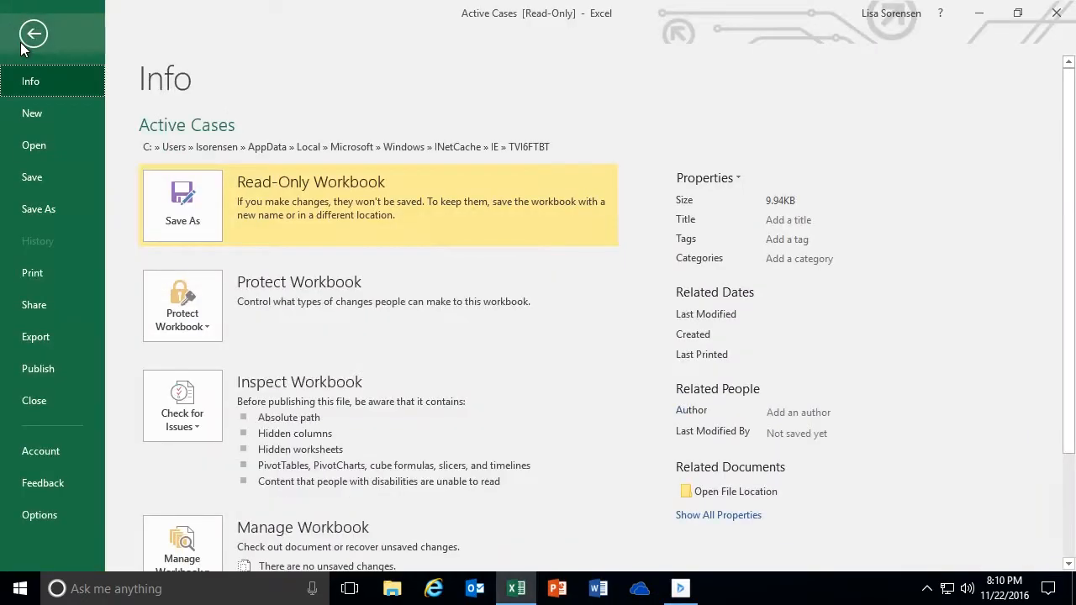
{"action": "left_click", "coordinate": [180, 191]}
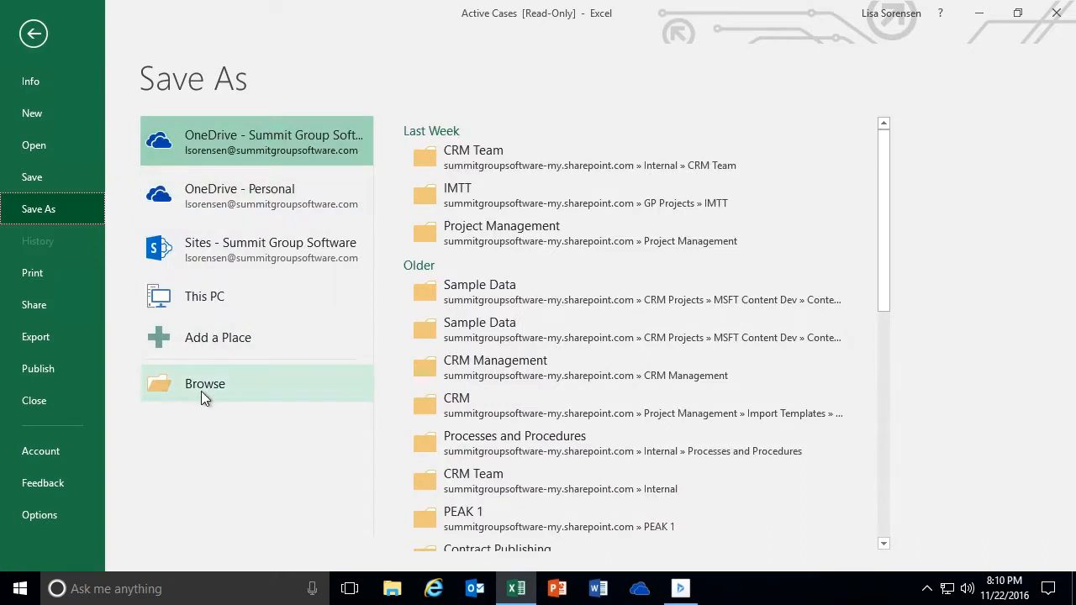
{"action": "left_click", "coordinate": [212, 311]}
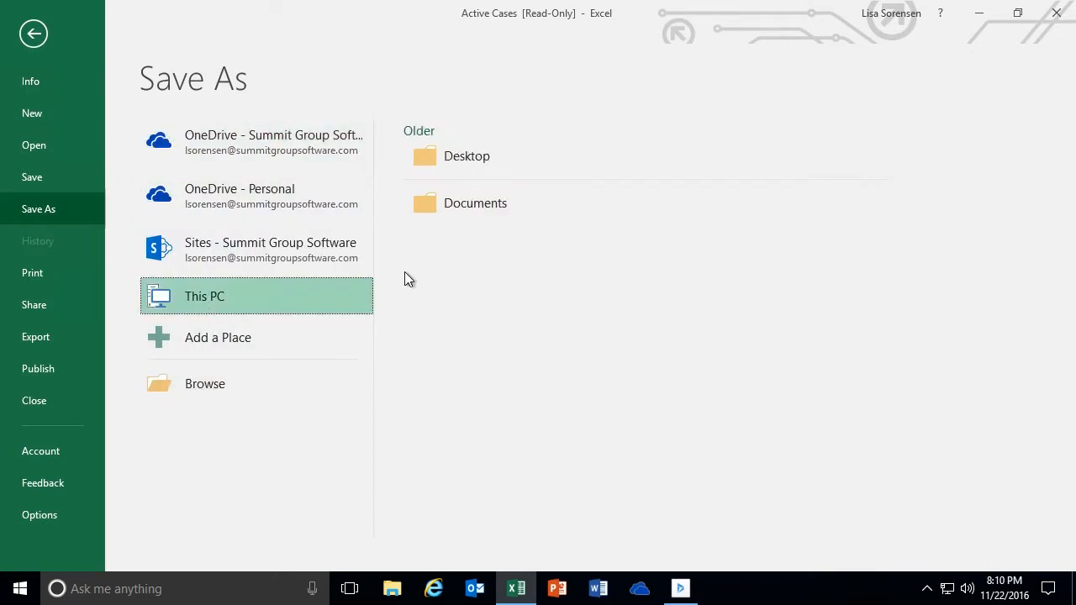
{"action": "left_click", "coordinate": [457, 160]}
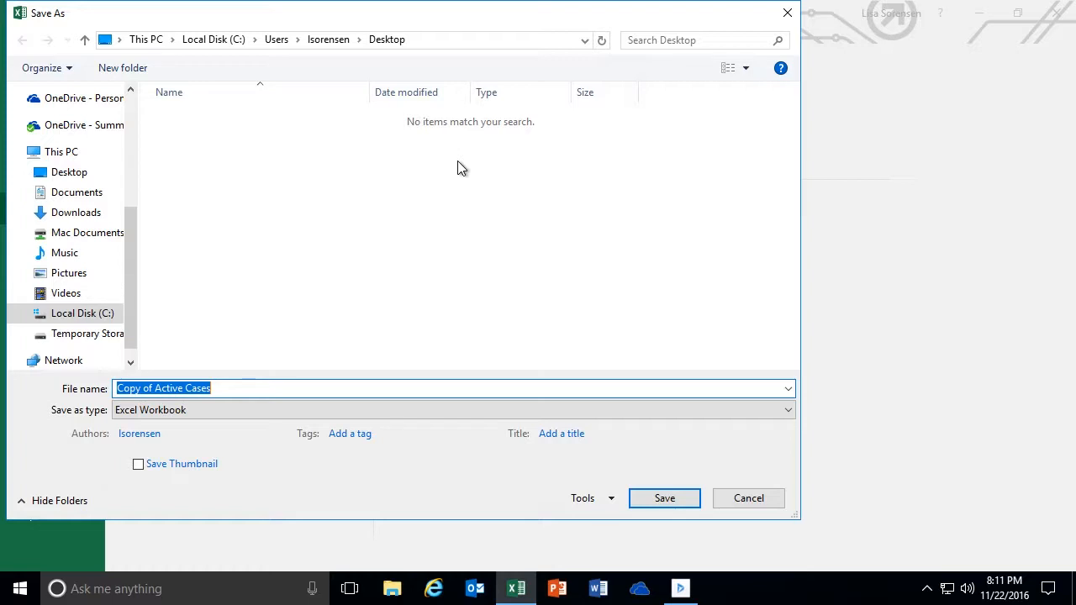
{"action": "type", "text": "Case Analysis By Days and Priority"}
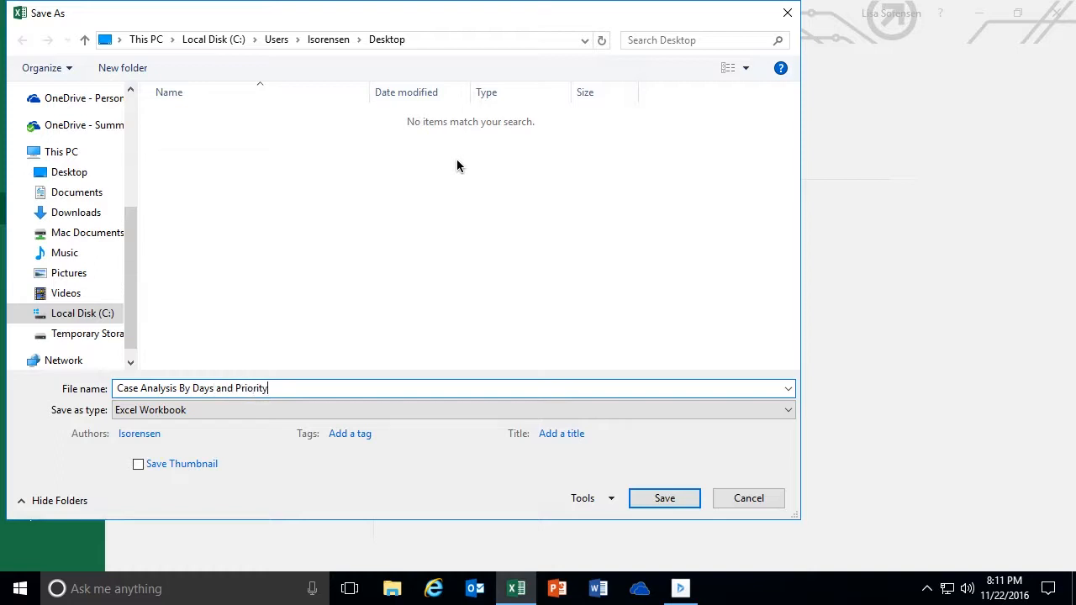
{"action": "left_click", "coordinate": [661, 500]}
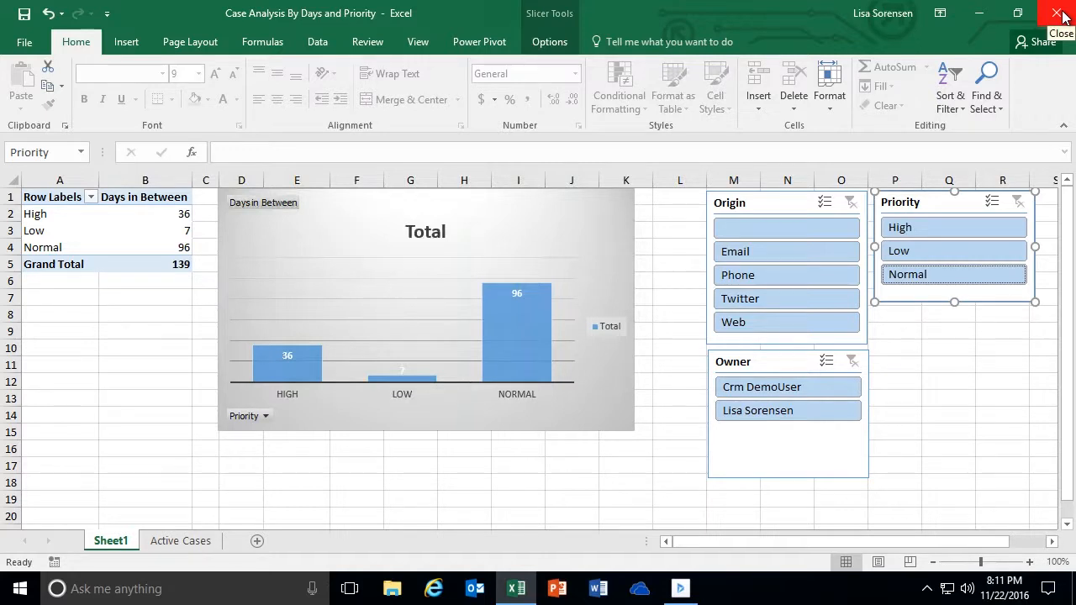
Step: Rename the PivotChart sheet, Sheet1, as "Case Analysis"
{"action": "double_click", "coordinate": [107, 541]}
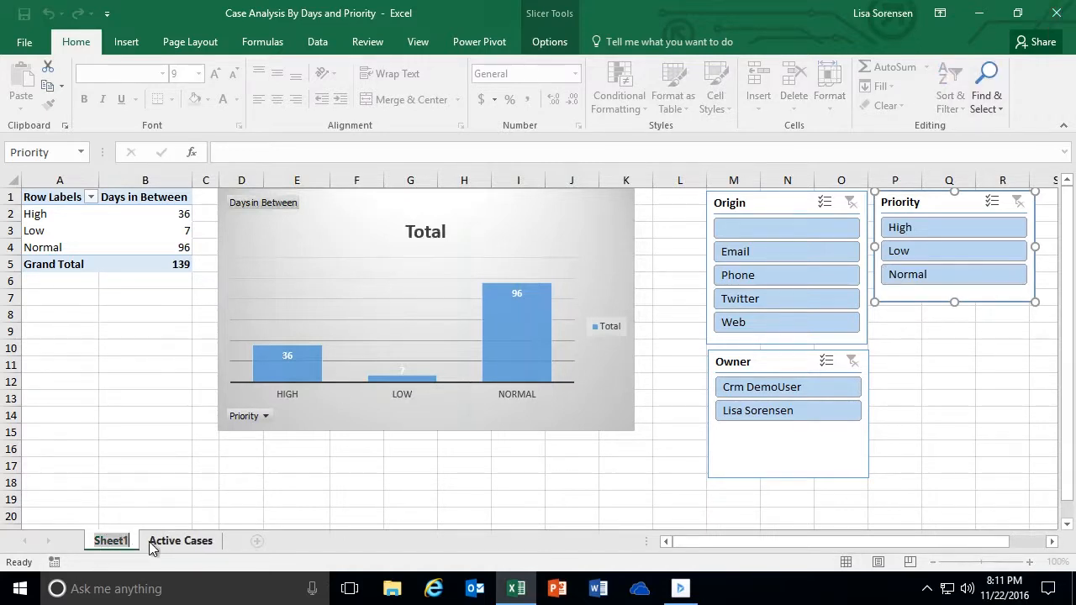
{"action": "type", "text": "Case Analysis"}
{"action": "key", "text": "Return"}
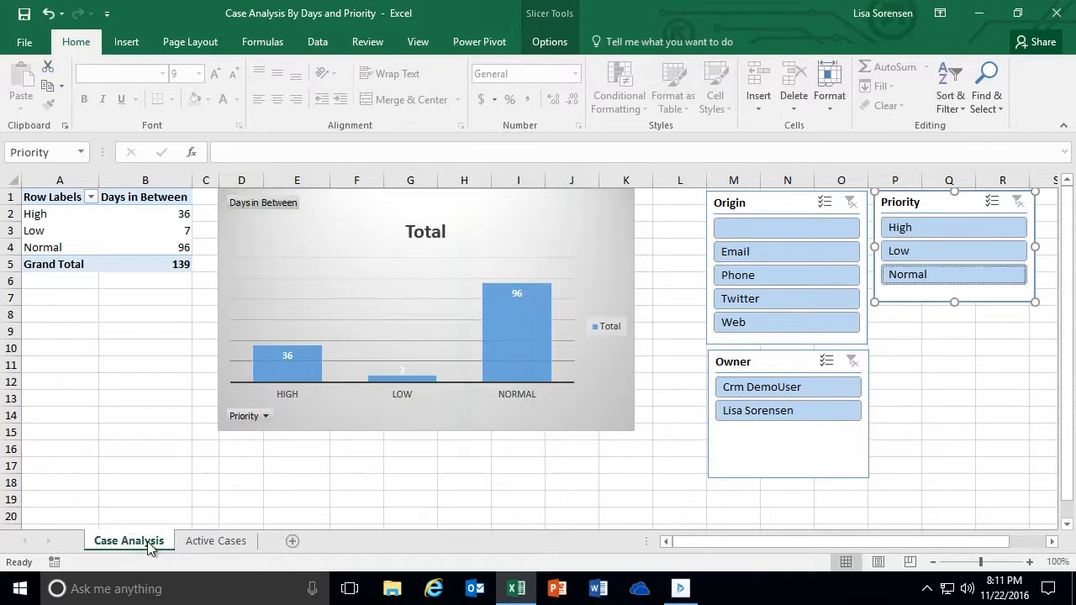
Step: Check the case table on the Active Cases sheet, return to the Case Analysis sheet, then save and close the workbook
{"action": "left_click", "coordinate": [214, 541]}
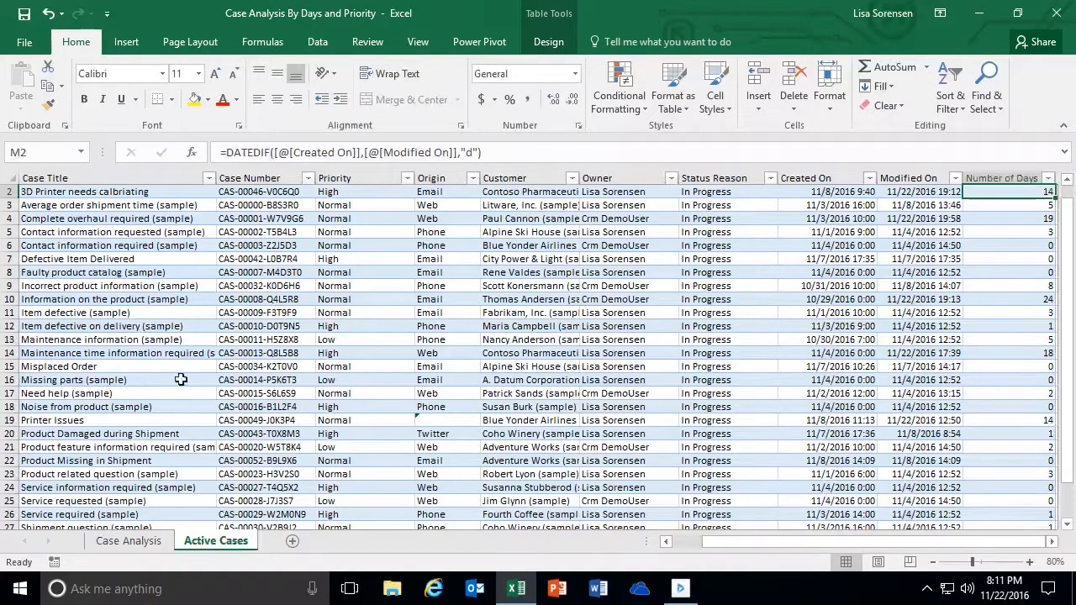
{"action": "left_click", "coordinate": [1029, 561]}
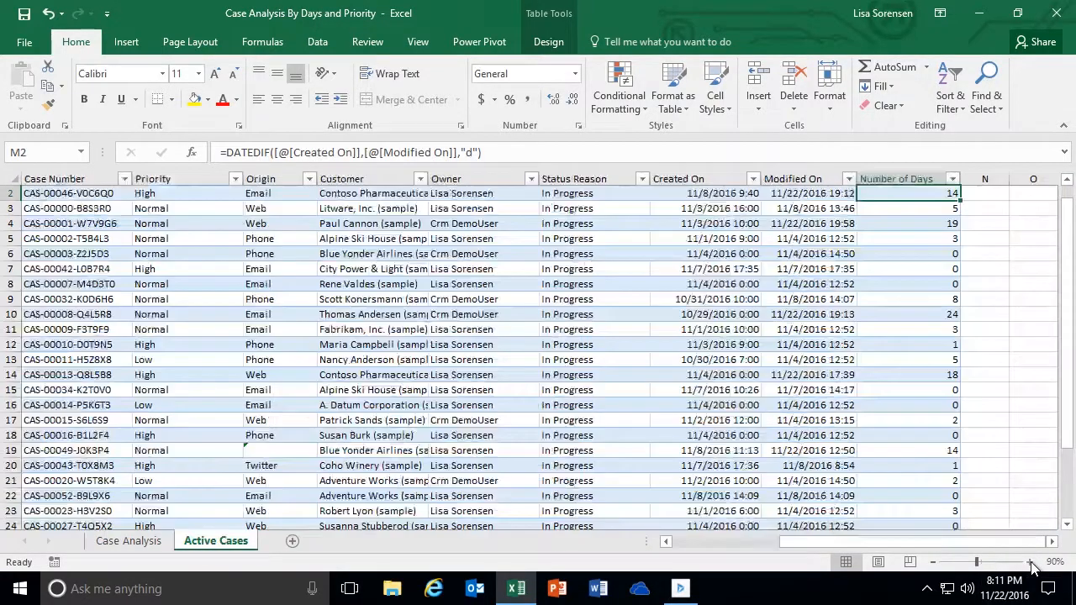
{"action": "left_click", "coordinate": [933, 563]}
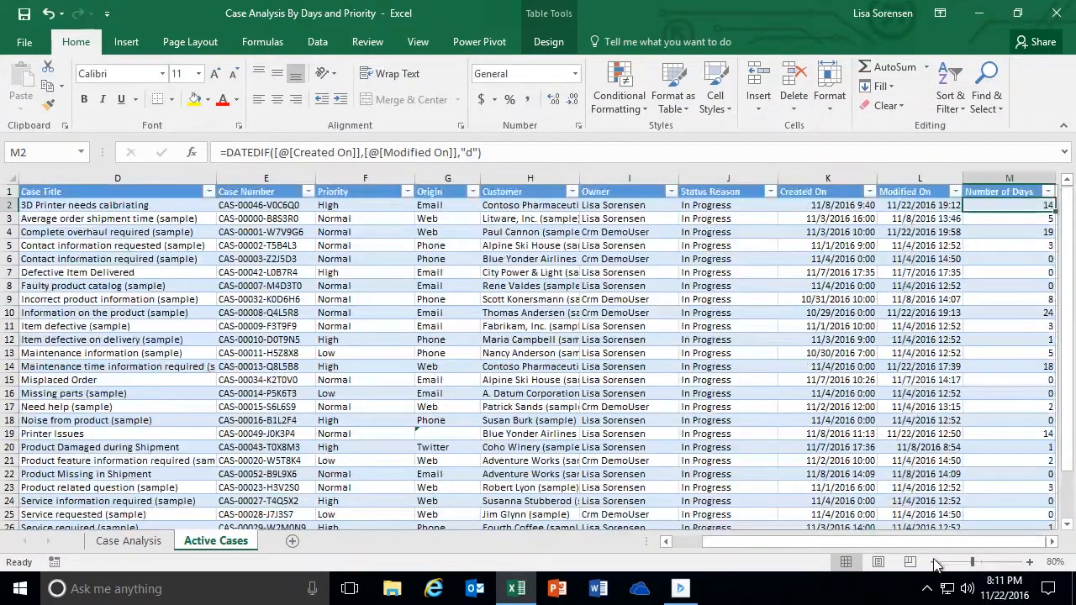
{"action": "left_click", "coordinate": [113, 542]}
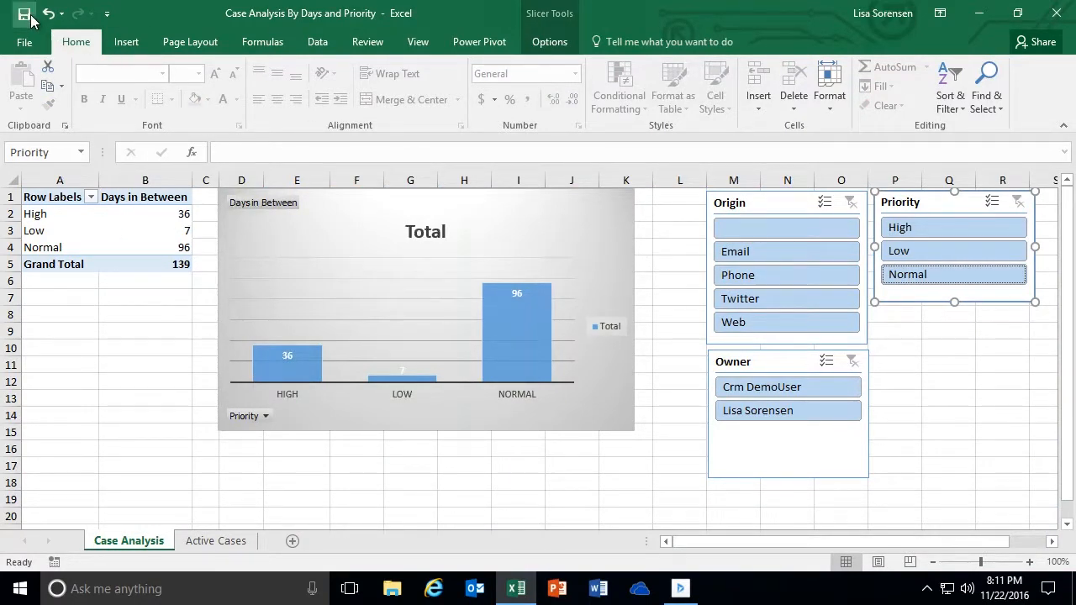
{"action": "left_click", "coordinate": [1056, 14]}
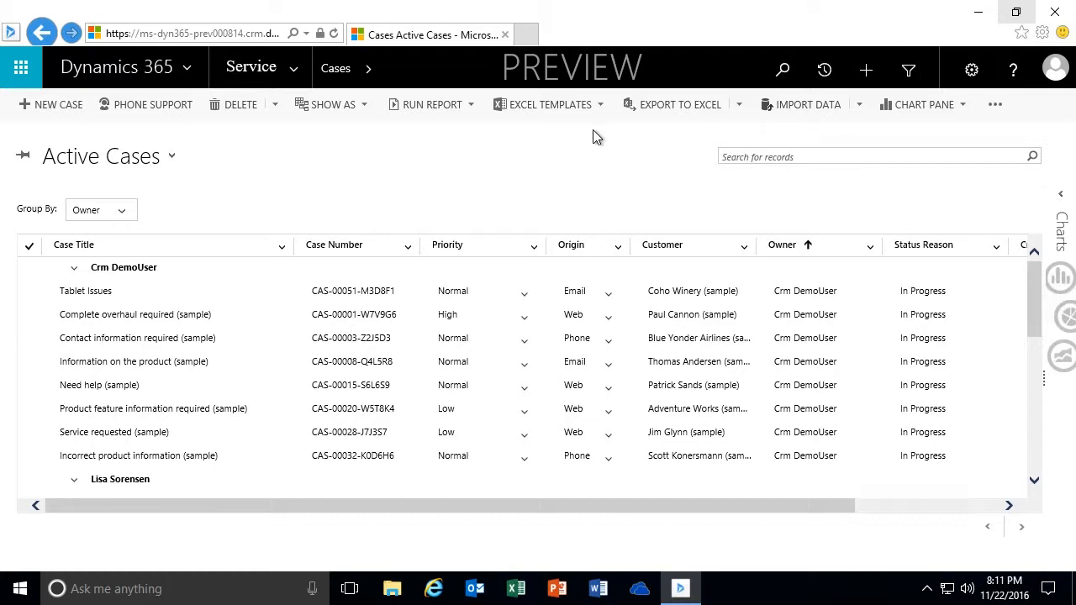
Step: Upload "Case Analysis By Days and Priority" from the Desktop as a new Excel template for the Active Cases view
{"action": "left_click", "coordinate": [601, 106]}
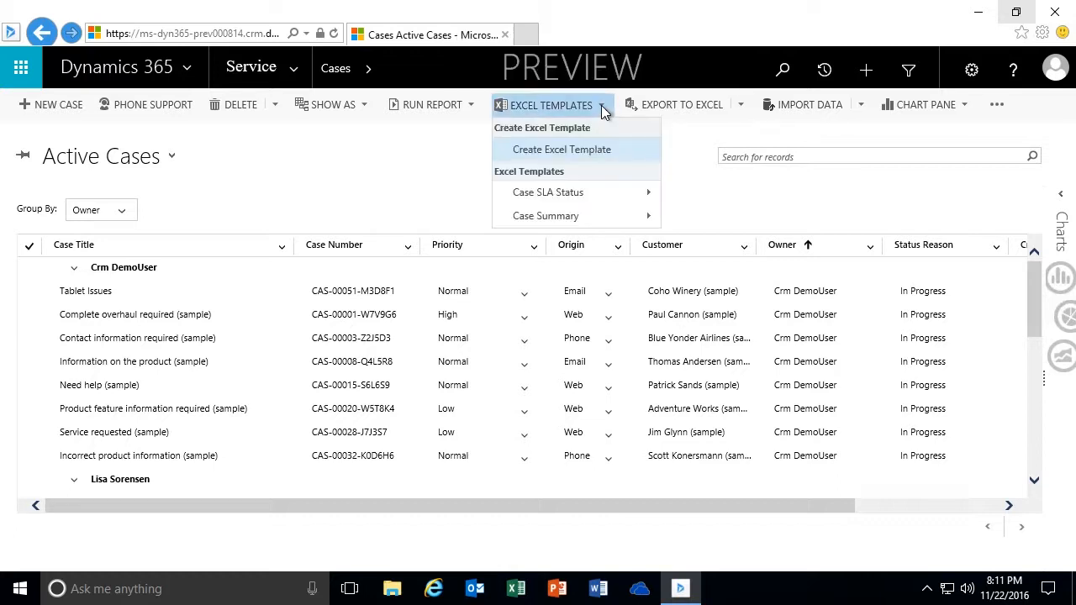
{"action": "left_click", "coordinate": [544, 149]}
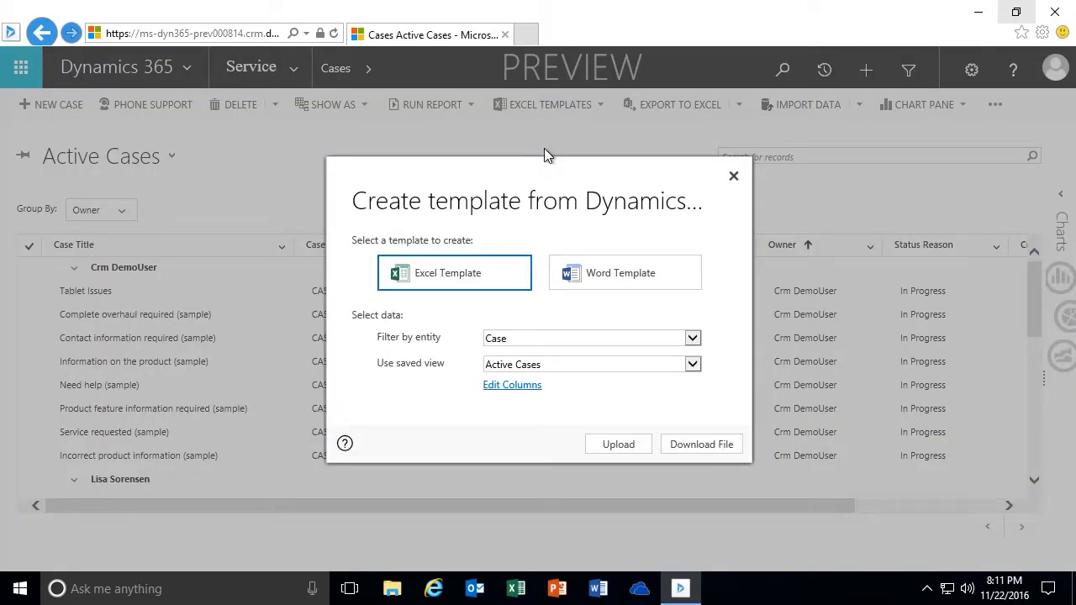
{"action": "left_click", "coordinate": [615, 450]}
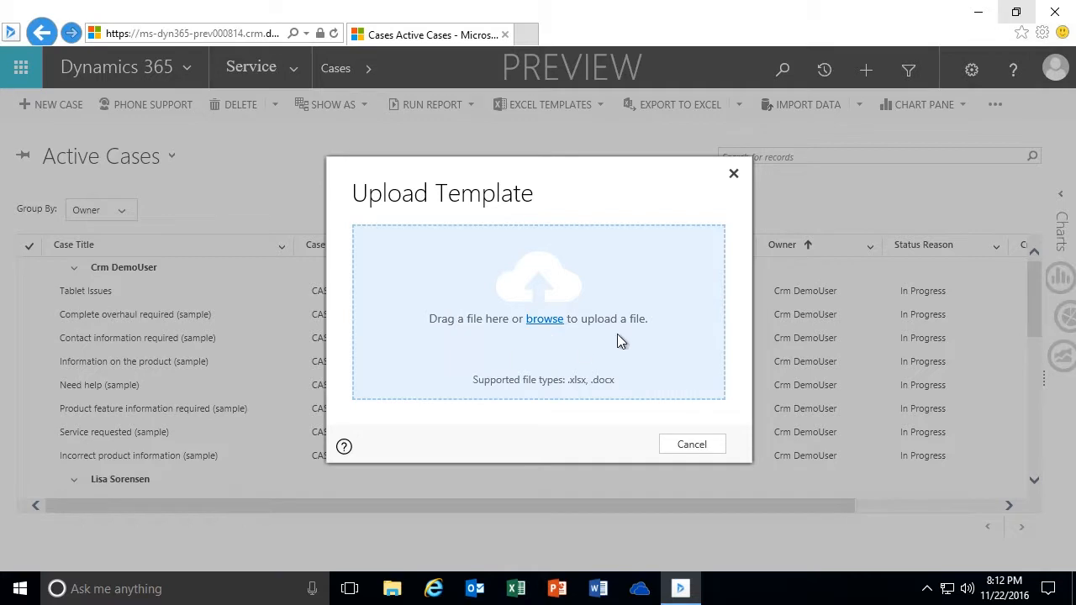
{"action": "left_click", "coordinate": [543, 325]}
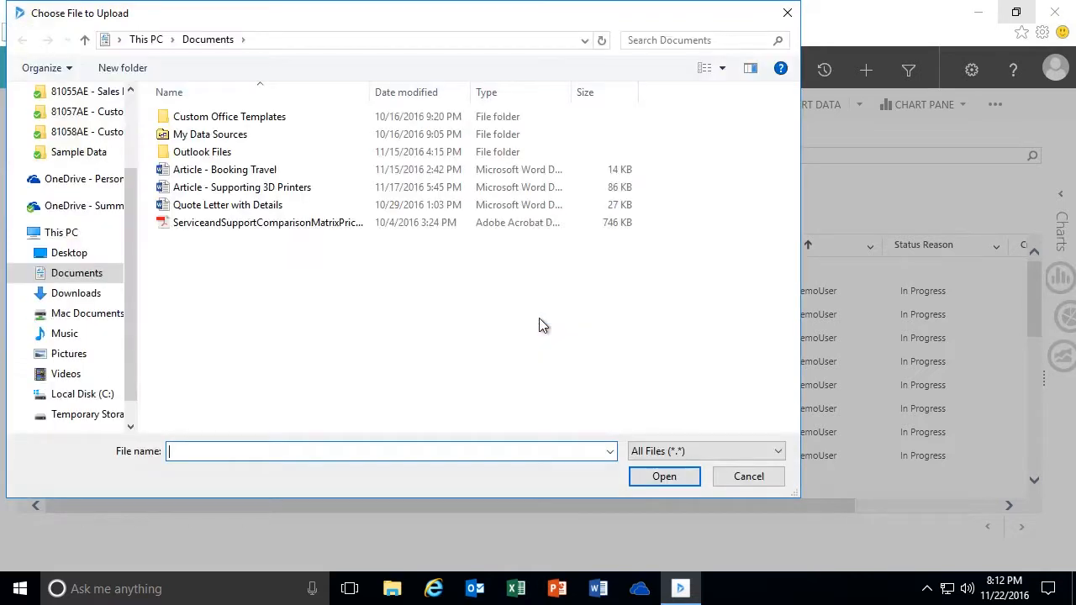
{"action": "left_click_drag", "start_coordinate": [132, 177], "coordinate": [132, 92]}
{"action": "left_click", "coordinate": [69, 124]}
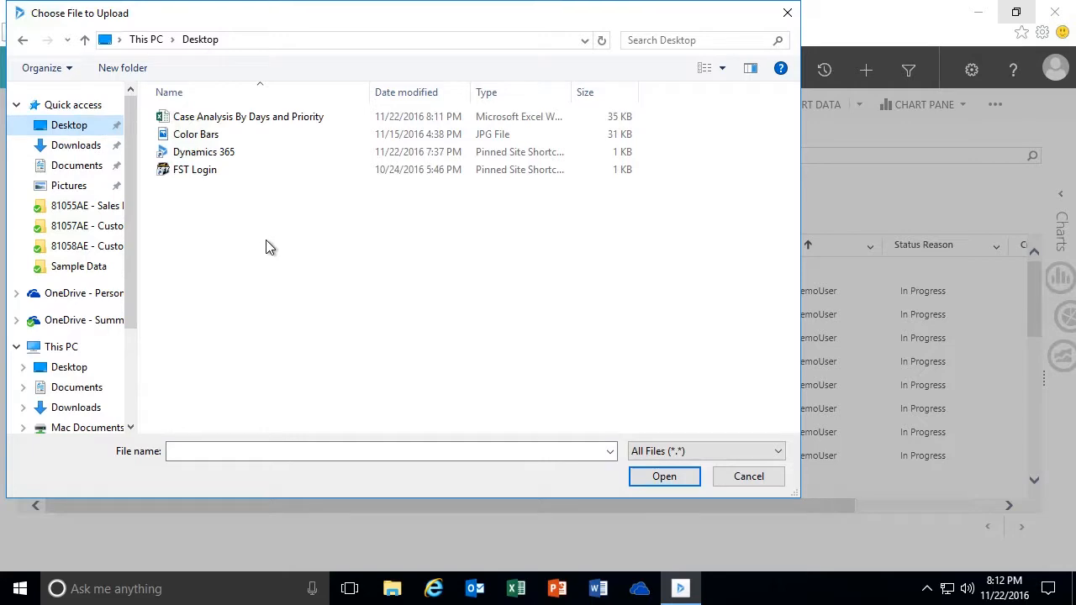
{"action": "left_click", "coordinate": [265, 118]}
{"action": "left_click", "coordinate": [655, 479]}
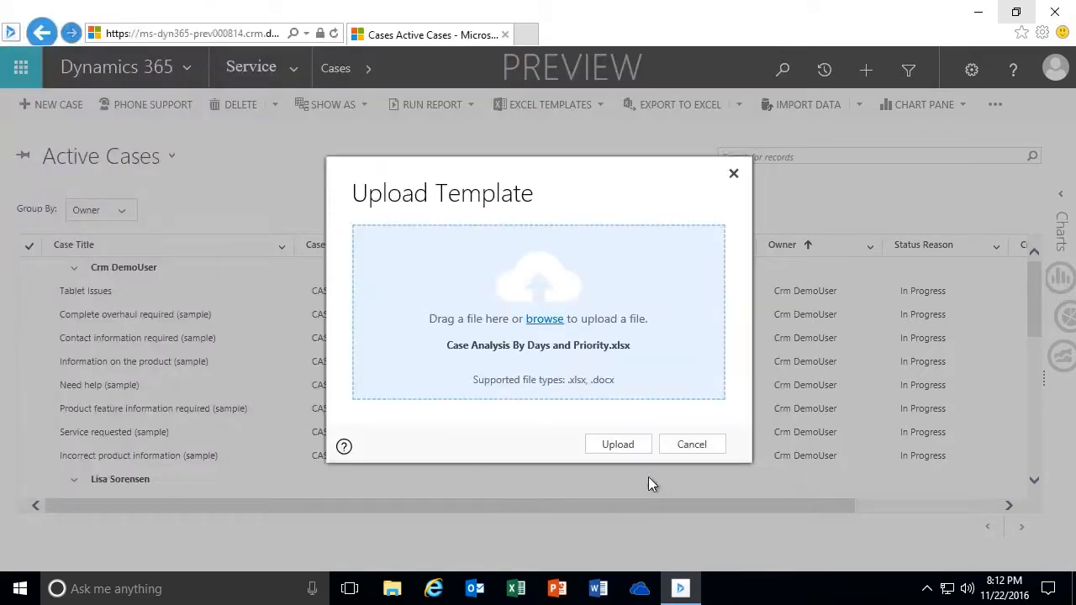
{"action": "left_click", "coordinate": [610, 444]}
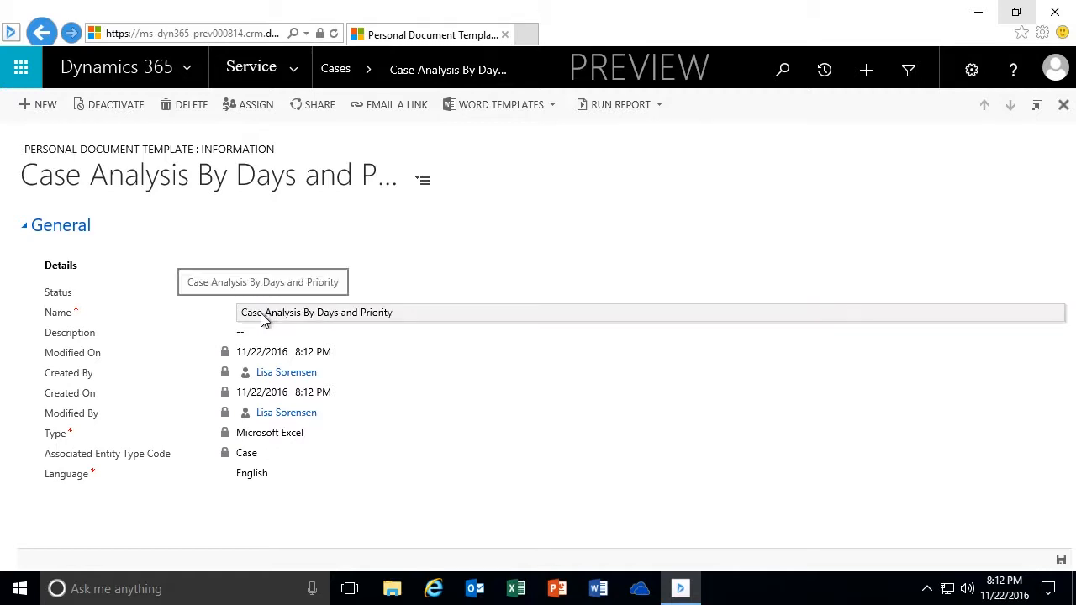
Step: Rename the uploaded personal document template as "Case Analysis By Priority"
{"action": "left_click", "coordinate": [404, 311]}
{"action": "left_click", "coordinate": [410, 312]}
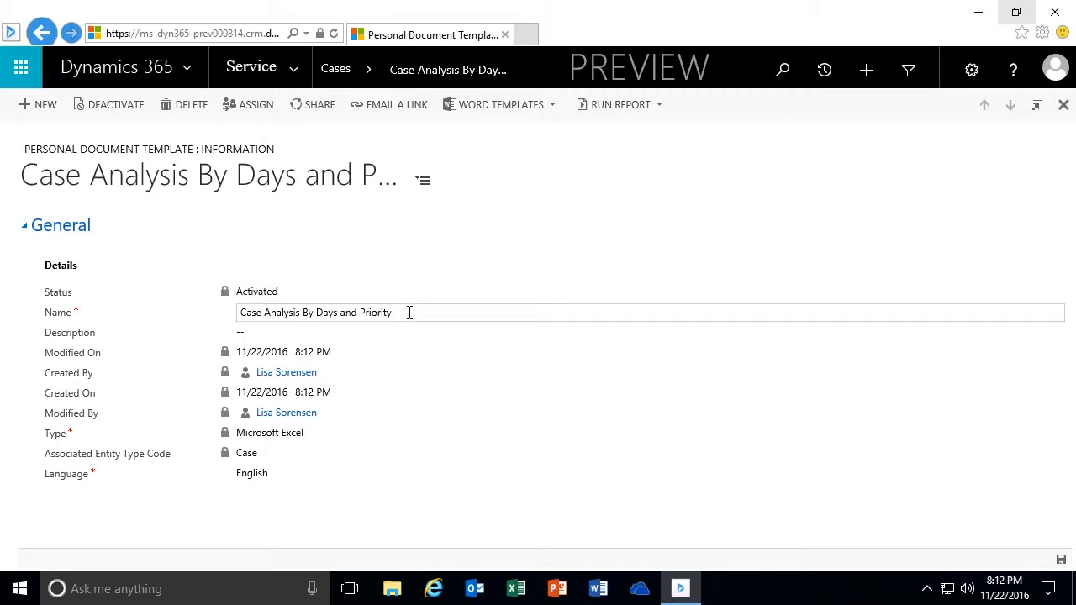
{"action": "key", "text": "BackSpace"}
{"action": "key", "text": "BackSpace"}
{"action": "key", "text": "BackSpace"}
{"action": "key", "text": "BackSpace"}
{"action": "key", "text": "BackSpace"}
{"action": "key", "text": "BackSpace"}
{"action": "key", "text": "BackSpace"}
{"action": "key", "text": "BackSpace"}
{"action": "key", "text": "BackSpace"}
{"action": "key", "text": "BackSpace"}
{"action": "key", "text": "BackSpace"}
{"action": "key", "text": "BackSpace"}
{"action": "key", "text": "BackSpace"}
{"action": "key", "text": "BackSpace"}
{"action": "key", "text": "BackSpace"}
{"action": "key", "text": "BackSpace"}
{"action": "key", "text": "BackSpace"}
{"action": "key", "text": "BackSpace"}
{"action": "key", "text": "BackSpace"}
{"action": "key", "text": "BackSpace"}
{"action": "type", "text": "By Priority"}
Step: Set the template's description to "Pivot Table and Chart By Number of Days between Created on and Modified On Fields", then save and close the record
{"action": "left_click", "coordinate": [389, 341]}
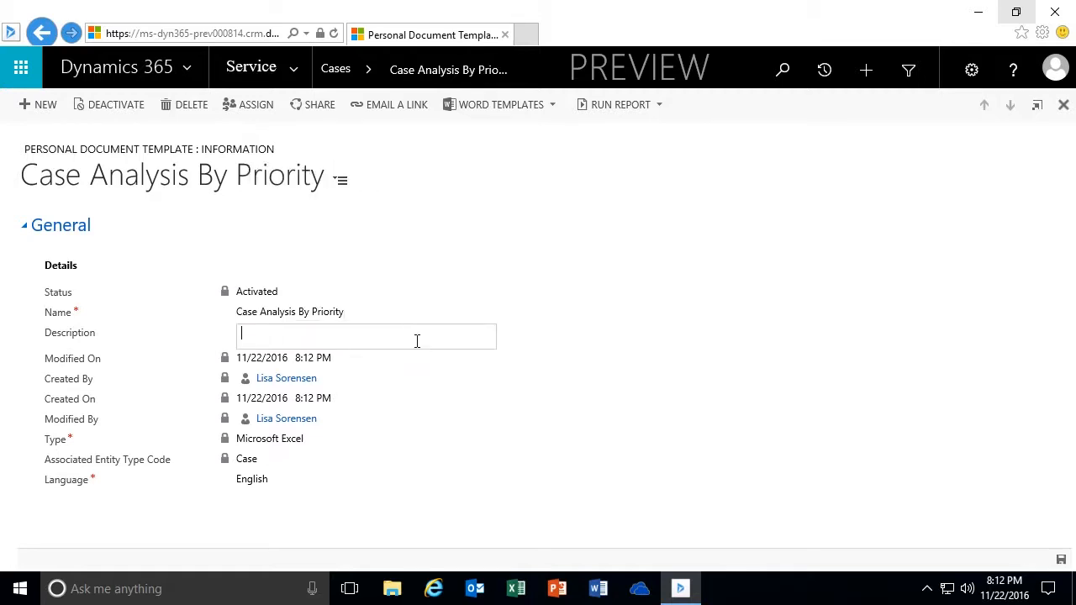
{"action": "type", "text": "Pivot Table and Chart By Number of Days between Cre"}
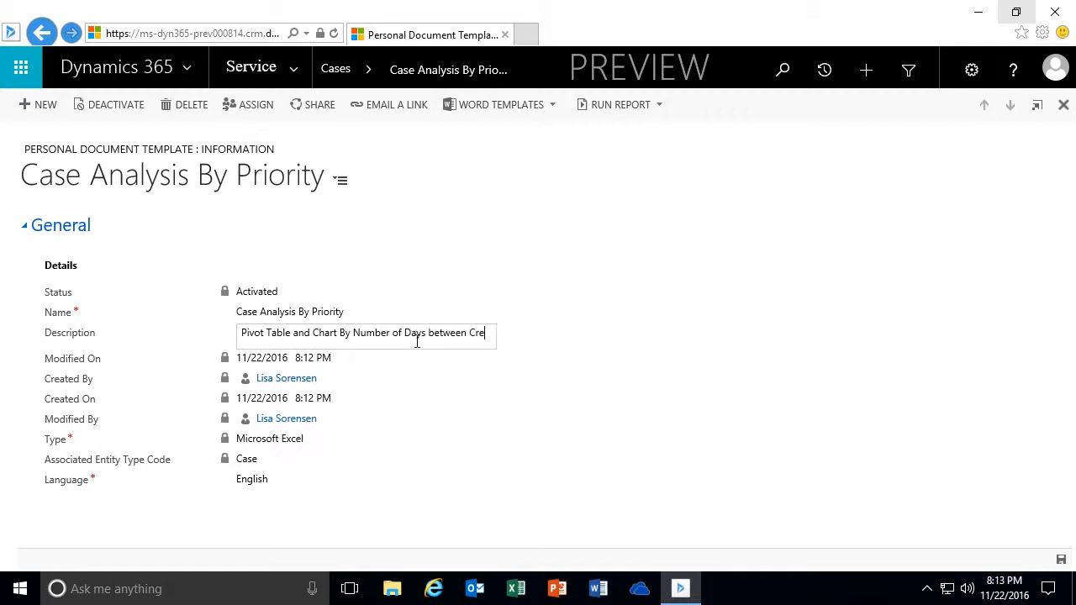
{"action": "type", "text": "ated on and Mod"}
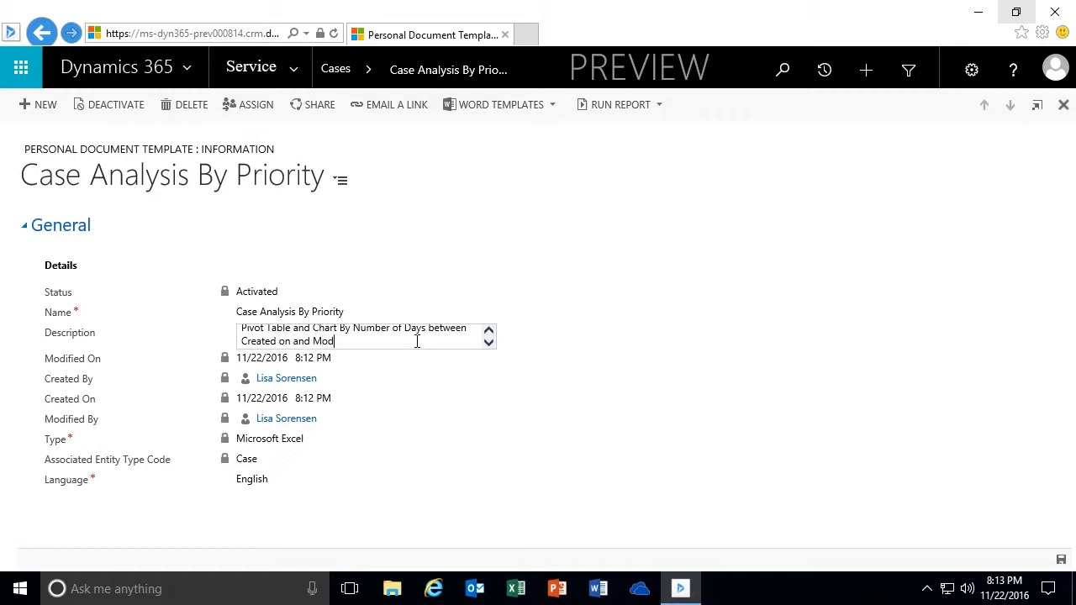
{"action": "type", "text": "ified On Fields"}
{"action": "left_click", "coordinate": [1060, 559]}
{"action": "left_click", "coordinate": [1064, 107]}
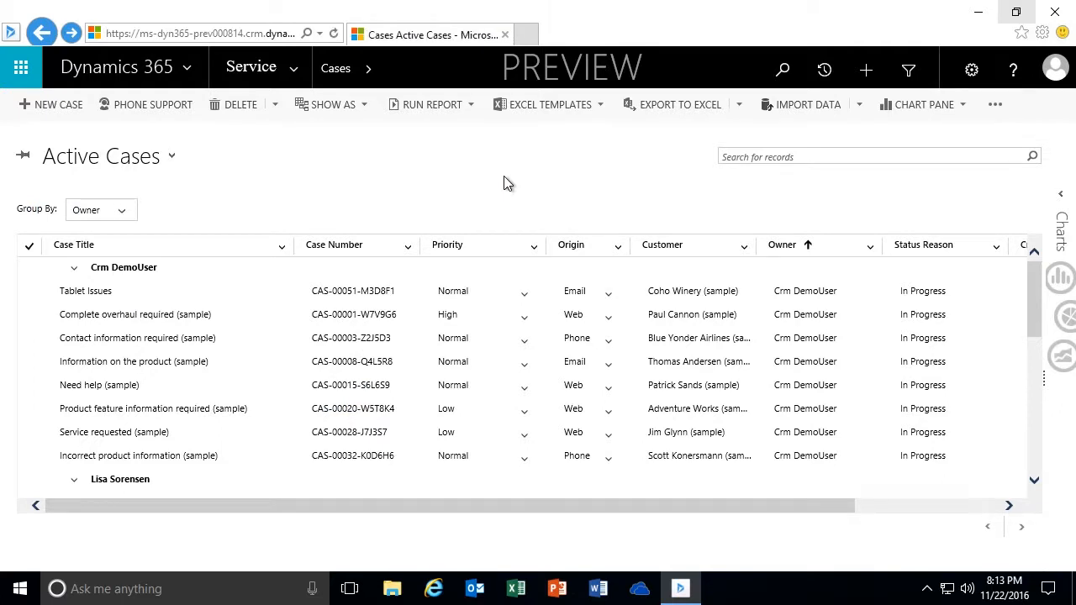
Step: Open the personal template Case Analysis By Priority in Excel Online from Active Cases and close the PivotTable Fields pane
{"action": "left_click", "coordinate": [600, 106]}
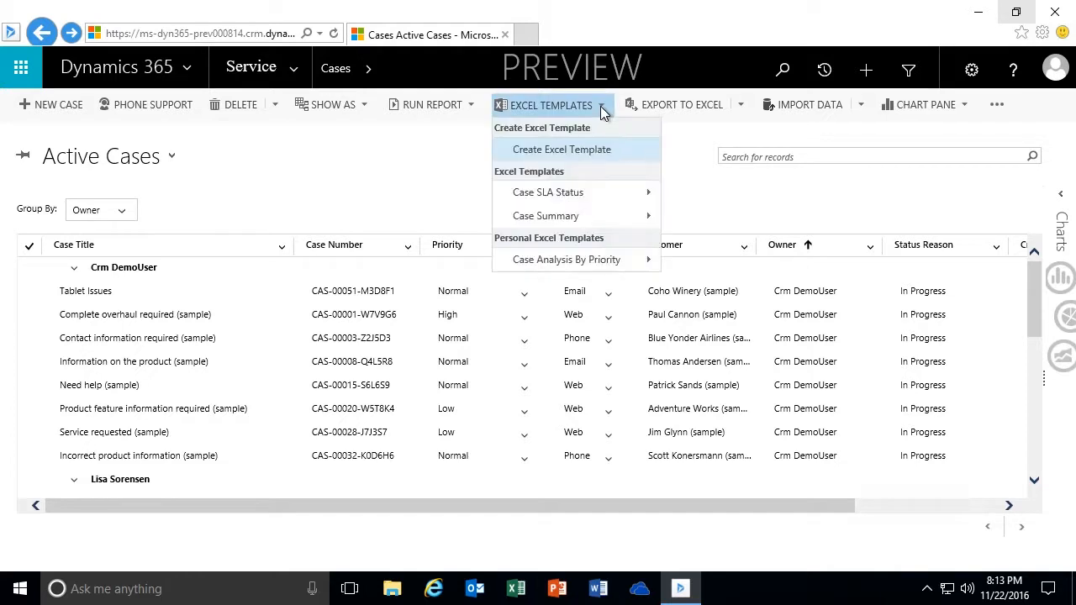
{"action": "left_click", "coordinate": [611, 264]}
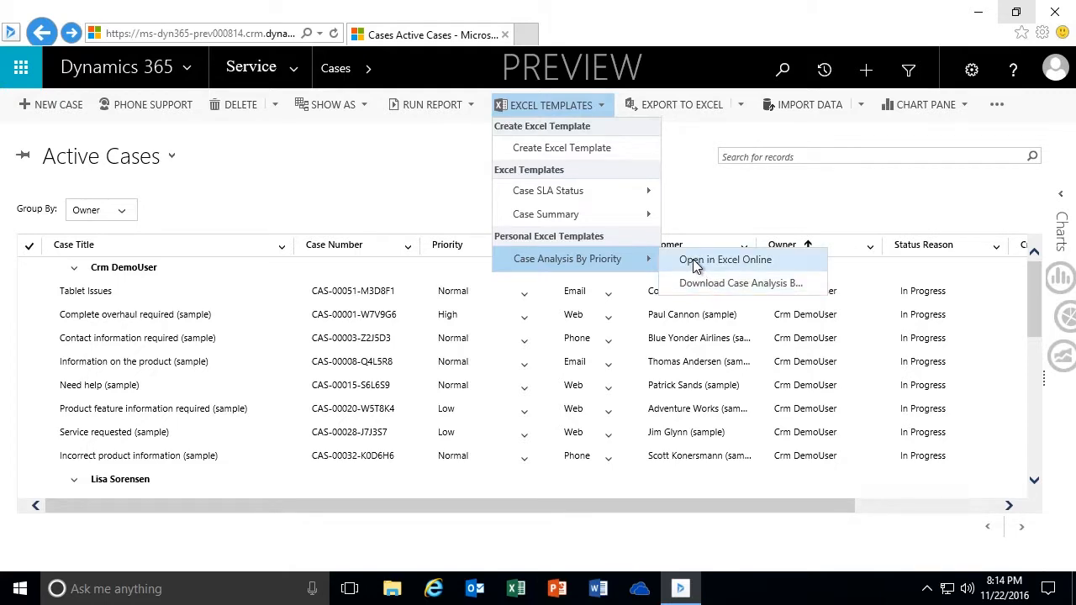
{"action": "left_click", "coordinate": [693, 259]}
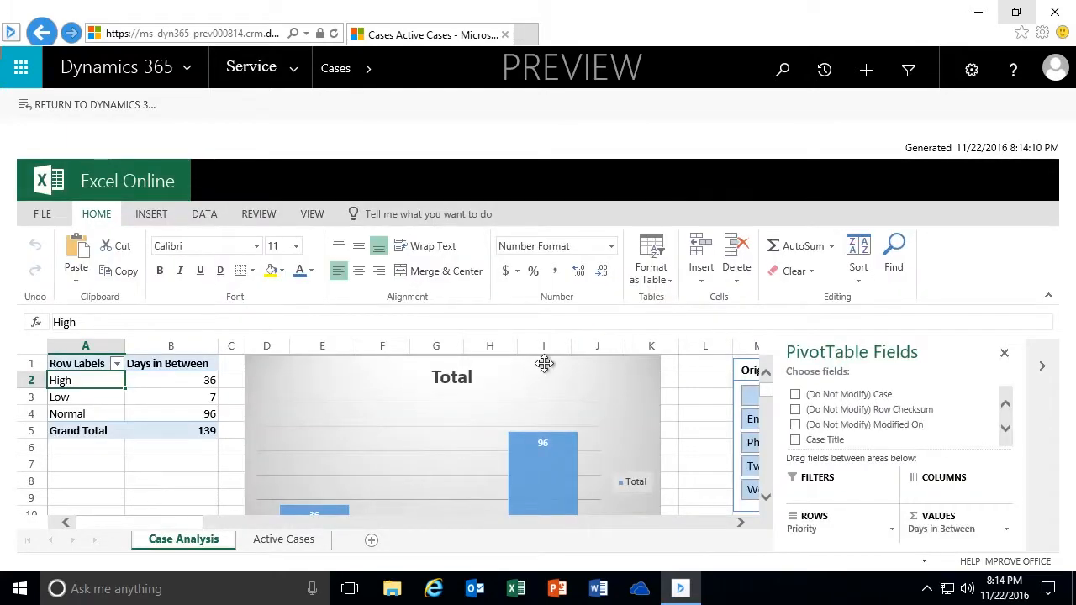
{"action": "left_click", "coordinate": [1004, 353]}
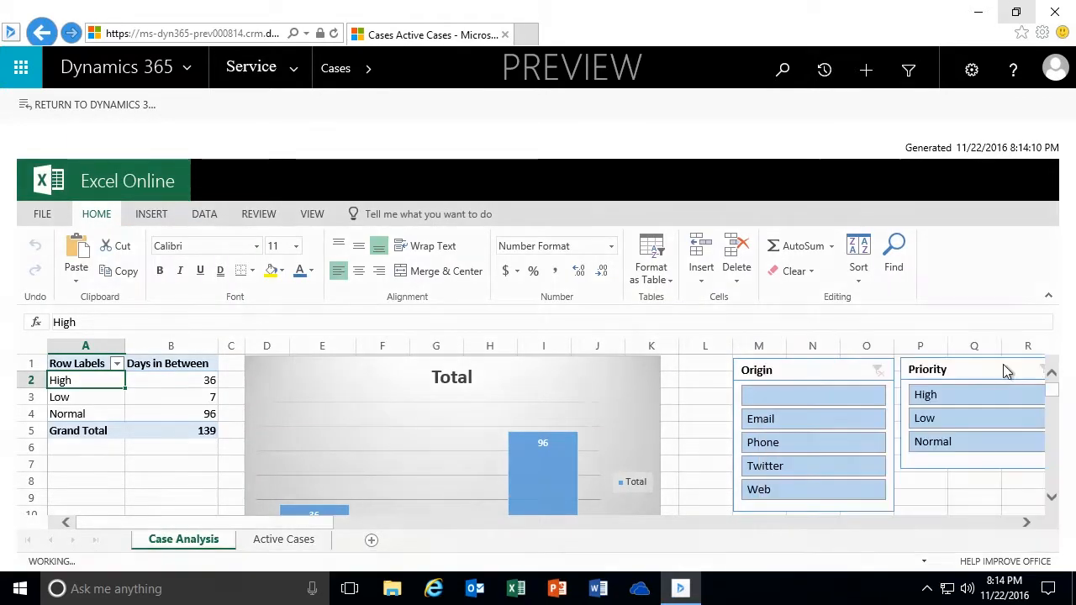
Step: Filter the online PivotChart by High, Low and Normal priority in turn with the Priority slicer
{"action": "left_click", "coordinate": [943, 395]}
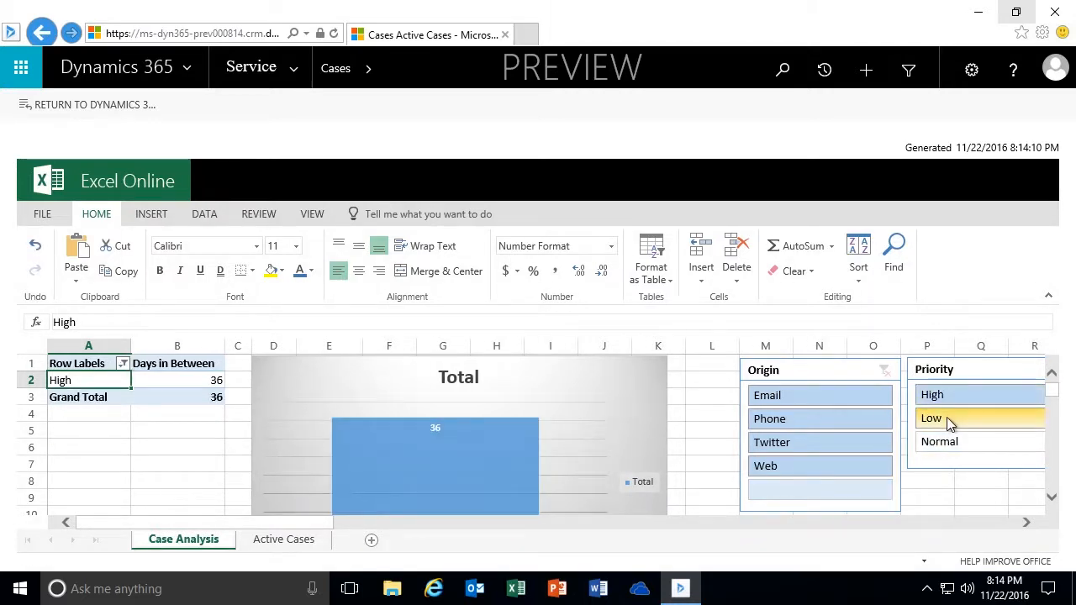
{"action": "left_click", "coordinate": [948, 420]}
{"action": "left_click", "coordinate": [945, 440]}
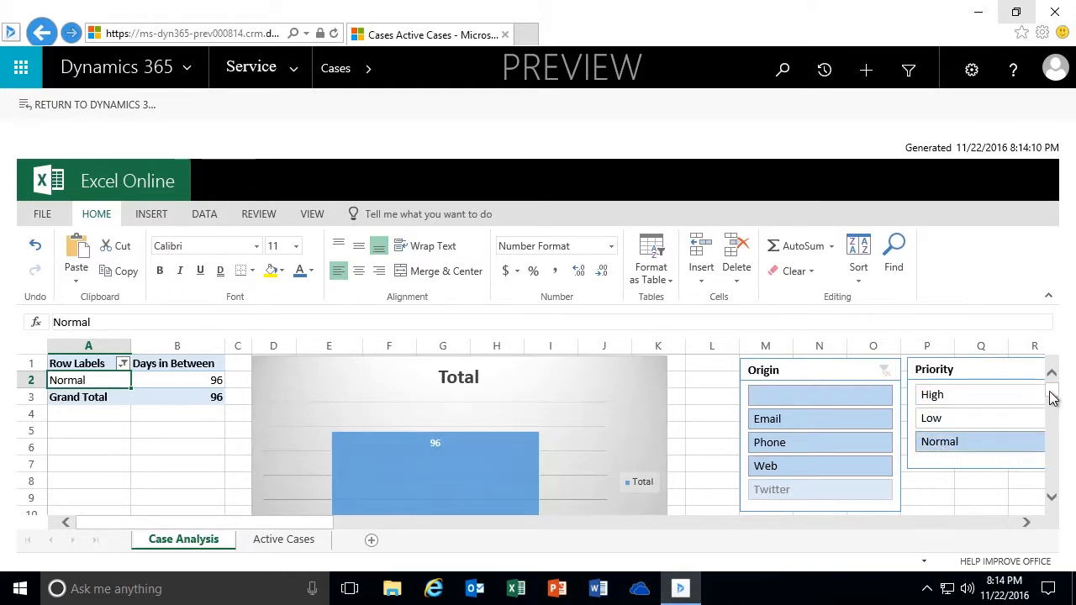
{"action": "scroll", "coordinate": [1050, 399], "scroll_direction": "down", "scroll_amount": 2}
{"action": "scroll", "coordinate": [1051, 395], "scroll_direction": "up", "scroll_amount": 2}
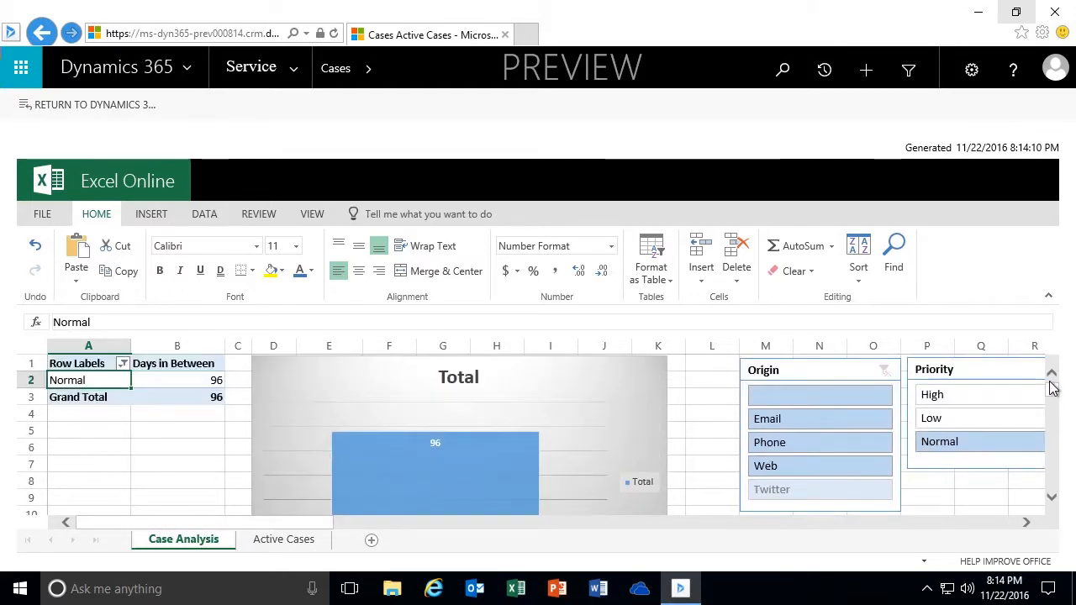
Step: Filter the Normal priority cases by Email, Phone and Web origin in turn, and clear the Origin filter
{"action": "left_click", "coordinate": [808, 419]}
{"action": "left_click", "coordinate": [799, 443]}
{"action": "left_click", "coordinate": [800, 465]}
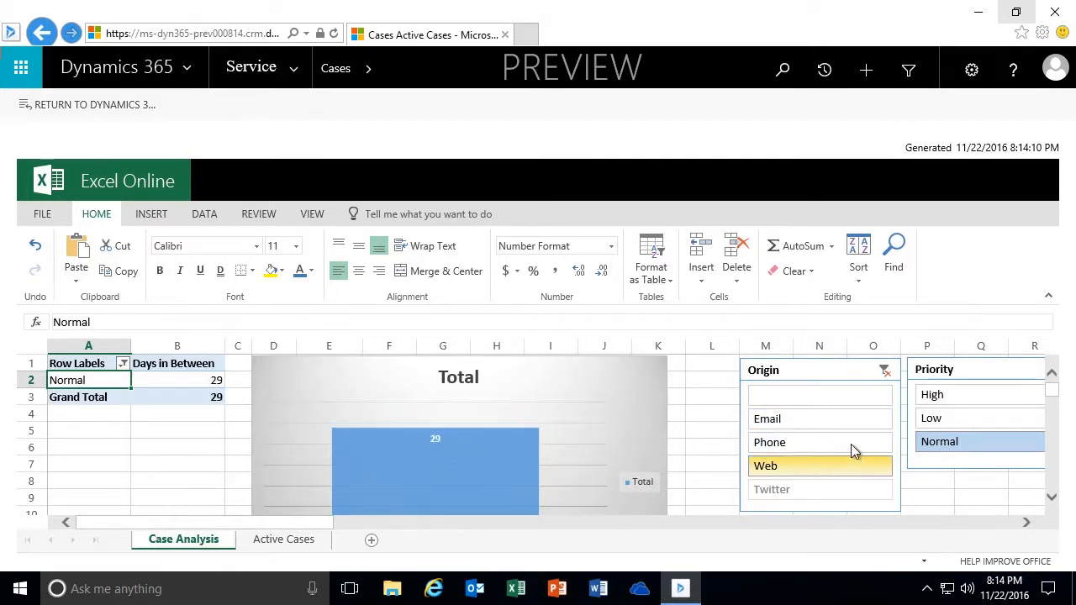
{"action": "left_click", "coordinate": [884, 370]}
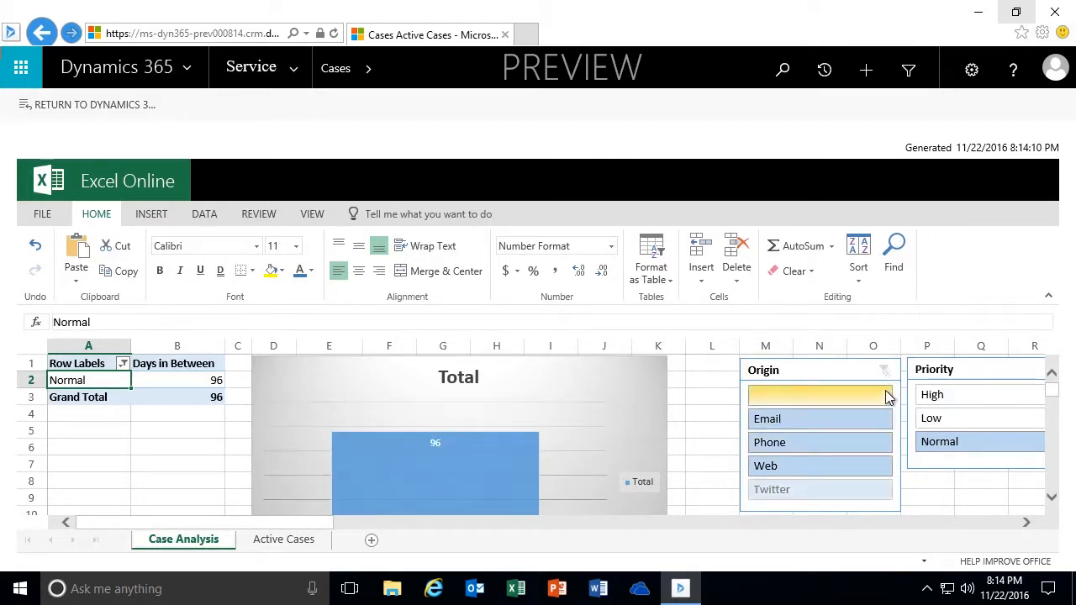
Step: Clear the Priority filter and return from Excel Online to the Active Cases view in Dynamics 365, discarding the Excel changes
{"action": "left_click", "coordinate": [1026, 523]}
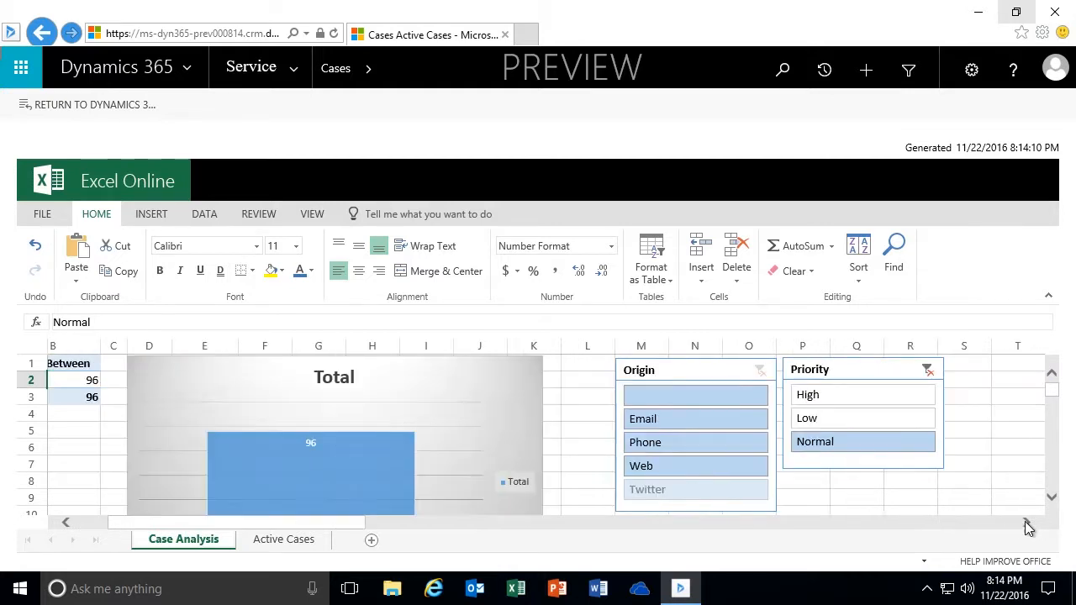
{"action": "left_click", "coordinate": [927, 370]}
{"action": "left_click_drag", "start_coordinate": [342, 520], "coordinate": [257, 528]}
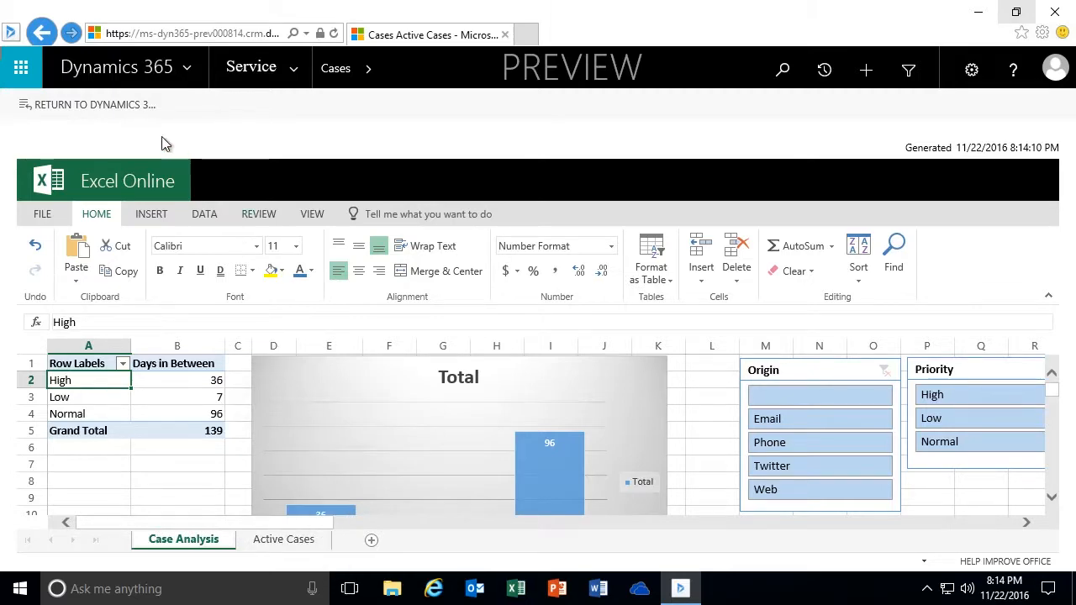
{"action": "left_click", "coordinate": [101, 106]}
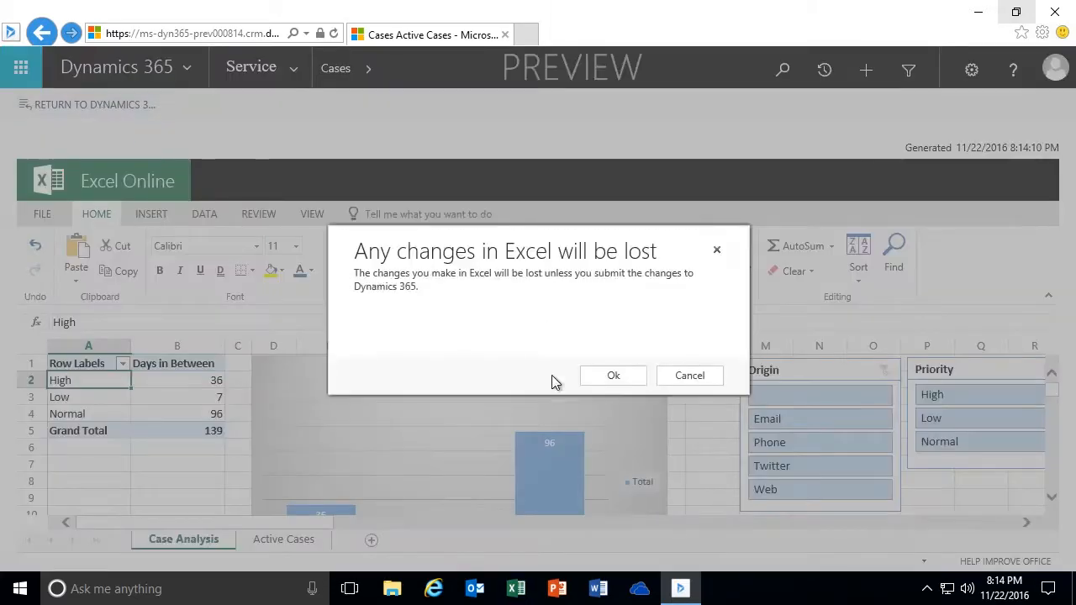
{"action": "left_click", "coordinate": [602, 377]}
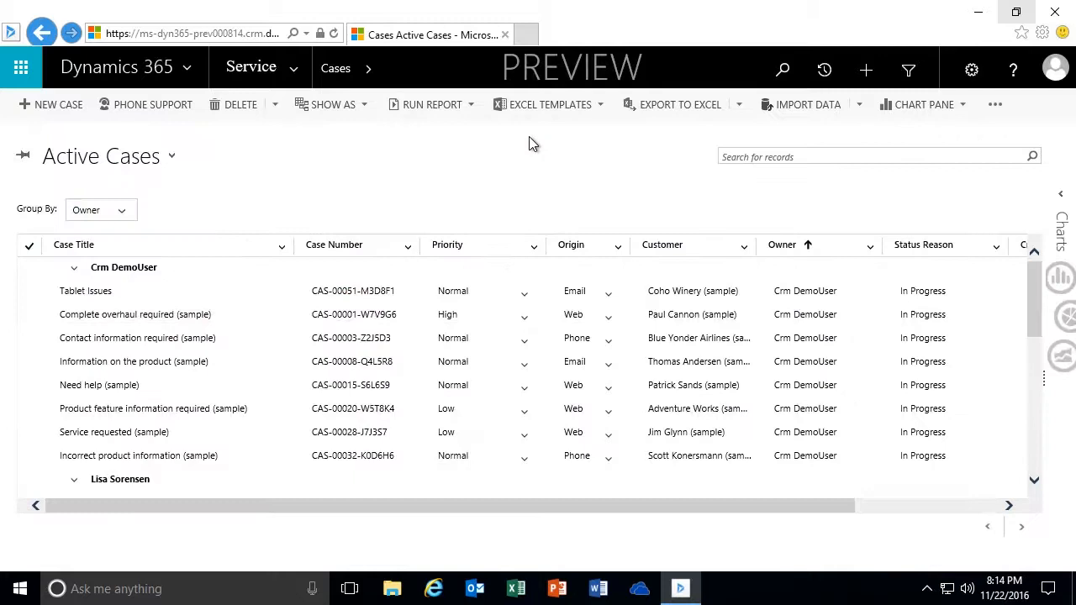
Step: Review the Create Excel Template options and the Excel templates offered for Active Cases without creating anything
{"action": "left_click", "coordinate": [602, 106]}
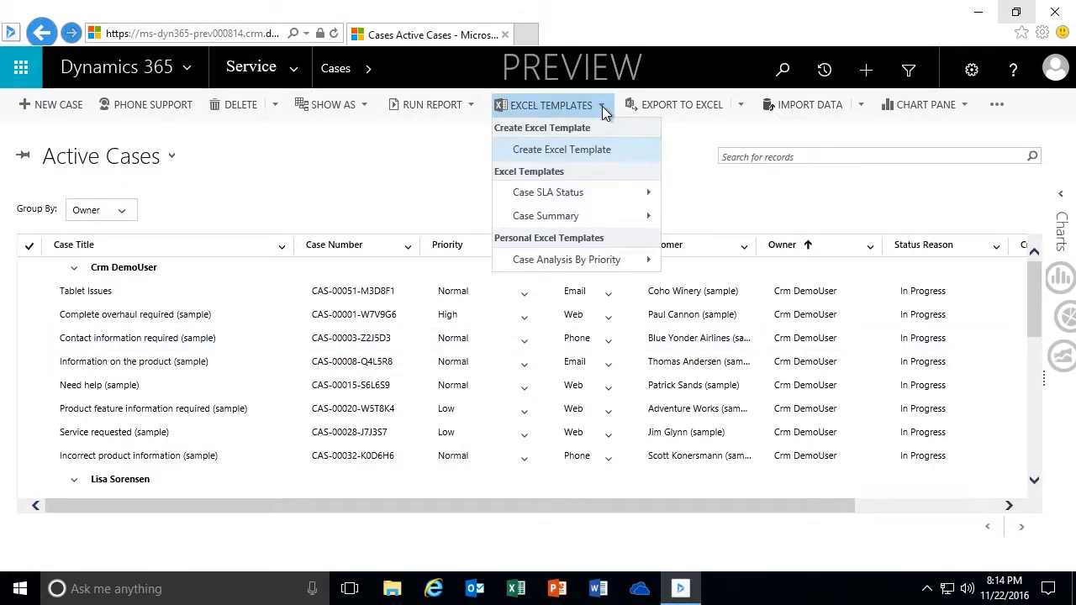
{"action": "left_click", "coordinate": [558, 150]}
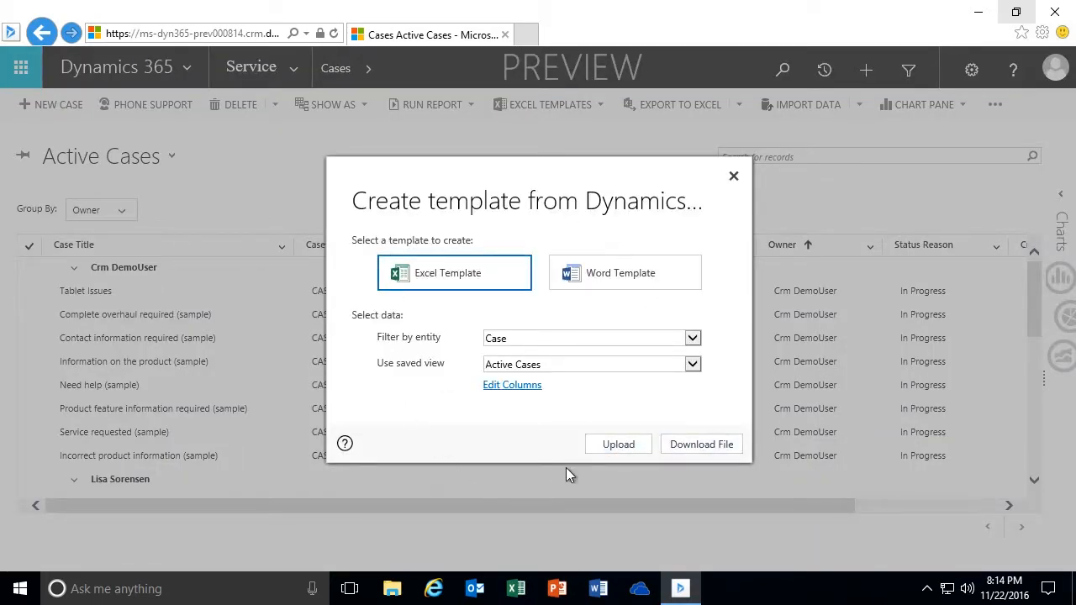
{"action": "left_click", "coordinate": [734, 177]}
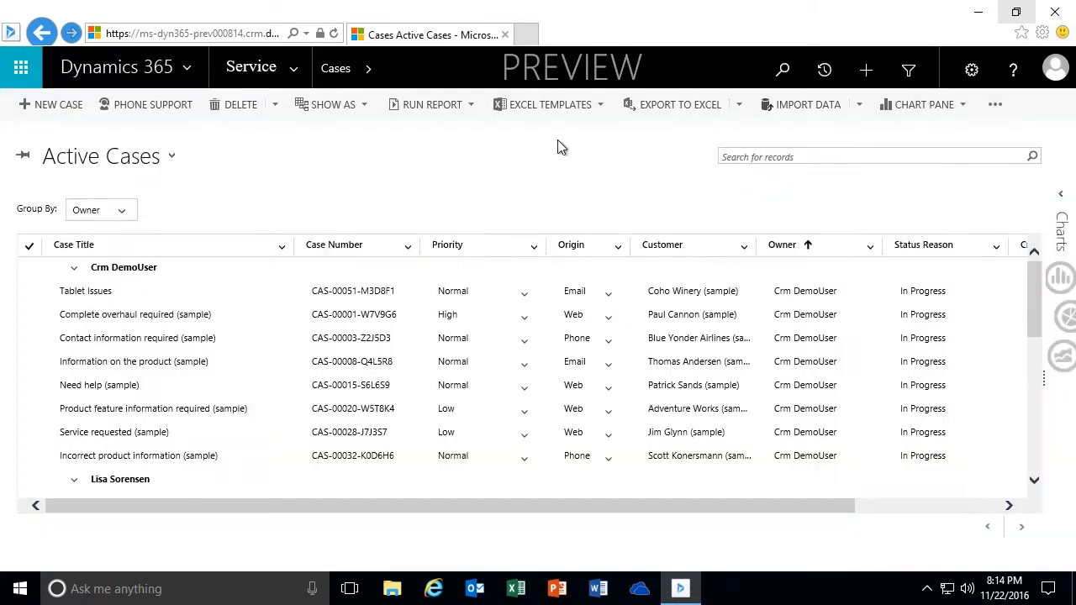
{"action": "left_click", "coordinate": [597, 107]}
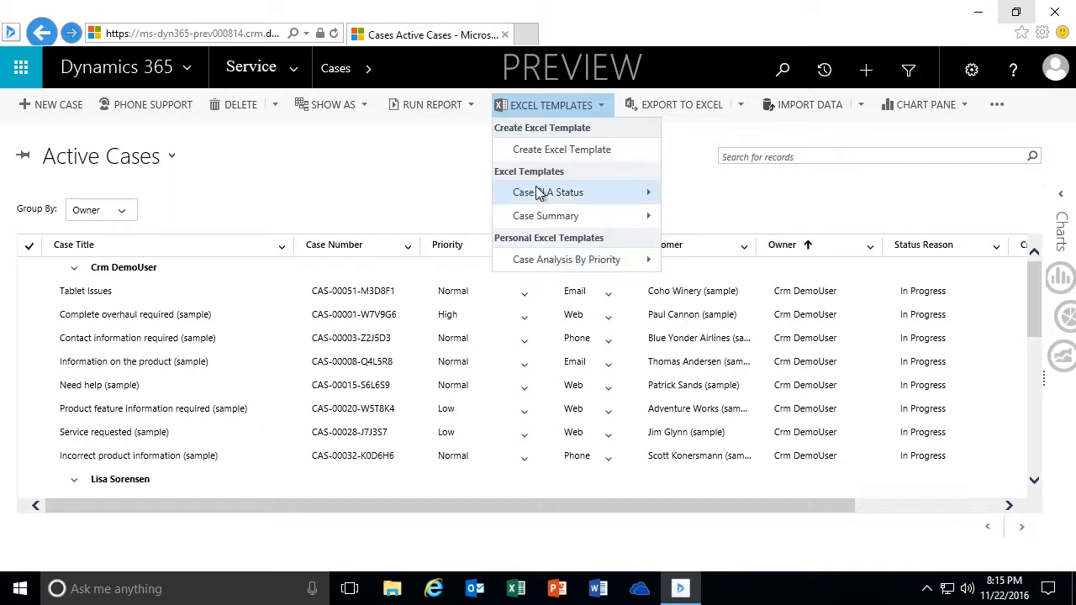
{"action": "left_click", "coordinate": [374, 165]}
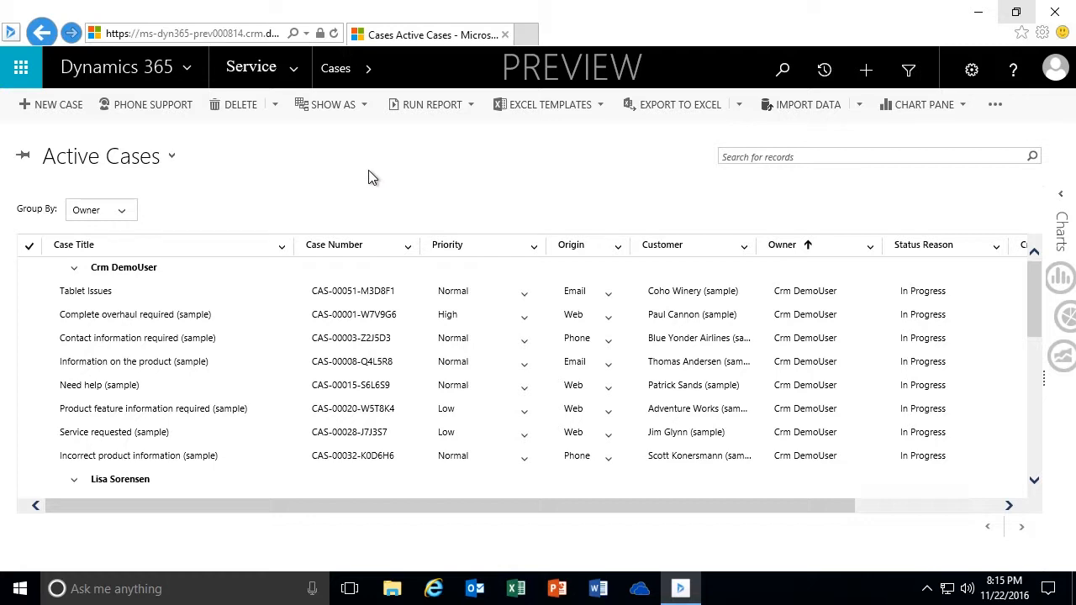
Step: Open the organization's Document Templates list from the Templates area in Settings
{"action": "left_click", "coordinate": [295, 70]}
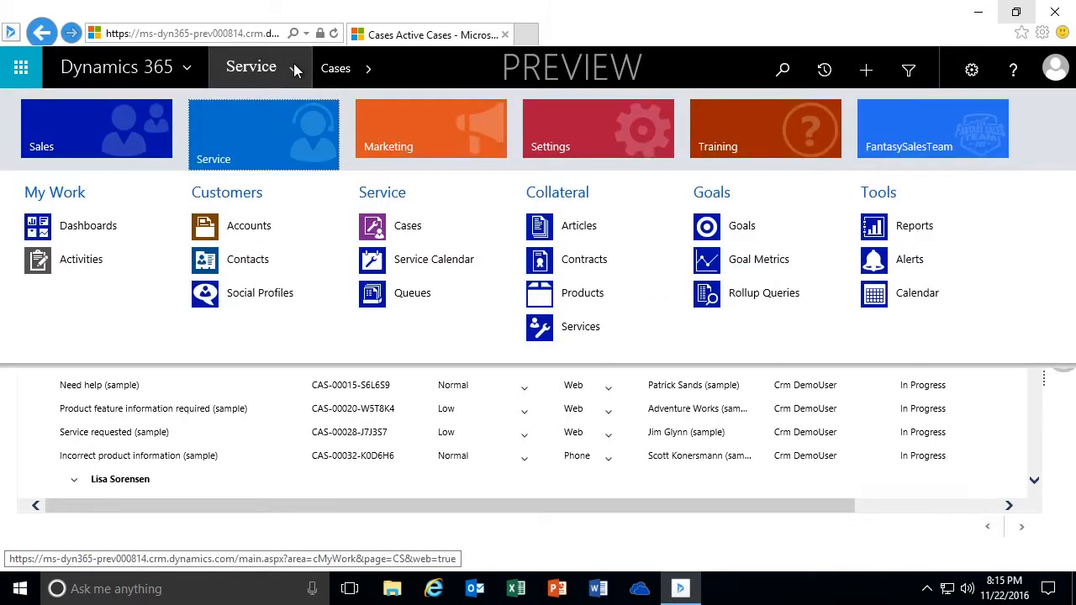
{"action": "left_click", "coordinate": [600, 134]}
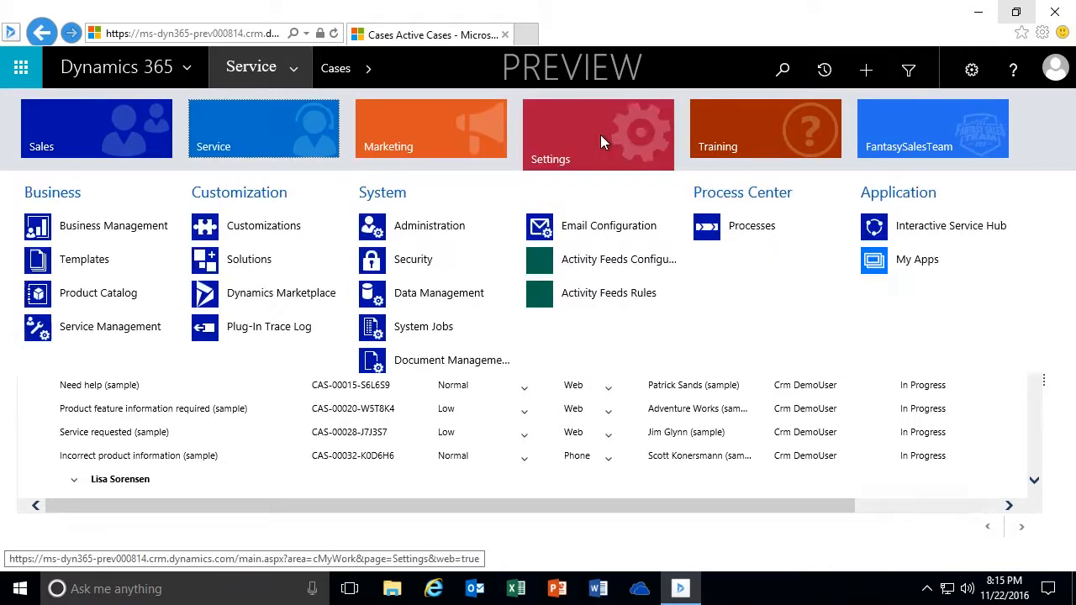
{"action": "left_click", "coordinate": [79, 259]}
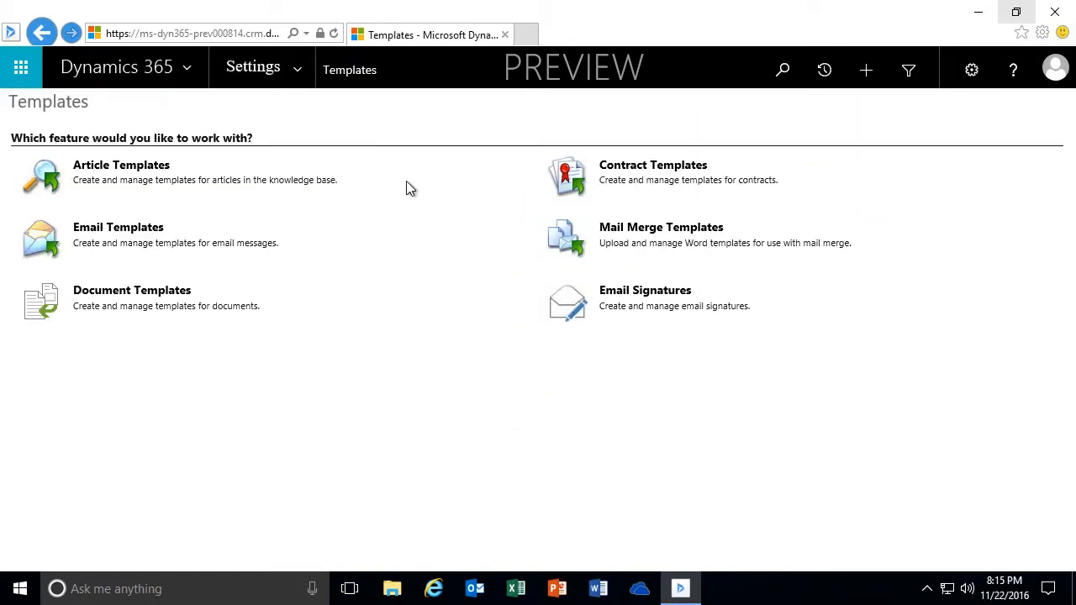
{"action": "left_click", "coordinate": [154, 296]}
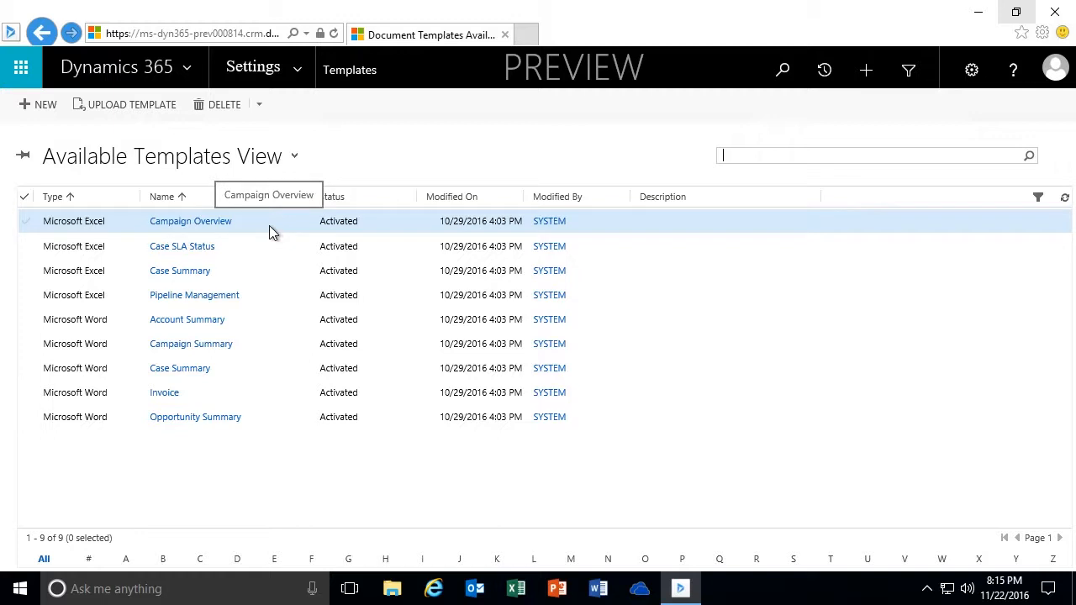
Step: Upload the Desktop workbook Case Analysis By Days and Priority as a document template
{"action": "left_click", "coordinate": [144, 104]}
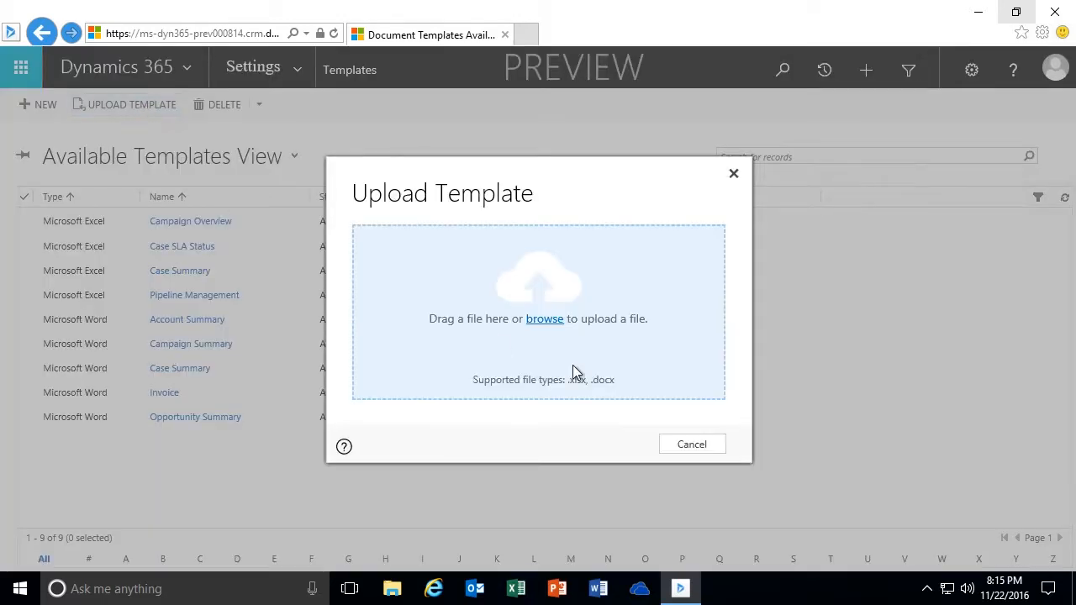
{"action": "left_click", "coordinate": [545, 320]}
{"action": "left_click", "coordinate": [303, 118]}
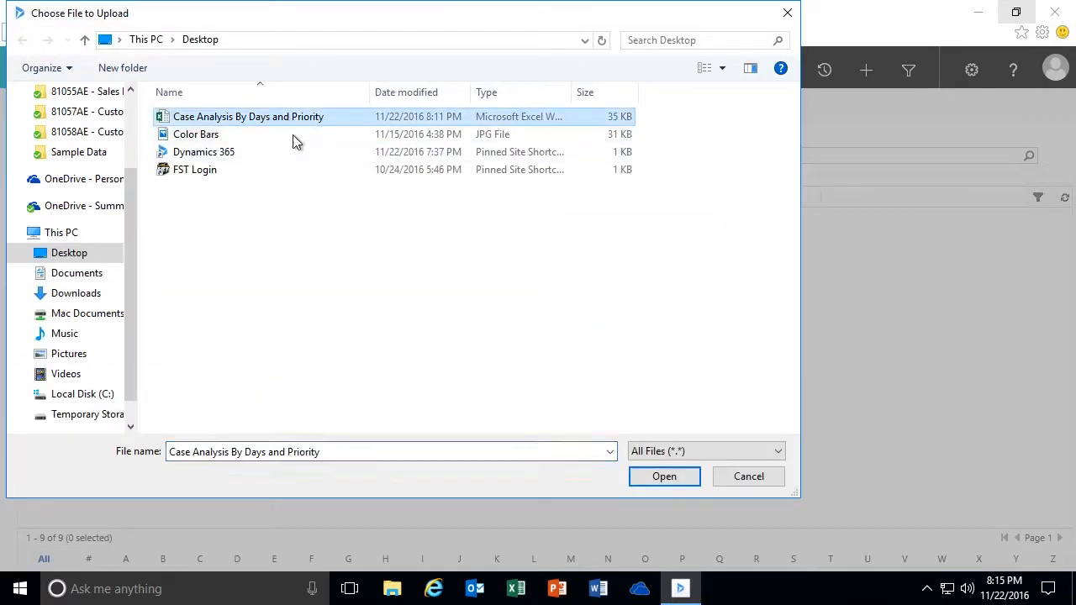
{"action": "left_click", "coordinate": [644, 478]}
{"action": "left_click", "coordinate": [616, 445]}
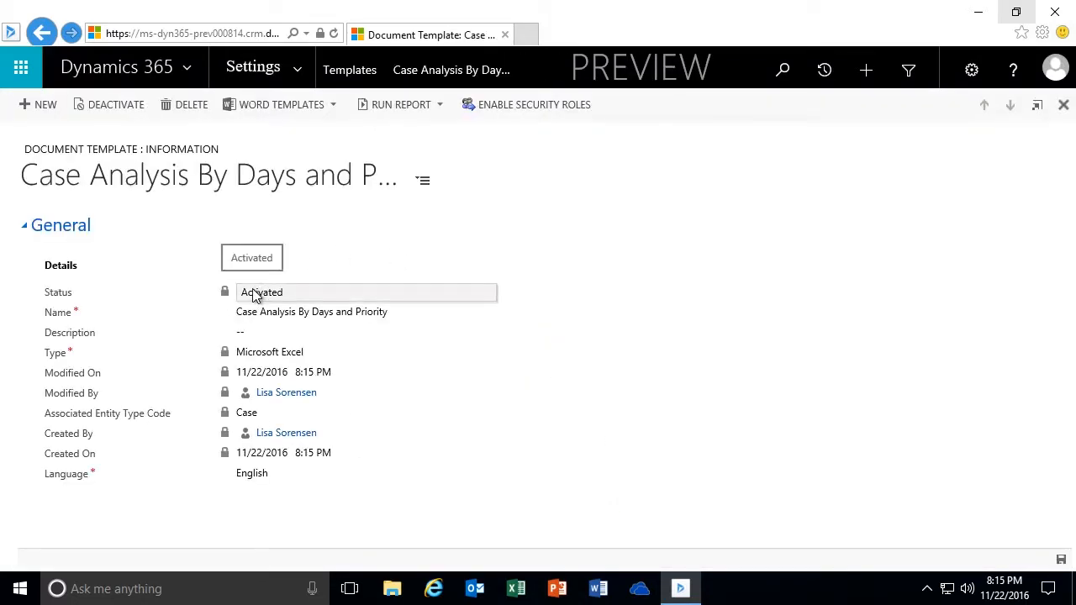
Step: Try limiting the template to selected security roles, excluding Activity Feeds, CEO-Business Manager, Delegate, FST Sales Manager, Marketing Manager, Marketing Professional and Sales Manager
{"action": "left_click", "coordinate": [528, 106]}
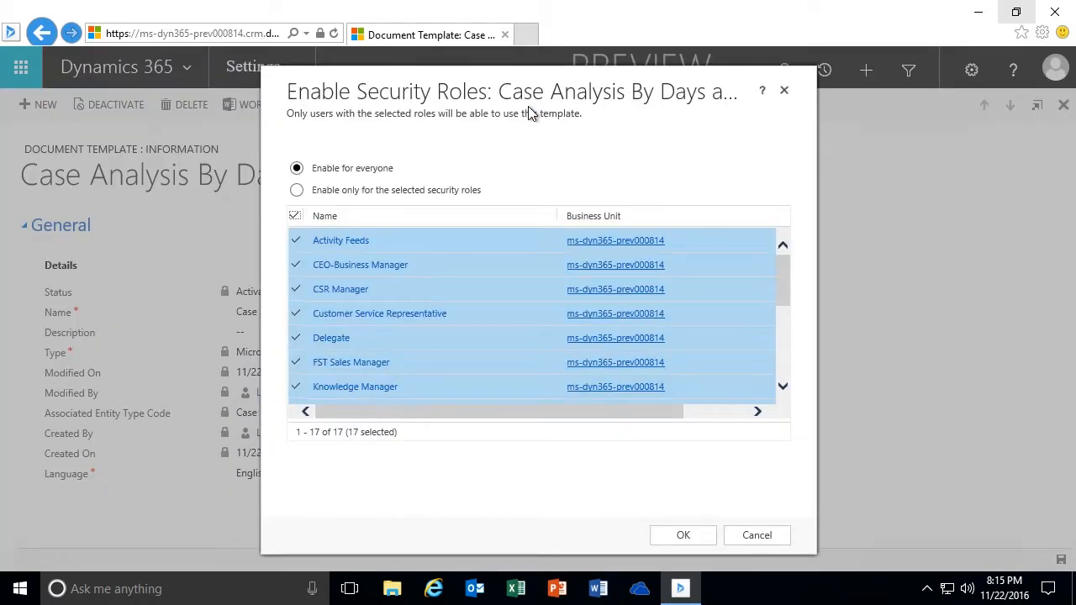
{"action": "left_click", "coordinate": [298, 191]}
{"action": "left_click", "coordinate": [295, 242]}
{"action": "left_click", "coordinate": [295, 266]}
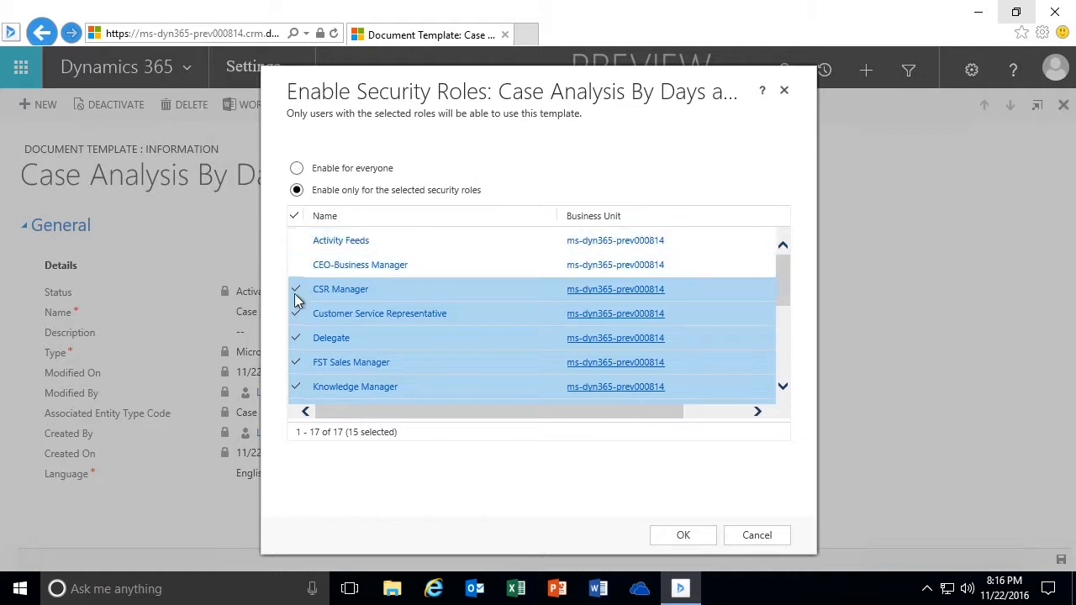
{"action": "left_click", "coordinate": [295, 340]}
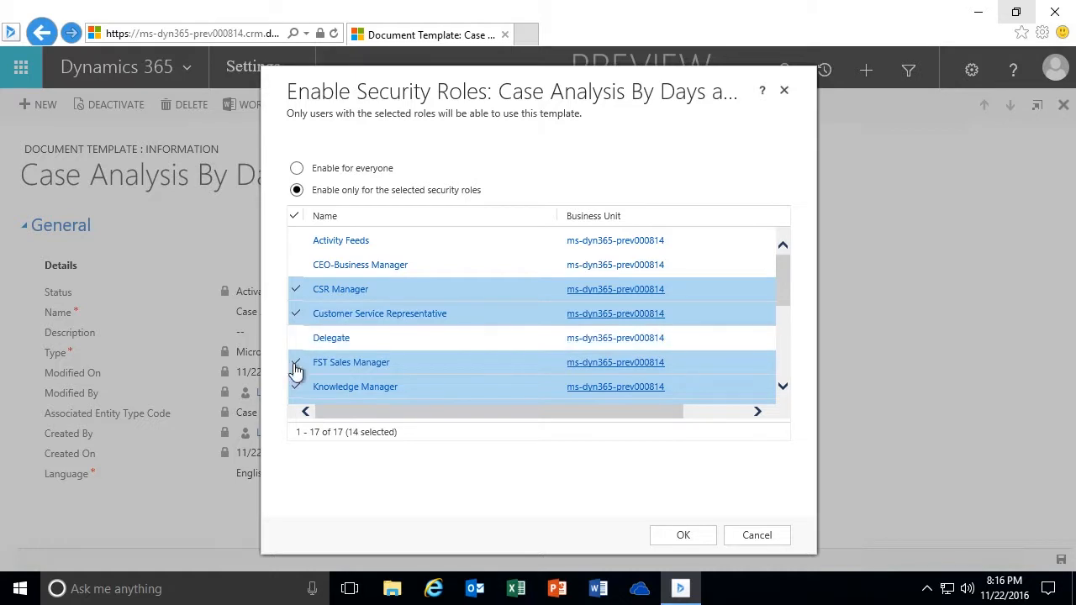
{"action": "left_click", "coordinate": [295, 364]}
{"action": "scroll", "coordinate": [786, 299], "scroll_direction": "down", "scroll_amount": 2}
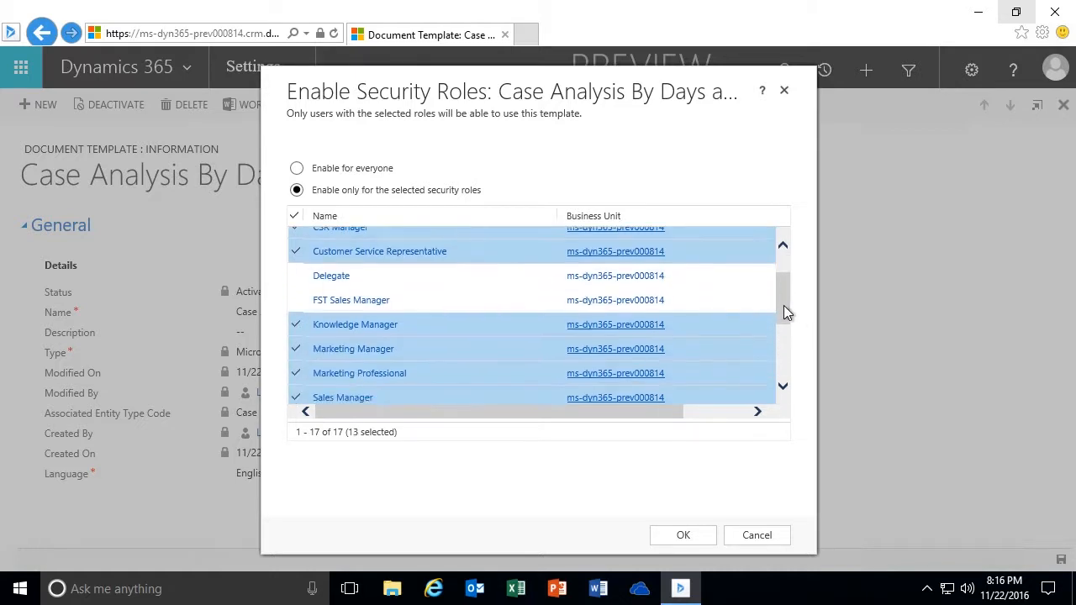
{"action": "left_click", "coordinate": [295, 395]}
{"action": "left_click", "coordinate": [296, 370]}
{"action": "left_click", "coordinate": [296, 346]}
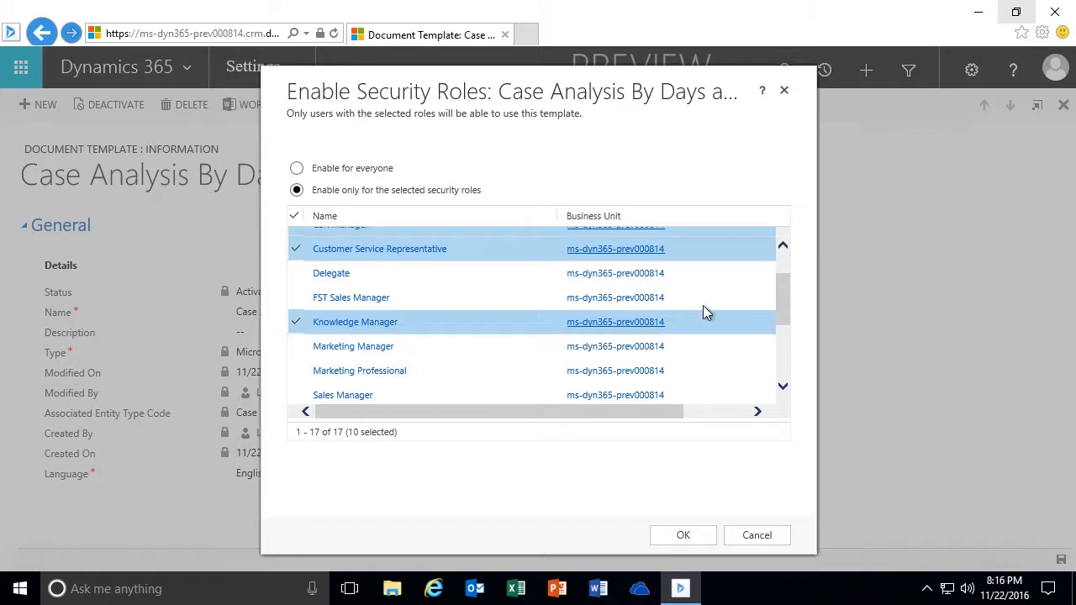
{"action": "left_click_drag", "start_coordinate": [782, 291], "coordinate": [788, 353]}
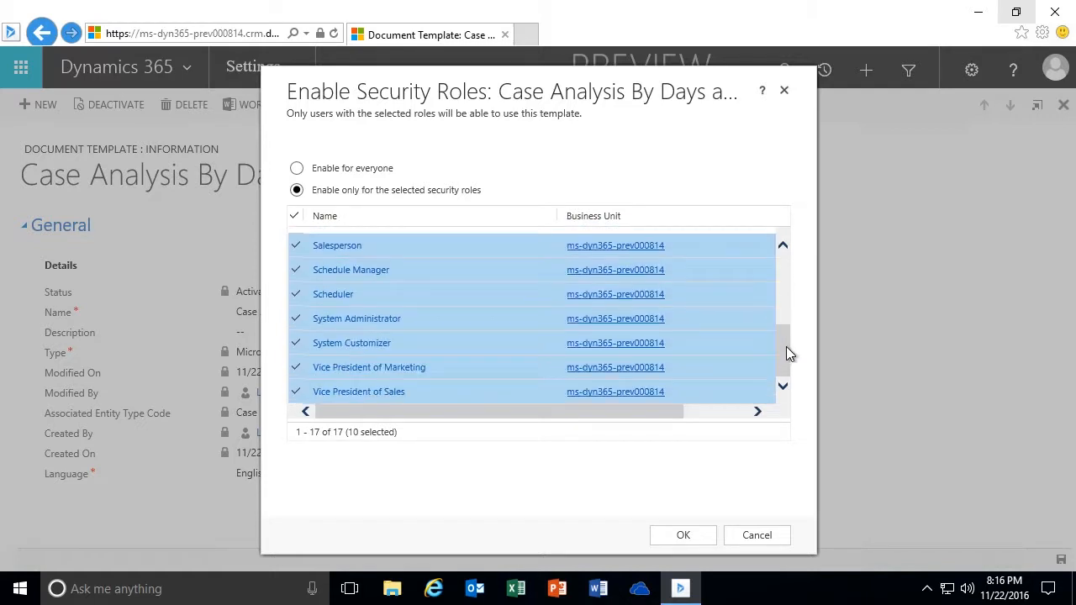
Step: Enable the Case Analysis By Days and Priority template for everyone and close its record
{"action": "left_click", "coordinate": [297, 168]}
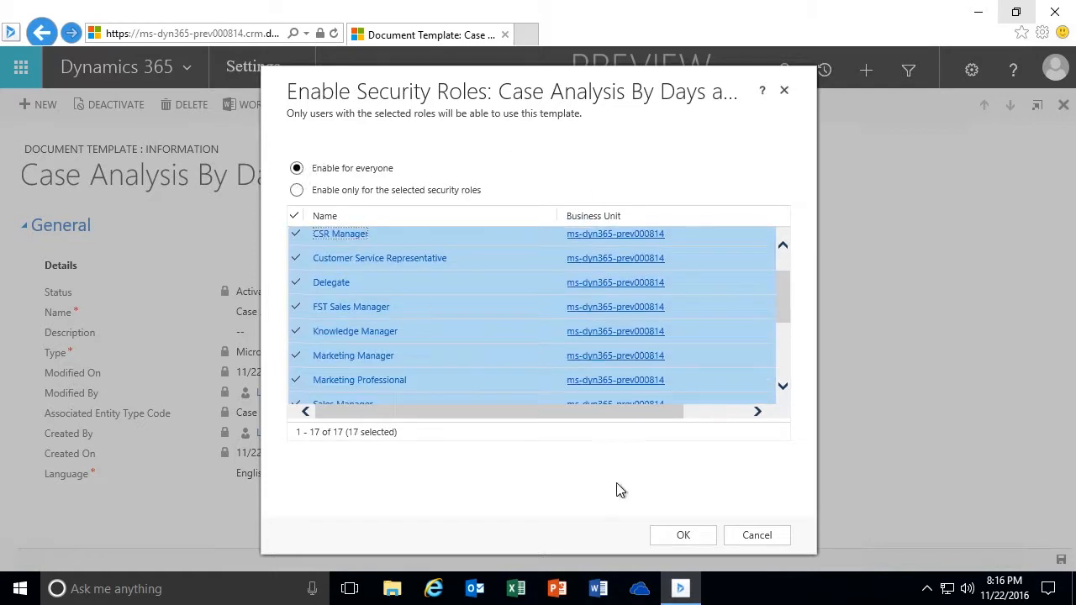
{"action": "left_click", "coordinate": [687, 536]}
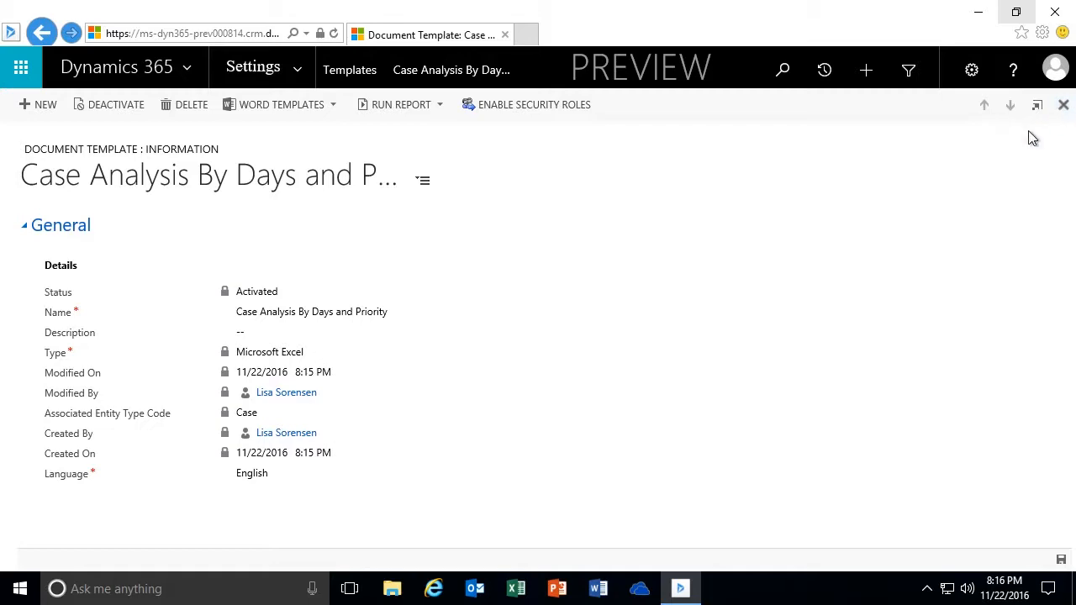
{"action": "left_click", "coordinate": [1064, 107]}
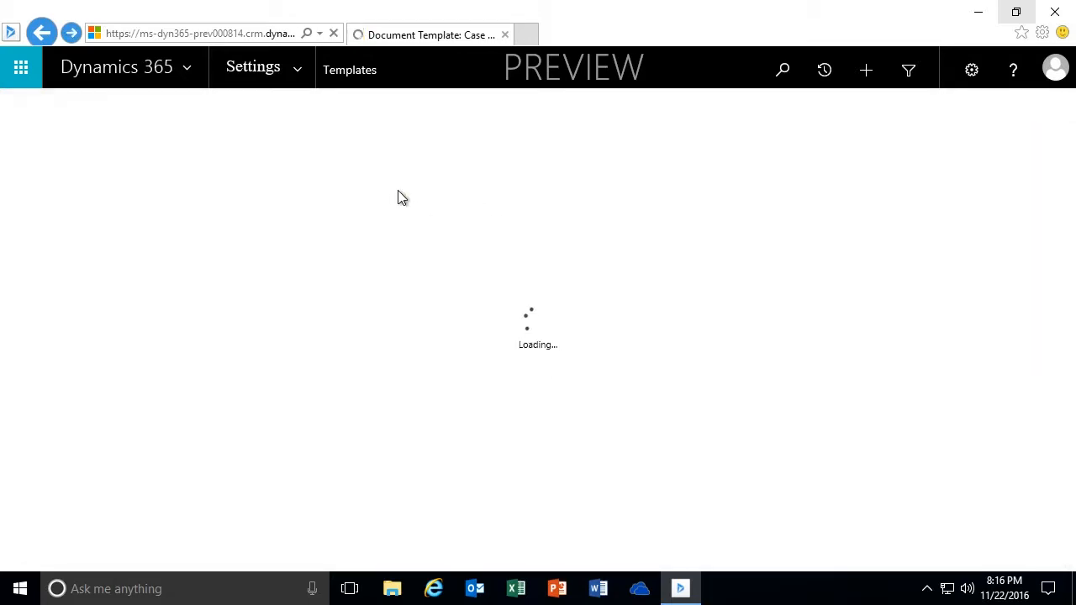
Step: Return to the Cases list in the Service area
{"action": "left_click", "coordinate": [297, 70]}
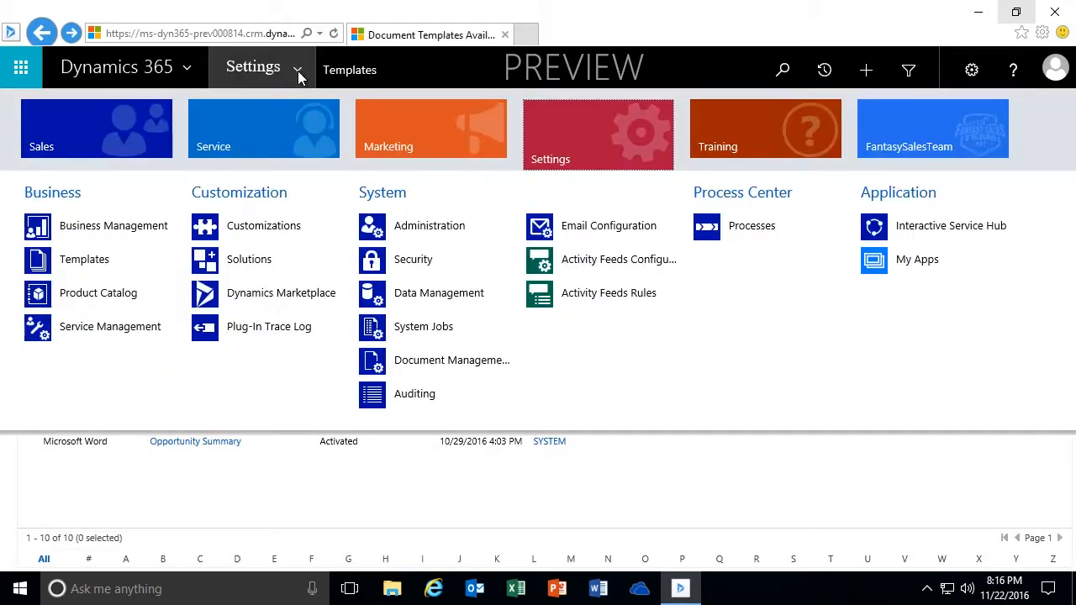
{"action": "left_click", "coordinate": [250, 135]}
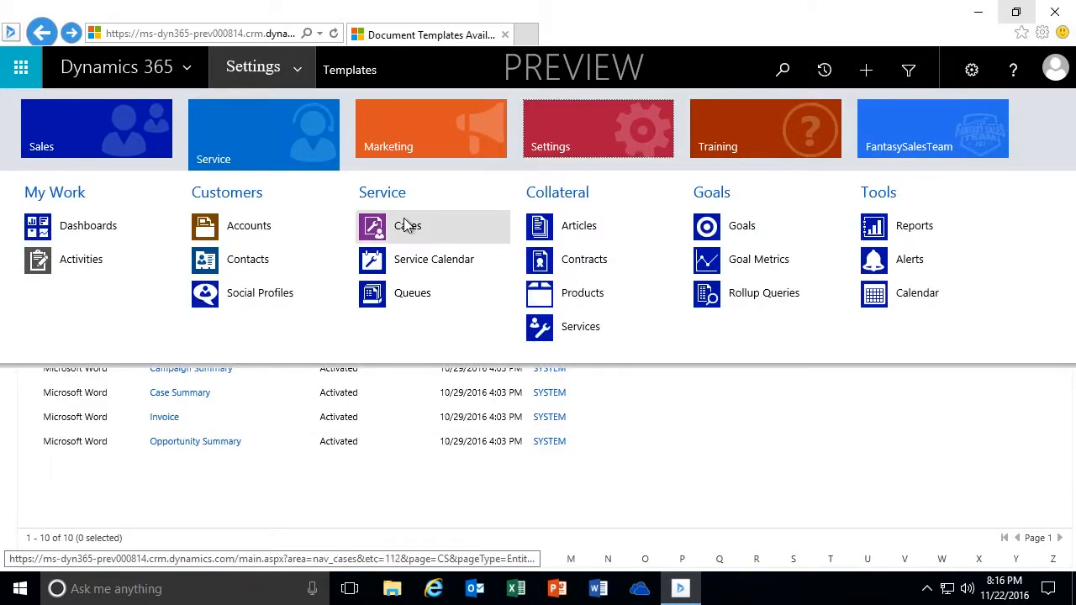
{"action": "left_click", "coordinate": [405, 225]}
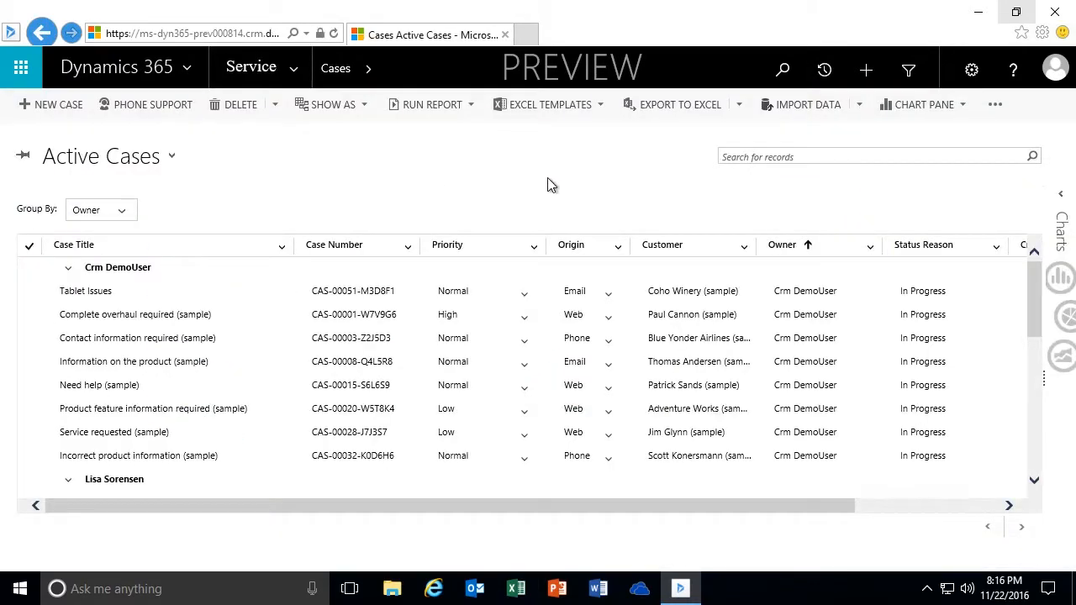
Step: Check the organization and personal Excel templates offered for Active Cases, including the options of Case Analysis By Priority
{"action": "left_click", "coordinate": [600, 105]}
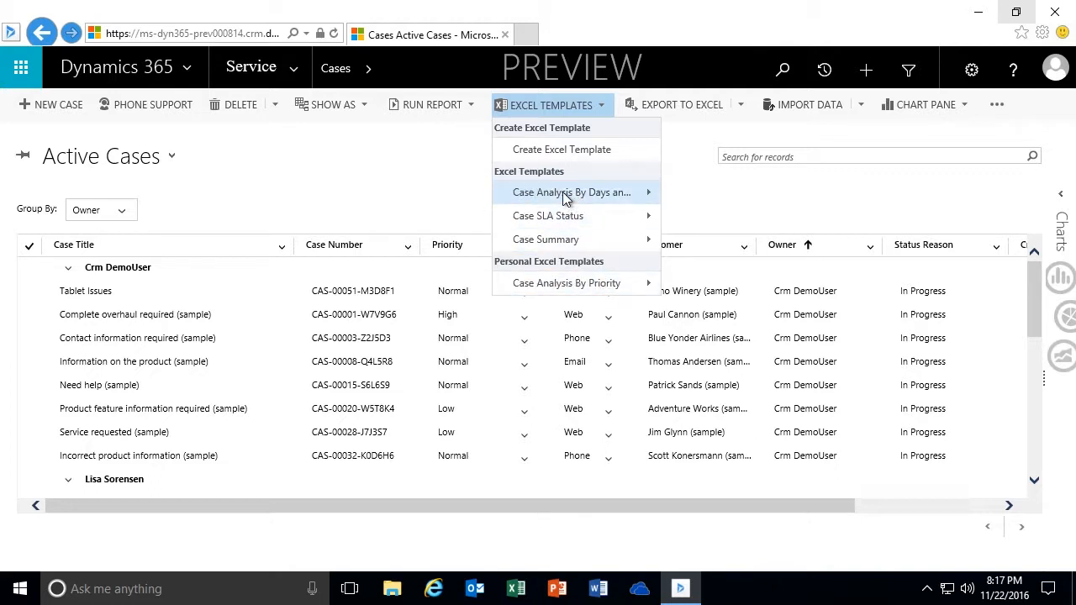
{"action": "left_click", "coordinate": [571, 284]}
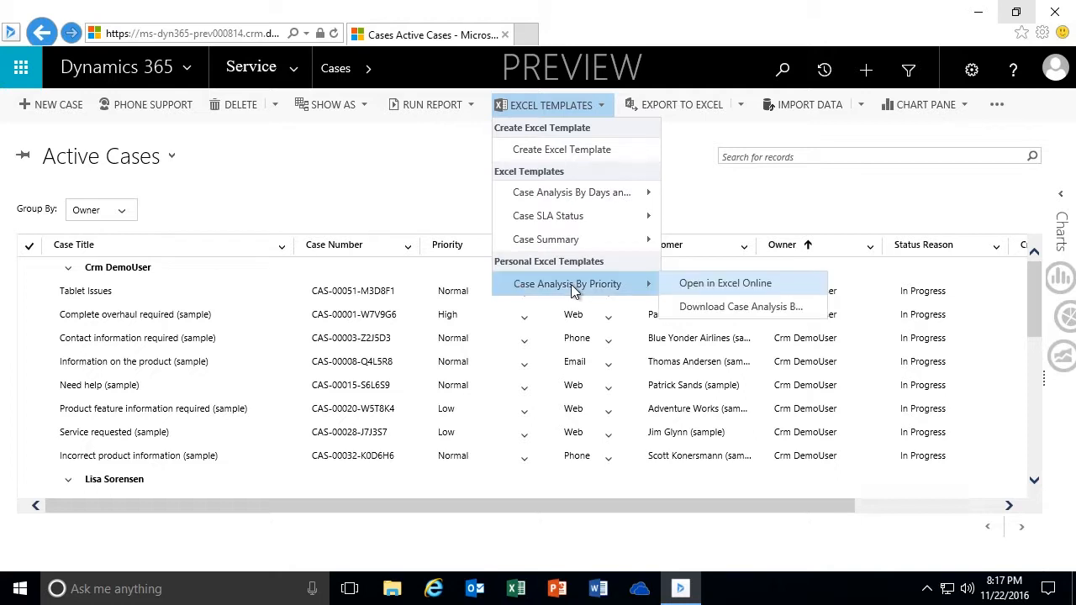
{"action": "left_click", "coordinate": [429, 200]}
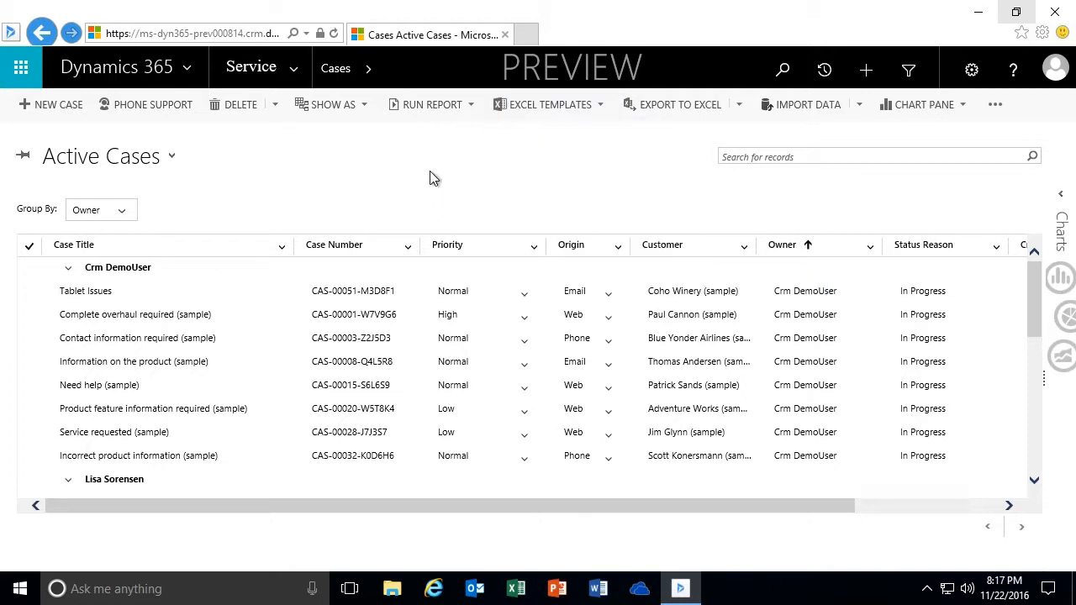
Step: Search for all Personal Document Templates with Advanced Find
{"action": "left_click", "coordinate": [910, 67]}
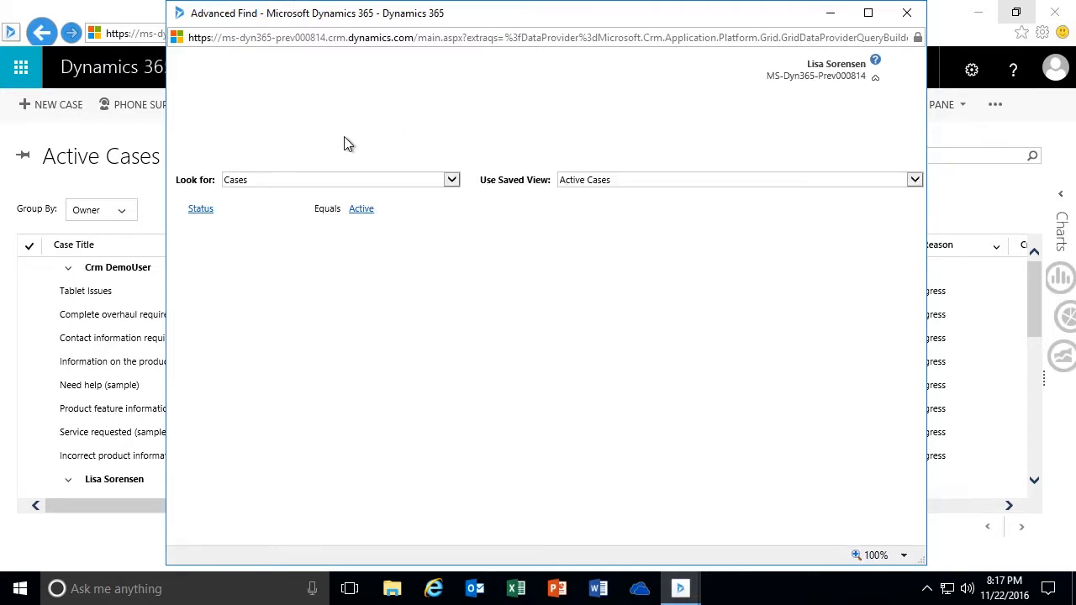
{"action": "left_click", "coordinate": [452, 181]}
{"action": "scroll", "coordinate": [454, 120], "scroll_direction": "down", "scroll_amount": 4}
{"action": "left_click_drag", "start_coordinate": [452, 117], "coordinate": [455, 217]}
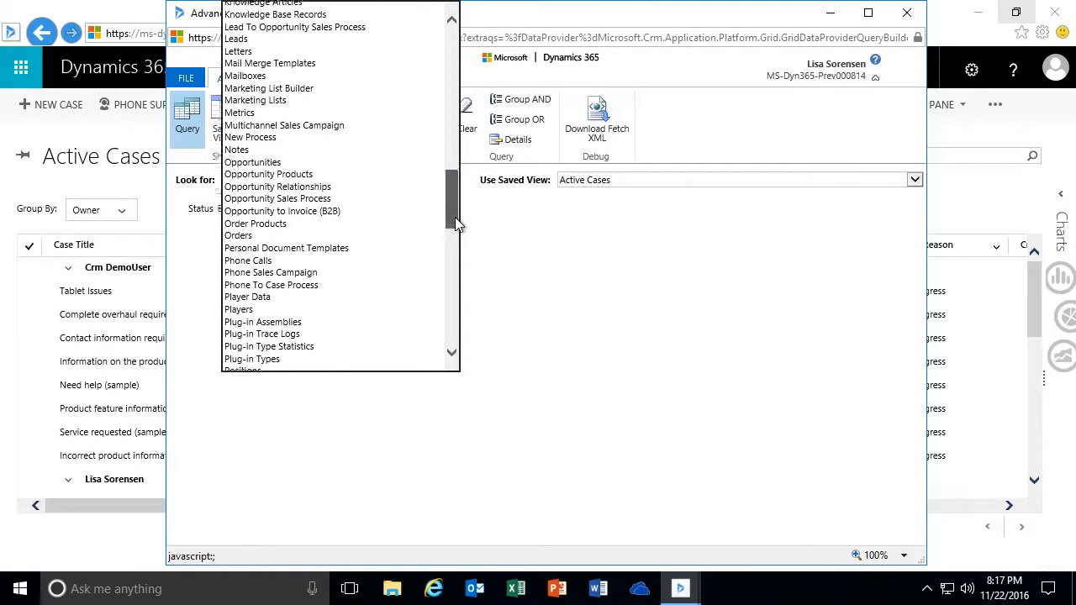
{"action": "left_click", "coordinate": [367, 244]}
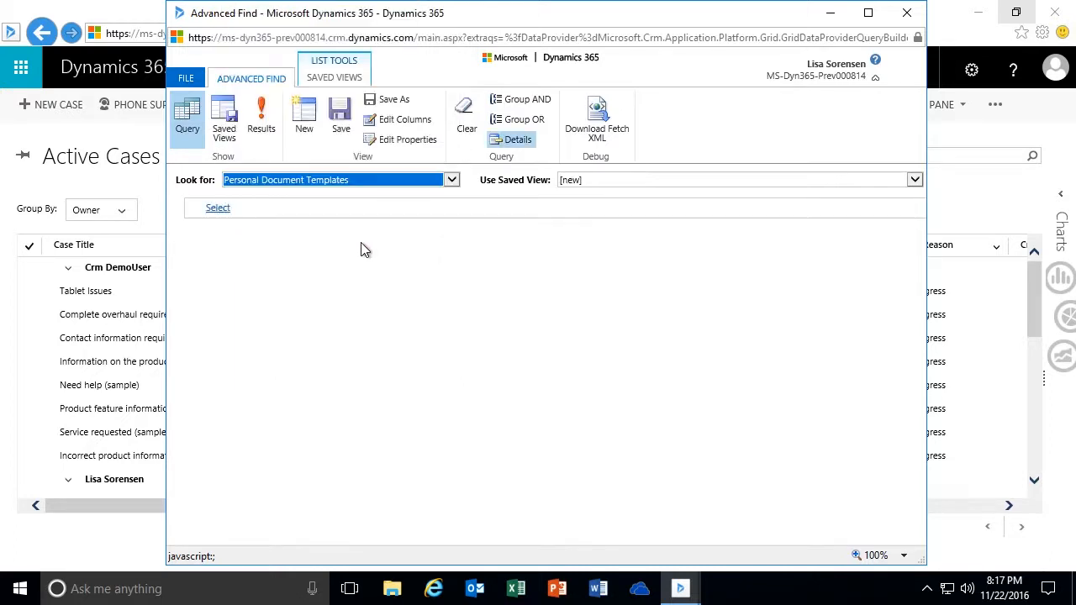
{"action": "left_click", "coordinate": [260, 110]}
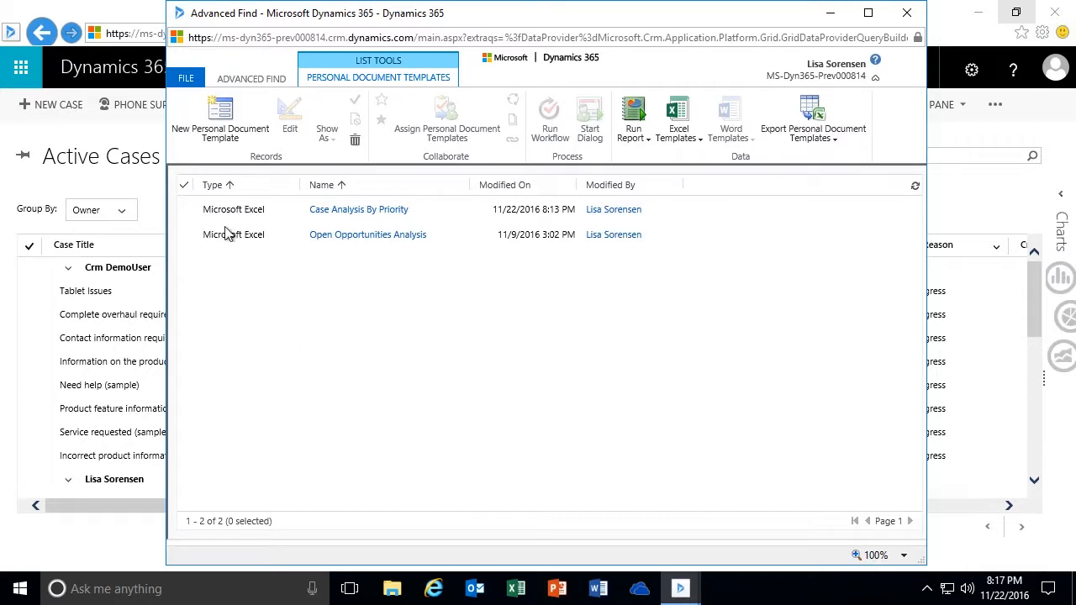
Step: Delete the Case Analysis By Priority personal document template and close the Advanced Find window
{"action": "left_click", "coordinate": [185, 212]}
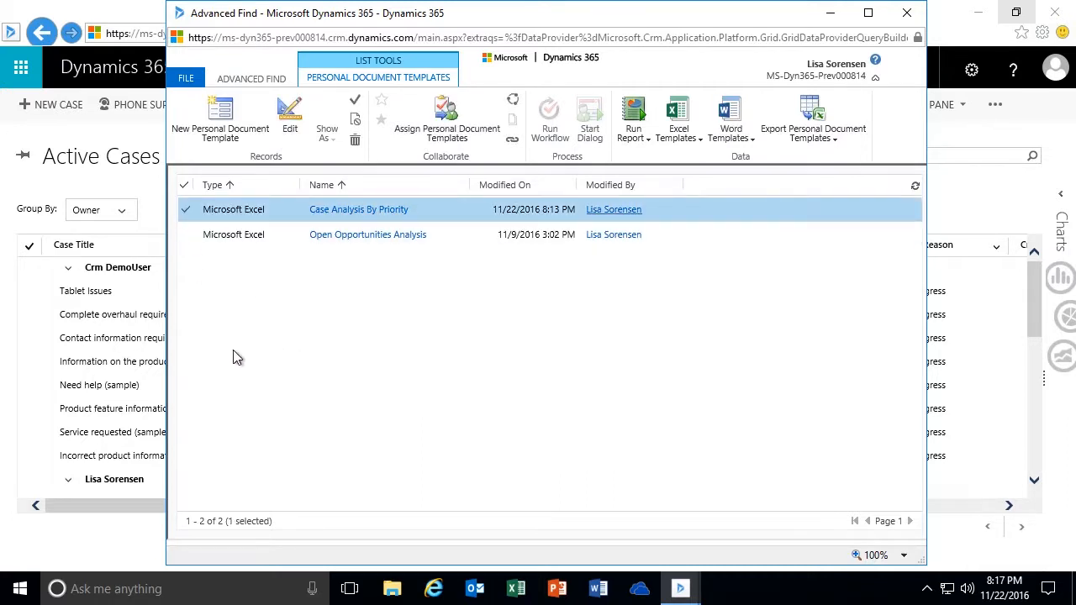
{"action": "left_click", "coordinate": [356, 142]}
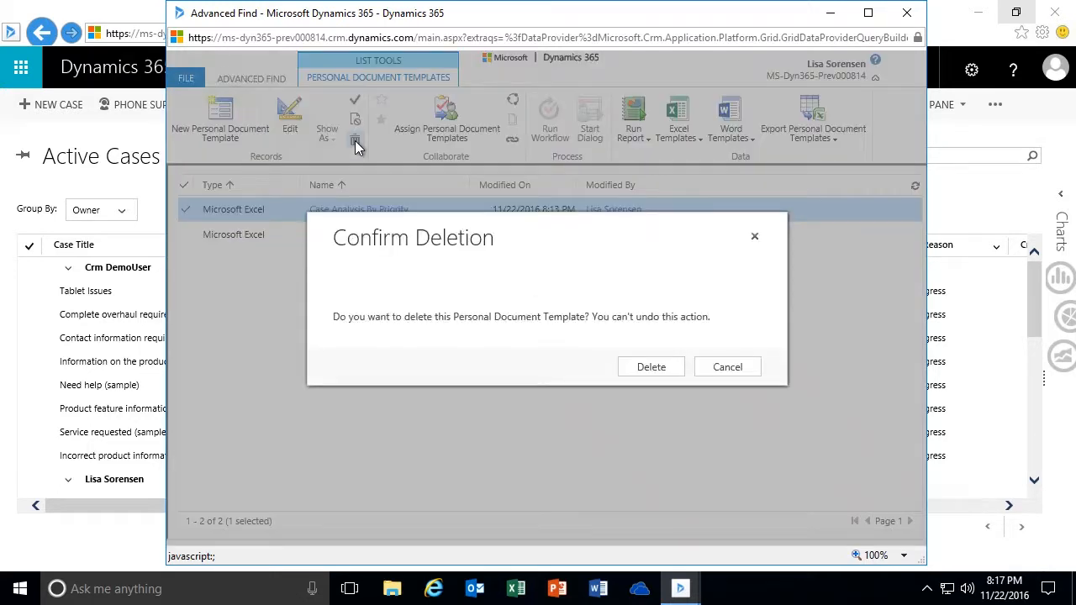
{"action": "left_click", "coordinate": [652, 369]}
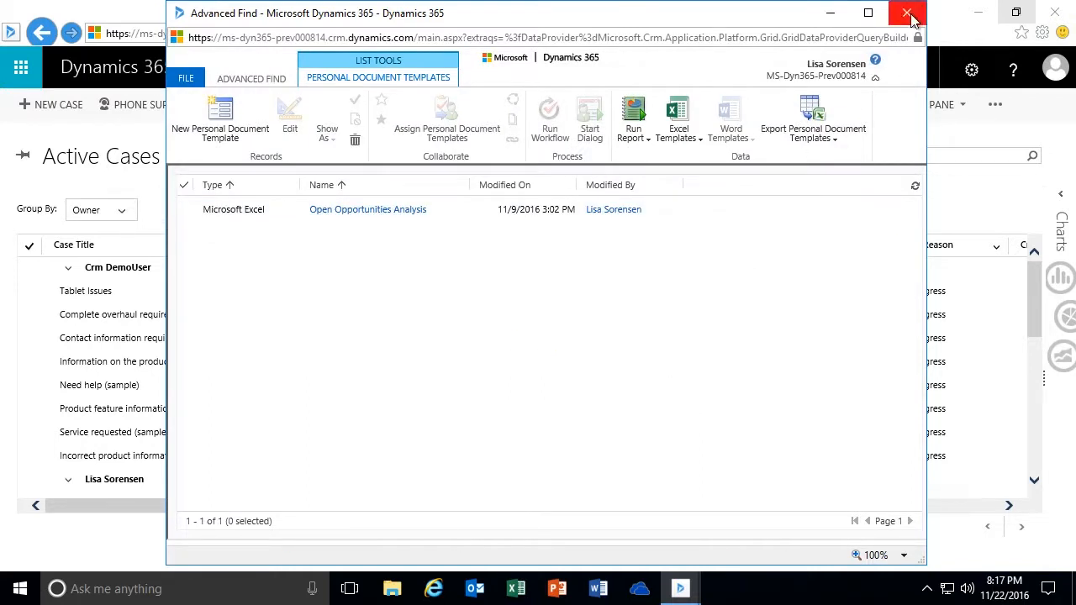
{"action": "left_click", "coordinate": [907, 13]}
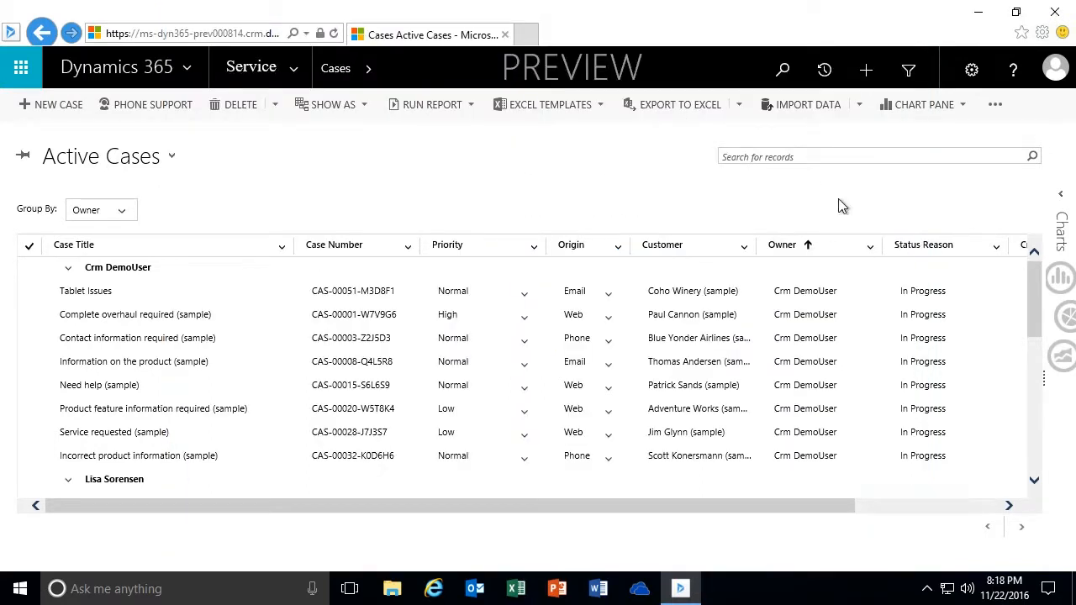
Step: Check the Excel templates offered for Active Cases and go to the Templates page in Settings
{"action": "left_click", "coordinate": [598, 105]}
{"action": "left_click", "coordinate": [328, 158]}
{"action": "left_click", "coordinate": [296, 67]}
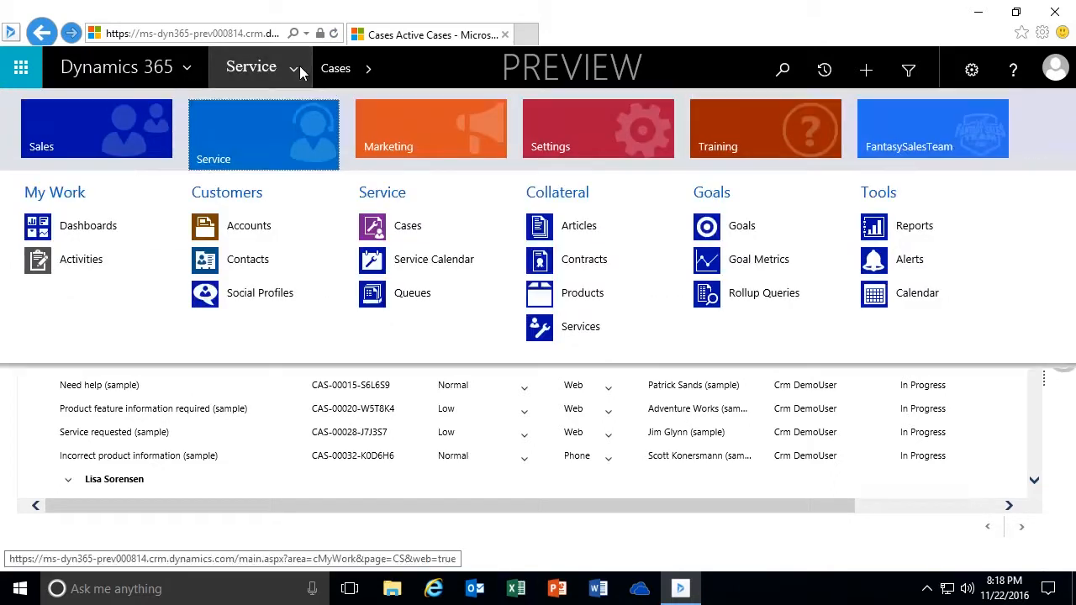
{"action": "left_click", "coordinate": [570, 133]}
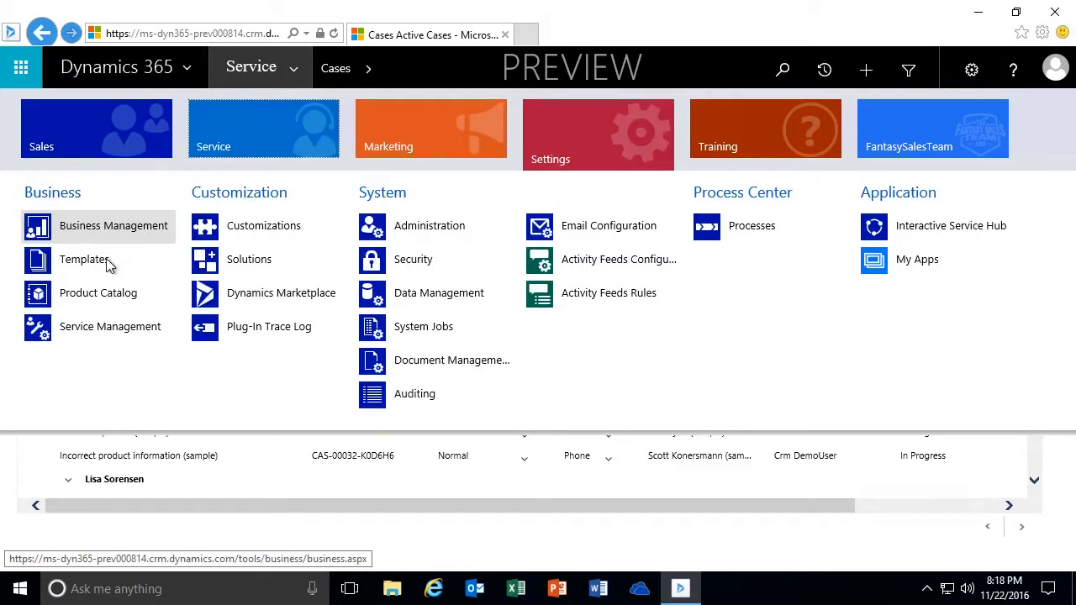
{"action": "left_click", "coordinate": [111, 263]}
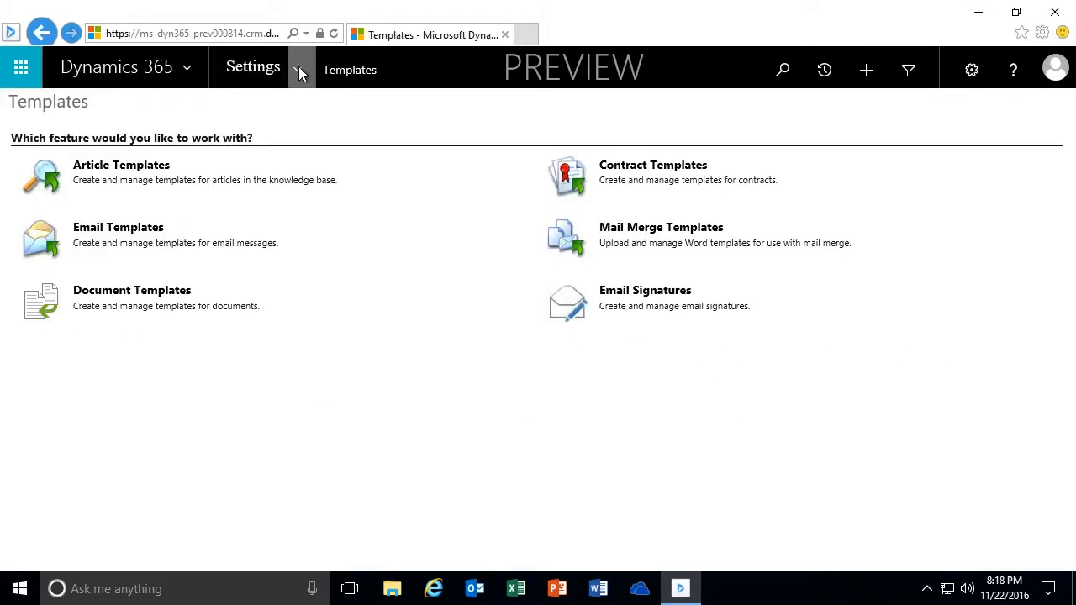
Step: Return to the Cases list in the Service area and recheck its personal Excel templates for Case Analysis By Priority
{"action": "left_click", "coordinate": [298, 70]}
{"action": "left_click", "coordinate": [241, 132]}
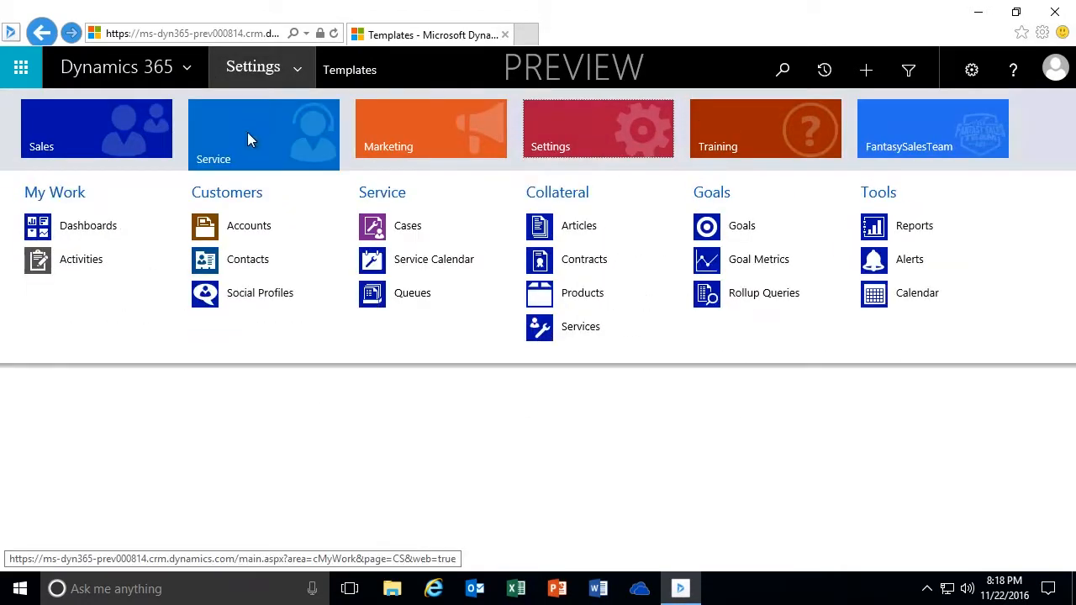
{"action": "left_click", "coordinate": [421, 227]}
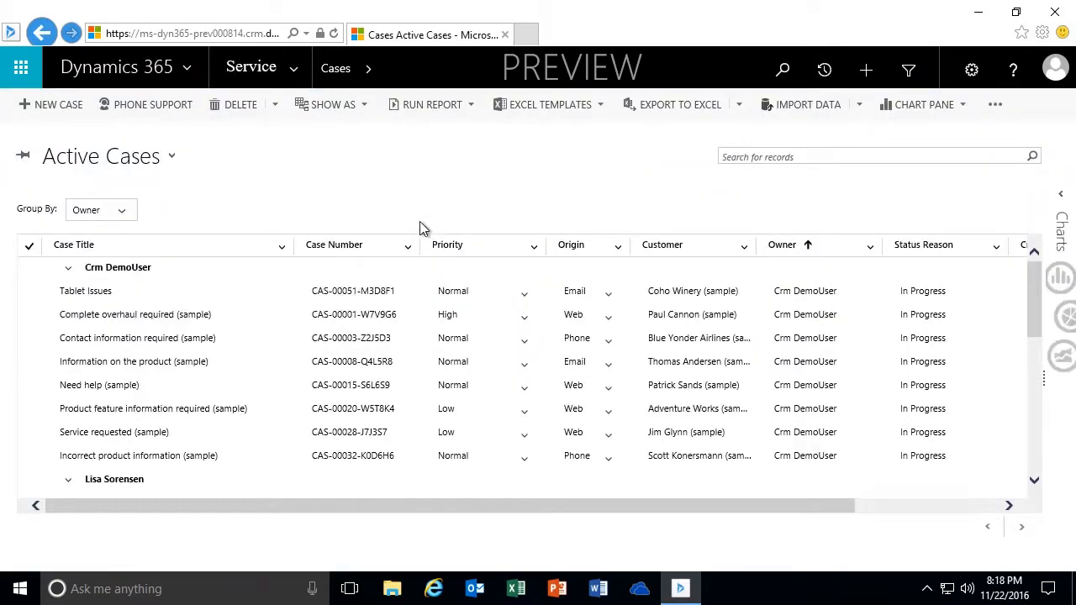
{"action": "left_click", "coordinate": [604, 105]}
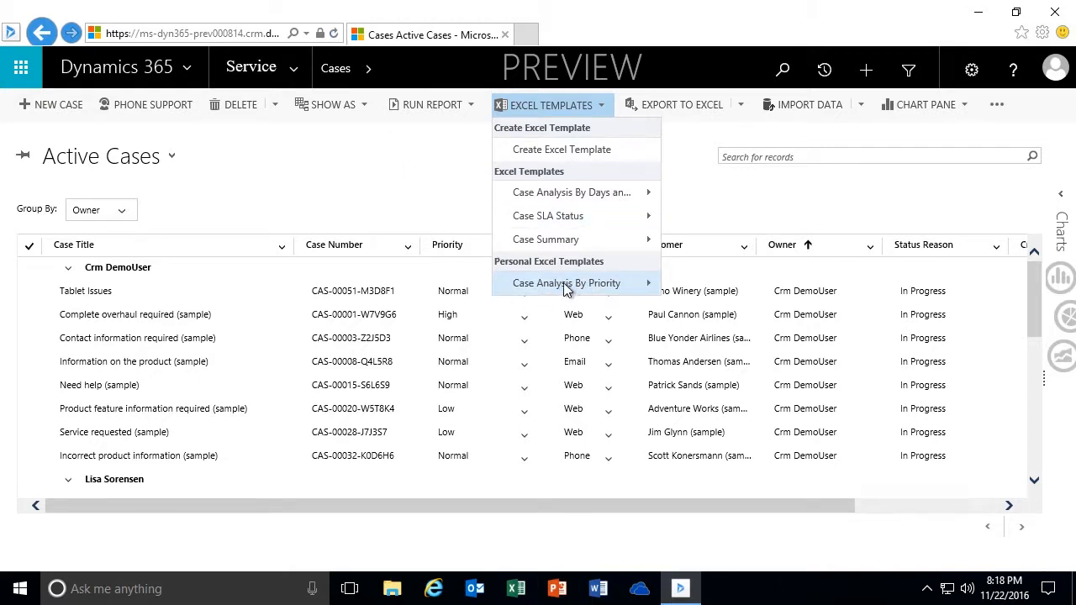
{"action": "left_click", "coordinate": [389, 162]}
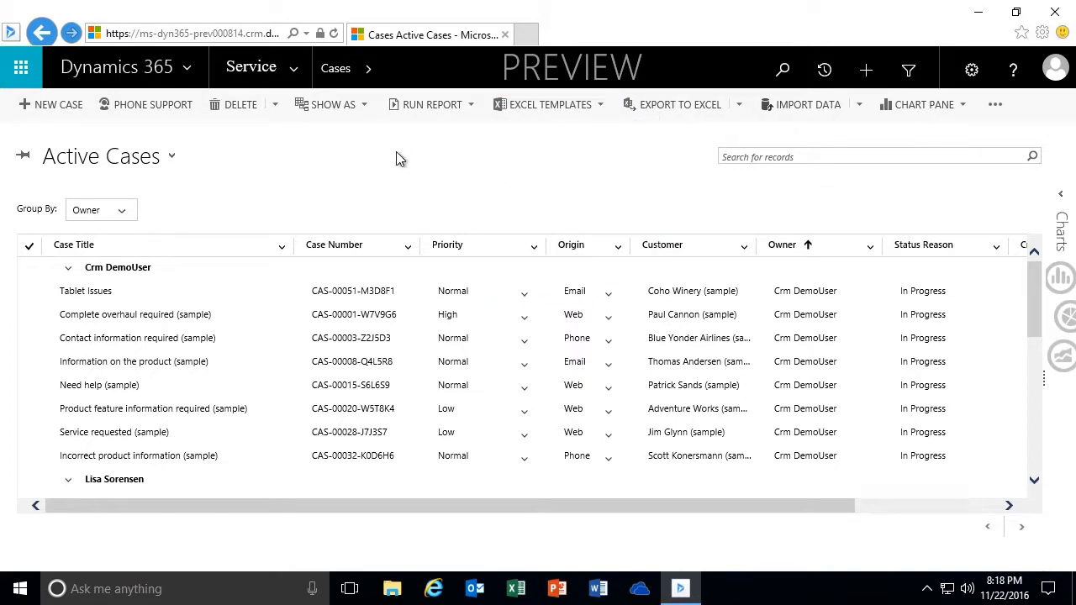